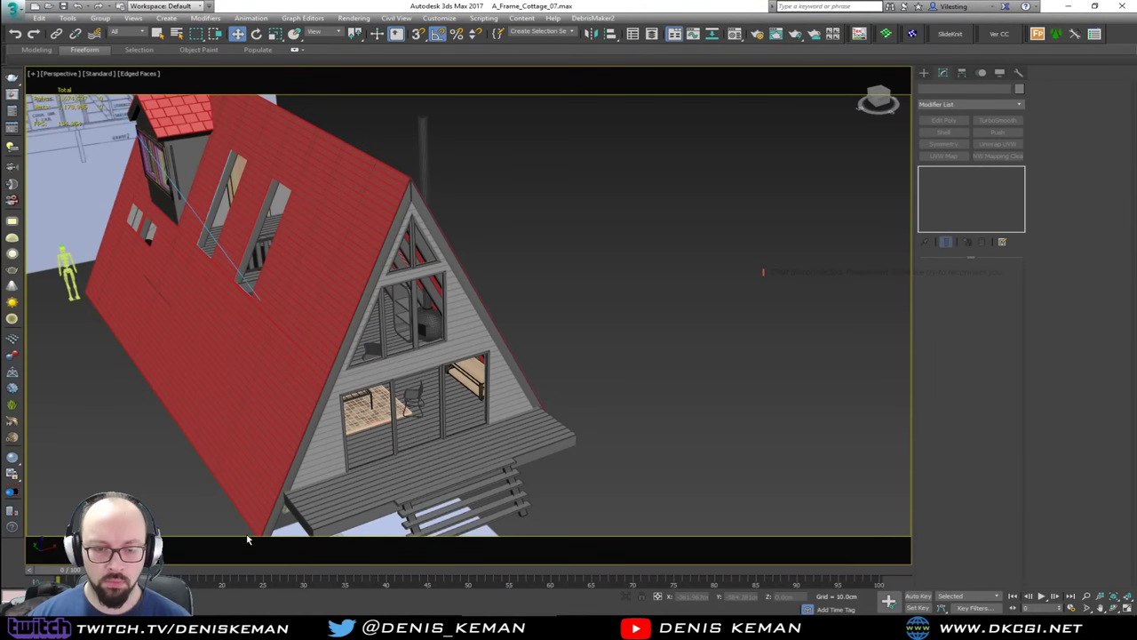
Step: Look through VRayCam001 and dolly the camera back above the cottage roof
{"action": "scroll", "coordinate": [579, 412], "scroll_direction": "down", "scroll_amount": 6}
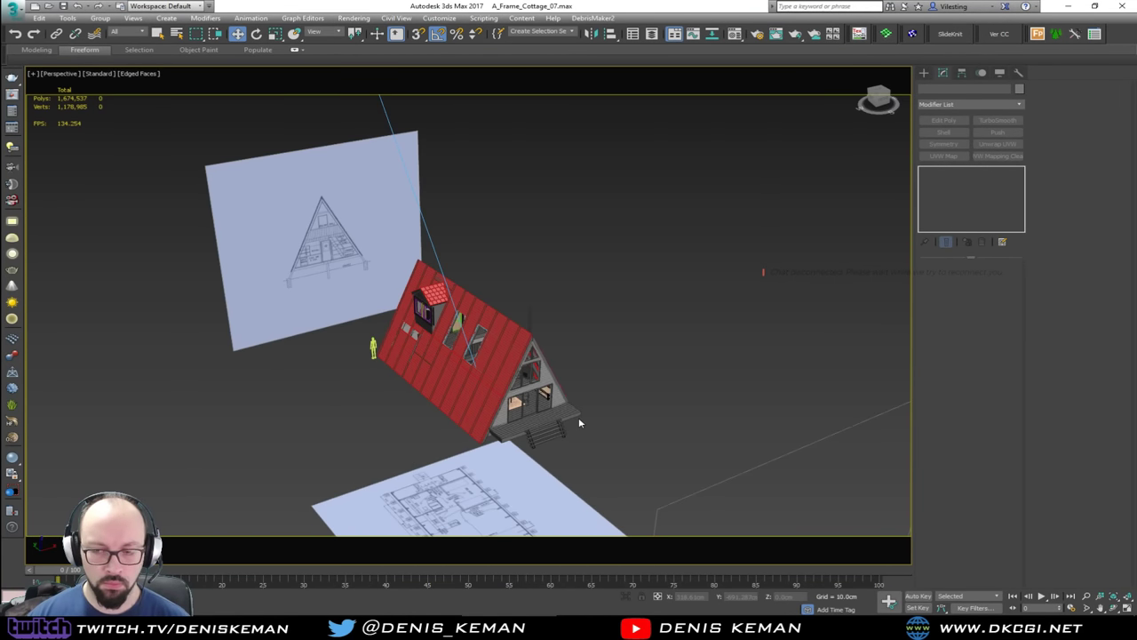
{"action": "key", "text": "c"}
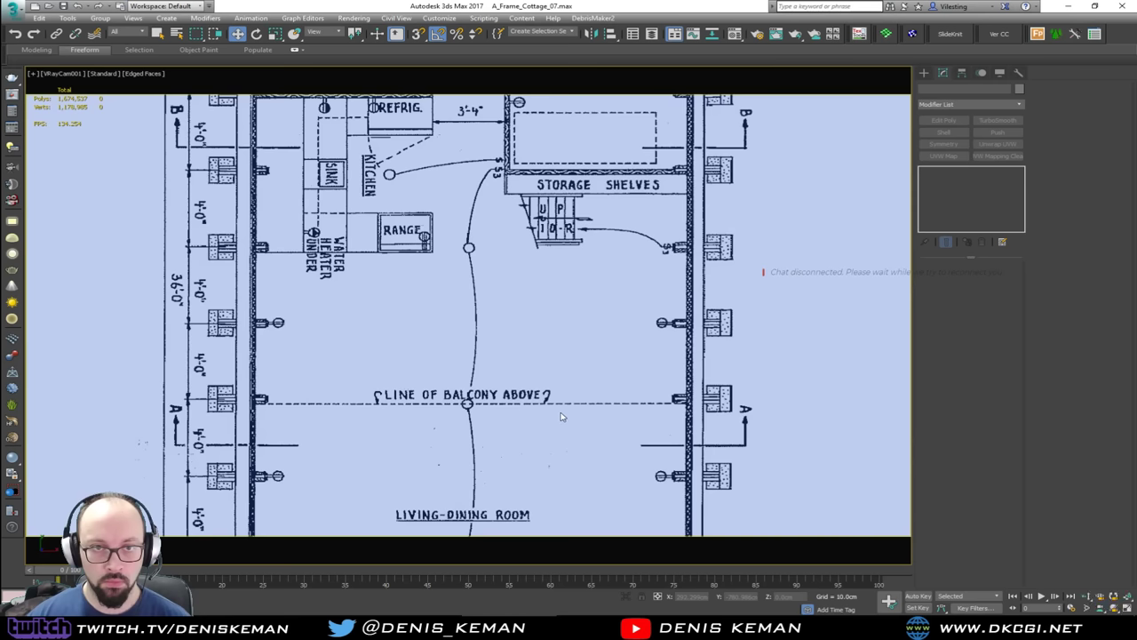
{"action": "middle_click_drag", "start_coordinate": [494, 337], "coordinate": [490, 358]}
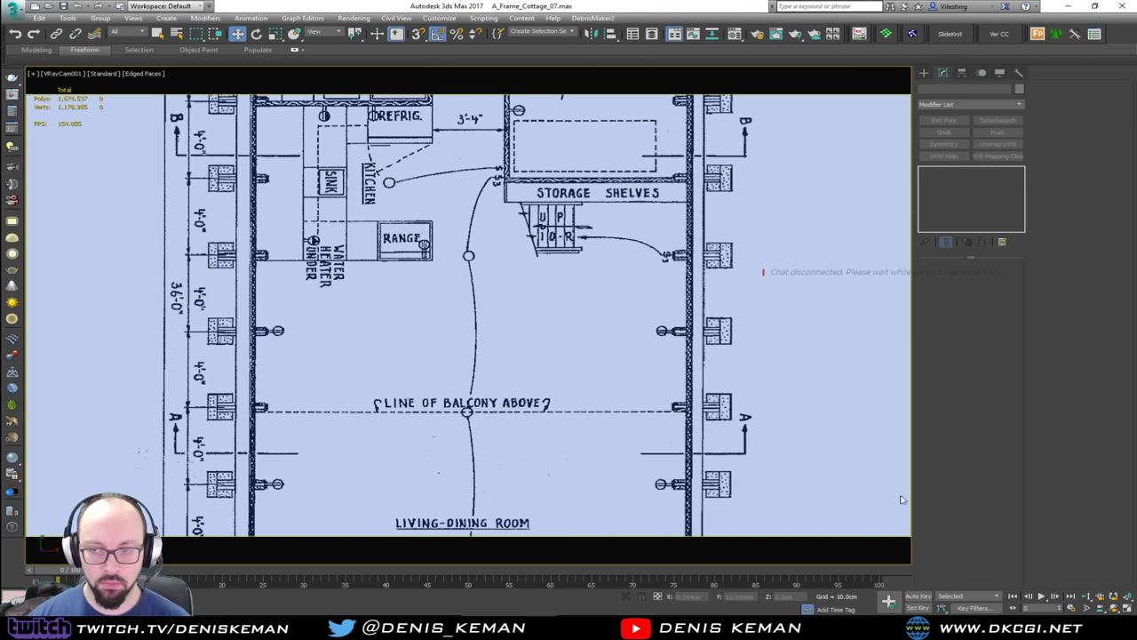
{"action": "left_click", "coordinate": [1083, 598]}
{"action": "left_click_drag", "start_coordinate": [616, 351], "coordinate": [616, 525]}
{"action": "left_click_drag", "start_coordinate": [545, 307], "coordinate": [544, 358]}
{"action": "scroll", "coordinate": [546, 359], "scroll_direction": "down", "scroll_amount": 6}
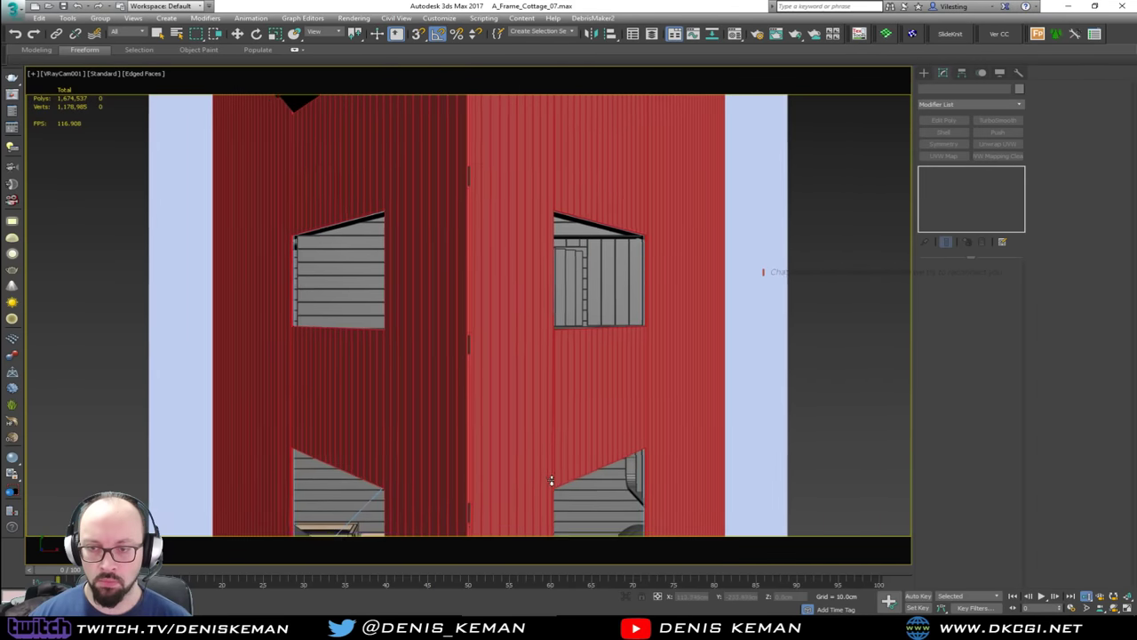
{"action": "middle_click_drag", "start_coordinate": [504, 379], "coordinate": [489, 243]}
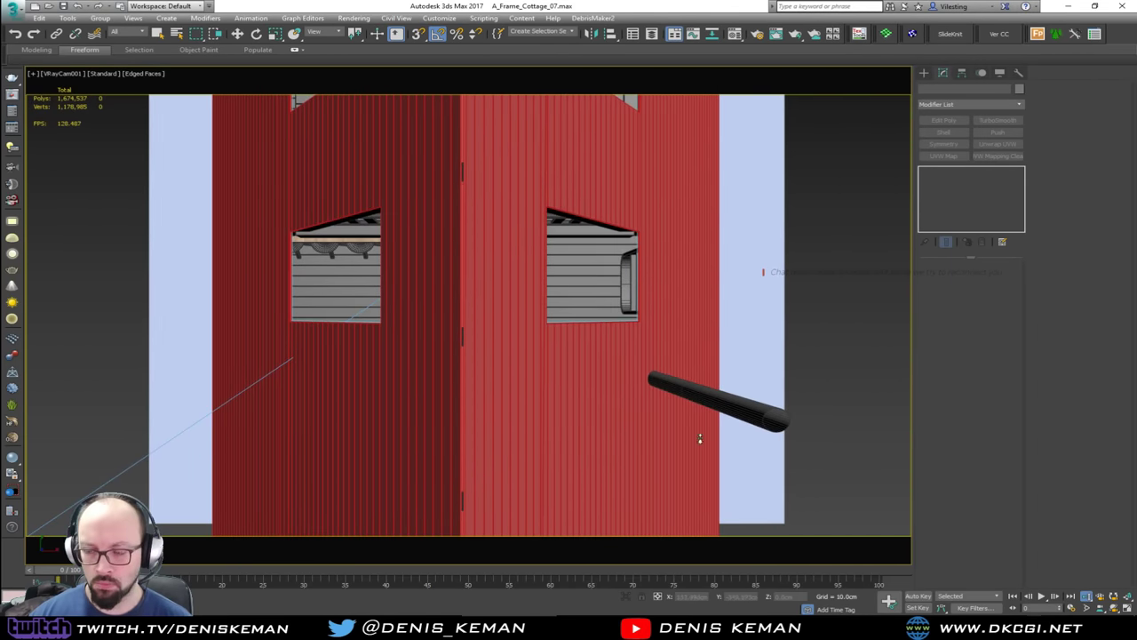
{"action": "key", "text": "alt+w"}
{"action": "key", "text": "alt+w"}
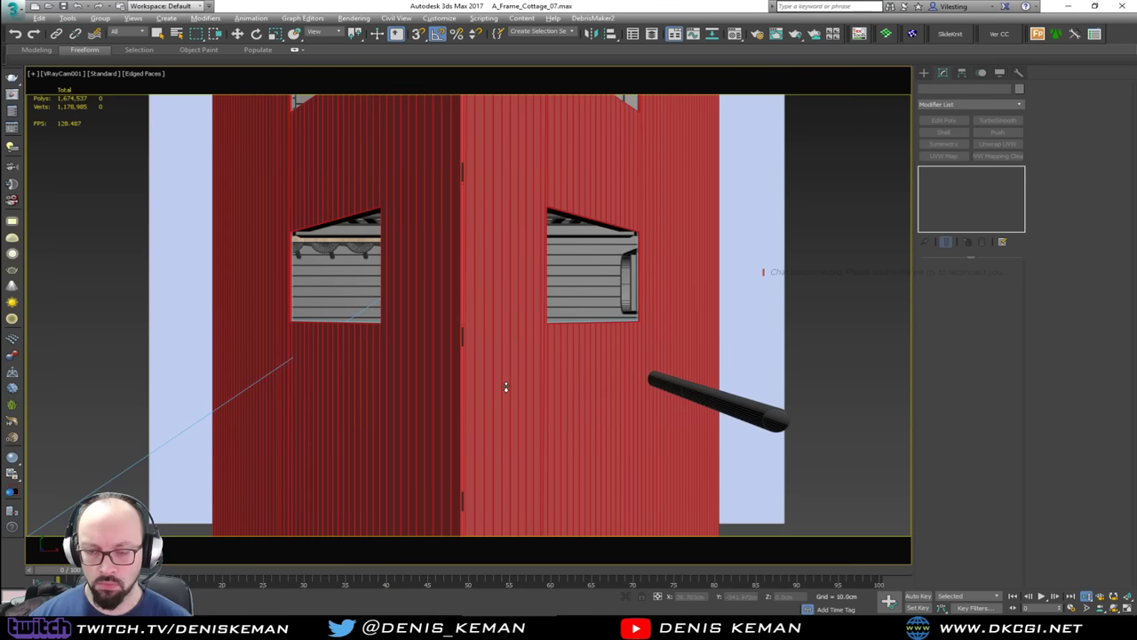
Step: Return to a wireframe perspective view and fit the whole scene in the four-viewport layout
{"action": "key", "text": "p"}
{"action": "middle_click_drag", "start_coordinate": [483, 388], "coordinate": [480, 305], "text": "alt"}
{"action": "key", "text": "w"}
{"action": "scroll", "coordinate": [479, 327], "scroll_direction": "up", "scroll_amount": 5}
{"action": "scroll", "coordinate": [478, 283], "scroll_direction": "down", "scroll_amount": 6}
{"action": "key", "text": "F3"}
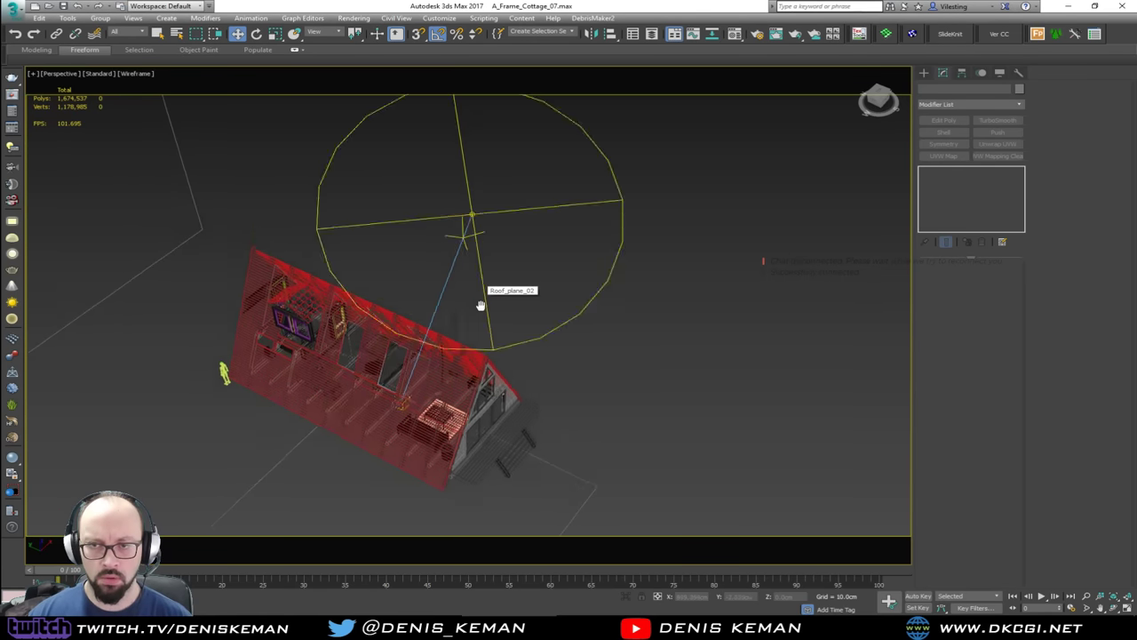
{"action": "scroll", "coordinate": [481, 366], "scroll_direction": "down", "scroll_amount": 5}
{"action": "middle_click_drag", "start_coordinate": [481, 366], "coordinate": [466, 318], "text": "alt"}
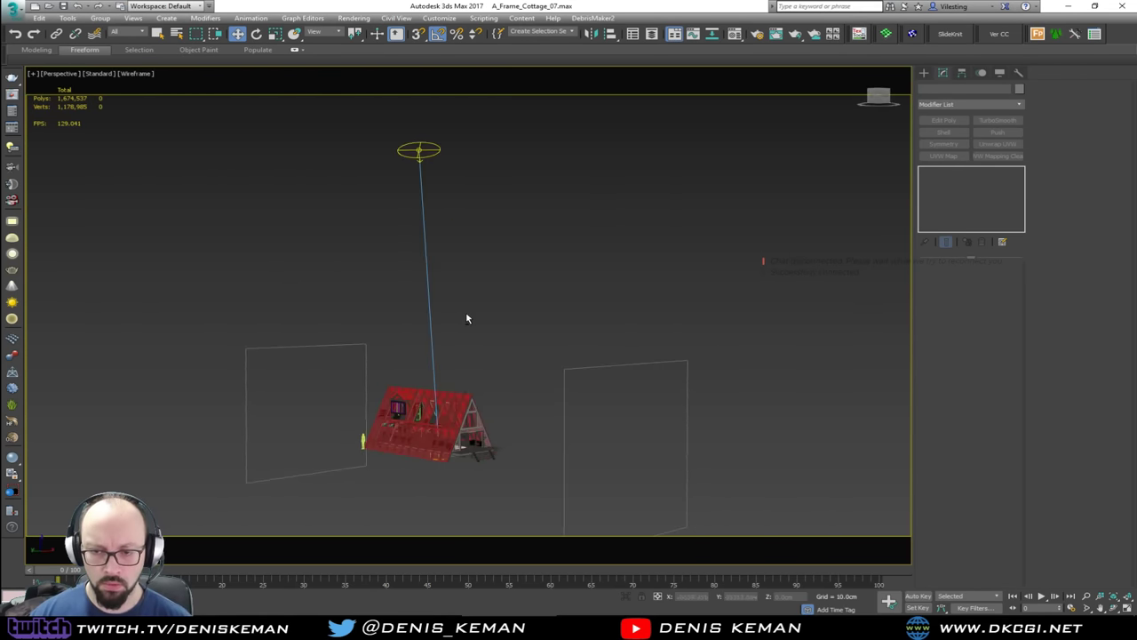
{"action": "key", "text": "alt+w"}
{"action": "scroll", "coordinate": [302, 248], "scroll_direction": "up", "scroll_amount": 3}
{"action": "scroll", "coordinate": [660, 248], "scroll_direction": "down", "scroll_amount": 5}
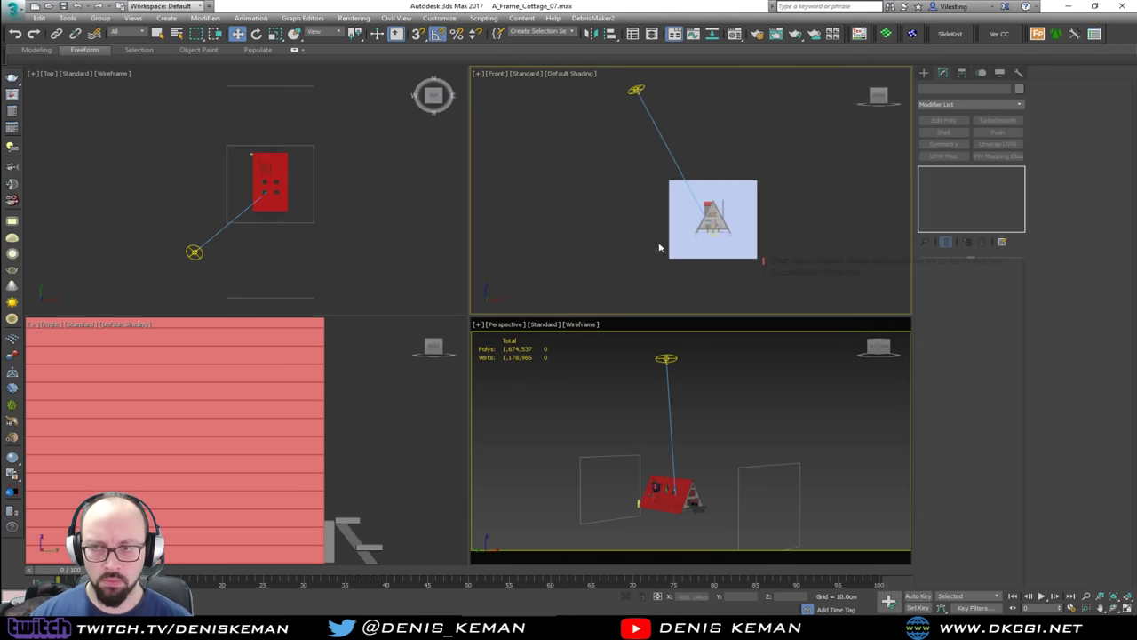
{"action": "middle_click", "coordinate": [297, 360]}
{"action": "key", "text": "z"}
{"action": "middle_click", "coordinate": [668, 421]}
{"action": "key", "text": "z"}
{"action": "middle_click", "coordinate": [370, 429]}
{"action": "key", "text": "z"}
{"action": "middle_click", "coordinate": [663, 425]}
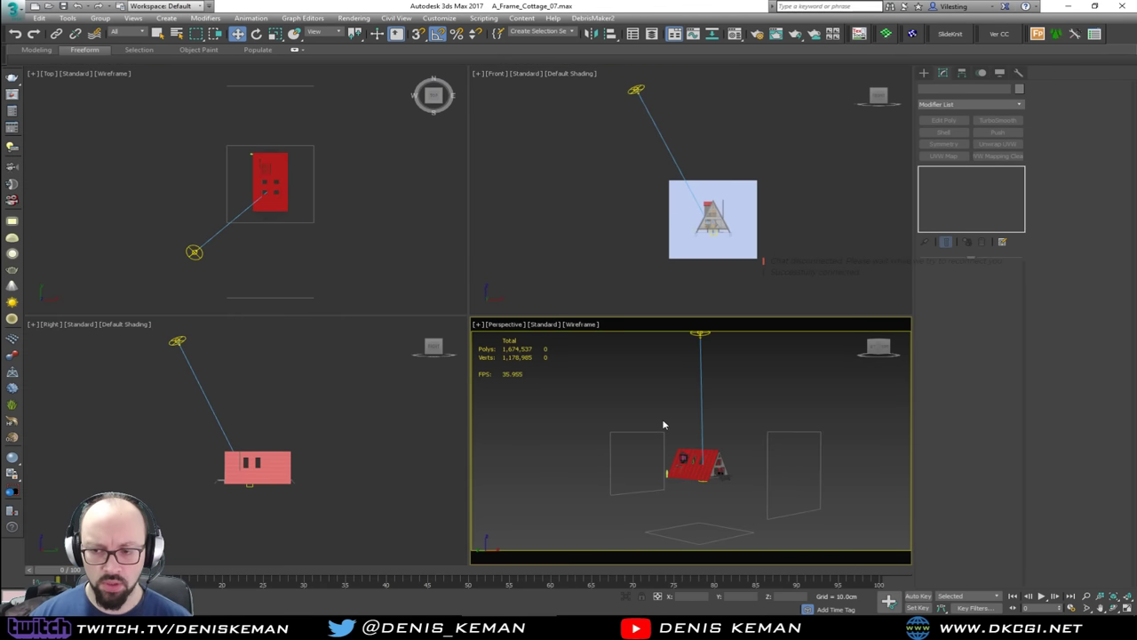
Step: Move VRayCam001 out of the Ground layer into the 0 (default) layer
{"action": "left_click", "coordinate": [652, 33]}
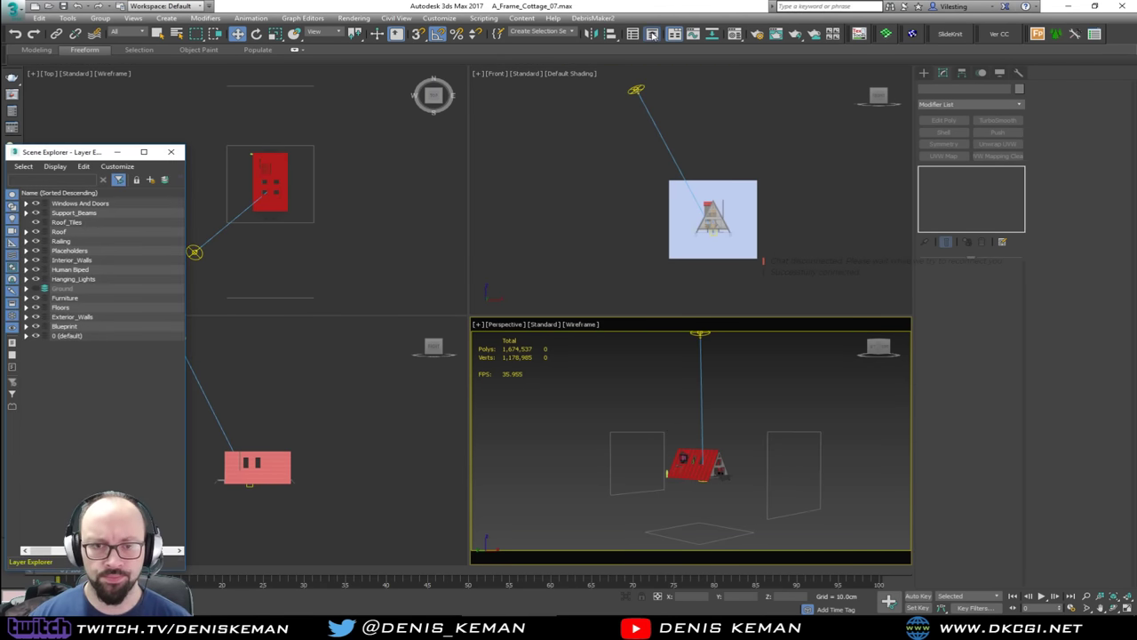
{"action": "left_click", "coordinate": [26, 289]}
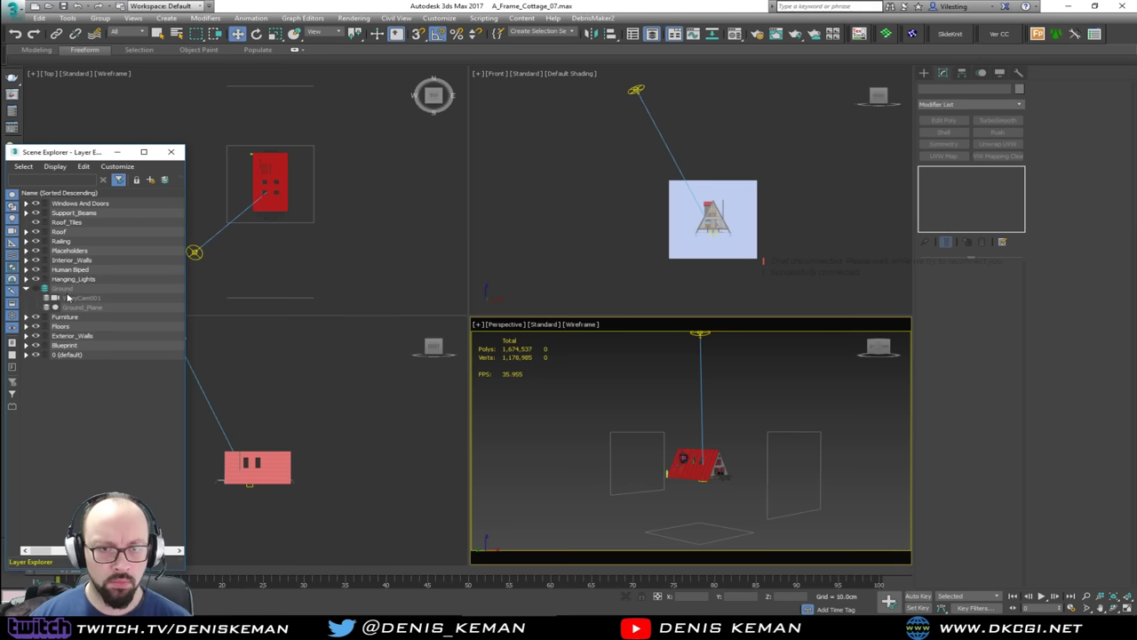
{"action": "left_click_drag", "start_coordinate": [80, 298], "coordinate": [59, 355]}
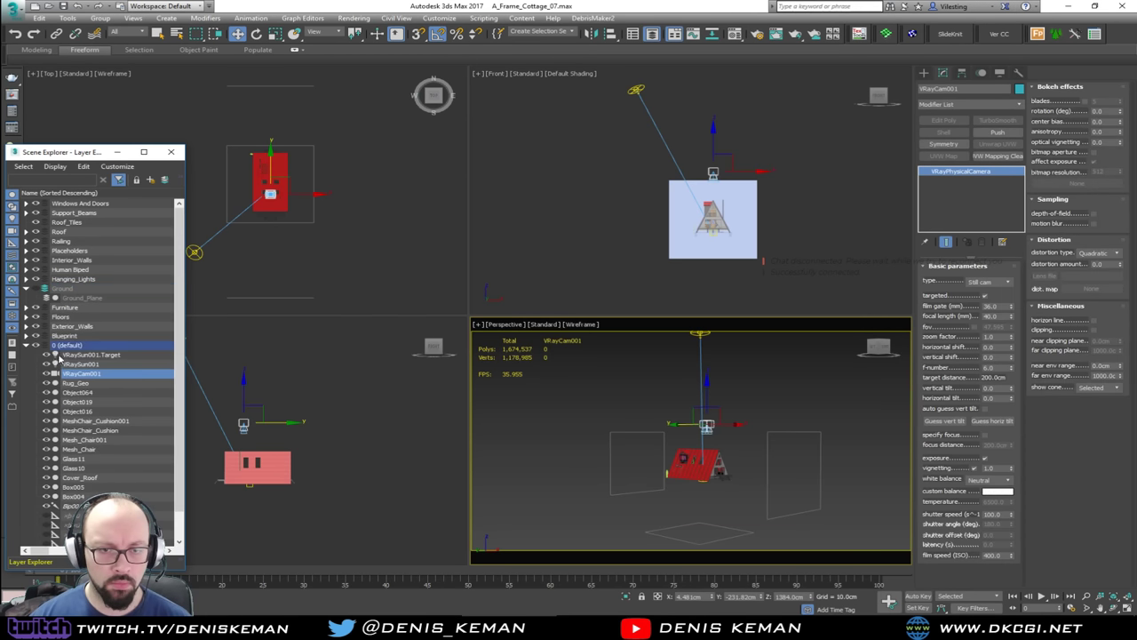
{"action": "left_click", "coordinate": [26, 289]}
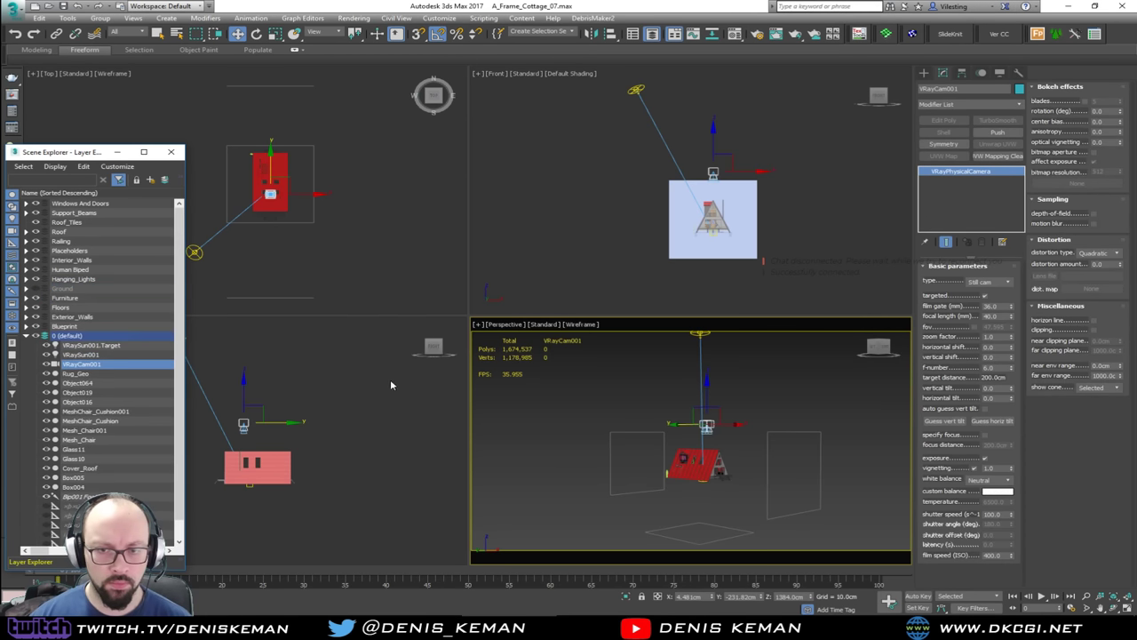
Step: Switch VRayCam001's targeting off and on again, and reposition the camera low in front of the cottage while looking through it
{"action": "scroll", "coordinate": [714, 425], "scroll_direction": "up", "scroll_amount": 6}
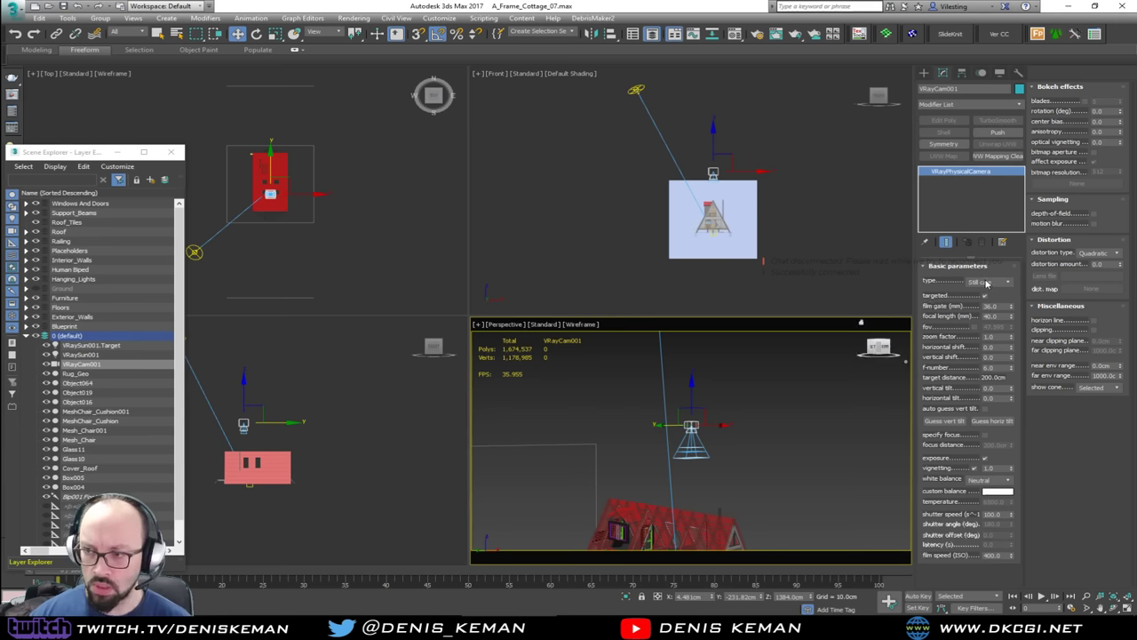
{"action": "left_click", "coordinate": [985, 296]}
{"action": "left_click", "coordinate": [985, 296]}
{"action": "middle_click_drag", "start_coordinate": [696, 449], "coordinate": [678, 397]}
{"action": "left_click_drag", "start_coordinate": [677, 371], "coordinate": [768, 506]}
{"action": "key", "text": "c"}
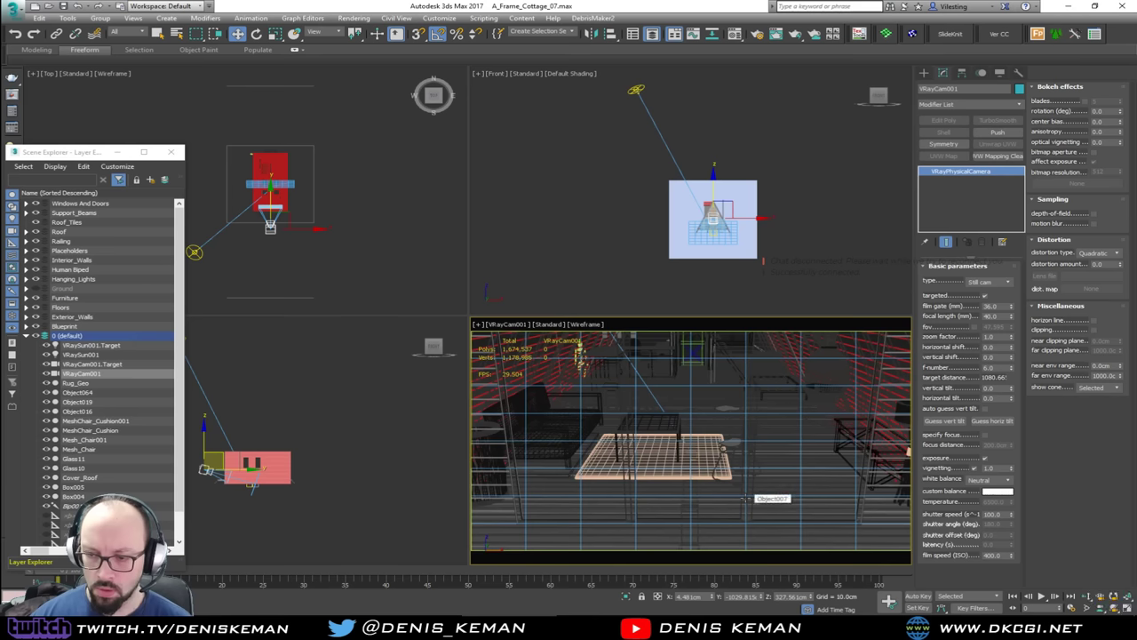
{"action": "middle_click_drag", "start_coordinate": [662, 421], "coordinate": [650, 343]}
Step: Lower the camera target to a height of about 195 cm and show the camera view shaded with edged faces
{"action": "left_click", "coordinate": [249, 437]}
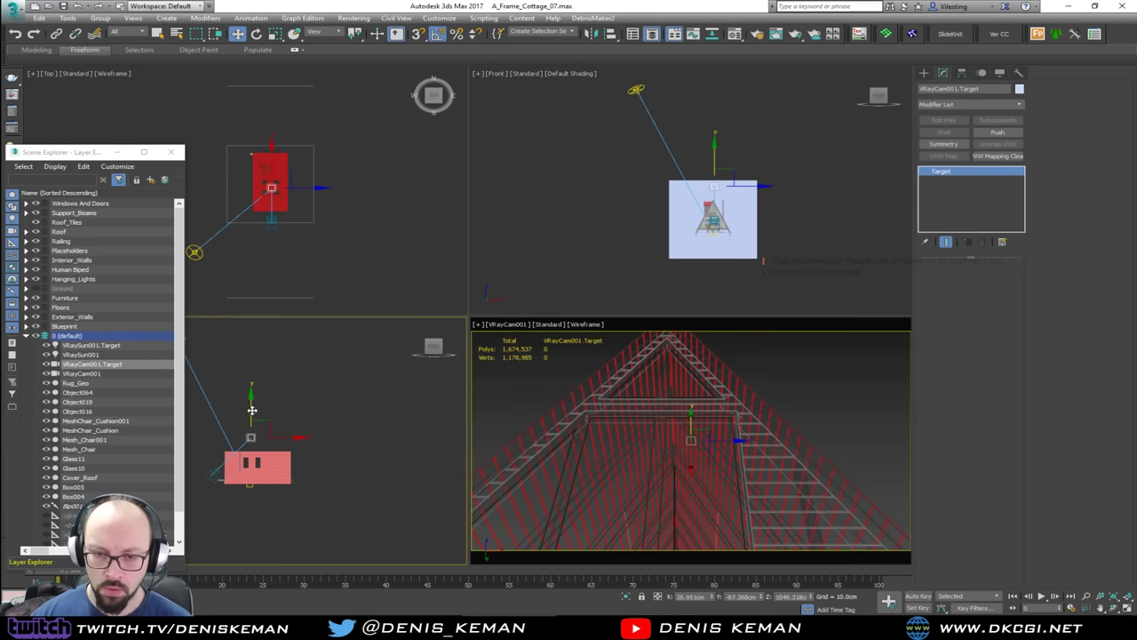
{"action": "left_click_drag", "start_coordinate": [251, 409], "coordinate": [253, 445]}
{"action": "middle_click", "coordinate": [584, 429]}
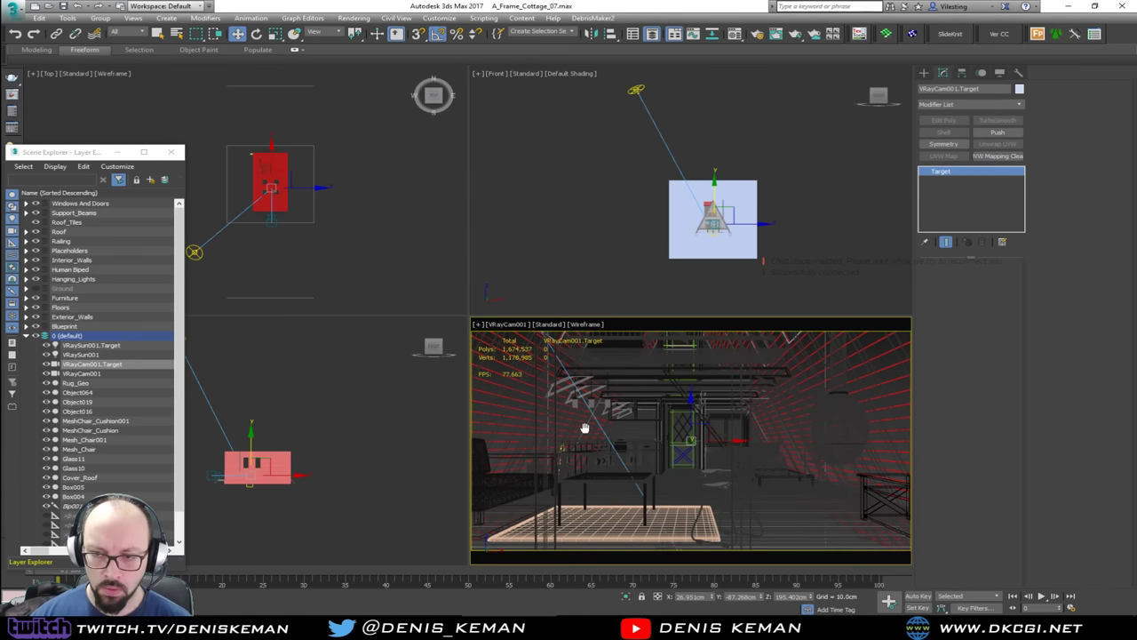
{"action": "key", "text": "F3"}
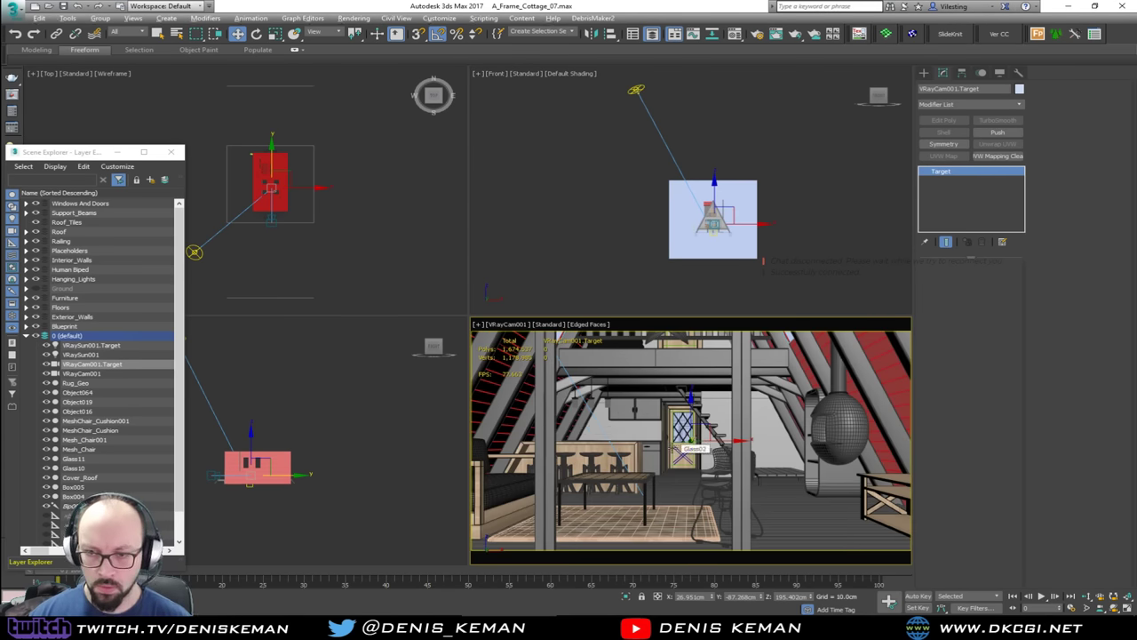
Step: Close the layer explorer and orbit and dolly the camera inside to frame the kitchen island, staircase and hanging fireplace
{"action": "key", "text": "alt+w"}
{"action": "left_click", "coordinate": [170, 152]}
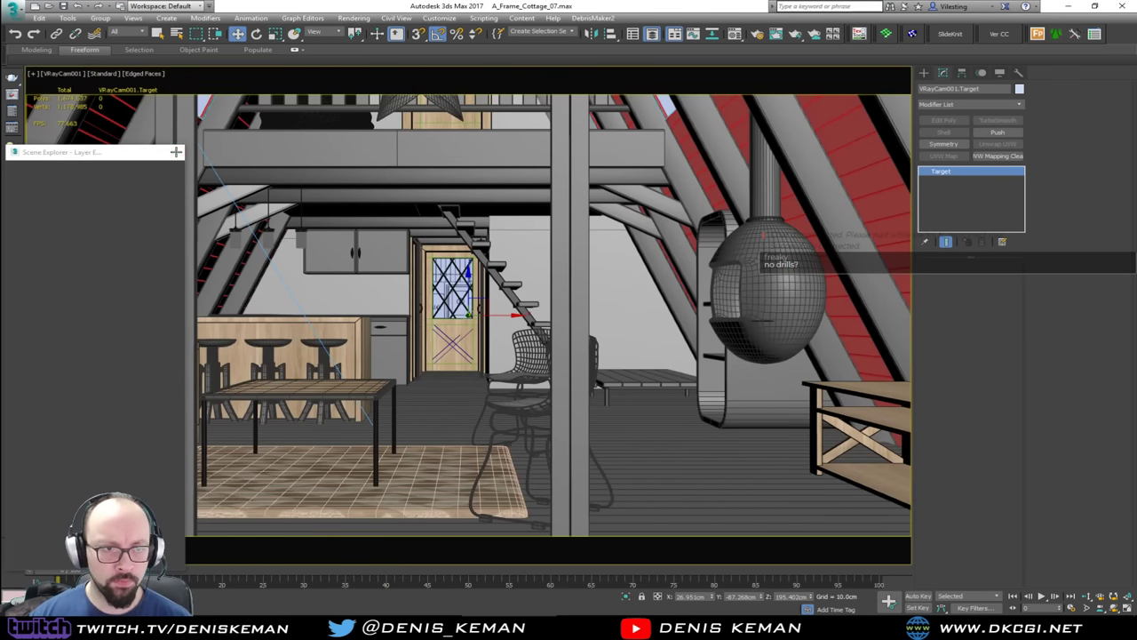
{"action": "middle_click_drag", "start_coordinate": [547, 332], "coordinate": [477, 357]}
{"action": "middle_click_drag", "start_coordinate": [384, 349], "coordinate": [505, 332]}
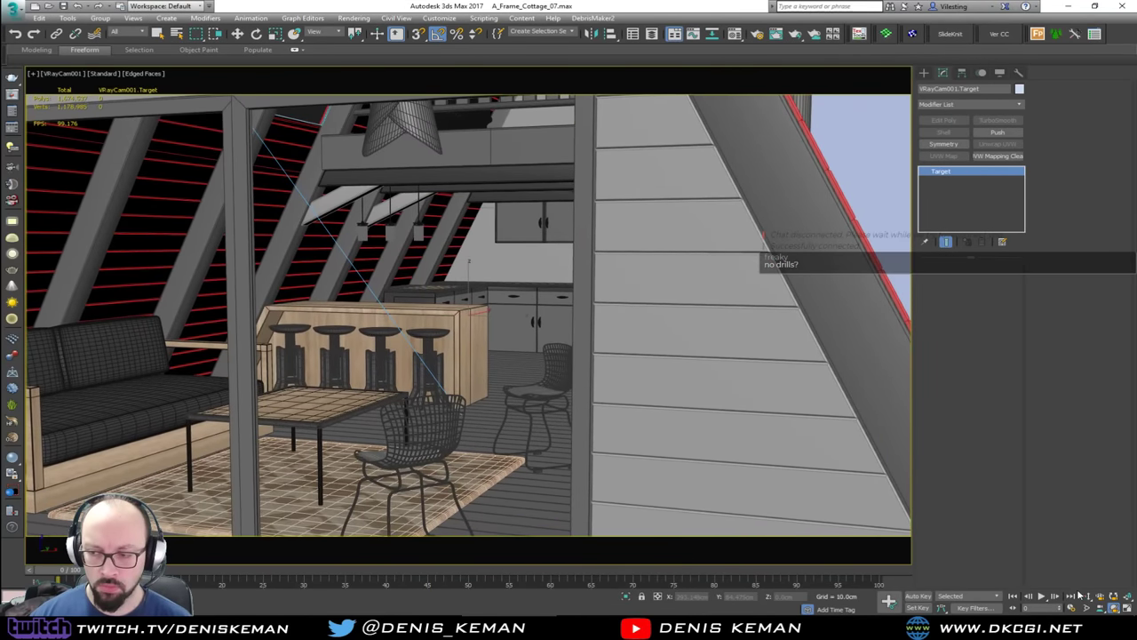
{"action": "left_click", "coordinate": [1085, 596]}
{"action": "left_click_drag", "start_coordinate": [701, 390], "coordinate": [585, 404]}
{"action": "key", "text": "alt+w"}
{"action": "scroll", "coordinate": [275, 198], "scroll_direction": "up", "scroll_amount": 5}
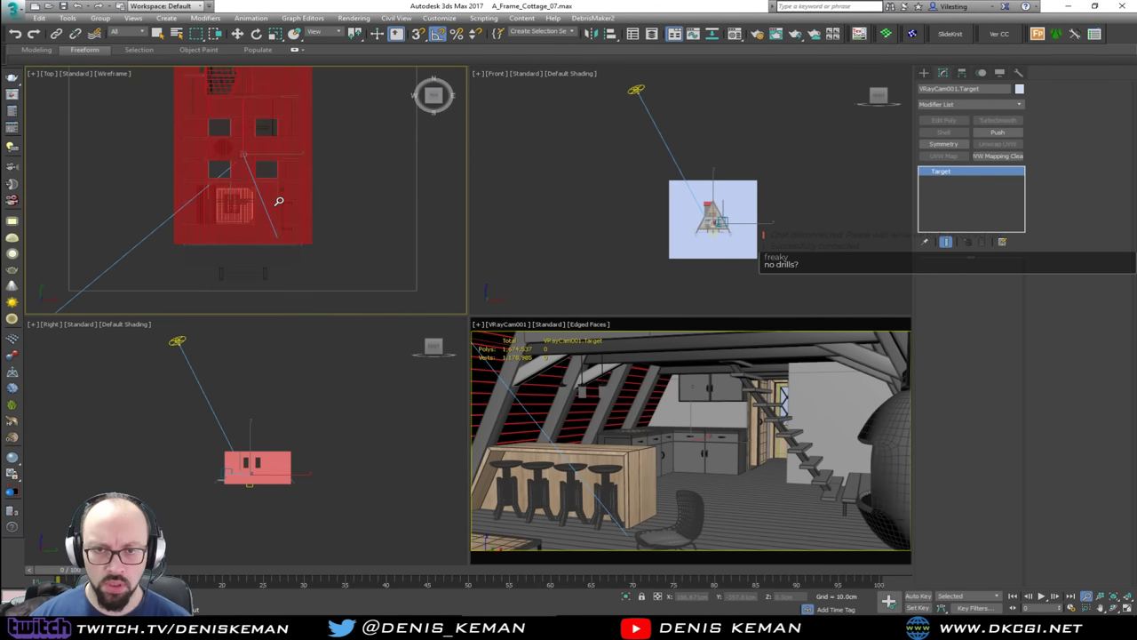
{"action": "scroll", "coordinate": [277, 200], "scroll_direction": "down", "scroll_amount": 3}
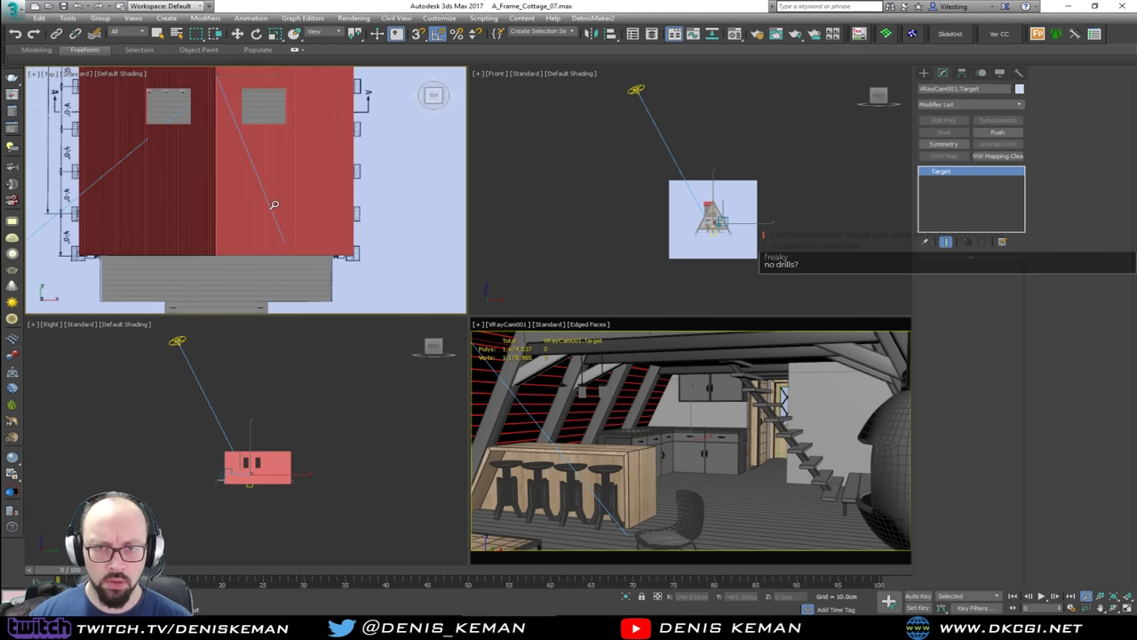
{"action": "key", "text": "alt+w"}
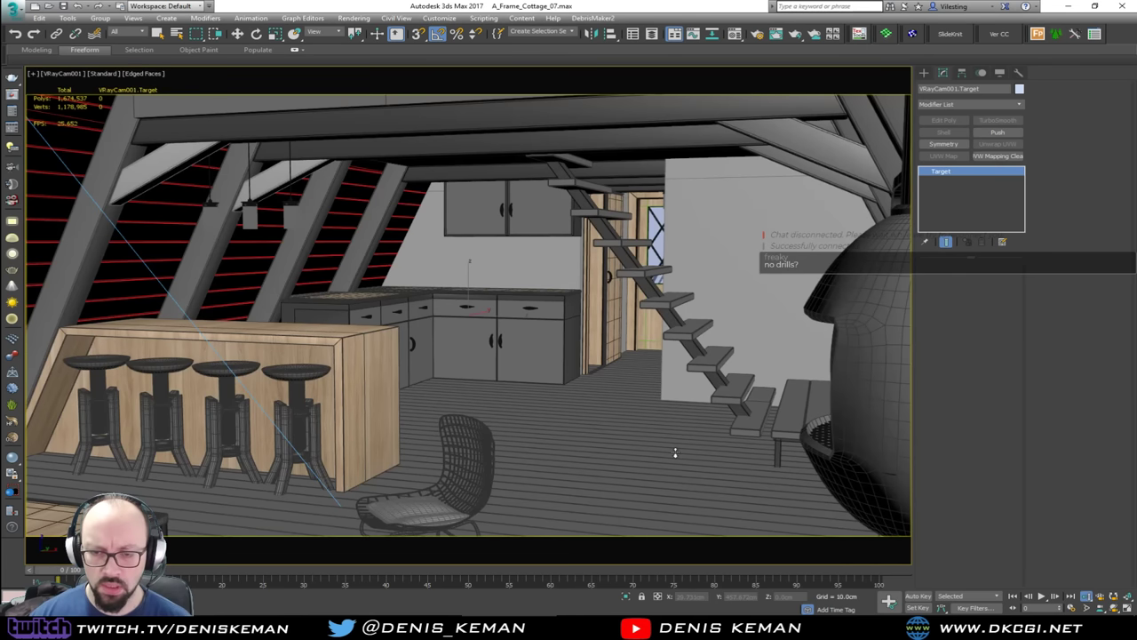
Step: Test-render the interior camera view in the V-Ray frame buffer, restart the render, and close the frame buffer
{"action": "key", "text": "shift+q"}
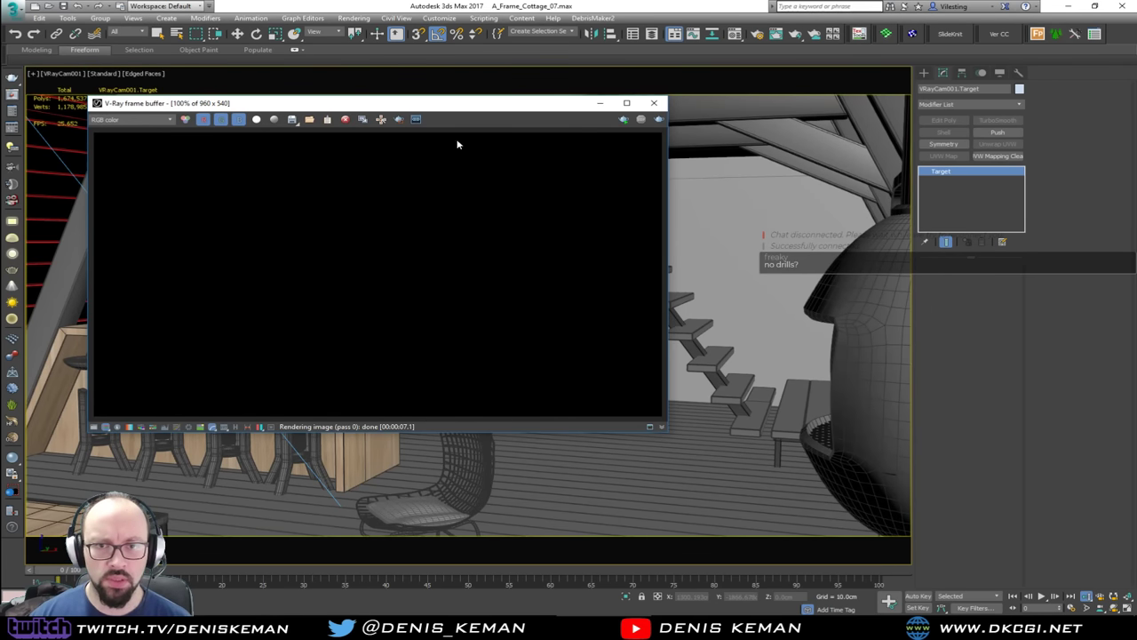
{"action": "left_click", "coordinate": [618, 123]}
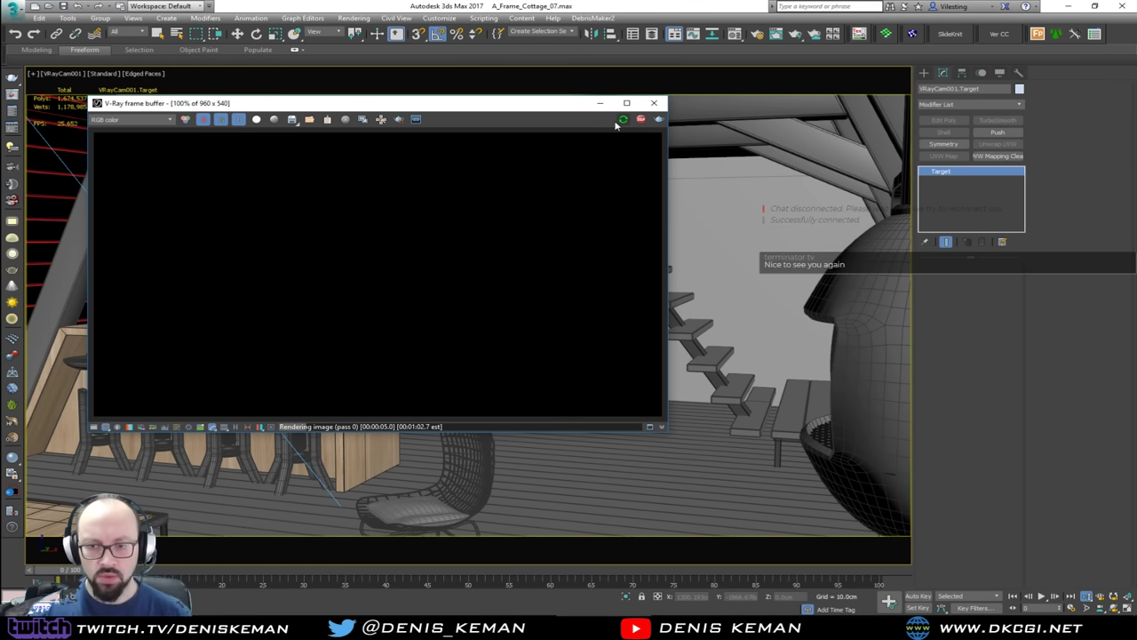
{"action": "left_click", "coordinate": [654, 102]}
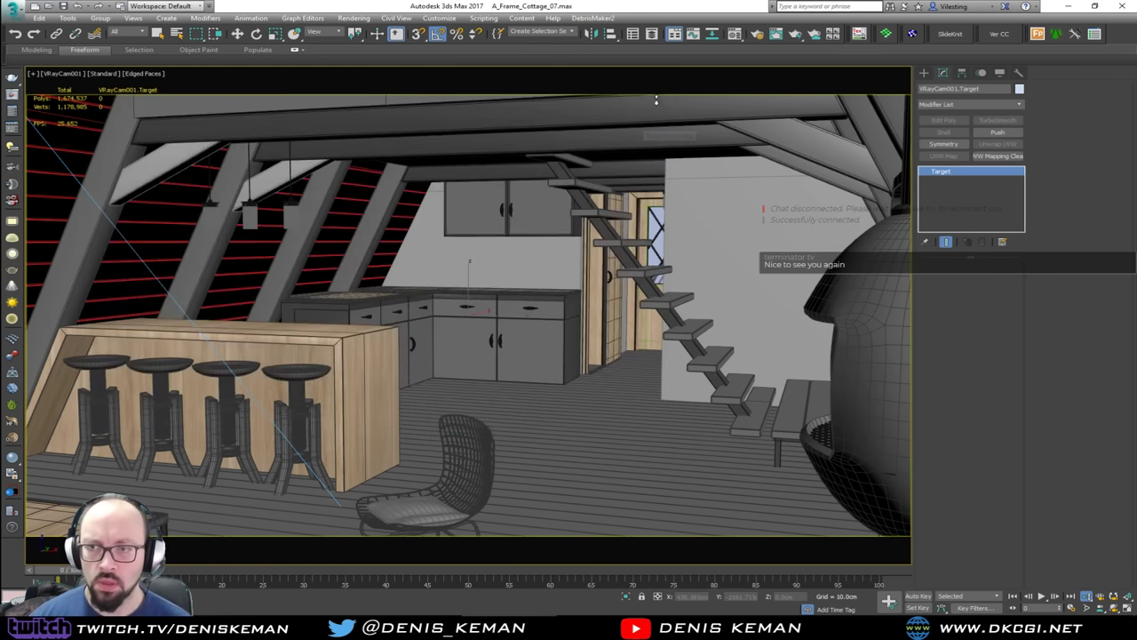
Step: Save the cottage scene and clear the camera target selection
{"action": "left_click", "coordinate": [14, 9]}
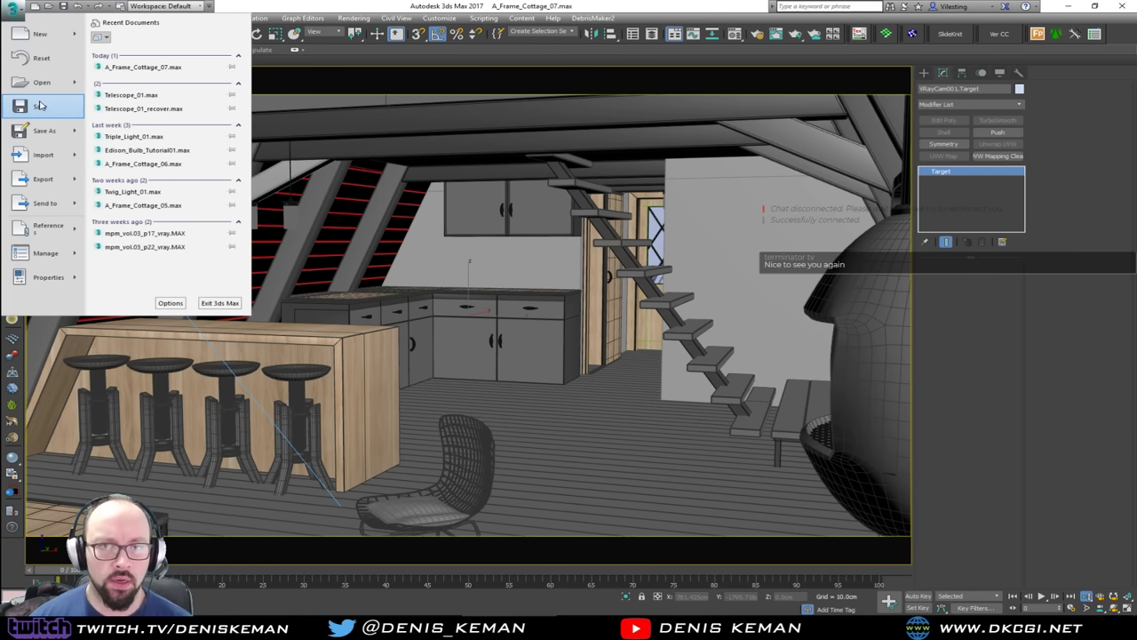
{"action": "left_click", "coordinate": [38, 100]}
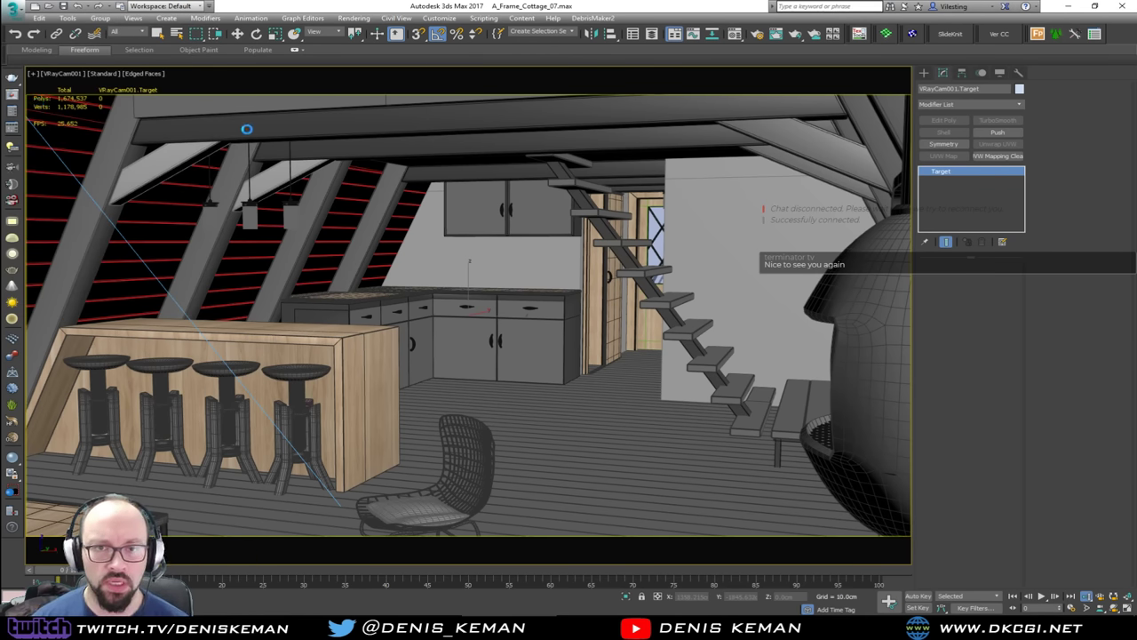
{"action": "left_click", "coordinate": [14, 9]}
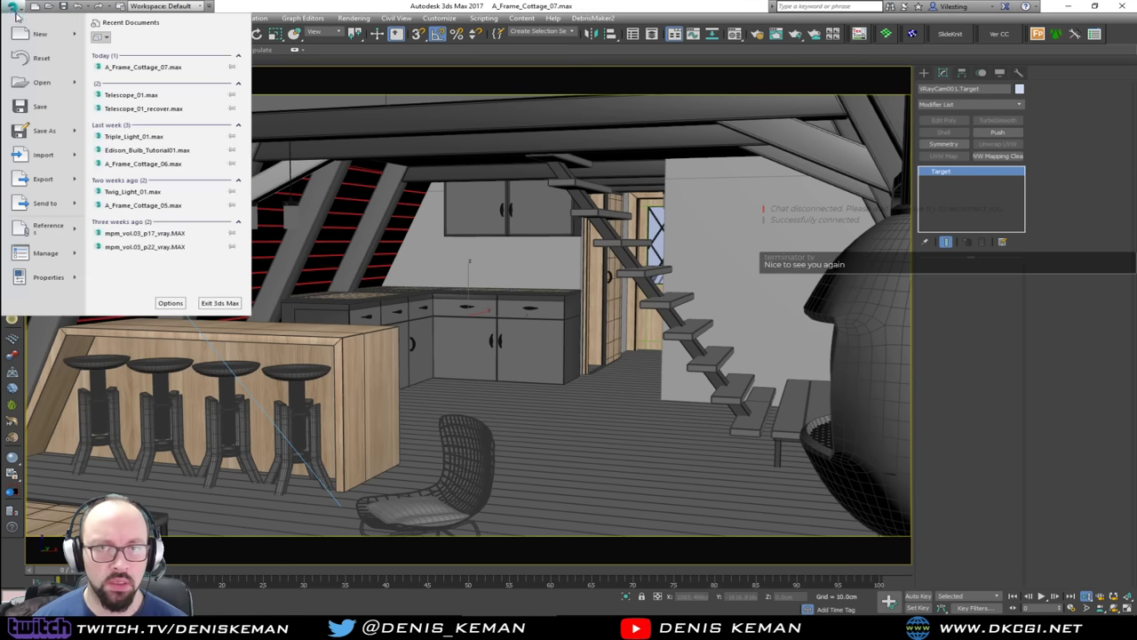
{"action": "left_click", "coordinate": [14, 9]}
{"action": "key", "text": "ctrl+d"}
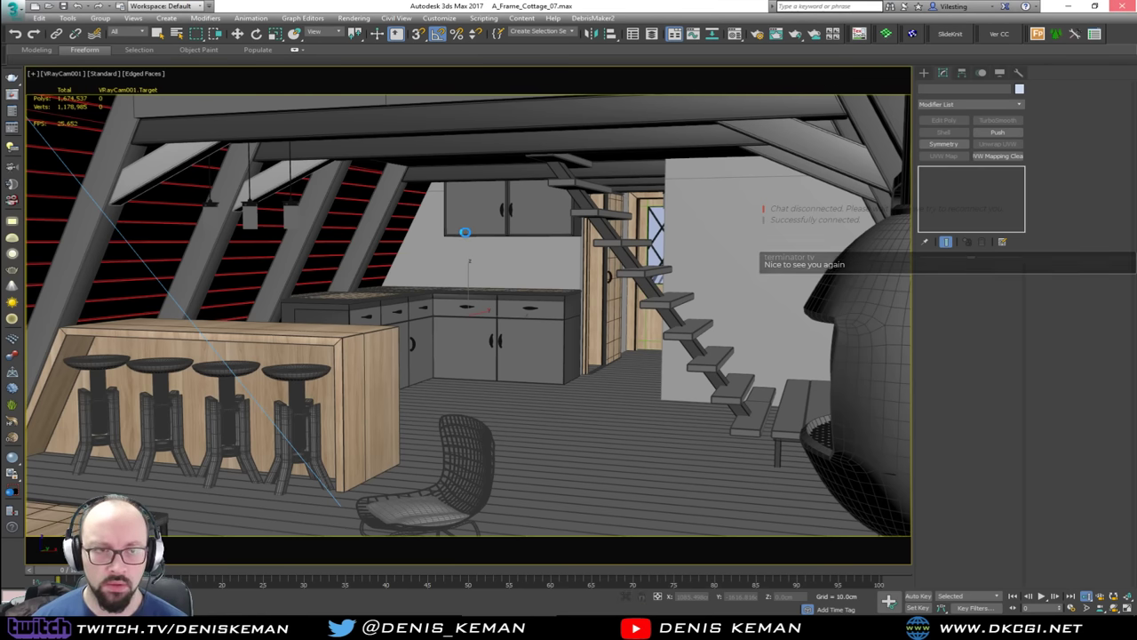
{"action": "key", "text": "w"}
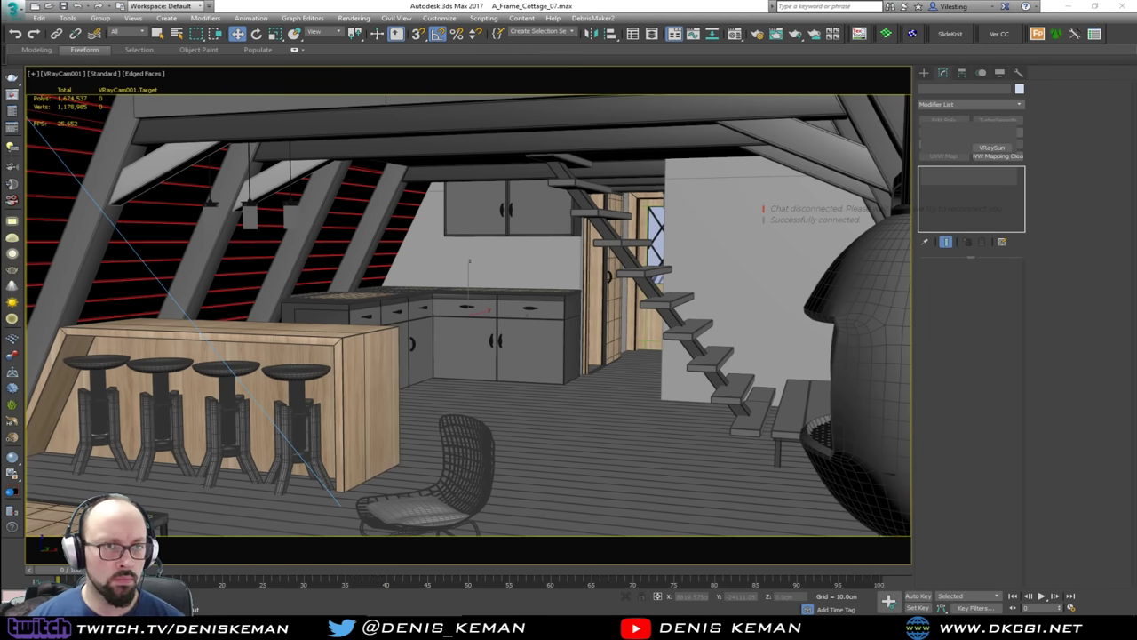
Step: Reopen A_Frame_Cottage_07.max in a fresh 3ds Max session, continuing without the missing external bitmap
{"action": "key", "text": "super+d"}
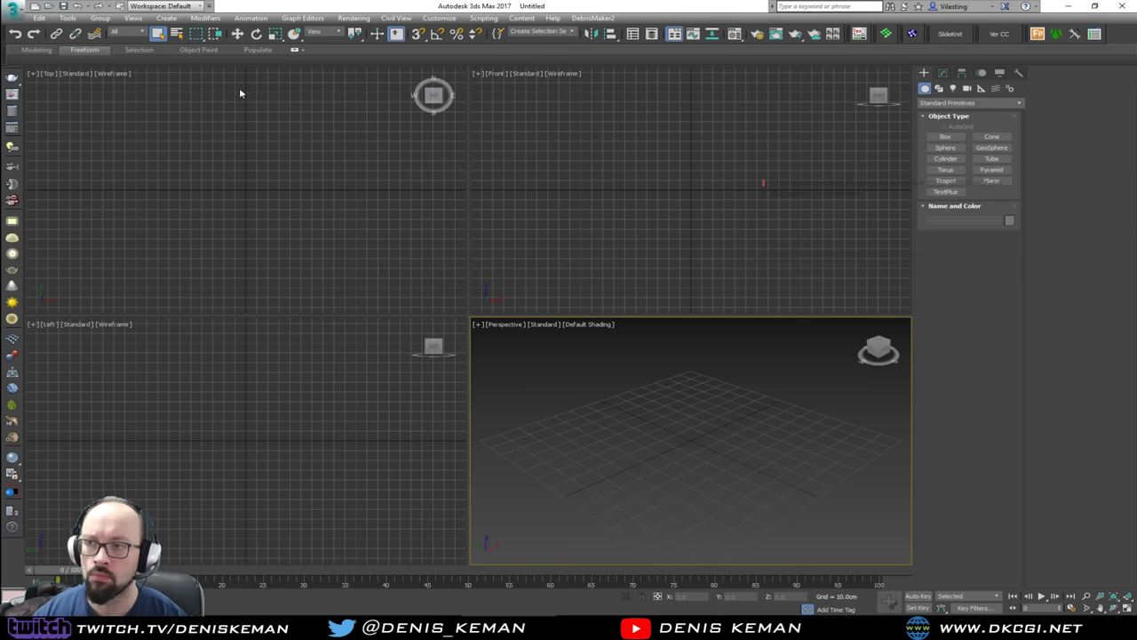
{"action": "left_click", "coordinate": [20, 9]}
{"action": "left_click", "coordinate": [155, 69]}
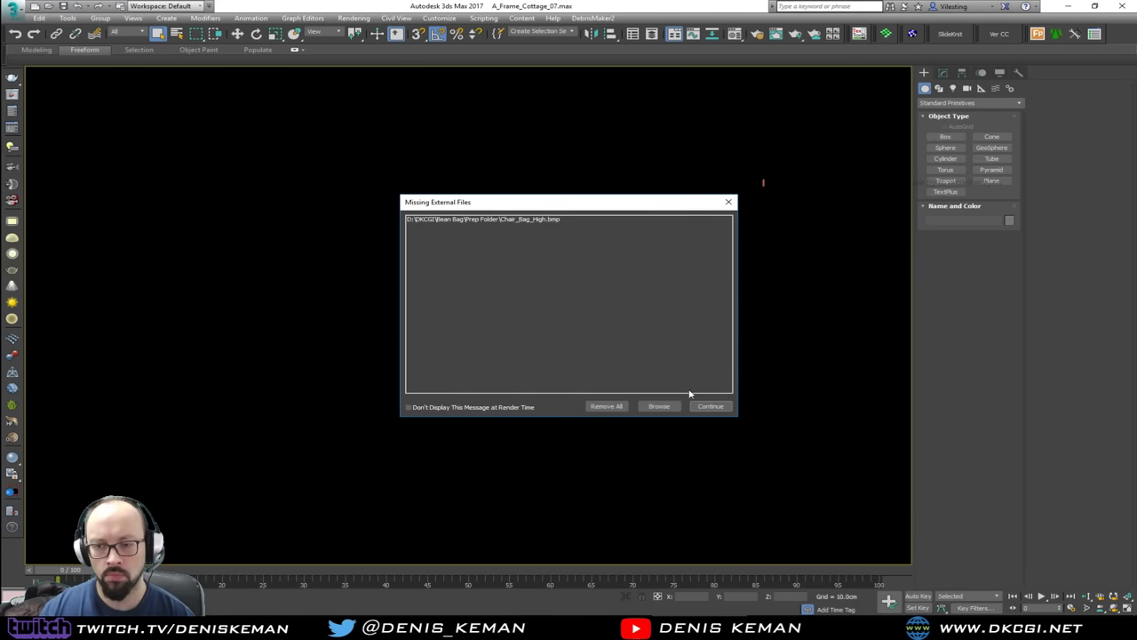
{"action": "left_click", "coordinate": [704, 407]}
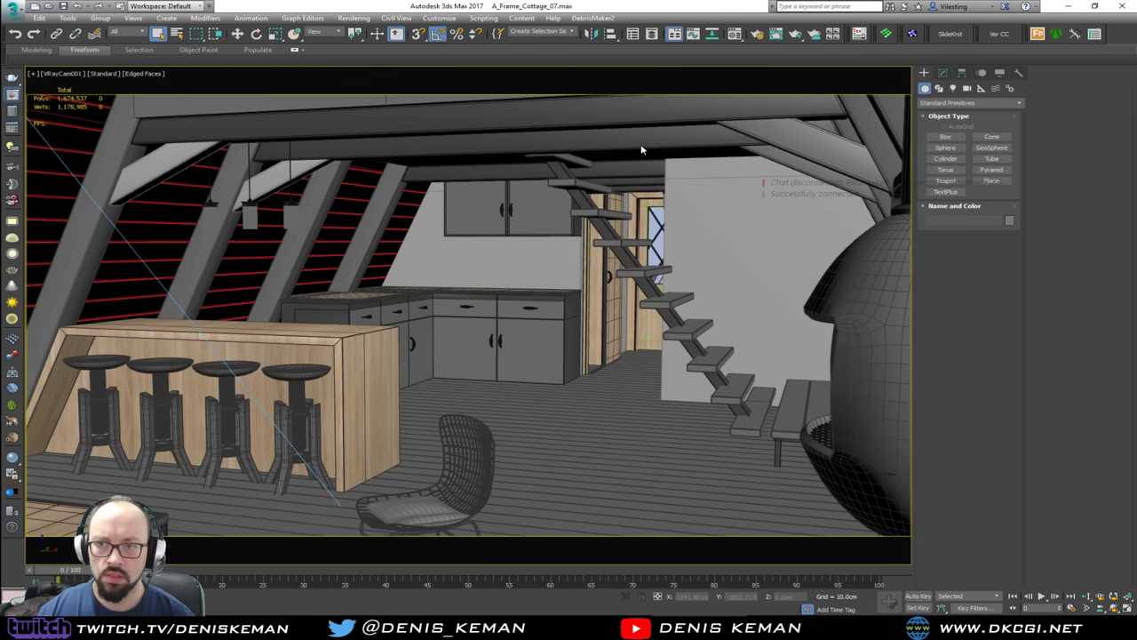
Step: Test-render the V-Ray camera view, restart it as an interactive render, and enlarge the frame buffer to 992 x 558
{"action": "key", "text": "shift+q"}
{"action": "left_click", "coordinate": [434, 120]}
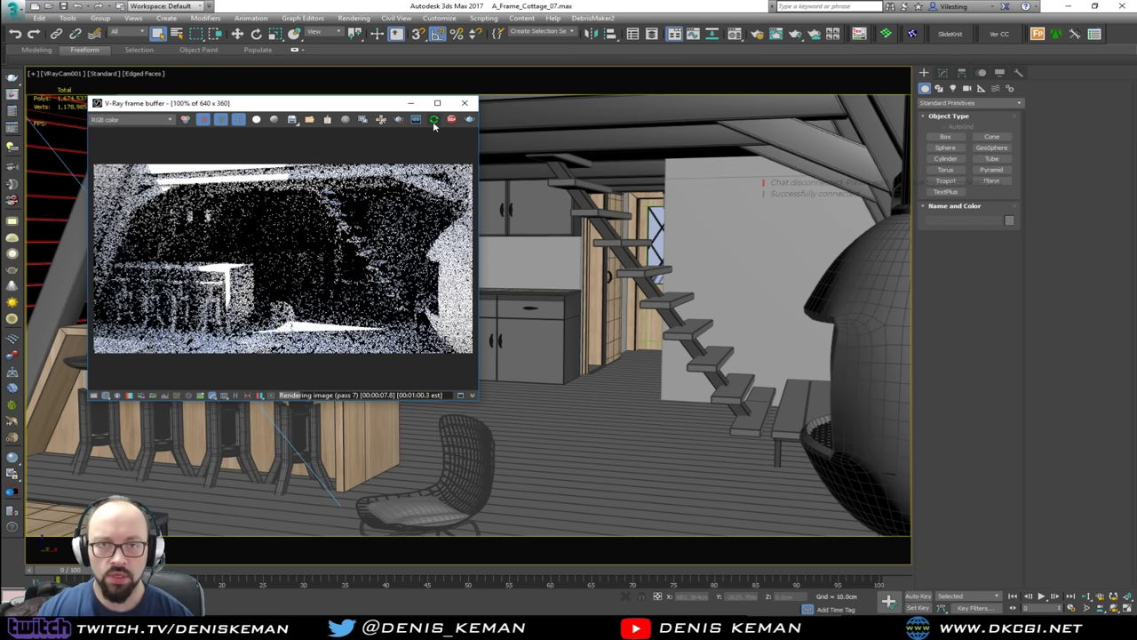
{"action": "left_click_drag", "start_coordinate": [478, 400], "coordinate": [699, 464]}
{"action": "left_click_drag", "start_coordinate": [695, 448], "coordinate": [685, 440]}
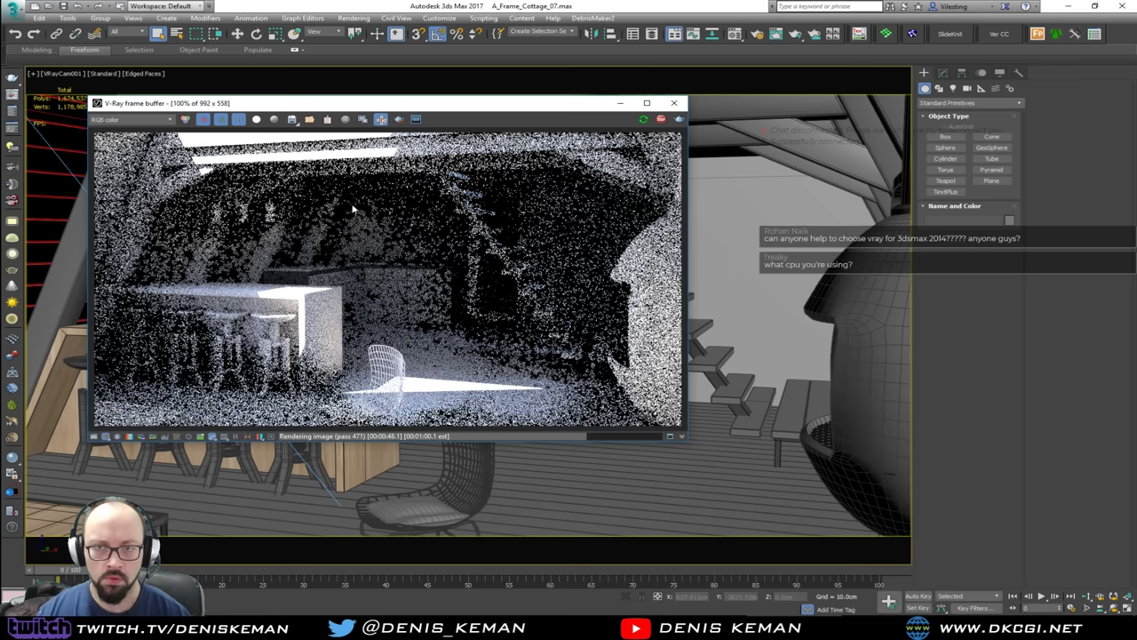
Step: Render only a region around the kitchen cabinets and upper stair treads, and examine its noise up close
{"action": "left_click", "coordinate": [398, 119]}
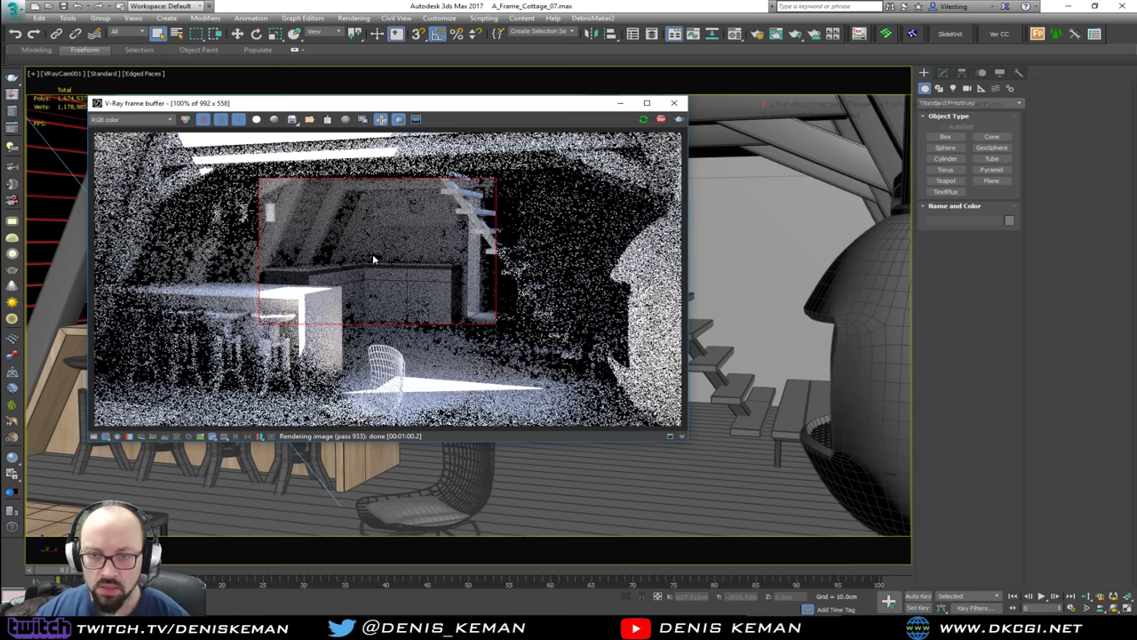
{"action": "scroll", "coordinate": [370, 248], "scroll_direction": "up", "scroll_amount": 1}
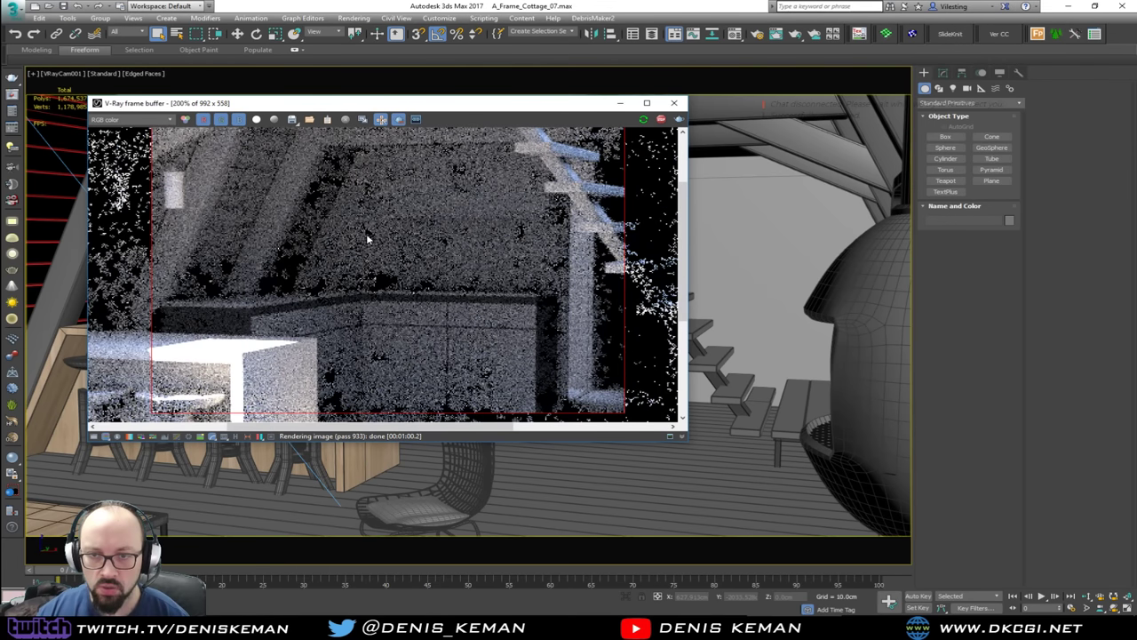
{"action": "middle_click_drag", "start_coordinate": [344, 210], "coordinate": [371, 261]}
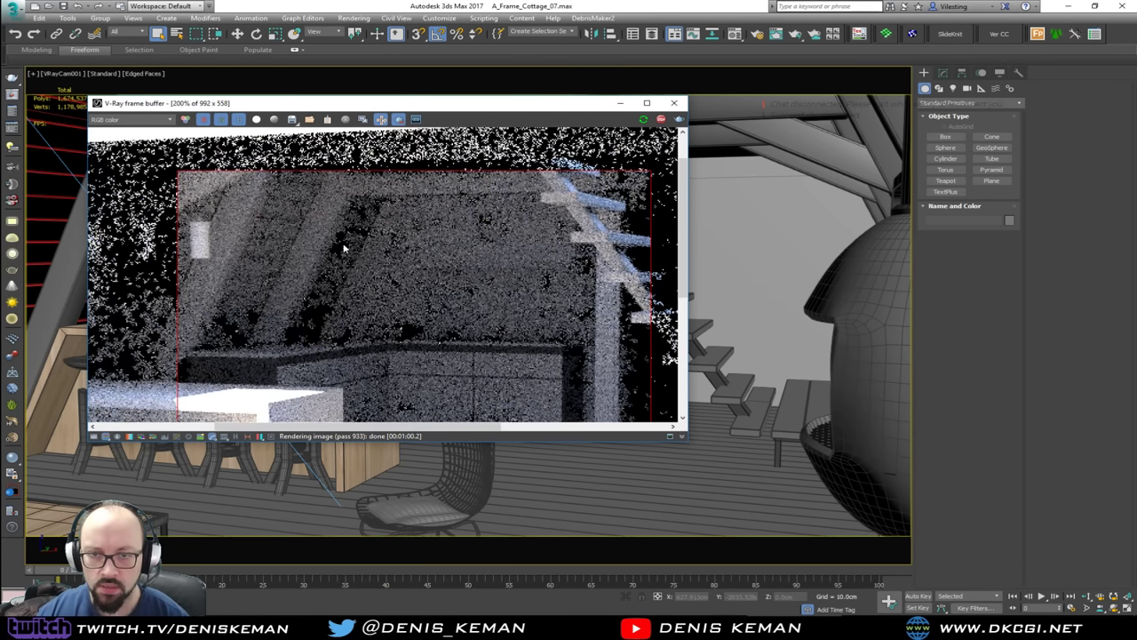
{"action": "scroll", "coordinate": [344, 249], "scroll_direction": "down", "scroll_amount": 1}
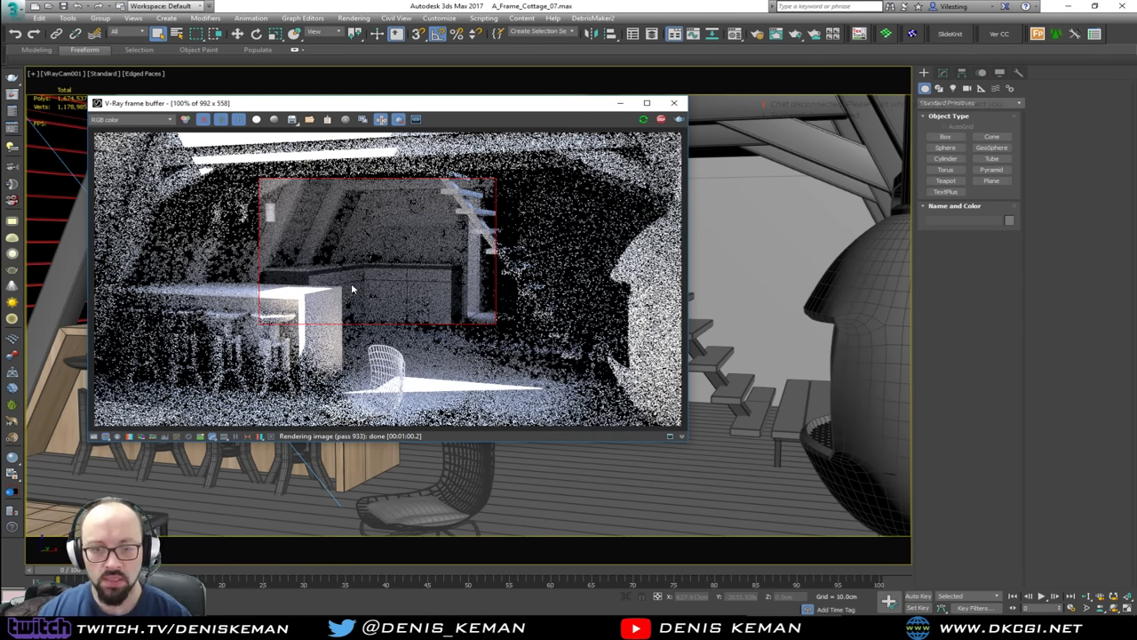
{"action": "scroll", "coordinate": [329, 282], "scroll_direction": "up", "scroll_amount": 2}
{"action": "scroll", "coordinate": [339, 302], "scroll_direction": "down", "scroll_amount": 2}
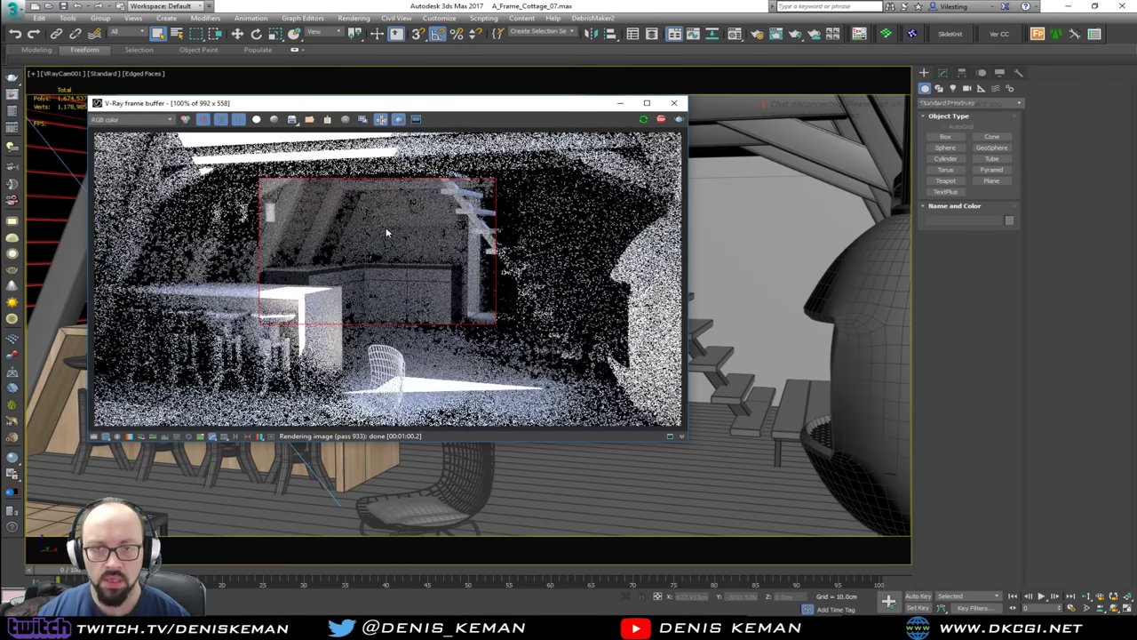
Step: Turn off region rendering, stop the interactive render, and close the frame buffer
{"action": "left_click", "coordinate": [398, 119]}
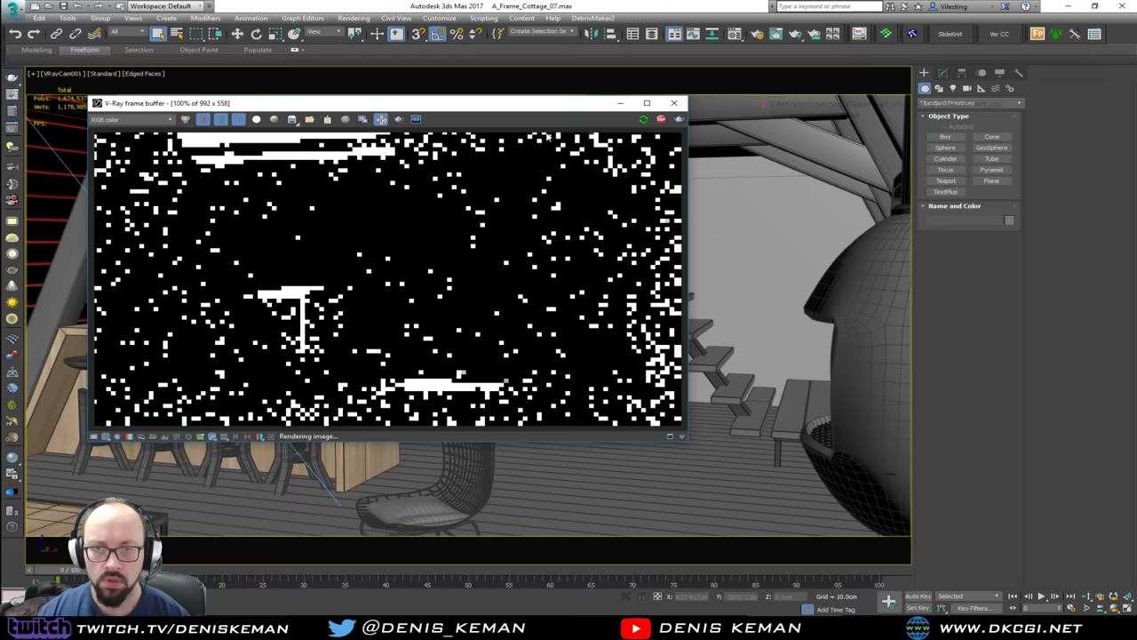
{"action": "left_click", "coordinate": [660, 120]}
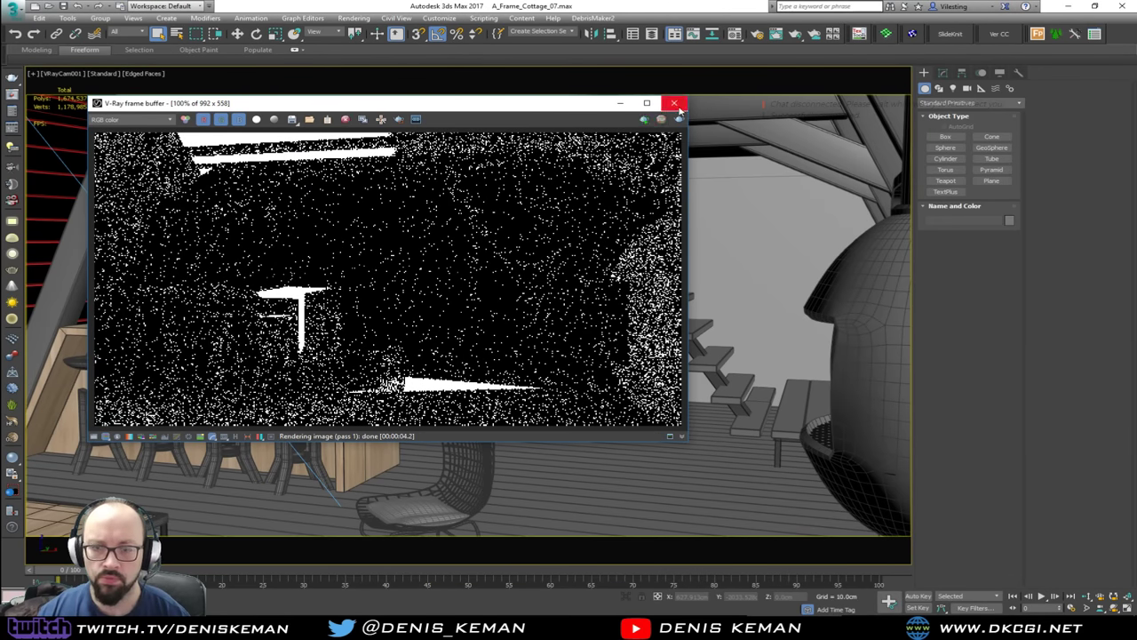
{"action": "left_click", "coordinate": [673, 103]}
Step: Switch to the perspective view and face the kitchen-side roof slope from outside the cottage
{"action": "key", "text": "p"}
{"action": "scroll", "coordinate": [406, 384], "scroll_direction": "down", "scroll_amount": 5}
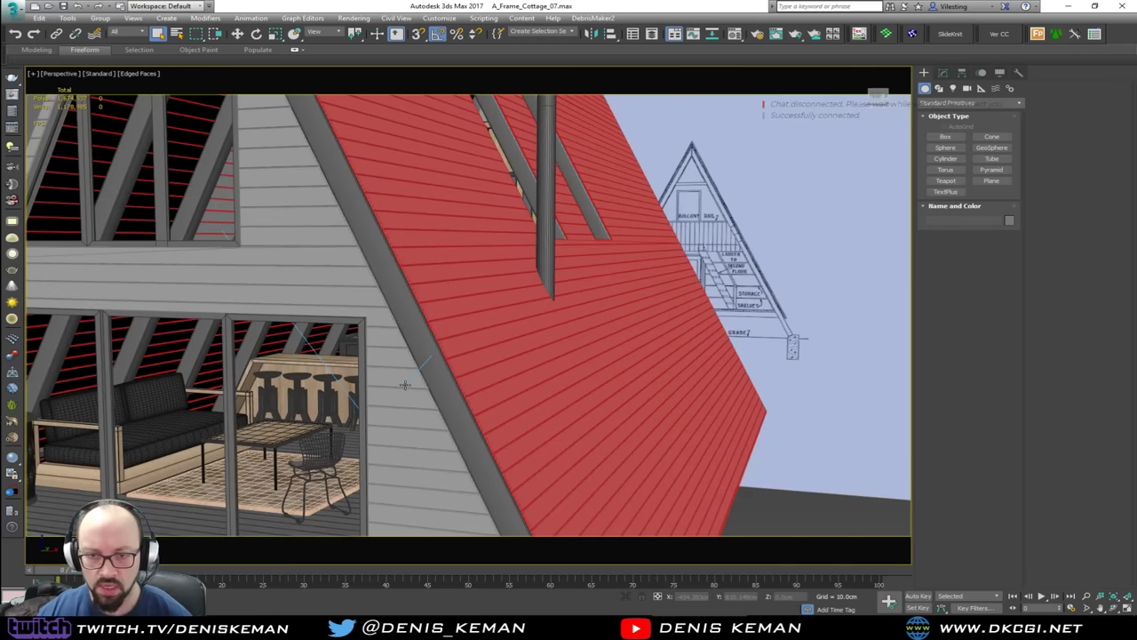
{"action": "middle_click_drag", "start_coordinate": [406, 385], "coordinate": [407, 253], "text": "alt"}
{"action": "scroll", "coordinate": [449, 347], "scroll_direction": "down", "scroll_amount": 3}
{"action": "middle_click_drag", "start_coordinate": [470, 339], "coordinate": [235, 354], "text": "alt"}
{"action": "middle_click_drag", "start_coordinate": [545, 316], "coordinate": [475, 333], "text": "alt"}
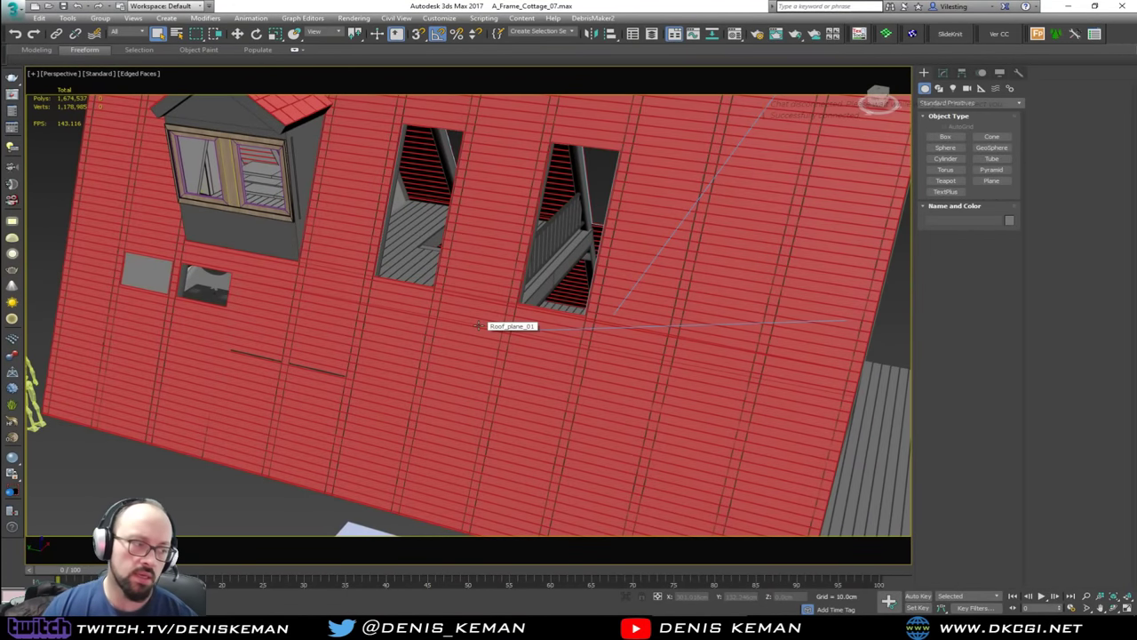
Step: Select the kitchen-side roof slope, hide Roof_plane_01 in the layer explorer, and close the explorer
{"action": "left_click", "coordinate": [450, 329]}
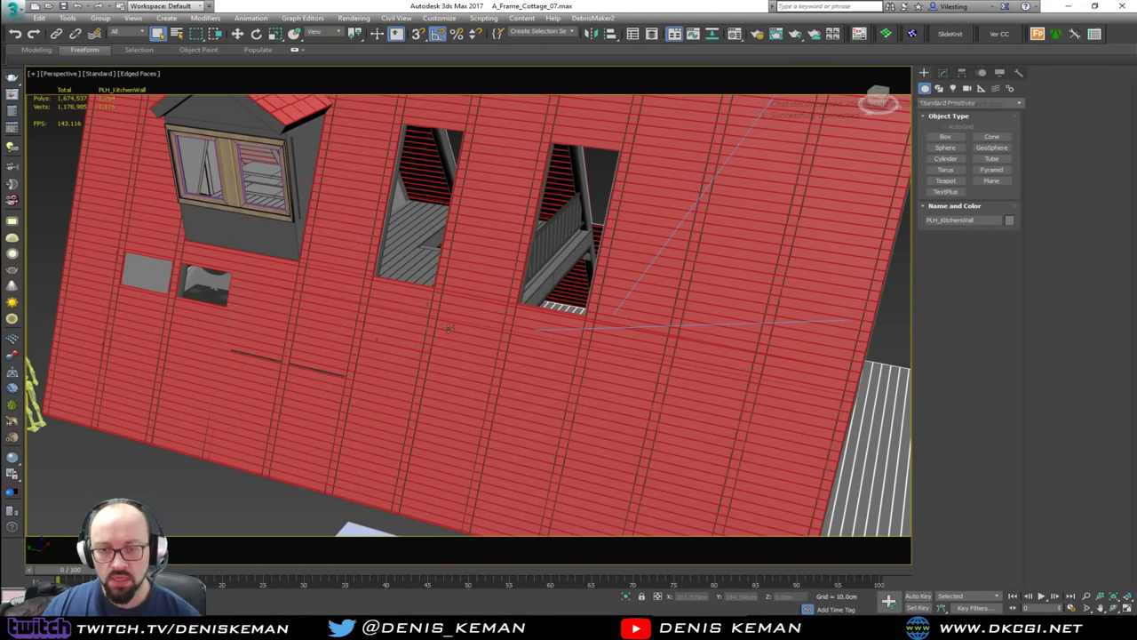
{"action": "key", "text": "F3"}
{"action": "left_click", "coordinate": [425, 487]}
{"action": "key", "text": "F3"}
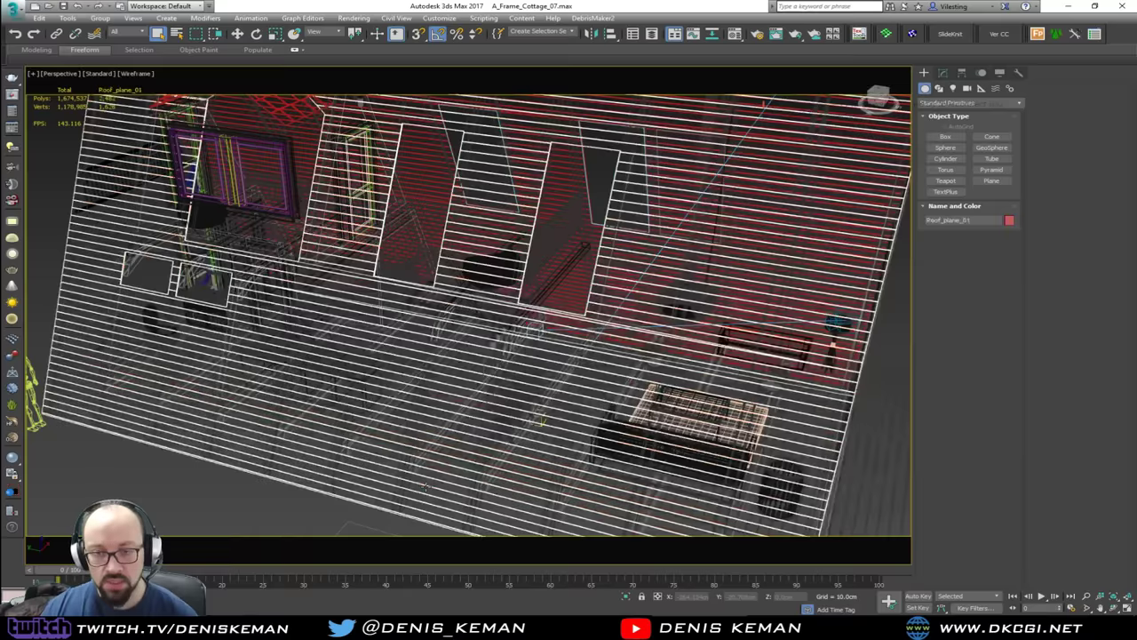
{"action": "left_click", "coordinate": [652, 34]}
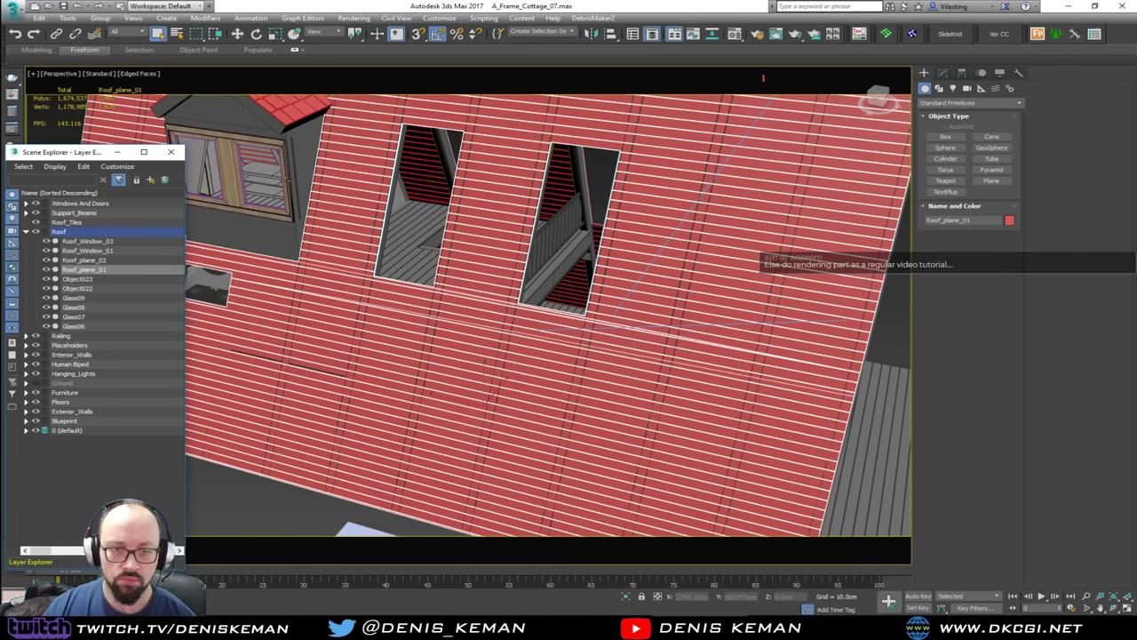
{"action": "left_click", "coordinate": [47, 268]}
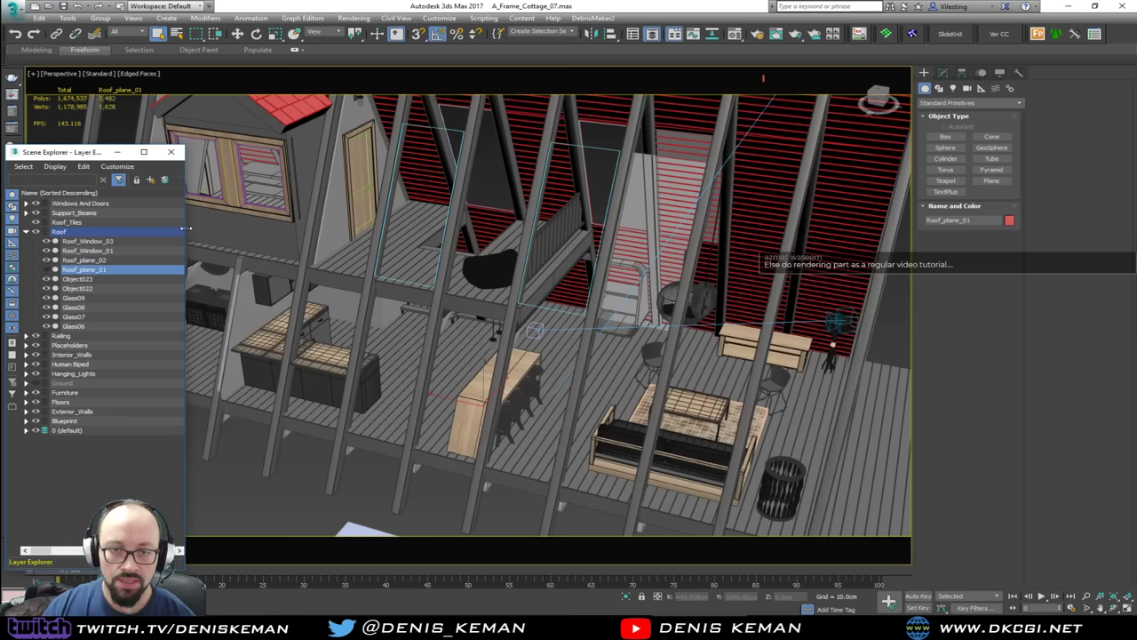
{"action": "left_click", "coordinate": [170, 151]}
Step: Examine the kitchen counters, wall cabinets, island with stools, and the shelf and fireplace area through the open roof side
{"action": "scroll", "coordinate": [301, 355], "scroll_direction": "up", "scroll_amount": 5}
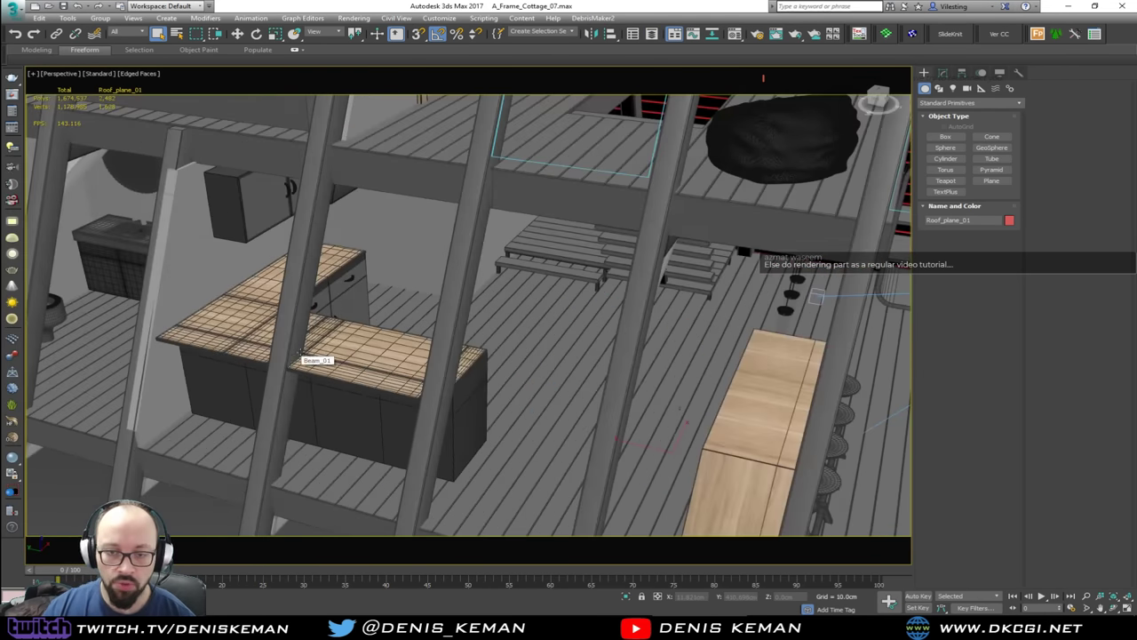
{"action": "middle_click_drag", "start_coordinate": [301, 353], "coordinate": [241, 322], "text": "alt"}
{"action": "scroll", "coordinate": [693, 426], "scroll_direction": "up", "scroll_amount": 3}
{"action": "middle_click_drag", "start_coordinate": [799, 453], "coordinate": [693, 444], "text": "alt"}
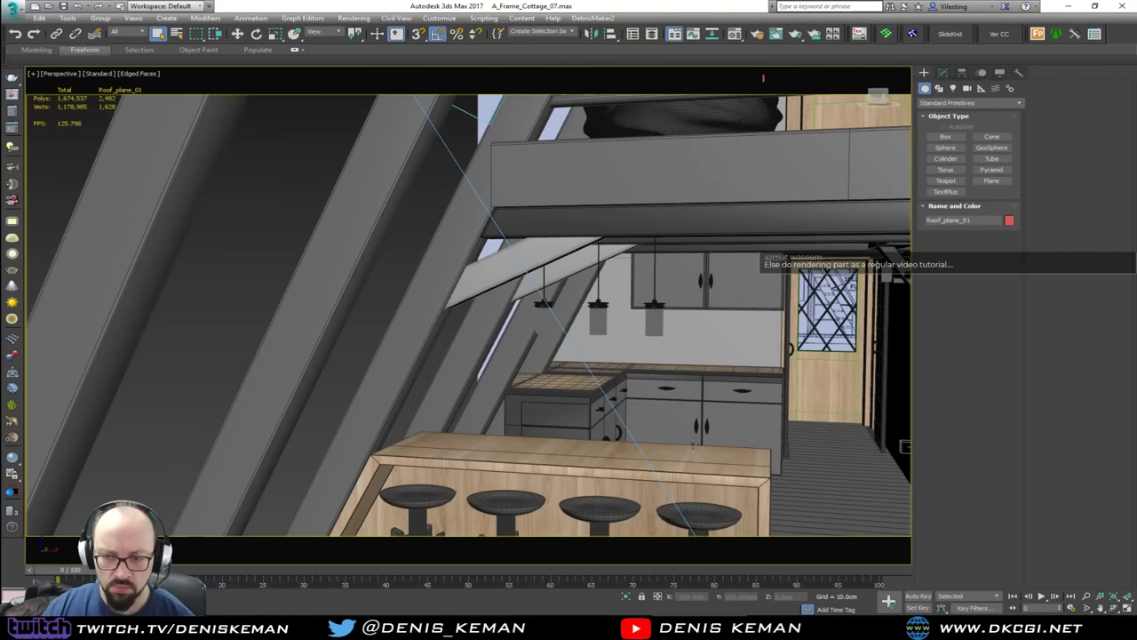
{"action": "scroll", "coordinate": [640, 366], "scroll_direction": "up", "scroll_amount": 5}
{"action": "middle_click_drag", "start_coordinate": [629, 342], "coordinate": [450, 373]}
{"action": "scroll", "coordinate": [449, 373], "scroll_direction": "down", "scroll_amount": 2}
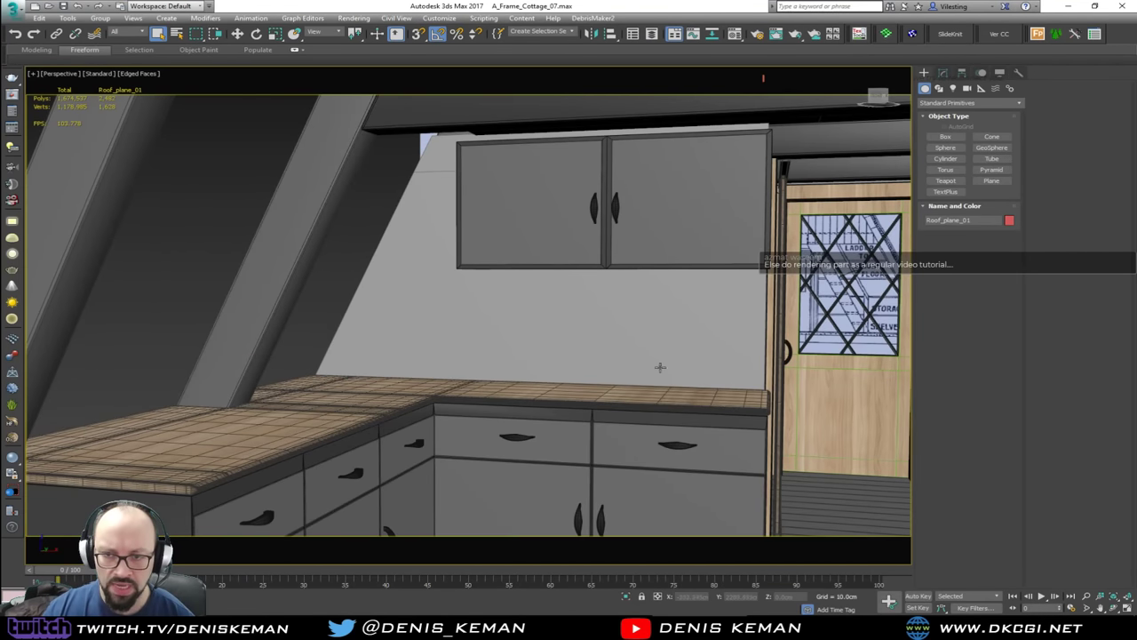
{"action": "middle_click_drag", "start_coordinate": [563, 370], "coordinate": [706, 367], "text": "alt"}
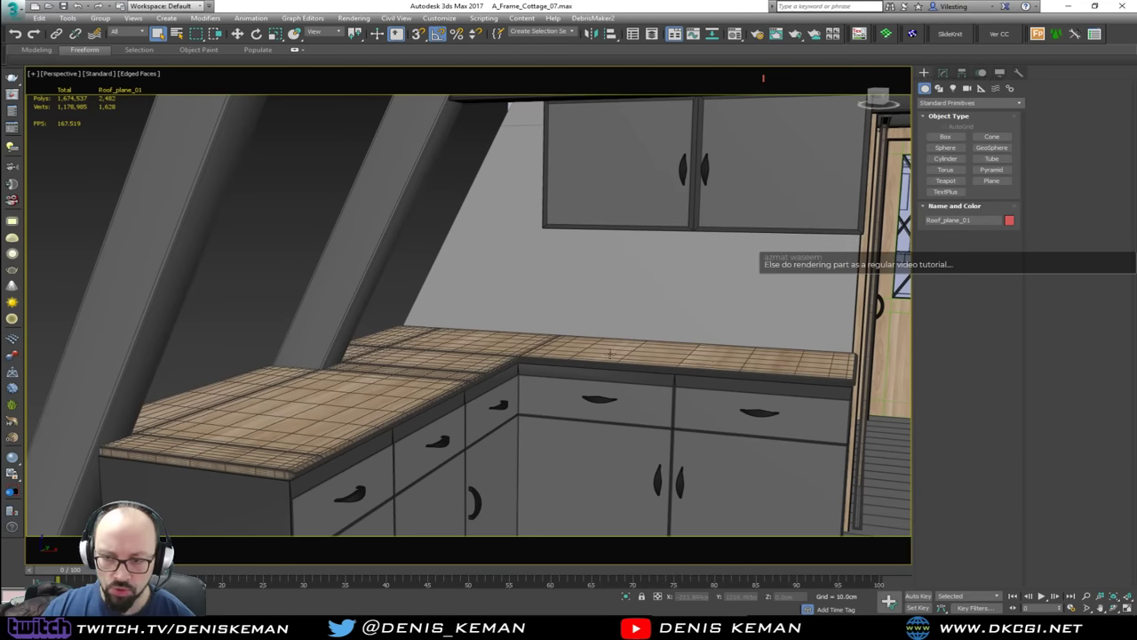
{"action": "scroll", "coordinate": [609, 353], "scroll_direction": "down", "scroll_amount": 5}
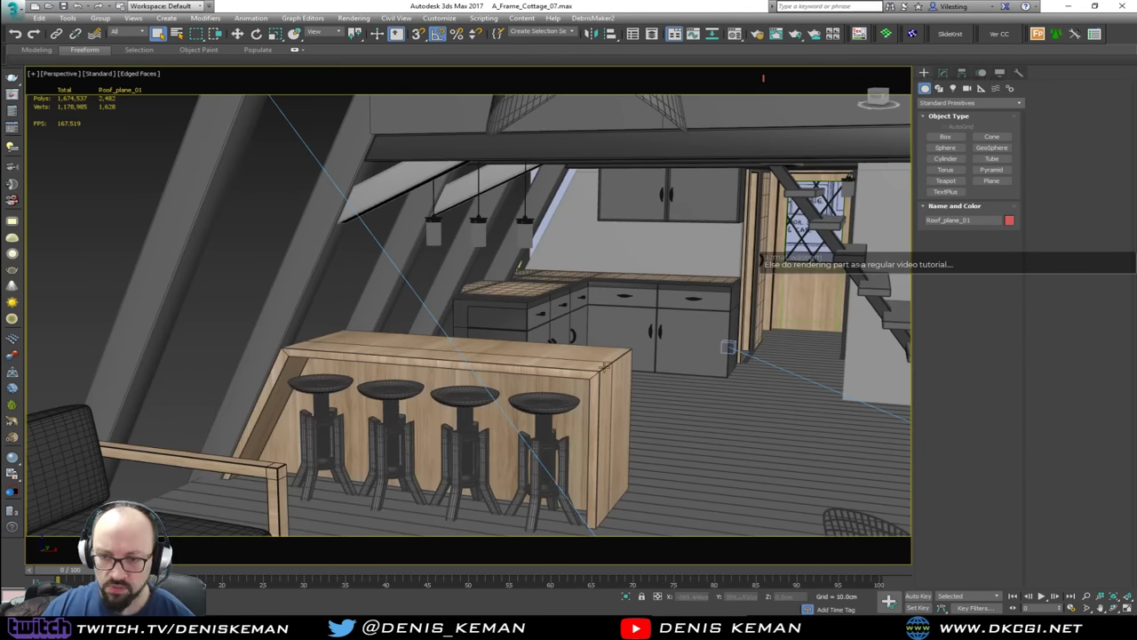
{"action": "middle_click_drag", "start_coordinate": [602, 366], "coordinate": [464, 389], "text": "alt"}
{"action": "left_click", "coordinate": [494, 358]}
{"action": "scroll", "coordinate": [409, 362], "scroll_direction": "up", "scroll_amount": 2}
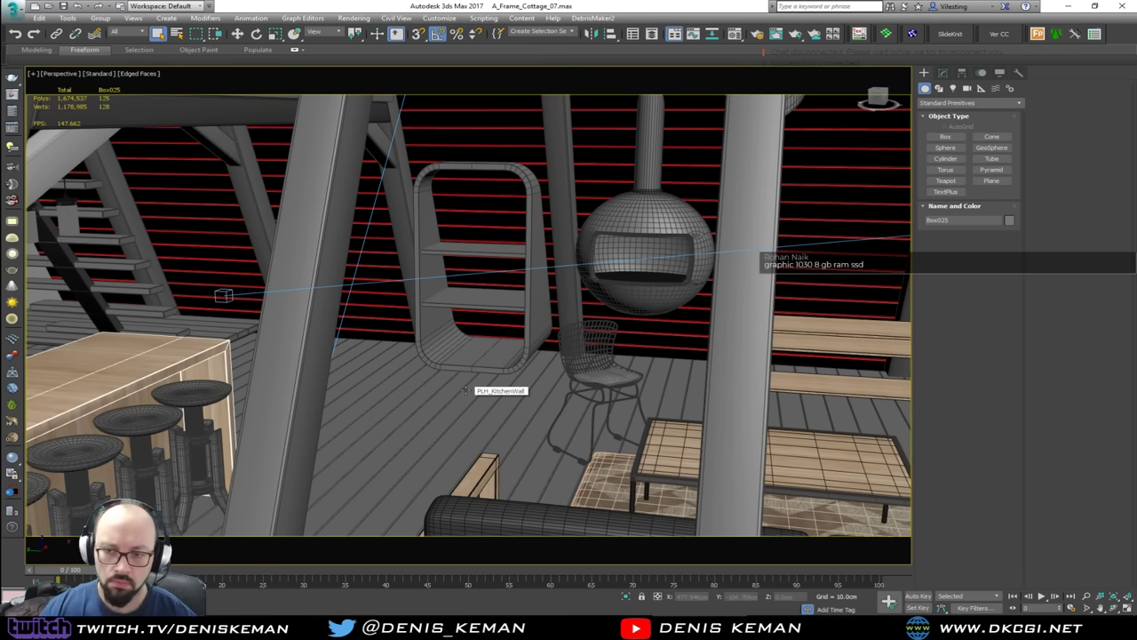
Step: Select the opposite roof slope, hide Roof_plane_02 in the layer explorer, and clear the selection
{"action": "scroll", "coordinate": [465, 390], "scroll_direction": "down", "scroll_amount": 6}
{"action": "middle_click_drag", "start_coordinate": [405, 365], "coordinate": [826, 377]}
{"action": "middle_click_drag", "start_coordinate": [530, 331], "coordinate": [613, 369], "text": "alt"}
{"action": "left_click", "coordinate": [629, 377]}
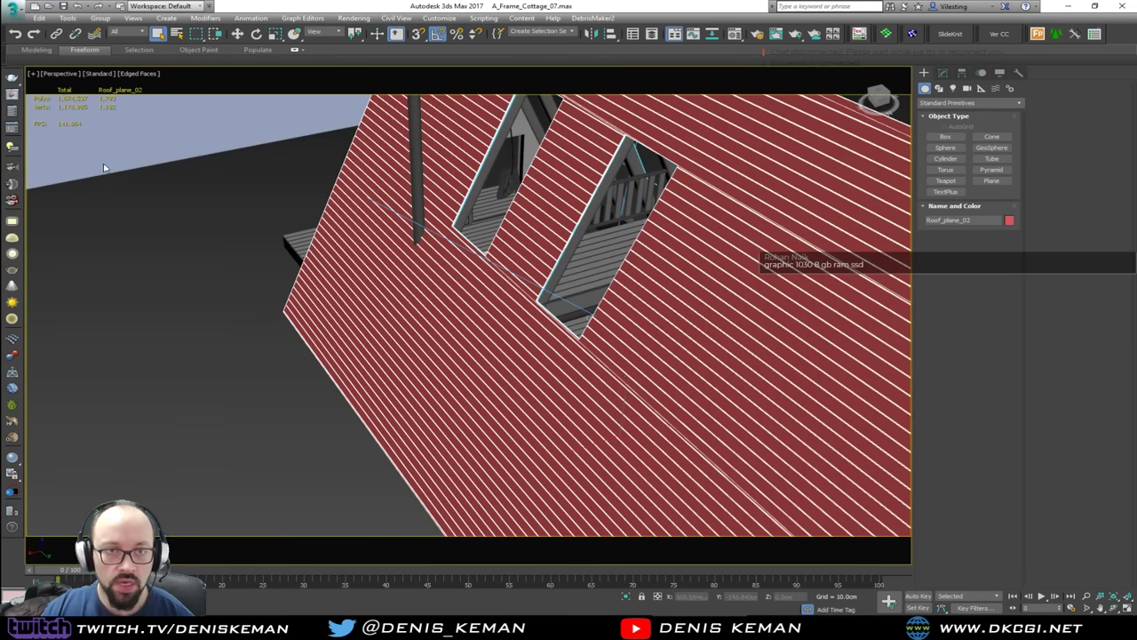
{"action": "left_click", "coordinate": [651, 33]}
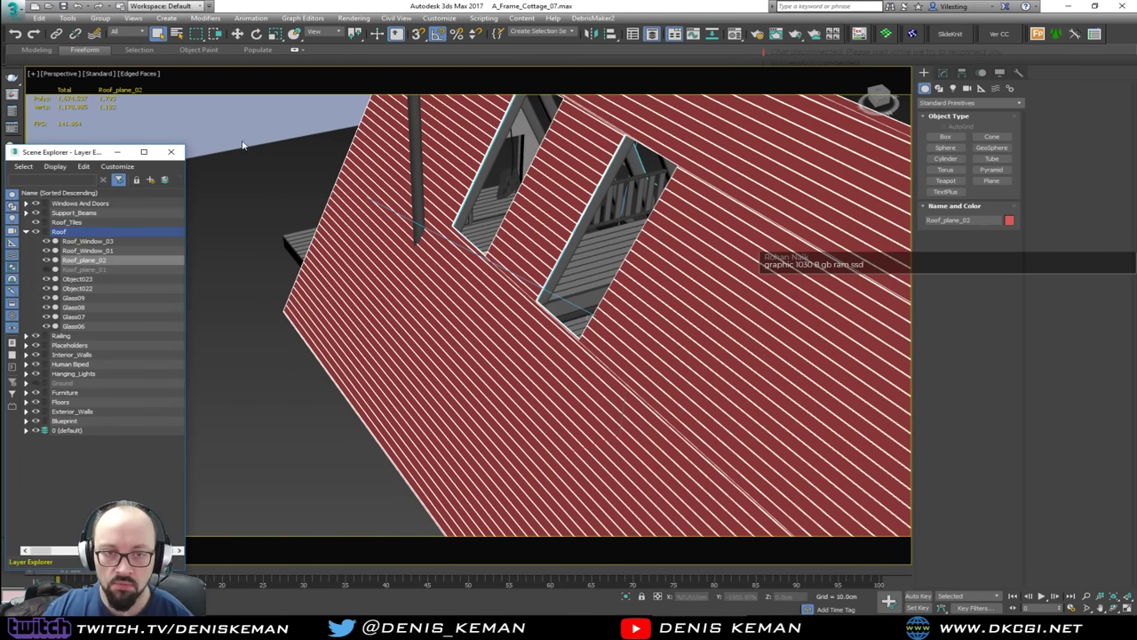
{"action": "left_click", "coordinate": [47, 259]}
{"action": "left_click", "coordinate": [249, 428]}
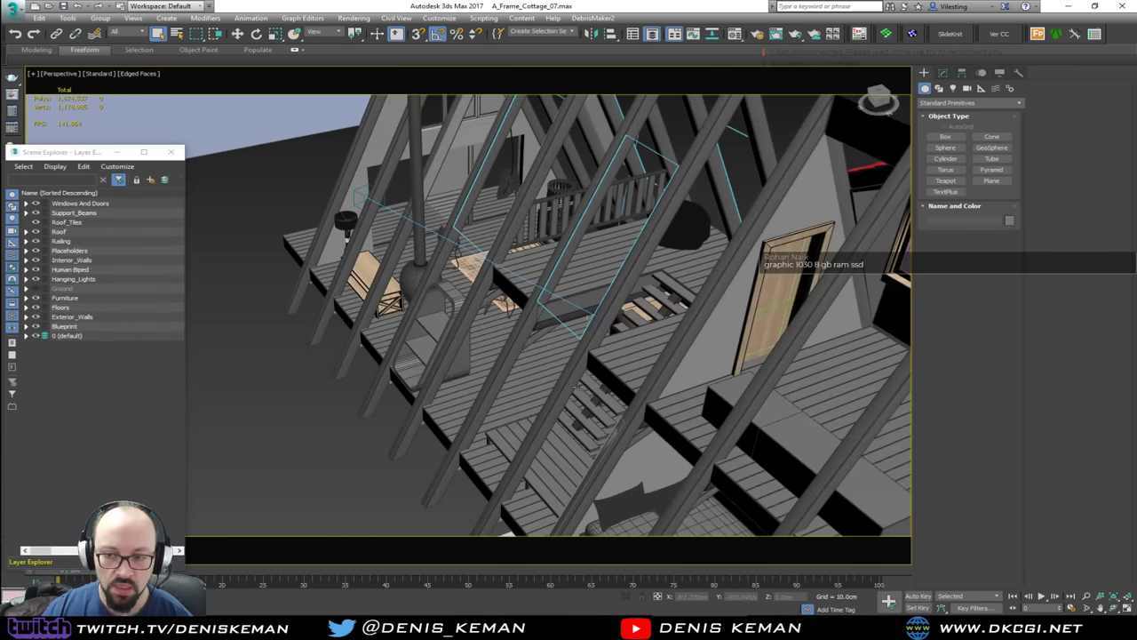
Step: Examine the upper-floor room with its door, dormer window and box-shaped furniture placeholders
{"action": "middle_click_drag", "start_coordinate": [462, 293], "coordinate": [243, 317]}
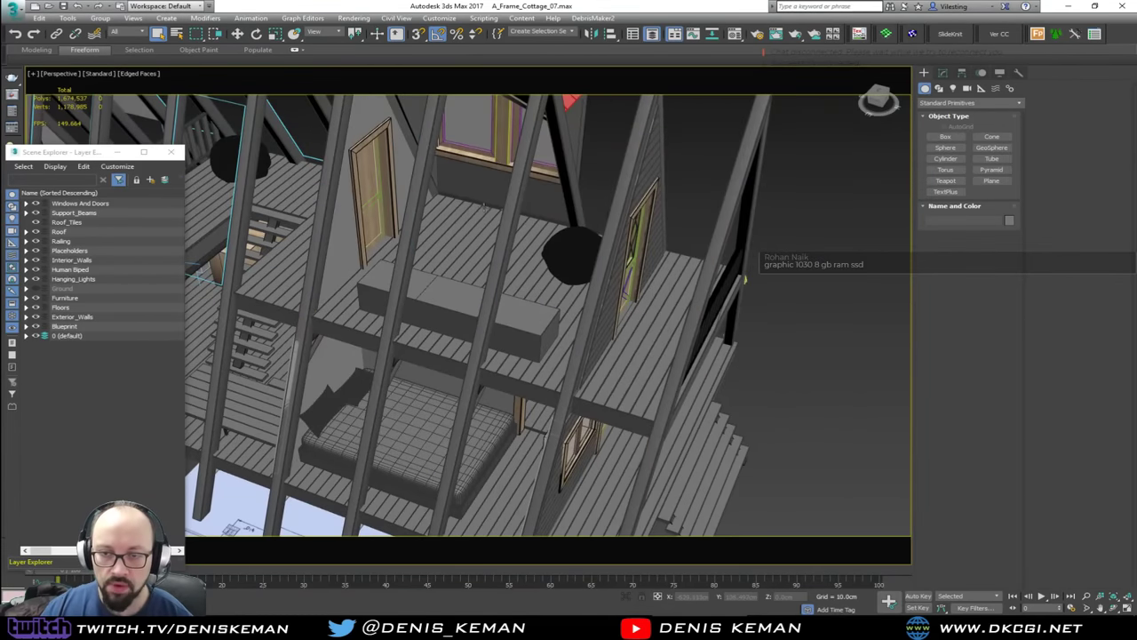
{"action": "scroll", "coordinate": [485, 207], "scroll_direction": "up", "scroll_amount": 3}
{"action": "middle_click_drag", "start_coordinate": [461, 214], "coordinate": [503, 337], "text": "alt"}
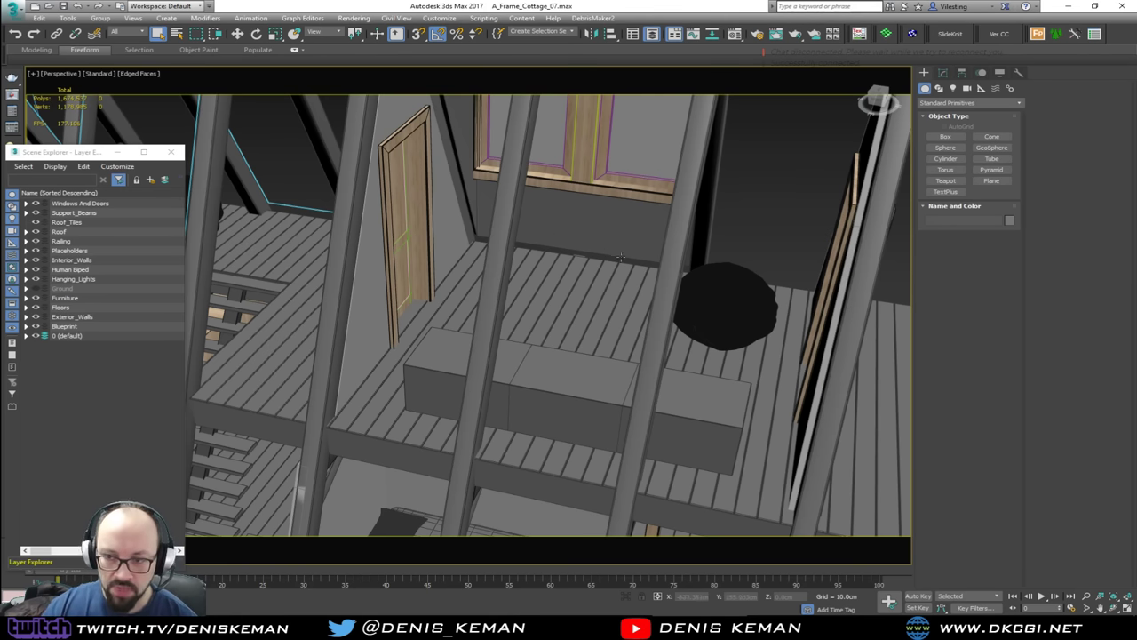
{"action": "middle_click_drag", "start_coordinate": [555, 212], "coordinate": [569, 267], "text": "alt"}
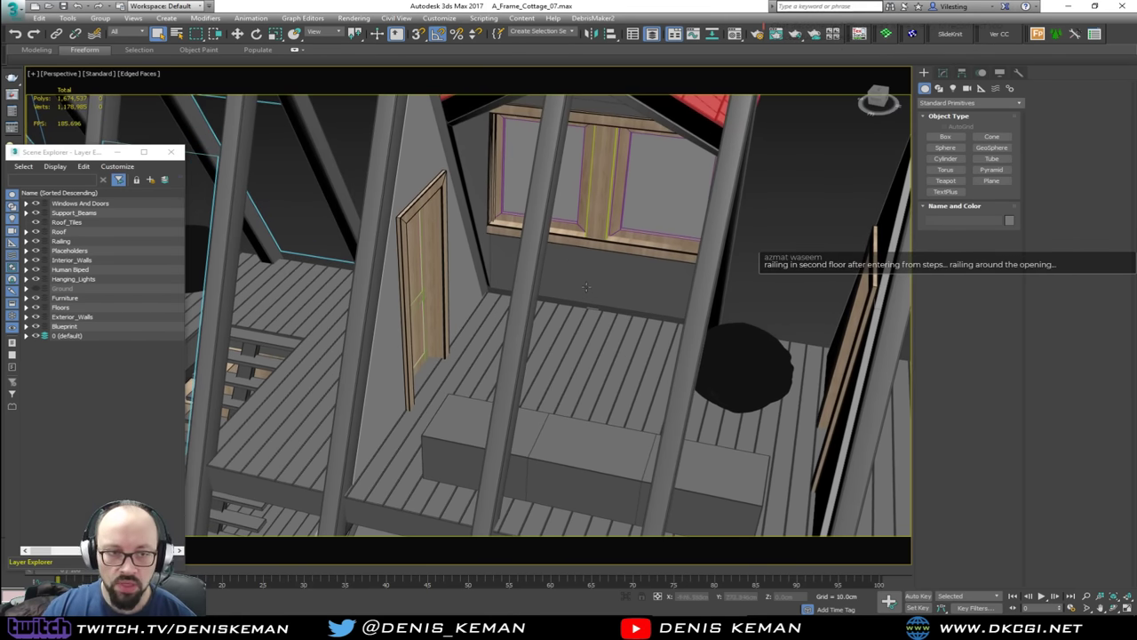
{"action": "scroll", "coordinate": [573, 319], "scroll_direction": "down", "scroll_amount": 4}
{"action": "middle_click_drag", "start_coordinate": [559, 322], "coordinate": [539, 308], "text": "alt"}
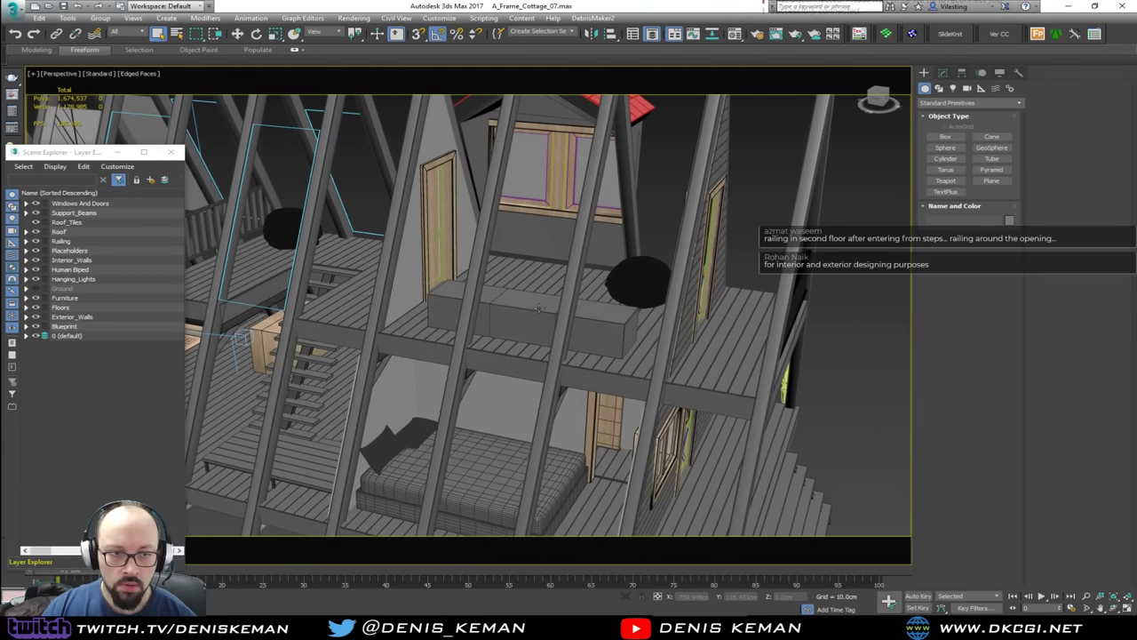
Step: Inspect the ground-floor bed and pillows without edged faces, select the mattress, close the layer explorer, and restore edged faces
{"action": "scroll", "coordinate": [530, 387], "scroll_direction": "up", "scroll_amount": 5}
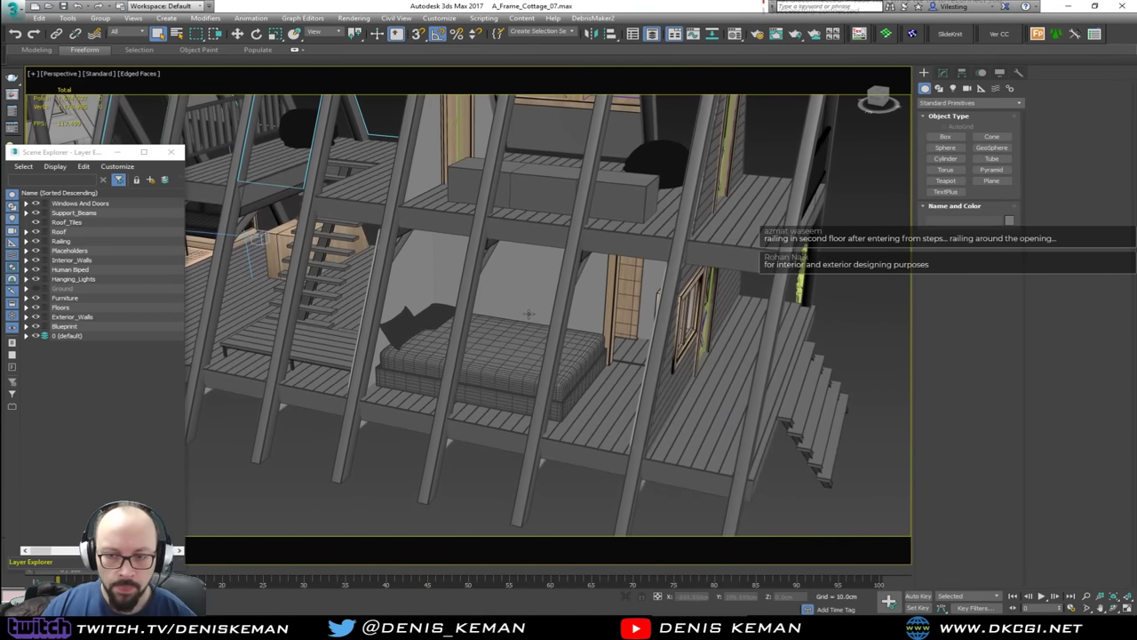
{"action": "scroll", "coordinate": [529, 371], "scroll_direction": "up", "scroll_amount": 3}
{"action": "key", "text": "F4"}
{"action": "scroll", "coordinate": [454, 332], "scroll_direction": "up", "scroll_amount": 5}
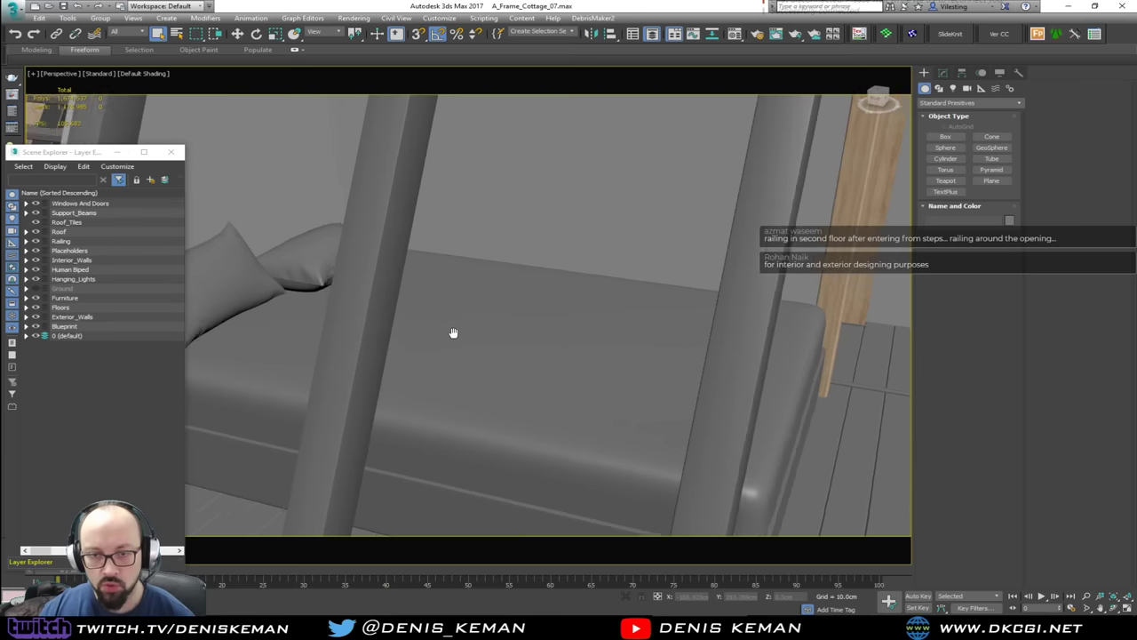
{"action": "scroll", "coordinate": [492, 371], "scroll_direction": "down", "scroll_amount": 8}
{"action": "middle_click_drag", "start_coordinate": [492, 371], "coordinate": [563, 359], "text": "alt"}
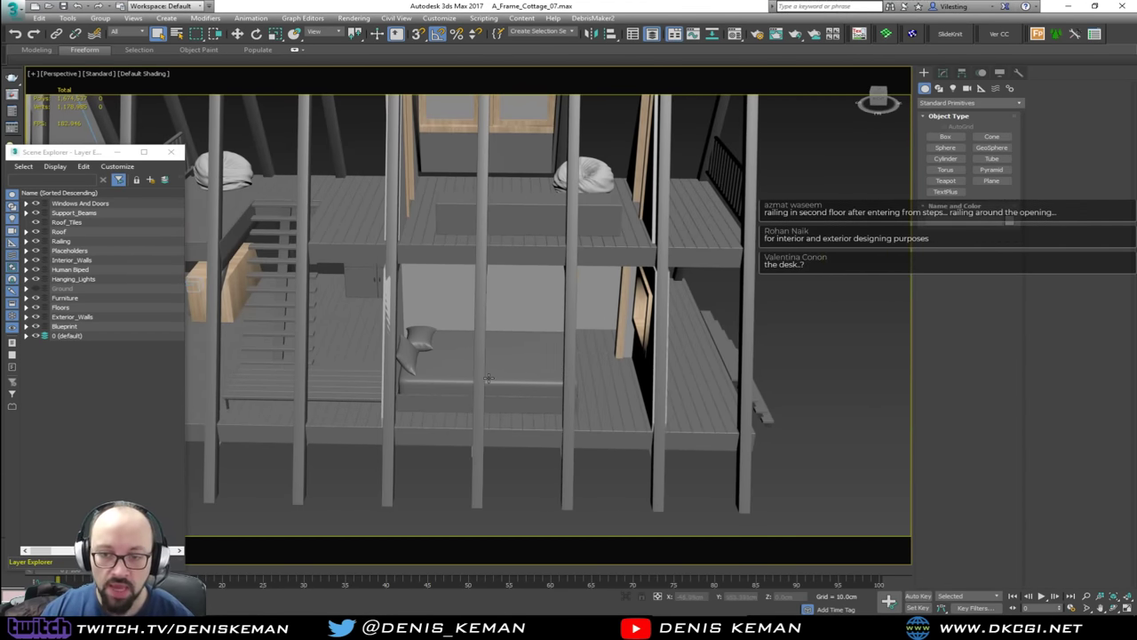
{"action": "scroll", "coordinate": [489, 379], "scroll_direction": "up", "scroll_amount": 4}
{"action": "middle_click_drag", "start_coordinate": [497, 382], "coordinate": [511, 359], "text": "alt"}
{"action": "left_click", "coordinate": [181, 153]}
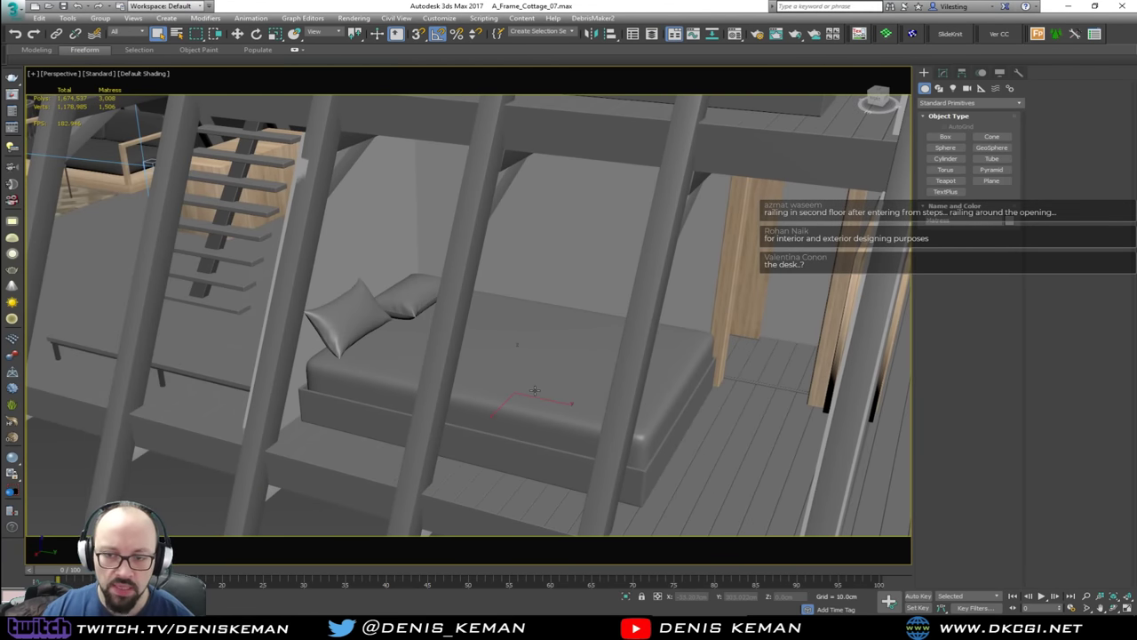
{"action": "key", "text": "F4"}
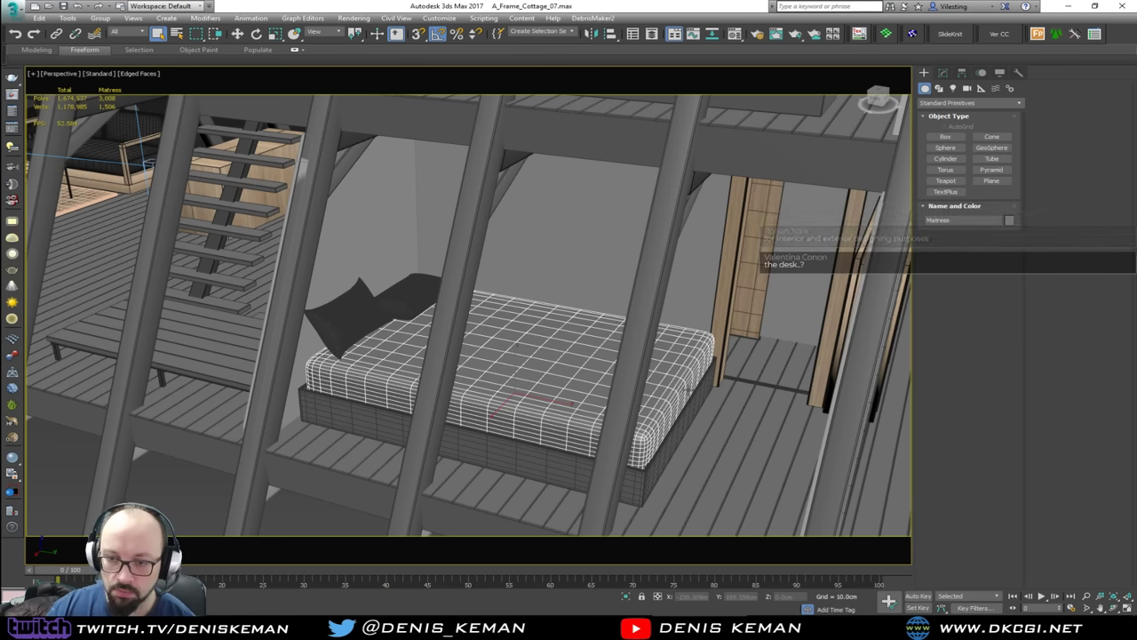
Step: Examine the whole cottage frame from the fireplace side, including the loft railing, stair opening and bedroom
{"action": "scroll", "coordinate": [457, 350], "scroll_direction": "down", "scroll_amount": 6}
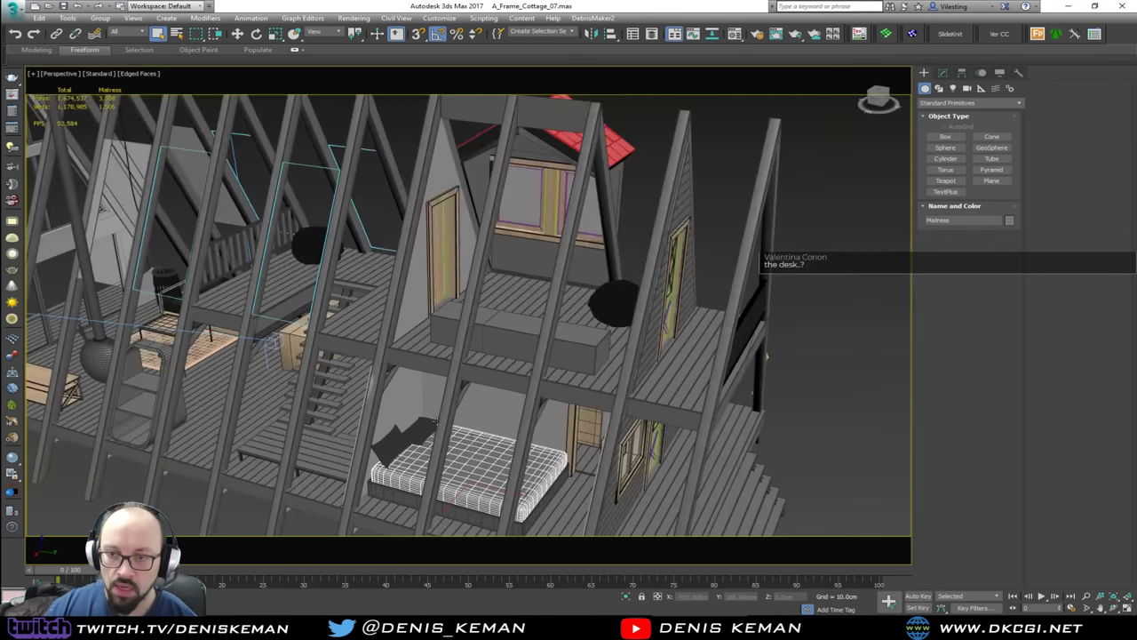
{"action": "middle_click_drag", "start_coordinate": [415, 334], "coordinate": [627, 325], "text": "alt"}
{"action": "scroll", "coordinate": [388, 302], "scroll_direction": "up", "scroll_amount": 4}
{"action": "scroll", "coordinate": [627, 371], "scroll_direction": "down", "scroll_amount": 2}
{"action": "scroll", "coordinate": [627, 325], "scroll_direction": "down", "scroll_amount": 4}
{"action": "middle_click_drag", "start_coordinate": [533, 293], "coordinate": [432, 295], "text": "alt"}
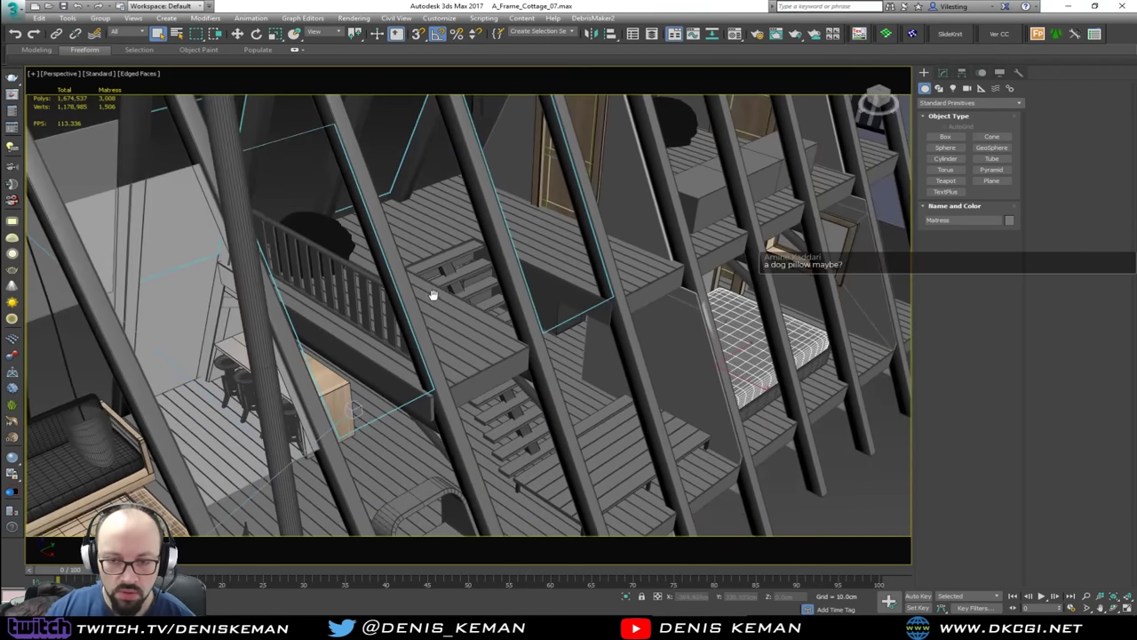
Step: Hide the Roof layer in the layer explorer so the remaining roof windows and glass no longer cover the loft
{"action": "scroll", "coordinate": [375, 334], "scroll_direction": "up", "scroll_amount": 3}
{"action": "left_click", "coordinate": [362, 213]}
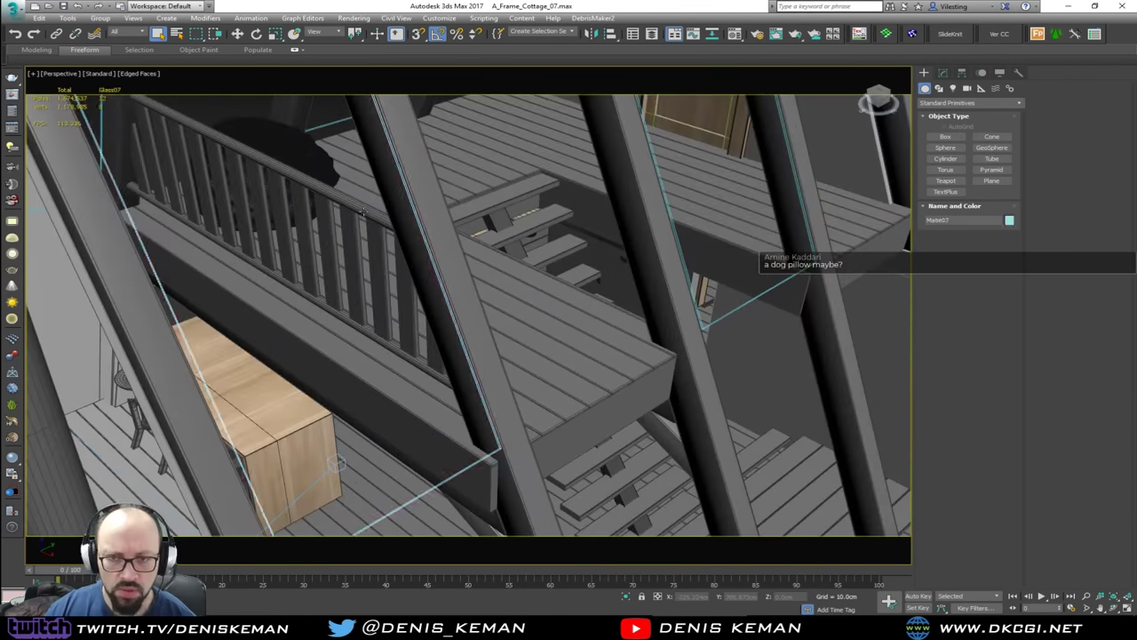
{"action": "middle_click_drag", "start_coordinate": [370, 251], "coordinate": [747, 277], "text": "alt"}
{"action": "scroll", "coordinate": [747, 276], "scroll_direction": "down", "scroll_amount": 3}
{"action": "scroll", "coordinate": [560, 326], "scroll_direction": "down", "scroll_amount": 2}
{"action": "middle_click_drag", "start_coordinate": [414, 340], "coordinate": [533, 340]}
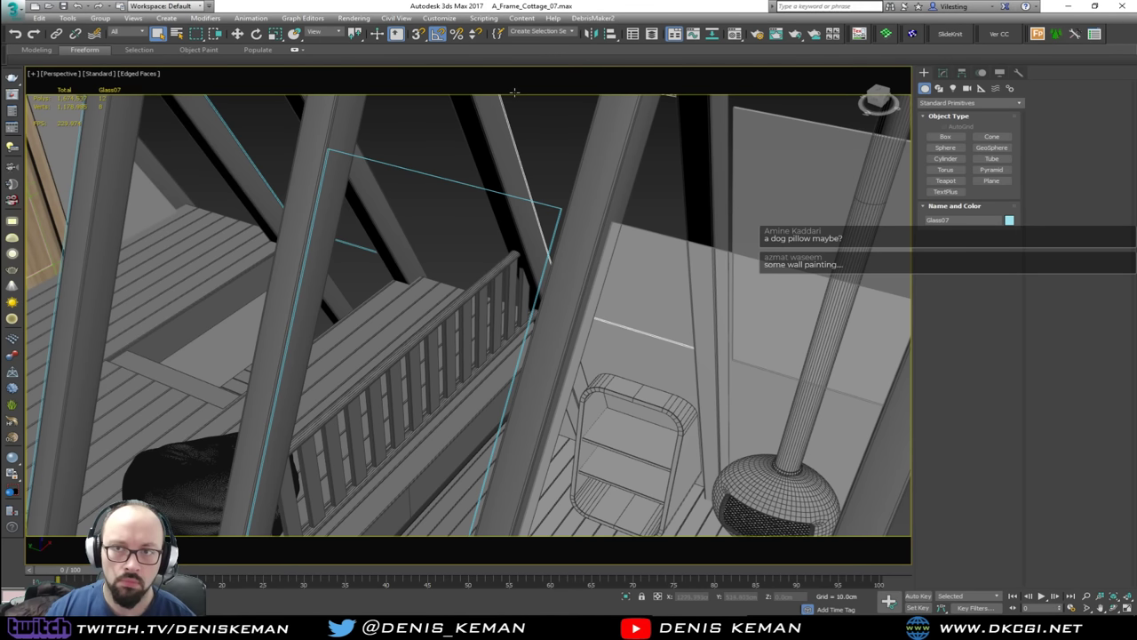
{"action": "left_click", "coordinate": [656, 35]}
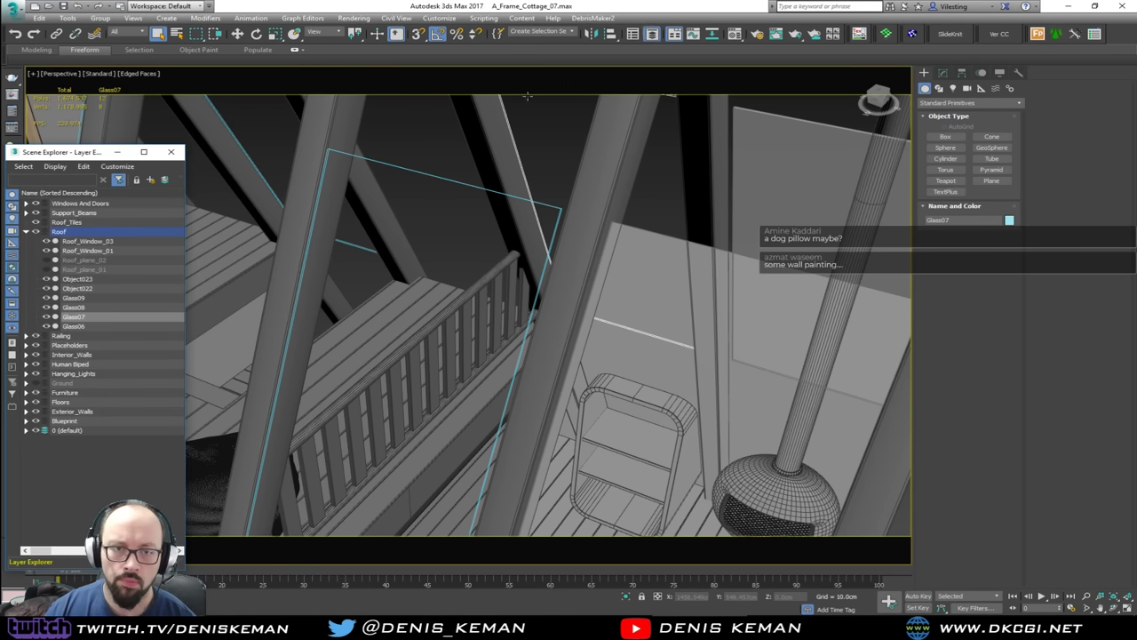
{"action": "left_click", "coordinate": [37, 232]}
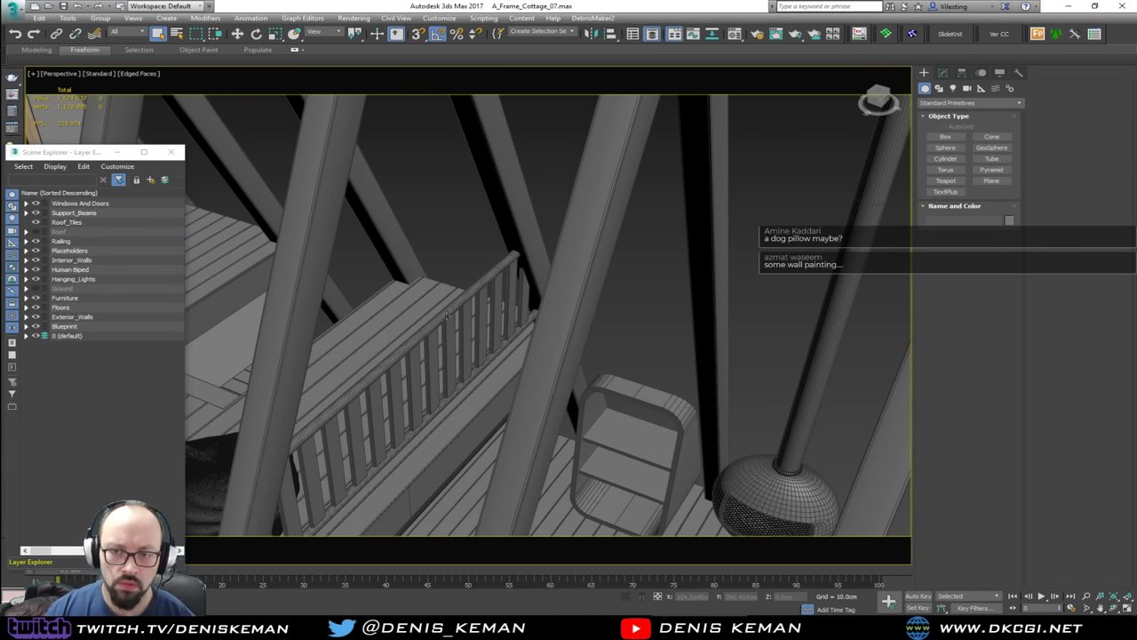
Step: Select the loft railing's rails and balusters together and place one copy of them along the stair opening
{"action": "left_click", "coordinate": [447, 316]}
{"action": "scroll", "coordinate": [448, 342], "scroll_direction": "up", "scroll_amount": 2}
{"action": "middle_click_drag", "start_coordinate": [463, 360], "coordinate": [384, 348], "text": "alt"}
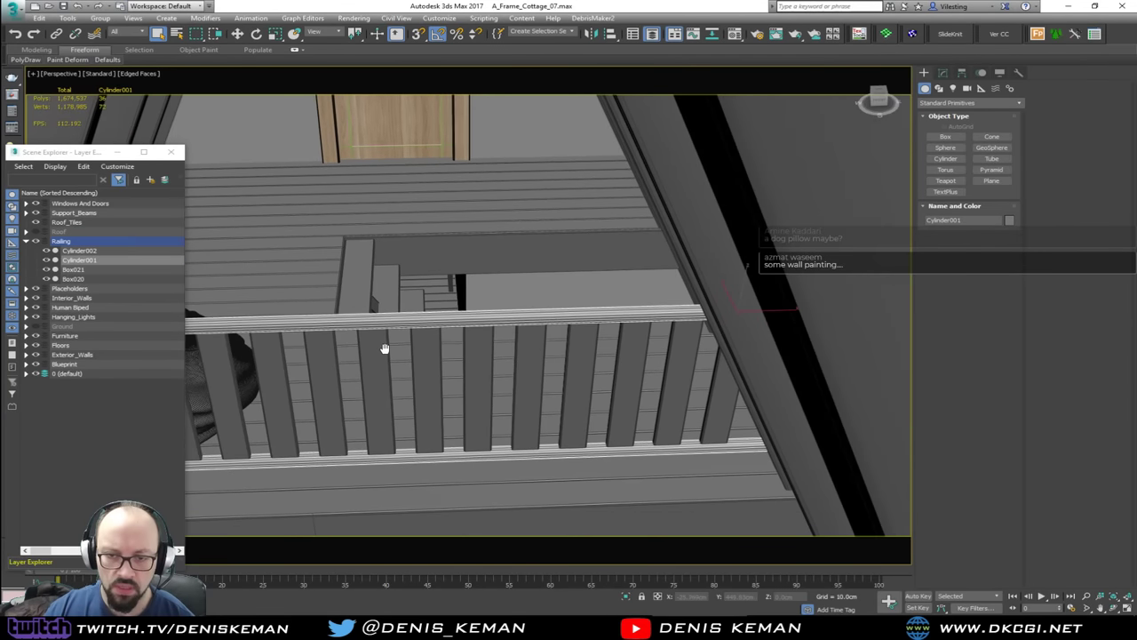
{"action": "left_click", "coordinate": [332, 416], "text": "ctrl"}
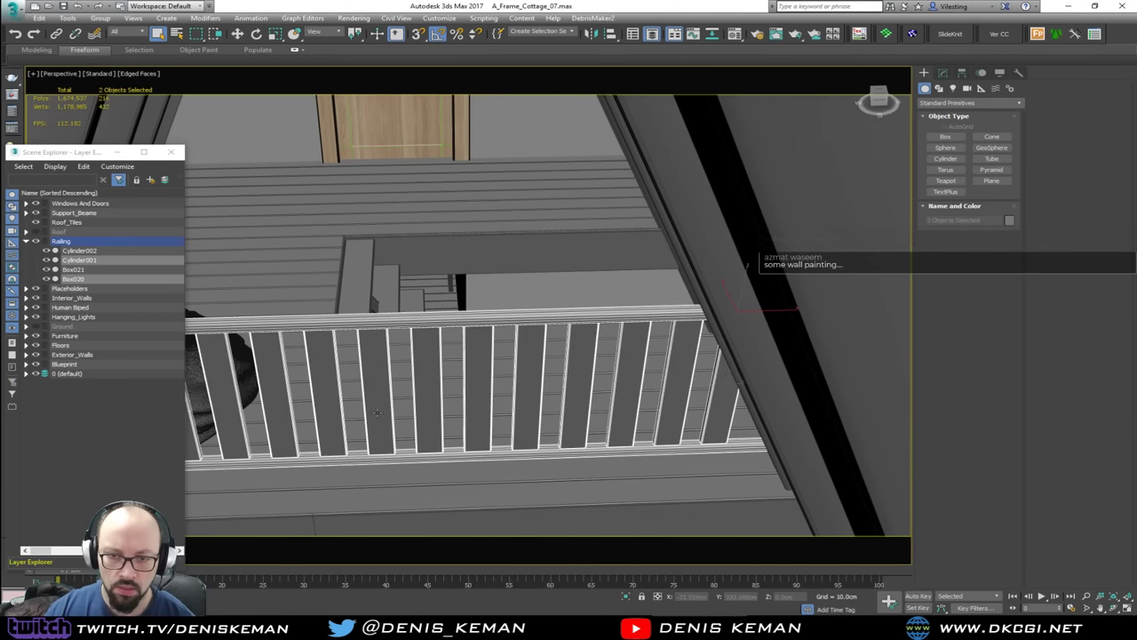
{"action": "middle_click_drag", "start_coordinate": [378, 398], "coordinate": [624, 292]}
{"action": "scroll", "coordinate": [464, 396], "scroll_direction": "down", "scroll_amount": 4}
{"action": "key", "text": "w"}
{"action": "mouse_move", "coordinate": [590, 323]}
{"action": "left_mouse_down", "text": "shift"}
{"action": "mouse_move", "coordinate": [547, 329]}
{"action": "mouse_move", "coordinate": [480, 278]}
{"action": "left_mouse_up", "text": "shift"}
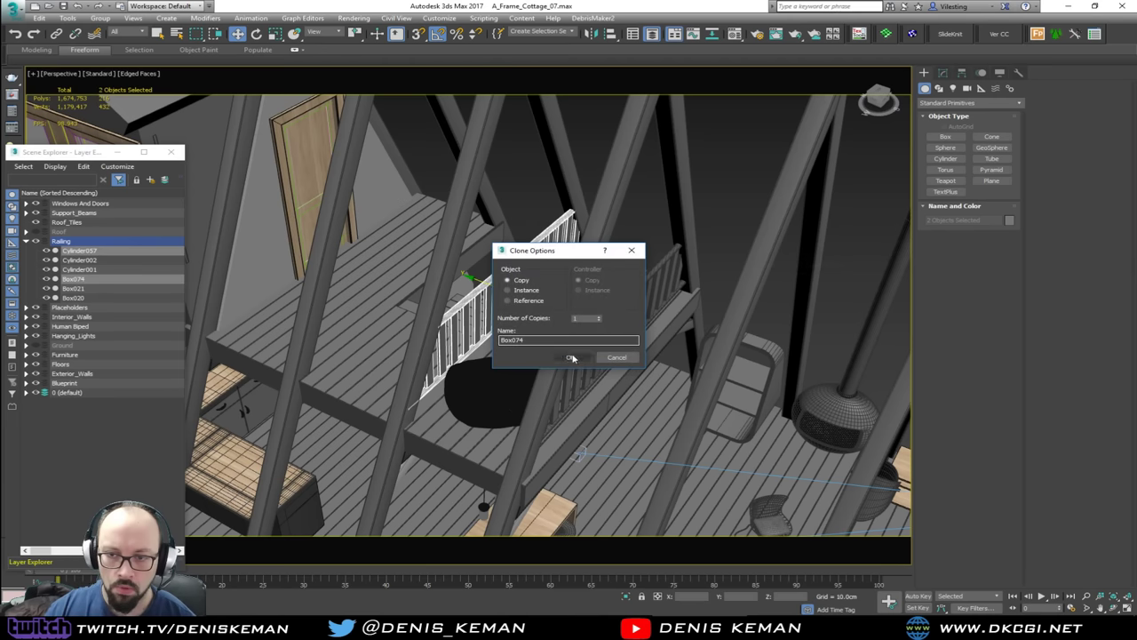
{"action": "key", "text": "z"}
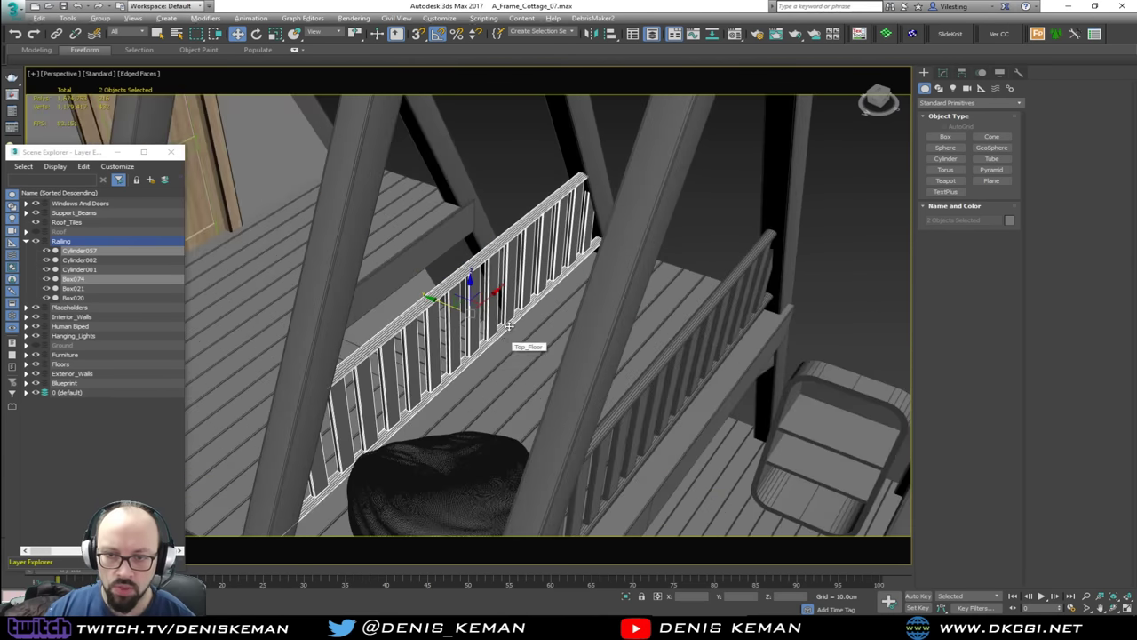
Step: Shorten both rails of the copied railing by selecting their end vertices and moving them back to the stair opening
{"action": "mouse_move", "coordinate": [504, 344]}
{"action": "middle_mouse_down", "text": "alt"}
{"action": "mouse_move", "coordinate": [449, 323]}
{"action": "mouse_move", "coordinate": [439, 340]}
{"action": "mouse_move", "coordinate": [471, 353]}
{"action": "mouse_move", "coordinate": [554, 328]}
{"action": "mouse_move", "coordinate": [702, 315]}
{"action": "mouse_move", "coordinate": [471, 332]}
{"action": "mouse_move", "coordinate": [366, 388]}
{"action": "mouse_move", "coordinate": [562, 355]}
{"action": "mouse_move", "coordinate": [523, 366]}
{"action": "mouse_move", "coordinate": [515, 350]}
{"action": "middle_mouse_up", "text": "alt"}
{"action": "key", "text": "z"}
{"action": "mouse_move", "coordinate": [439, 351]}
{"action": "middle_mouse_down"}
{"action": "mouse_move", "coordinate": [507, 330]}
{"action": "mouse_move", "coordinate": [454, 338]}
{"action": "mouse_move", "coordinate": [448, 362]}
{"action": "mouse_move", "coordinate": [437, 361]}
{"action": "middle_mouse_up"}
{"action": "left_click", "coordinate": [418, 331]}
{"action": "key", "text": "1"}
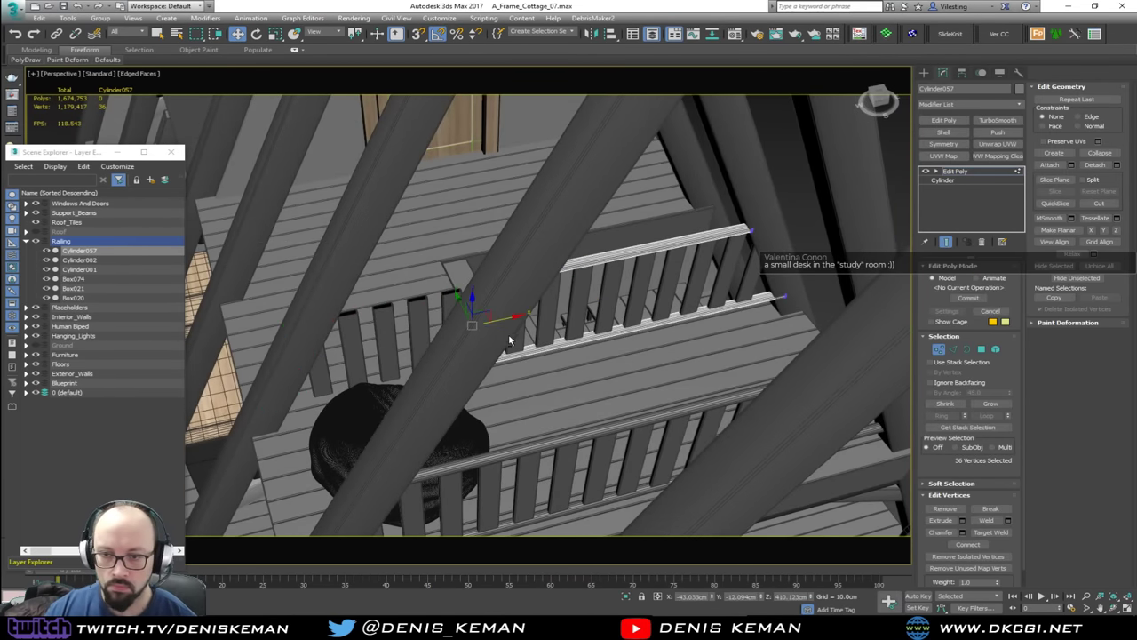
{"action": "middle_click_drag", "start_coordinate": [507, 335], "coordinate": [707, 338], "text": "alt"}
{"action": "scroll", "coordinate": [491, 354], "scroll_direction": "up", "scroll_amount": 4}
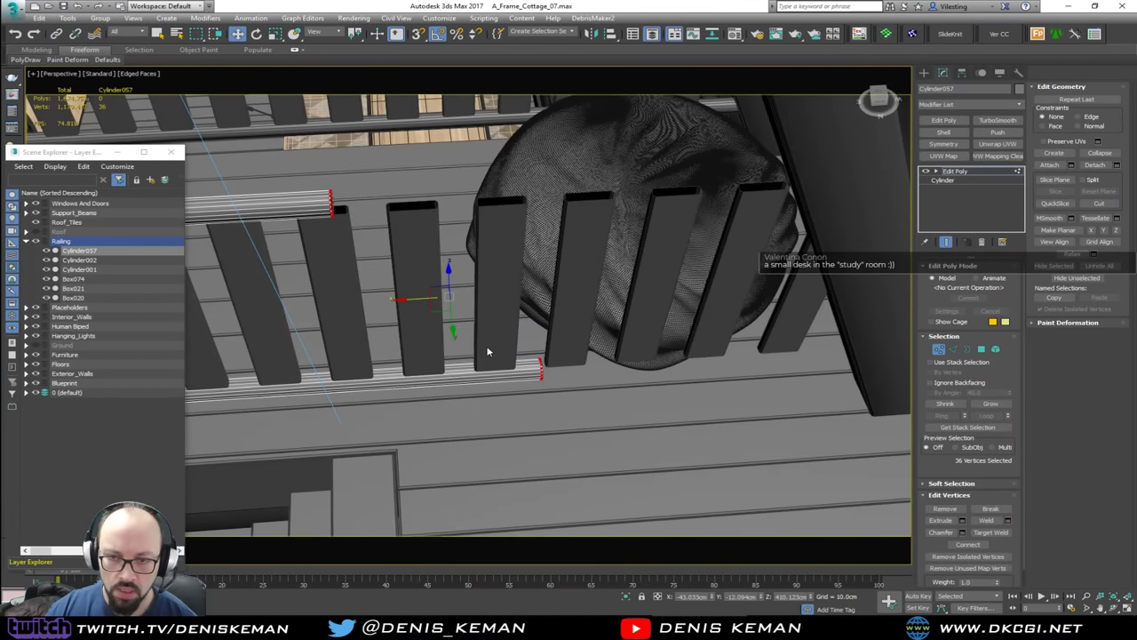
{"action": "left_click_drag", "start_coordinate": [512, 371], "coordinate": [332, 198]}
{"action": "middle_click_drag", "start_coordinate": [331, 197], "coordinate": [334, 223], "text": "alt"}
{"action": "left_click_drag", "start_coordinate": [430, 152], "coordinate": [294, 456]}
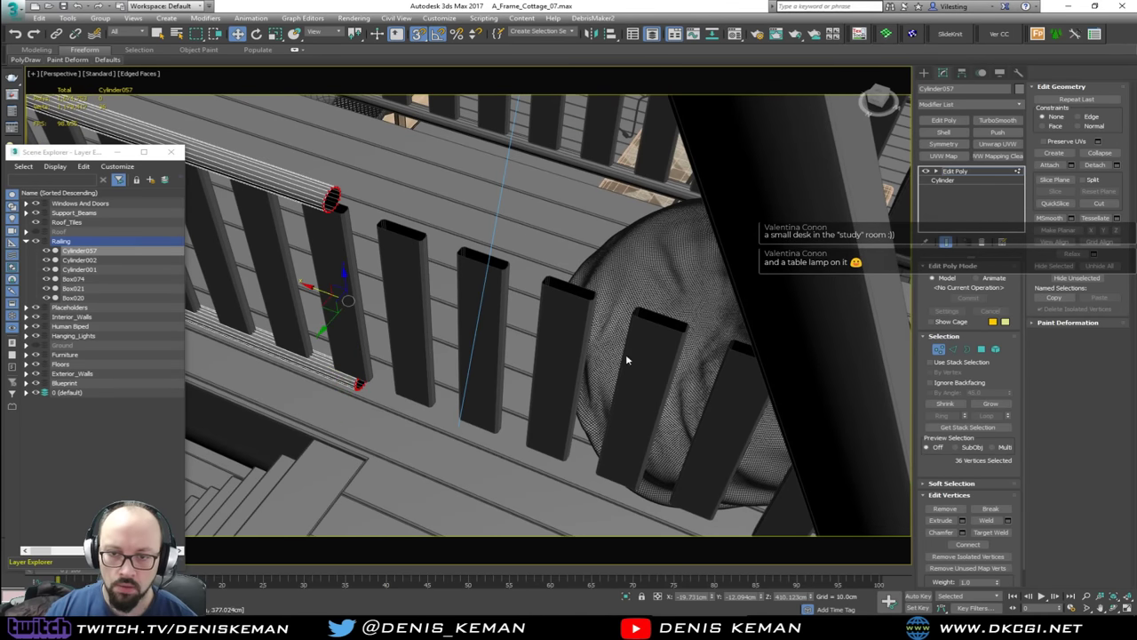
{"action": "middle_click_drag", "start_coordinate": [455, 284], "coordinate": [404, 304], "text": "alt"}
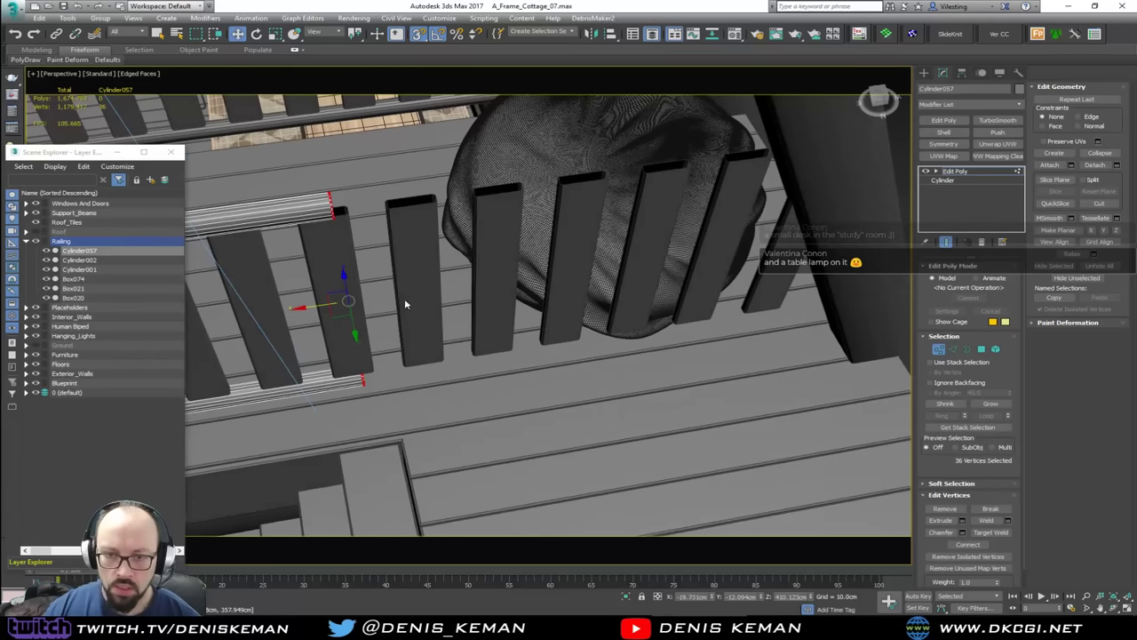
{"action": "left_click_drag", "start_coordinate": [317, 305], "coordinate": [391, 307]}
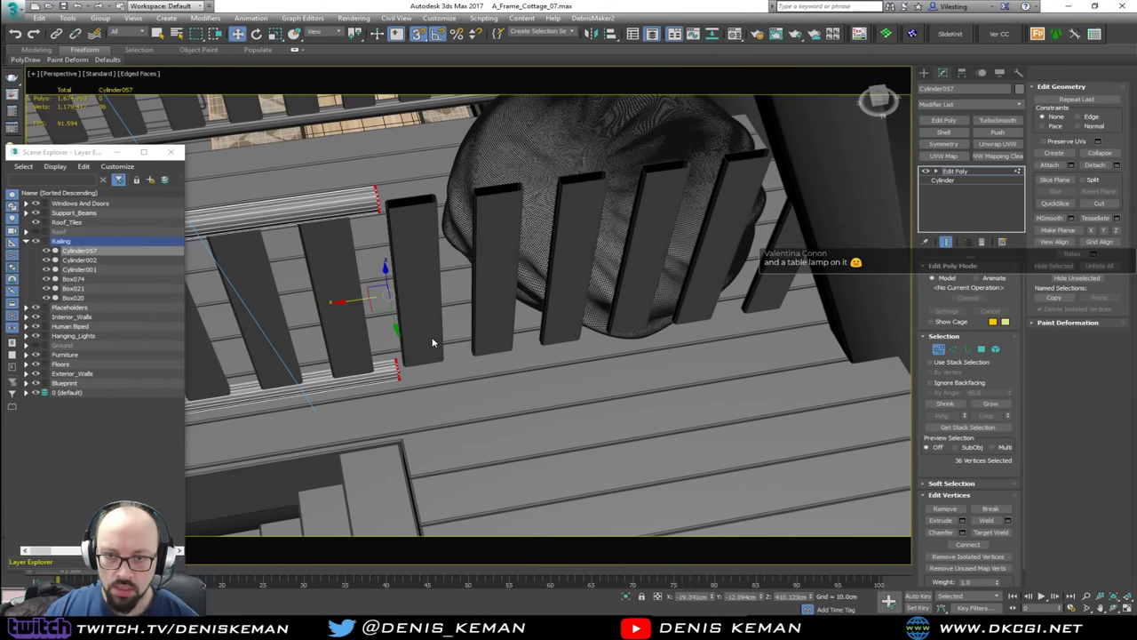
Step: Cap the open border at the shortened end of both copied rails
{"action": "middle_click_drag", "start_coordinate": [439, 349], "coordinate": [380, 343], "text": "alt"}
{"action": "key", "text": "3"}
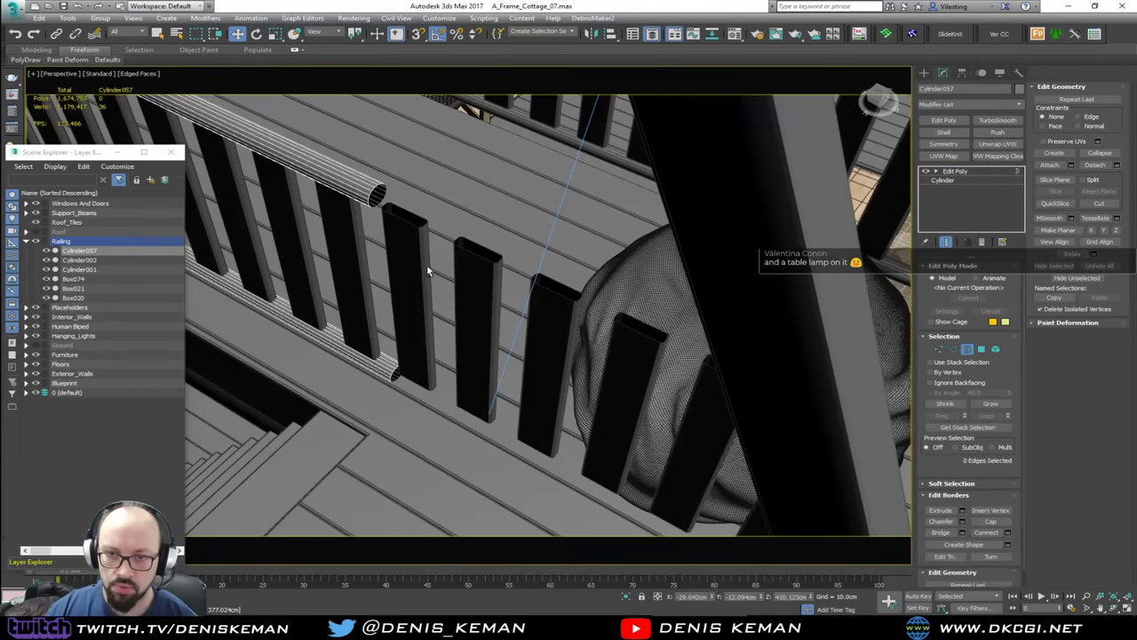
{"action": "left_click", "coordinate": [1004, 522]}
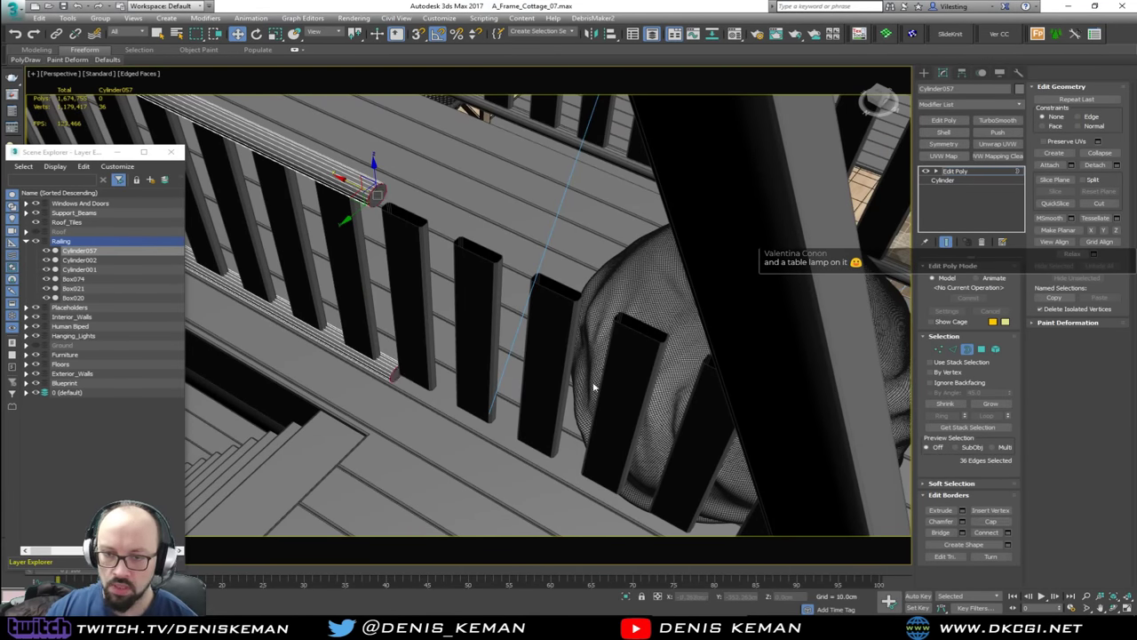
{"action": "left_click", "coordinate": [971, 349]}
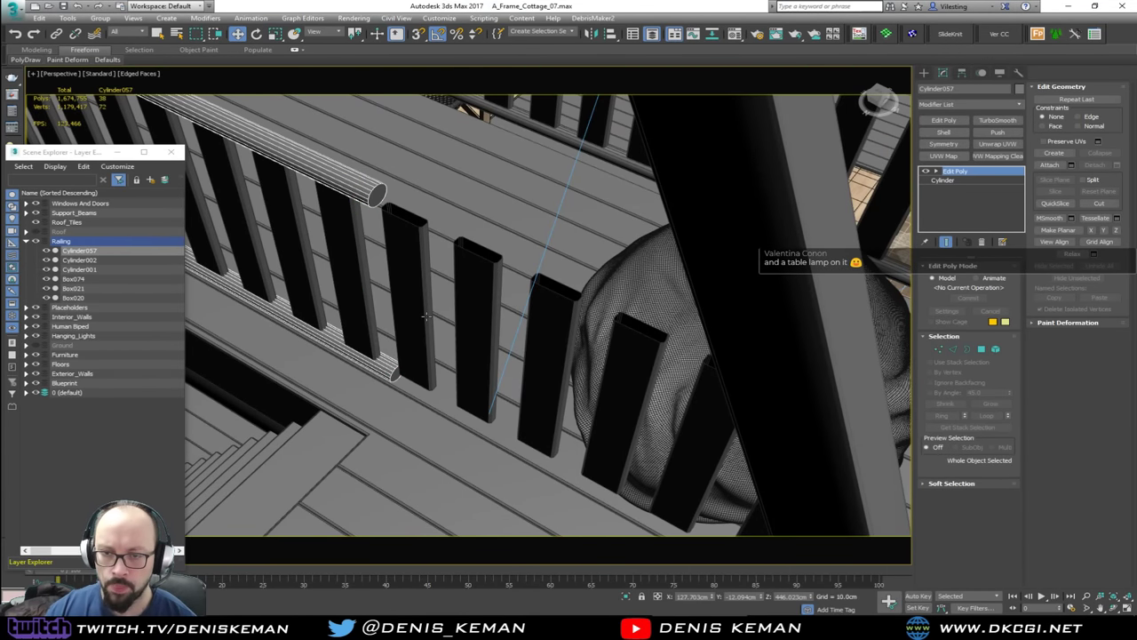
Step: Delete the six surplus baluster elements that extend past the shortened rails of the copied railing
{"action": "left_click", "coordinate": [415, 316]}
{"action": "key", "text": "4"}
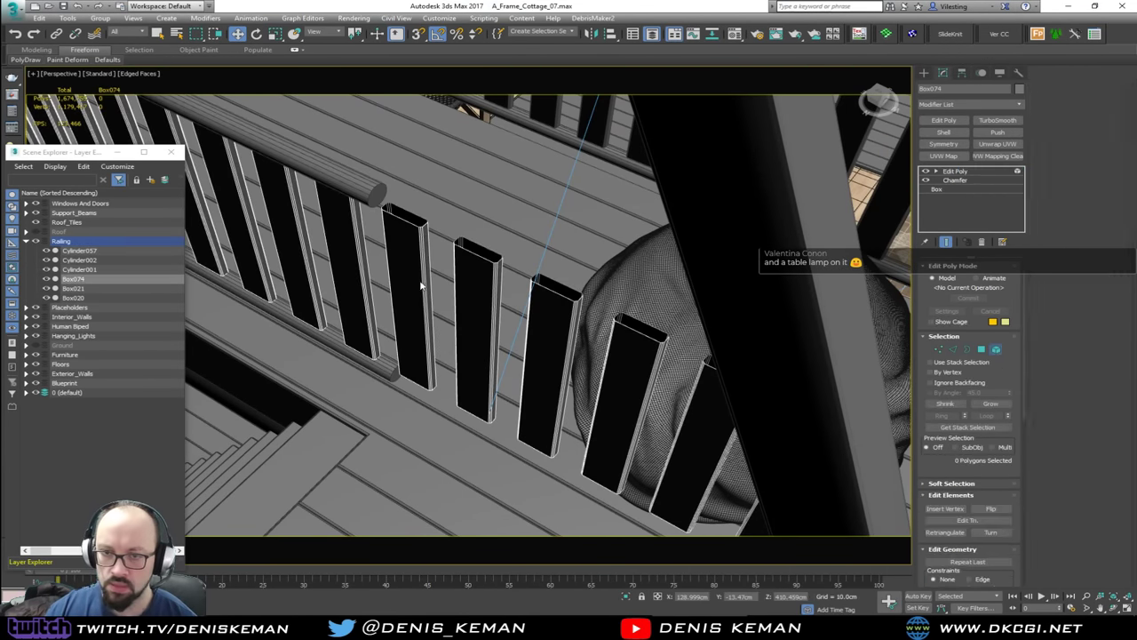
{"action": "left_click", "coordinate": [482, 336], "text": "ctrl"}
{"action": "left_click", "coordinate": [554, 381], "text": "ctrl"}
{"action": "left_click", "coordinate": [622, 405], "text": "ctrl"}
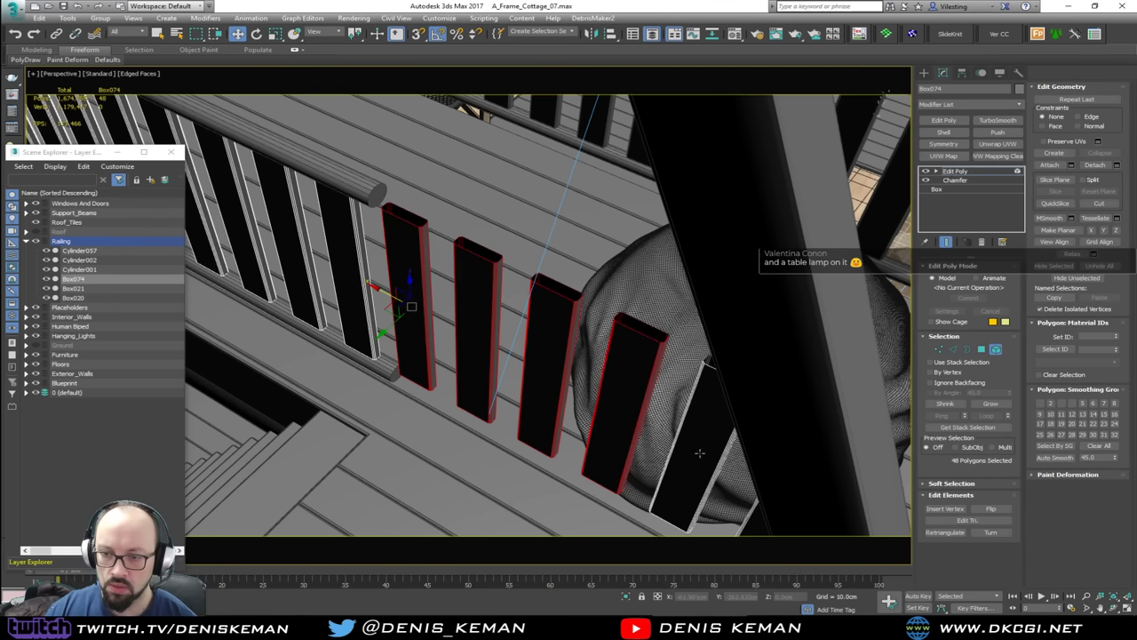
{"action": "left_click", "coordinate": [684, 448], "text": "ctrl"}
{"action": "middle_click_drag", "start_coordinate": [684, 449], "coordinate": [661, 425]}
{"action": "scroll", "coordinate": [662, 424], "scroll_direction": "down", "scroll_amount": 2}
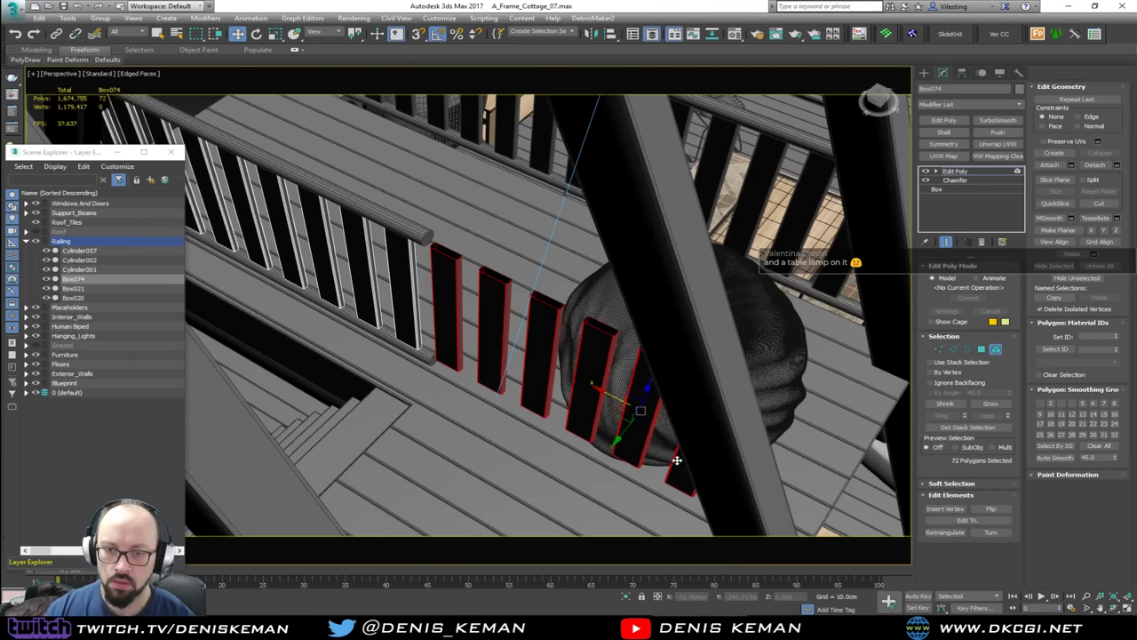
{"action": "key", "text": "Delete"}
{"action": "middle_click_drag", "start_coordinate": [409, 365], "coordinate": [518, 372], "text": "alt"}
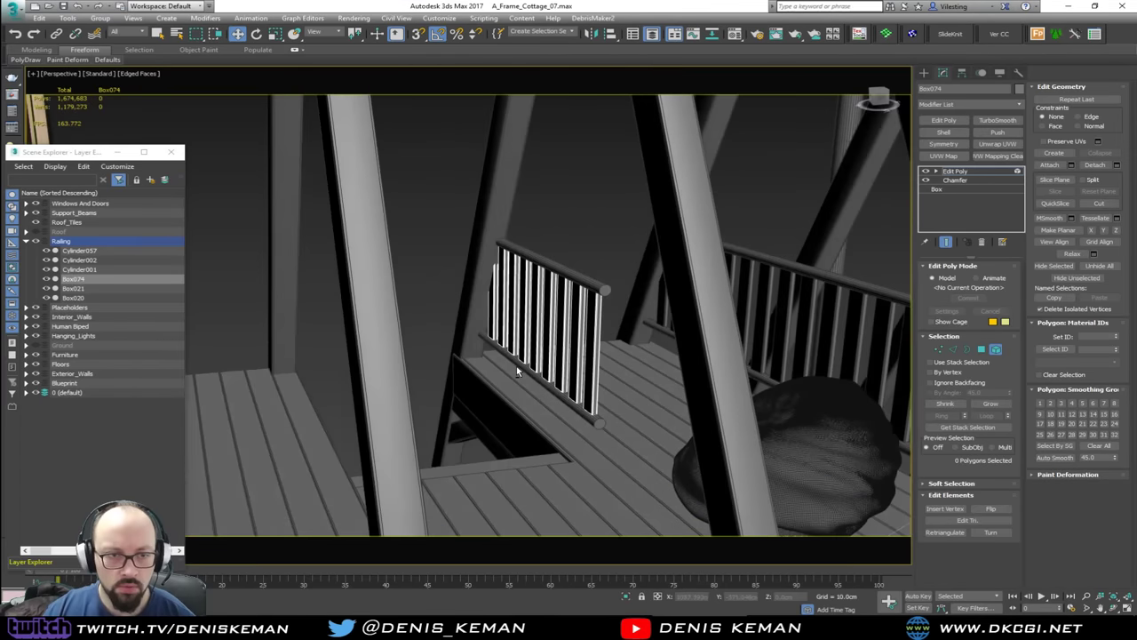
{"action": "left_click", "coordinate": [980, 350]}
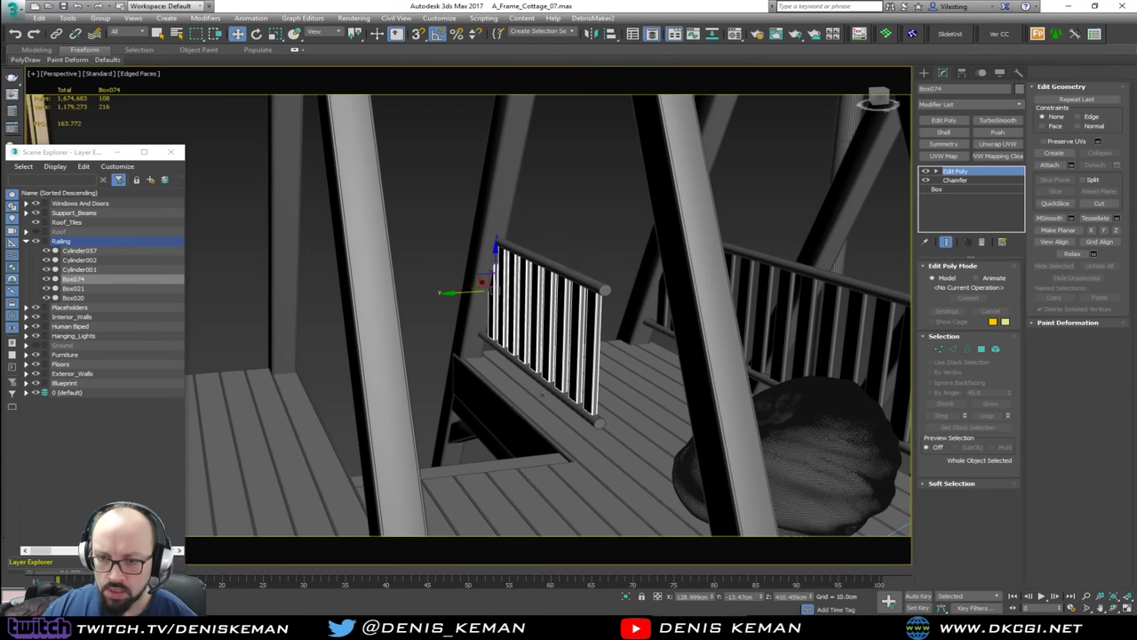
Step: Delete the lower rail element from the copied railing and leave element editing
{"action": "left_click", "coordinate": [562, 396]}
{"action": "scroll", "coordinate": [568, 408], "scroll_direction": "up", "scroll_amount": 3}
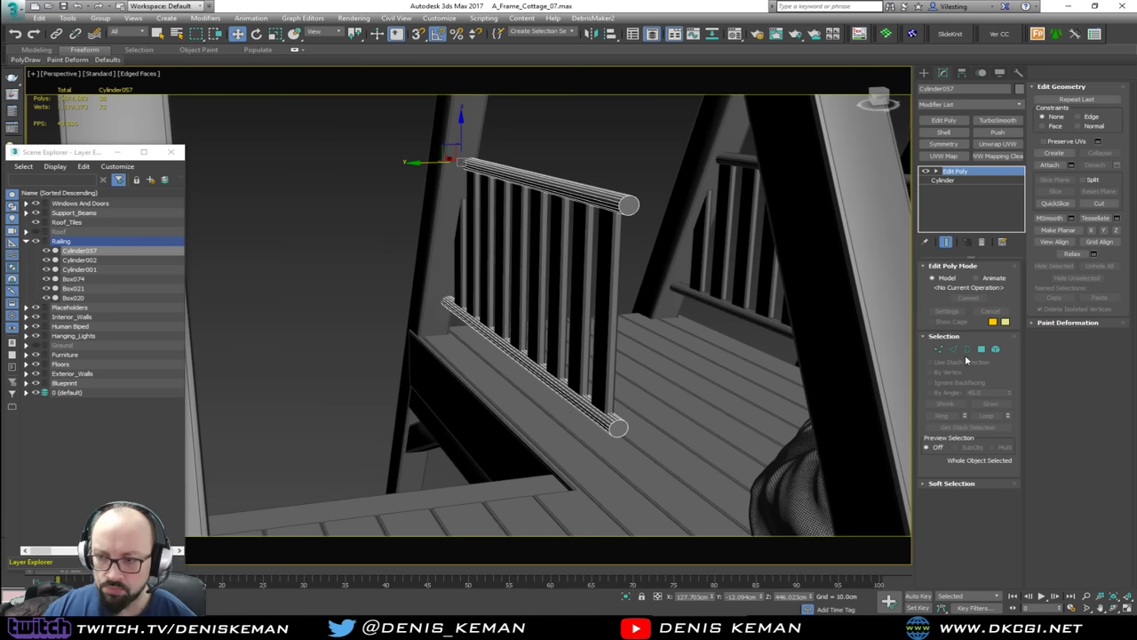
{"action": "left_click", "coordinate": [995, 348]}
{"action": "left_click", "coordinate": [611, 421]}
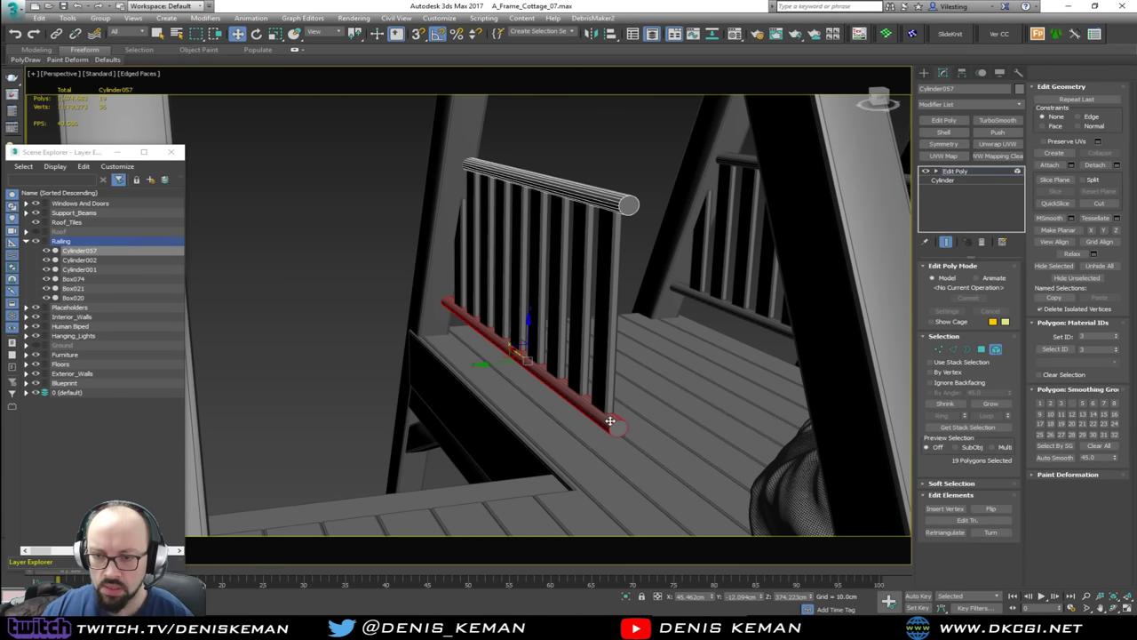
{"action": "key", "text": "F2"}
{"action": "key", "text": "Delete"}
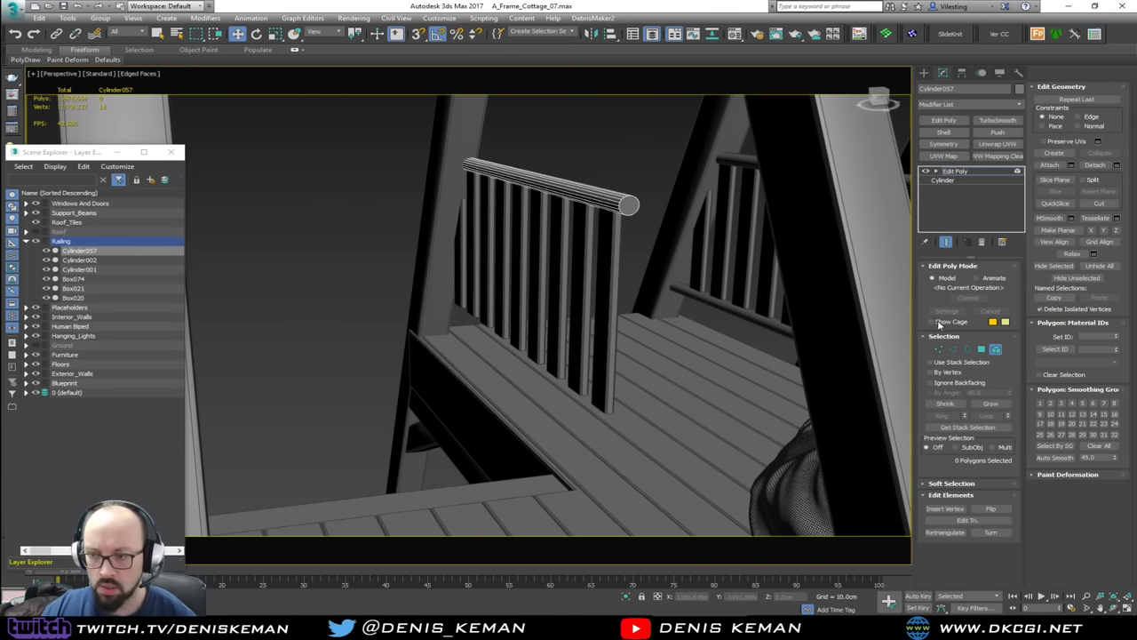
{"action": "left_click", "coordinate": [995, 348]}
Step: Extend the copied railing's balusters down to the loft floor by lowering their bottom vertices
{"action": "left_click", "coordinate": [568, 266]}
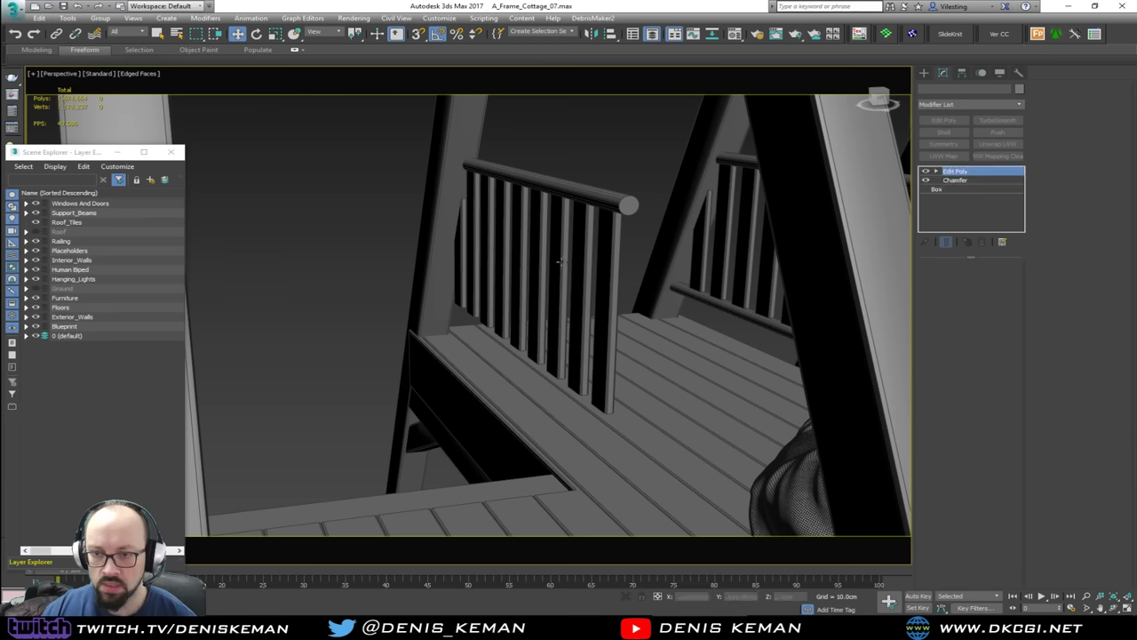
{"action": "key", "text": "1"}
{"action": "middle_click_drag", "start_coordinate": [570, 344], "coordinate": [639, 309], "text": "alt"}
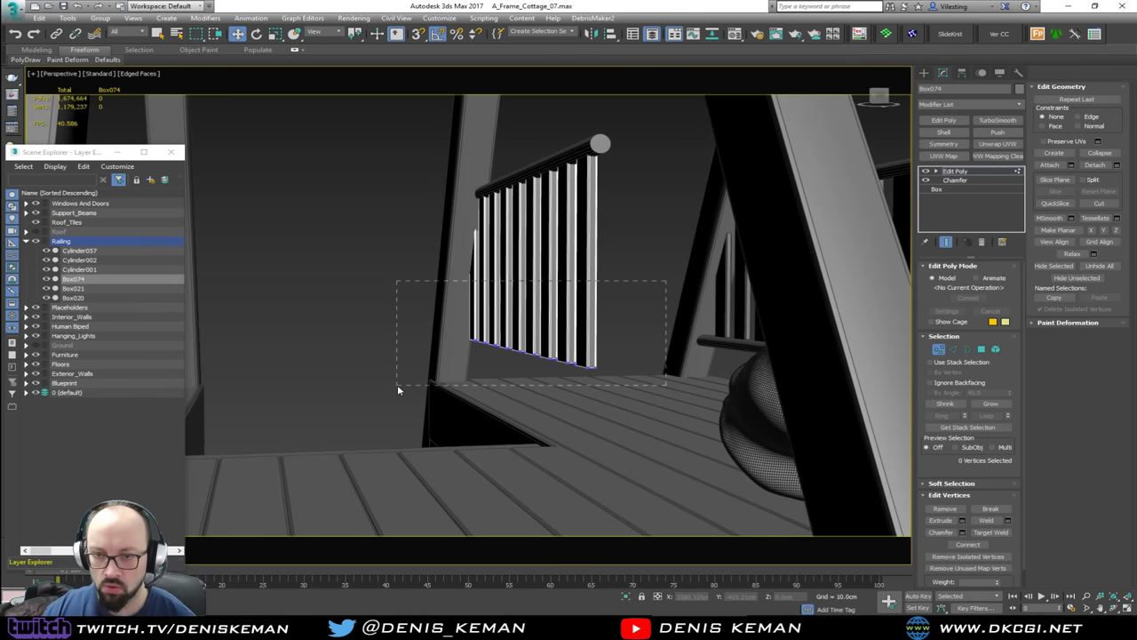
{"action": "left_click_drag", "start_coordinate": [397, 388], "coordinate": [398, 388]}
{"action": "left_click_drag", "start_coordinate": [518, 322], "coordinate": [511, 380]}
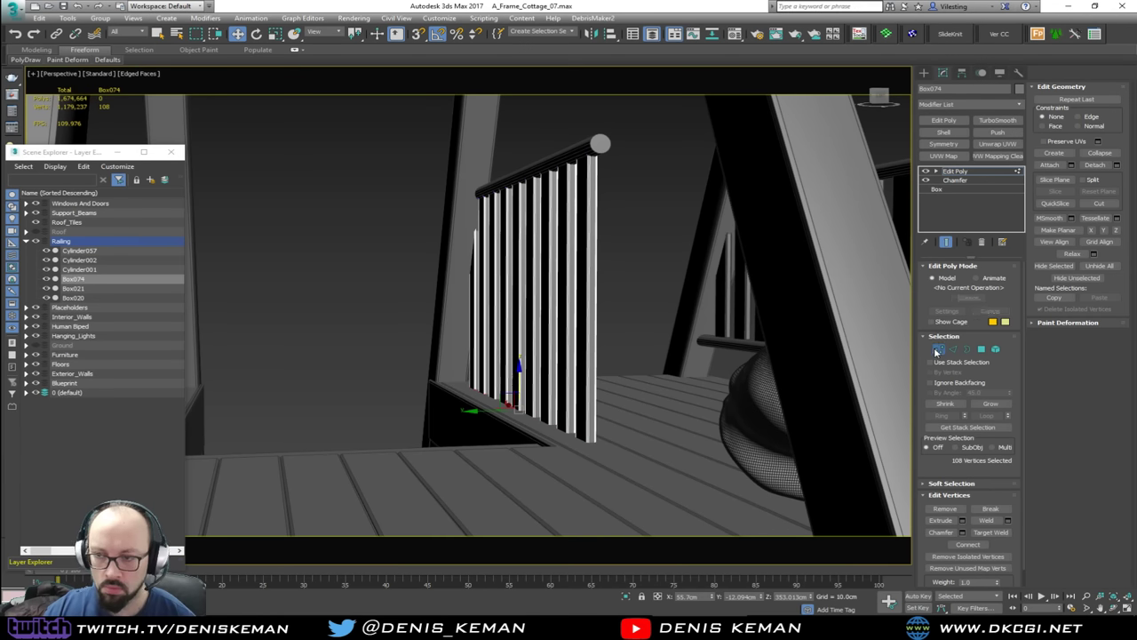
{"action": "left_click", "coordinate": [937, 350]}
Step: Copy the short railing with its handrail to the opposite side of the stair opening and clear the selection
{"action": "middle_click_drag", "start_coordinate": [660, 304], "coordinate": [625, 334], "text": "alt"}
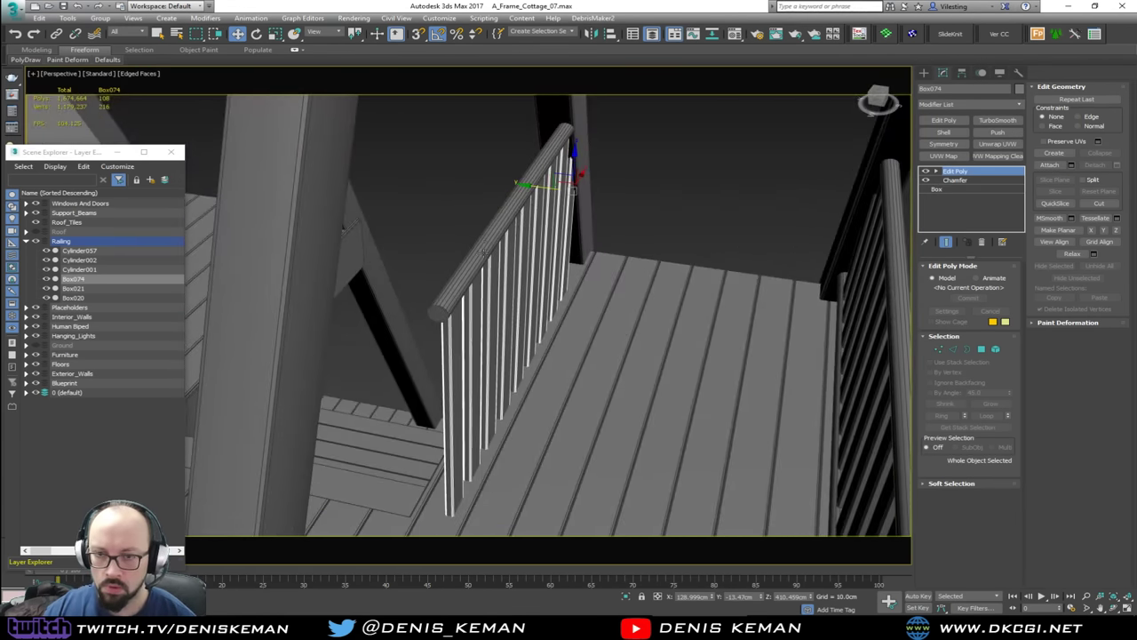
{"action": "left_click", "coordinate": [484, 253], "text": "ctrl"}
{"action": "middle_click_drag", "start_coordinate": [428, 263], "coordinate": [649, 268]}
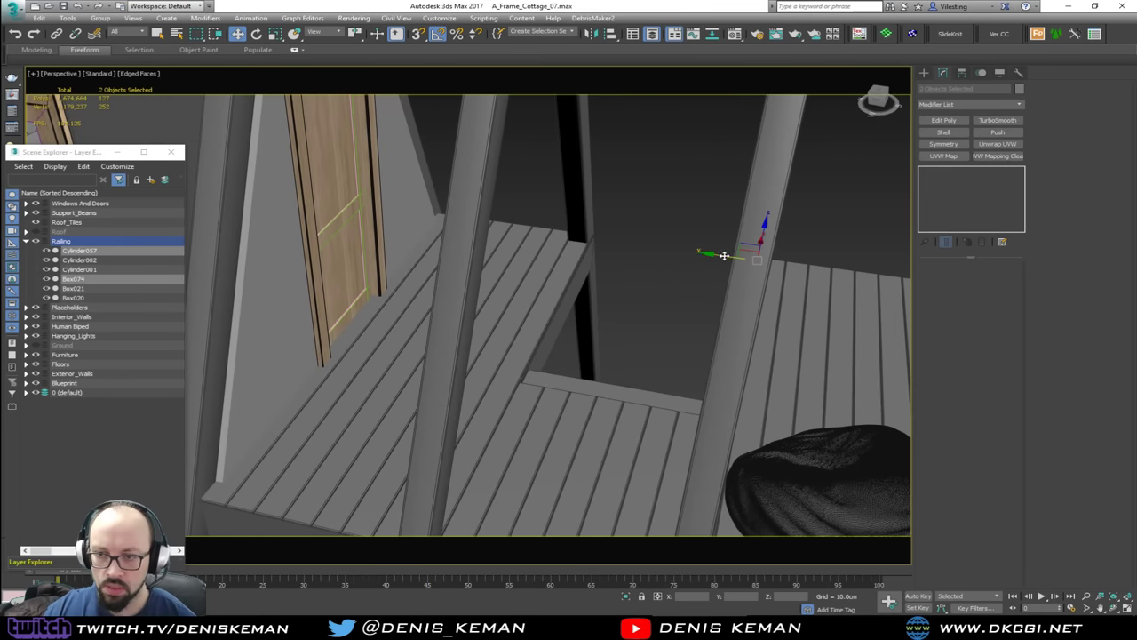
{"action": "left_click_drag", "start_coordinate": [724, 256], "coordinate": [509, 257]}
{"action": "left_click", "coordinate": [571, 357]}
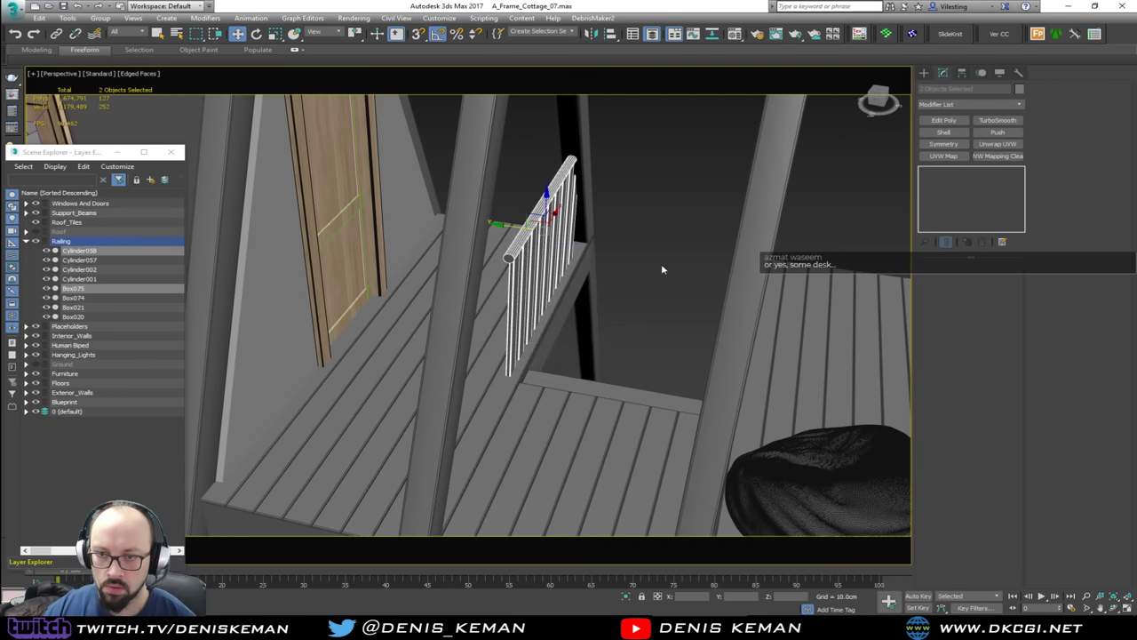
{"action": "left_click", "coordinate": [667, 292]}
Step: Move the loft bean bag along the floor toward the open edge and rotate it 180 degrees about the vertical axis
{"action": "mouse_move", "coordinate": [667, 293]}
{"action": "middle_mouse_down", "text": "alt"}
{"action": "mouse_move", "coordinate": [475, 272]}
{"action": "mouse_move", "coordinate": [626, 272]}
{"action": "mouse_move", "coordinate": [595, 302]}
{"action": "mouse_move", "coordinate": [586, 297]}
{"action": "middle_mouse_up", "text": "alt"}
{"action": "scroll", "coordinate": [587, 266], "scroll_direction": "down", "scroll_amount": 5}
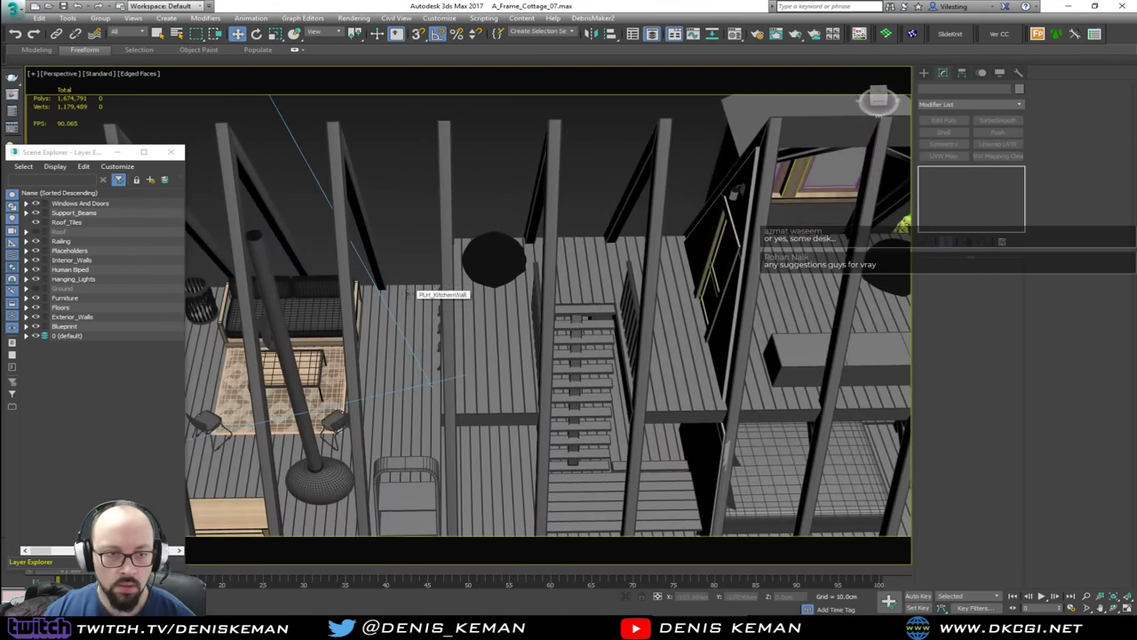
{"action": "scroll", "coordinate": [413, 289], "scroll_direction": "up", "scroll_amount": 5}
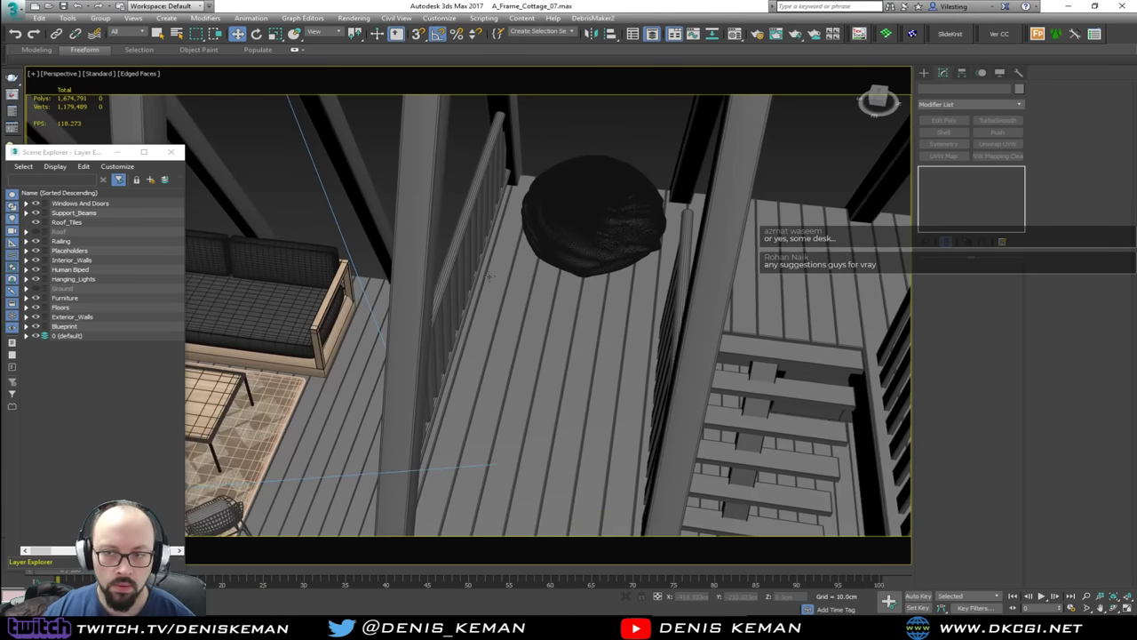
{"action": "left_click", "coordinate": [593, 237]}
{"action": "middle_click_drag", "start_coordinate": [589, 252], "coordinate": [538, 214]}
{"action": "scroll", "coordinate": [539, 214], "scroll_direction": "down", "scroll_amount": 3}
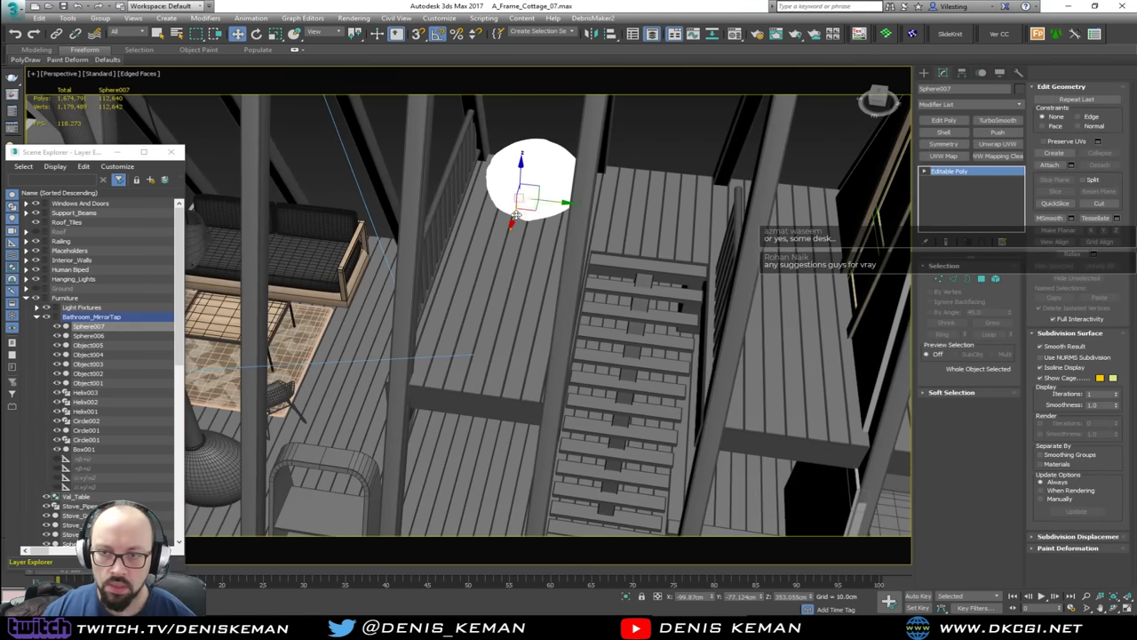
{"action": "left_click_drag", "start_coordinate": [517, 215], "coordinate": [490, 320]}
{"action": "middle_click_drag", "start_coordinate": [499, 322], "coordinate": [325, 299], "text": "alt"}
{"action": "key", "text": "e"}
{"action": "left_click_drag", "start_coordinate": [496, 332], "coordinate": [575, 341]}
Step: Display the viewport without edged faces and reposition the bean bag between the two loft railings
{"action": "key", "text": "F3"}
{"action": "scroll", "coordinate": [520, 318], "scroll_direction": "up", "scroll_amount": 4}
{"action": "key", "text": "F3"}
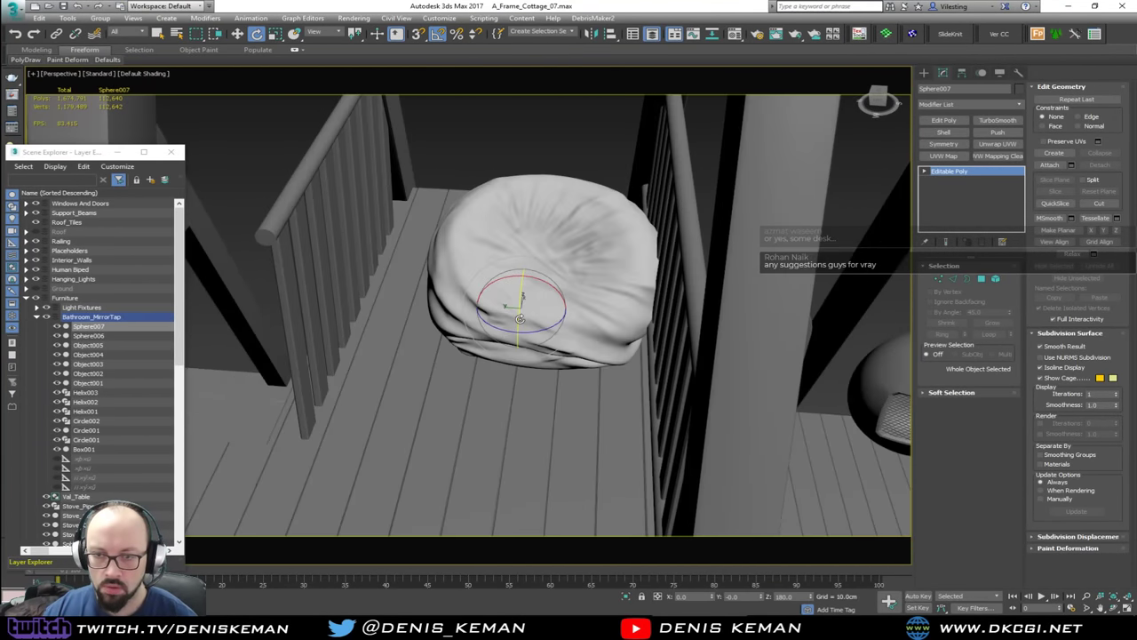
{"action": "key", "text": "w"}
{"action": "left_click_drag", "start_coordinate": [508, 300], "coordinate": [479, 273]}
{"action": "middle_click_drag", "start_coordinate": [486, 269], "coordinate": [368, 316], "text": "alt"}
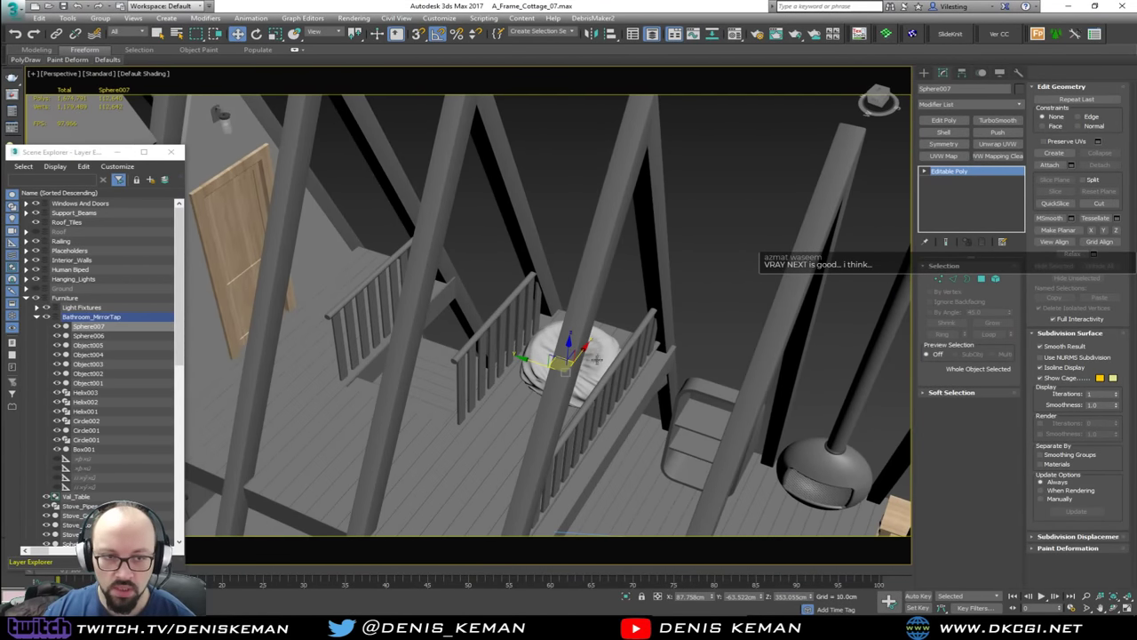
Step: Examine the loft from outside, checking the stair-opening railings, the bean bag and the dormer's windows and roof corner
{"action": "middle_click_drag", "start_coordinate": [597, 358], "coordinate": [708, 350]}
{"action": "left_click", "coordinate": [690, 215]}
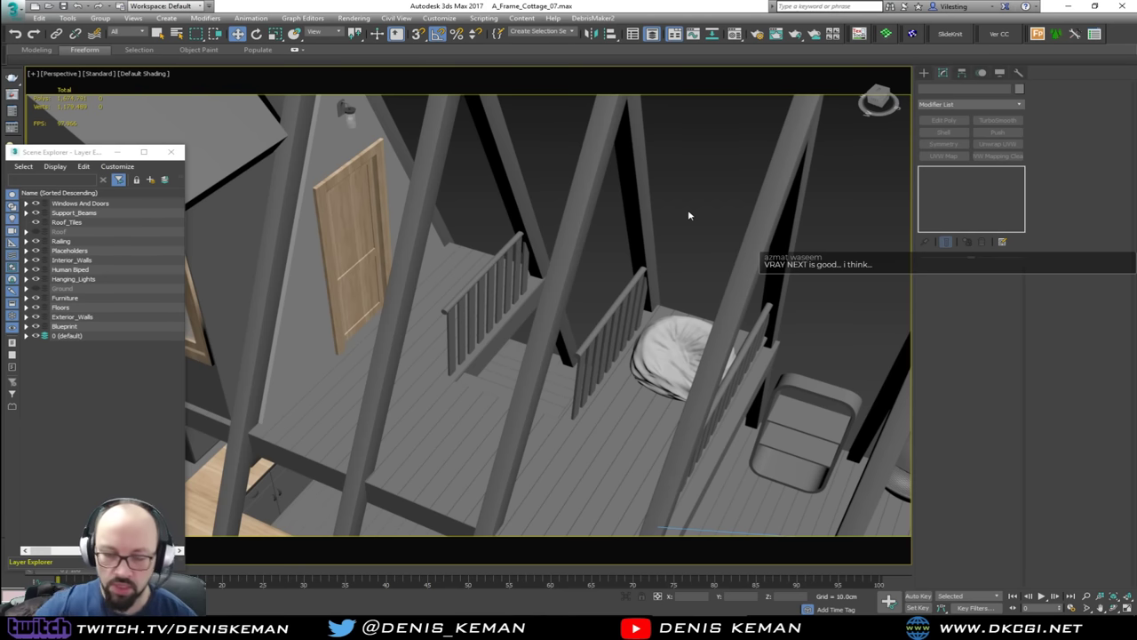
{"action": "middle_click_drag", "start_coordinate": [649, 302], "coordinate": [639, 309]}
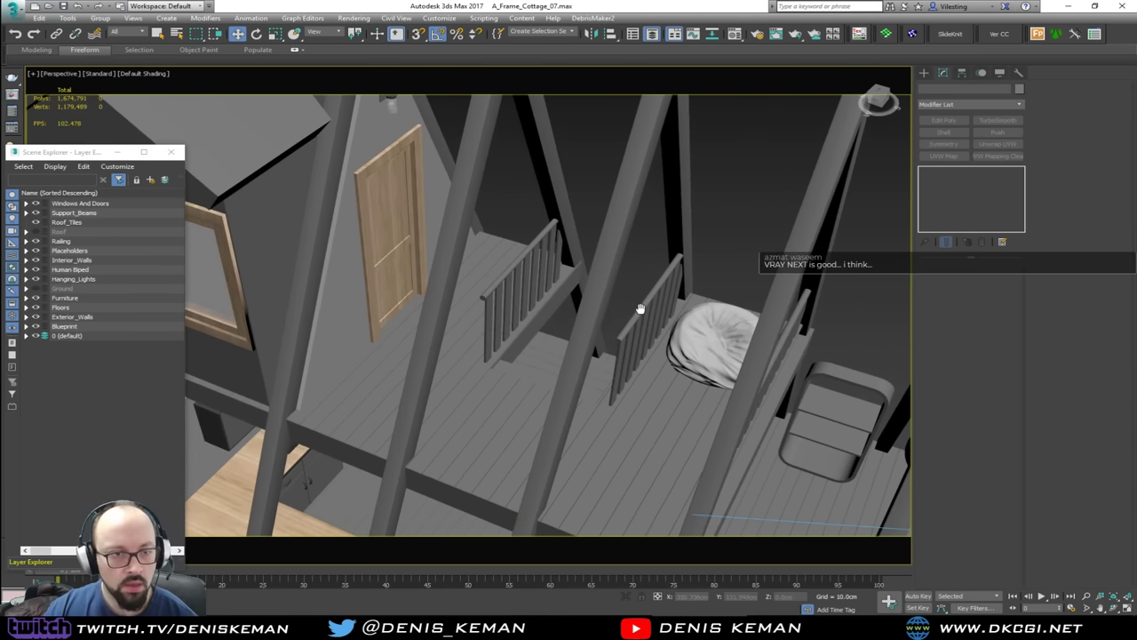
{"action": "middle_click_drag", "start_coordinate": [380, 282], "coordinate": [549, 283], "text": "alt"}
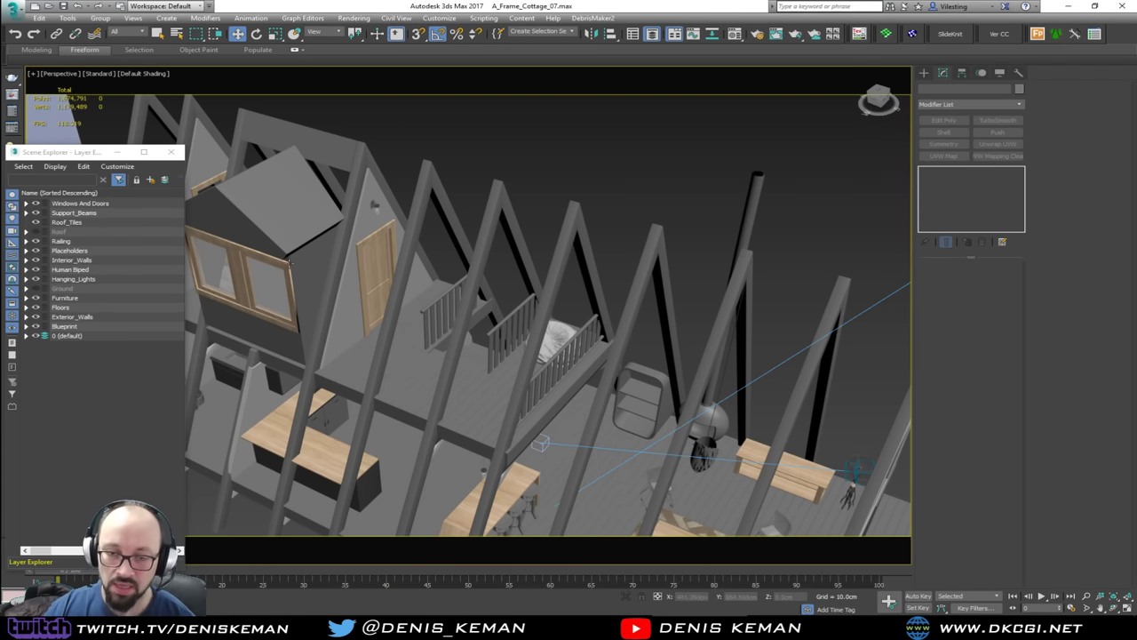
{"action": "middle_click_drag", "start_coordinate": [286, 262], "coordinate": [525, 278]}
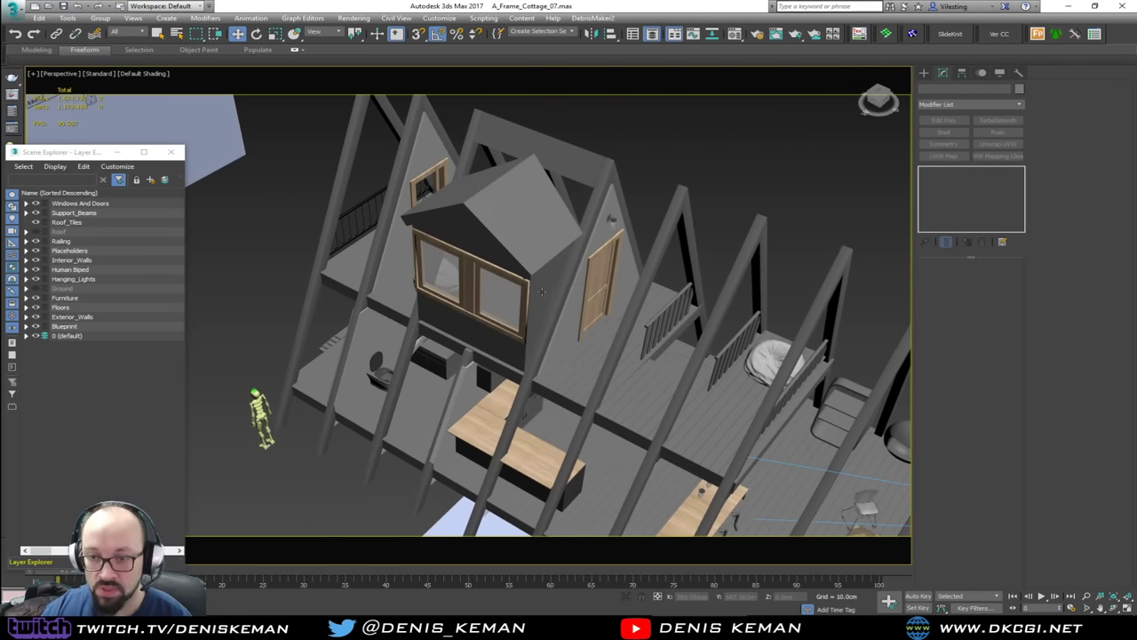
{"action": "scroll", "coordinate": [526, 278], "scroll_direction": "up", "scroll_amount": 6}
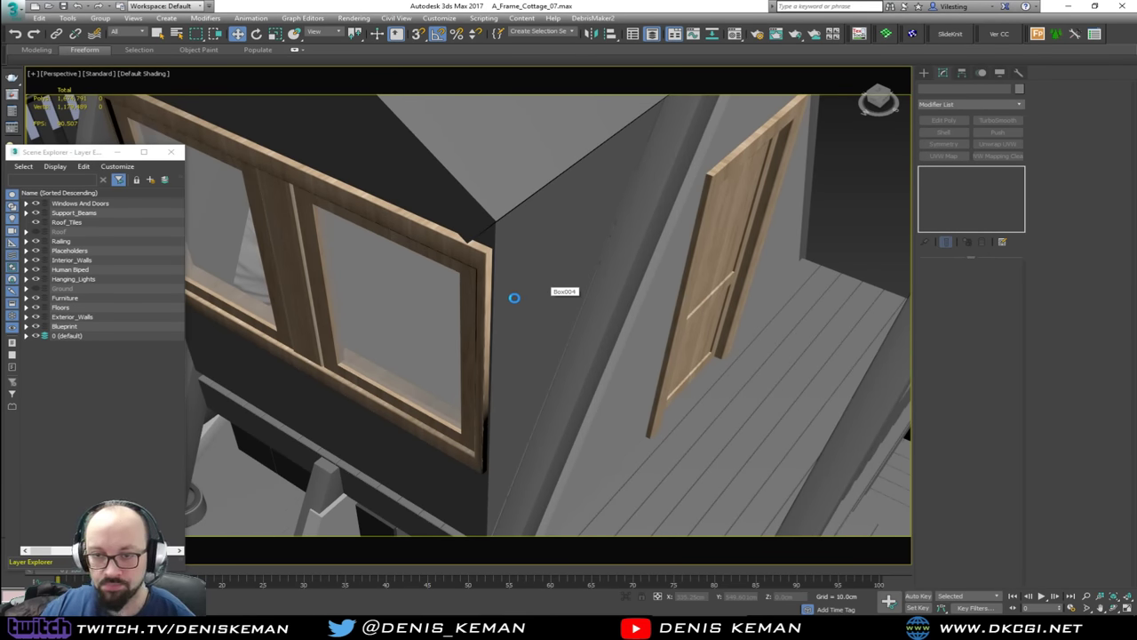
{"action": "scroll", "coordinate": [513, 302], "scroll_direction": "down", "scroll_amount": 5}
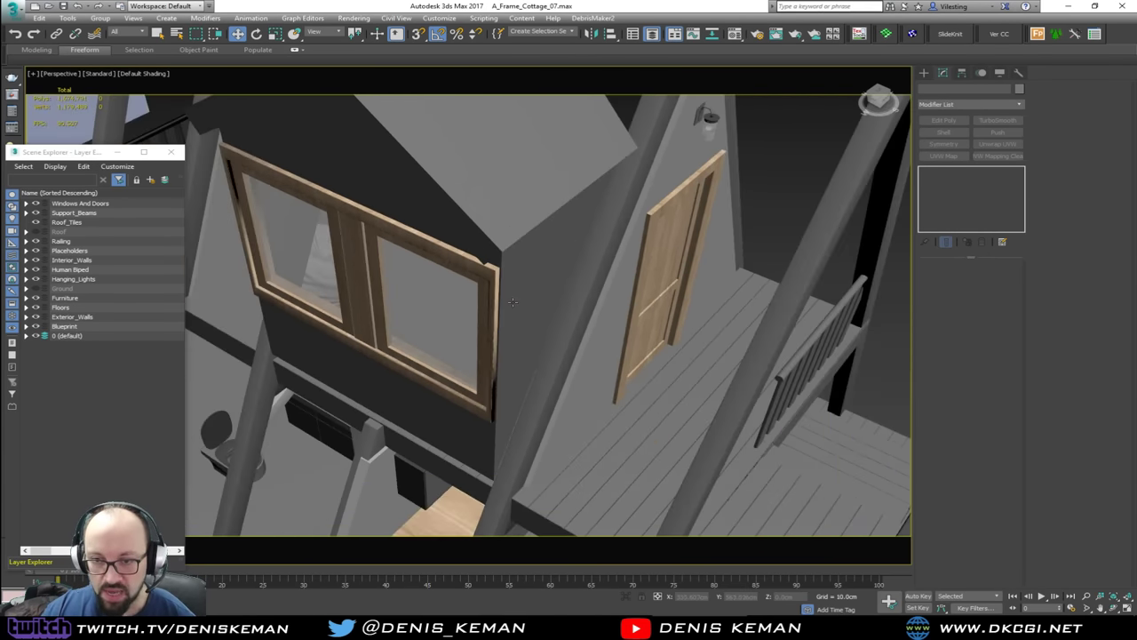
{"action": "middle_click_drag", "start_coordinate": [513, 302], "coordinate": [531, 272], "text": "alt"}
{"action": "scroll", "coordinate": [524, 262], "scroll_direction": "up", "scroll_amount": 10}
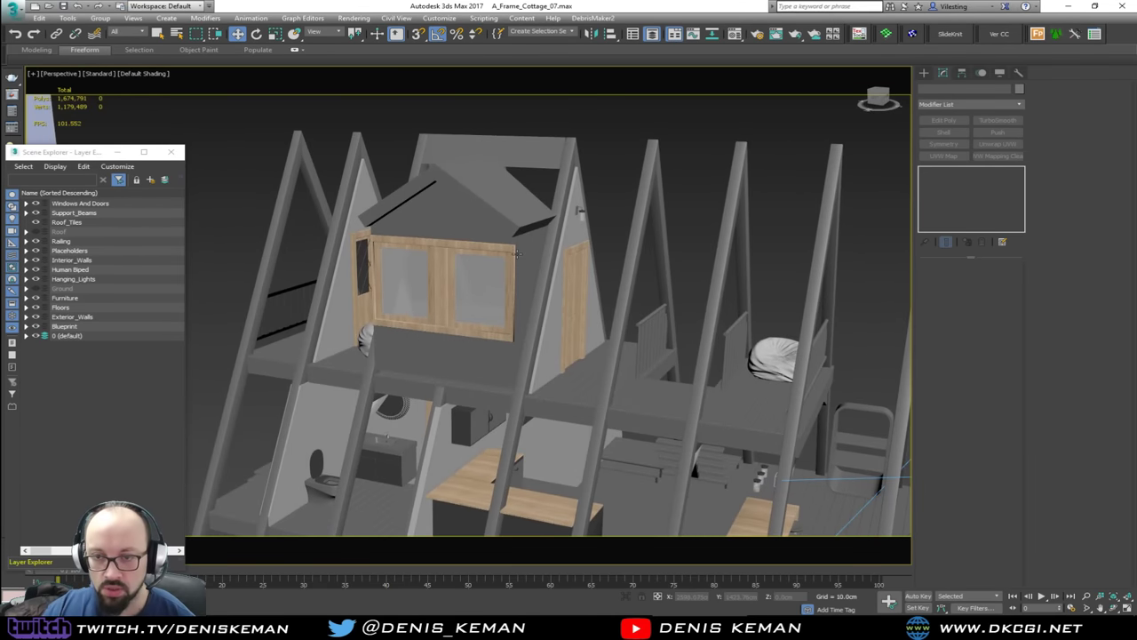
Step: Display edged faces in the viewport, clear the support beam selection and turn off the safe frame
{"action": "key", "text": "F4"}
{"action": "scroll", "coordinate": [513, 249], "scroll_direction": "down", "scroll_amount": 10}
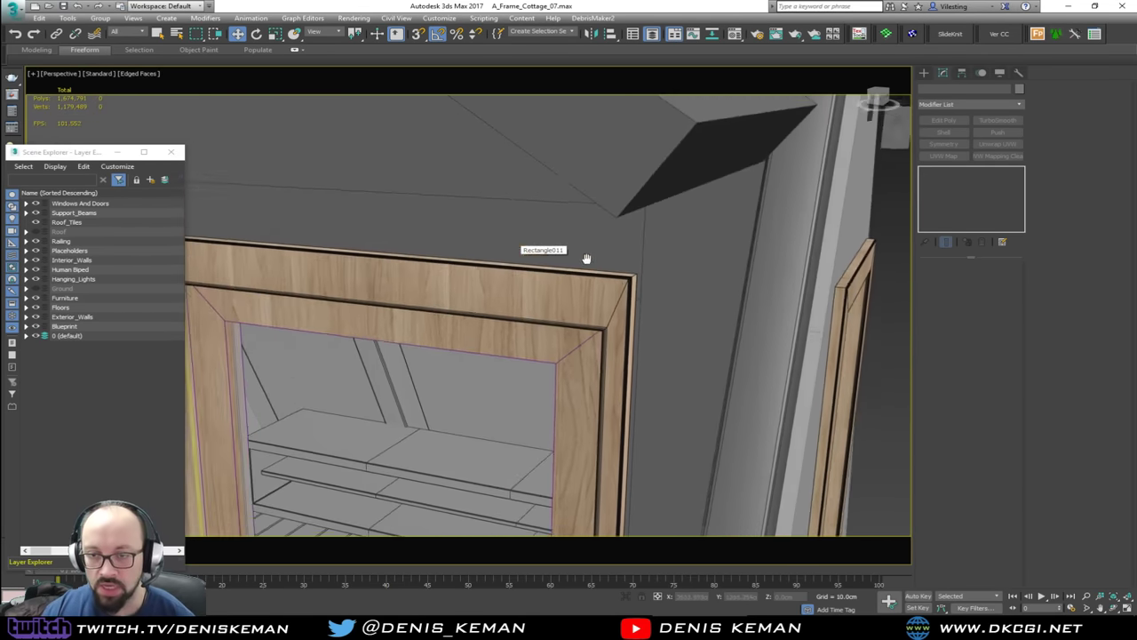
{"action": "left_click", "coordinate": [753, 238]}
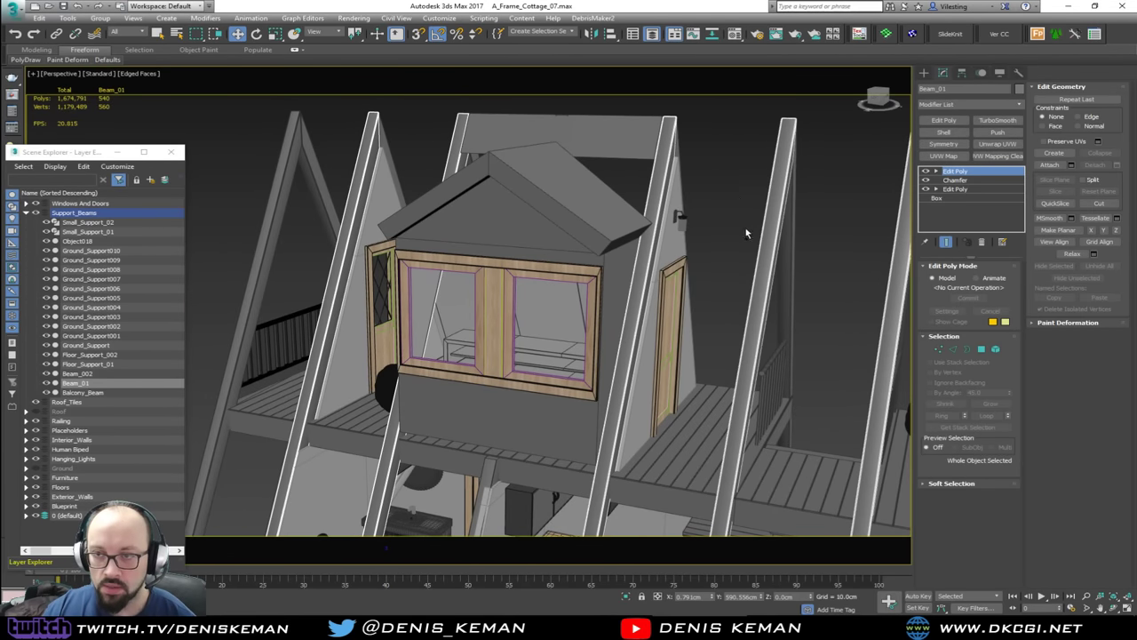
{"action": "left_click_drag", "start_coordinate": [742, 145], "coordinate": [732, 173]}
{"action": "key", "text": "shift+f"}
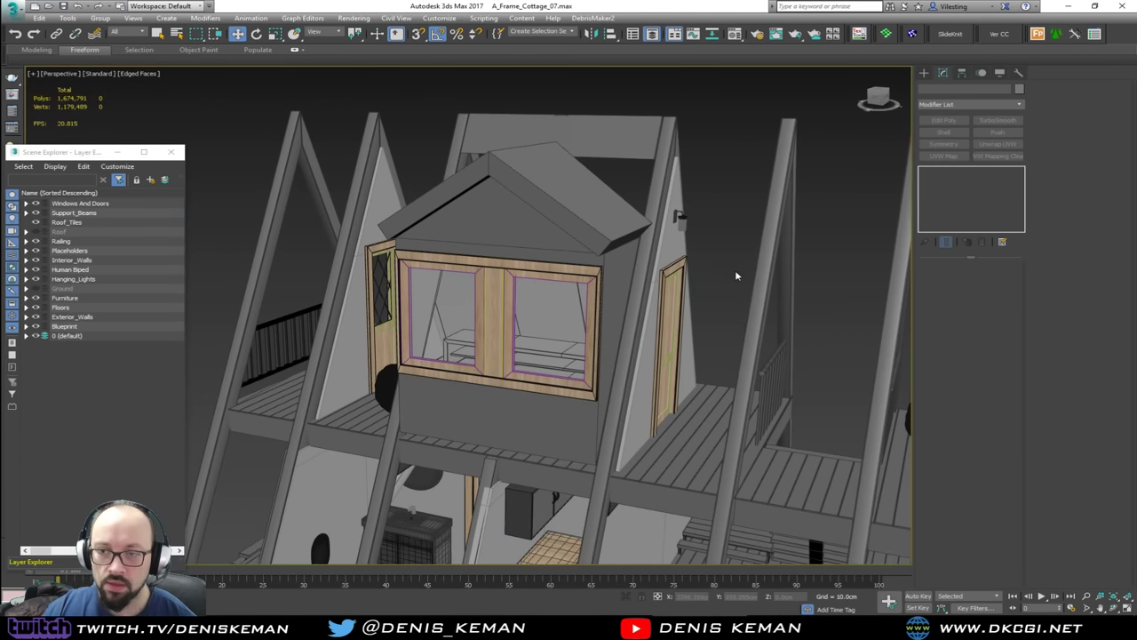
Step: Inspect the living area, stair opening and dormer with edged faces shown, and close the Scene Explorer
{"action": "scroll", "coordinate": [736, 275], "scroll_direction": "down", "scroll_amount": 3}
{"action": "middle_click_drag", "start_coordinate": [736, 274], "coordinate": [482, 184]}
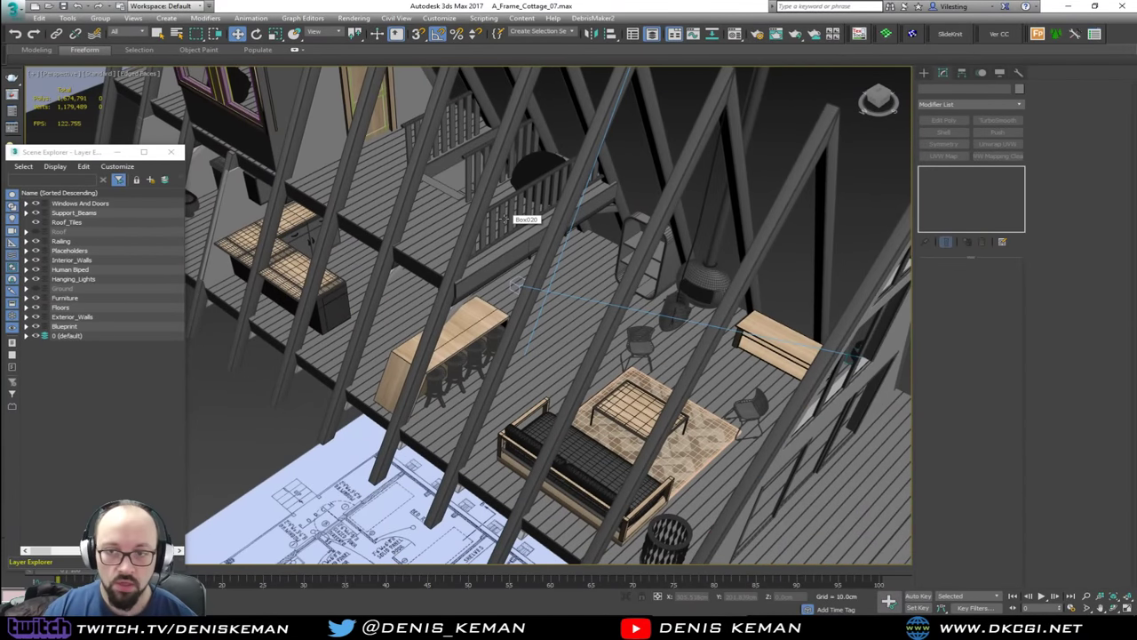
{"action": "scroll", "coordinate": [505, 219], "scroll_direction": "up", "scroll_amount": 5}
{"action": "middle_click_drag", "start_coordinate": [505, 220], "coordinate": [551, 258]}
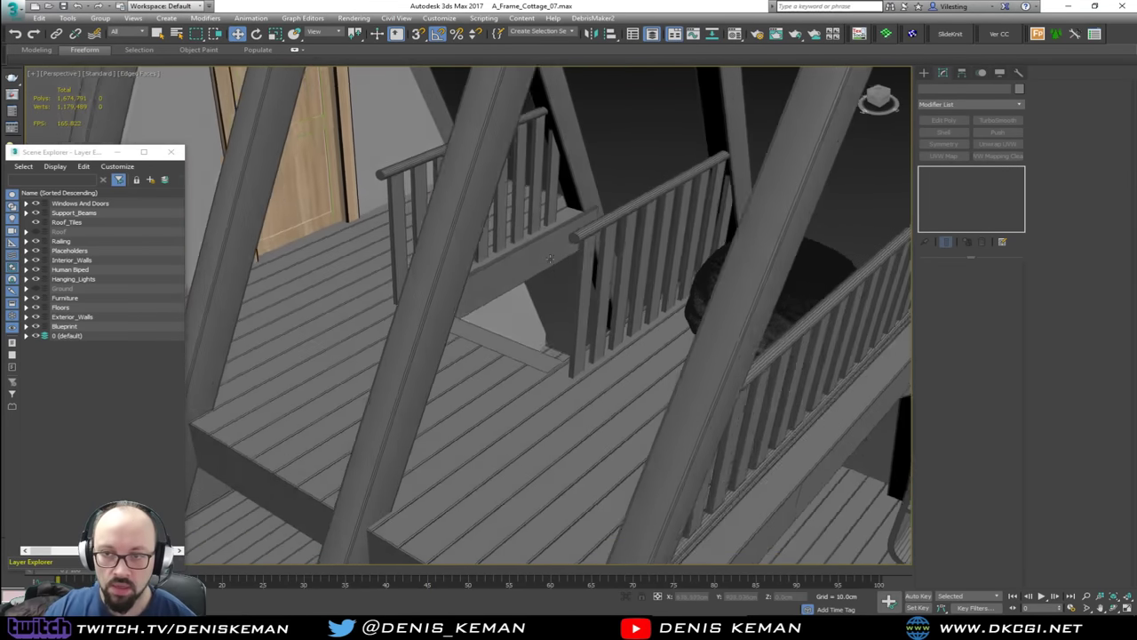
{"action": "scroll", "coordinate": [571, 127], "scroll_direction": "down", "scroll_amount": 4}
{"action": "middle_click_drag", "start_coordinate": [573, 133], "coordinate": [637, 222]}
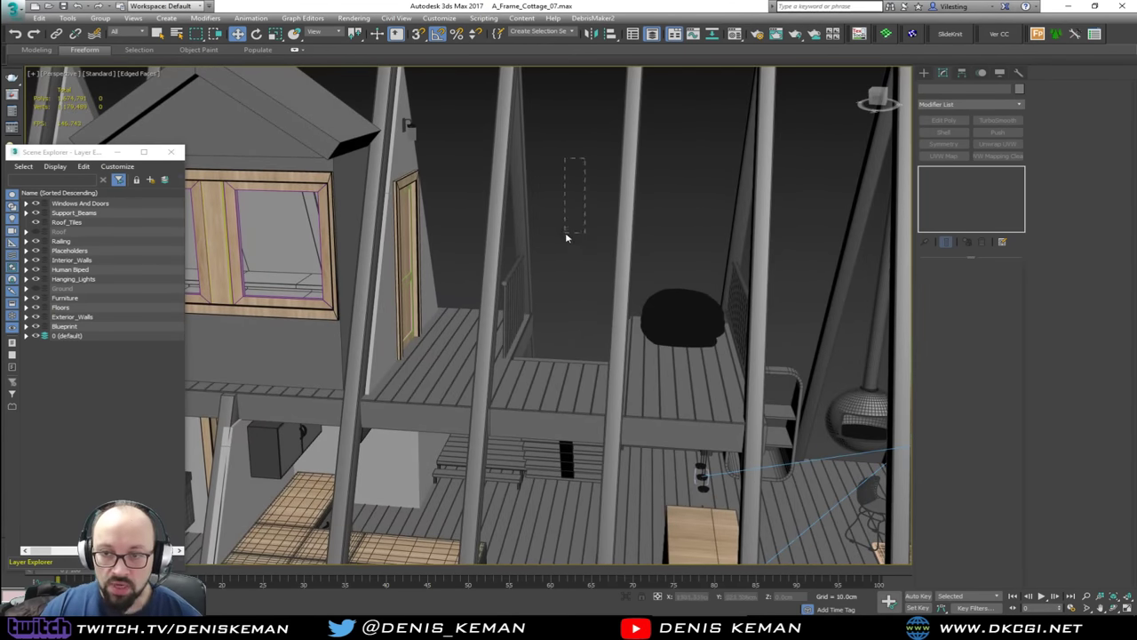
{"action": "mouse_move", "coordinate": [441, 297]}
{"action": "middle_mouse_down"}
{"action": "mouse_move", "coordinate": [624, 293]}
{"action": "mouse_move", "coordinate": [426, 293]}
{"action": "middle_mouse_up"}
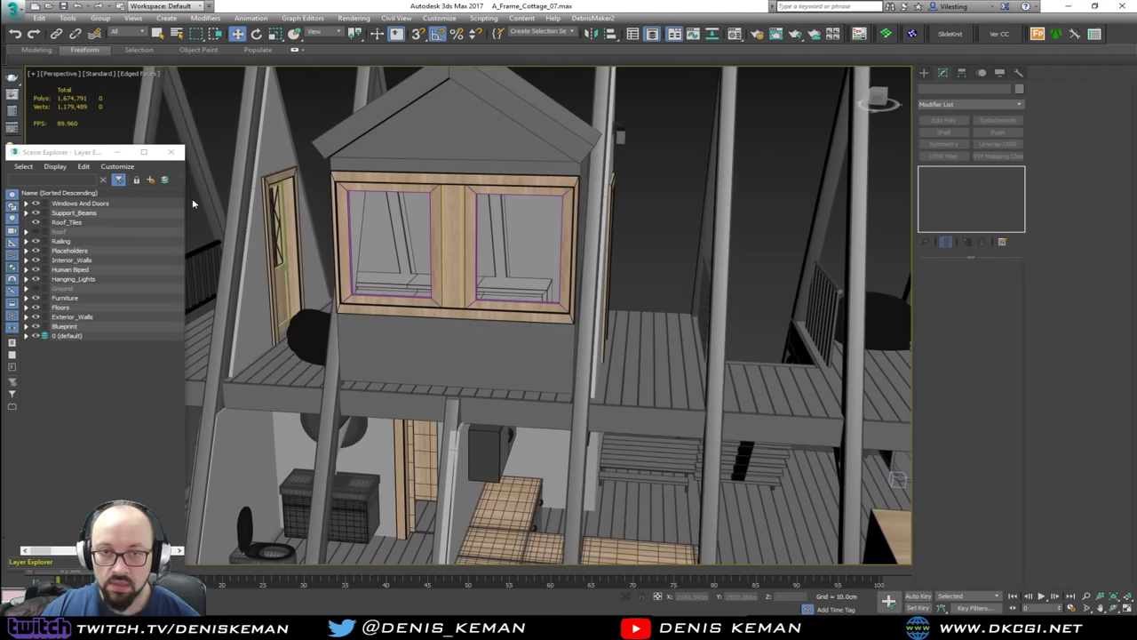
{"action": "left_click", "coordinate": [173, 154]}
Step: Examine the dormer's window frames up close and the loft bedroom's layout from the opposite side of the cottage
{"action": "middle_click_drag", "start_coordinate": [619, 315], "coordinate": [592, 318], "text": "alt"}
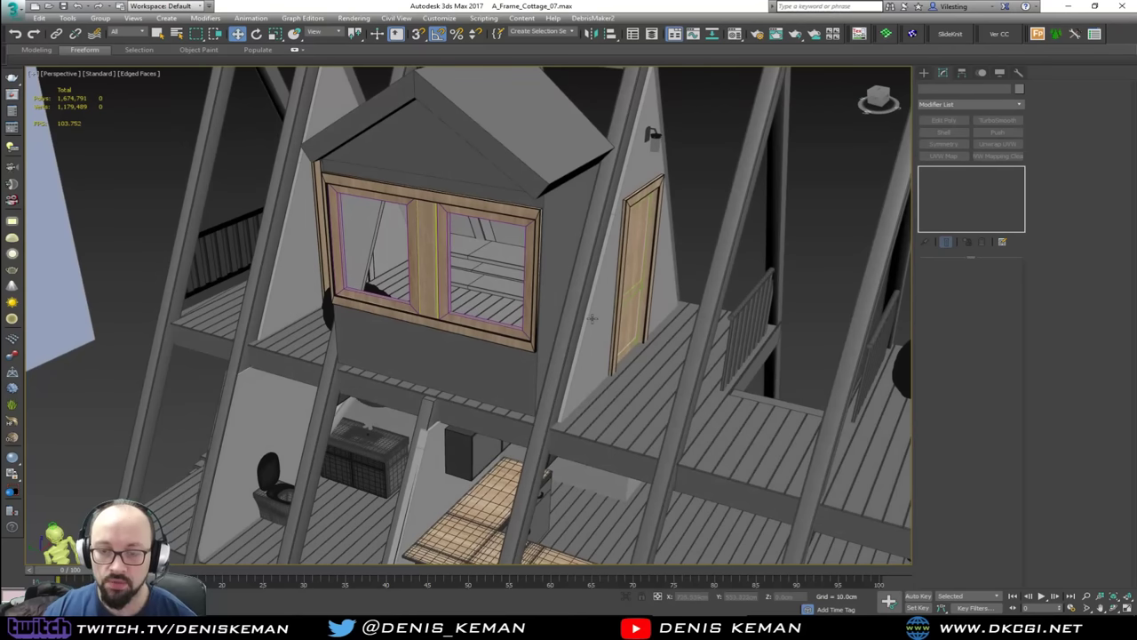
{"action": "scroll", "coordinate": [450, 321], "scroll_direction": "up", "scroll_amount": 10}
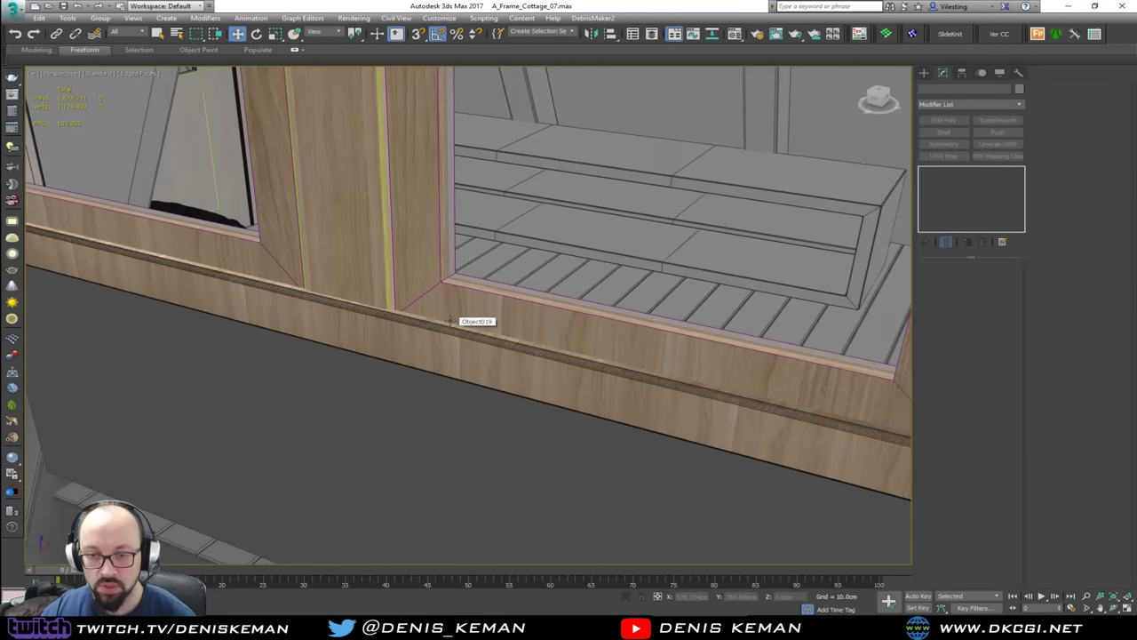
{"action": "scroll", "coordinate": [379, 274], "scroll_direction": "down", "scroll_amount": 10}
{"action": "middle_click_drag", "start_coordinate": [444, 329], "coordinate": [695, 326], "text": "alt"}
{"action": "scroll", "coordinate": [482, 433], "scroll_direction": "down", "scroll_amount": 4}
{"action": "middle_click_drag", "start_coordinate": [481, 433], "coordinate": [510, 353]}
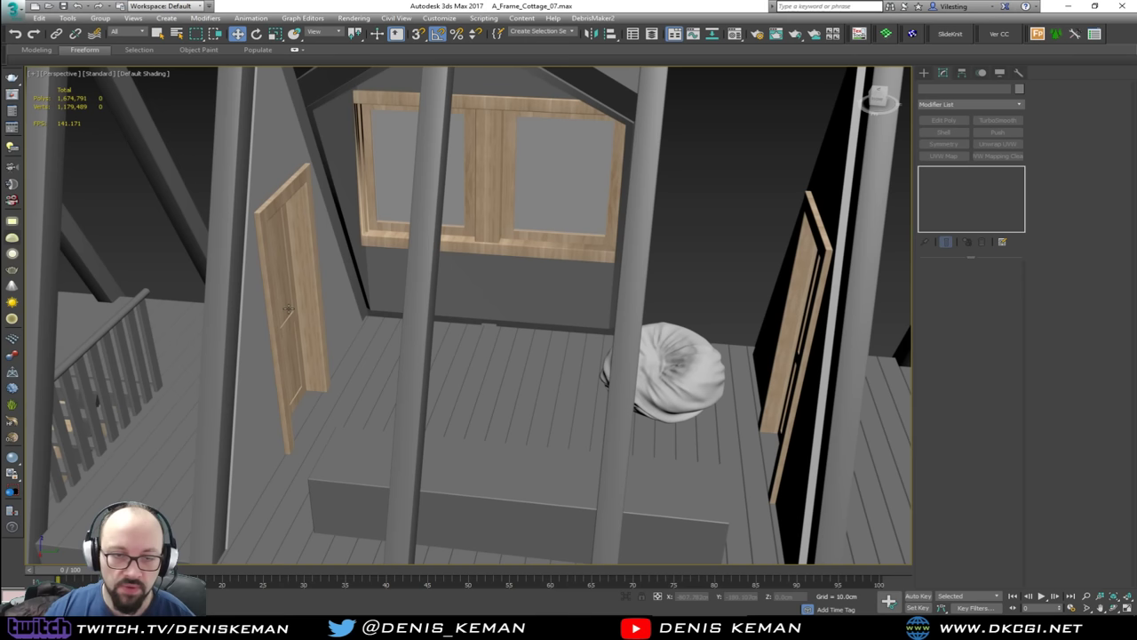
{"action": "middle_click_drag", "start_coordinate": [458, 361], "coordinate": [553, 364]}
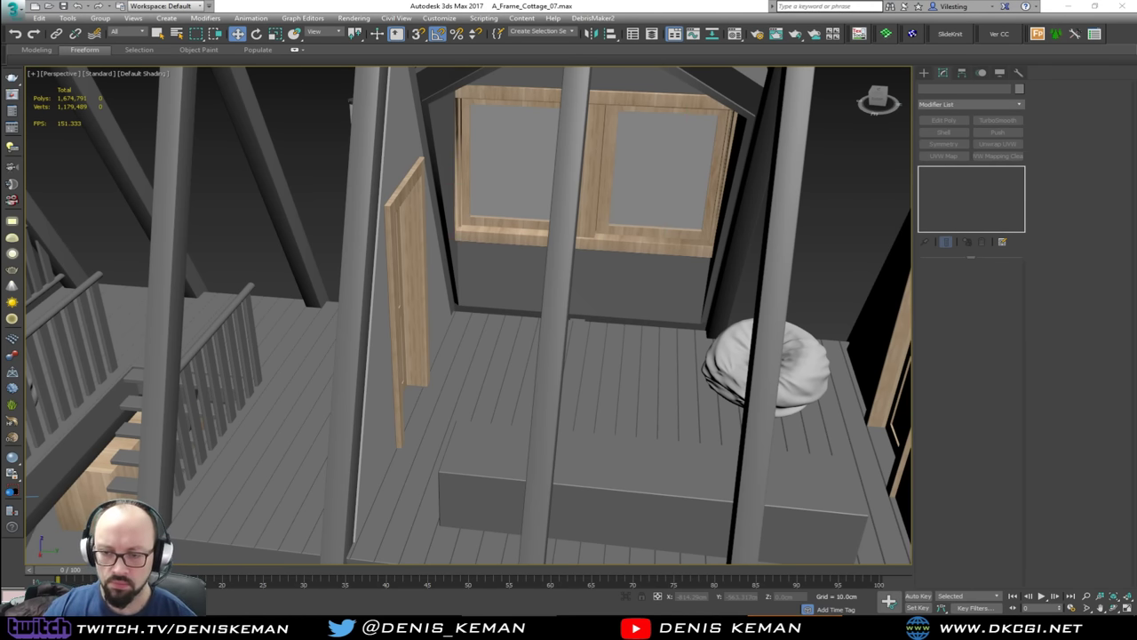
Step: Shorten the low bedroom shelf unit in wireframe by moving one end's vertices and the nearest divider vertices inward in its Edit Poly modifier
{"action": "left_click", "coordinate": [574, 489]}
{"action": "middle_click_drag", "start_coordinate": [574, 488], "coordinate": [360, 349], "text": "alt"}
{"action": "left_click", "coordinate": [968, 182]}
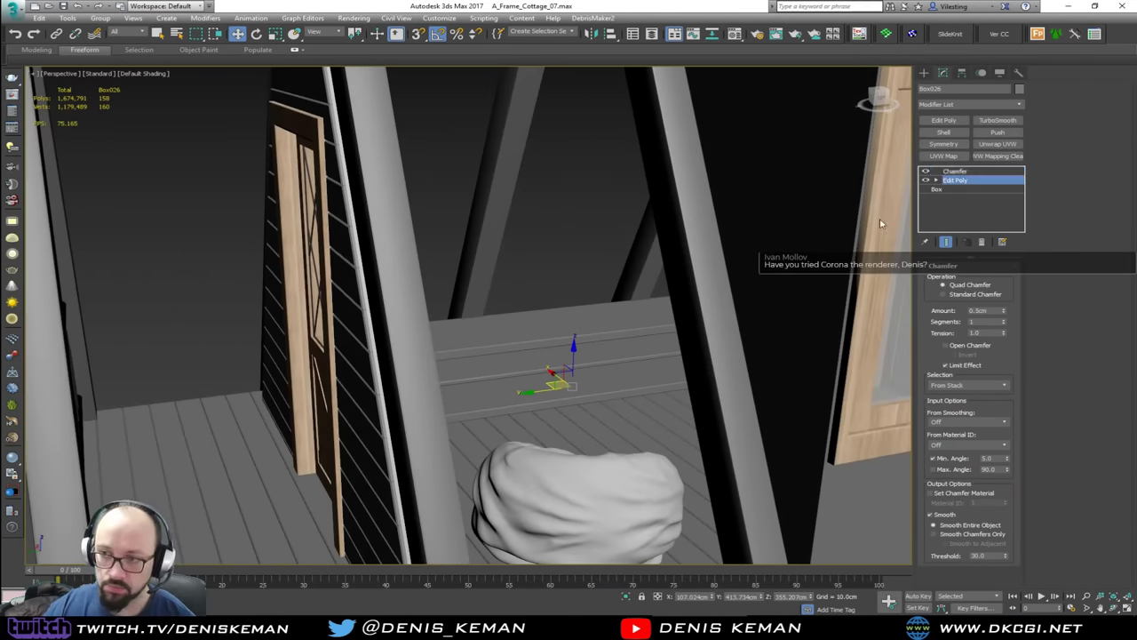
{"action": "middle_click_drag", "start_coordinate": [694, 299], "coordinate": [652, 309], "text": "alt"}
{"action": "key", "text": "1"}
{"action": "key", "text": "F3"}
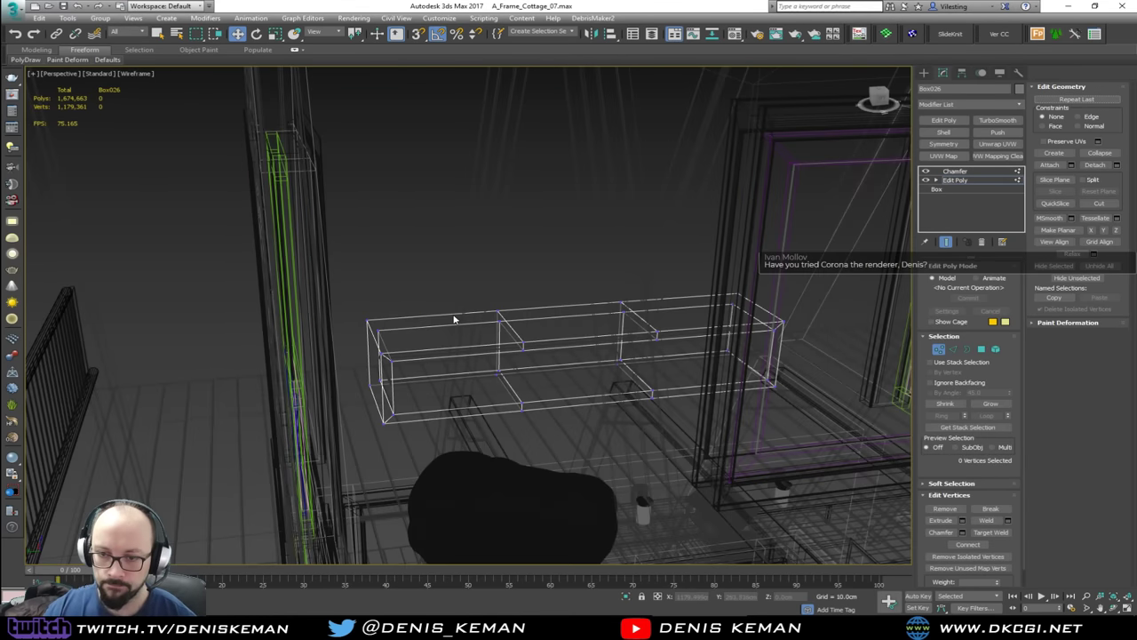
{"action": "scroll", "coordinate": [455, 322], "scroll_direction": "up", "scroll_amount": 5}
{"action": "scroll", "coordinate": [518, 309], "scroll_direction": "up", "scroll_amount": 3}
{"action": "mouse_move", "coordinate": [518, 309]}
{"action": "middle_mouse_down", "text": "alt"}
{"action": "mouse_move", "coordinate": [512, 322]}
{"action": "mouse_move", "coordinate": [509, 303]}
{"action": "middle_mouse_up", "text": "alt"}
{"action": "scroll", "coordinate": [509, 303], "scroll_direction": "down", "scroll_amount": 3}
{"action": "left_click_drag", "start_coordinate": [562, 220], "coordinate": [223, 488]}
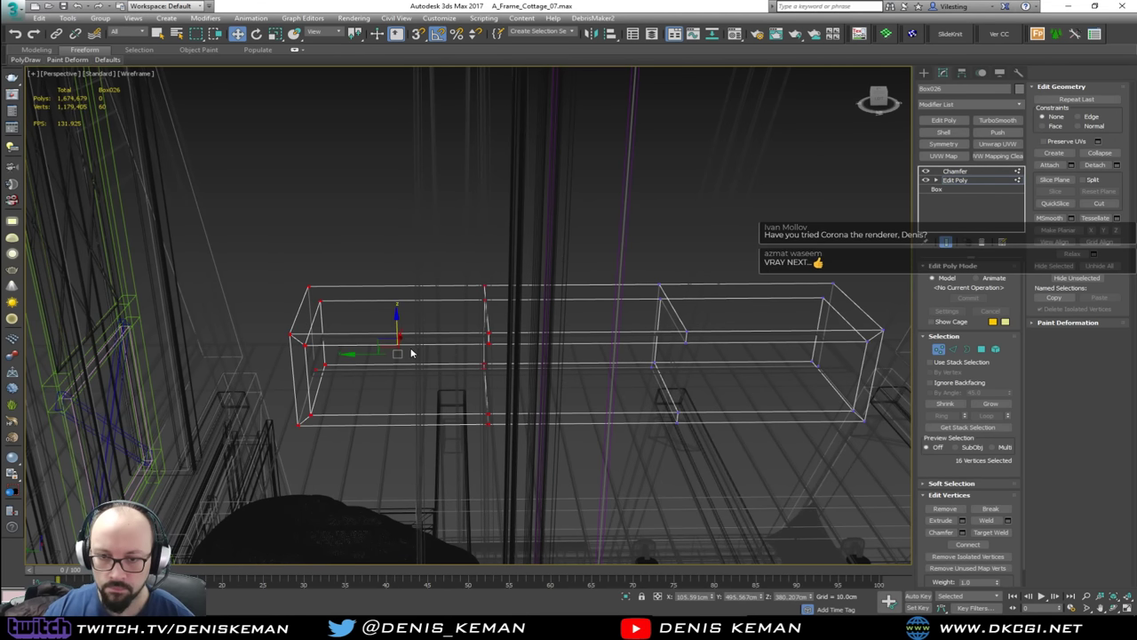
{"action": "left_click_drag", "start_coordinate": [373, 355], "coordinate": [520, 362]}
{"action": "middle_click_drag", "start_coordinate": [521, 363], "coordinate": [517, 356], "text": "alt"}
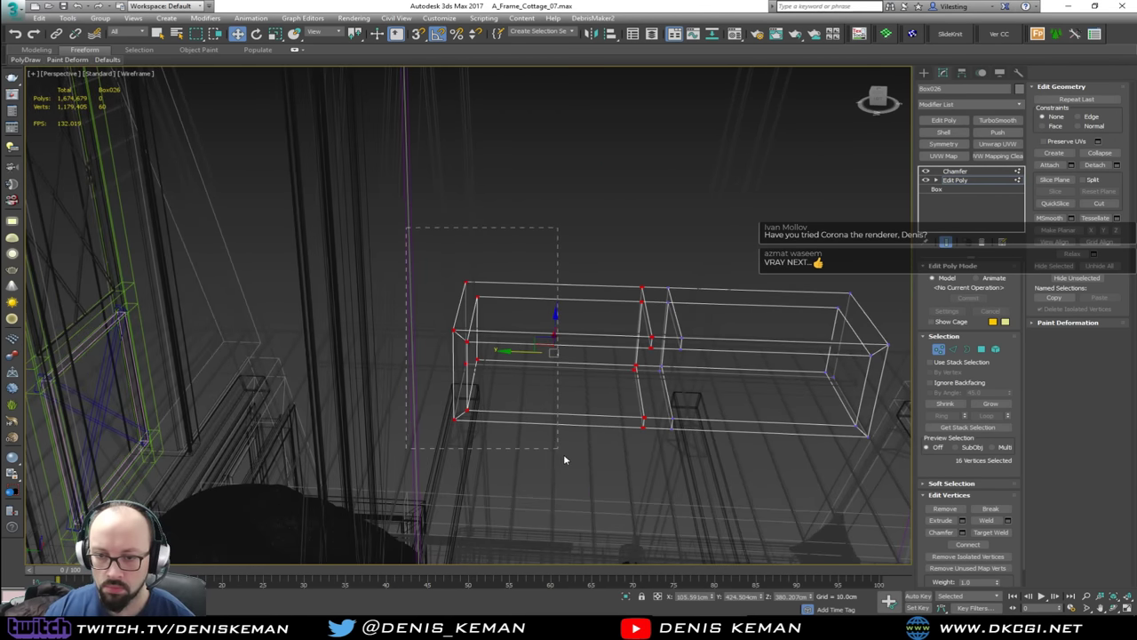
Step: Move the shelf unit's end vertices further inward, shift its middle vertices to even out the sections, and return to shaded object level
{"action": "left_click_drag", "start_coordinate": [564, 460], "coordinate": [560, 448]}
{"action": "left_click_drag", "start_coordinate": [428, 351], "coordinate": [529, 358]}
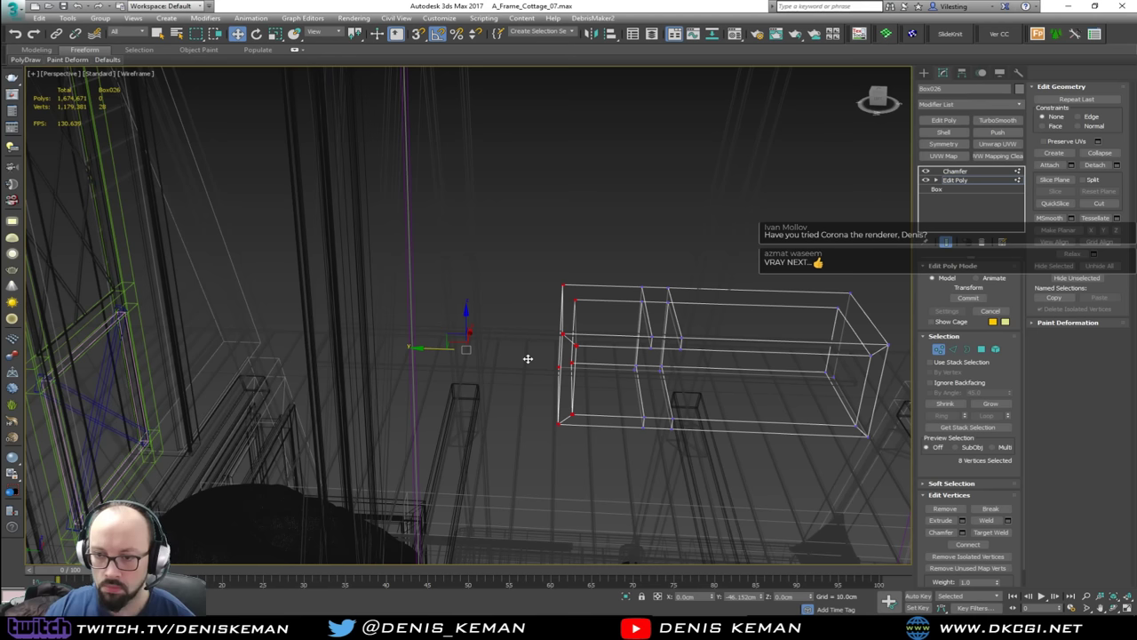
{"action": "left_click_drag", "start_coordinate": [601, 487], "coordinate": [601, 485]}
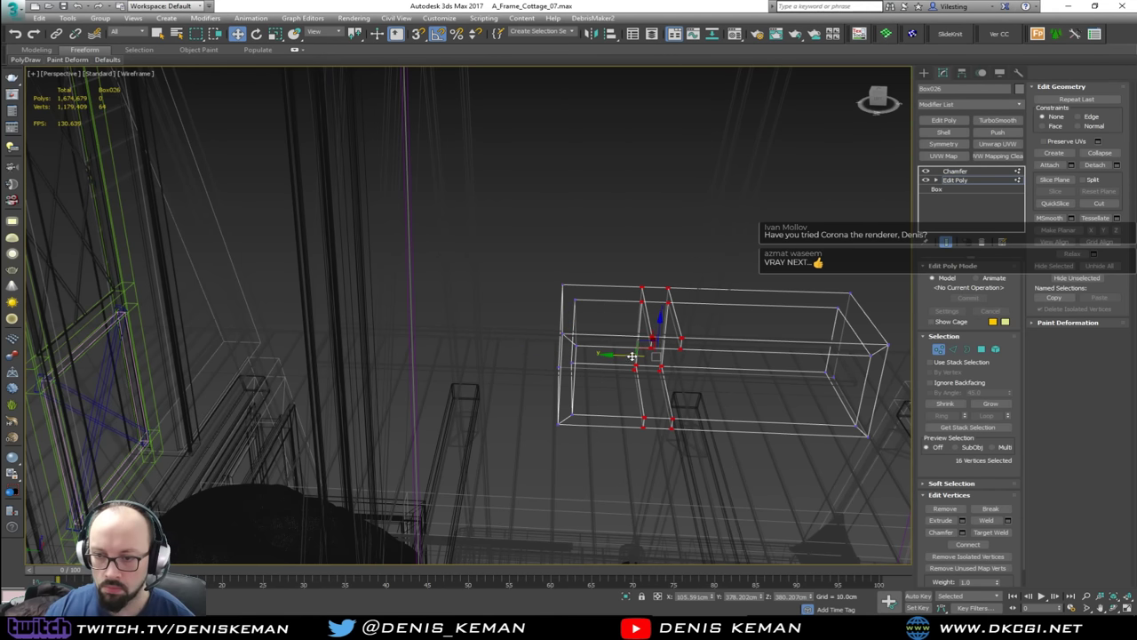
{"action": "left_click_drag", "start_coordinate": [632, 355], "coordinate": [692, 358]}
{"action": "mouse_move", "coordinate": [621, 386]}
{"action": "middle_mouse_down", "text": "alt"}
{"action": "mouse_move", "coordinate": [660, 391]}
{"action": "mouse_move", "coordinate": [604, 370]}
{"action": "middle_mouse_up", "text": "alt"}
{"action": "key", "text": "F3"}
{"action": "key", "text": "1"}
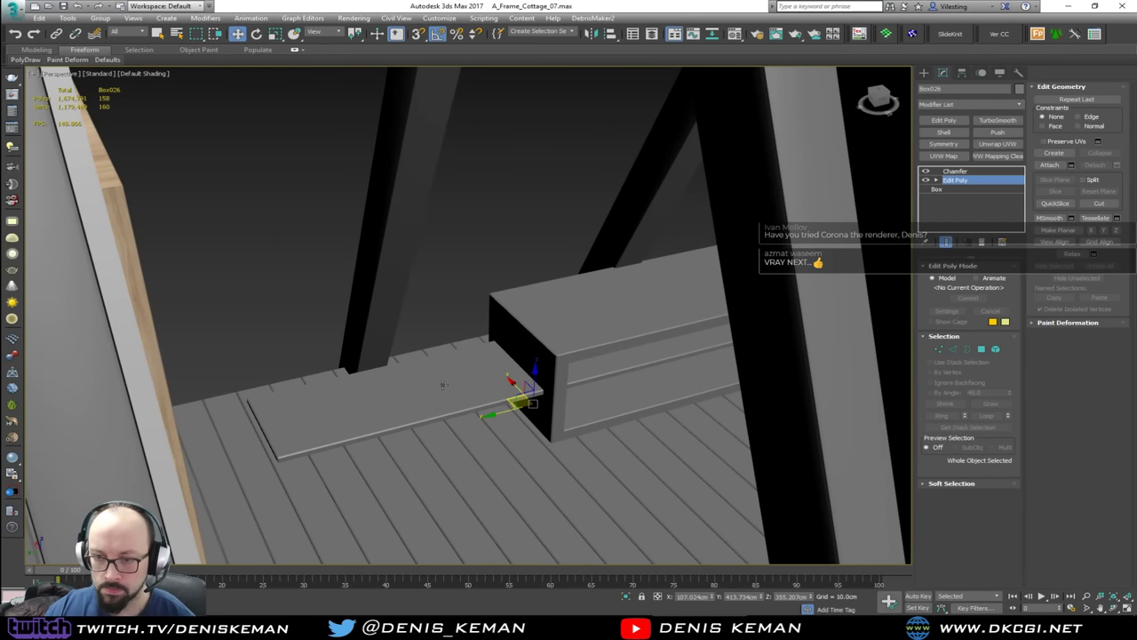
Step: Move one end's vertices and the adjacent middle vertices of the inner shelf board inward along Y in its Edit Poly modifier, using wireframe
{"action": "left_click", "coordinate": [434, 384]}
{"action": "left_click", "coordinate": [957, 179]}
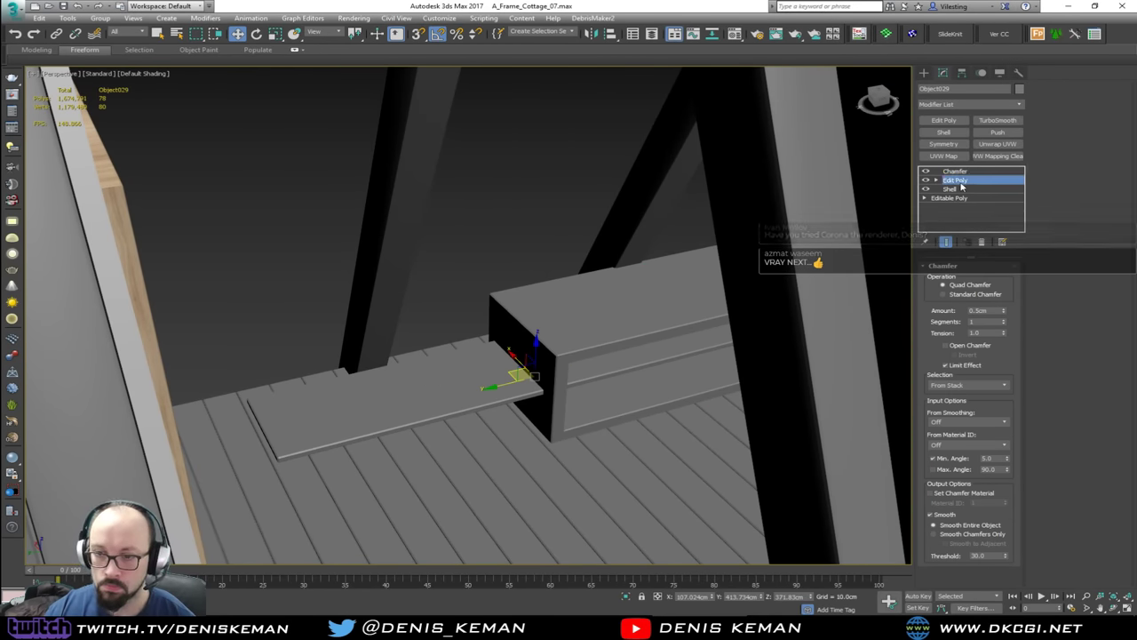
{"action": "key", "text": "1"}
{"action": "key", "text": "F3"}
{"action": "middle_click_drag", "start_coordinate": [369, 384], "coordinate": [349, 379], "text": "alt"}
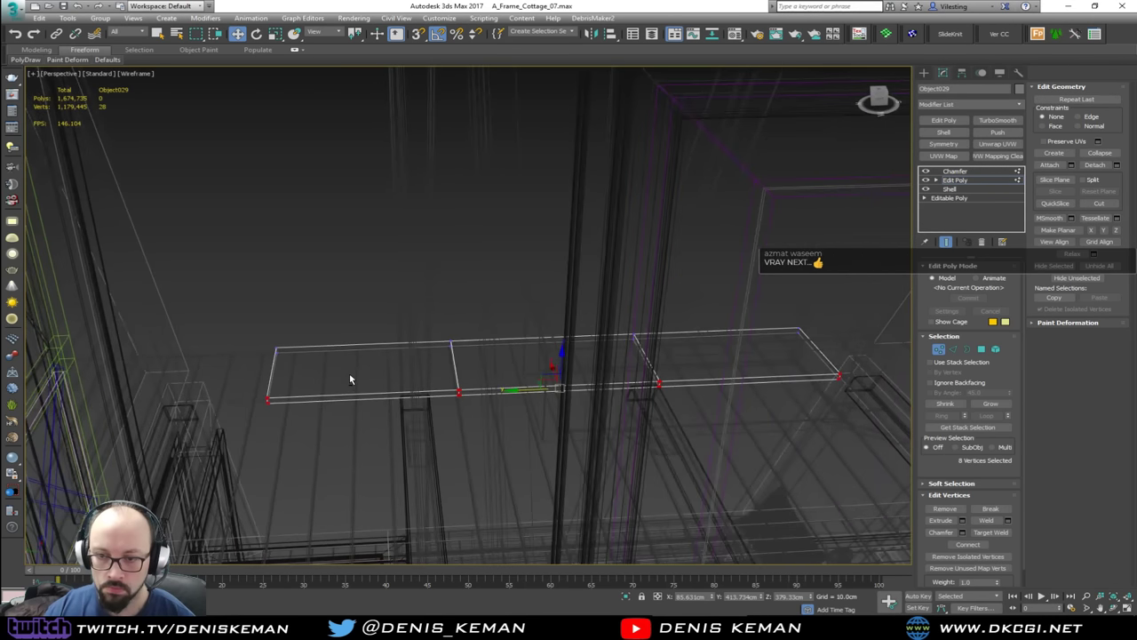
{"action": "left_click_drag", "start_coordinate": [522, 461], "coordinate": [522, 458]}
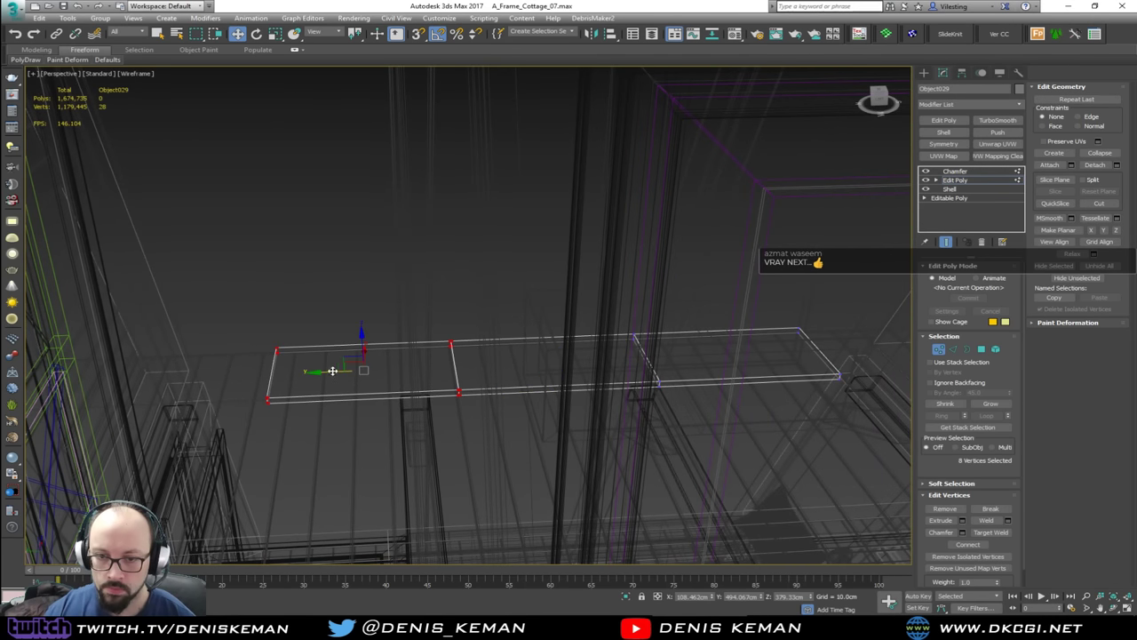
{"action": "left_click_drag", "start_coordinate": [333, 371], "coordinate": [502, 368]}
Step: Move the inner shelf board's end vertices further inward to match the shortened shelf unit
{"action": "scroll", "coordinate": [533, 375], "scroll_direction": "up", "scroll_amount": 4}
{"action": "middle_click_drag", "start_coordinate": [533, 376], "coordinate": [513, 376]}
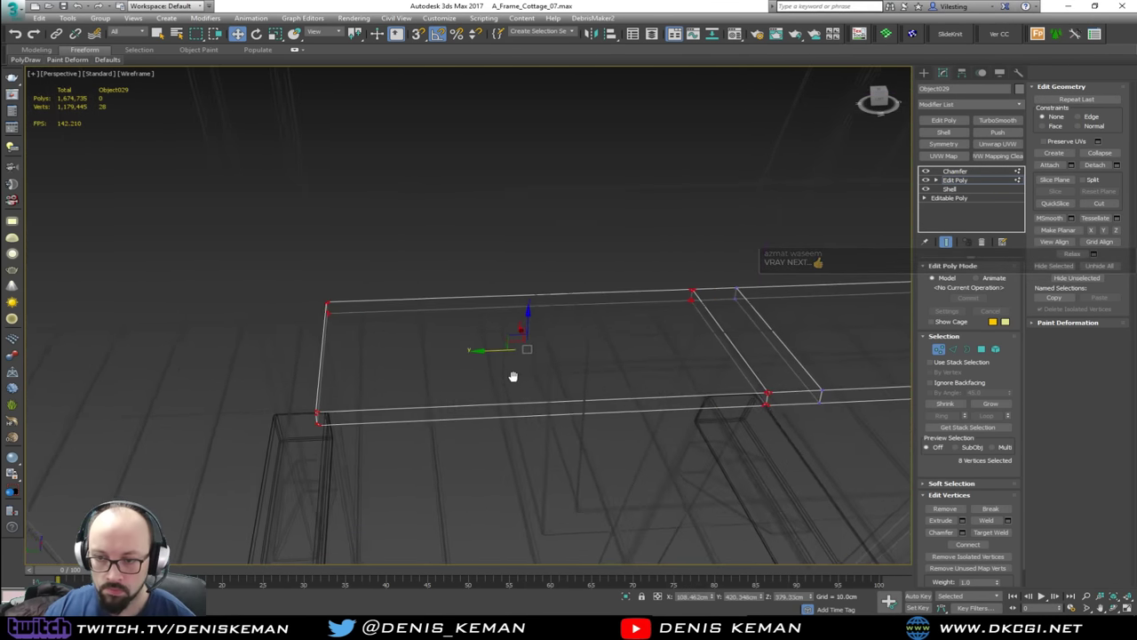
{"action": "scroll", "coordinate": [512, 376], "scroll_direction": "down", "scroll_amount": 3}
{"action": "left_click_drag", "start_coordinate": [203, 266], "coordinate": [347, 444]}
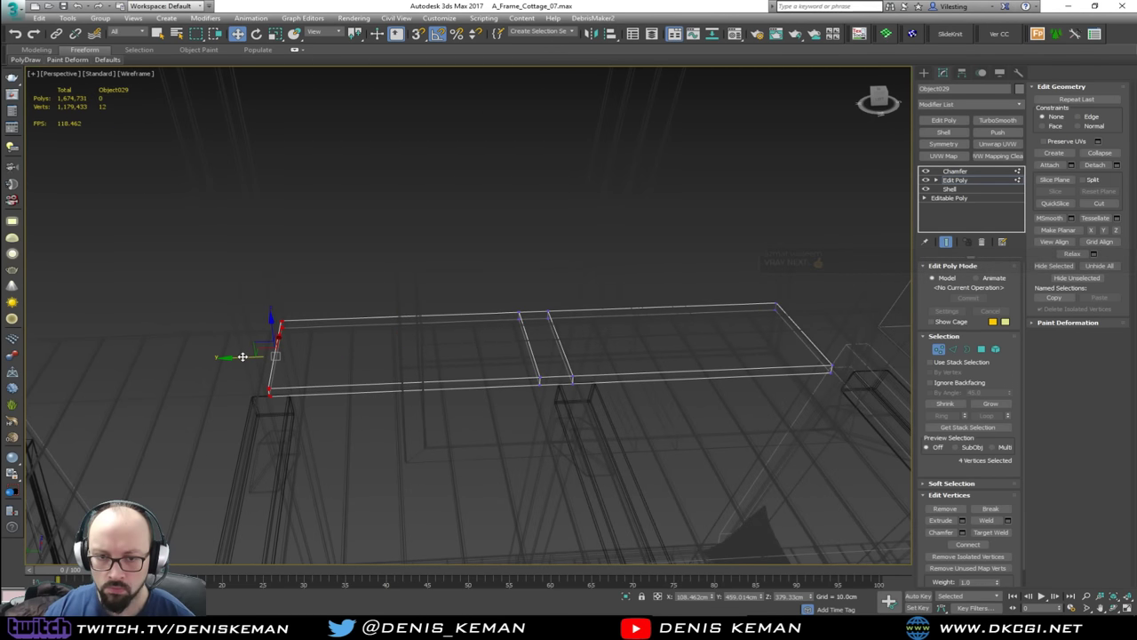
{"action": "left_click_drag", "start_coordinate": [243, 356], "coordinate": [388, 361]}
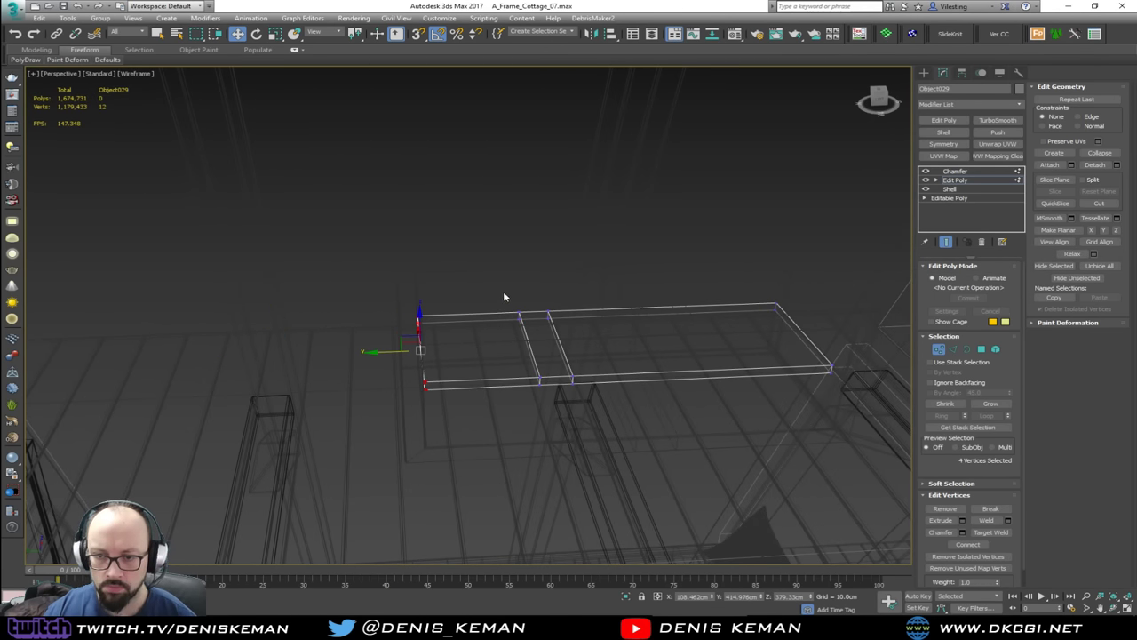
Step: Shift the inner shelf board's middle vertices toward its centre, return to shaded display, leave vertex editing and clear the selection
{"action": "left_click_drag", "start_coordinate": [503, 297], "coordinate": [630, 414]}
{"action": "left_click_drag", "start_coordinate": [520, 350], "coordinate": [578, 350]}
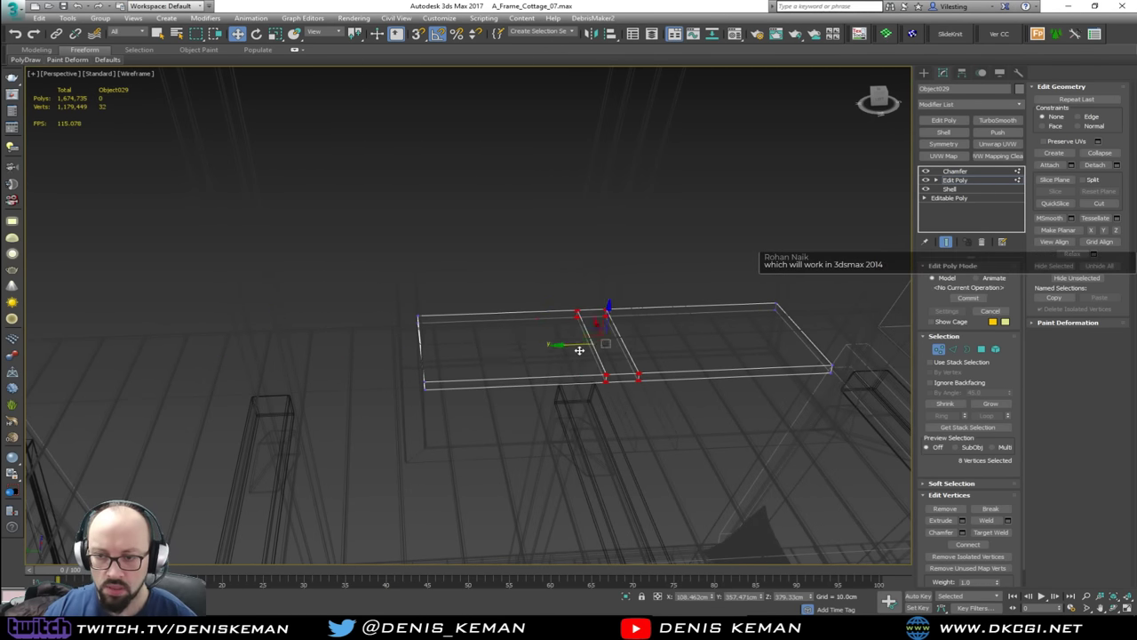
{"action": "key", "text": "F3"}
{"action": "mouse_move", "coordinate": [578, 350]}
{"action": "middle_mouse_down", "text": "alt"}
{"action": "mouse_move", "coordinate": [578, 399]}
{"action": "mouse_move", "coordinate": [598, 379]}
{"action": "middle_mouse_up", "text": "alt"}
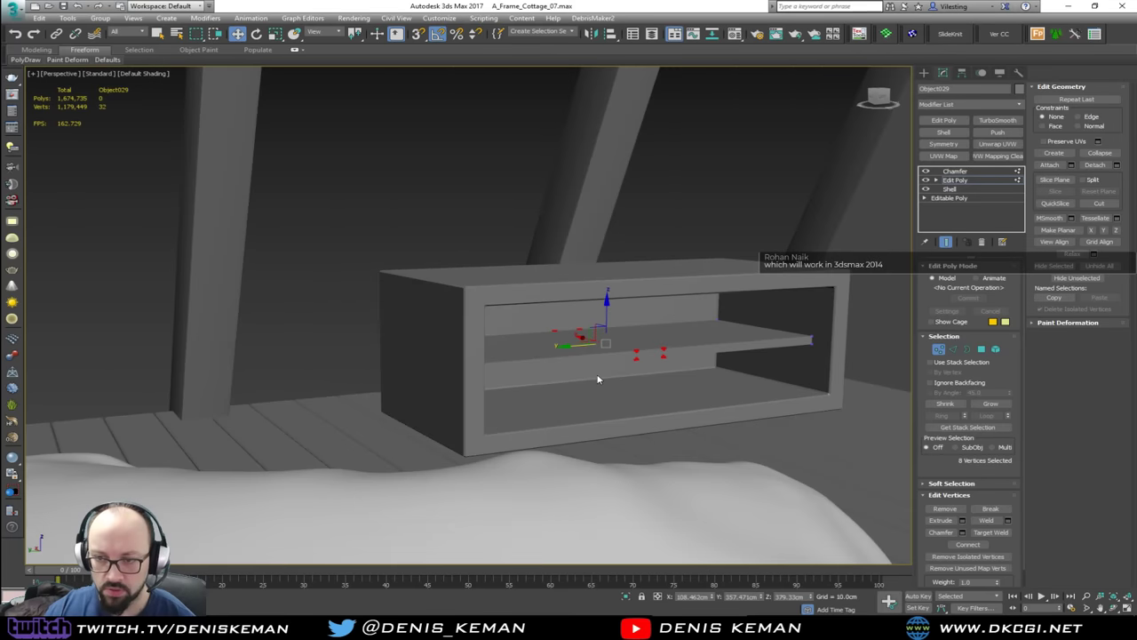
{"action": "left_click", "coordinate": [937, 349]}
{"action": "left_click", "coordinate": [450, 184]}
{"action": "scroll", "coordinate": [554, 344], "scroll_direction": "down", "scroll_amount": 4}
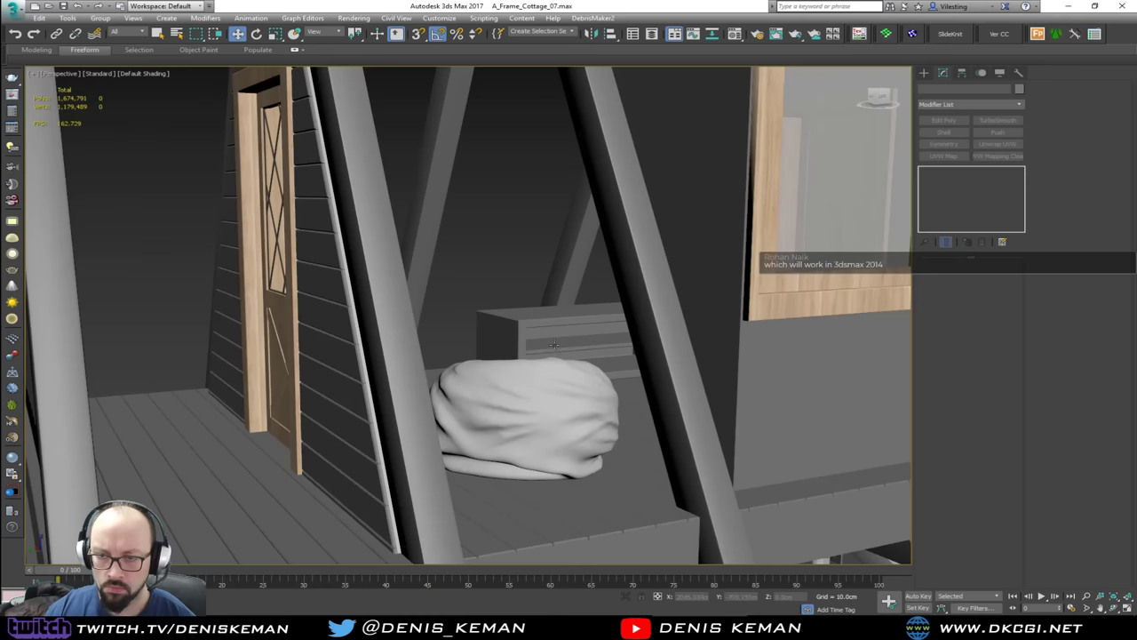
{"action": "middle_click_drag", "start_coordinate": [554, 345], "coordinate": [609, 372], "text": "alt"}
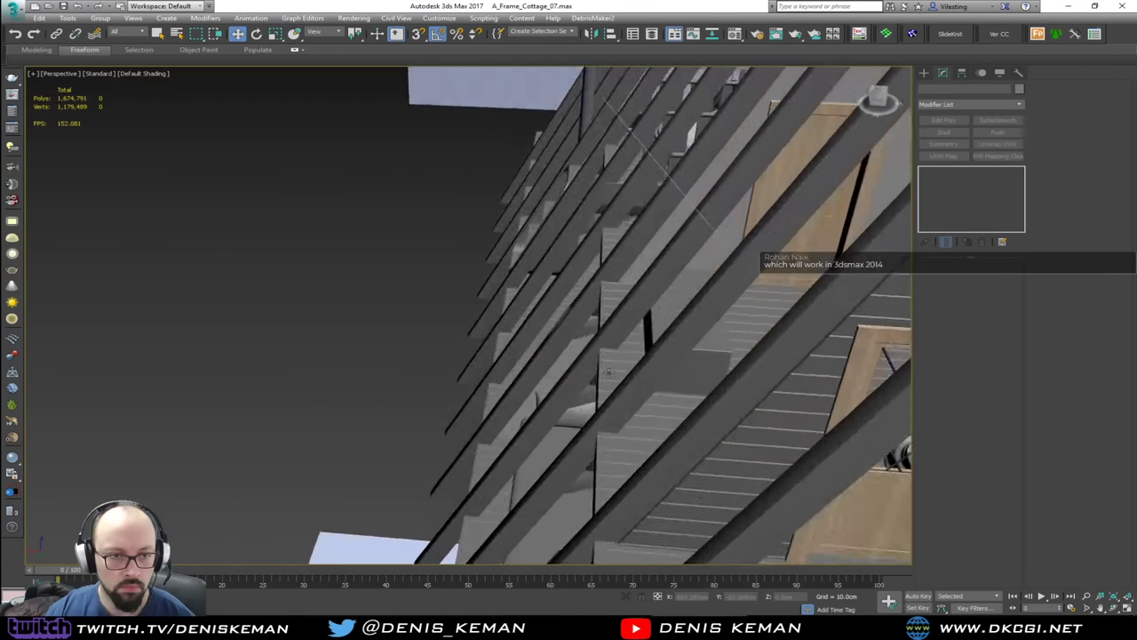
Step: Step back through the recent view changes until the loft bedroom and its shelf unit are in view again
{"action": "key", "text": "shift+z"}
{"action": "key", "text": "shift+z"}
{"action": "key", "text": "shift+z"}
{"action": "key", "text": "shift+z"}
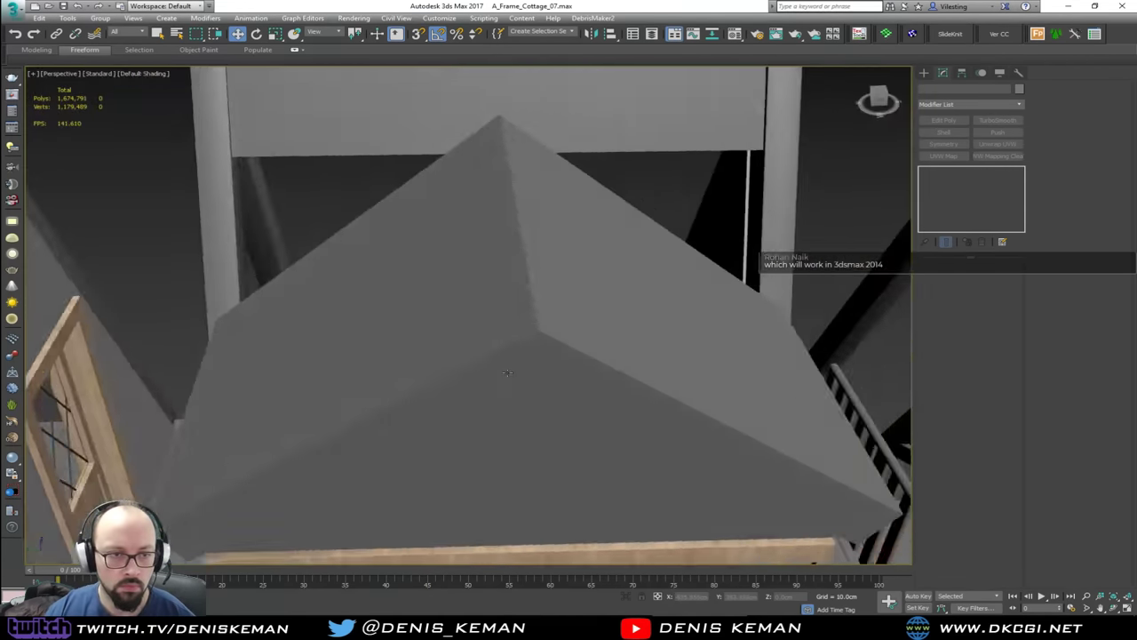
{"action": "key", "text": "shift+z"}
{"action": "key", "text": "shift+z"}
{"action": "key", "text": "shift+z"}
{"action": "key", "text": "shift+z"}
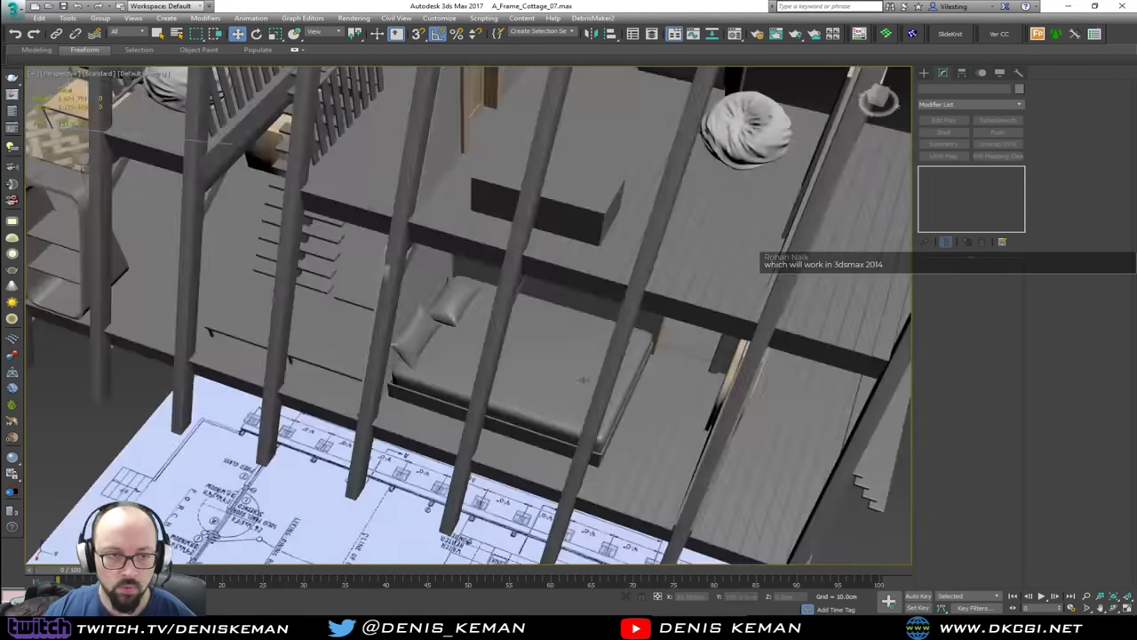
{"action": "key", "text": "shift+z"}
{"action": "key", "text": "shift+z"}
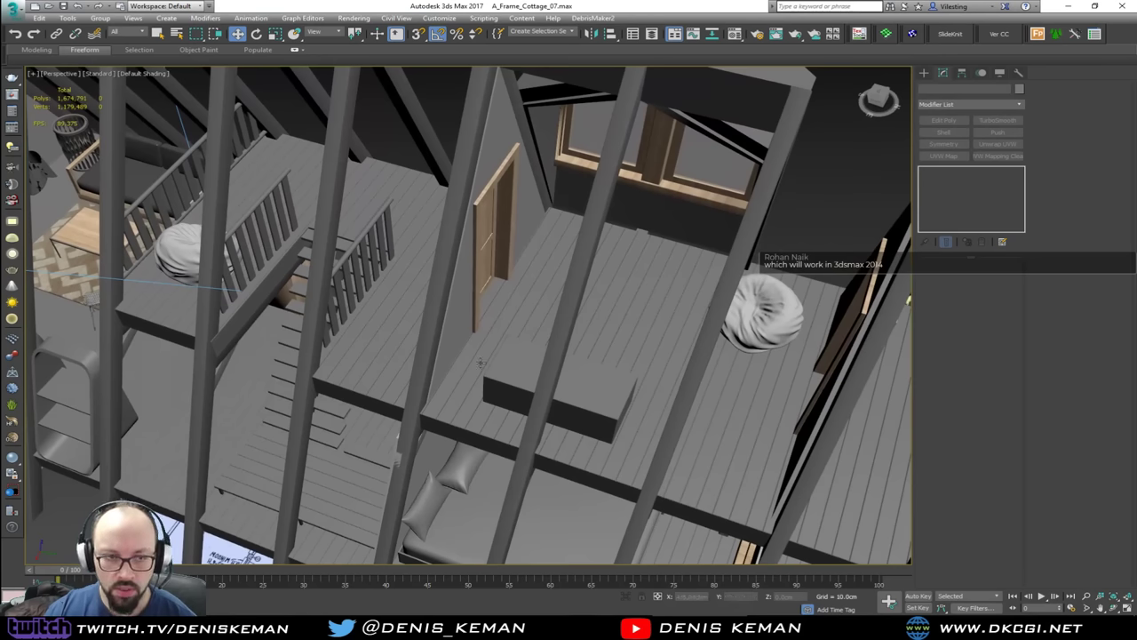
Step: Examine the shelf unit's placement in front of the dormer window from several angles, ending with nothing selected
{"action": "left_click", "coordinate": [578, 386]}
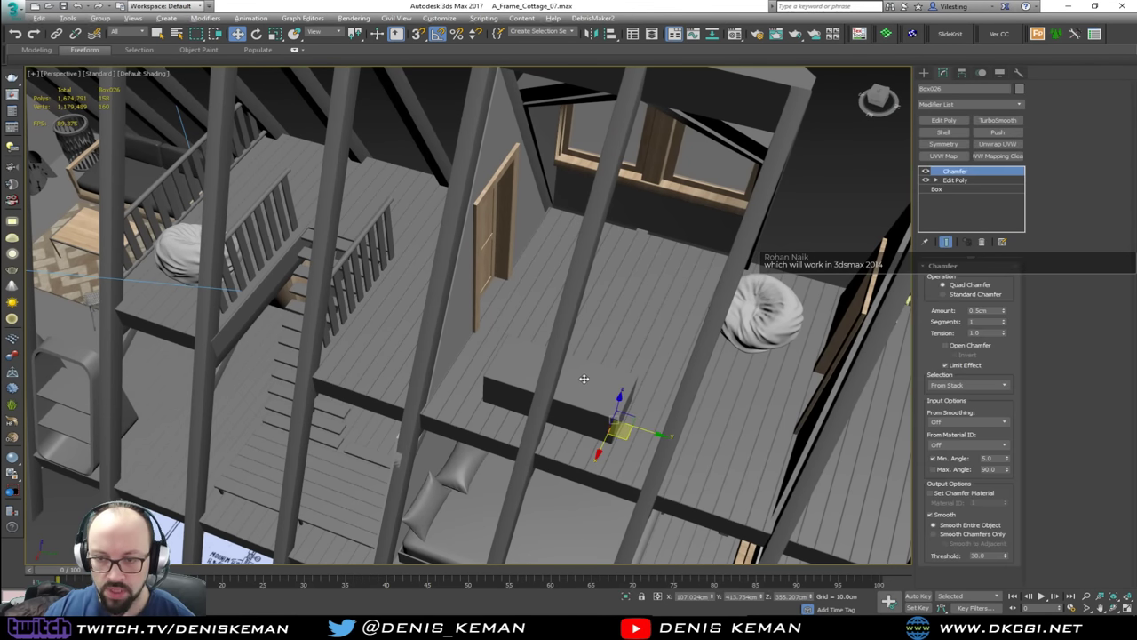
{"action": "middle_click_drag", "start_coordinate": [583, 378], "coordinate": [395, 379], "text": "alt"}
{"action": "key", "text": "shift+z"}
{"action": "key", "text": "shift+z"}
{"action": "key", "text": "shift+z"}
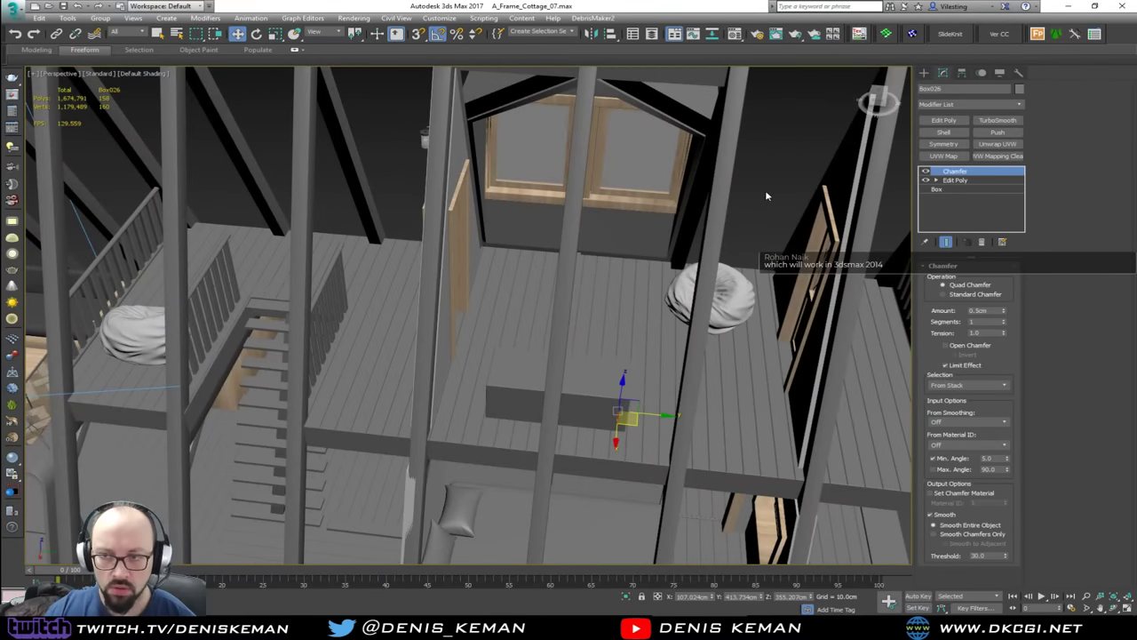
{"action": "left_click", "coordinate": [768, 195]}
{"action": "middle_click_drag", "start_coordinate": [767, 195], "coordinate": [368, 411], "text": "alt"}
{"action": "middle_click_drag", "start_coordinate": [448, 289], "coordinate": [442, 277], "text": "alt"}
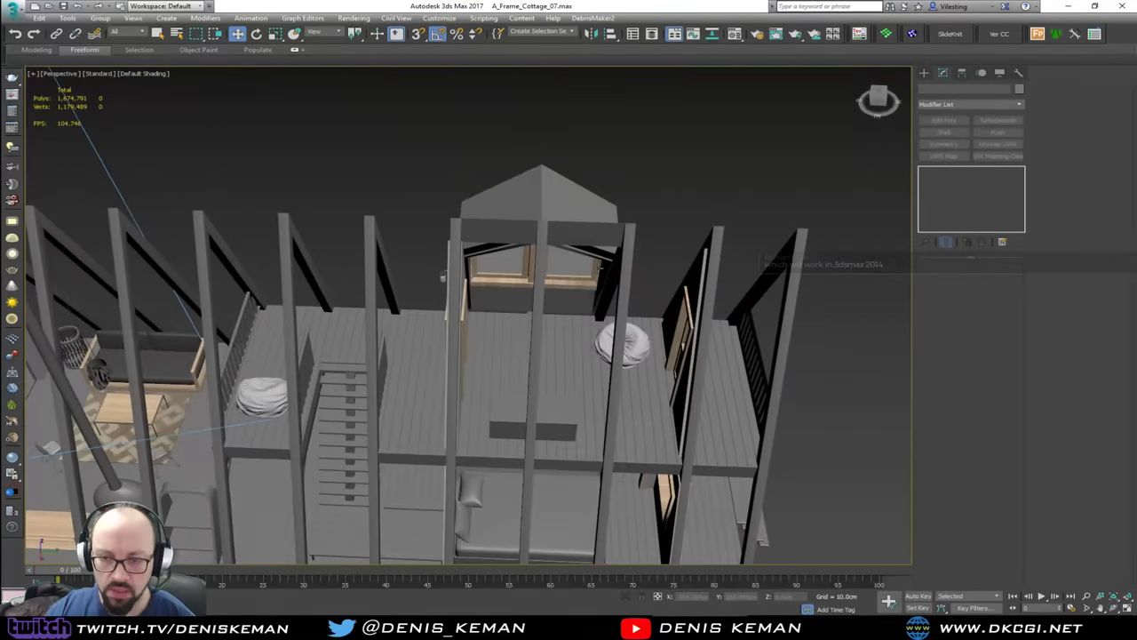
Step: Select the shelf frame with its inner board and move both along Y toward the bedroom door wall, then clear the selection
{"action": "scroll", "coordinate": [535, 437], "scroll_direction": "up", "scroll_amount": 10}
{"action": "key", "text": "F3"}
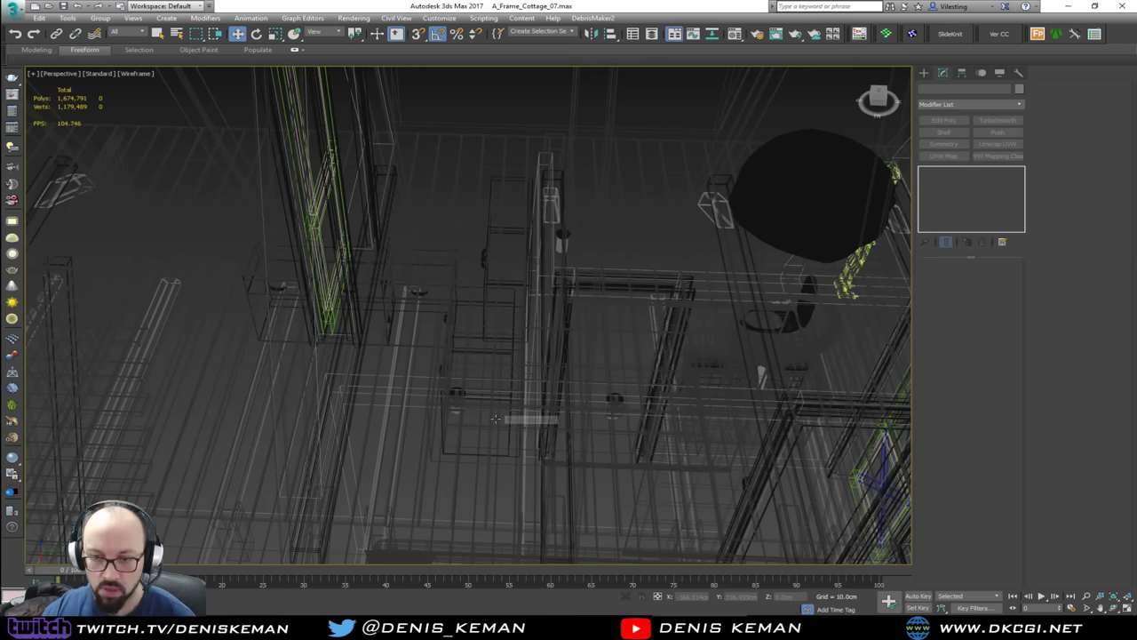
{"action": "mouse_move", "coordinate": [495, 418]}
{"action": "middle_mouse_down", "text": "alt"}
{"action": "mouse_move", "coordinate": [449, 404]}
{"action": "mouse_move", "coordinate": [330, 406]}
{"action": "mouse_move", "coordinate": [340, 380]}
{"action": "middle_mouse_up", "text": "alt"}
{"action": "key", "text": "F3"}
{"action": "left_click", "coordinate": [497, 406]}
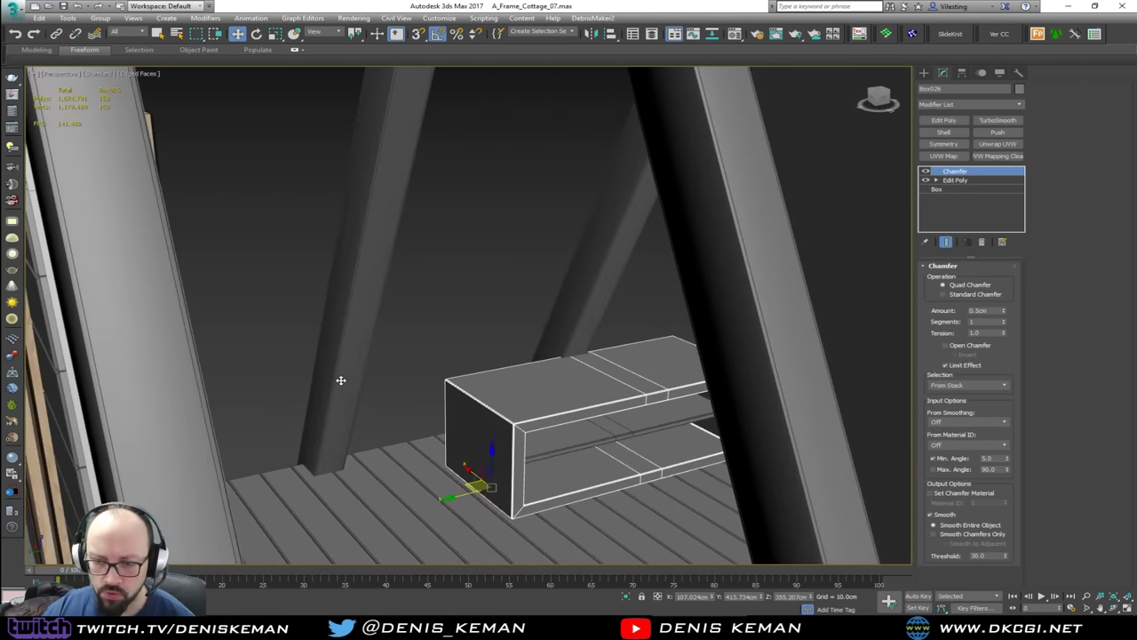
{"action": "left_click", "coordinate": [568, 440], "text": "ctrl"}
{"action": "middle_click_drag", "start_coordinate": [571, 430], "coordinate": [669, 440], "text": "alt"}
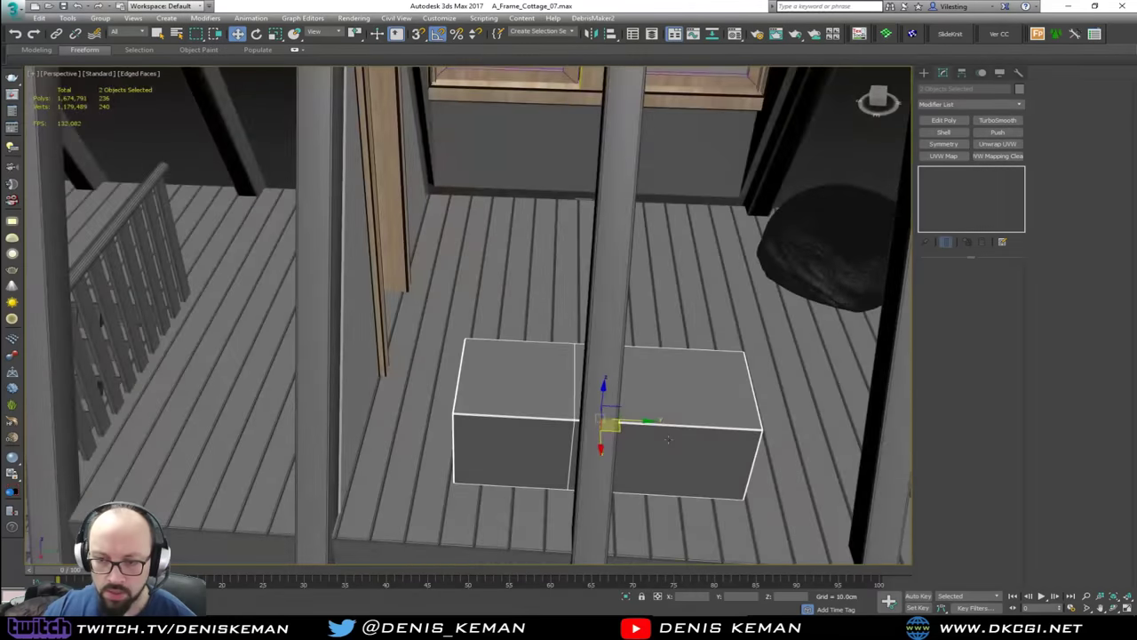
{"action": "left_click_drag", "start_coordinate": [632, 421], "coordinate": [539, 421]}
{"action": "middle_click_drag", "start_coordinate": [538, 421], "coordinate": [528, 378], "text": "alt"}
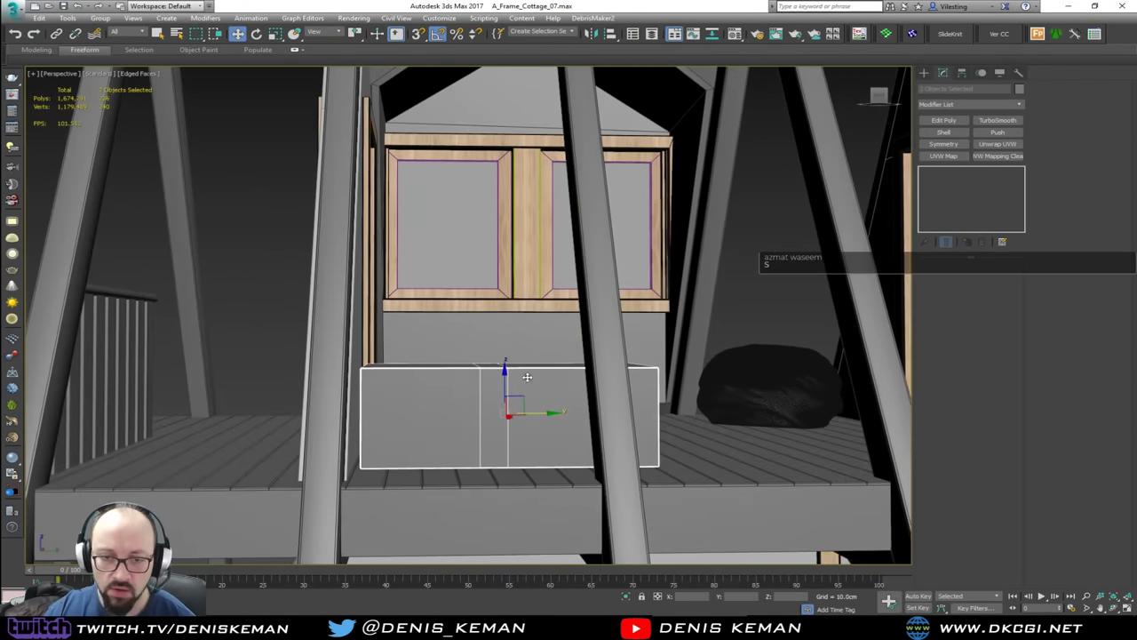
{"action": "left_click", "coordinate": [268, 350]}
Step: Nudge the shelf frame and inner board together slightly inward along X on the loft floor, then deselect everything
{"action": "middle_click_drag", "start_coordinate": [321, 357], "coordinate": [457, 361], "text": "alt"}
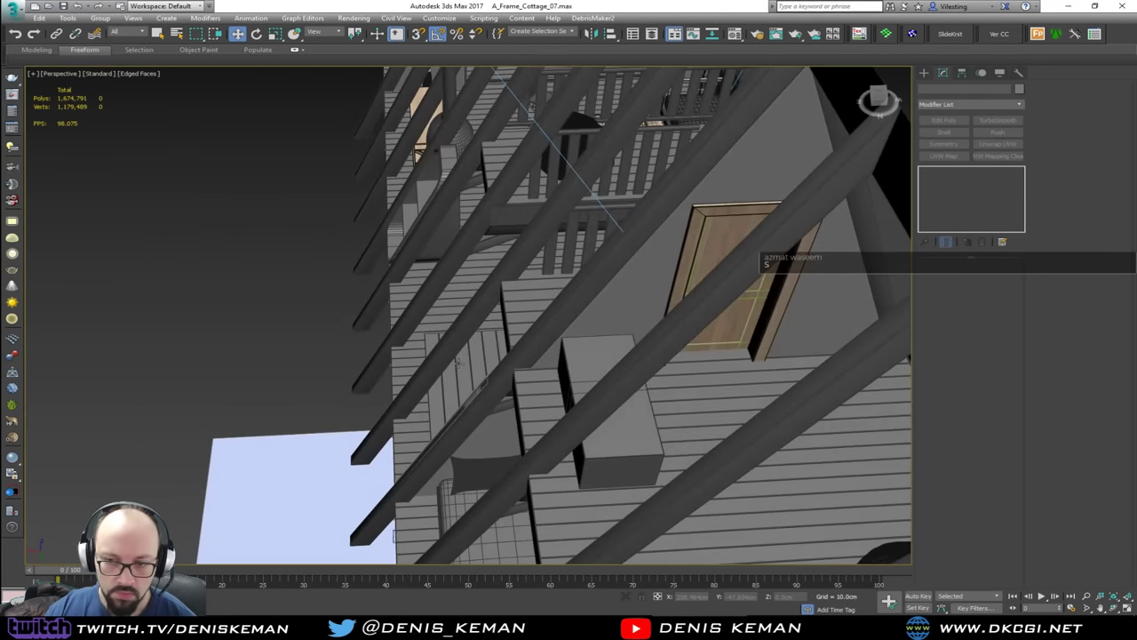
{"action": "scroll", "coordinate": [632, 443], "scroll_direction": "up", "scroll_amount": 5}
{"action": "middle_click_drag", "start_coordinate": [622, 451], "coordinate": [559, 441], "text": "alt"}
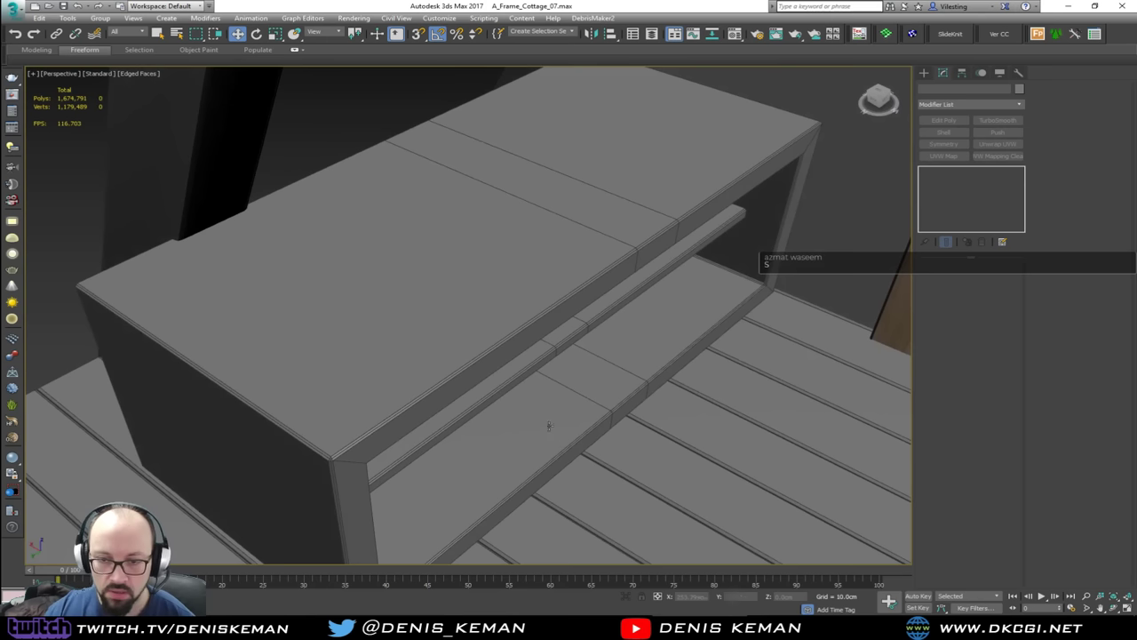
{"action": "left_click", "coordinate": [498, 381]}
{"action": "left_click", "coordinate": [469, 295], "text": "ctrl"}
{"action": "left_click_drag", "start_coordinate": [469, 274], "coordinate": [485, 280]}
{"action": "scroll", "coordinate": [508, 318], "scroll_direction": "down", "scroll_amount": 4}
{"action": "middle_click_drag", "start_coordinate": [512, 325], "coordinate": [540, 339], "text": "alt"}
{"action": "scroll", "coordinate": [551, 325], "scroll_direction": "up", "scroll_amount": 4}
{"action": "scroll", "coordinate": [512, 322], "scroll_direction": "down", "scroll_amount": 3}
{"action": "scroll", "coordinate": [540, 340], "scroll_direction": "down", "scroll_amount": 8}
{"action": "left_click", "coordinate": [214, 531]}
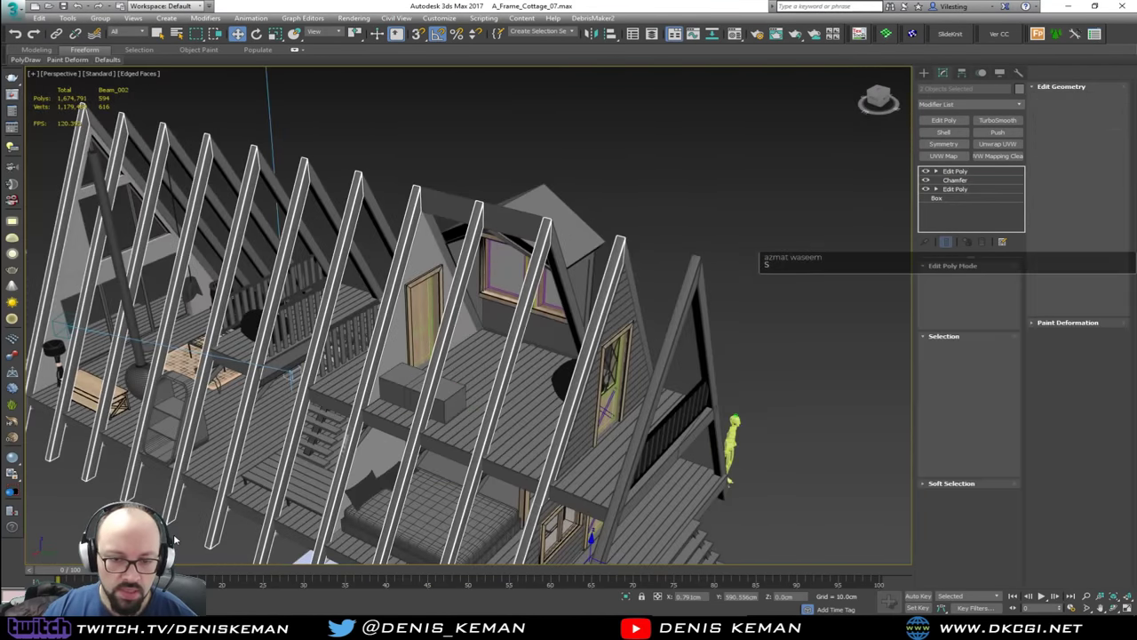
{"action": "left_click", "coordinate": [175, 540]}
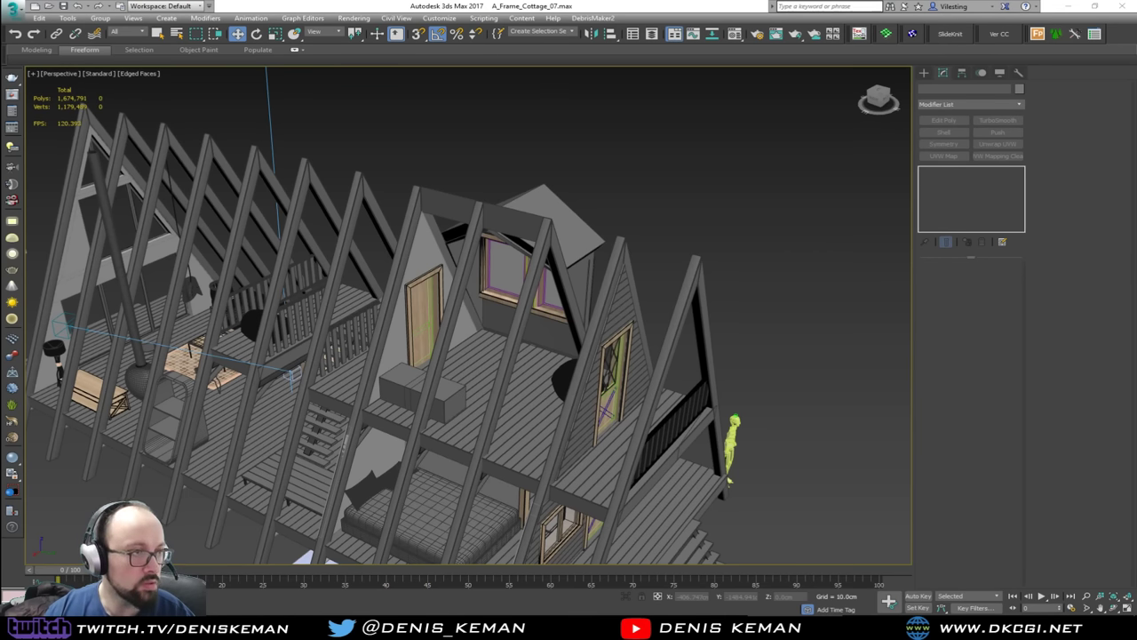
Step: Switch to Discord, review the desk and lamp references in the streaming_related channel, and move its window off the scene
{"action": "left_click_drag", "start_coordinate": [0, 103], "coordinate": [655, 99]}
{"action": "scroll", "coordinate": [761, 280], "scroll_direction": "up", "scroll_amount": 4}
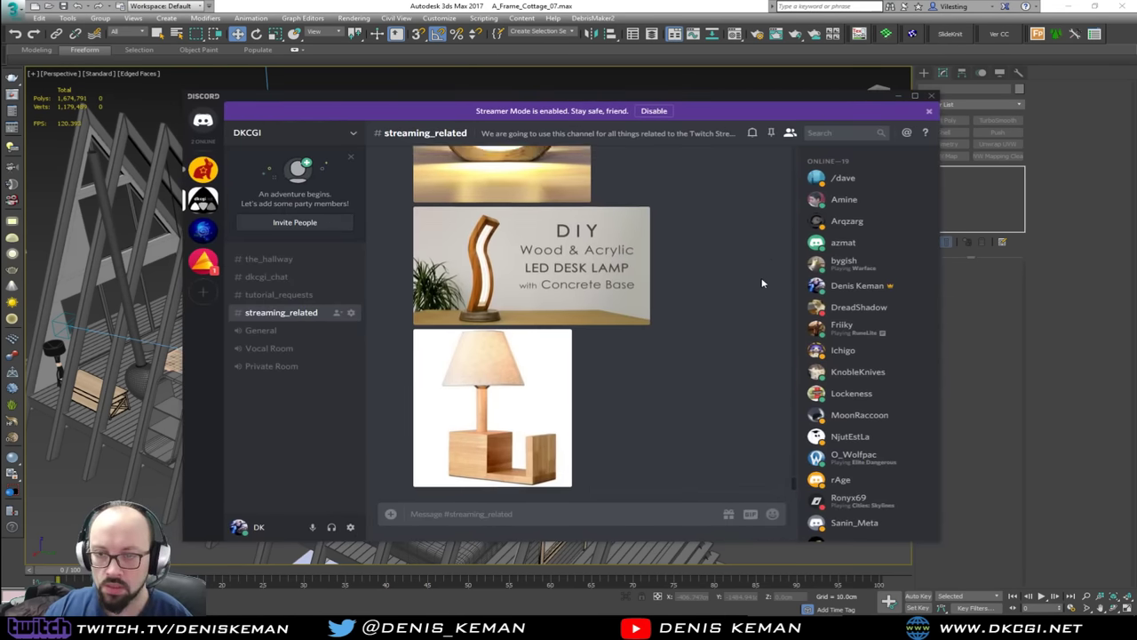
{"action": "scroll", "coordinate": [760, 283], "scroll_direction": "up", "scroll_amount": 3}
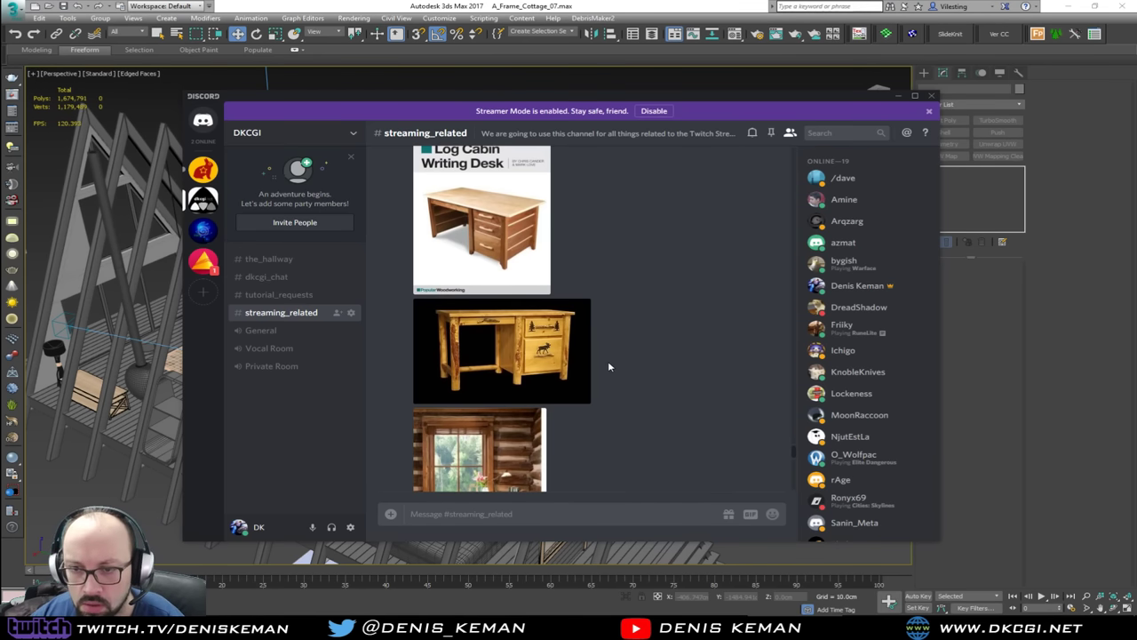
{"action": "scroll", "coordinate": [608, 365], "scroll_direction": "up", "scroll_amount": 3}
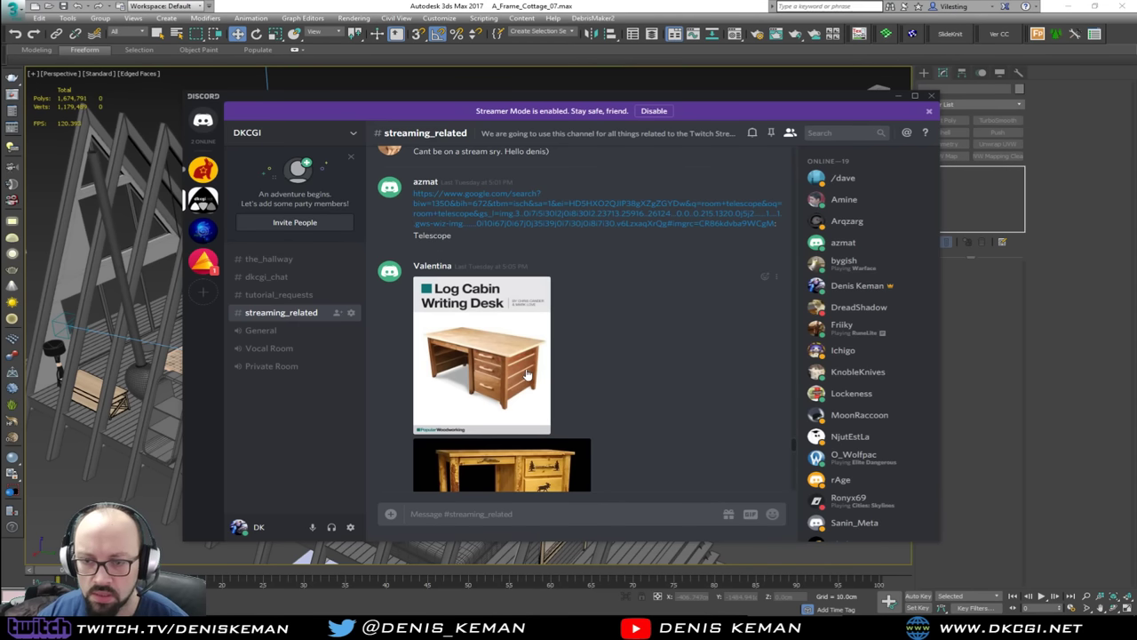
{"action": "scroll", "coordinate": [605, 431], "scroll_direction": "down", "scroll_amount": 4}
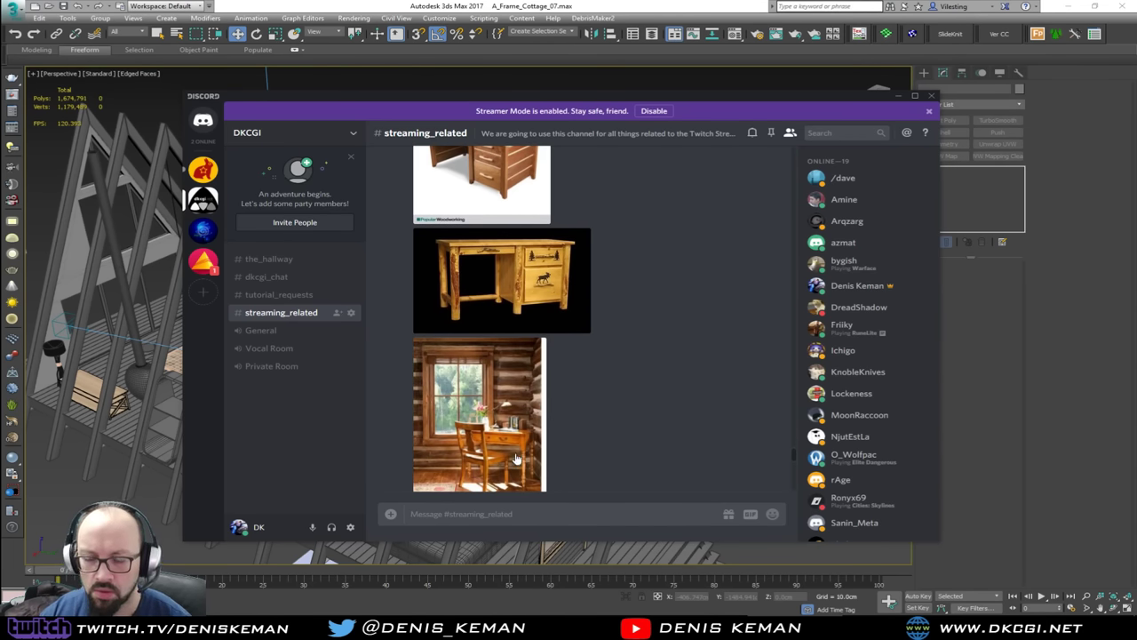
{"action": "left_click_drag", "start_coordinate": [654, 440], "coordinate": [423, 128]}
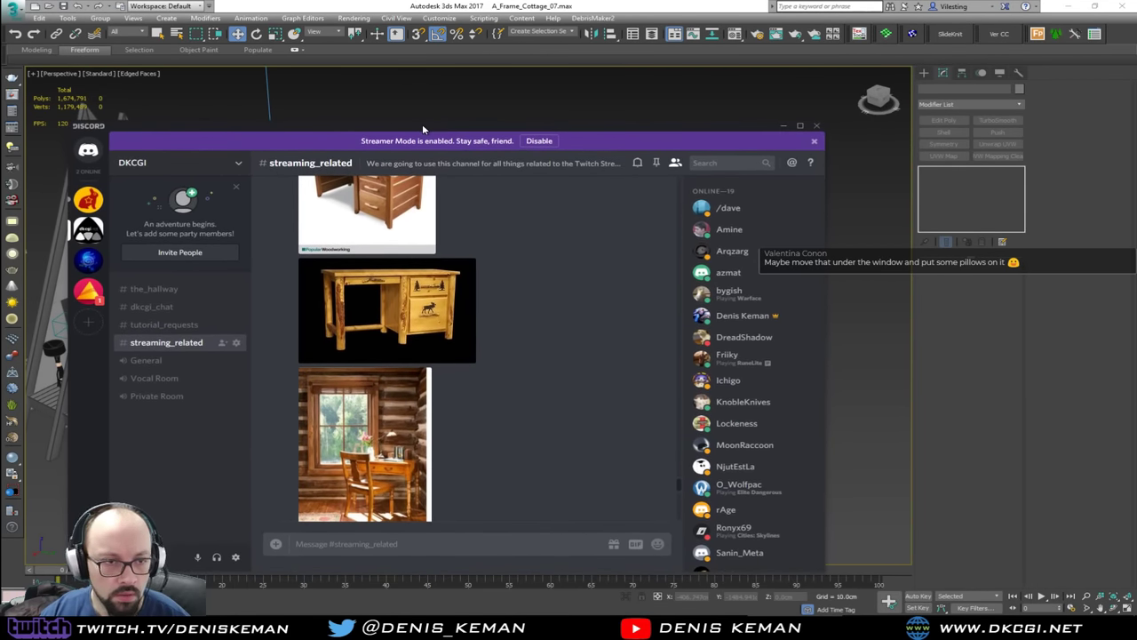
{"action": "left_click_drag", "start_coordinate": [423, 129], "coordinate": [0, 87]}
Step: Select the shelf frame and inner board together and move them from the loft floor's outer edge toward the dormer window
{"action": "middle_click_drag", "start_coordinate": [513, 342], "coordinate": [533, 351], "text": "alt"}
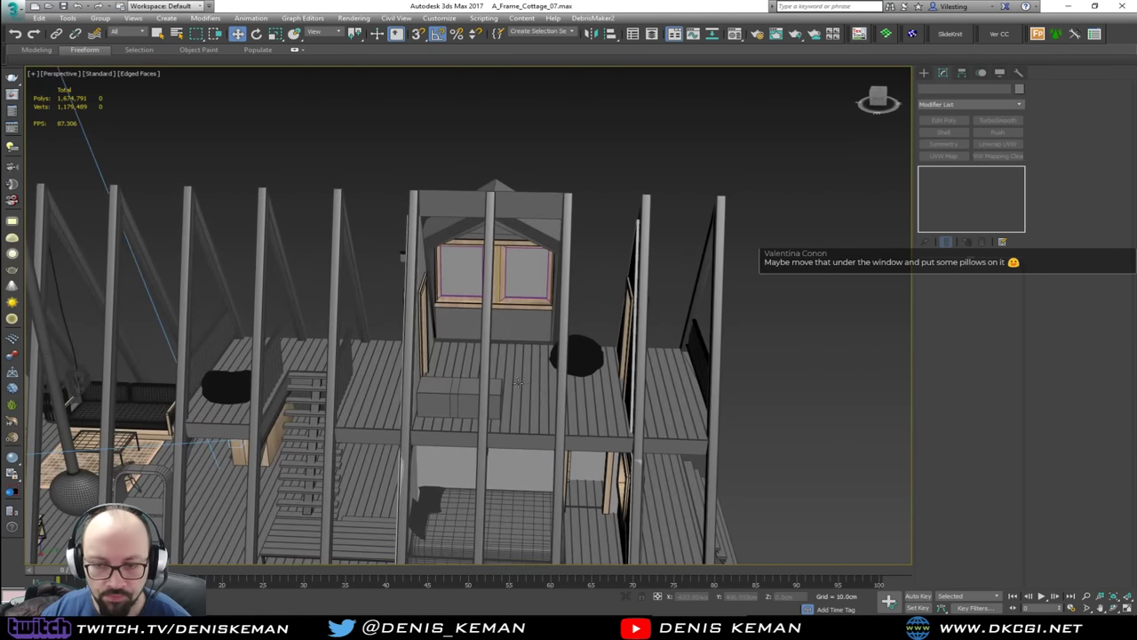
{"action": "scroll", "coordinate": [518, 382], "scroll_direction": "up", "scroll_amount": 5}
{"action": "left_click", "coordinate": [455, 394]}
{"action": "key", "text": "F3"}
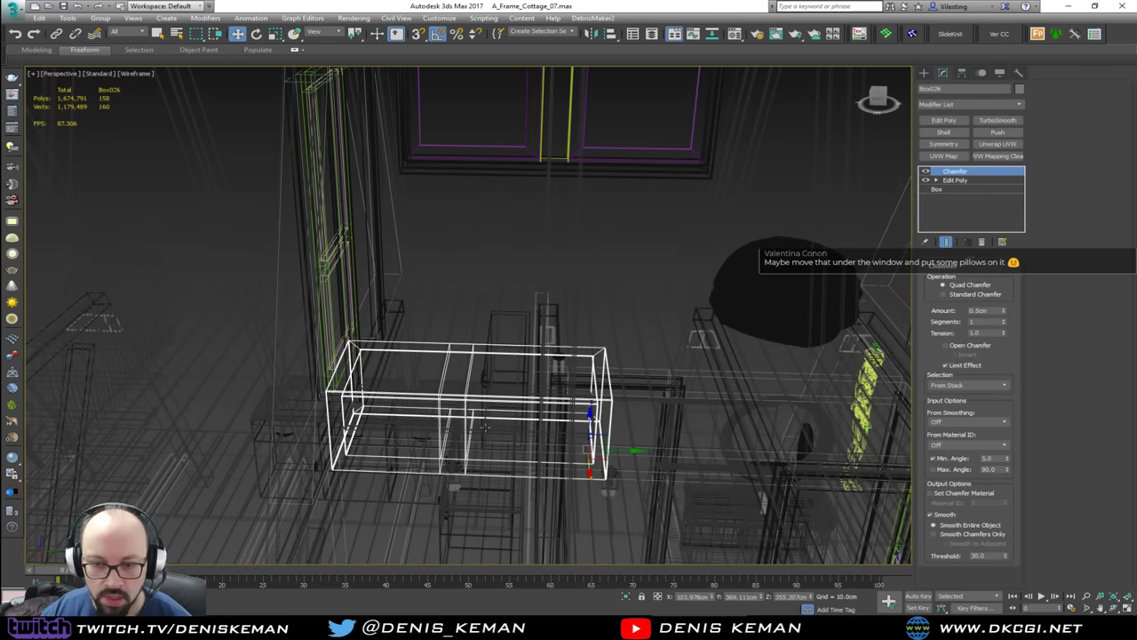
{"action": "middle_click_drag", "start_coordinate": [484, 427], "coordinate": [331, 417], "text": "alt"}
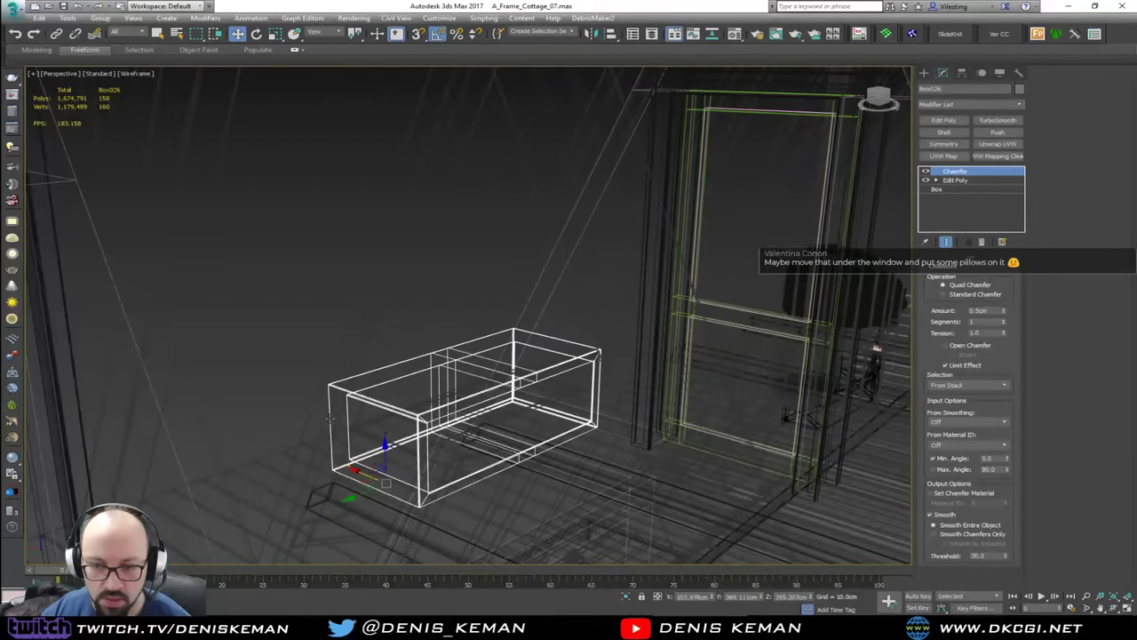
{"action": "left_click", "coordinate": [471, 434], "text": "ctrl"}
{"action": "mouse_move", "coordinate": [471, 434]}
{"action": "middle_mouse_down", "text": "alt"}
{"action": "mouse_move", "coordinate": [762, 365]}
{"action": "mouse_move", "coordinate": [782, 371]}
{"action": "middle_mouse_up", "text": "alt"}
{"action": "middle_click_drag", "start_coordinate": [561, 373], "coordinate": [548, 432]}
{"action": "key", "text": "F3"}
{"action": "left_click_drag", "start_coordinate": [473, 478], "coordinate": [641, 360]}
Step: Rotate the shelf unit 180° about Z and place it under the dormer window in the corner beside the door wall
{"action": "key", "text": "e"}
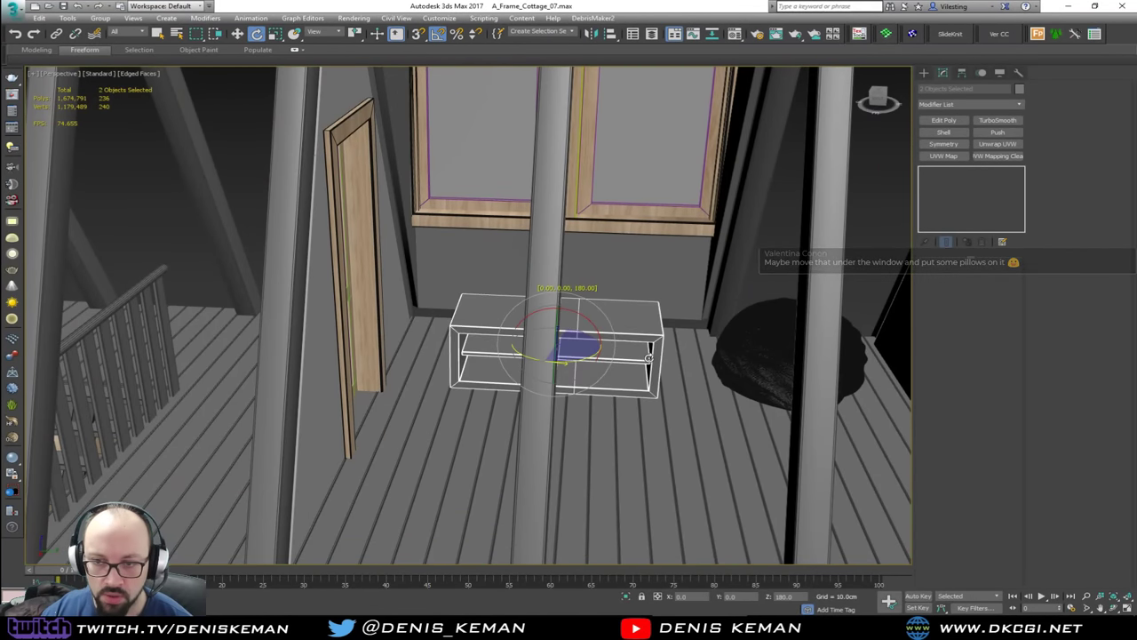
{"action": "middle_click_drag", "start_coordinate": [614, 352], "coordinate": [574, 360], "text": "alt"}
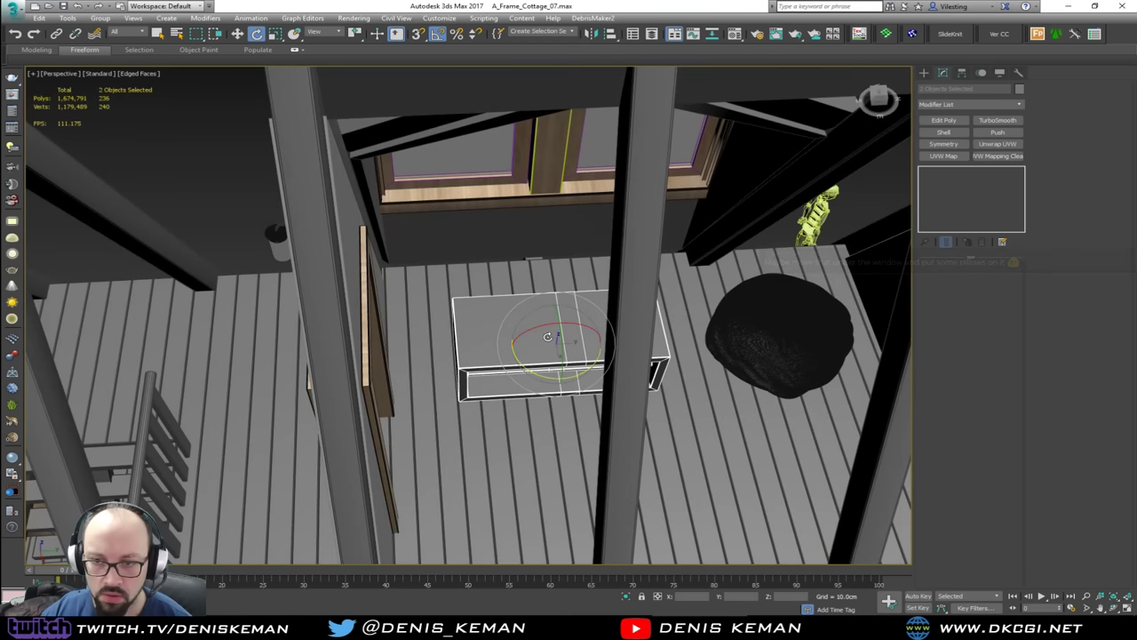
{"action": "key", "text": "w"}
{"action": "left_click_drag", "start_coordinate": [568, 351], "coordinate": [501, 310]}
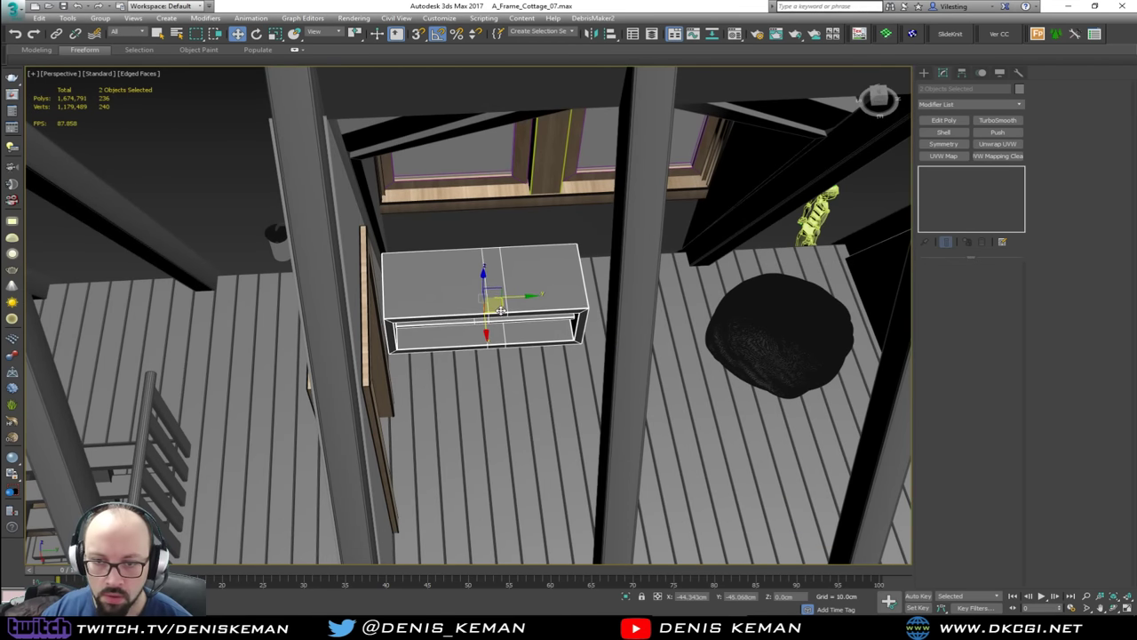
Step: Remove the two middle edge loops and their vertices from the shelf frame in its Edit Poly modifier
{"action": "key", "text": "z"}
{"action": "left_click", "coordinate": [441, 295]}
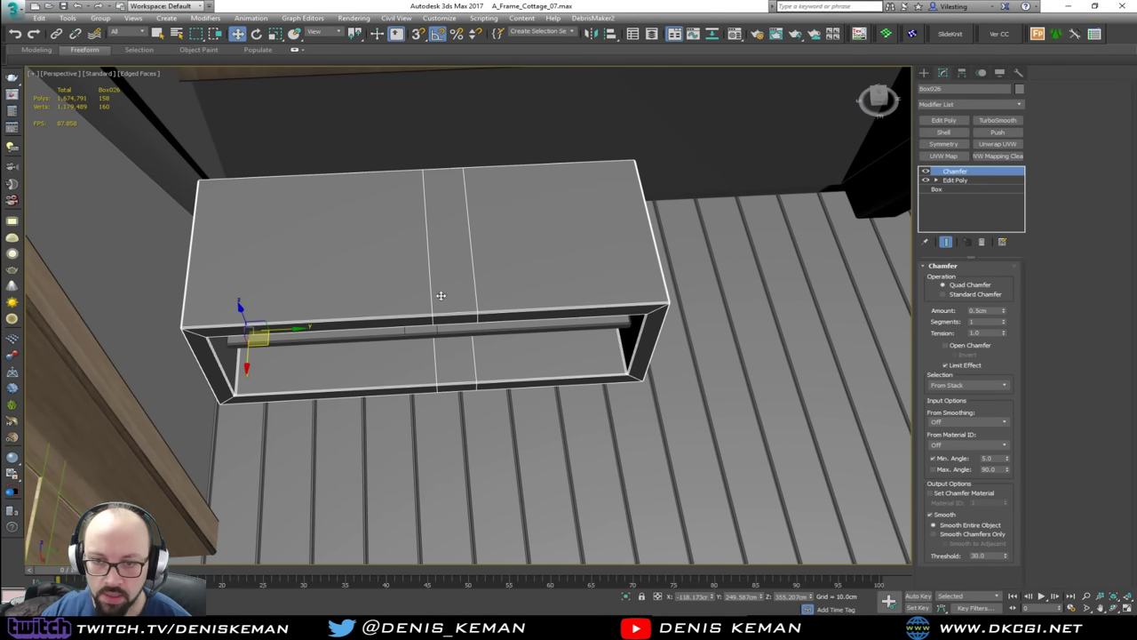
{"action": "left_click", "coordinate": [958, 181]}
{"action": "key", "text": "2"}
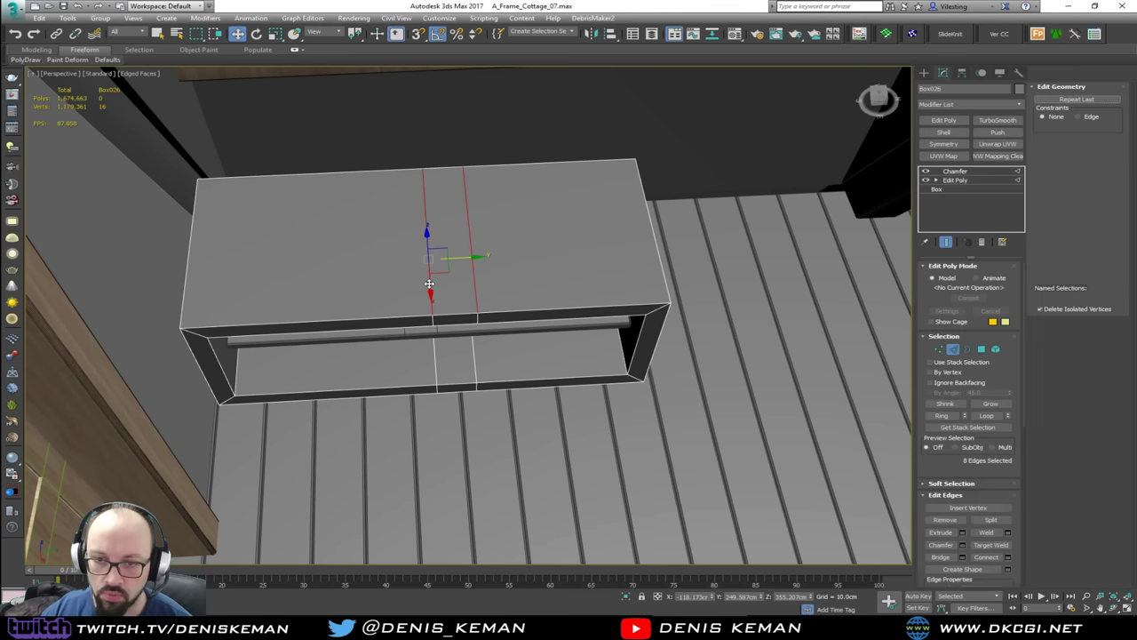
{"action": "double_click", "coordinate": [475, 295], "text": "ctrl"}
{"action": "key", "text": "ctrl+BackSpace"}
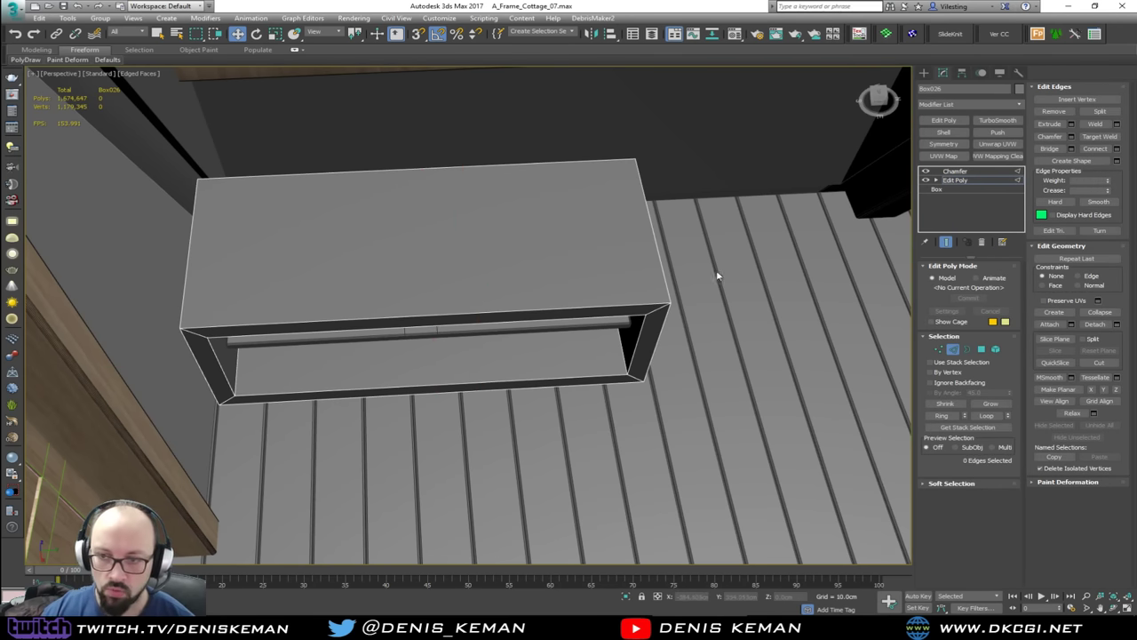
Step: Lengthen the shelf frame by moving its free end's vertices along Y toward the bean bag, then leave vertex editing
{"action": "middle_click_drag", "start_coordinate": [718, 276], "coordinate": [563, 244], "text": "alt"}
{"action": "key", "text": "1"}
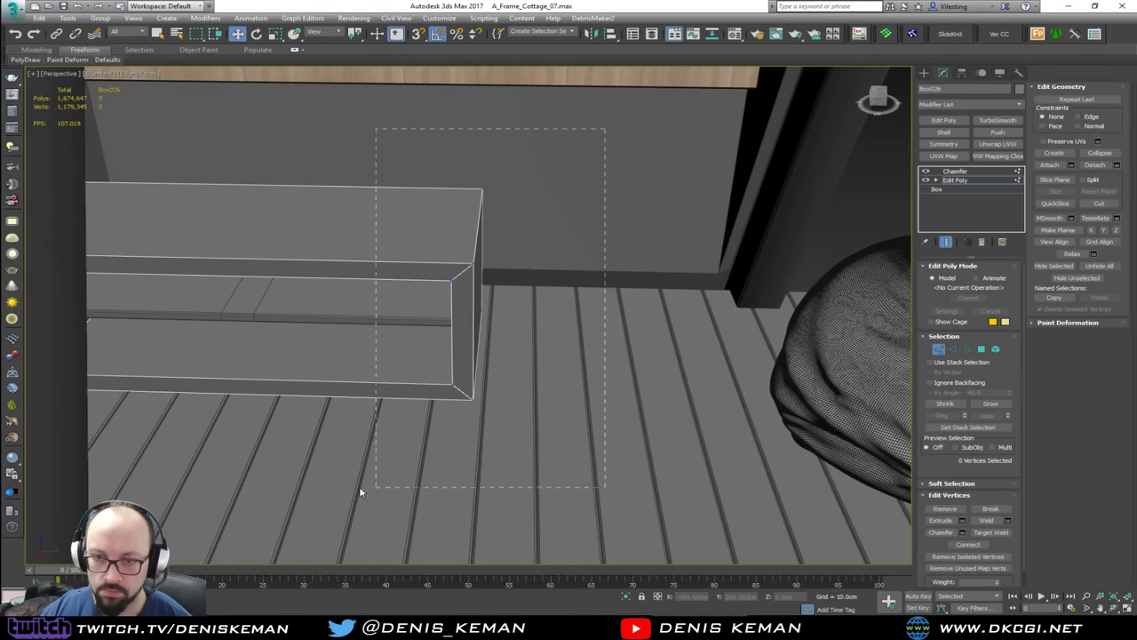
{"action": "left_click_drag", "start_coordinate": [359, 491], "coordinate": [358, 493]}
{"action": "middle_click_drag", "start_coordinate": [629, 308], "coordinate": [500, 320]}
{"action": "scroll", "coordinate": [500, 320], "scroll_direction": "down", "scroll_amount": 3}
{"action": "left_click_drag", "start_coordinate": [431, 307], "coordinate": [611, 307]}
{"action": "mouse_move", "coordinate": [611, 307]}
{"action": "middle_mouse_down", "text": "alt"}
{"action": "mouse_move", "coordinate": [632, 313]}
{"action": "mouse_move", "coordinate": [621, 335]}
{"action": "mouse_move", "coordinate": [609, 323]}
{"action": "middle_mouse_up", "text": "alt"}
{"action": "scroll", "coordinate": [632, 316], "scroll_direction": "down", "scroll_amount": 3}
{"action": "key", "text": "1"}
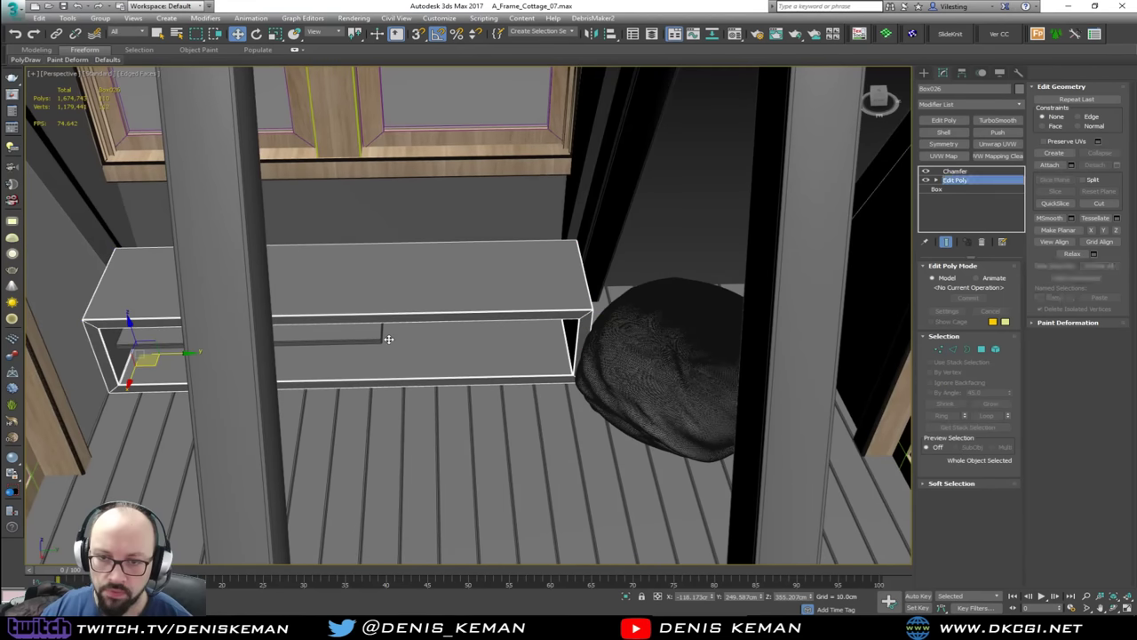
Step: Remove the two middle edge loops from the inner shelf board in its Edit Poly modifier
{"action": "left_click", "coordinate": [388, 338]}
{"action": "middle_click_drag", "start_coordinate": [388, 338], "coordinate": [497, 314], "text": "alt"}
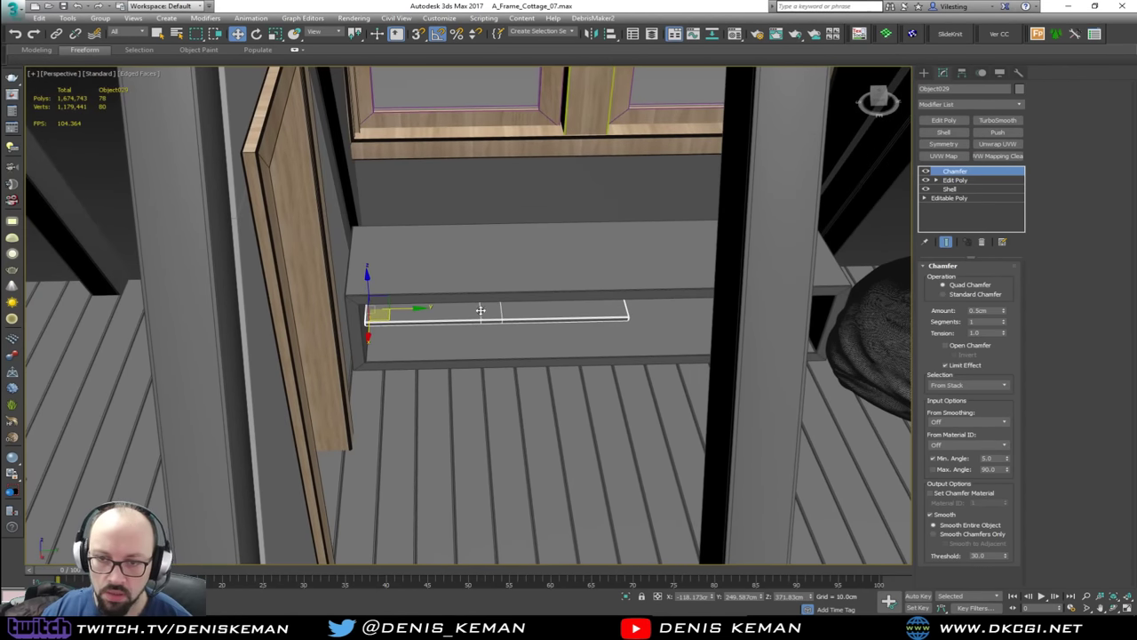
{"action": "left_click", "coordinate": [955, 179]}
{"action": "key", "text": "2"}
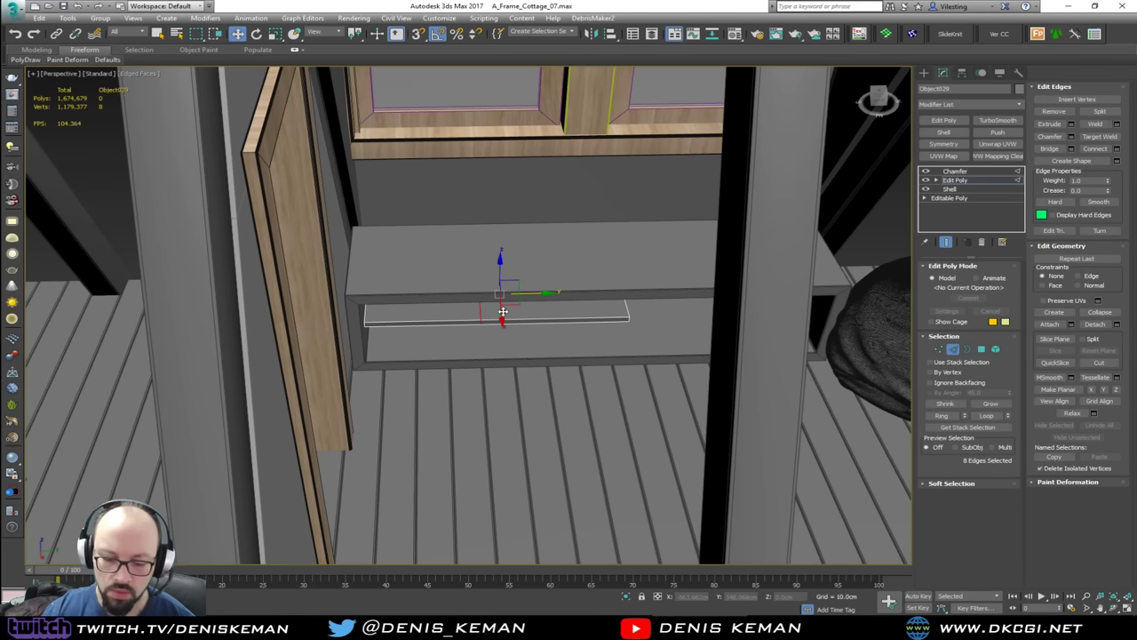
Step: Extend the inner shelf board's end vertices along Y to meet the lengthened frame's far side, then leave vertex editing
{"action": "key", "text": "1"}
{"action": "left_click_drag", "start_coordinate": [733, 391], "coordinate": [734, 391]}
{"action": "middle_click_drag", "start_coordinate": [734, 391], "coordinate": [546, 346], "text": "alt"}
{"action": "left_click_drag", "start_coordinate": [453, 284], "coordinate": [634, 283]}
{"action": "key", "text": "1"}
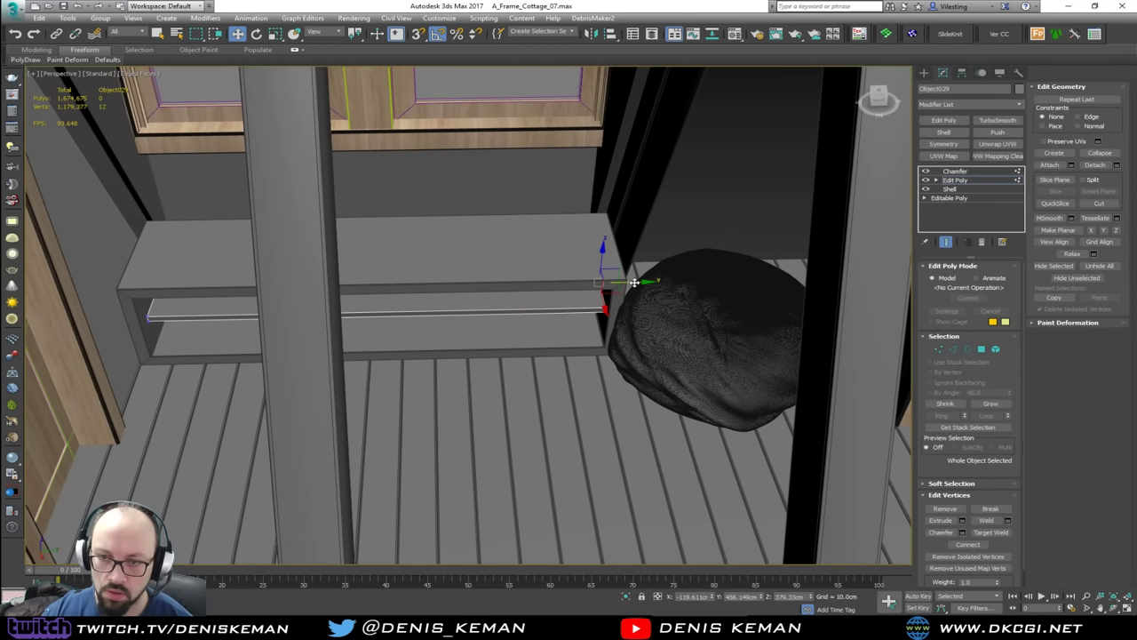
{"action": "key", "text": "1"}
{"action": "left_click", "coordinate": [984, 174]}
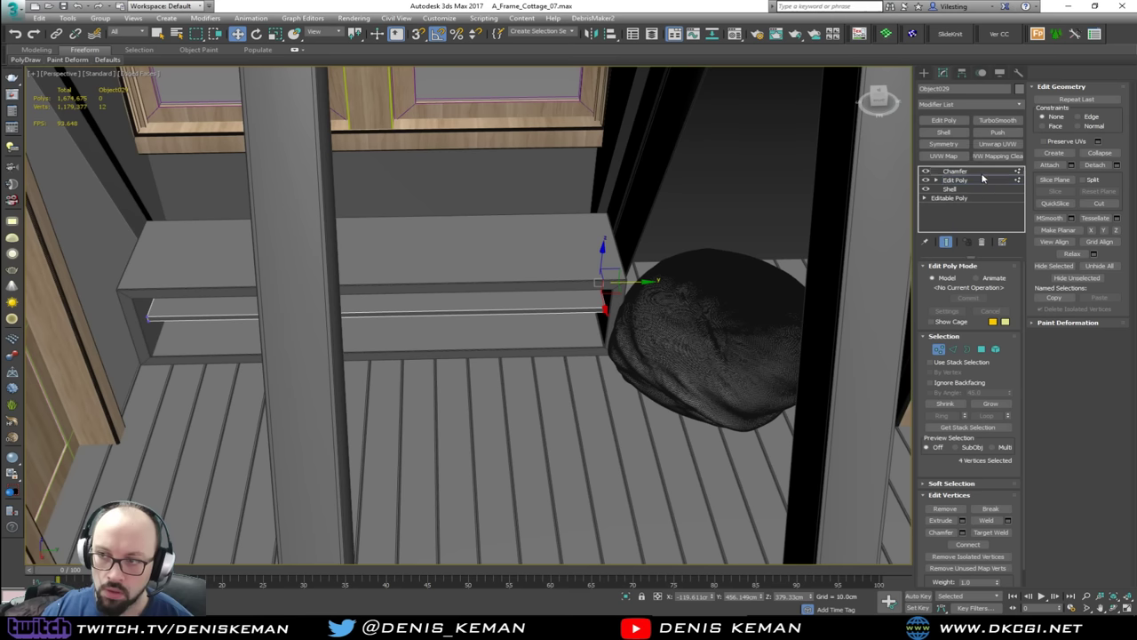
{"action": "left_click", "coordinate": [980, 181]}
{"action": "key", "text": "1"}
{"action": "key", "text": "1"}
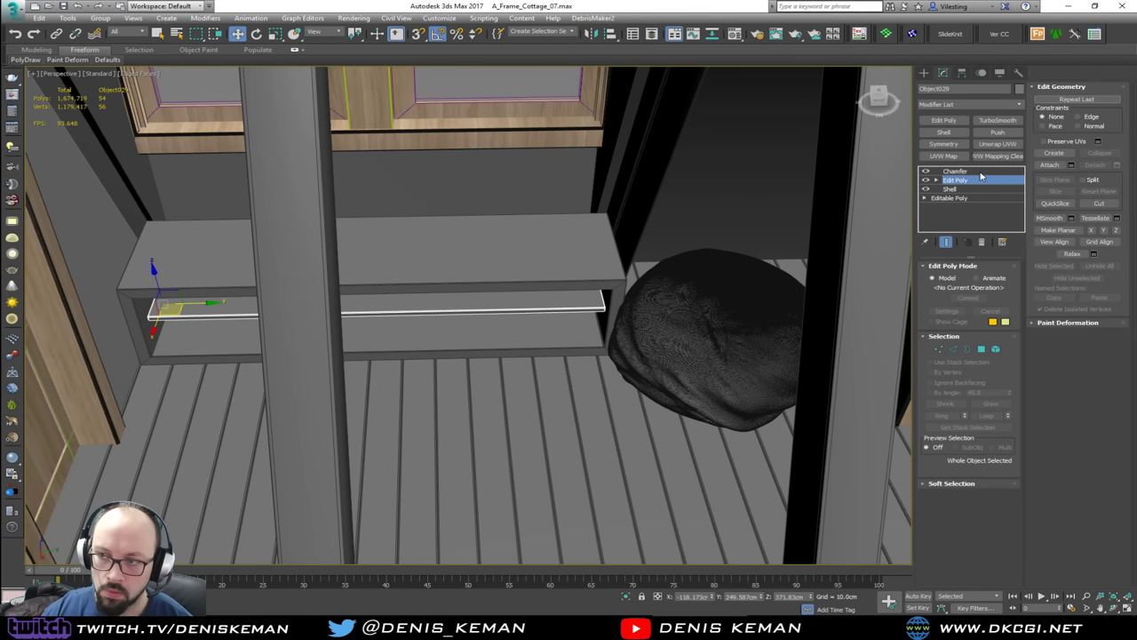
Step: Return the inner shelf board to its Chamfer modifier, clear the selection and turn off the edged-faces display
{"action": "left_click", "coordinate": [982, 172]}
{"action": "left_click", "coordinate": [761, 203]}
{"action": "key", "text": "F4"}
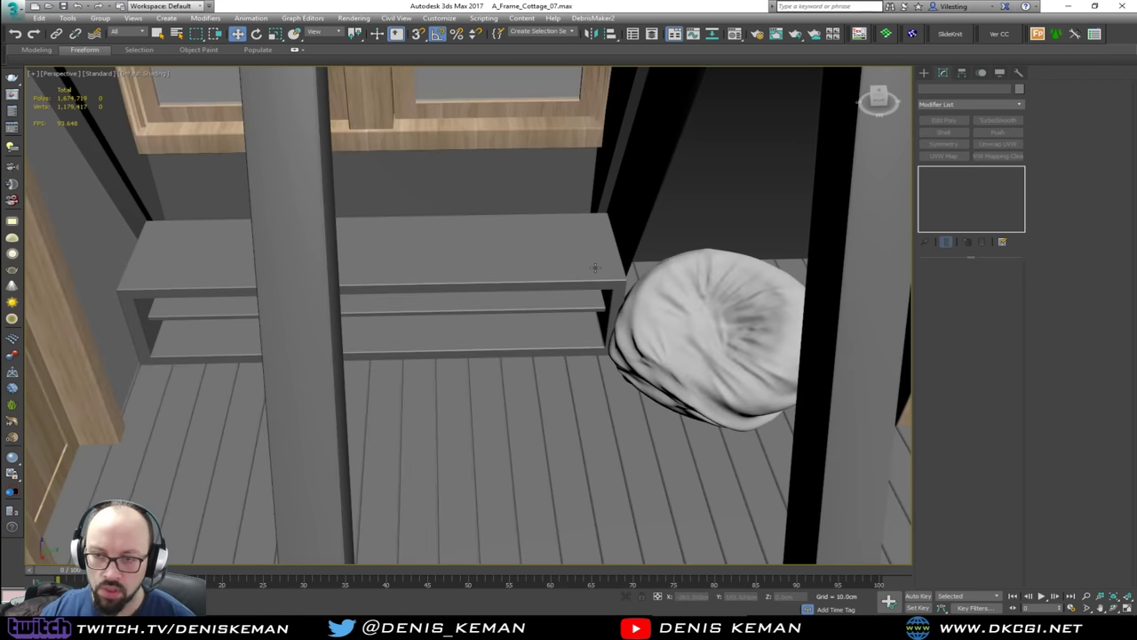
Step: Copy a pillow from the downstairs bed up to the loft, near the bench under the dormer window
{"action": "scroll", "coordinate": [629, 309], "scroll_direction": "down", "scroll_amount": 3}
{"action": "left_click", "coordinate": [639, 315]}
{"action": "key", "text": "z"}
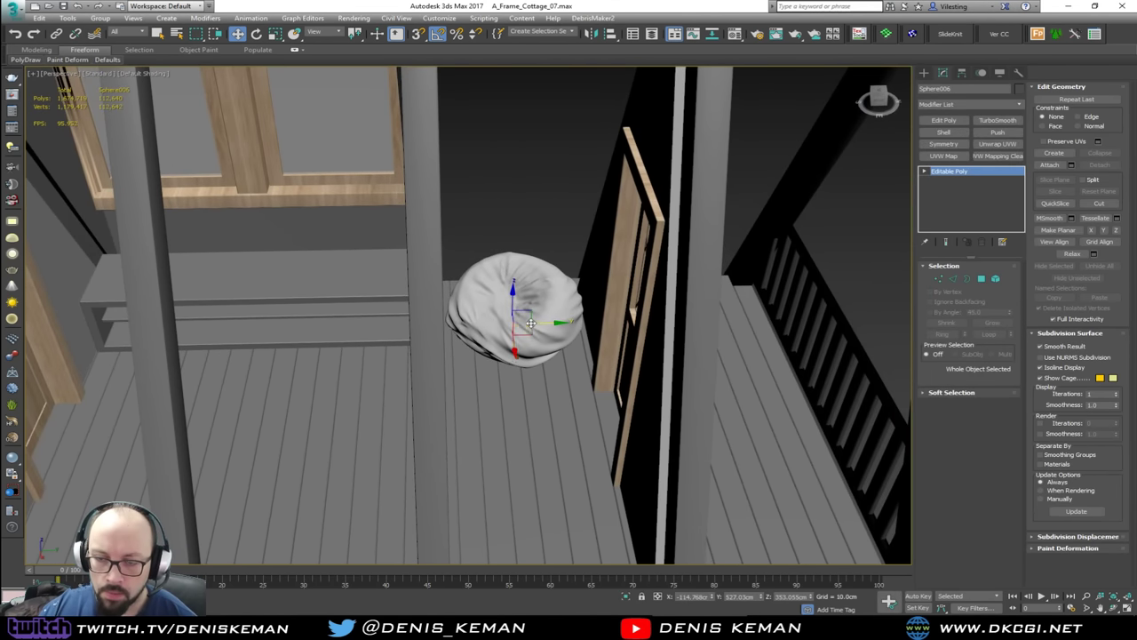
{"action": "middle_click_drag", "start_coordinate": [528, 335], "coordinate": [586, 244], "text": "alt"}
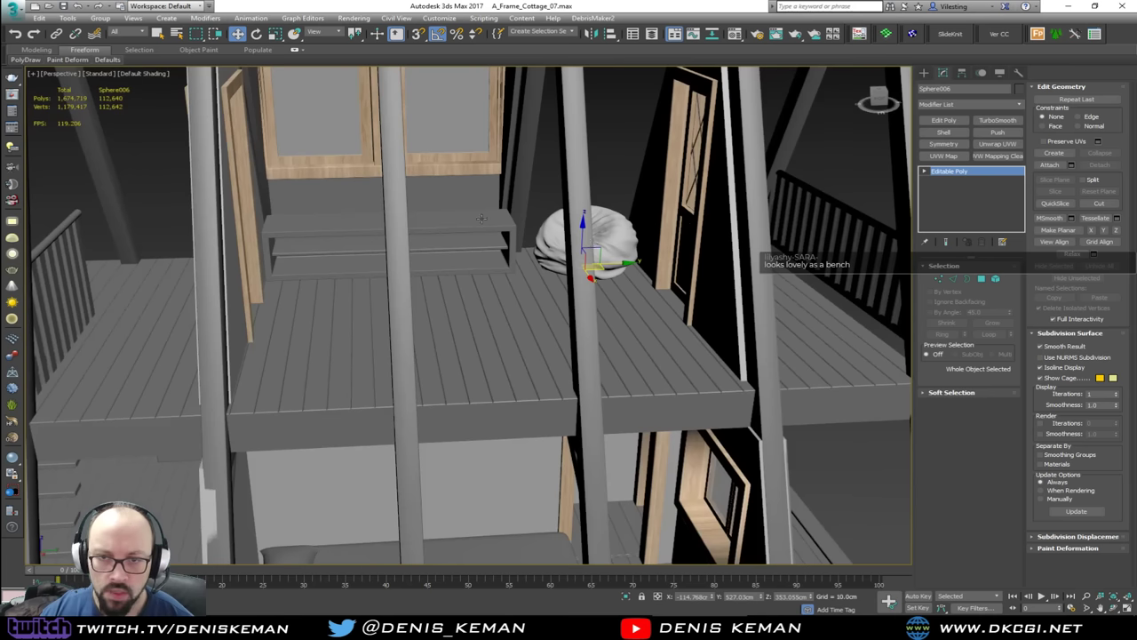
{"action": "middle_click_drag", "start_coordinate": [480, 219], "coordinate": [547, 194], "text": "alt"}
{"action": "left_click", "coordinate": [547, 194]}
{"action": "middle_click_drag", "start_coordinate": [286, 192], "coordinate": [536, 231], "text": "alt"}
{"action": "left_click", "coordinate": [387, 476]}
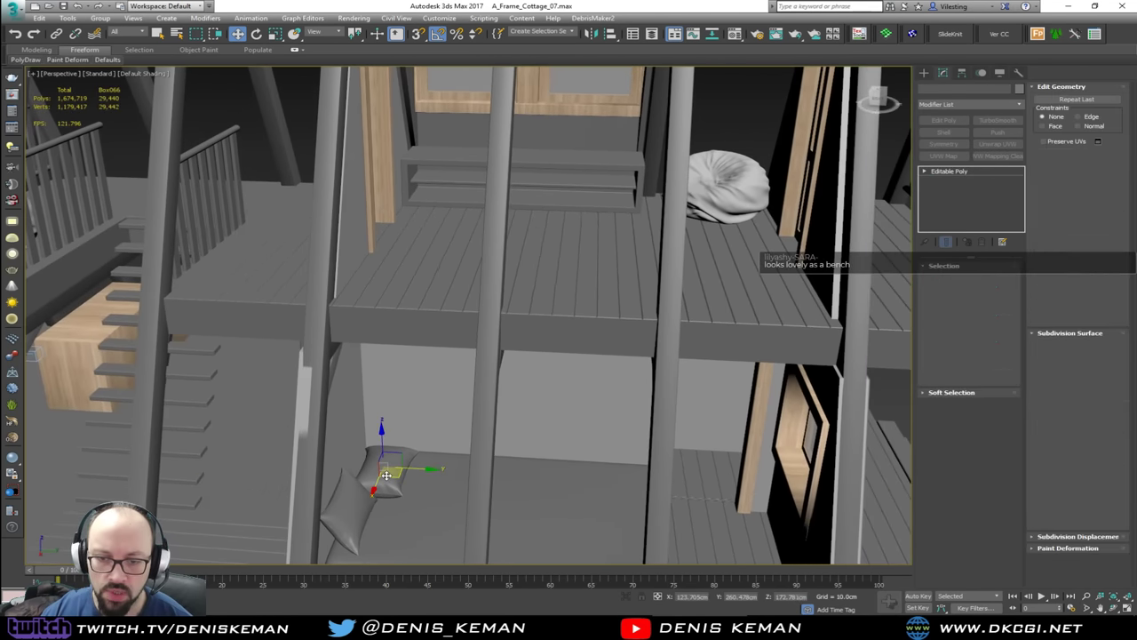
{"action": "middle_click_drag", "start_coordinate": [449, 326], "coordinate": [433, 372]}
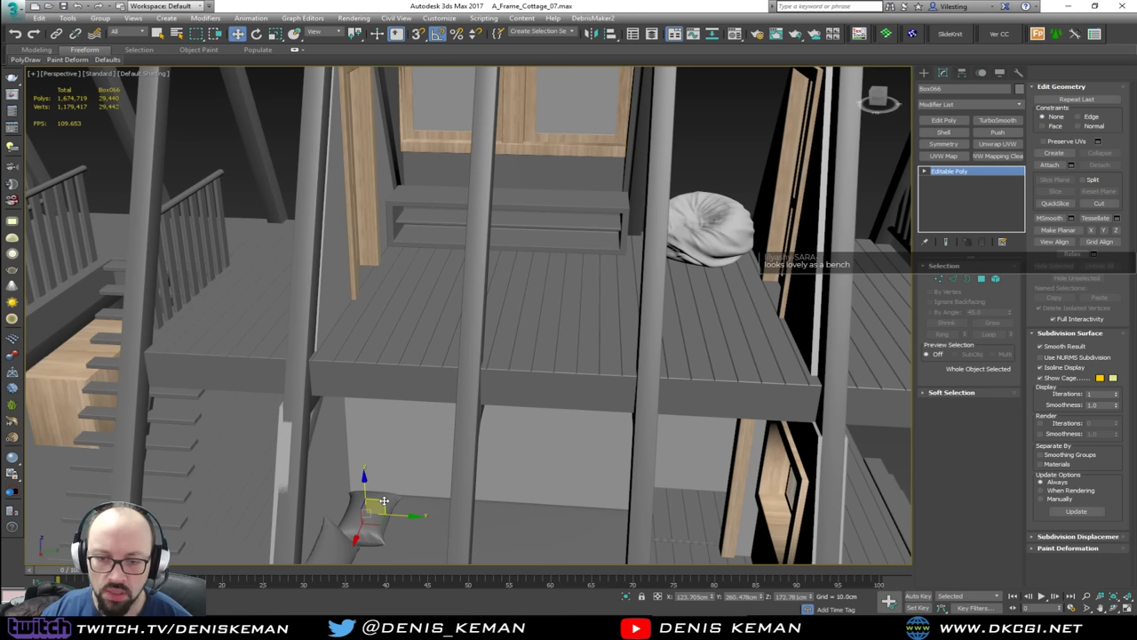
{"action": "mouse_move", "coordinate": [384, 500]}
{"action": "left_mouse_down", "text": "shift"}
{"action": "mouse_move", "coordinate": [436, 255]}
{"action": "mouse_move", "coordinate": [462, 202]}
{"action": "mouse_move", "coordinate": [477, 197]}
{"action": "left_mouse_up", "text": "shift"}
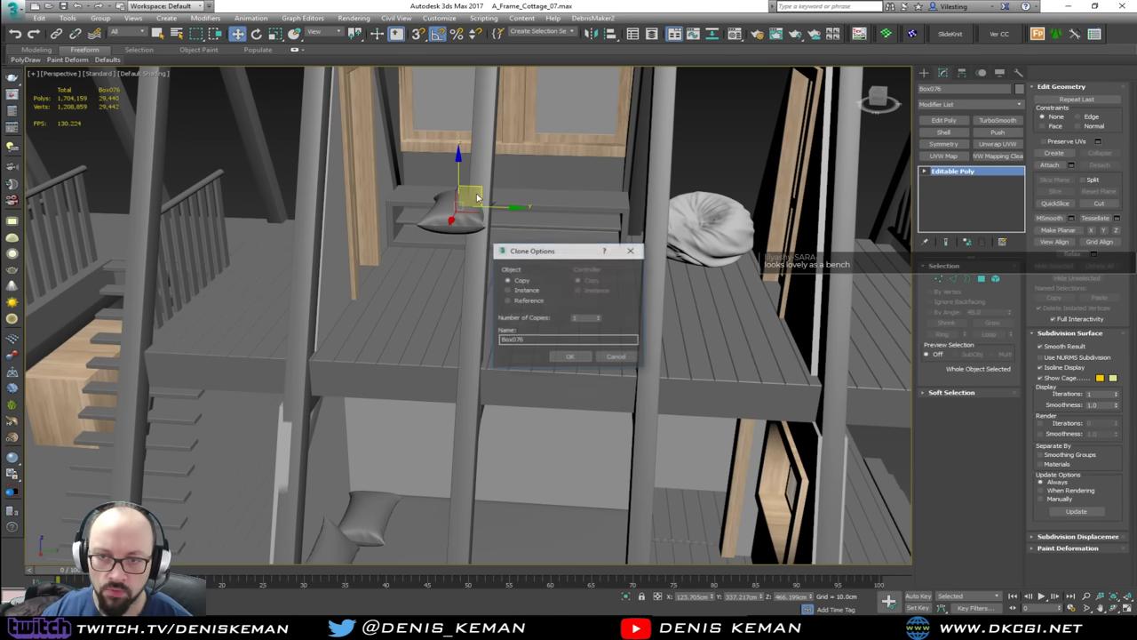
{"action": "left_click", "coordinate": [570, 355]}
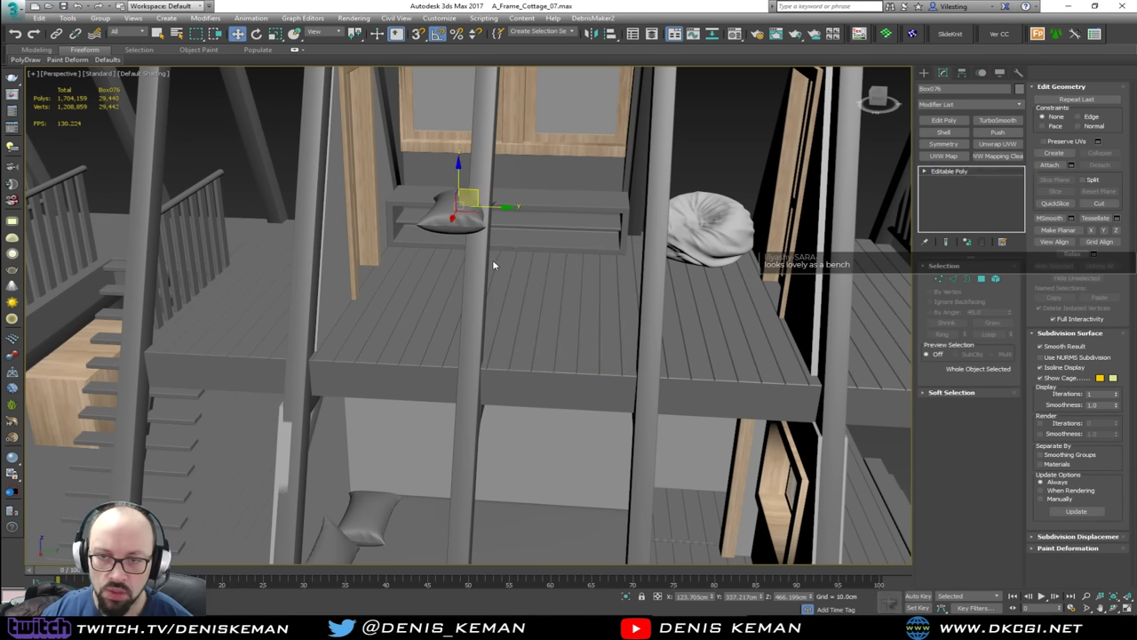
Step: Move the copied pillow over the bench end nearest the wooden door and rotate it to lie flat
{"action": "middle_click_drag", "start_coordinate": [494, 265], "coordinate": [478, 222], "text": "alt"}
{"action": "left_click_drag", "start_coordinate": [448, 206], "coordinate": [461, 87]}
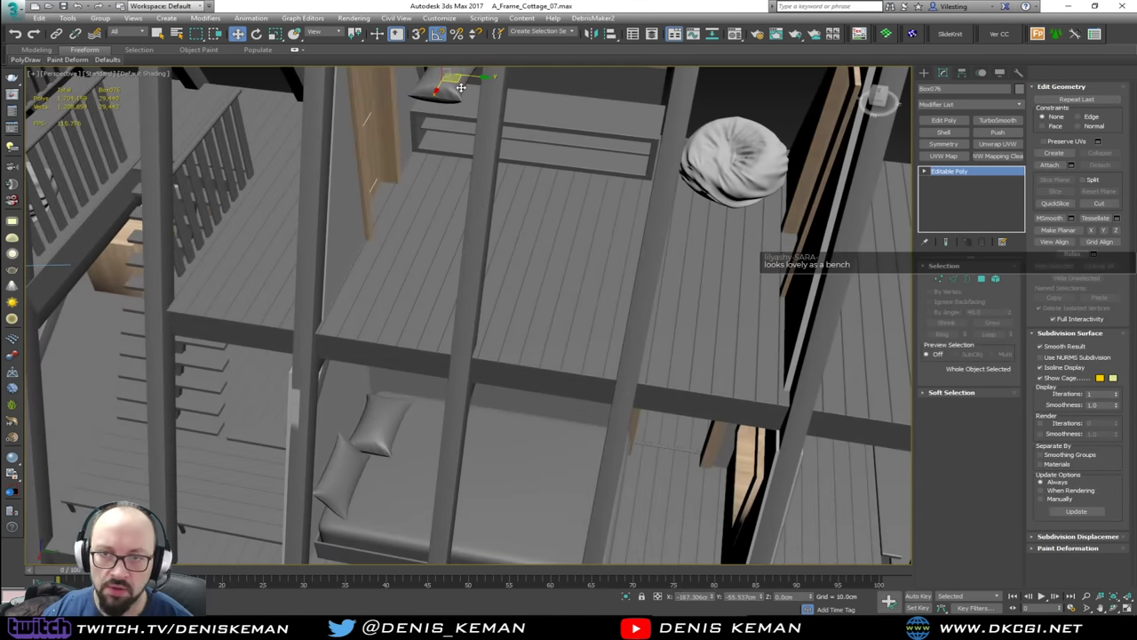
{"action": "key", "text": "z"}
{"action": "middle_click_drag", "start_coordinate": [481, 258], "coordinate": [472, 337], "text": "alt"}
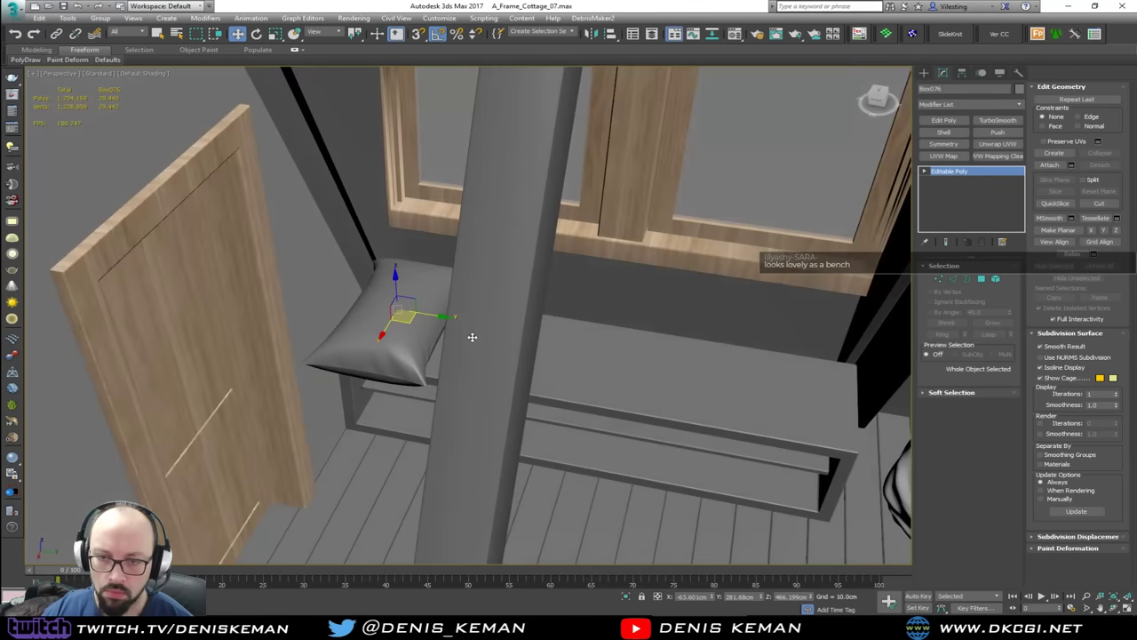
{"action": "left_click_drag", "start_coordinate": [405, 327], "coordinate": [432, 242]}
{"action": "key", "text": "e"}
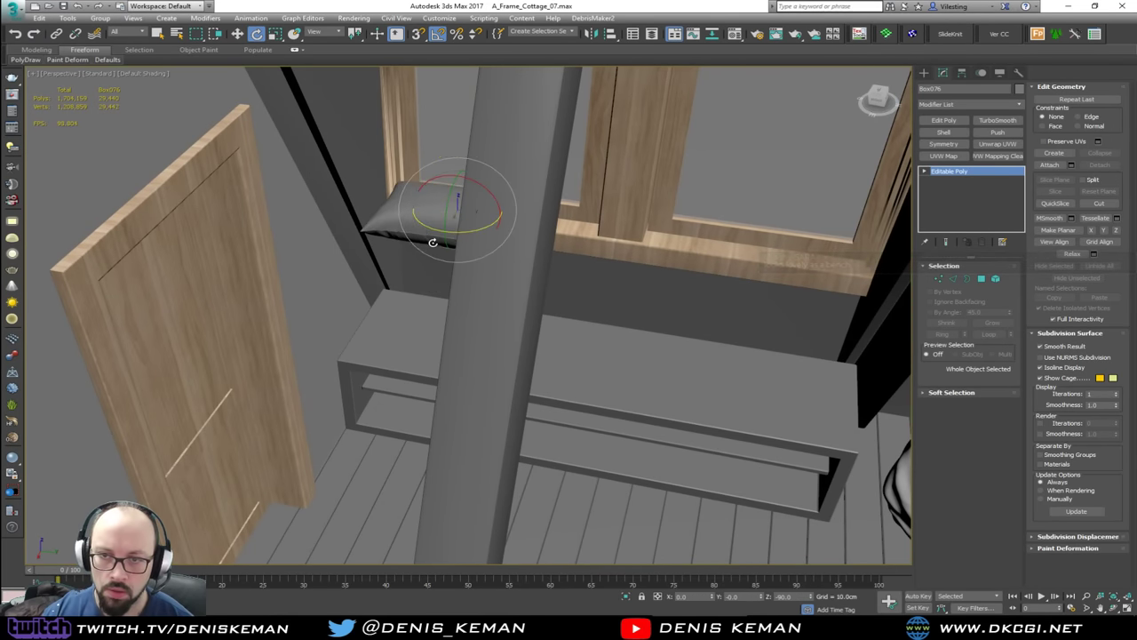
{"action": "key", "text": "w"}
Step: Lower the flat pillow onto the bench's seat, close to the wall below the window
{"action": "middle_click_drag", "start_coordinate": [433, 242], "coordinate": [449, 208], "text": "alt"}
{"action": "left_click_drag", "start_coordinate": [455, 181], "coordinate": [475, 257]}
{"action": "middle_click_drag", "start_coordinate": [474, 256], "coordinate": [501, 229], "text": "alt"}
{"action": "scroll", "coordinate": [467, 265], "scroll_direction": "up", "scroll_amount": 5}
{"action": "middle_click_drag", "start_coordinate": [469, 269], "coordinate": [426, 252], "text": "alt"}
{"action": "middle_click_drag", "start_coordinate": [432, 314], "coordinate": [430, 317], "text": "alt"}
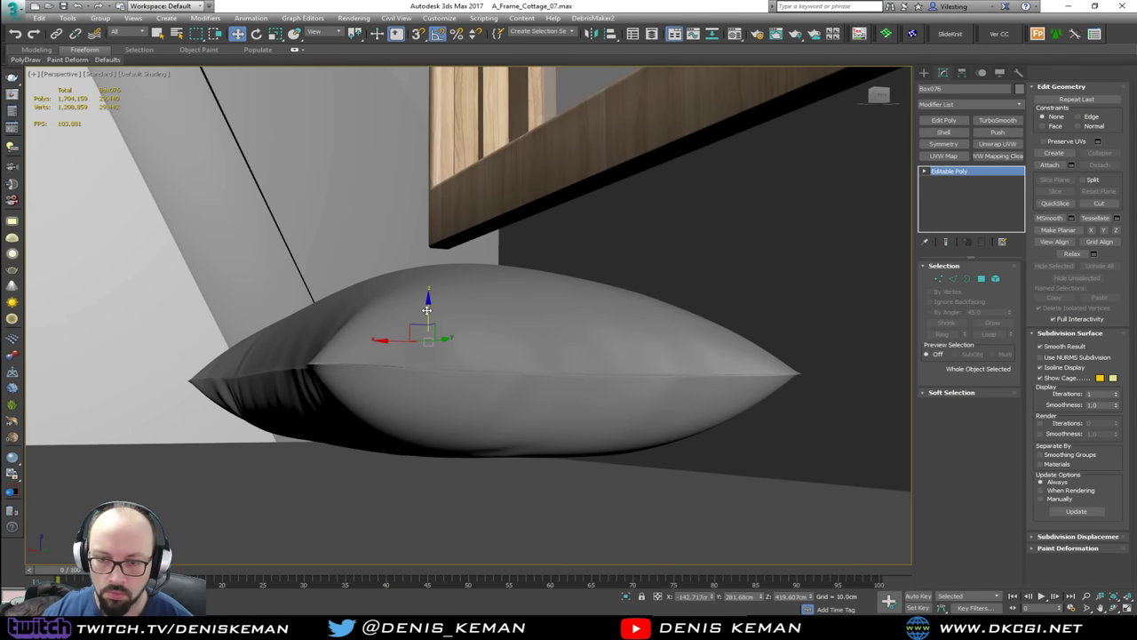
Step: Tilt the pillow 55 degrees so it leans back toward the wall
{"action": "key", "text": "e"}
{"action": "left_click_drag", "start_coordinate": [413, 378], "coordinate": [382, 339]}
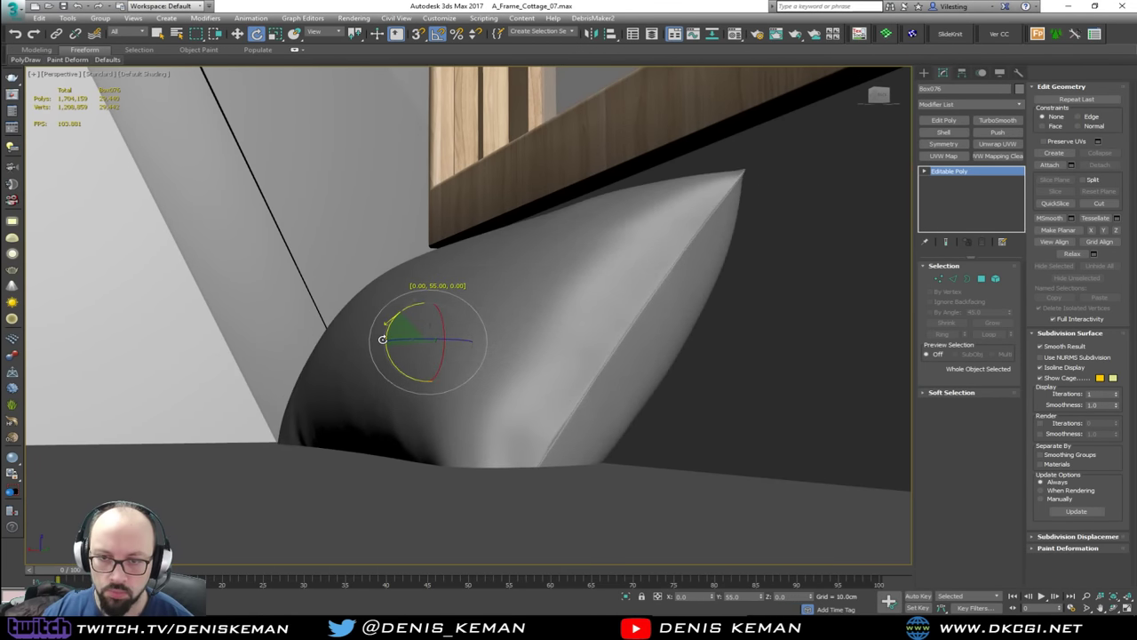
{"action": "middle_click_drag", "start_coordinate": [390, 312], "coordinate": [416, 335], "text": "alt"}
{"action": "scroll", "coordinate": [416, 335], "scroll_direction": "down", "scroll_amount": 4}
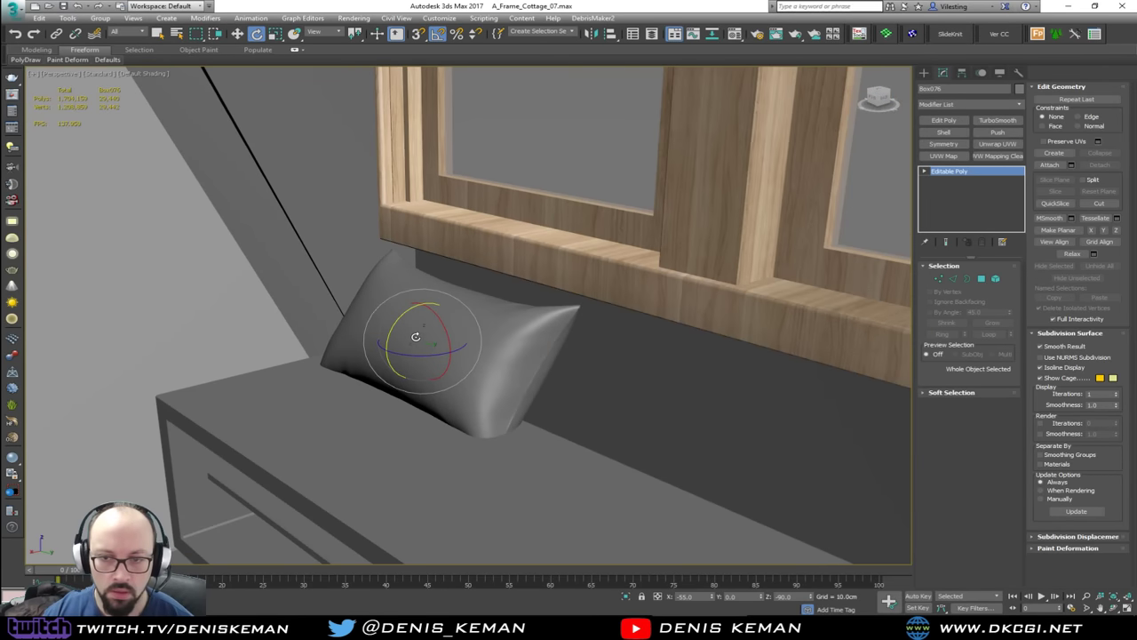
Step: Raise the pillow out of the bench surface, fit it against the wall and increase its tilt to -65 degrees about X
{"action": "key", "text": "w"}
{"action": "mouse_move", "coordinate": [422, 318]}
{"action": "left_mouse_down"}
{"action": "mouse_move", "coordinate": [422, 285]}
{"action": "mouse_move", "coordinate": [421, 295]}
{"action": "left_mouse_up"}
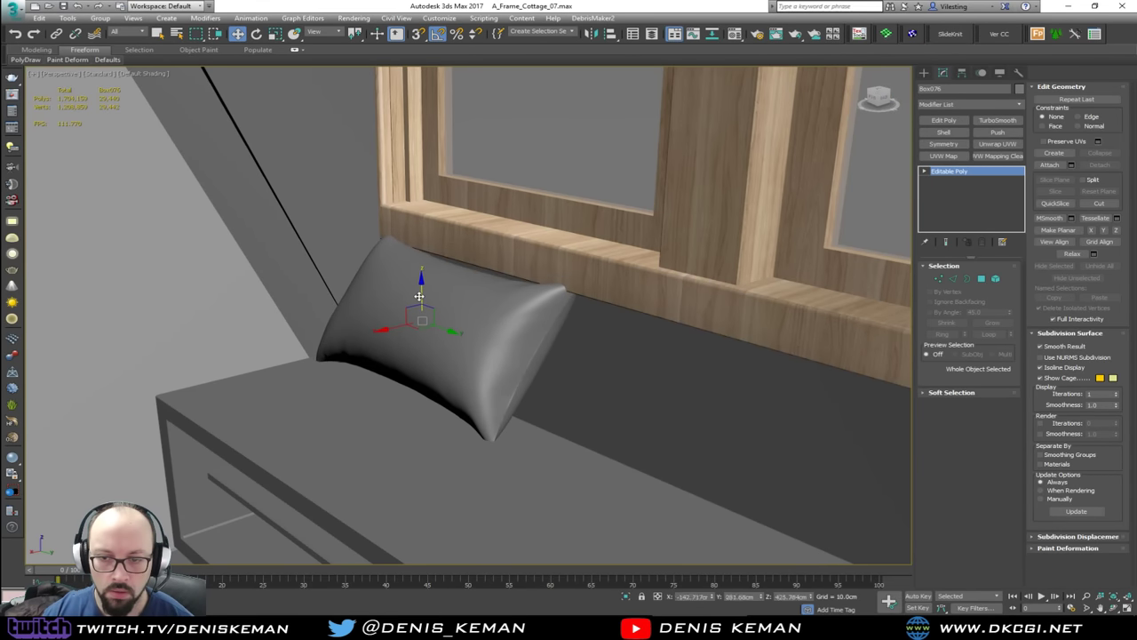
{"action": "middle_click_drag", "start_coordinate": [421, 295], "coordinate": [416, 322], "text": "alt"}
{"action": "mouse_move", "coordinate": [415, 322]}
{"action": "left_mouse_down"}
{"action": "mouse_move", "coordinate": [389, 326]}
{"action": "mouse_move", "coordinate": [373, 301]}
{"action": "mouse_move", "coordinate": [400, 306]}
{"action": "left_mouse_up"}
{"action": "key", "text": "e"}
{"action": "key", "text": "w"}
Step: Copy the pillow along the bench beside the first one and turn the copy to -80 degrees about Z
{"action": "middle_click_drag", "start_coordinate": [401, 306], "coordinate": [369, 309], "text": "alt"}
{"action": "left_click_drag", "start_coordinate": [368, 309], "coordinate": [529, 305], "text": "shift"}
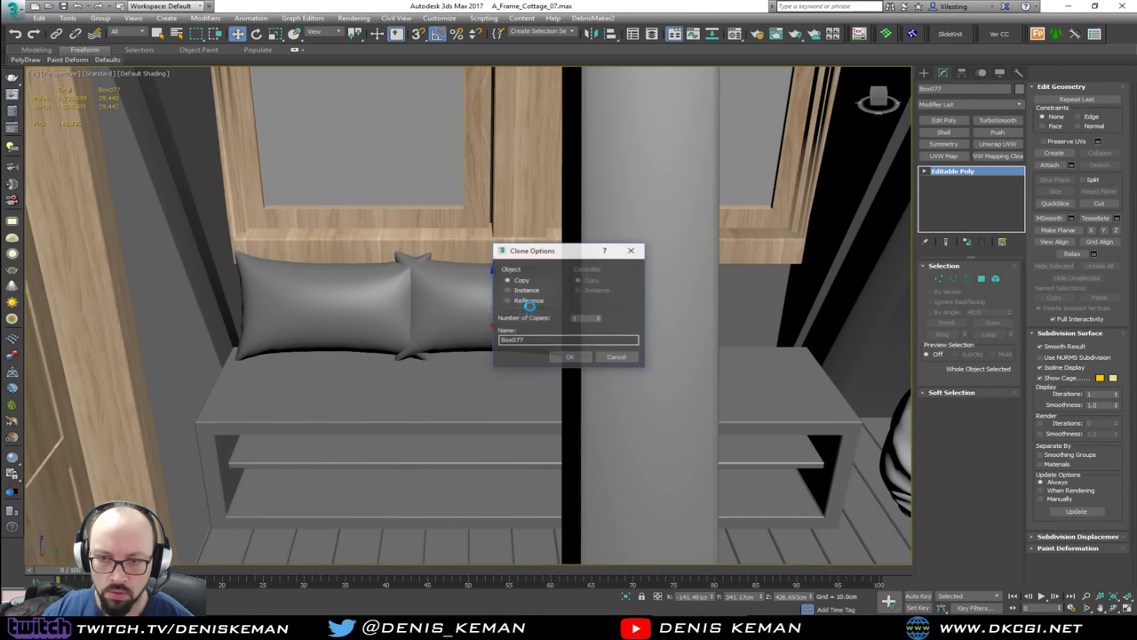
{"action": "left_click", "coordinate": [569, 356]}
{"action": "key", "text": "e"}
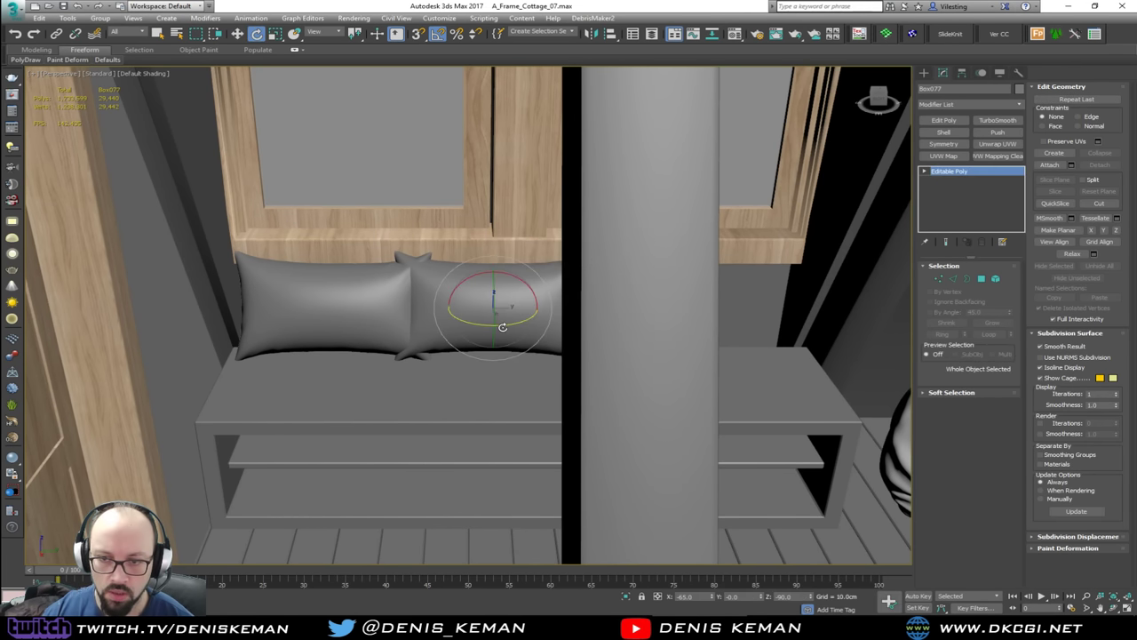
{"action": "left_click_drag", "start_coordinate": [501, 327], "coordinate": [508, 329]}
{"action": "middle_click_drag", "start_coordinate": [508, 329], "coordinate": [537, 350], "text": "alt"}
{"action": "key", "text": "w"}
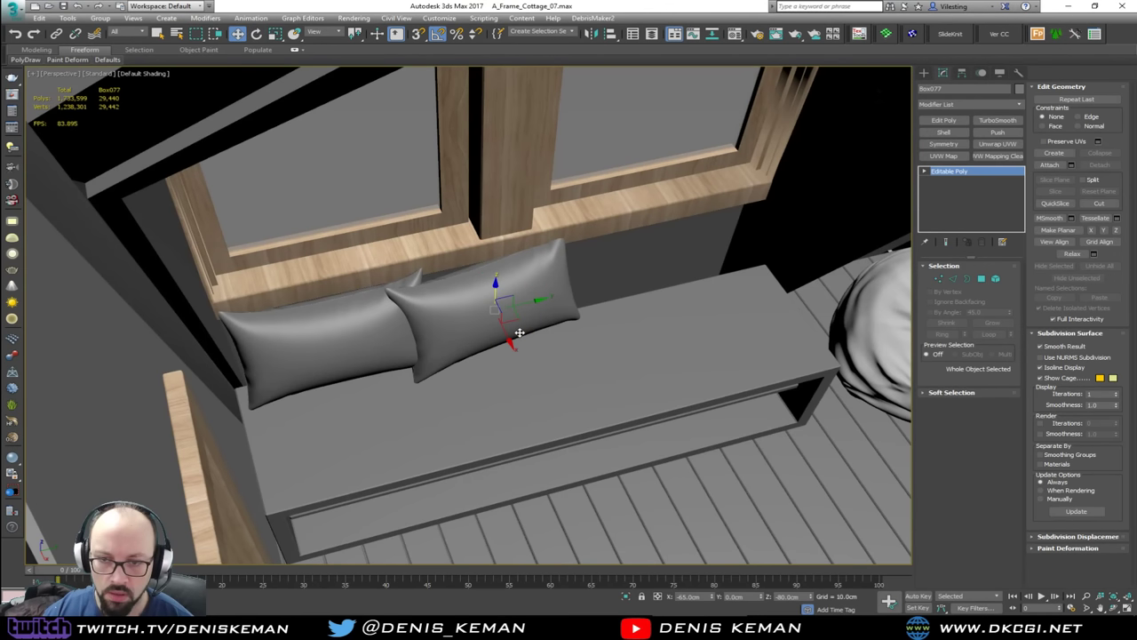
Step: Copy the second pillow to the bench end near the bean bag and turn it to a different angle
{"action": "mouse_move", "coordinate": [517, 325]}
{"action": "left_mouse_down"}
{"action": "mouse_move", "coordinate": [660, 297]}
{"action": "mouse_move", "coordinate": [697, 278]}
{"action": "left_mouse_up"}
{"action": "left_click", "coordinate": [572, 358]}
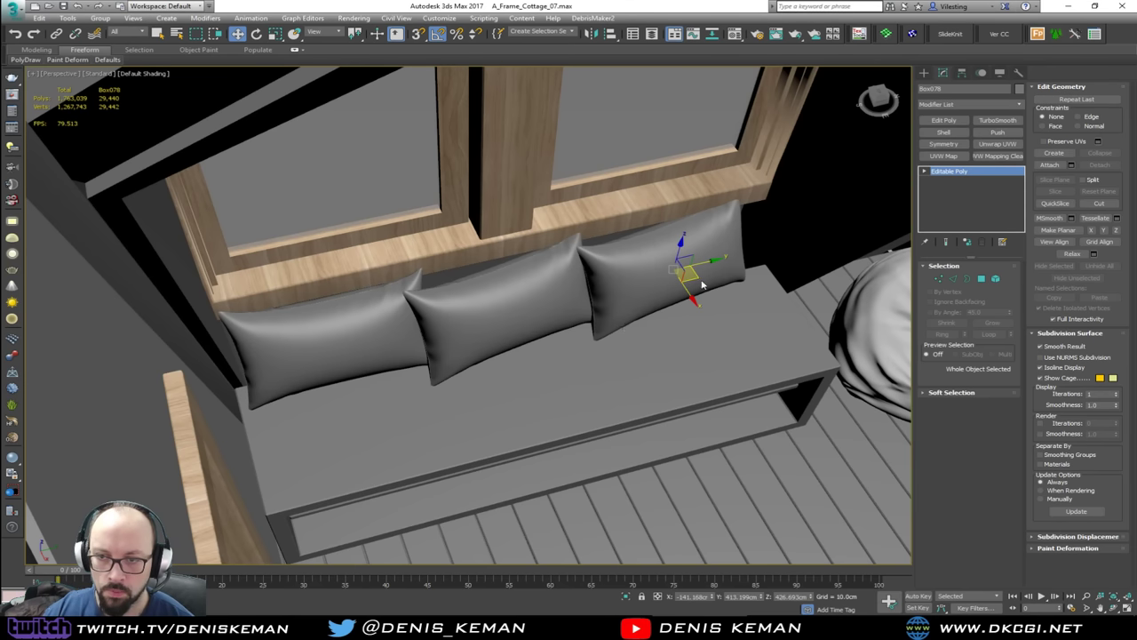
{"action": "key", "text": "e"}
{"action": "mouse_move", "coordinate": [701, 282]}
{"action": "left_mouse_down"}
{"action": "mouse_move", "coordinate": [699, 301]}
{"action": "mouse_move", "coordinate": [706, 282]}
{"action": "left_mouse_up"}
{"action": "key", "text": "w"}
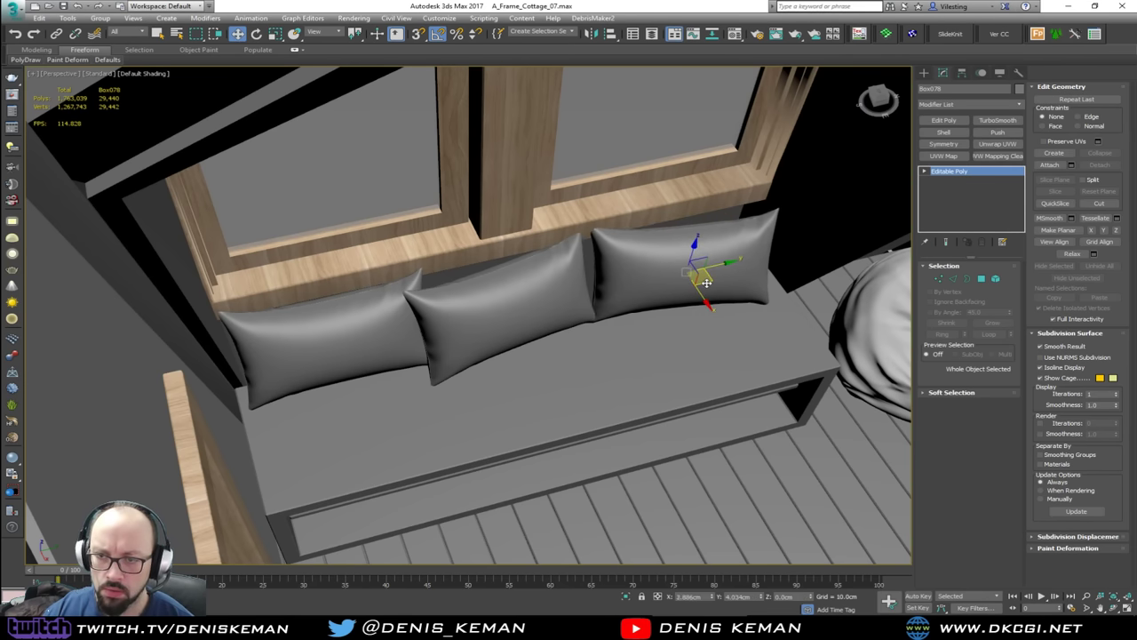
Step: Nudge the third pillow slightly away from the wall toward the bench's front, then clear the selection
{"action": "middle_click_drag", "start_coordinate": [706, 282], "coordinate": [652, 287], "text": "alt"}
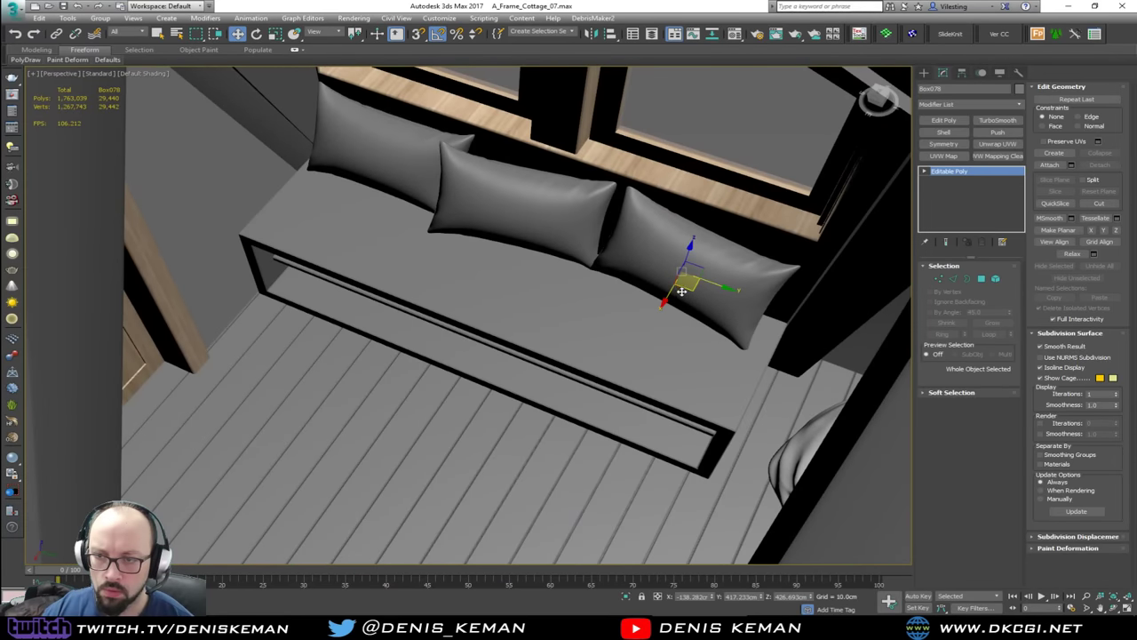
{"action": "left_click_drag", "start_coordinate": [682, 291], "coordinate": [692, 307]}
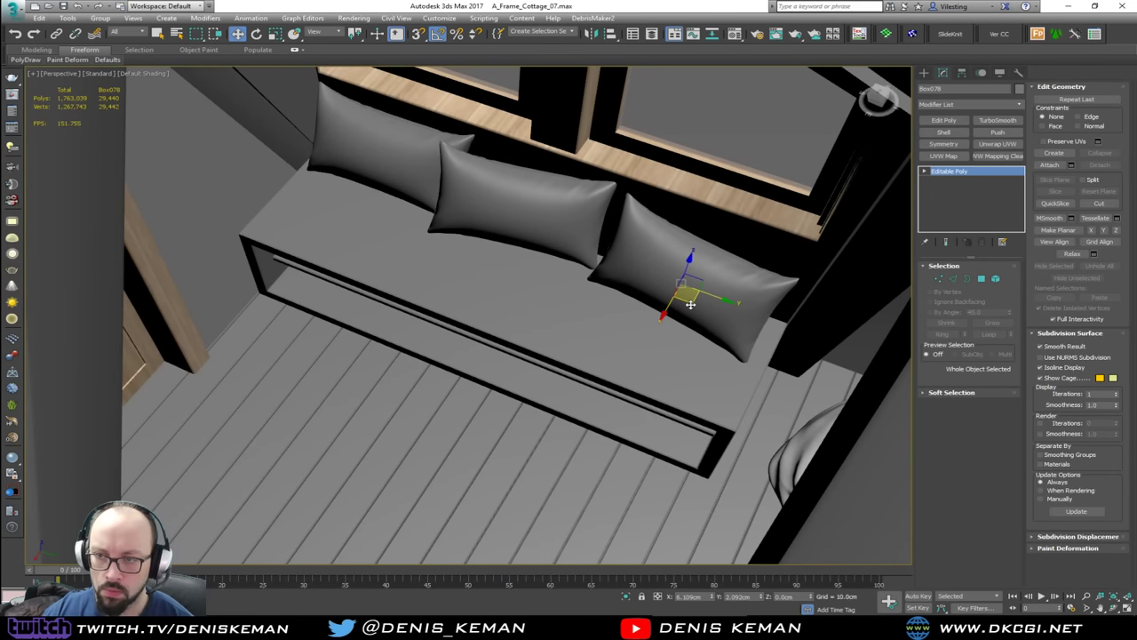
{"action": "middle_click_drag", "start_coordinate": [691, 301], "coordinate": [627, 271], "text": "alt"}
{"action": "scroll", "coordinate": [626, 271], "scroll_direction": "down", "scroll_amount": 10}
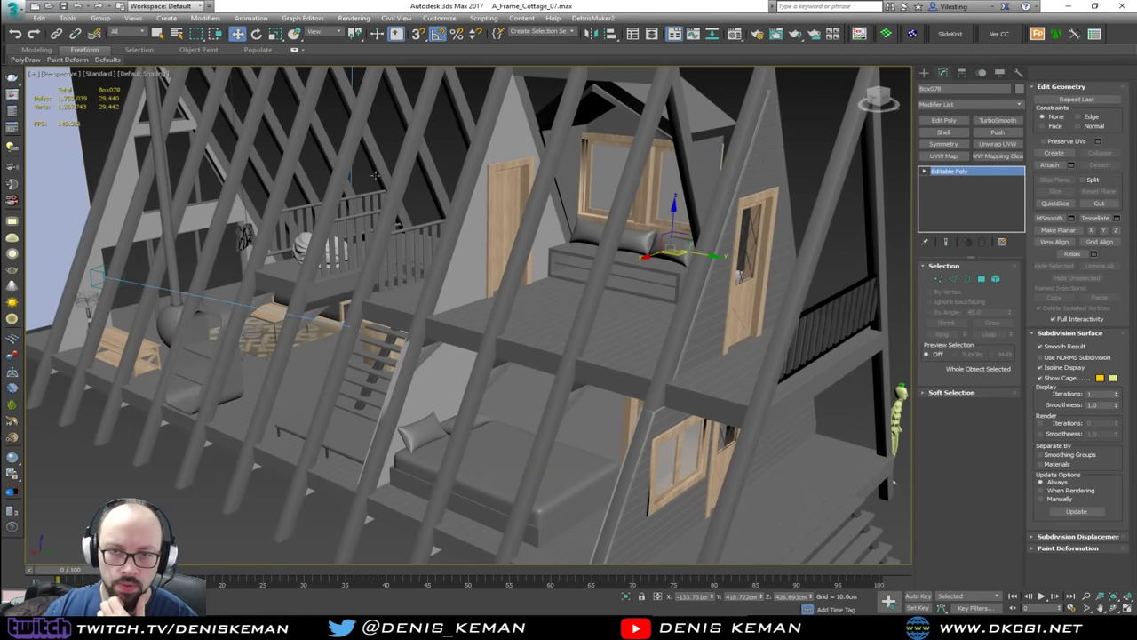
{"action": "left_click", "coordinate": [375, 175]}
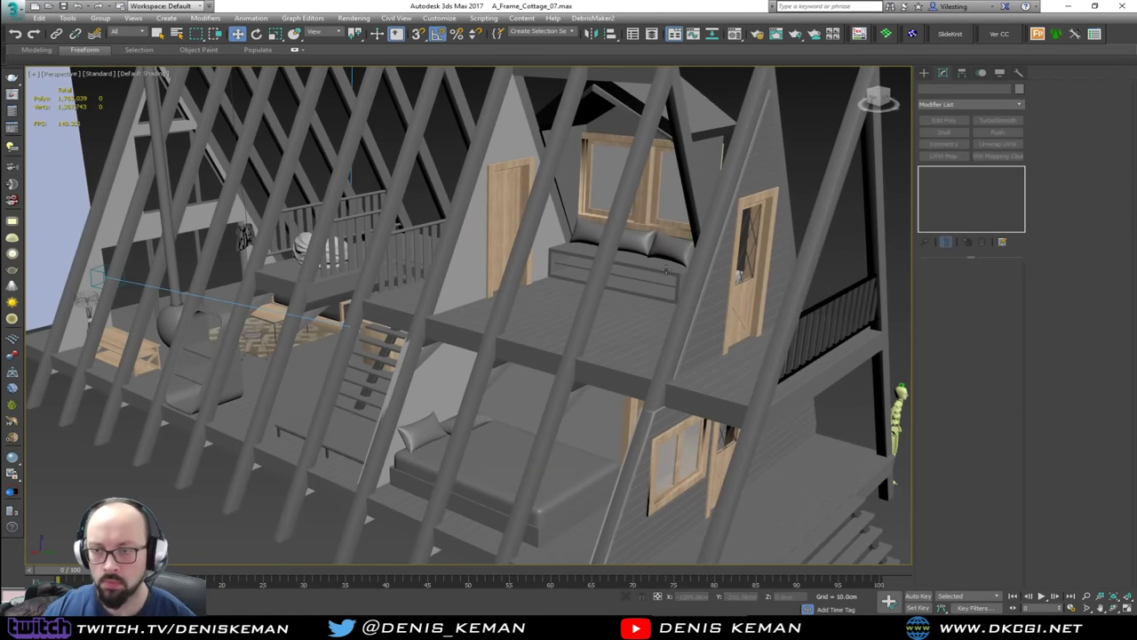
{"action": "scroll", "coordinate": [685, 261], "scroll_direction": "up", "scroll_amount": 8}
{"action": "middle_click_drag", "start_coordinate": [719, 266], "coordinate": [561, 293], "text": "alt"}
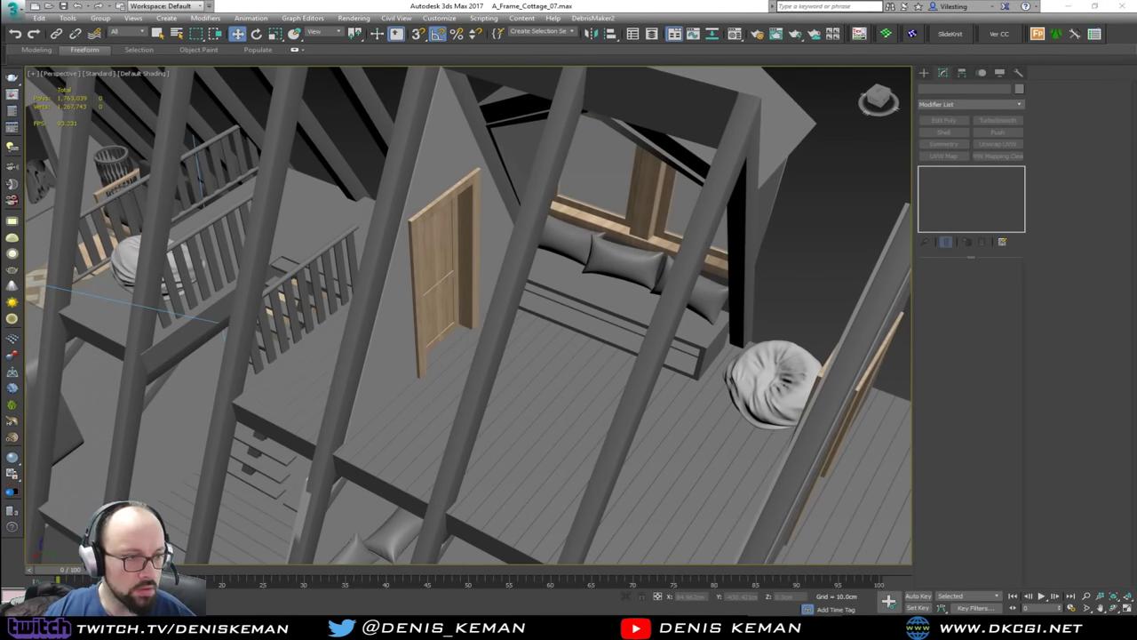
Step: Switch to Discord, view the barrel dog bed image in the streaming_related channel, and return to 3ds Max
{"action": "left_click_drag", "start_coordinate": [0, 103], "coordinate": [474, 107]}
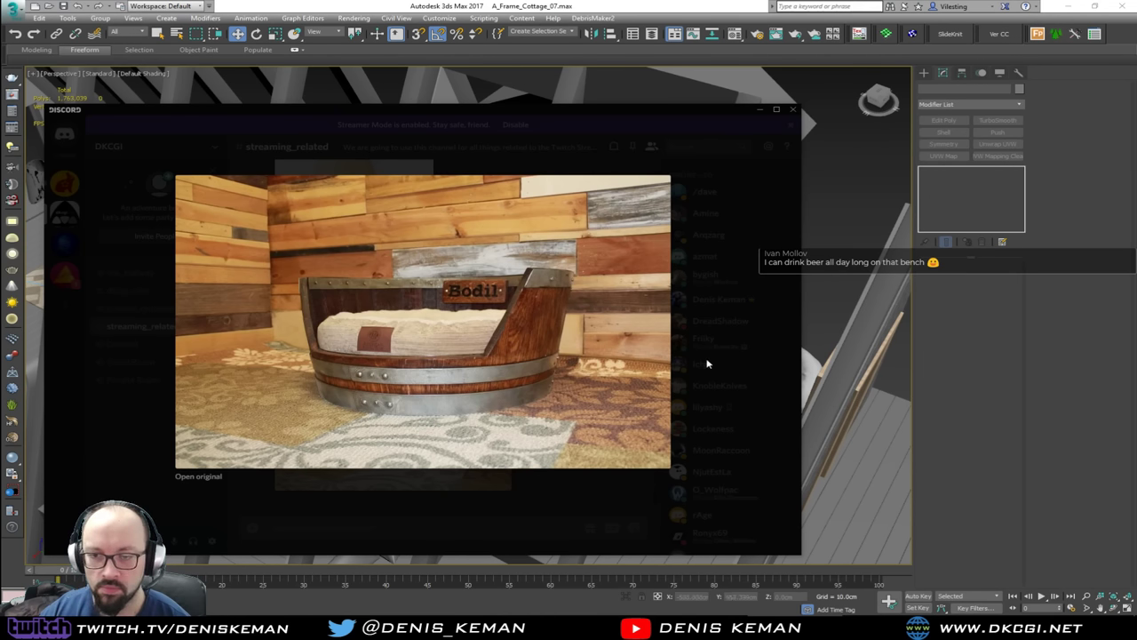
{"action": "left_click", "coordinate": [707, 364]}
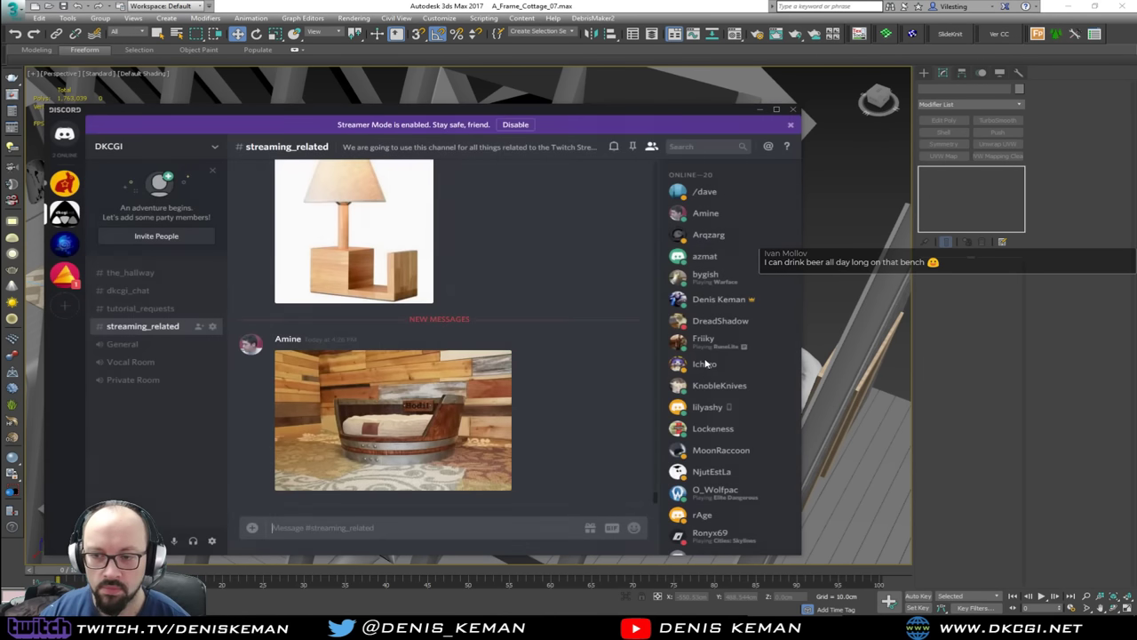
{"action": "left_click", "coordinate": [790, 127]}
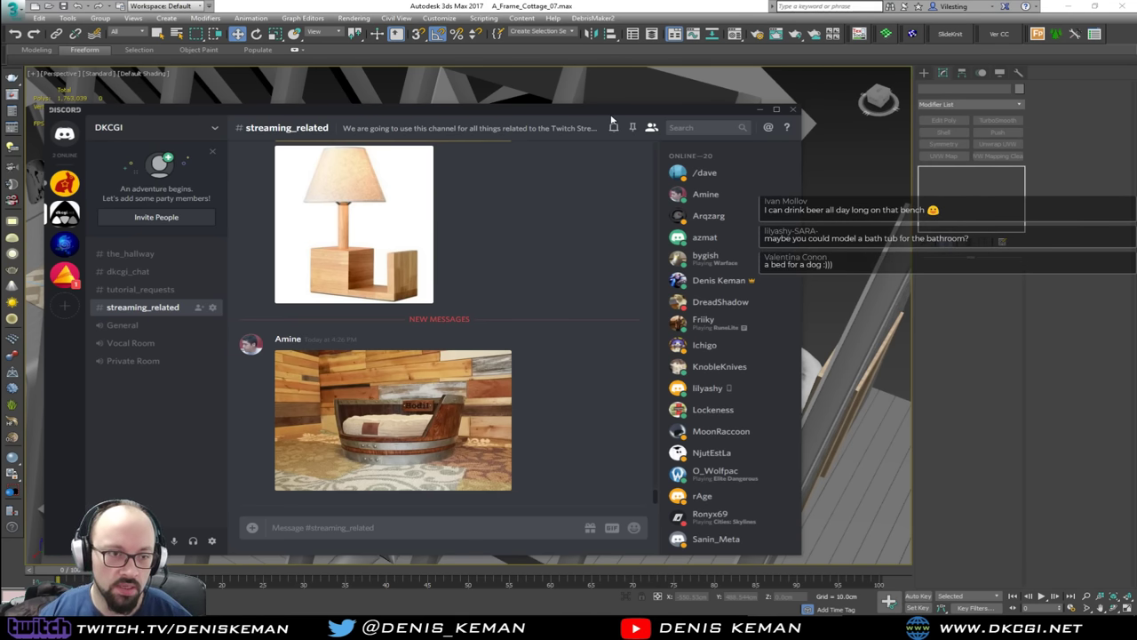
{"action": "left_click_drag", "start_coordinate": [557, 114], "coordinate": [0, 45]}
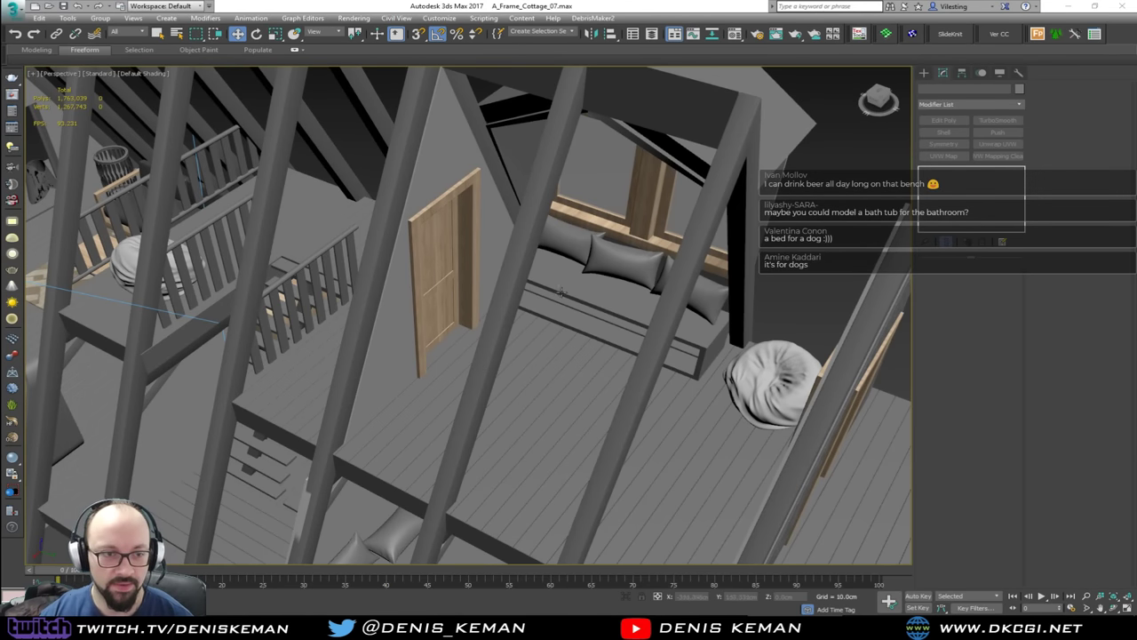
Step: Survey the whole loft and check the barrel dog bed reference in Discord once more
{"action": "scroll", "coordinate": [453, 375], "scroll_direction": "down", "scroll_amount": 5}
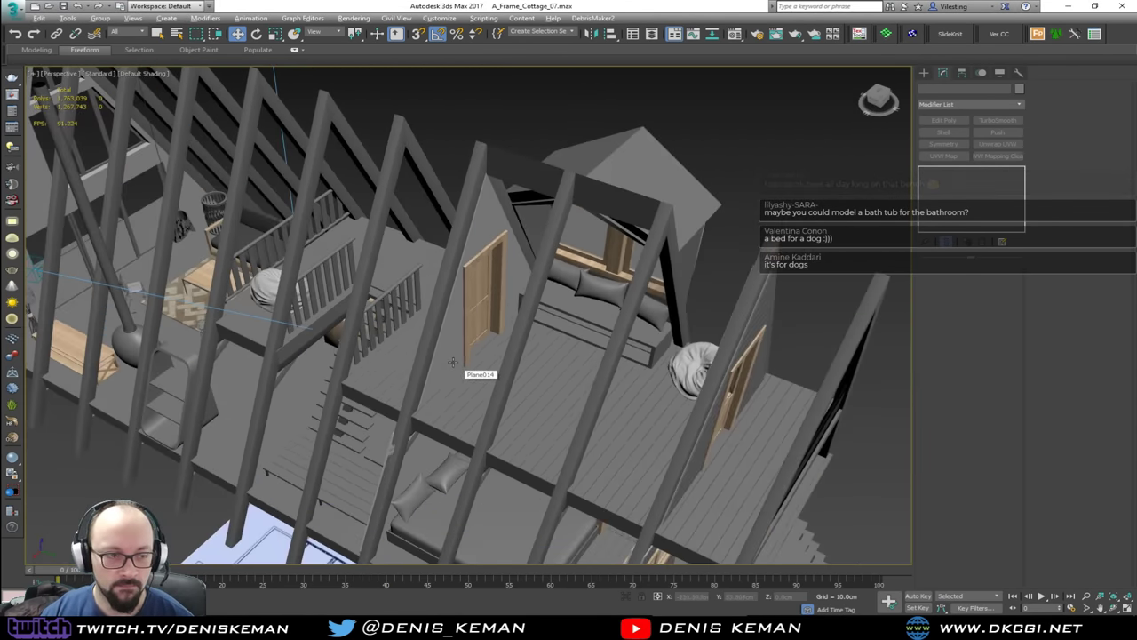
{"action": "middle_click_drag", "start_coordinate": [452, 361], "coordinate": [474, 355], "text": "alt"}
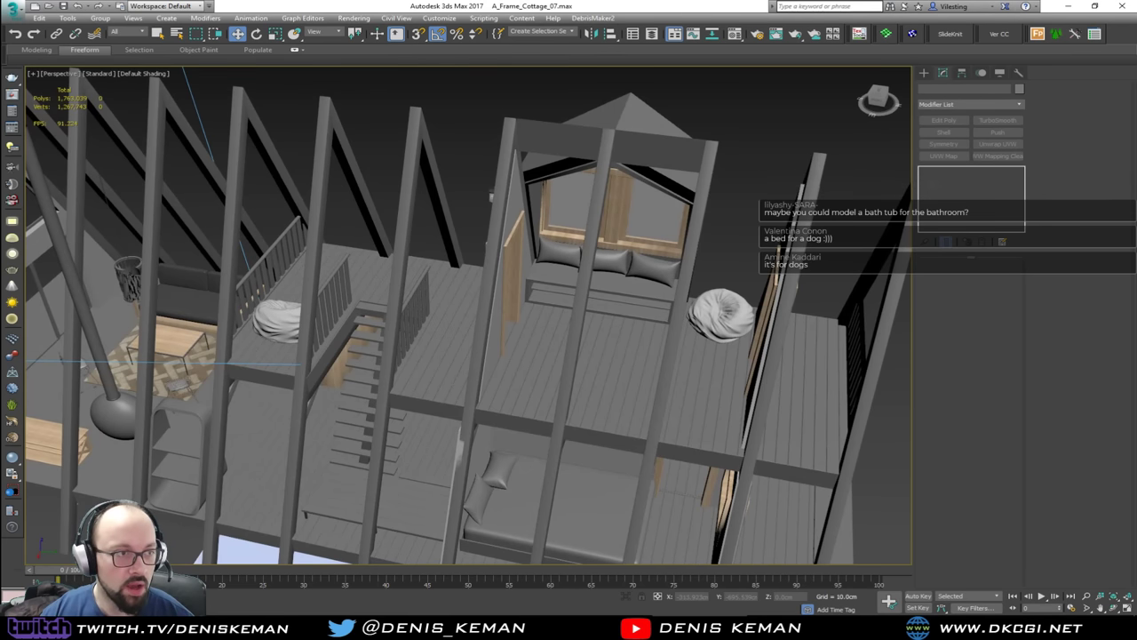
{"action": "key", "text": "alt+Tab"}
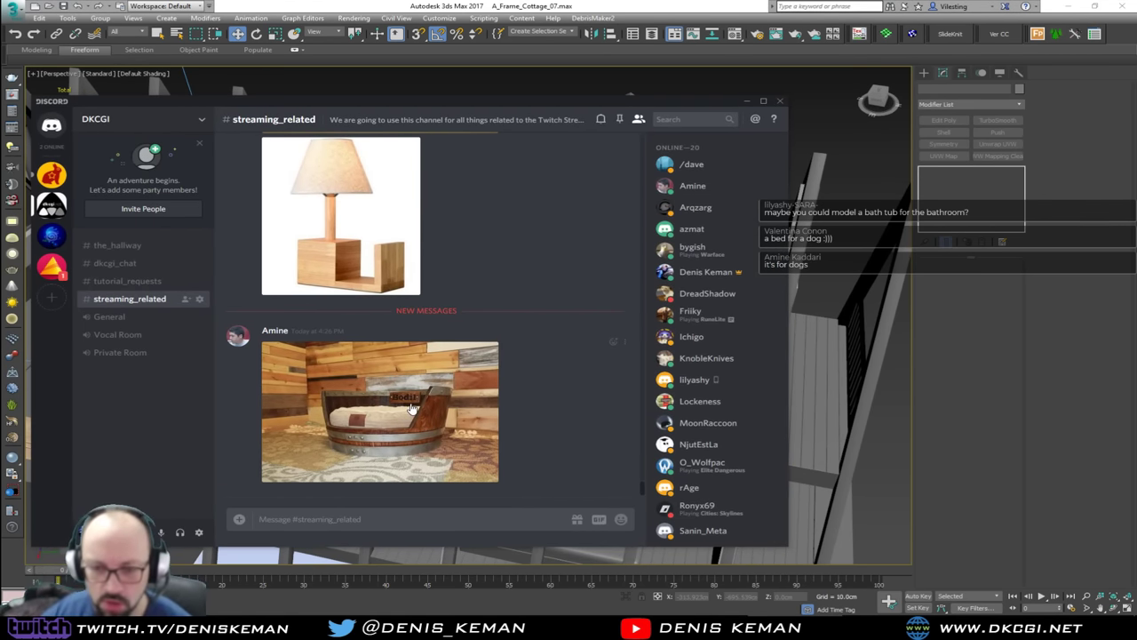
{"action": "key", "text": "alt+Tab"}
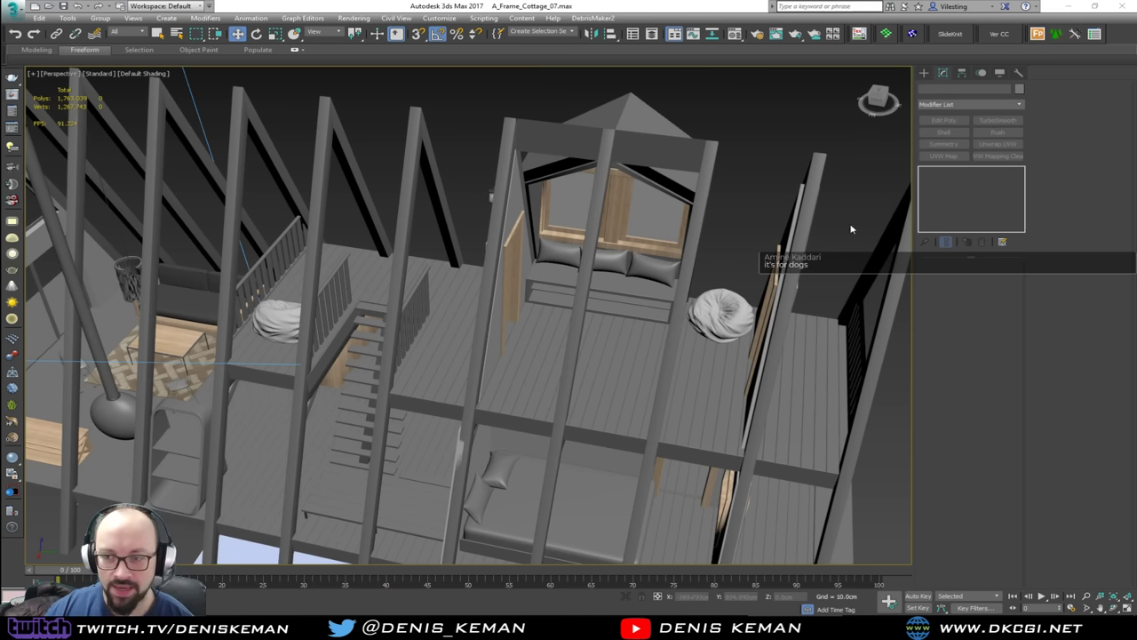
Step: Switch to Discord and browse older furniture references in streaming_related, up to the Log Cabin Writing Desk image
{"action": "left_click_drag", "start_coordinate": [0, 116], "coordinate": [542, 99]}
{"action": "scroll", "coordinate": [497, 278], "scroll_direction": "up", "scroll_amount": 10}
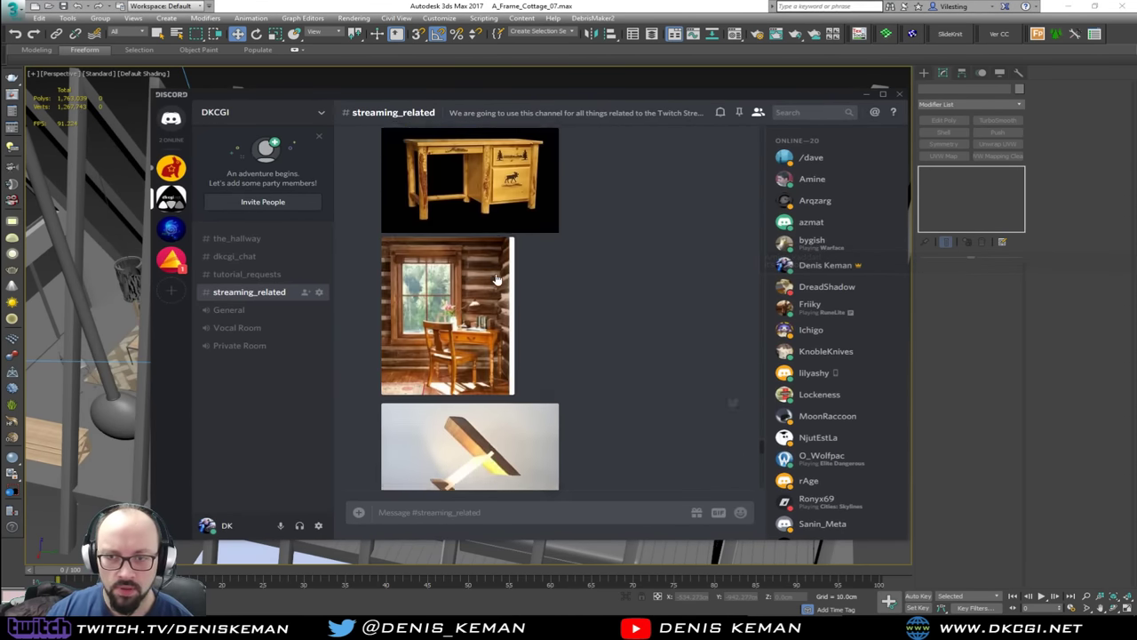
{"action": "scroll", "coordinate": [496, 278], "scroll_direction": "down", "scroll_amount": 3}
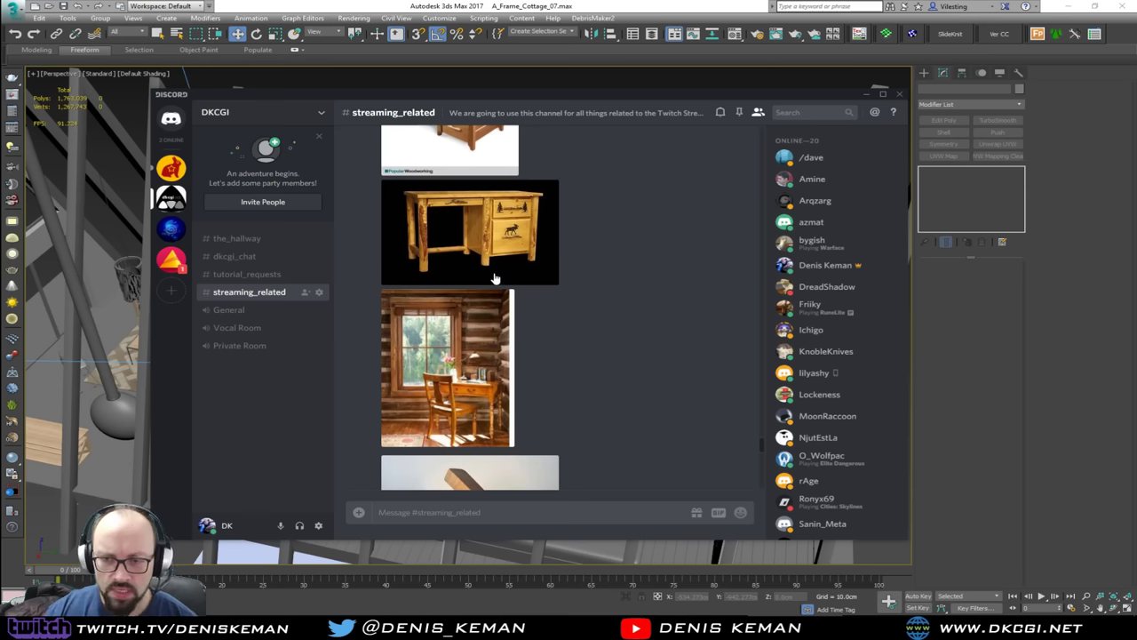
{"action": "scroll", "coordinate": [507, 293], "scroll_direction": "up", "scroll_amount": 3}
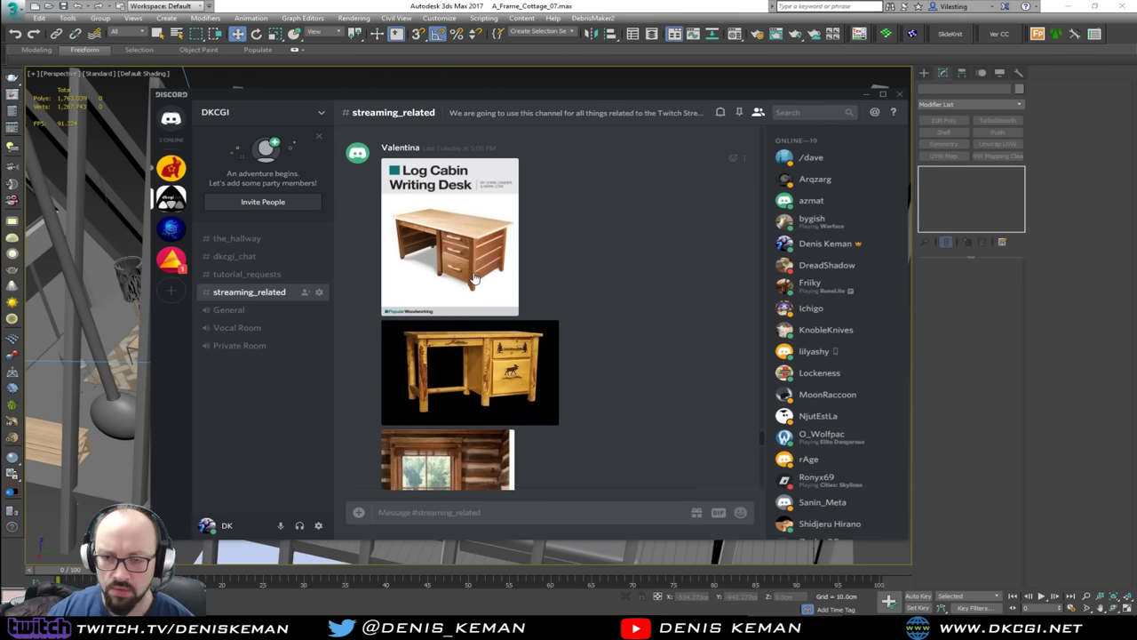
Step: Compare the three writing desk references in the streaming_related channel and move the Discord window away from the 3ds Max viewport
{"action": "scroll", "coordinate": [475, 278], "scroll_direction": "down", "scroll_amount": 2}
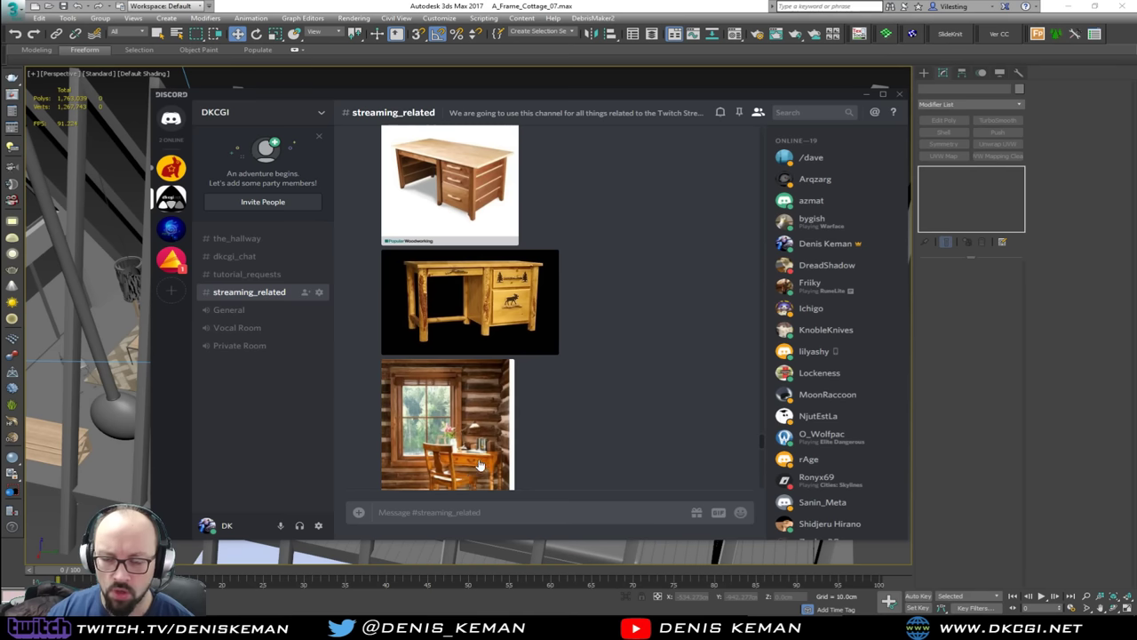
{"action": "scroll", "coordinate": [480, 465], "scroll_direction": "down", "scroll_amount": 2}
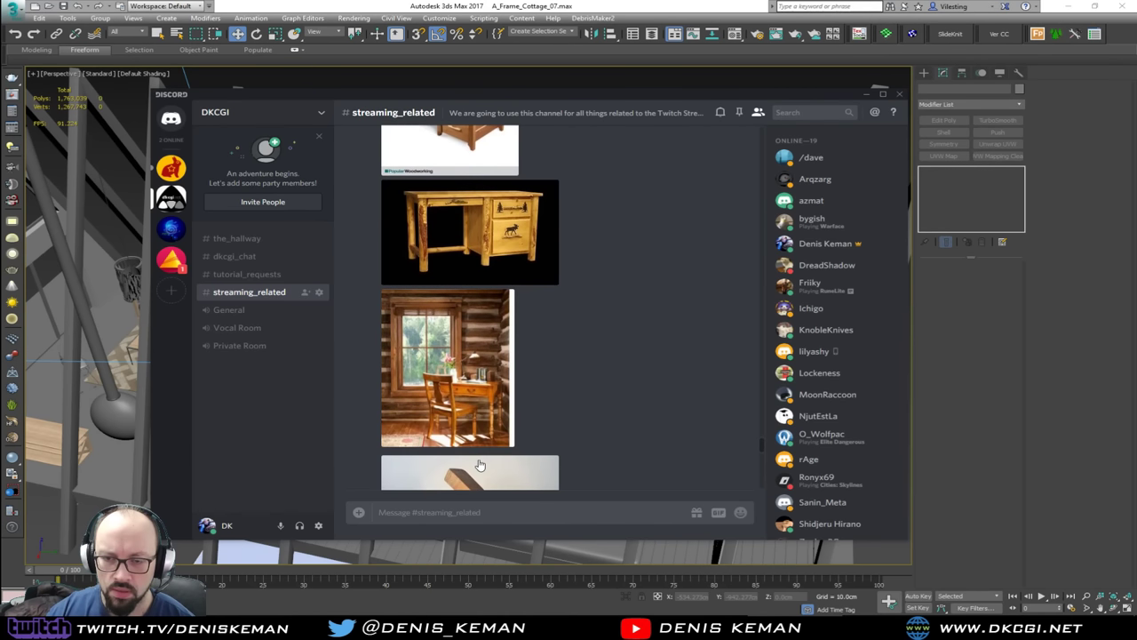
{"action": "scroll", "coordinate": [494, 401], "scroll_direction": "up", "scroll_amount": 2}
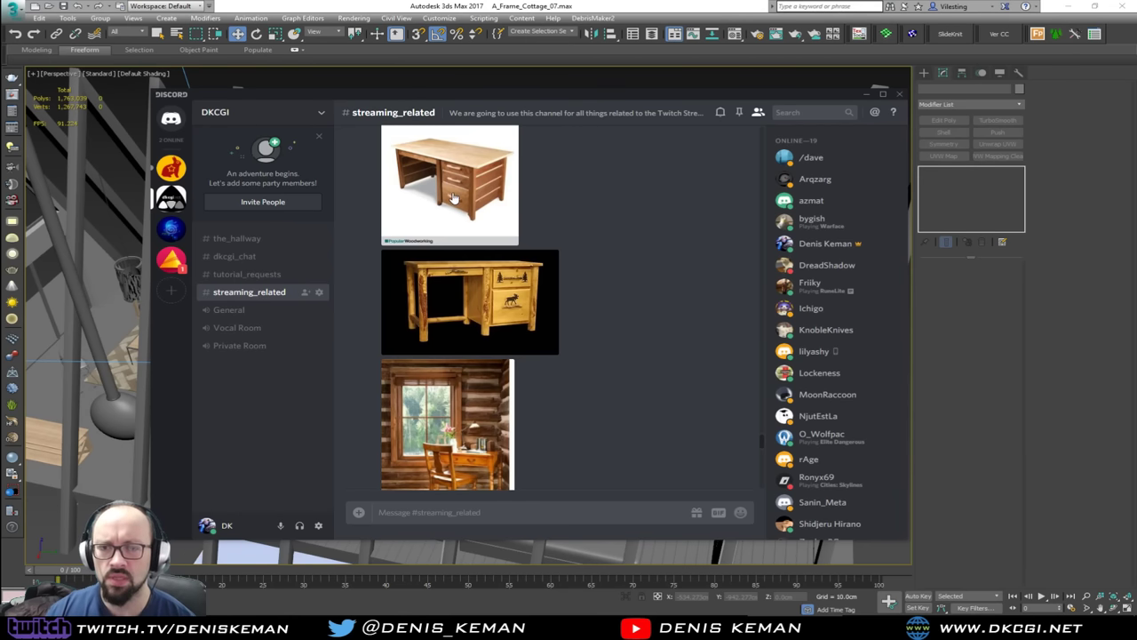
{"action": "left_click_drag", "start_coordinate": [554, 100], "coordinate": [1136, 116]}
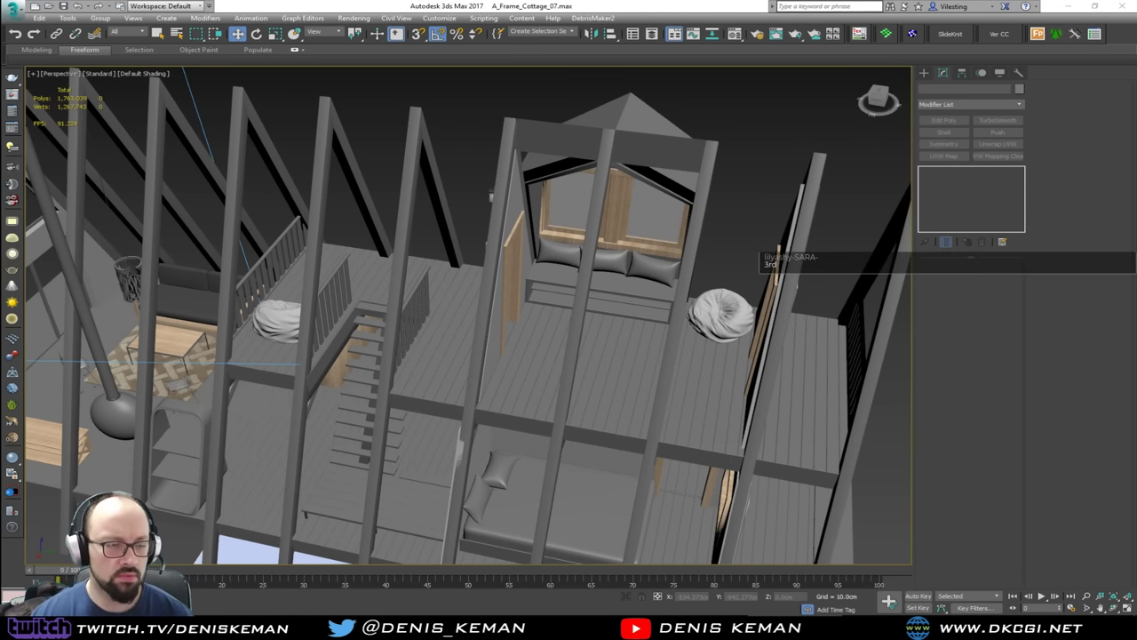
Step: Inspect the low wooden table near the hanging fireplace up close and turn on edged faces display
{"action": "middle_click_drag", "start_coordinate": [651, 340], "coordinate": [674, 392], "text": "alt"}
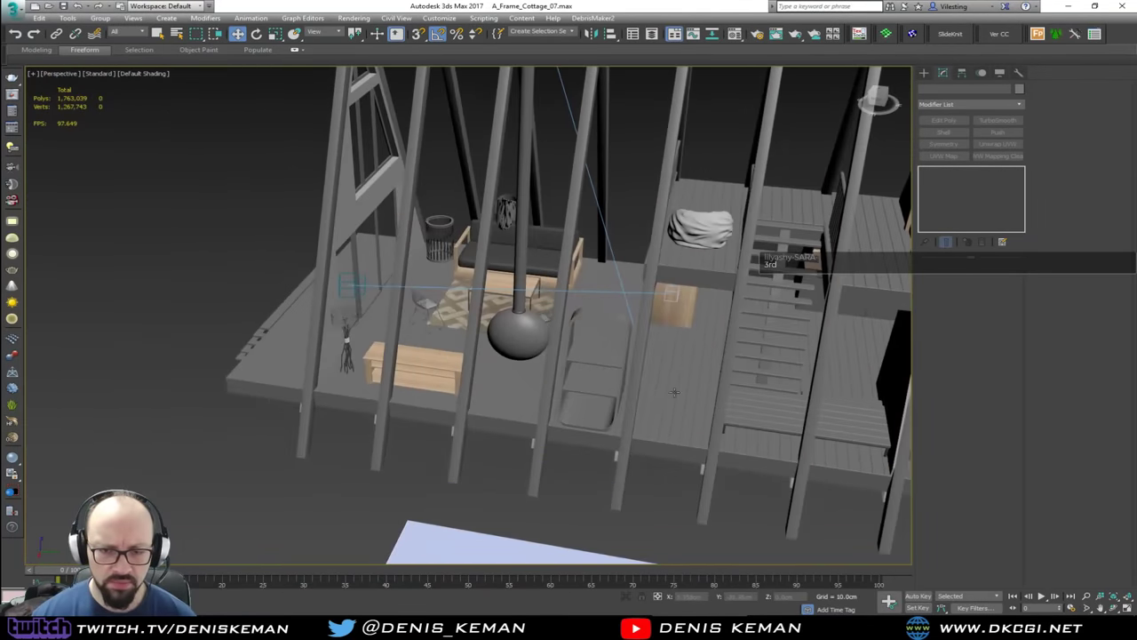
{"action": "scroll", "coordinate": [445, 375], "scroll_direction": "up", "scroll_amount": 4}
{"action": "middle_click_drag", "start_coordinate": [443, 367], "coordinate": [441, 399]}
{"action": "scroll", "coordinate": [460, 293], "scroll_direction": "up", "scroll_amount": 5}
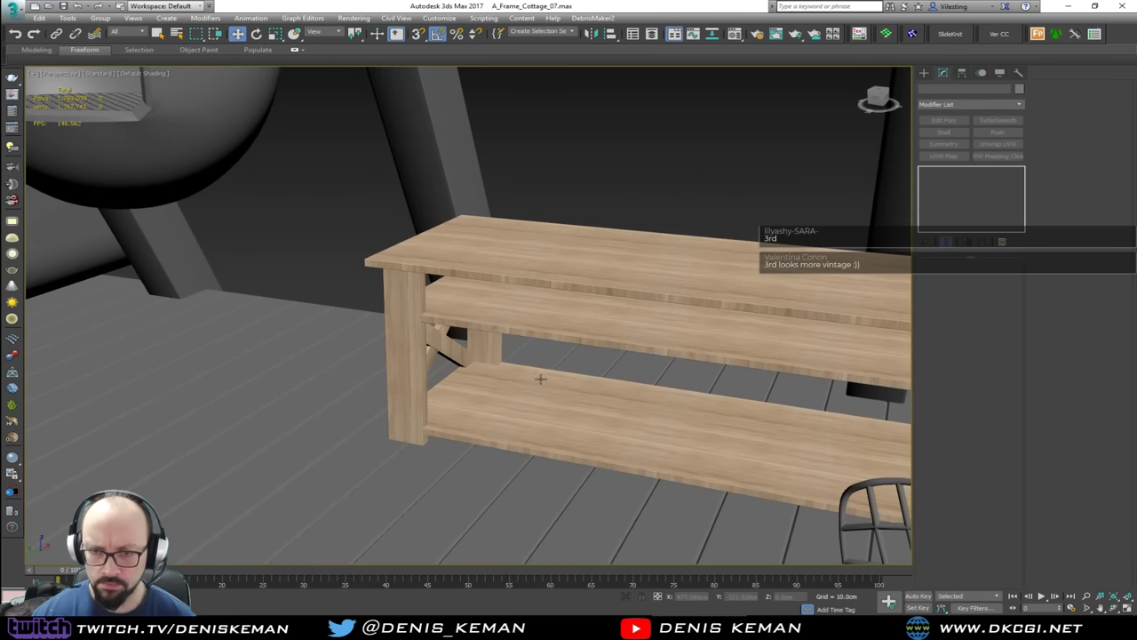
{"action": "middle_click_drag", "start_coordinate": [540, 380], "coordinate": [427, 390], "text": "alt"}
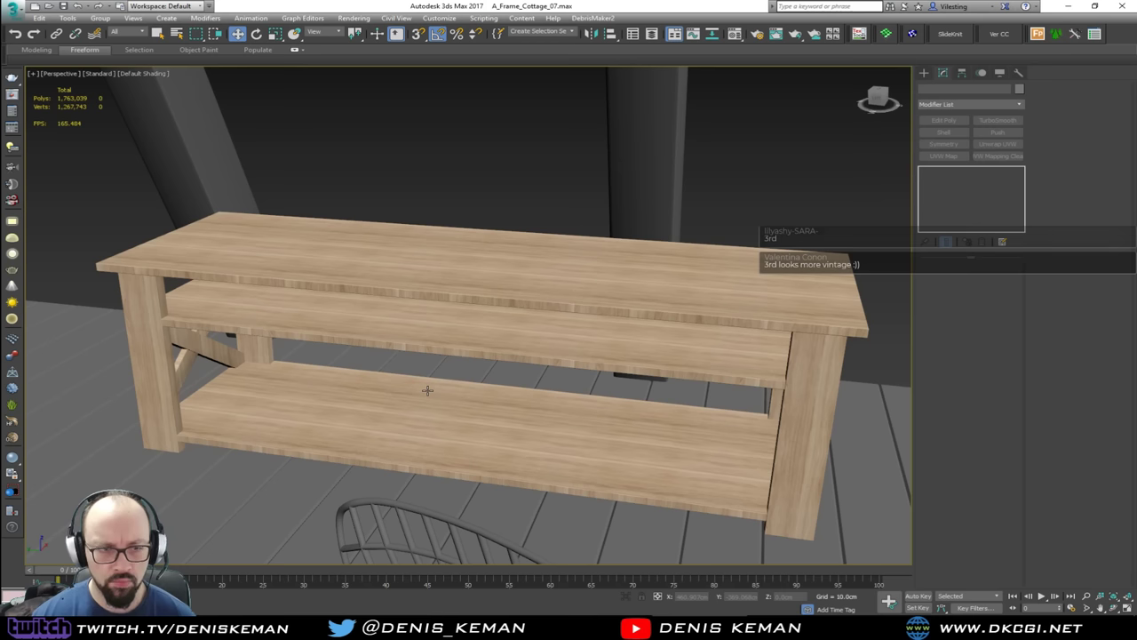
{"action": "mouse_move", "coordinate": [543, 428]}
{"action": "middle_mouse_down", "text": "alt"}
{"action": "mouse_move", "coordinate": [518, 431]}
{"action": "mouse_move", "coordinate": [537, 464]}
{"action": "middle_mouse_up", "text": "alt"}
{"action": "key", "text": "F4"}
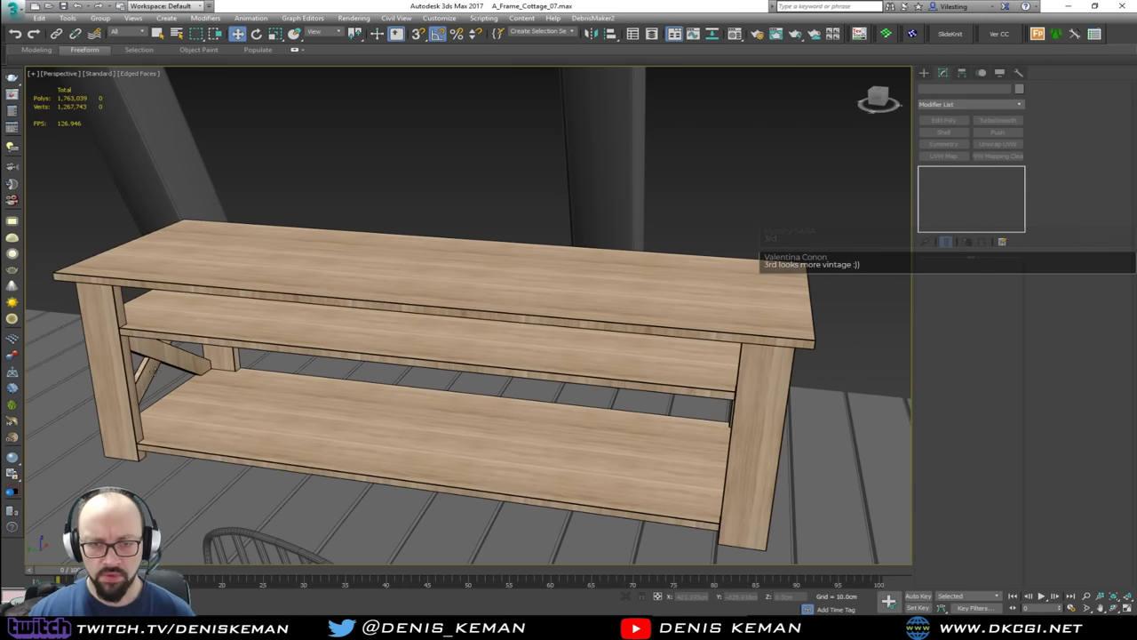
Step: Clone the low wooden table Val_Table as a single copy placed by the dormer window end of the cottage
{"action": "left_click", "coordinate": [142, 377]}
{"action": "scroll", "coordinate": [370, 432], "scroll_direction": "down", "scroll_amount": 10}
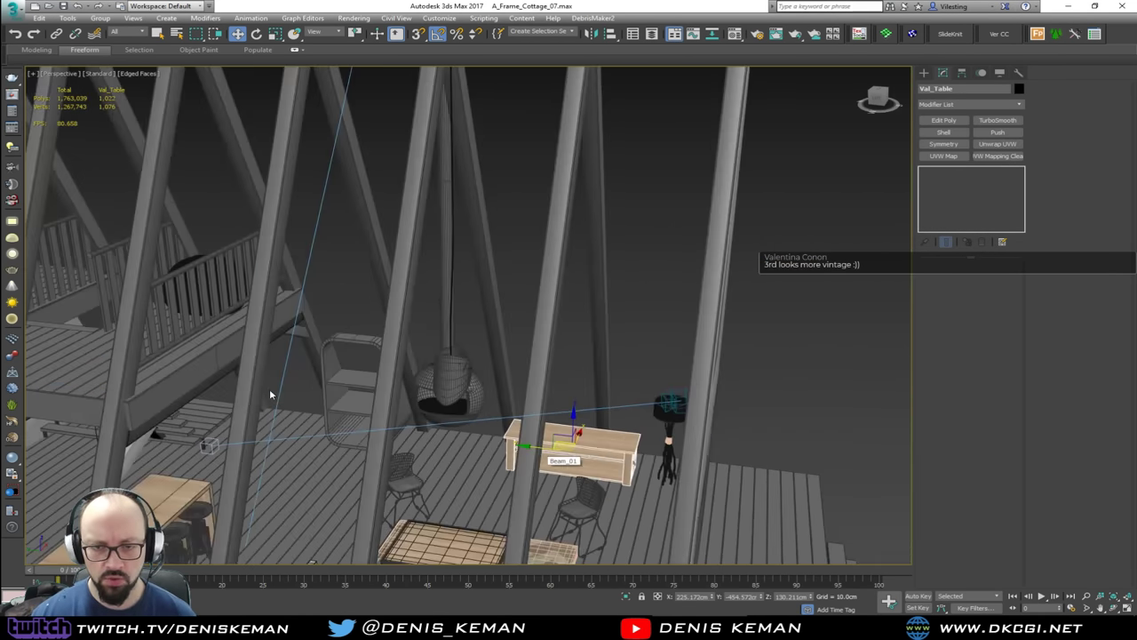
{"action": "scroll", "coordinate": [271, 395], "scroll_direction": "down", "scroll_amount": 3}
{"action": "middle_click_drag", "start_coordinate": [267, 395], "coordinate": [635, 443]}
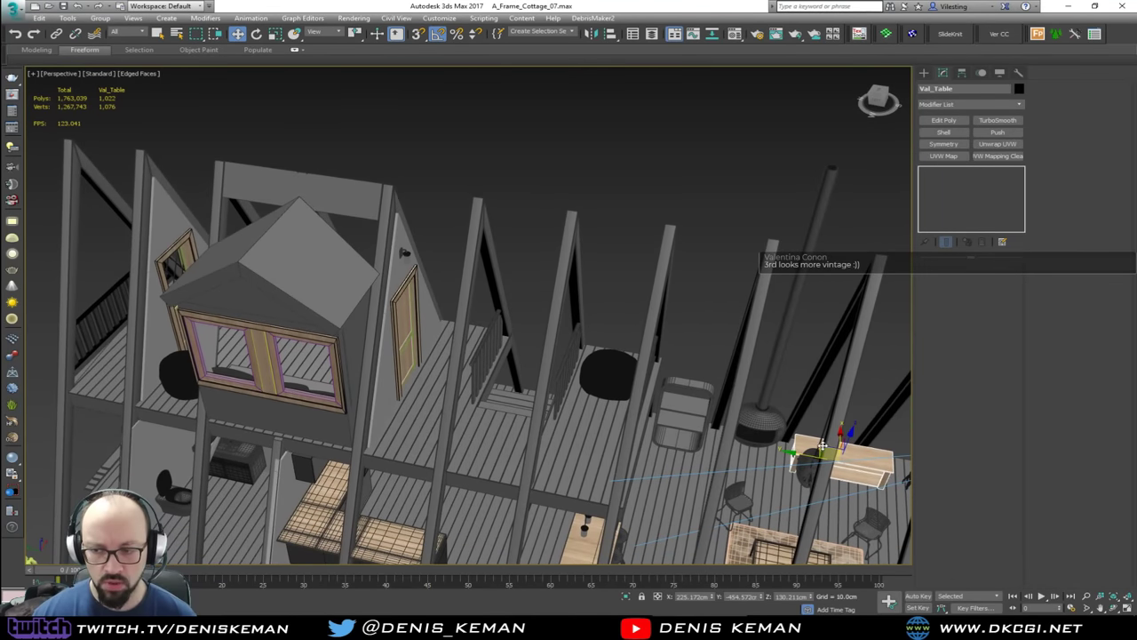
{"action": "left_click_drag", "start_coordinate": [817, 446], "coordinate": [328, 436], "text": "shift"}
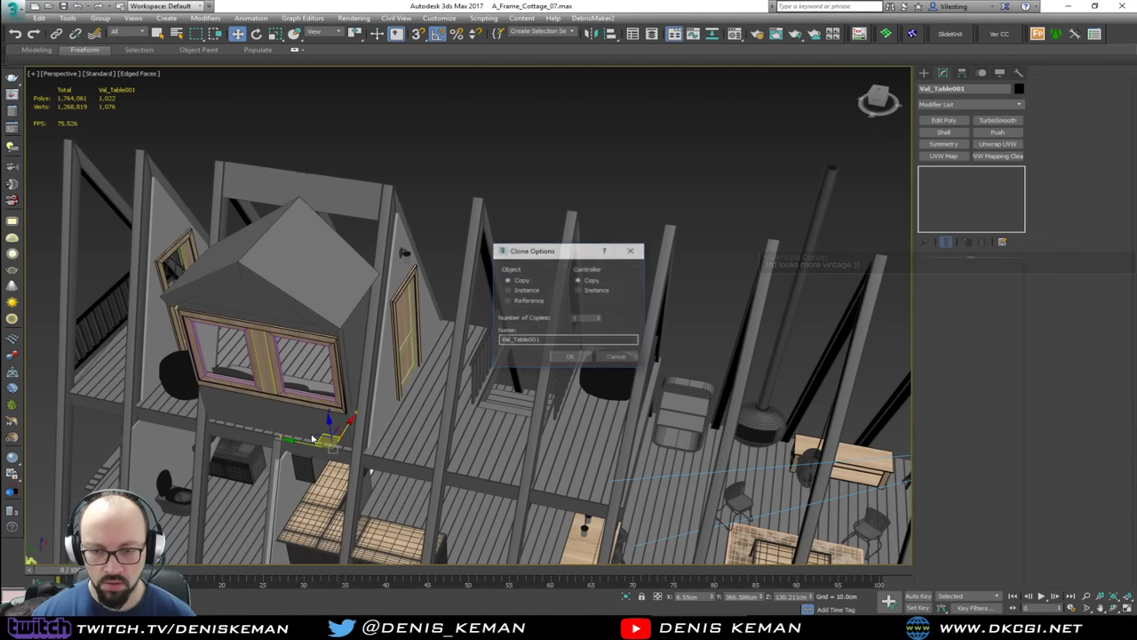
{"action": "left_click", "coordinate": [569, 357]}
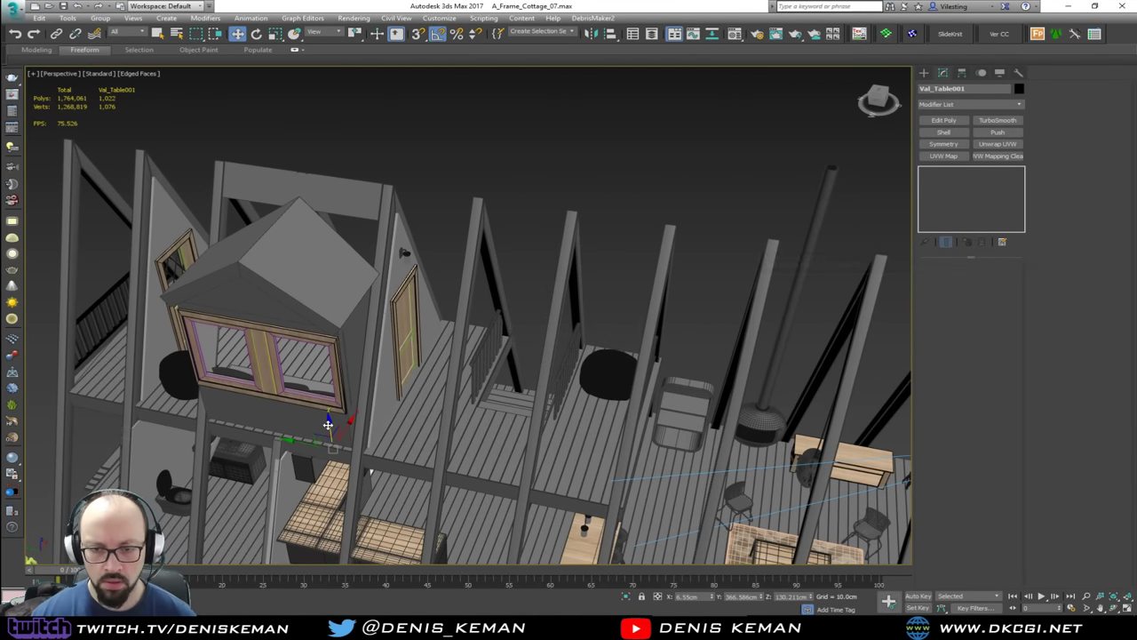
Step: Raise the copied table to the loft level and lower it toward the floor in front of the window bench
{"action": "key", "text": "z"}
{"action": "middle_click_drag", "start_coordinate": [326, 331], "coordinate": [496, 344], "text": "alt"}
{"action": "middle_click_drag", "start_coordinate": [496, 345], "coordinate": [552, 320]}
{"action": "scroll", "coordinate": [552, 320], "scroll_direction": "down", "scroll_amount": 2}
{"action": "left_click_drag", "start_coordinate": [505, 295], "coordinate": [357, 365]}
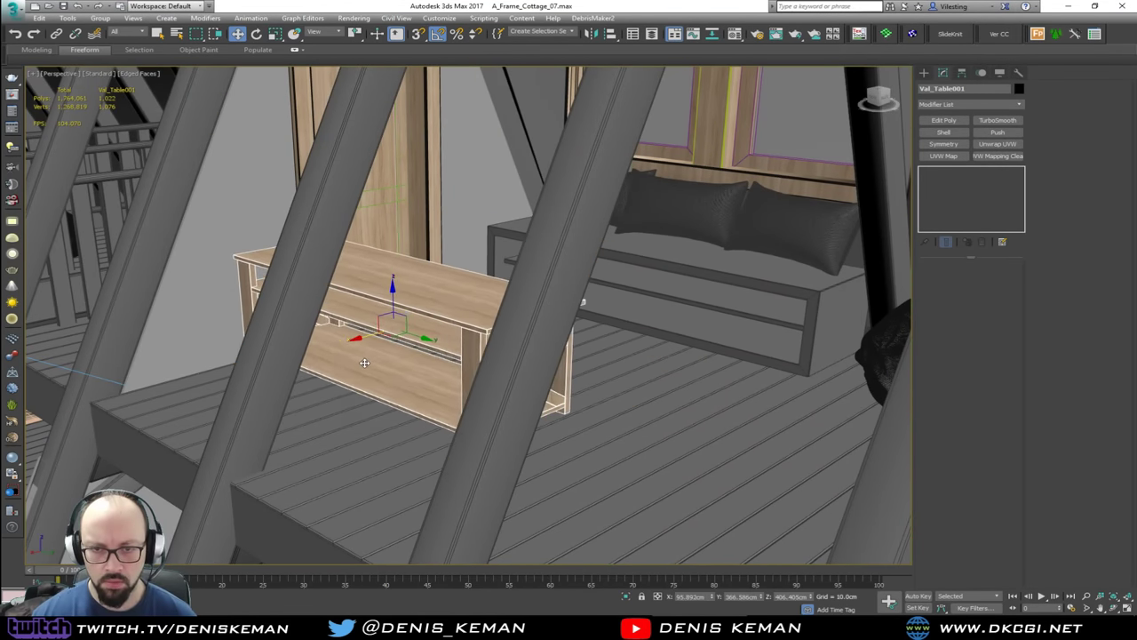
{"action": "middle_click_drag", "start_coordinate": [357, 364], "coordinate": [384, 316], "text": "alt"}
{"action": "left_click_drag", "start_coordinate": [393, 297], "coordinate": [395, 353]}
{"action": "middle_click_drag", "start_coordinate": [391, 355], "coordinate": [407, 383], "text": "alt"}
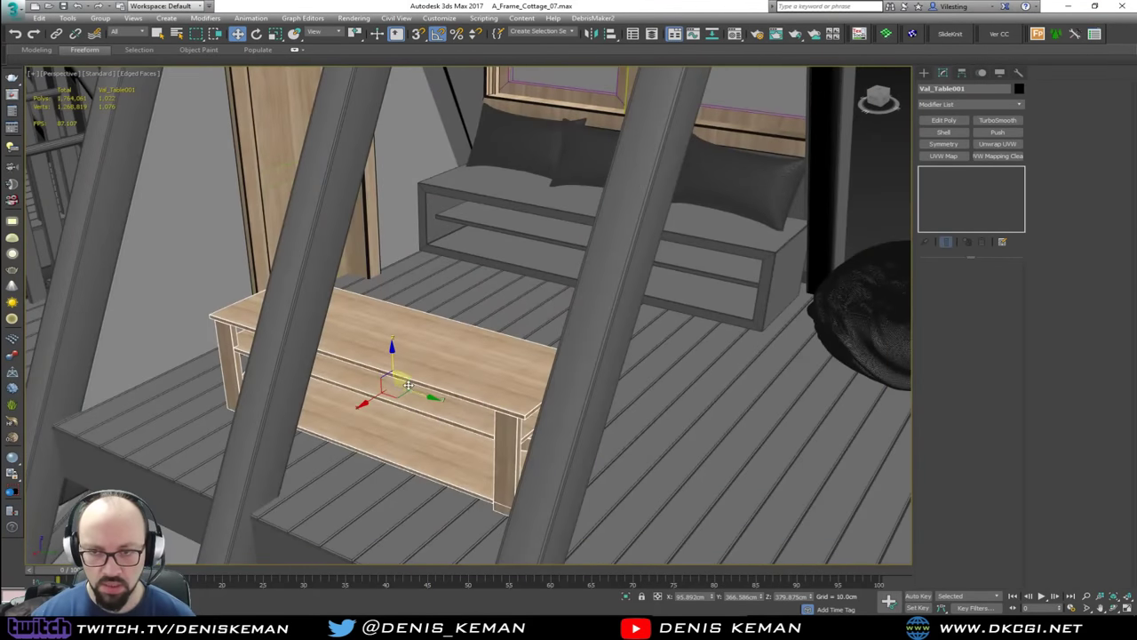
Step: Isolate the copied table together with the window bench and loft floor, and clear the selection
{"action": "left_click", "coordinate": [737, 320], "text": "ctrl"}
{"action": "left_click", "coordinate": [699, 411], "text": "ctrl"}
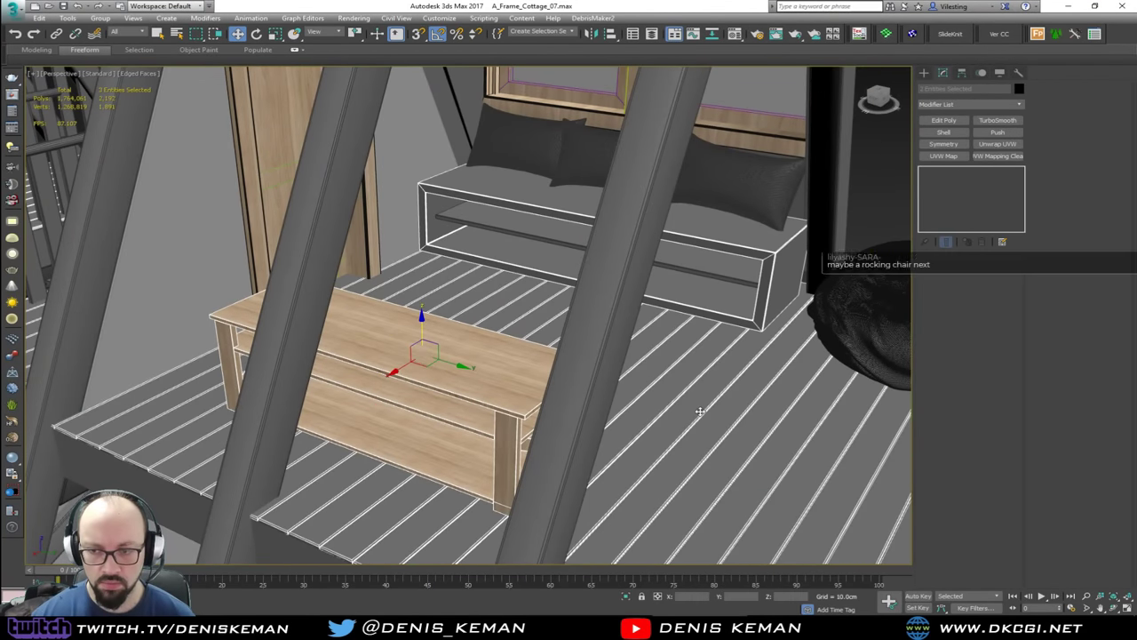
{"action": "key", "text": "alt+q"}
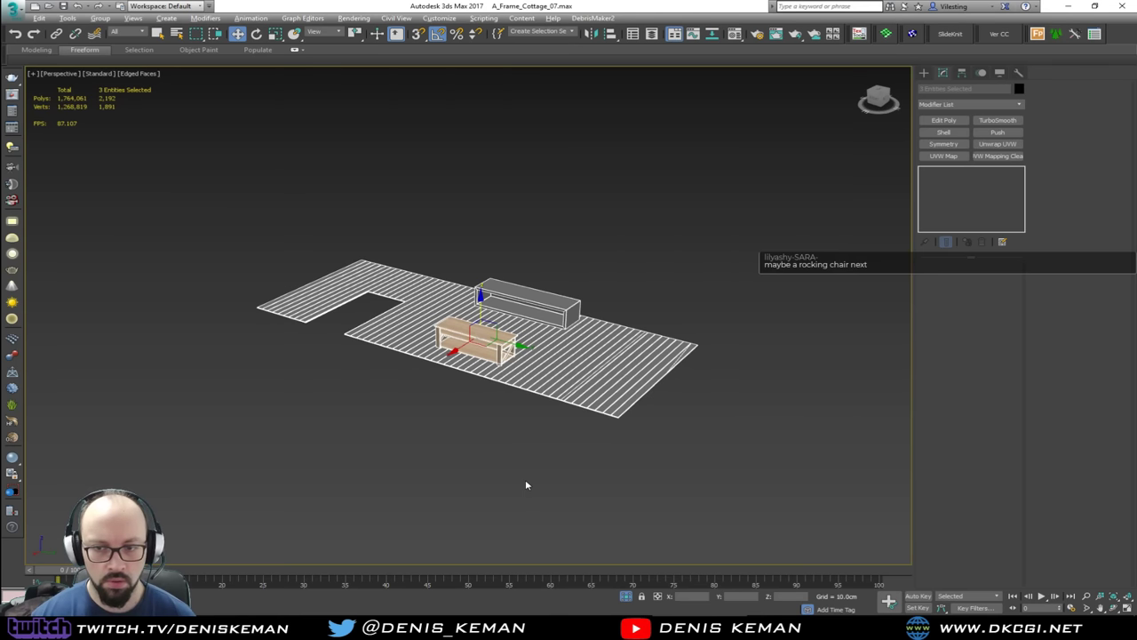
{"action": "left_click", "coordinate": [525, 484]}
{"action": "middle_click_drag", "start_coordinate": [525, 484], "coordinate": [392, 464], "text": "alt"}
{"action": "scroll", "coordinate": [397, 314], "scroll_direction": "up", "scroll_amount": 10}
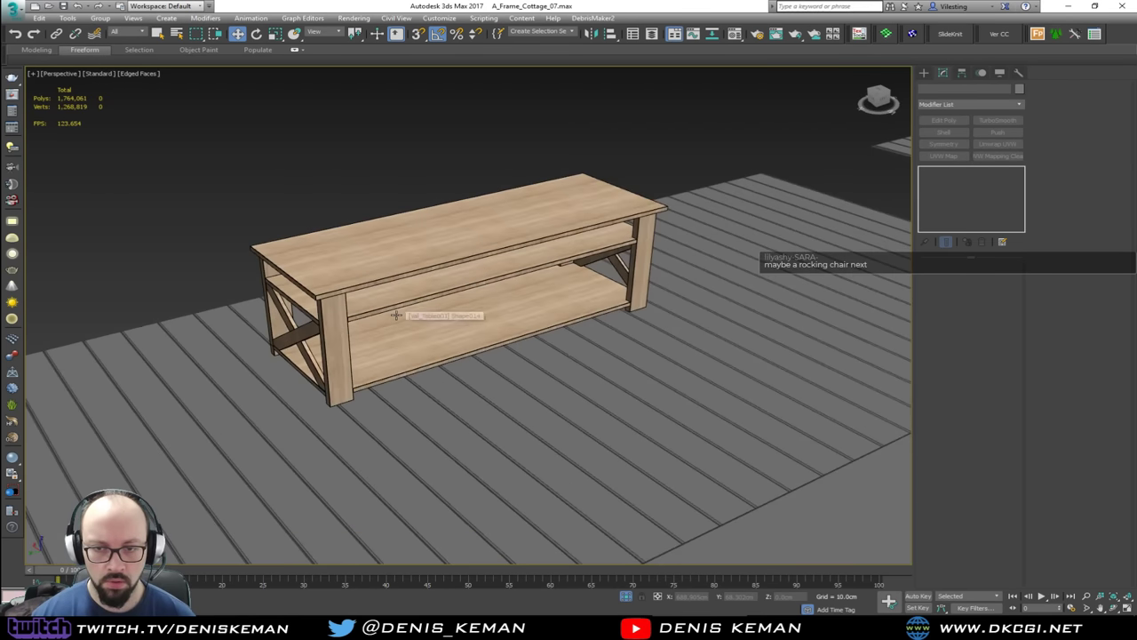
{"action": "middle_click_drag", "start_coordinate": [399, 349], "coordinate": [451, 381], "text": "alt"}
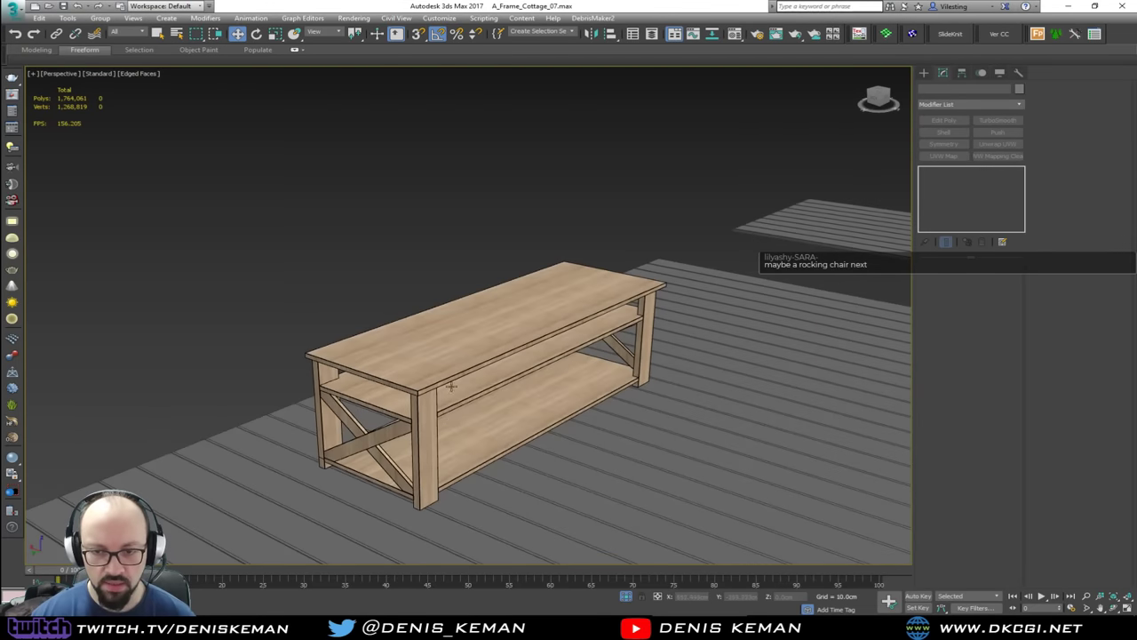
Step: Open the copied table's group so its individual parts can be edited
{"action": "left_click", "coordinate": [452, 368]}
{"action": "scroll", "coordinate": [452, 367], "scroll_direction": "up", "scroll_amount": 4}
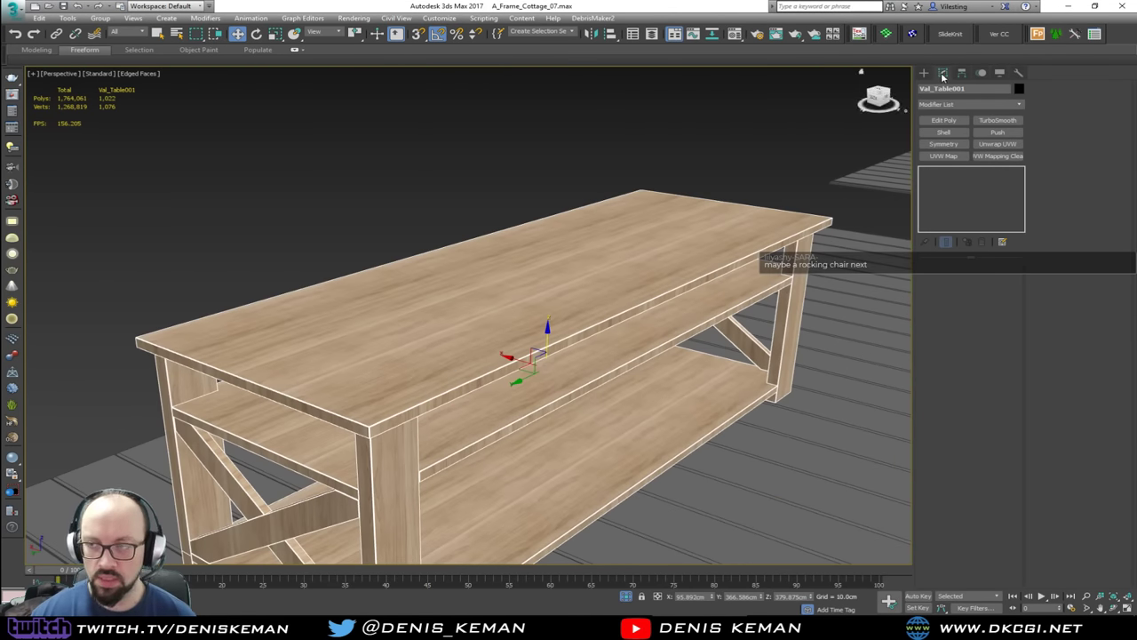
{"action": "left_click", "coordinate": [100, 17]}
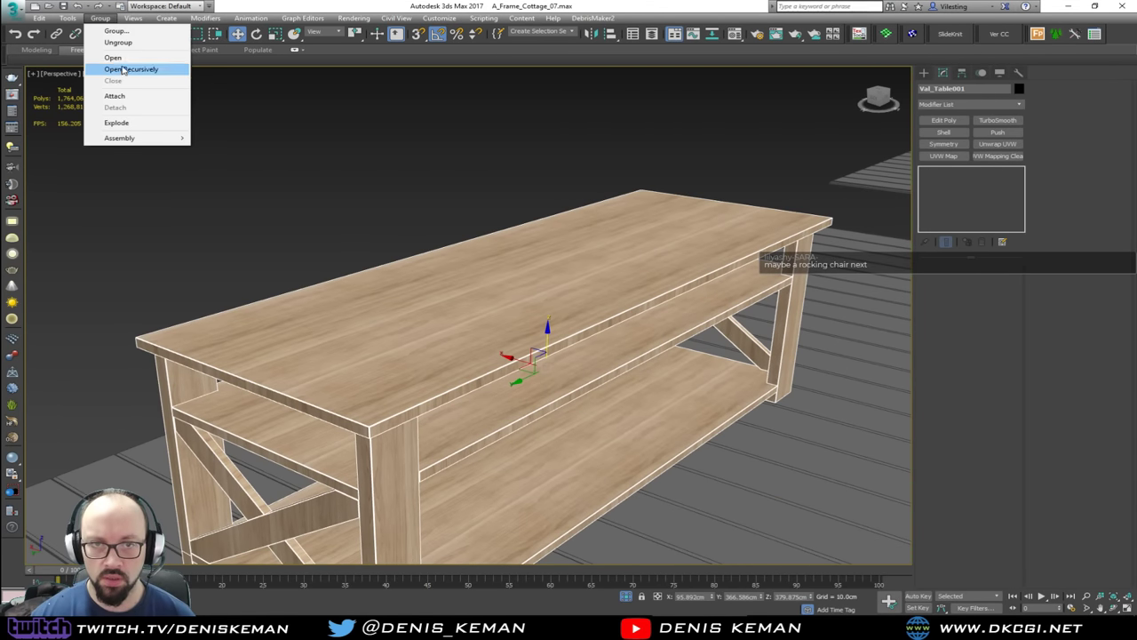
{"action": "left_click", "coordinate": [128, 62]}
Step: Try lifting the tabletop off the copied table's frame, undo the move and clear the selection
{"action": "left_click", "coordinate": [530, 289]}
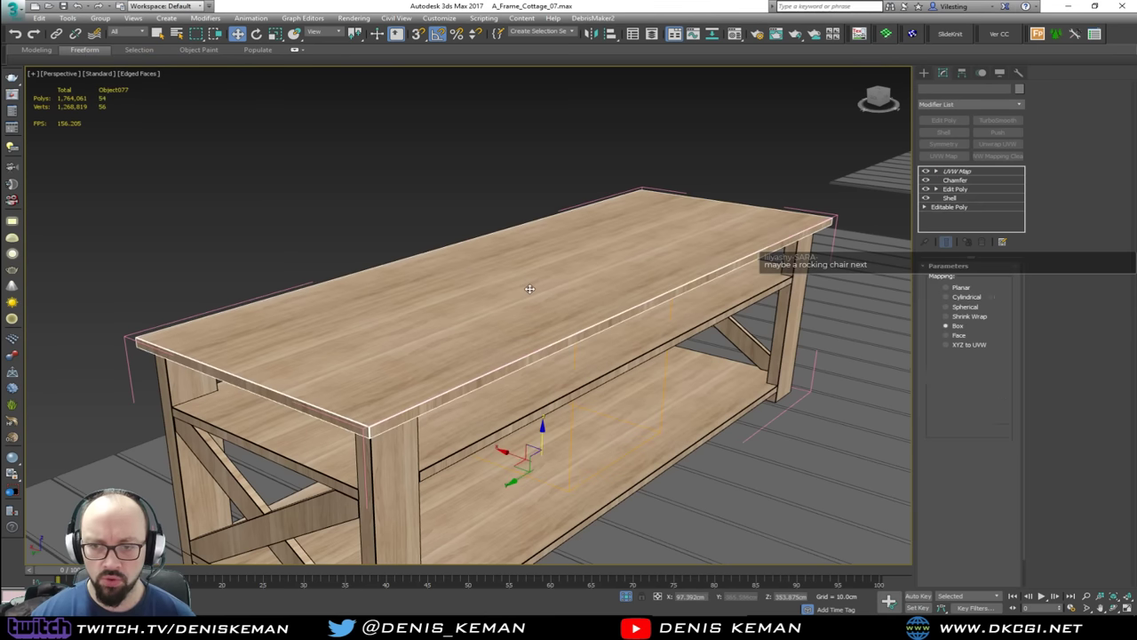
{"action": "scroll", "coordinate": [507, 345], "scroll_direction": "down", "scroll_amount": 3}
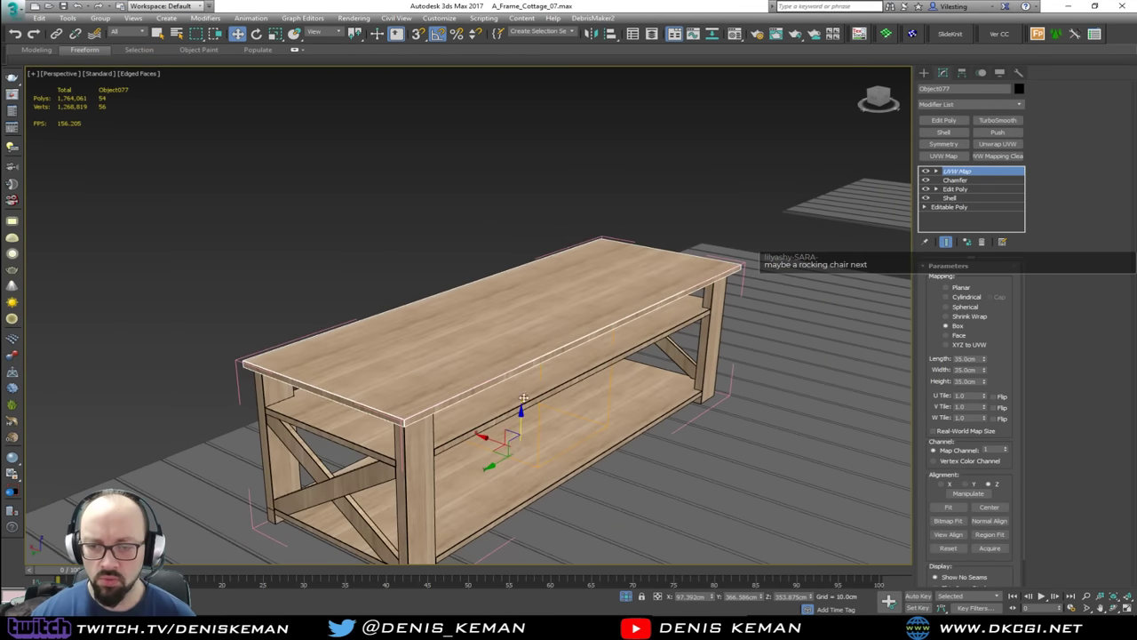
{"action": "left_click_drag", "start_coordinate": [523, 425], "coordinate": [525, 338]}
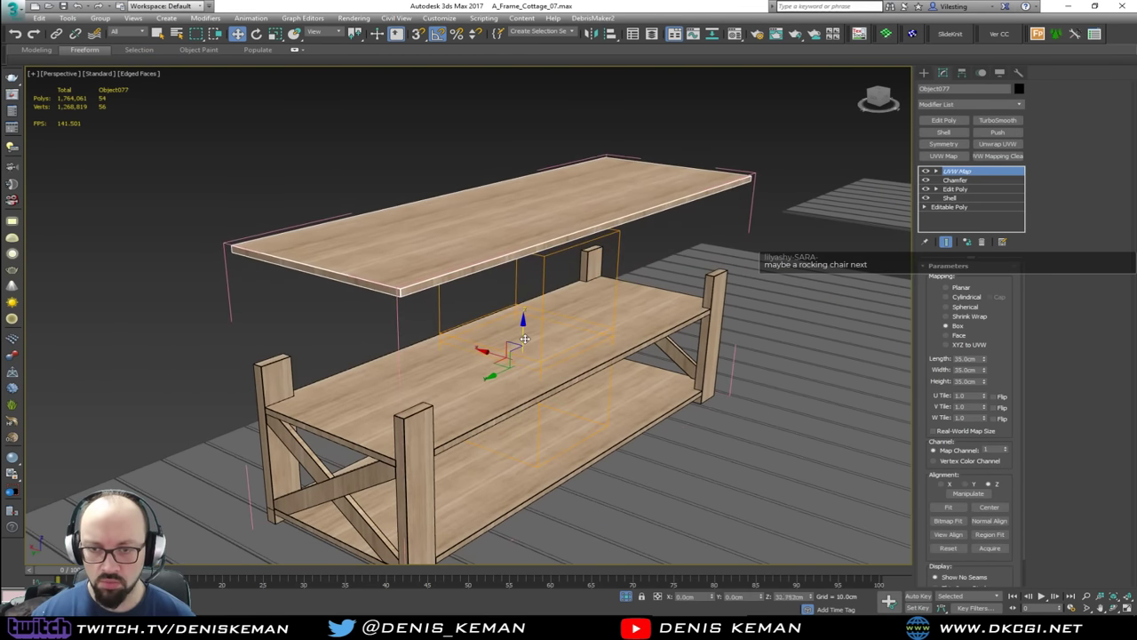
{"action": "middle_click_drag", "start_coordinate": [525, 339], "coordinate": [525, 364], "text": "alt"}
{"action": "key", "text": "ctrl+z"}
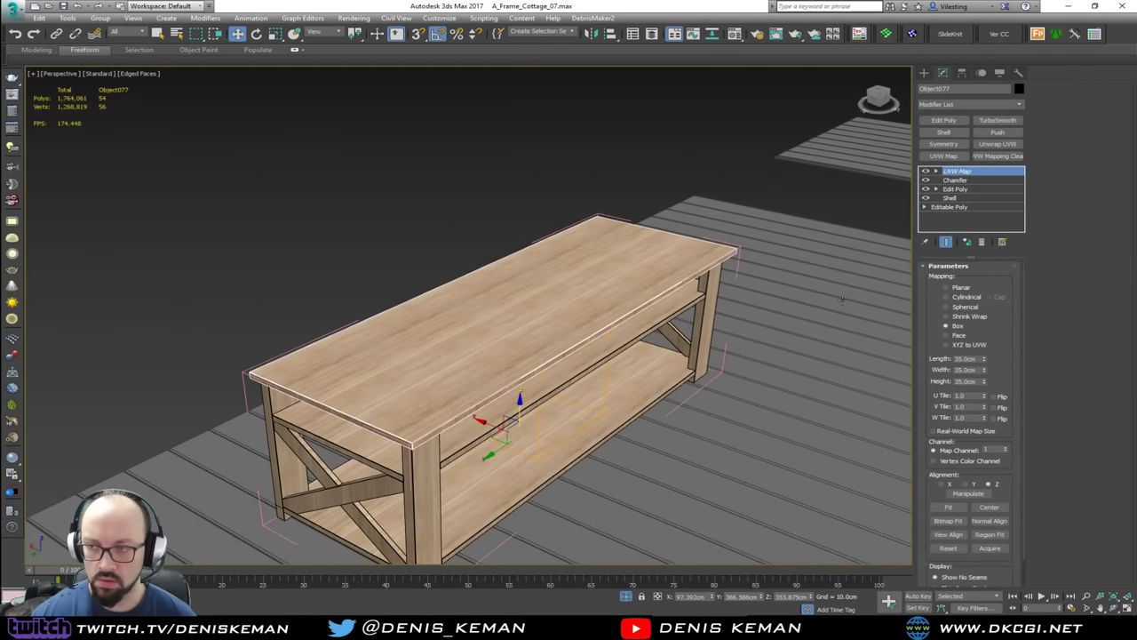
{"action": "left_click", "coordinate": [331, 160]}
{"action": "scroll", "coordinate": [397, 307], "scroll_direction": "down", "scroll_amount": 5}
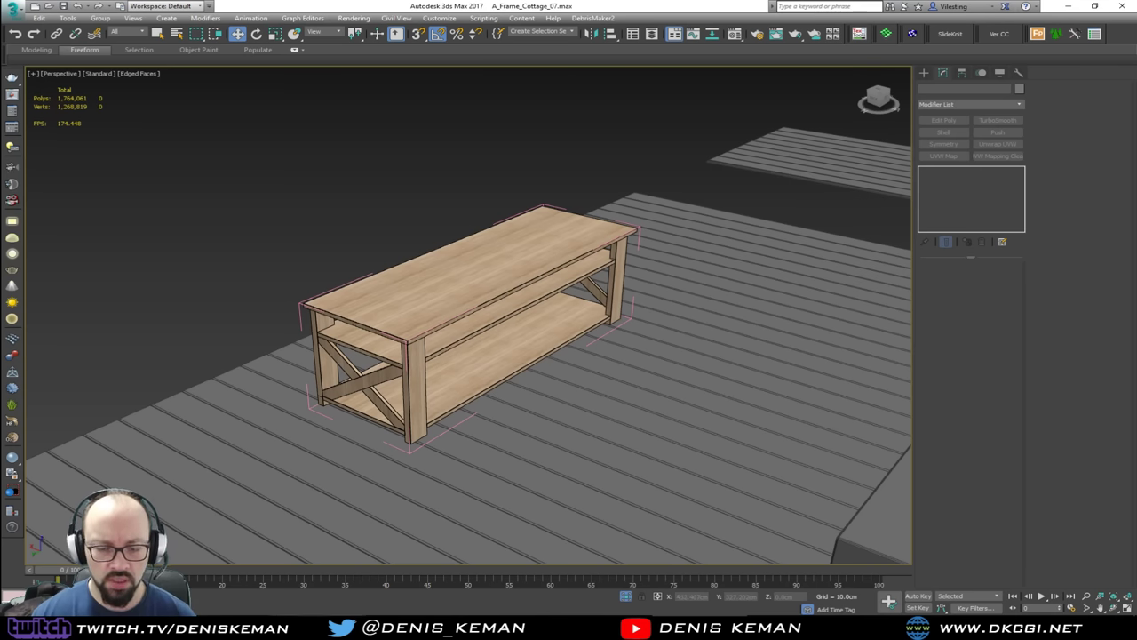
Step: Switch to the web browser and run a DuckDuckGo image search for "table height"
{"action": "left_click", "coordinate": [241, 627]}
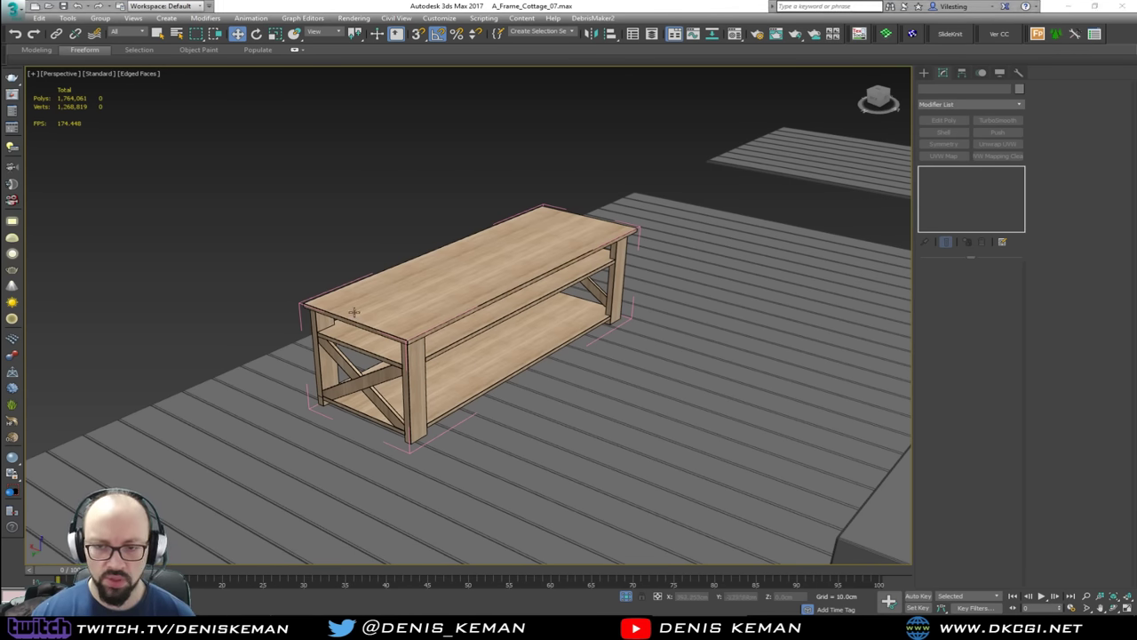
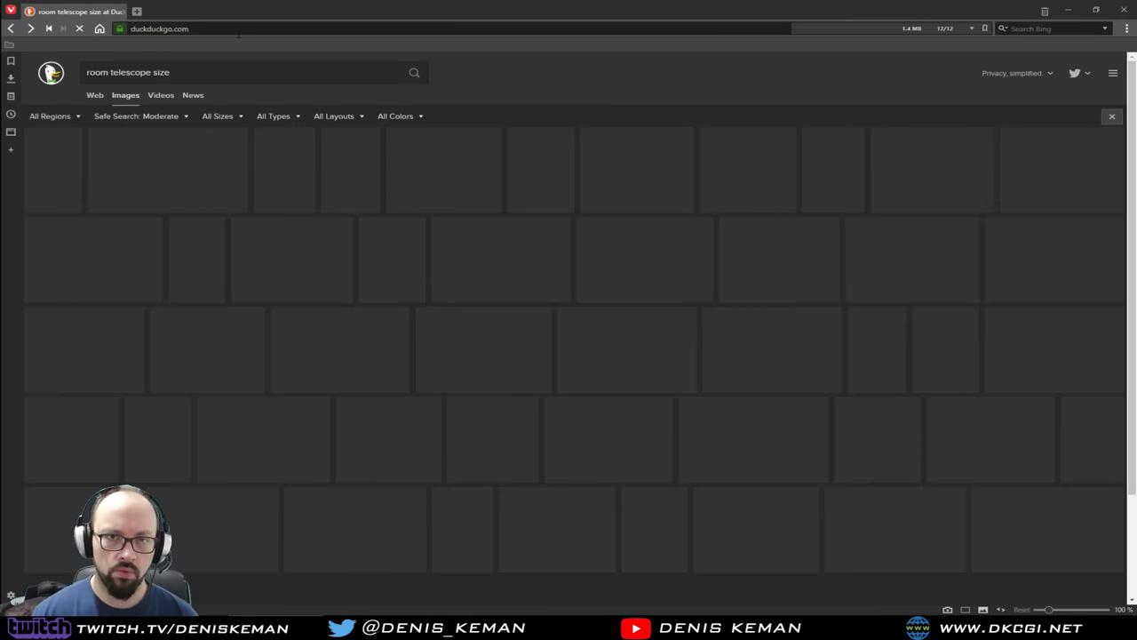
{"action": "scroll", "coordinate": [187, 91], "scroll_direction": "up", "scroll_amount": 7}
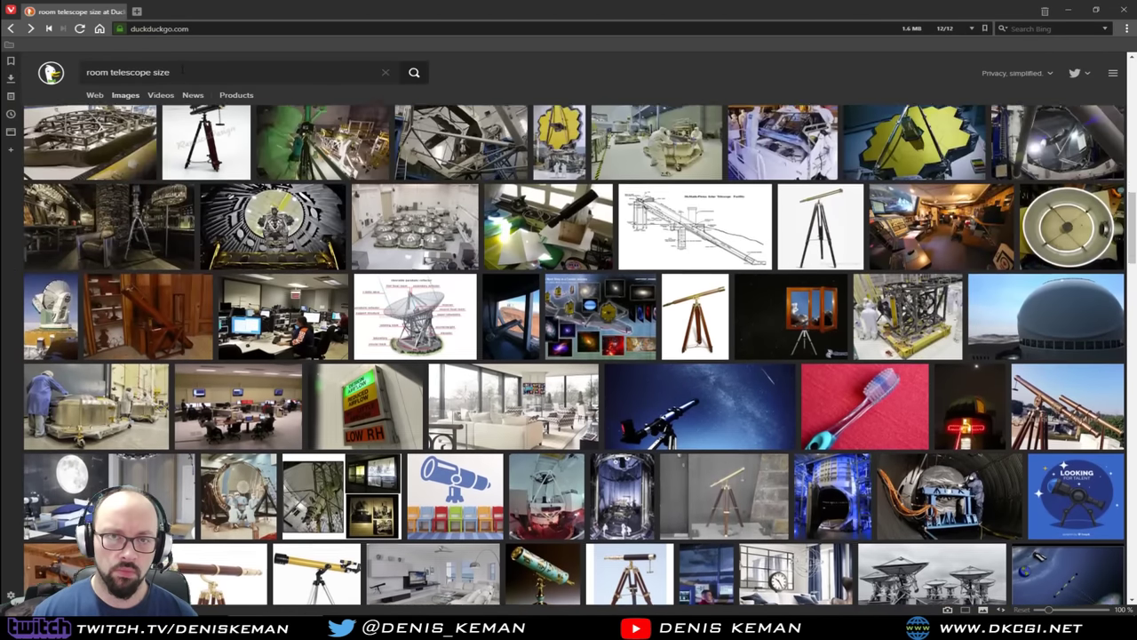
{"action": "triple_click", "coordinate": [182, 71]}
{"action": "type", "text": "table hei"}
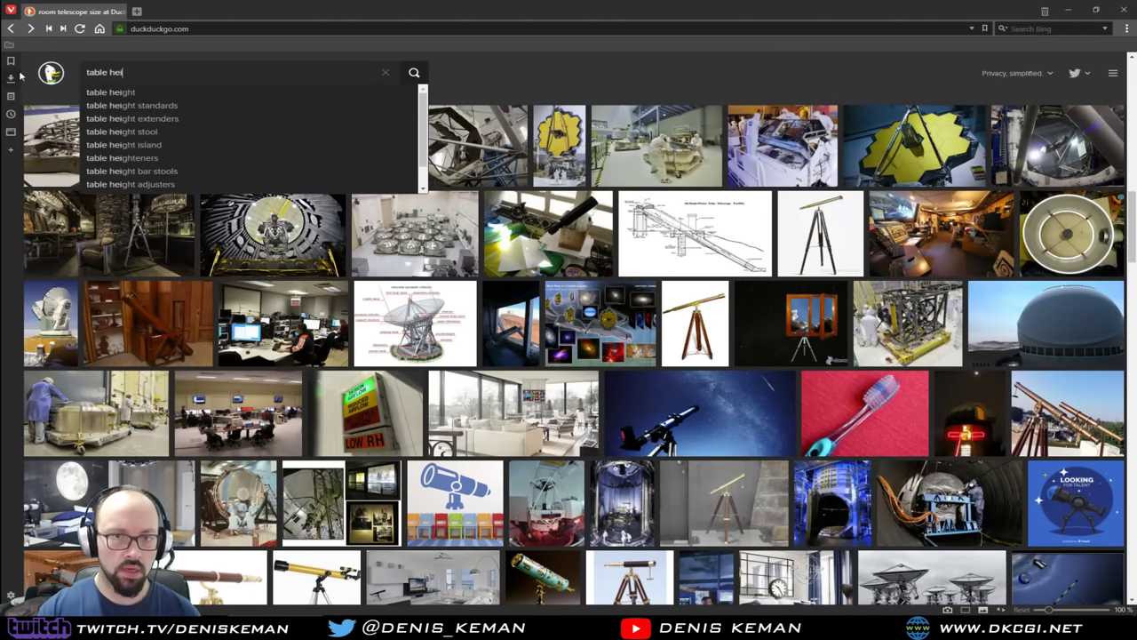
{"action": "key", "text": "Down"}
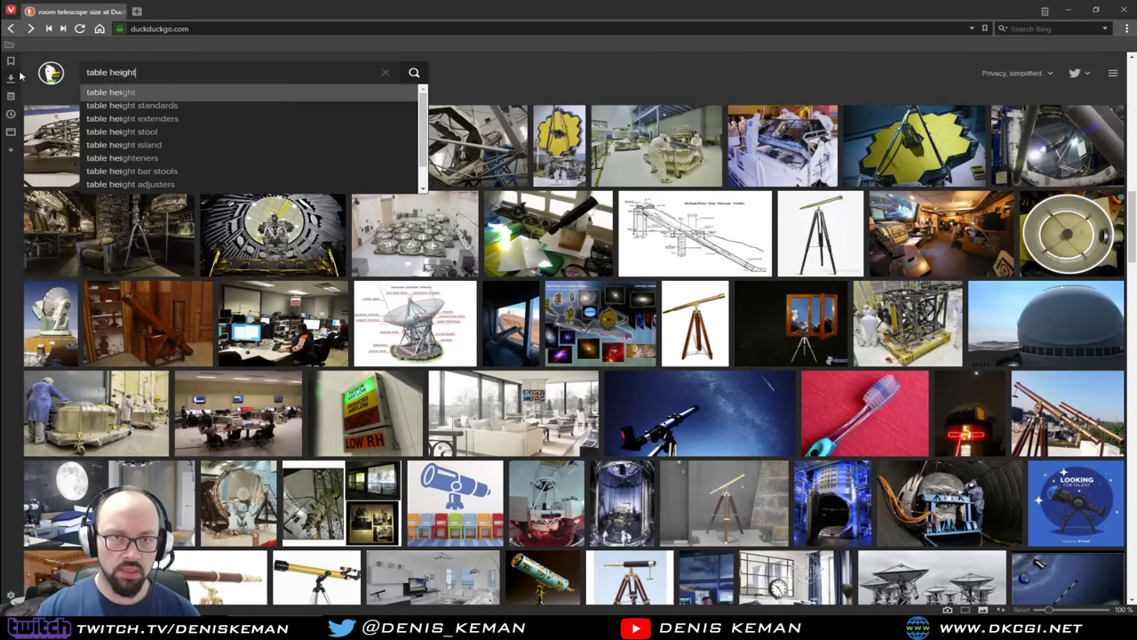
{"action": "key", "text": "Return"}
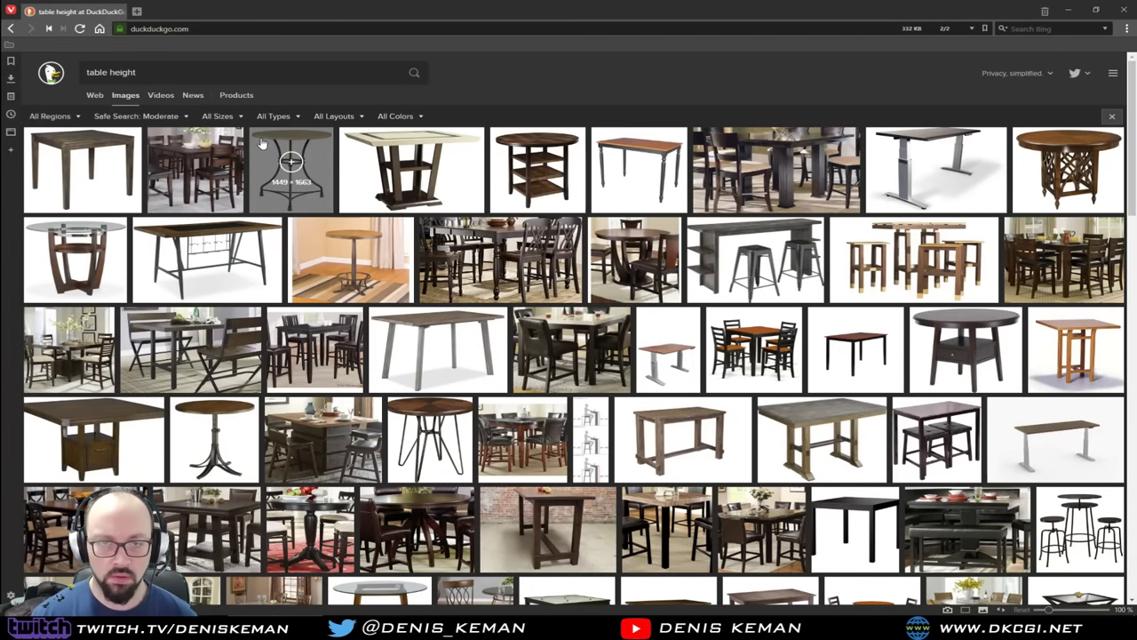
Step: Look through the web and image results for "table height" for a usable table measurement
{"action": "left_click", "coordinate": [95, 95]}
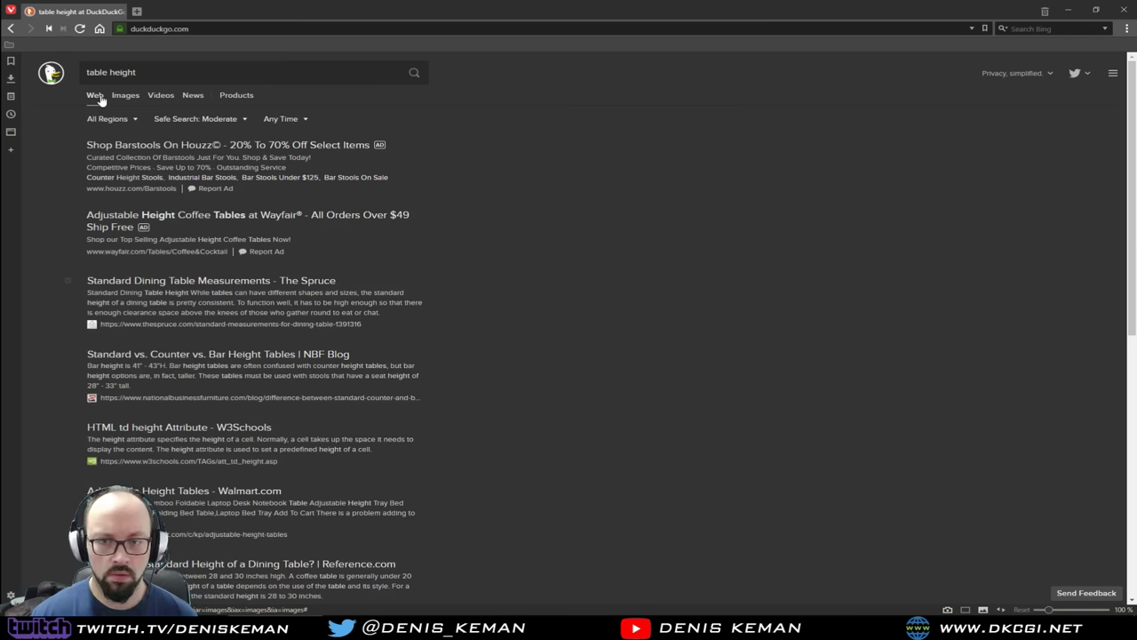
{"action": "left_click", "coordinate": [134, 100]}
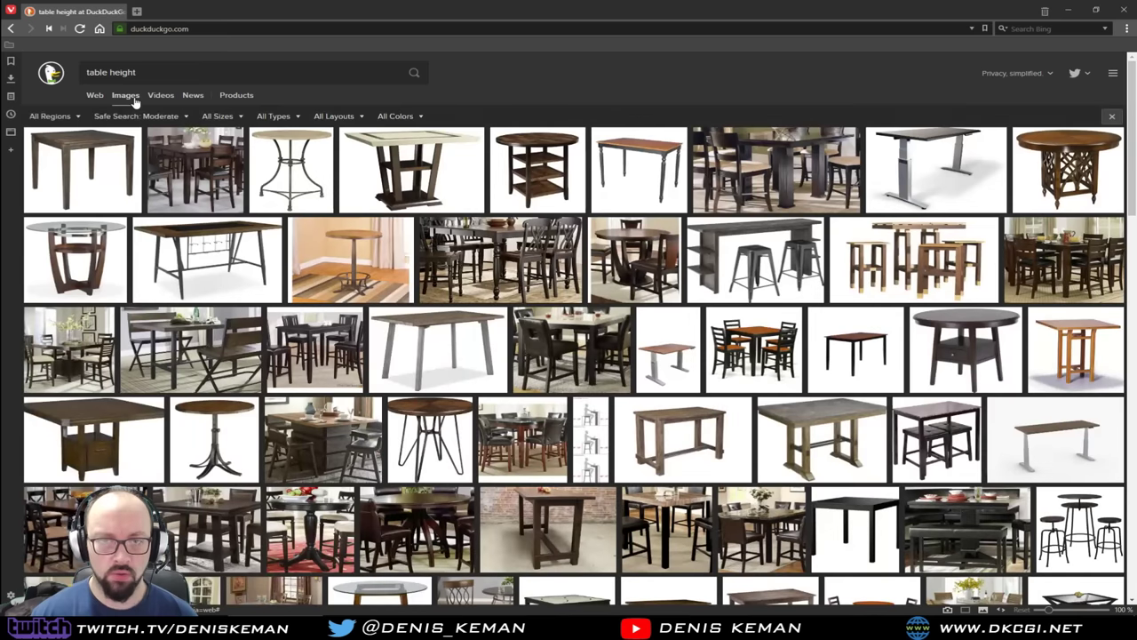
{"action": "scroll", "coordinate": [449, 430], "scroll_direction": "down", "scroll_amount": 5}
{"action": "scroll", "coordinate": [486, 502], "scroll_direction": "up", "scroll_amount": 2}
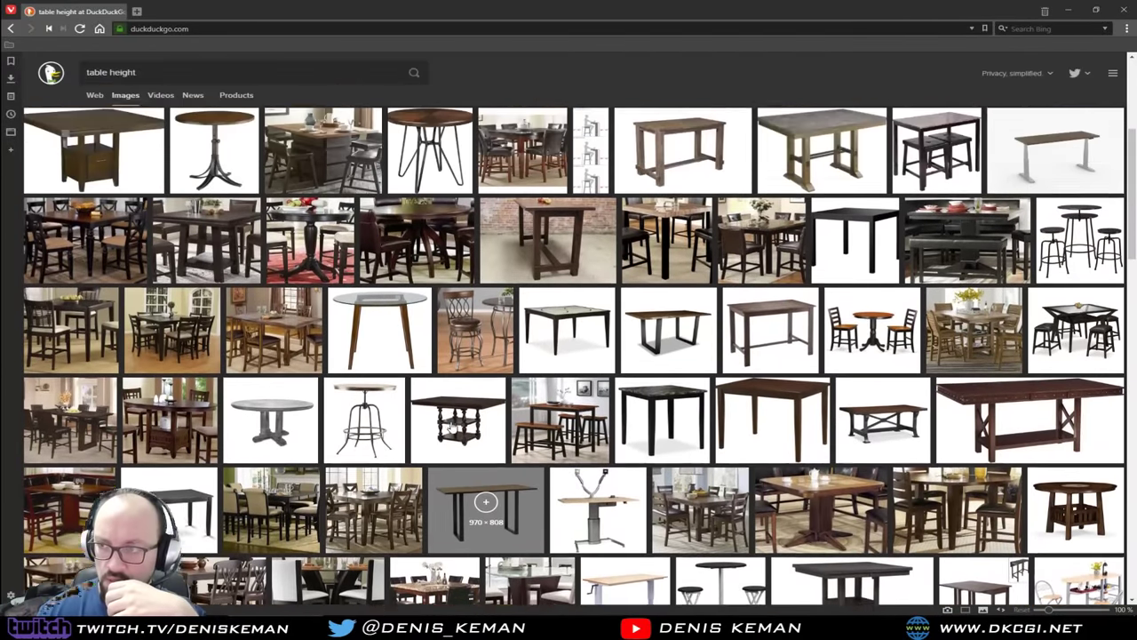
{"action": "scroll", "coordinate": [451, 428], "scroll_direction": "up", "scroll_amount": 3}
{"action": "scroll", "coordinate": [451, 428], "scroll_direction": "down", "scroll_amount": 15}
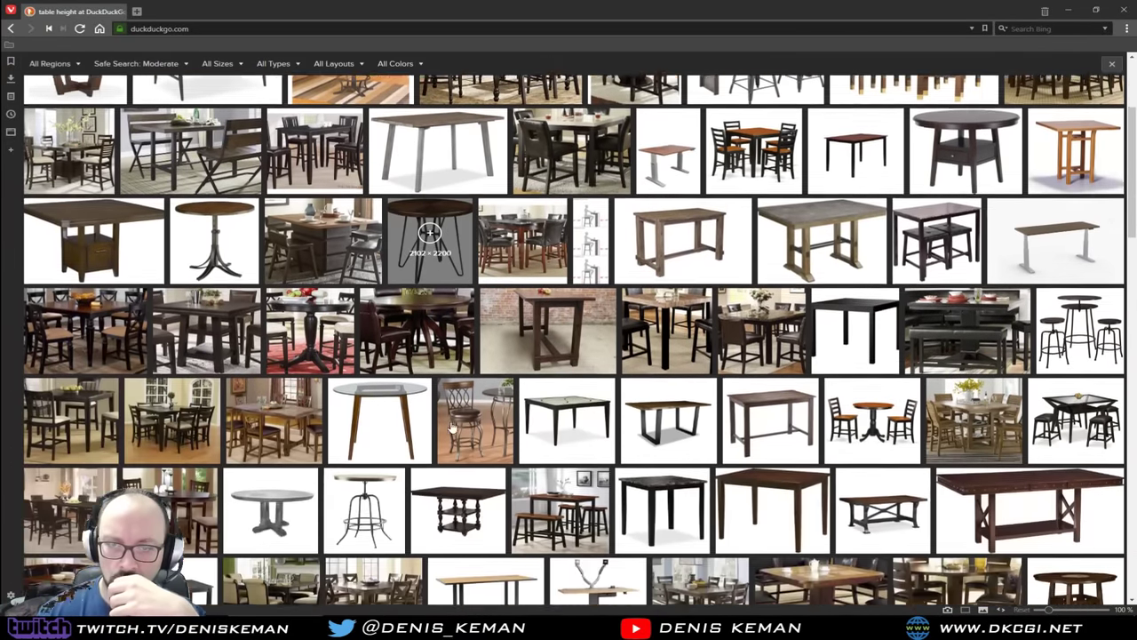
{"action": "scroll", "coordinate": [451, 428], "scroll_direction": "down", "scroll_amount": 15}
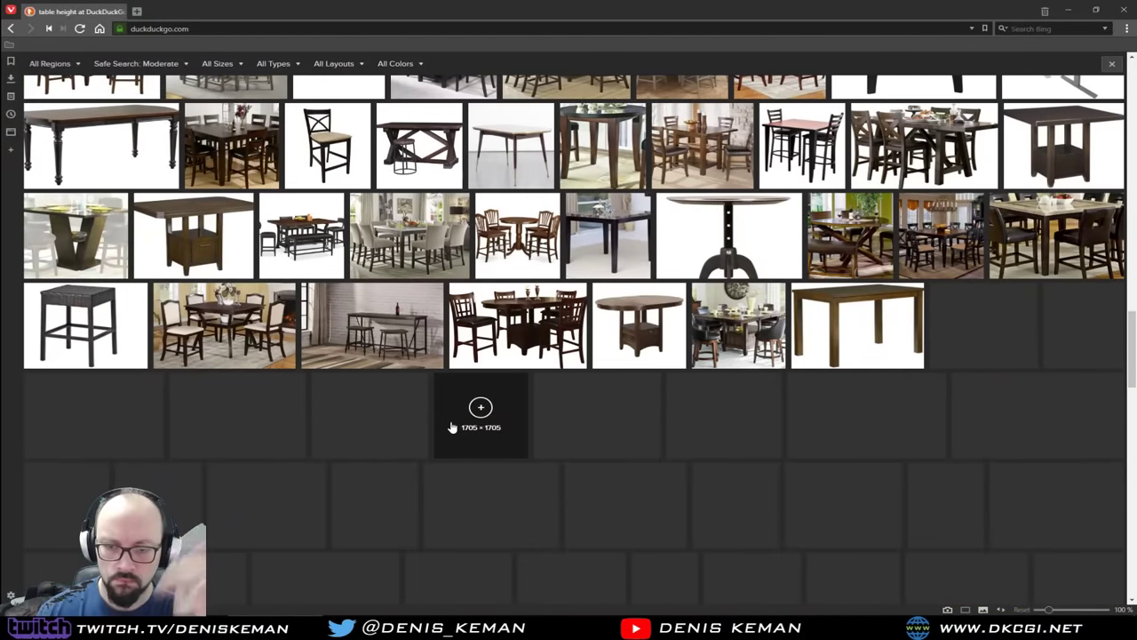
{"action": "key", "text": "Home"}
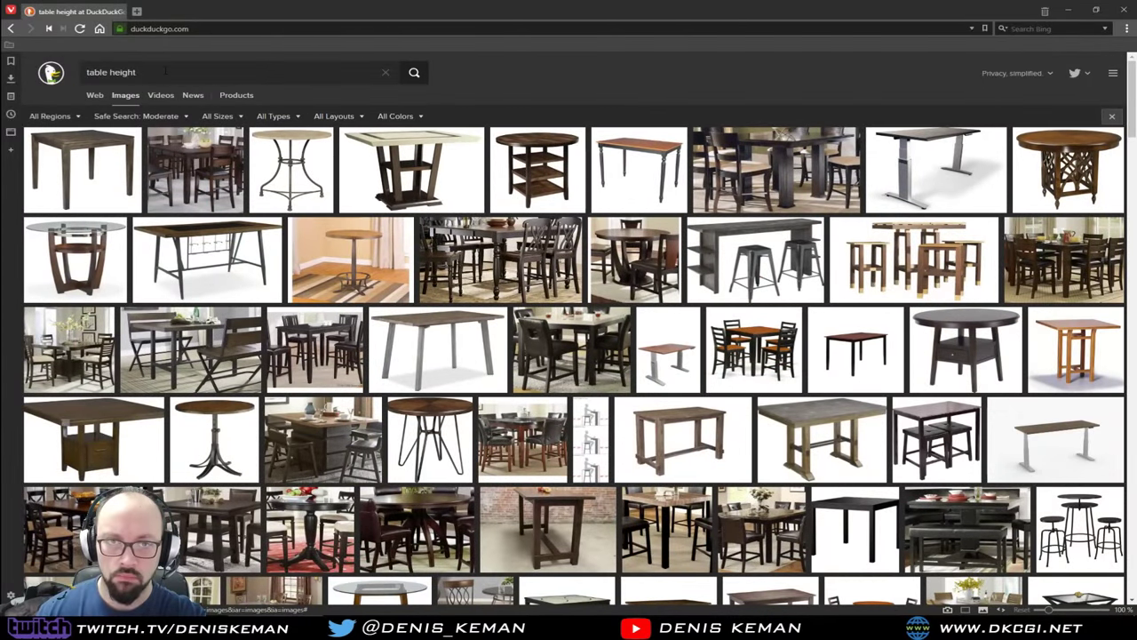
Step: Search images for "table dimensions" and open the dimensioned drawing of the grey 160 × 90 cm dining table
{"action": "left_click_drag", "start_coordinate": [139, 73], "coordinate": [111, 72]}
{"action": "type", "text": "dimensions"}
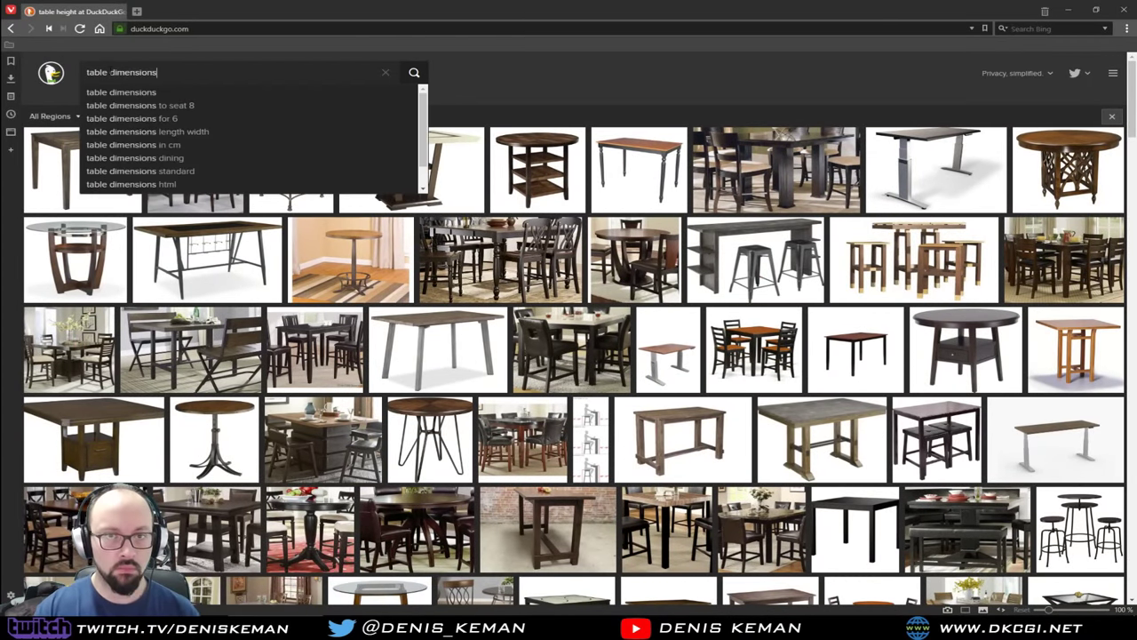
{"action": "key", "text": "Return"}
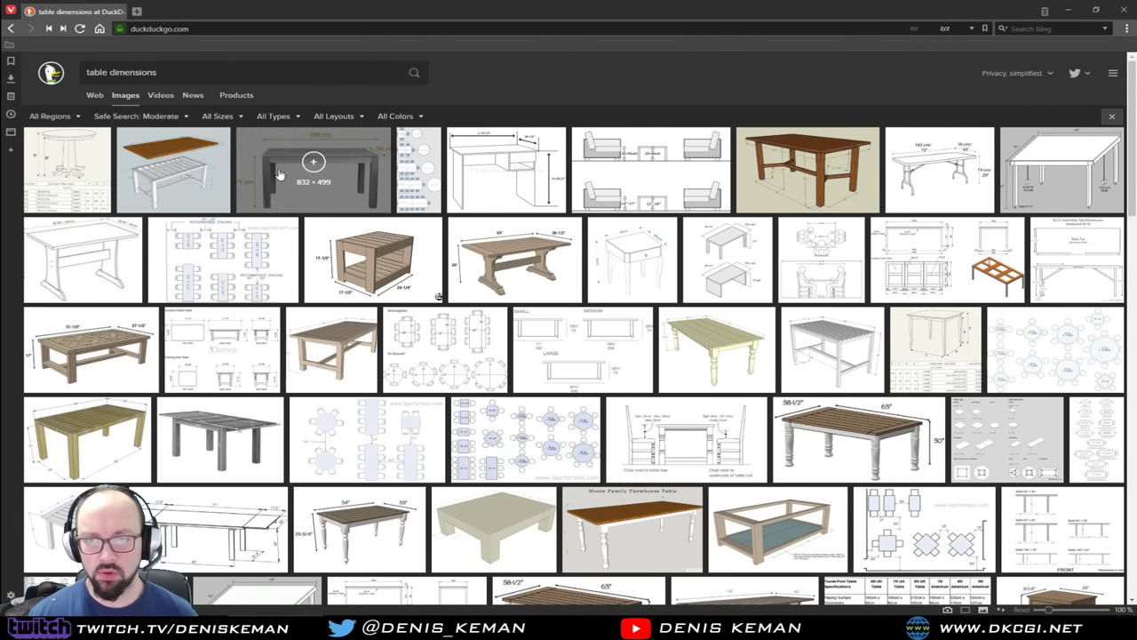
{"action": "left_click", "coordinate": [266, 192]}
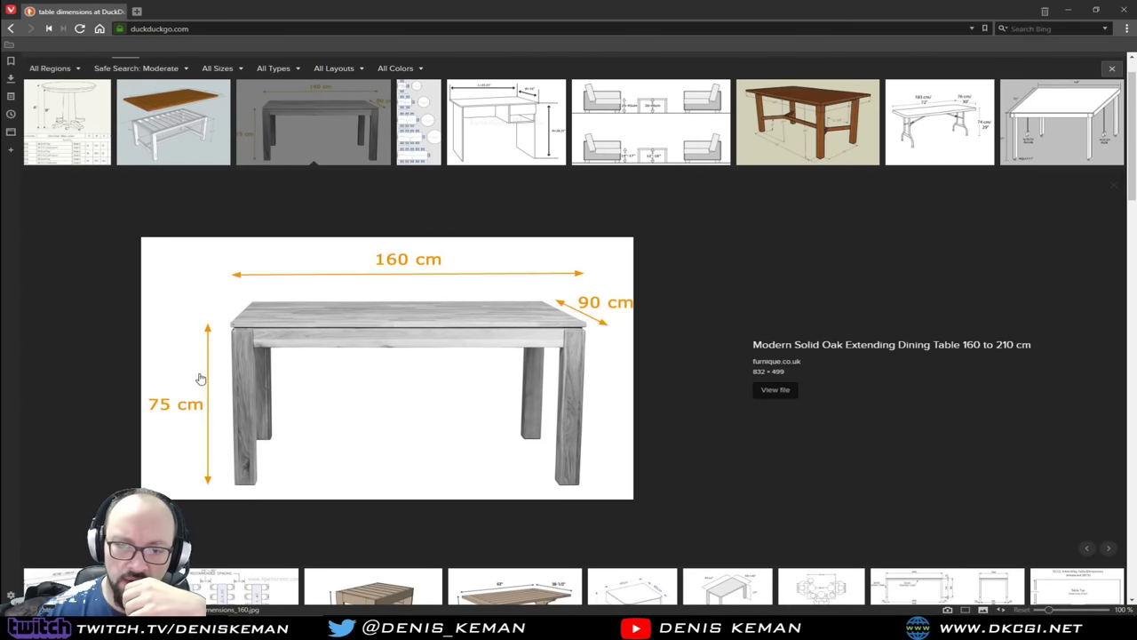
Step: Switch back to 3ds Max and create an AutoGrid reference box about 34 × 26 cm on the floor, 75 cm high
{"action": "left_click", "coordinate": [1124, 8]}
{"action": "left_click", "coordinate": [924, 73]}
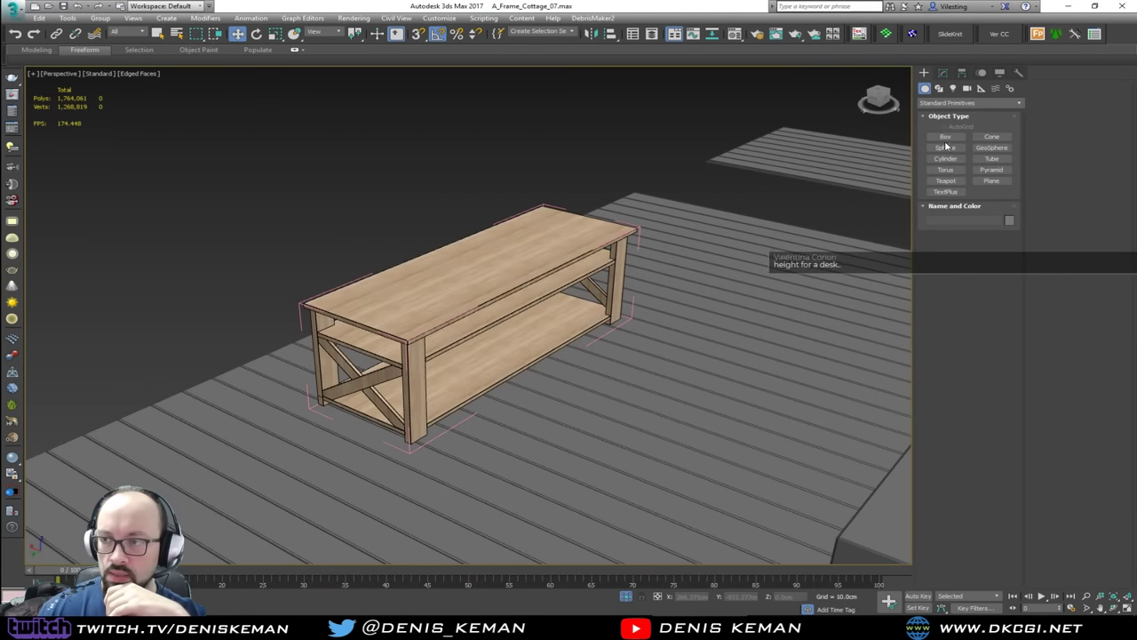
{"action": "left_click", "coordinate": [945, 136]}
{"action": "left_click", "coordinate": [953, 127]}
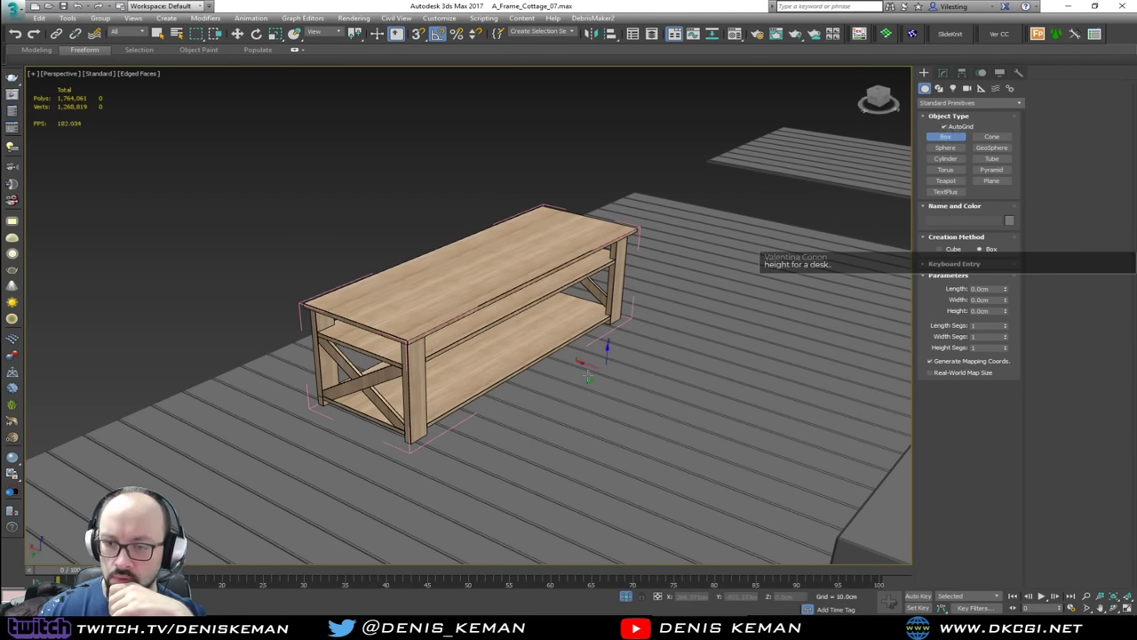
{"action": "left_click_drag", "start_coordinate": [557, 387], "coordinate": [562, 440]}
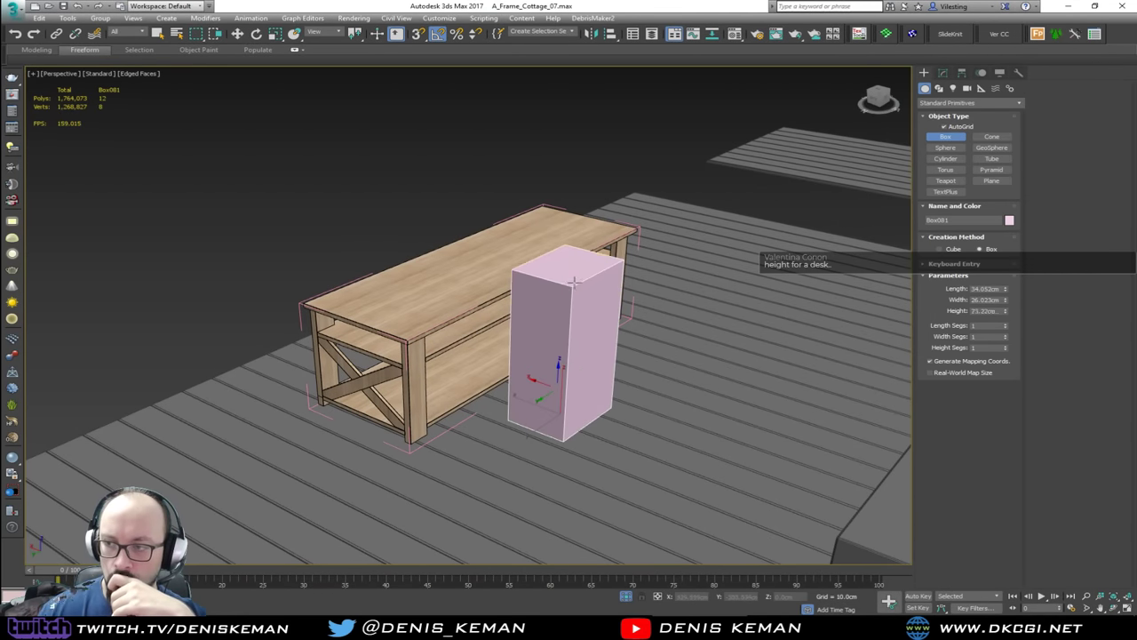
{"action": "left_click", "coordinate": [578, 266]}
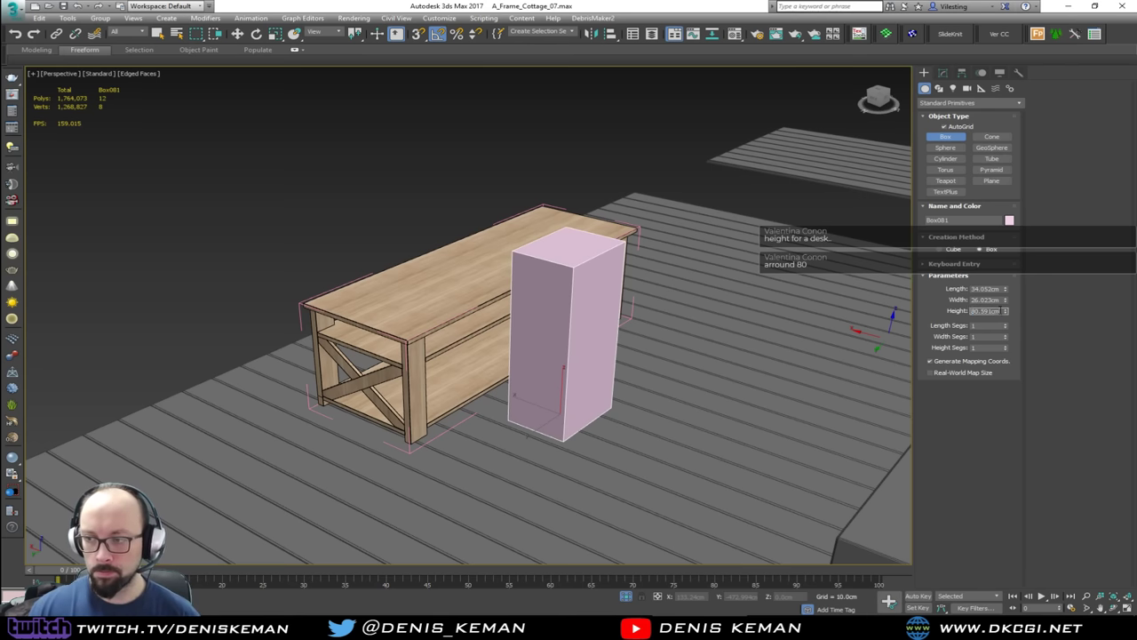
{"action": "type", "text": "75"}
{"action": "key", "text": "Return"}
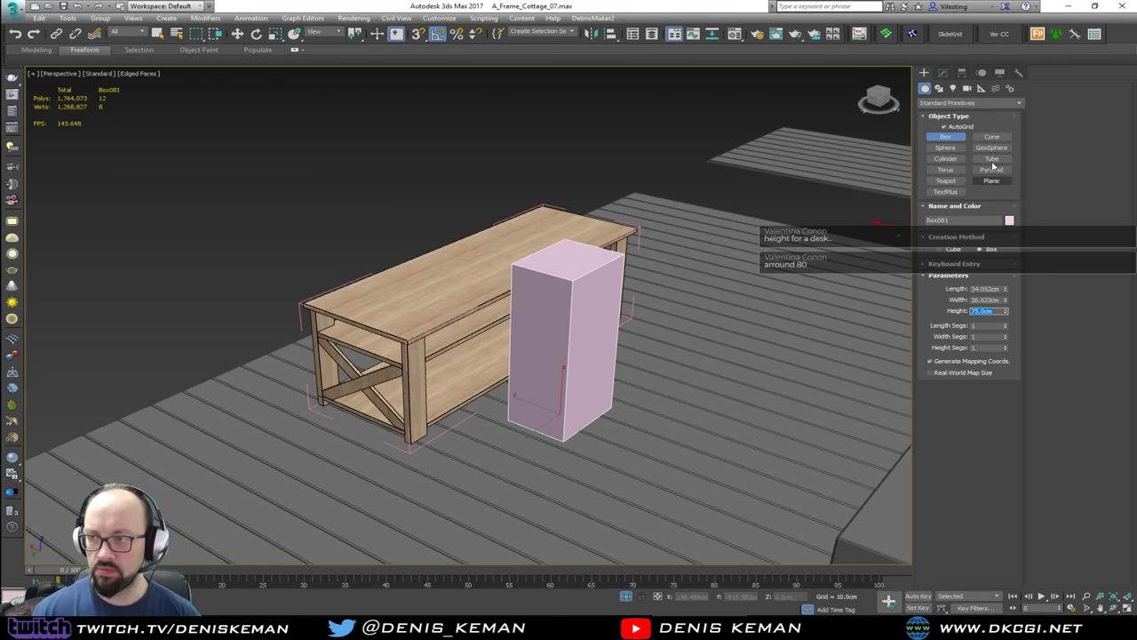
Step: Move the 75 cm reference box across to the opposite long side of the copied table
{"action": "key", "text": "w"}
{"action": "middle_click_drag", "start_coordinate": [587, 307], "coordinate": [601, 345], "text": "alt"}
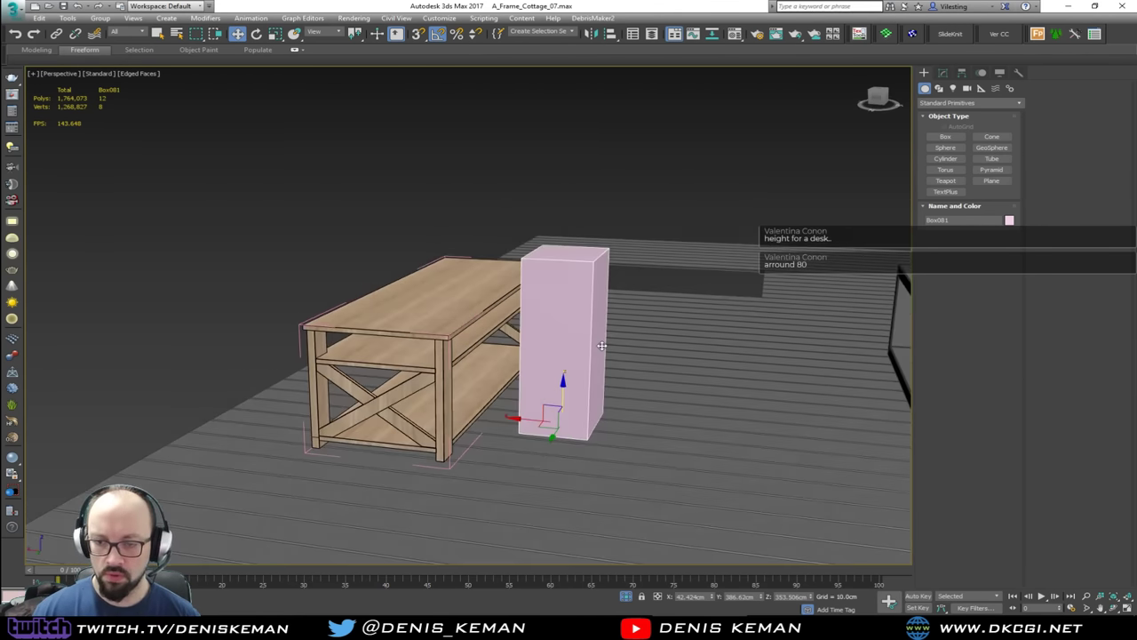
{"action": "left_click_drag", "start_coordinate": [529, 421], "coordinate": [298, 421]}
Step: Raise only the tabletop of the copied table, snapping it to the height of the reference box's top
{"action": "left_click", "coordinate": [447, 324]}
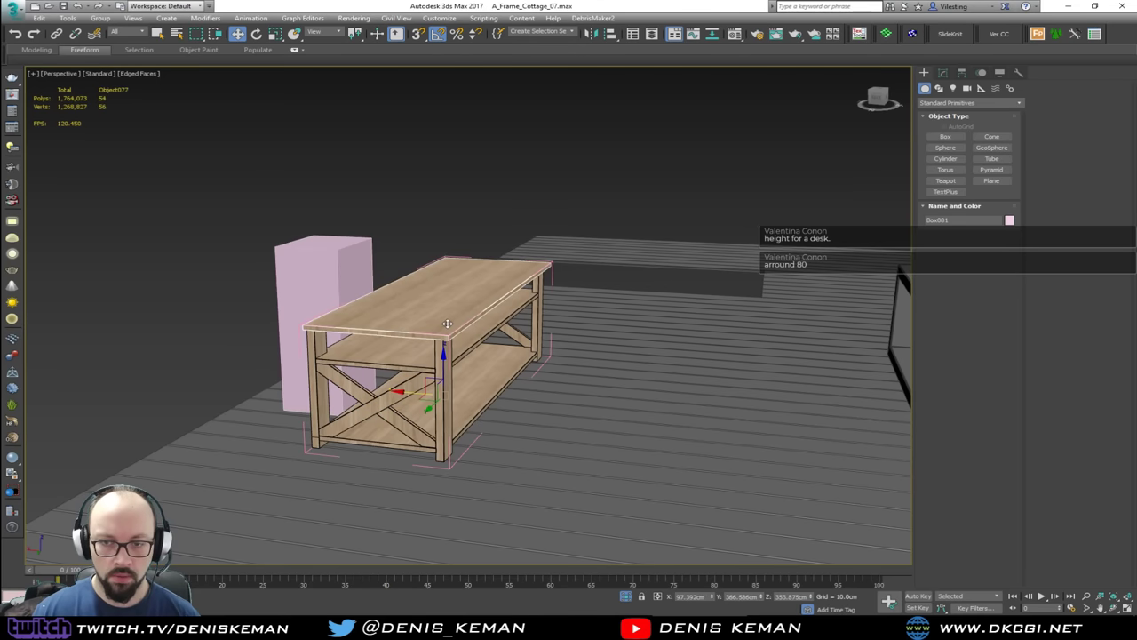
{"action": "scroll", "coordinate": [374, 331], "scroll_direction": "up", "scroll_amount": 5}
{"action": "middle_click_drag", "start_coordinate": [374, 331], "coordinate": [426, 350], "text": "alt"}
{"action": "middle_click_drag", "start_coordinate": [426, 350], "coordinate": [503, 371]}
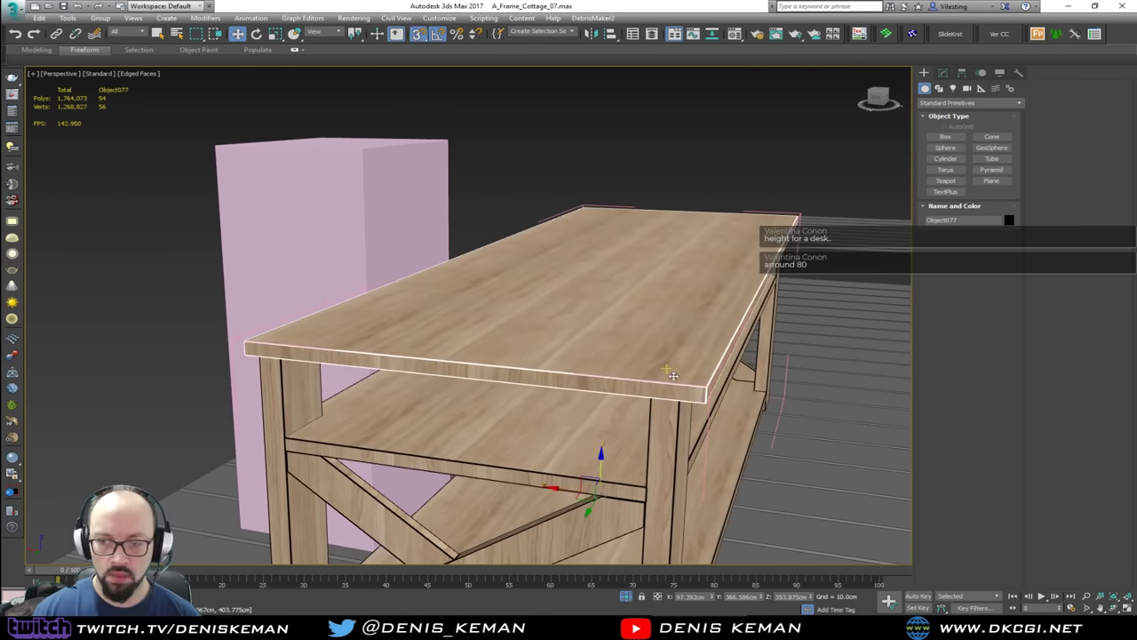
{"action": "left_click_drag", "start_coordinate": [700, 388], "coordinate": [667, 368]}
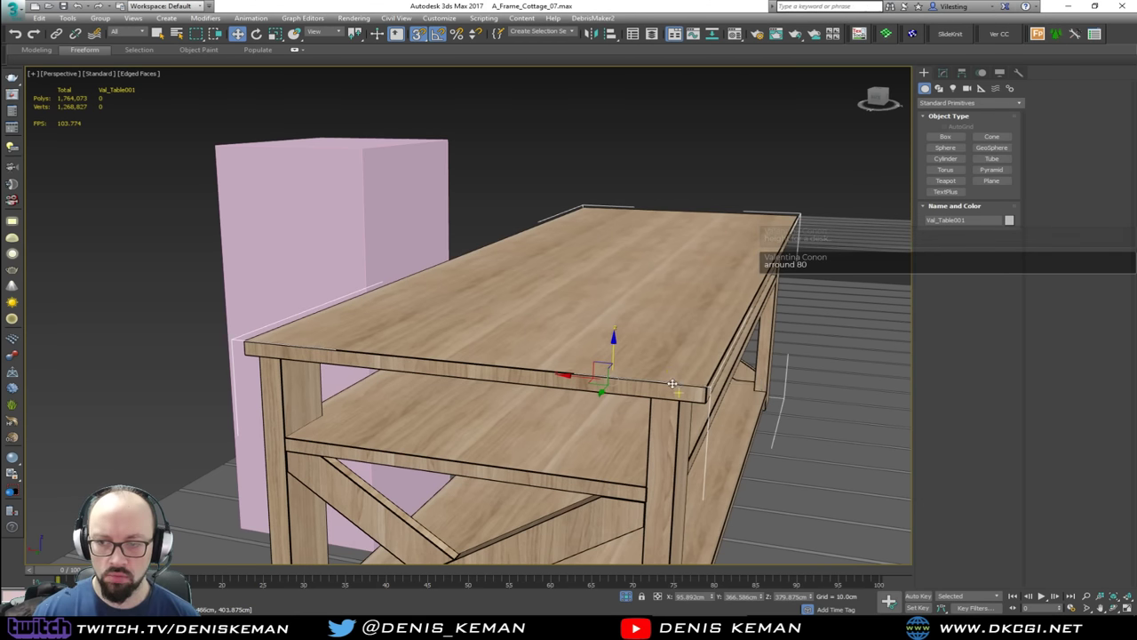
{"action": "left_click", "coordinate": [945, 74]}
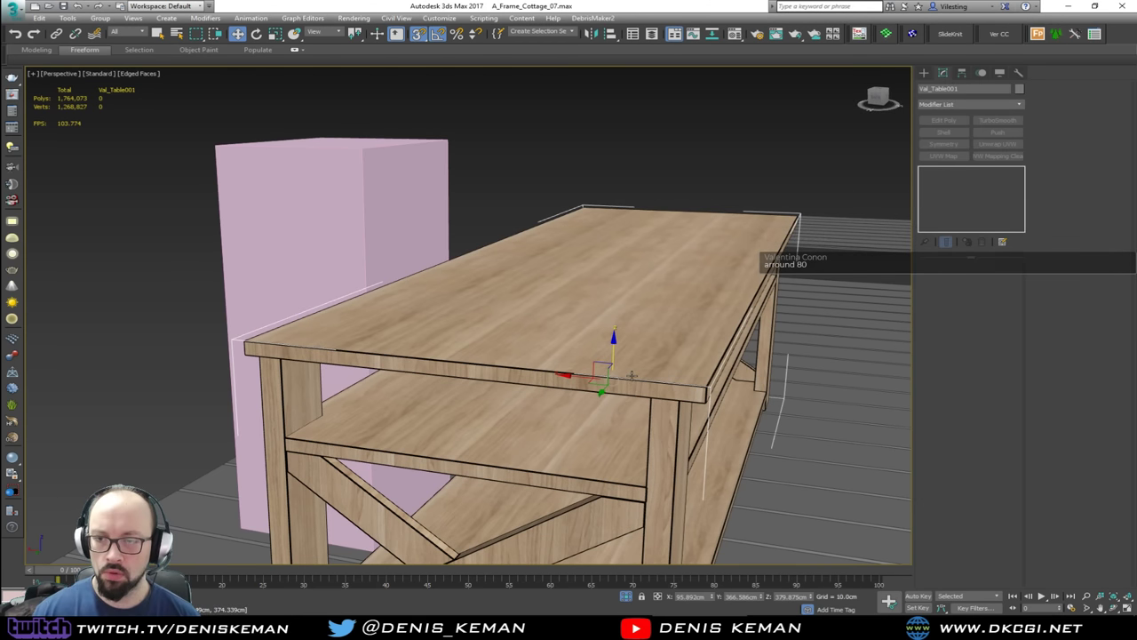
{"action": "double_click", "coordinate": [691, 267]}
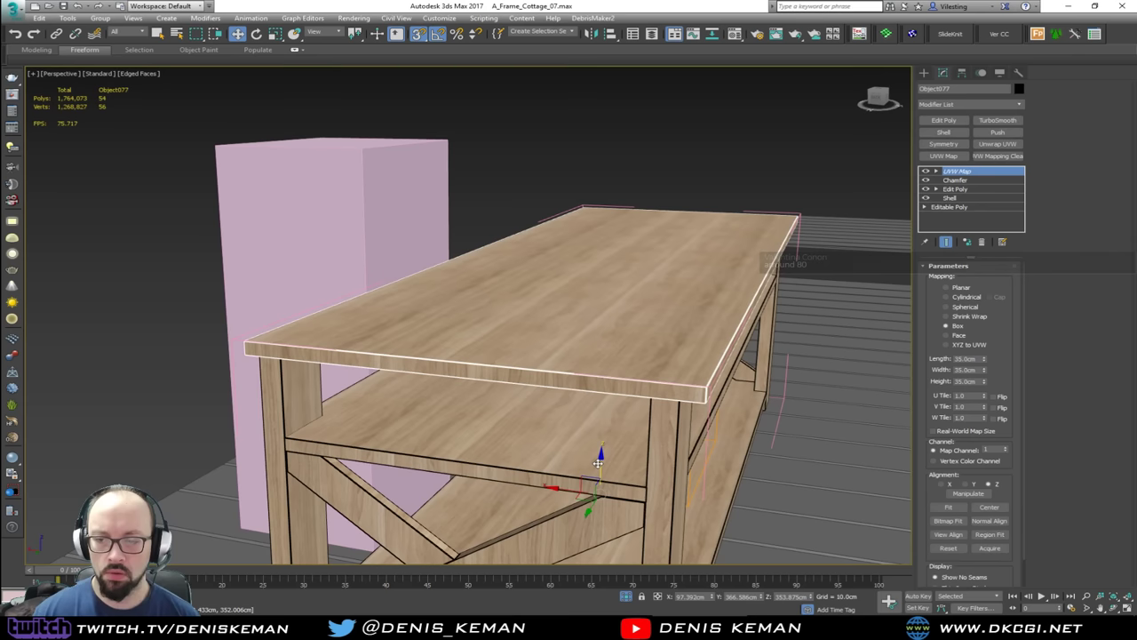
{"action": "left_click_drag", "start_coordinate": [598, 461], "coordinate": [359, 154]}
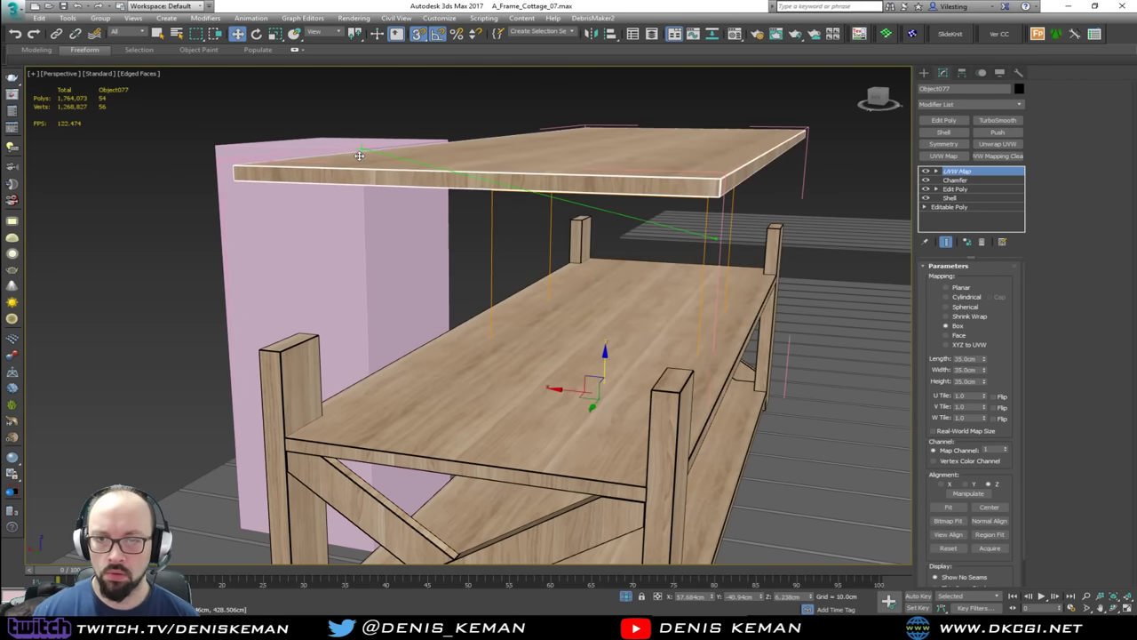
Step: Raise the table's upper shelf to just below the lifted tabletop, undoing any deletion of the shelf
{"action": "mouse_move", "coordinate": [479, 218]}
{"action": "middle_mouse_down", "text": "alt"}
{"action": "mouse_move", "coordinate": [343, 234]}
{"action": "mouse_move", "coordinate": [495, 235]}
{"action": "mouse_move", "coordinate": [485, 226]}
{"action": "middle_mouse_up", "text": "alt"}
{"action": "scroll", "coordinate": [506, 249], "scroll_direction": "down", "scroll_amount": 3}
{"action": "middle_click_drag", "start_coordinate": [519, 261], "coordinate": [490, 264], "text": "alt"}
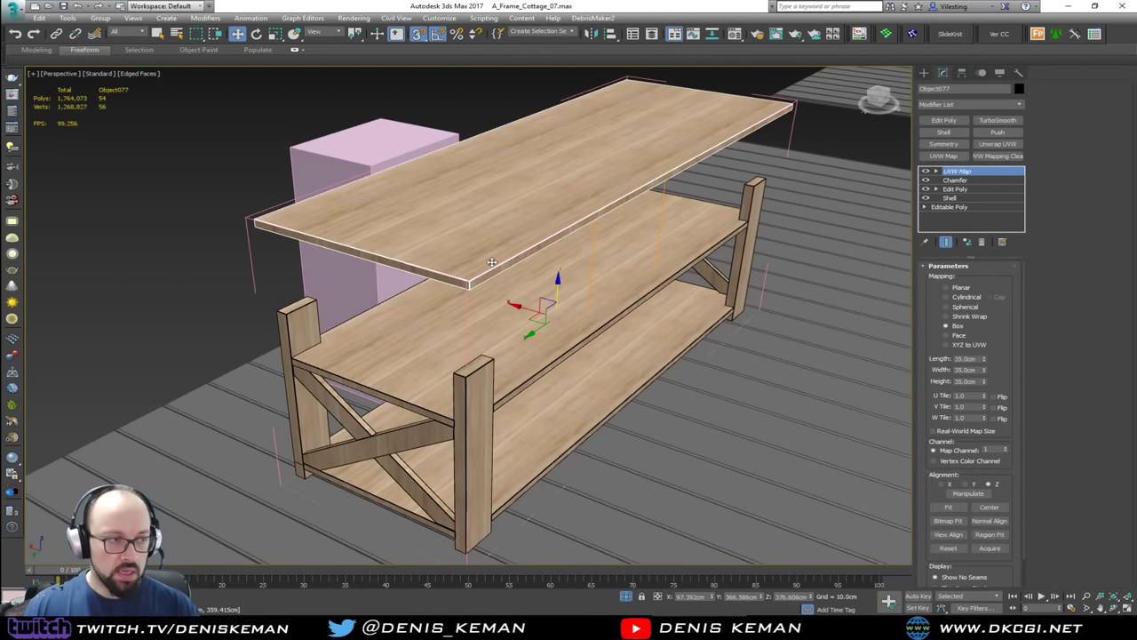
{"action": "mouse_move", "coordinate": [553, 248]}
{"action": "middle_mouse_down", "text": "alt"}
{"action": "mouse_move", "coordinate": [582, 239]}
{"action": "mouse_move", "coordinate": [544, 229]}
{"action": "middle_mouse_up", "text": "alt"}
{"action": "left_click", "coordinate": [496, 308]}
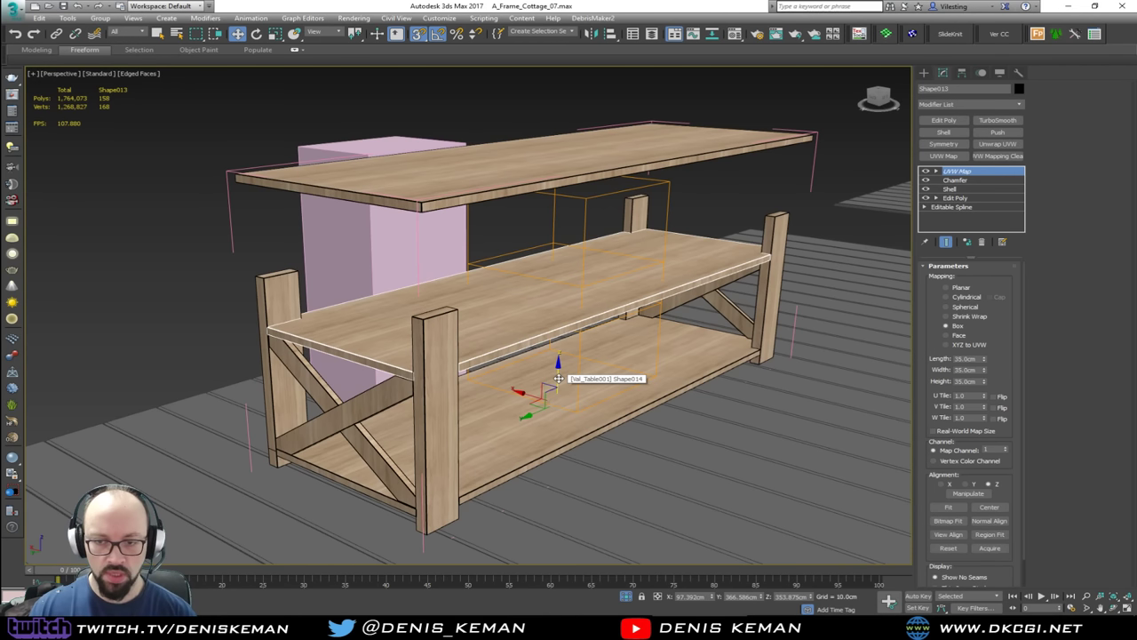
{"action": "key", "text": "Delete"}
{"action": "key", "text": "ctrl+z"}
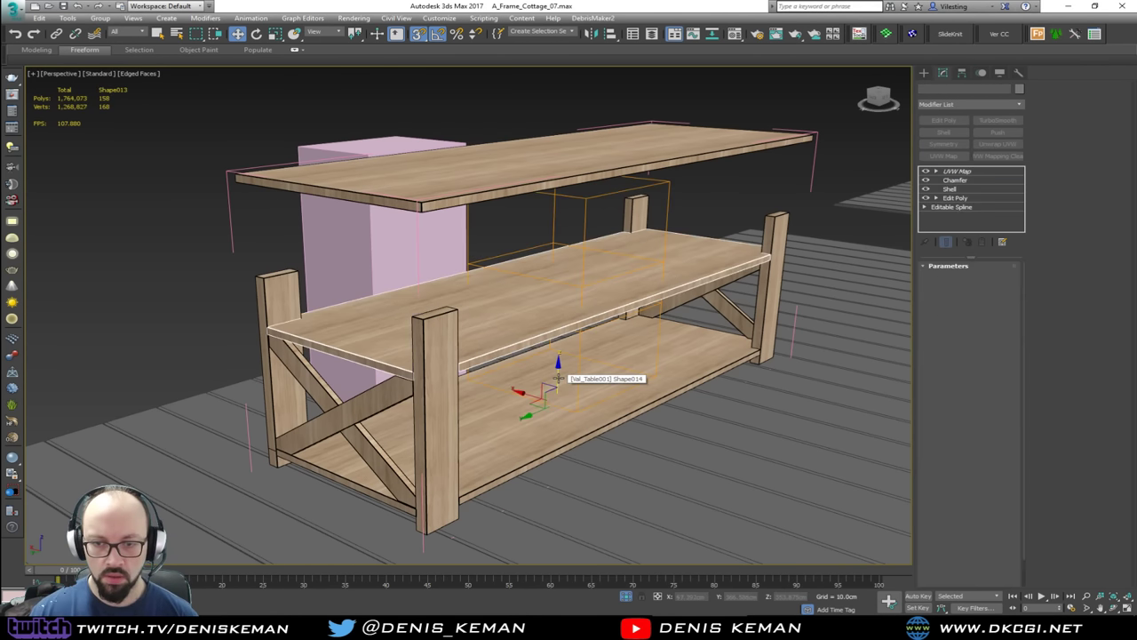
{"action": "left_click_drag", "start_coordinate": [555, 374], "coordinate": [570, 288]}
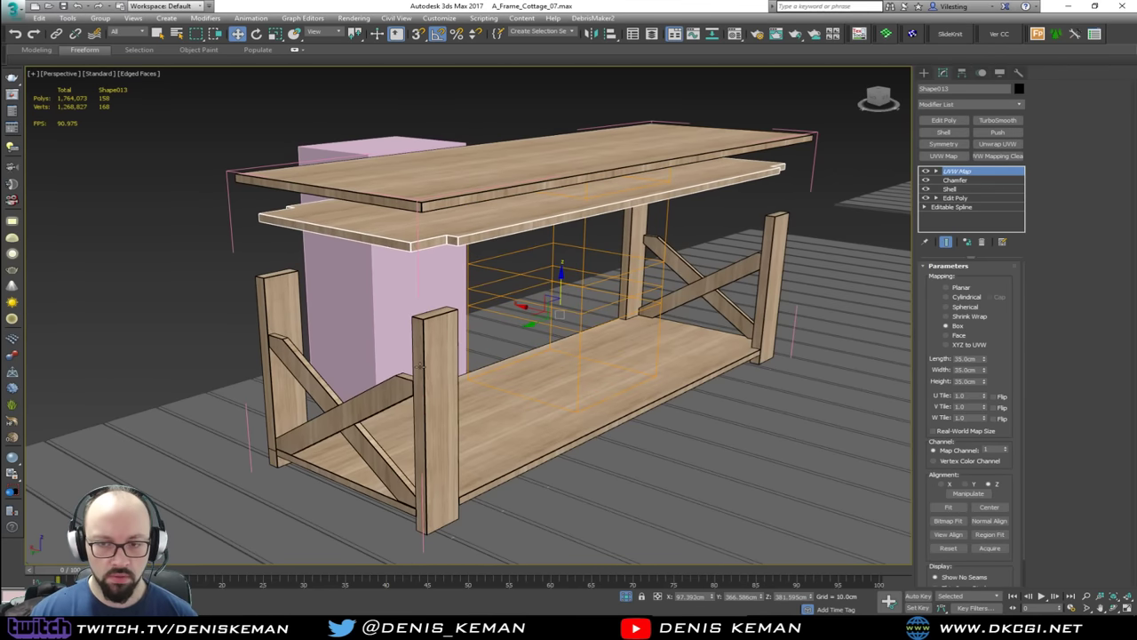
Step: Extend the four legs up to the tabletop by raising their top vertices in the Edit Poly modifier
{"action": "left_click", "coordinate": [420, 368]}
{"action": "key", "text": "1"}
{"action": "middle_click_drag", "start_coordinate": [461, 373], "coordinate": [465, 366], "text": "alt"}
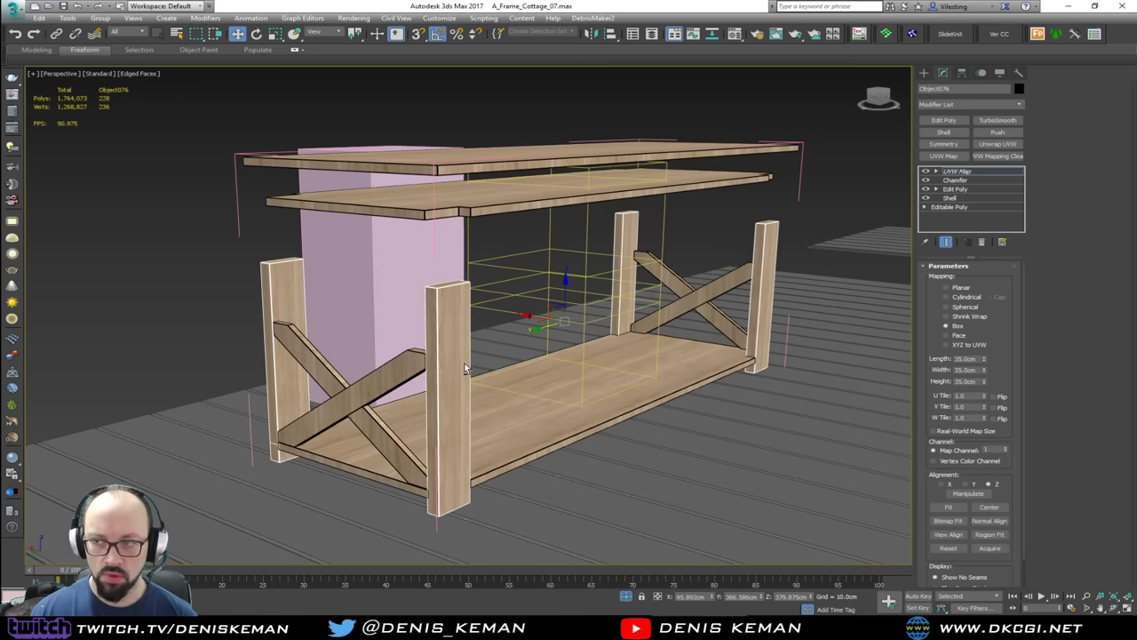
{"action": "left_click", "coordinate": [989, 189]}
{"action": "key", "text": "1"}
{"action": "middle_click_drag", "start_coordinate": [805, 210], "coordinate": [797, 209], "text": "alt"}
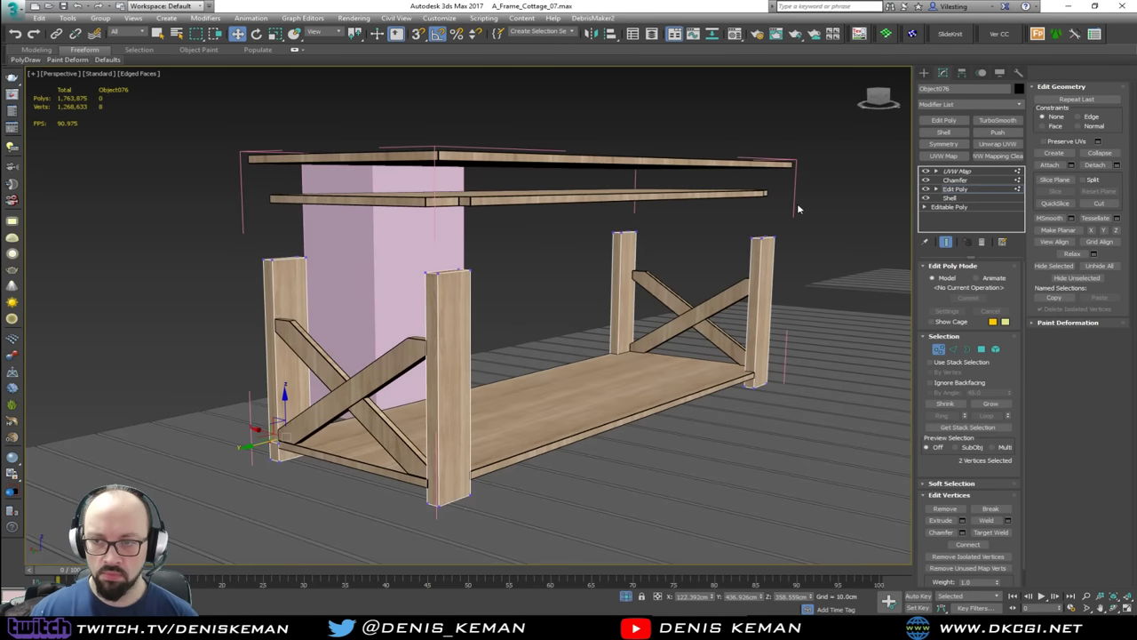
{"action": "middle_click_drag", "start_coordinate": [375, 235], "coordinate": [380, 296]}
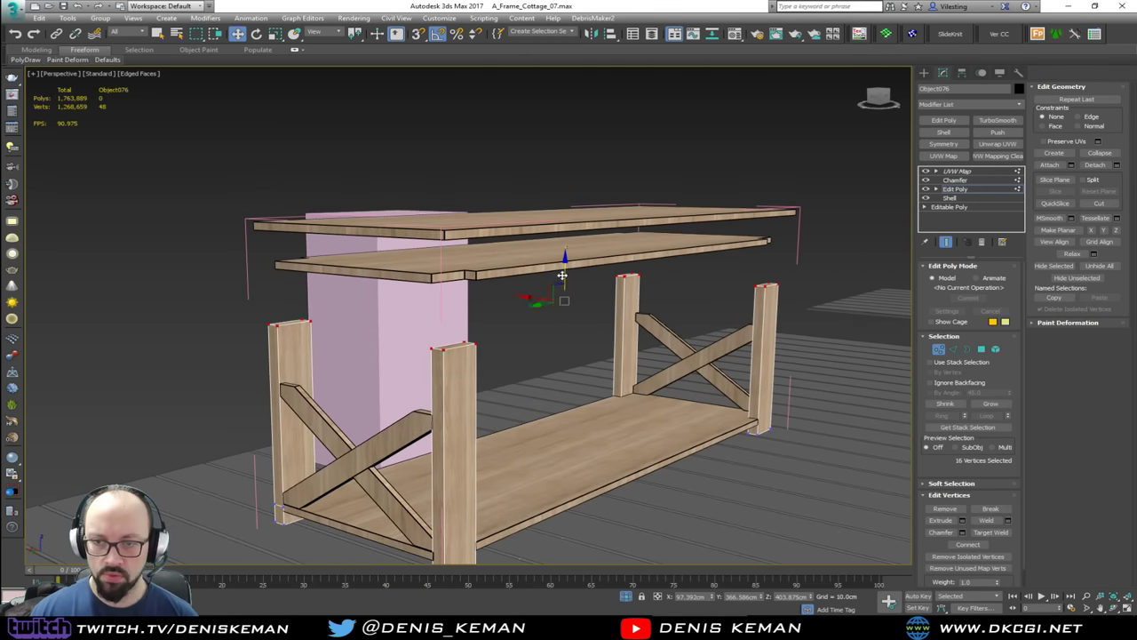
{"action": "left_click_drag", "start_coordinate": [562, 275], "coordinate": [568, 195]}
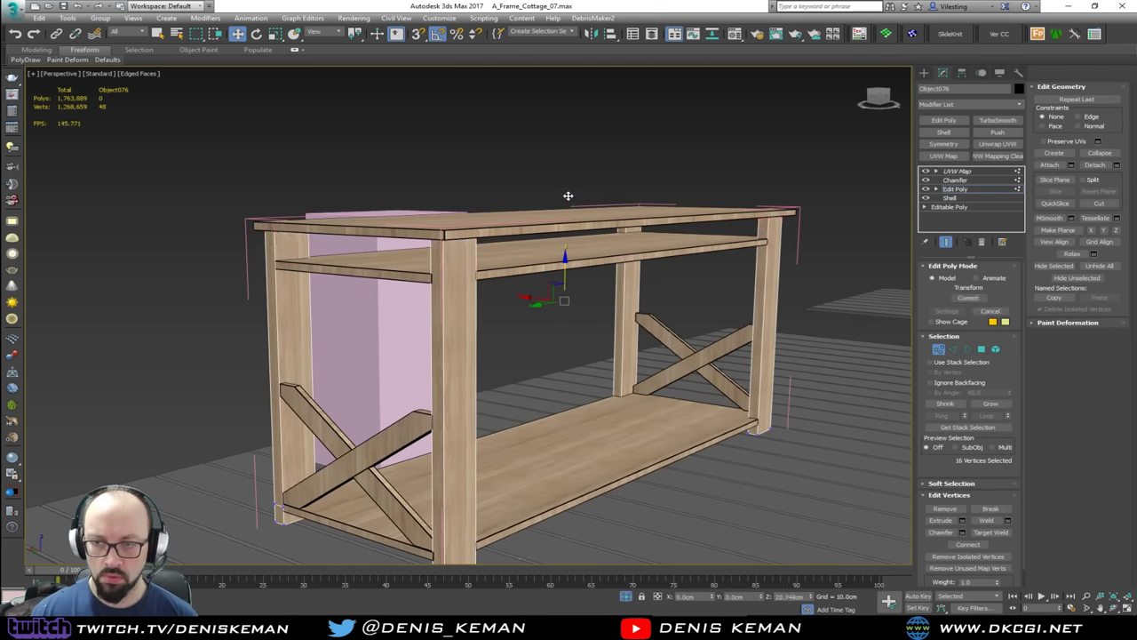
Step: Copy the X-shaped brace at the near end upward to fill the gap below the upper shelf
{"action": "middle_click_drag", "start_coordinate": [567, 195], "coordinate": [464, 213], "text": "alt"}
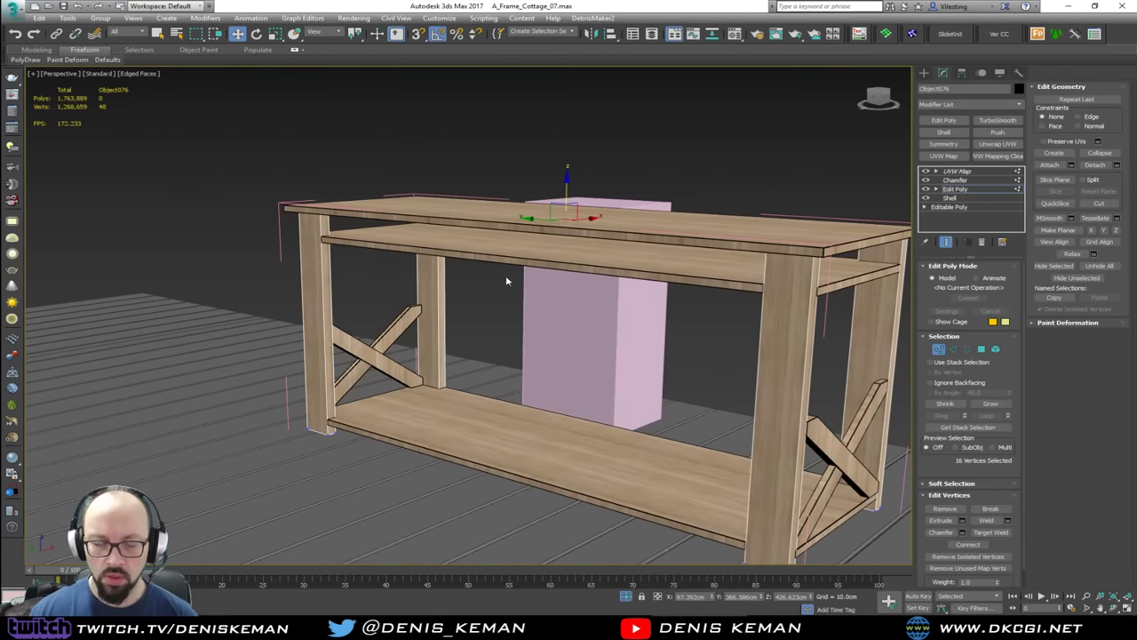
{"action": "middle_click_drag", "start_coordinate": [533, 274], "coordinate": [629, 281], "text": "alt"}
{"action": "left_click", "coordinate": [444, 462]}
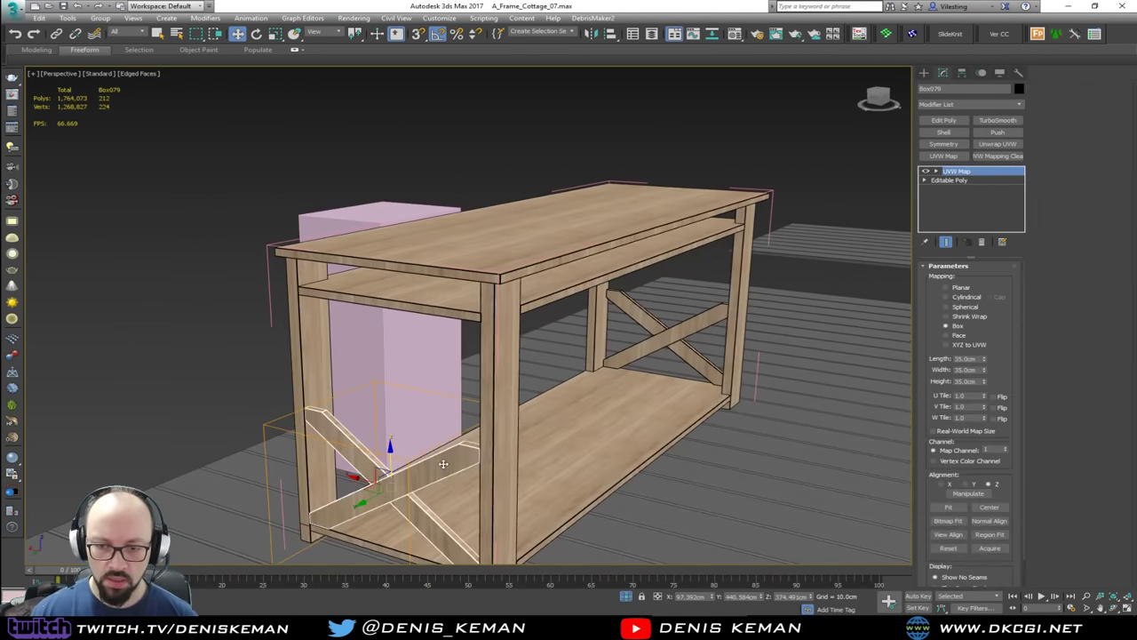
{"action": "middle_click_drag", "start_coordinate": [444, 461], "coordinate": [494, 406]}
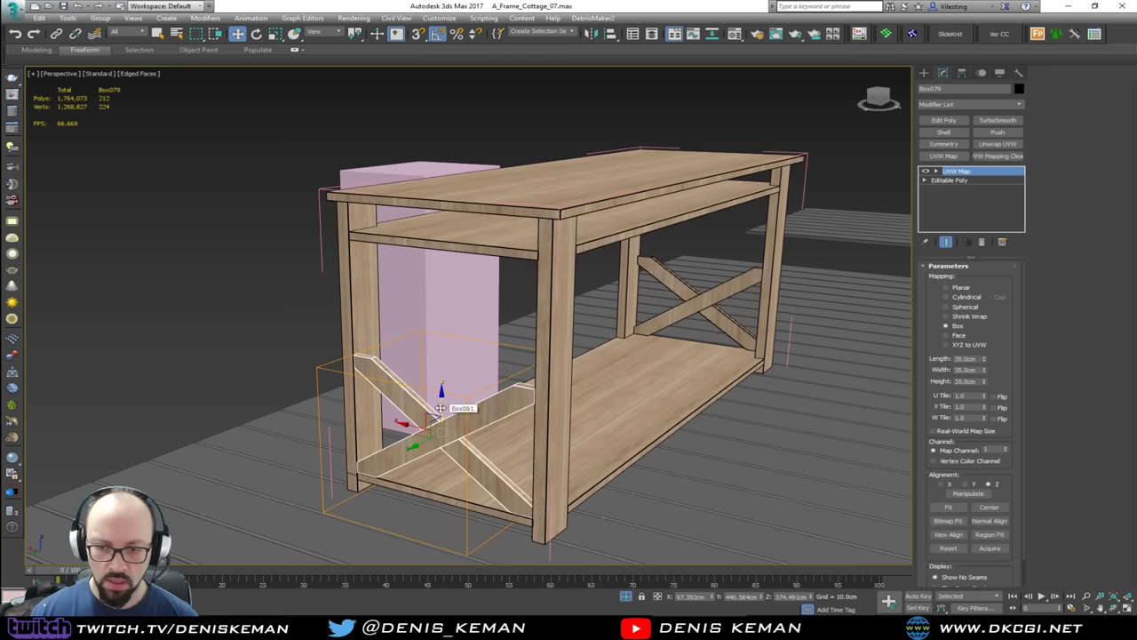
{"action": "left_click_drag", "start_coordinate": [439, 408], "coordinate": [460, 281], "text": "shift"}
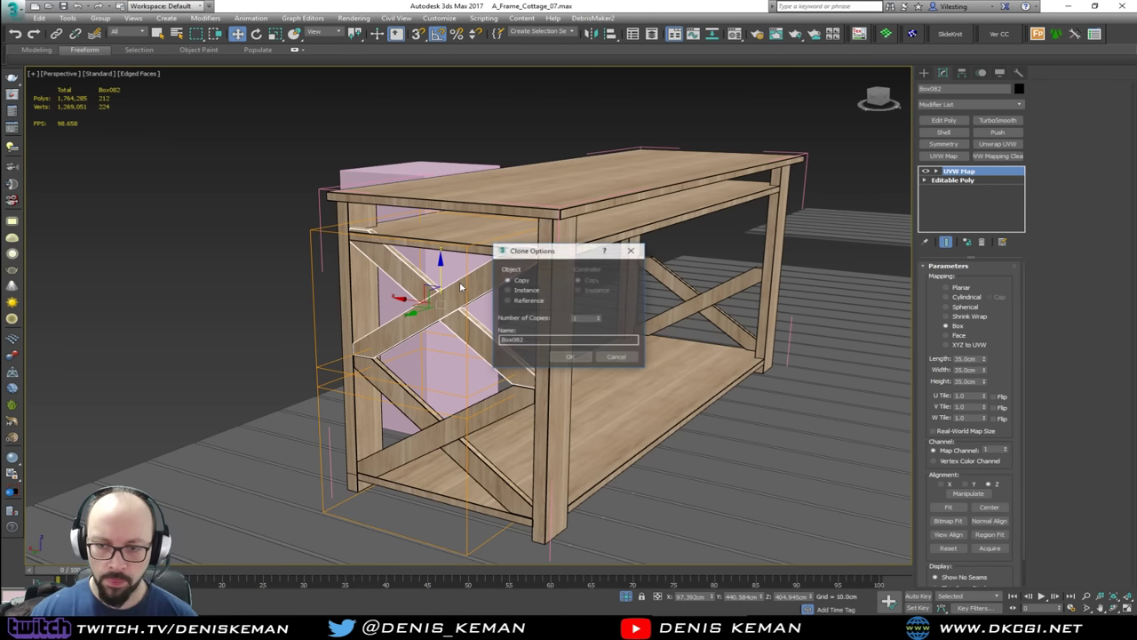
{"action": "left_click", "coordinate": [572, 360]}
Step: Delete the X-shaped brace between the legs at the desk's far end
{"action": "middle_click_drag", "start_coordinate": [464, 376], "coordinate": [355, 367], "text": "alt"}
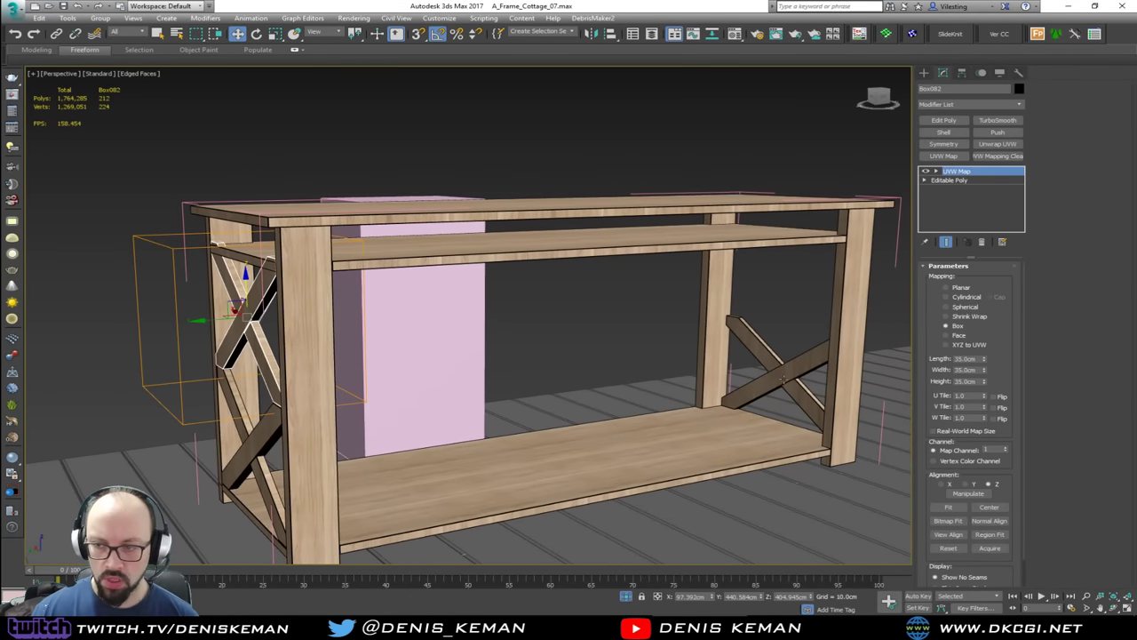
{"action": "left_click", "coordinate": [787, 380]}
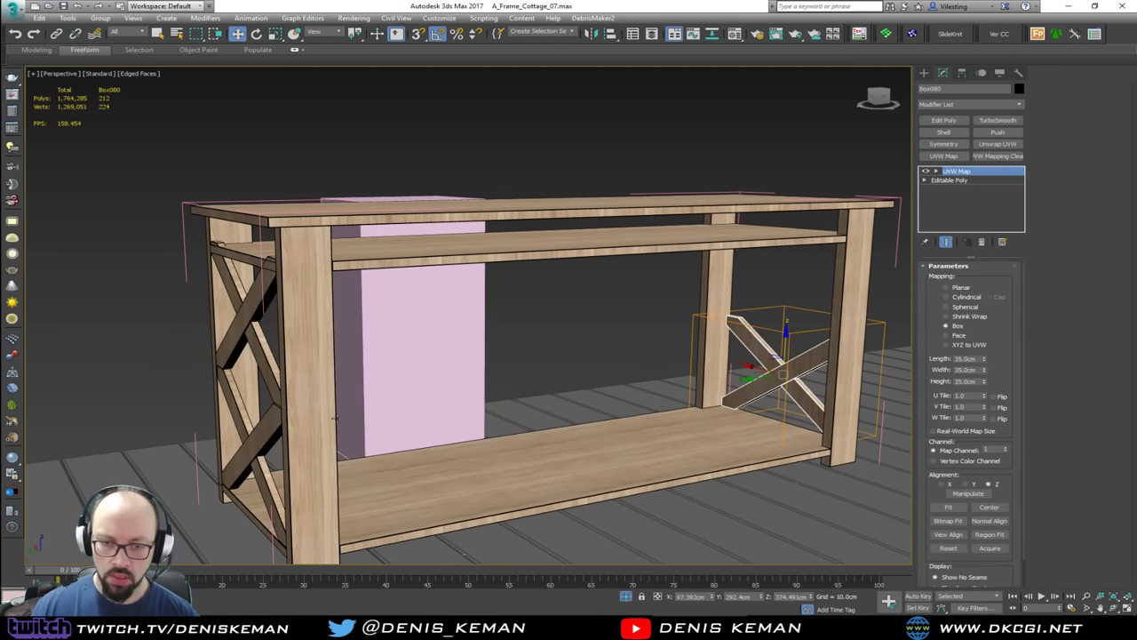
{"action": "key", "text": "Delete"}
Step: Select both stacked X-shaped braces at the near end and scale their height down to about 96%
{"action": "left_click", "coordinate": [264, 308]}
{"action": "left_click", "coordinate": [271, 426], "text": "ctrl"}
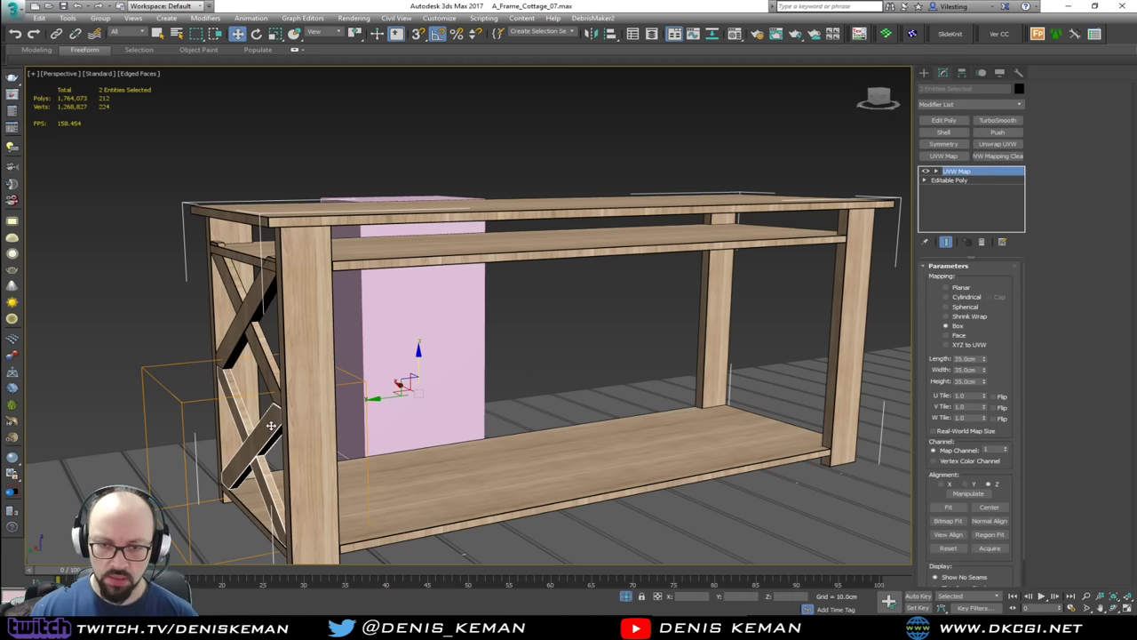
{"action": "left_click", "coordinate": [261, 352]}
{"action": "left_click", "coordinate": [258, 430], "text": "ctrl"}
{"action": "middle_click_drag", "start_coordinate": [258, 430], "coordinate": [304, 444], "text": "alt"}
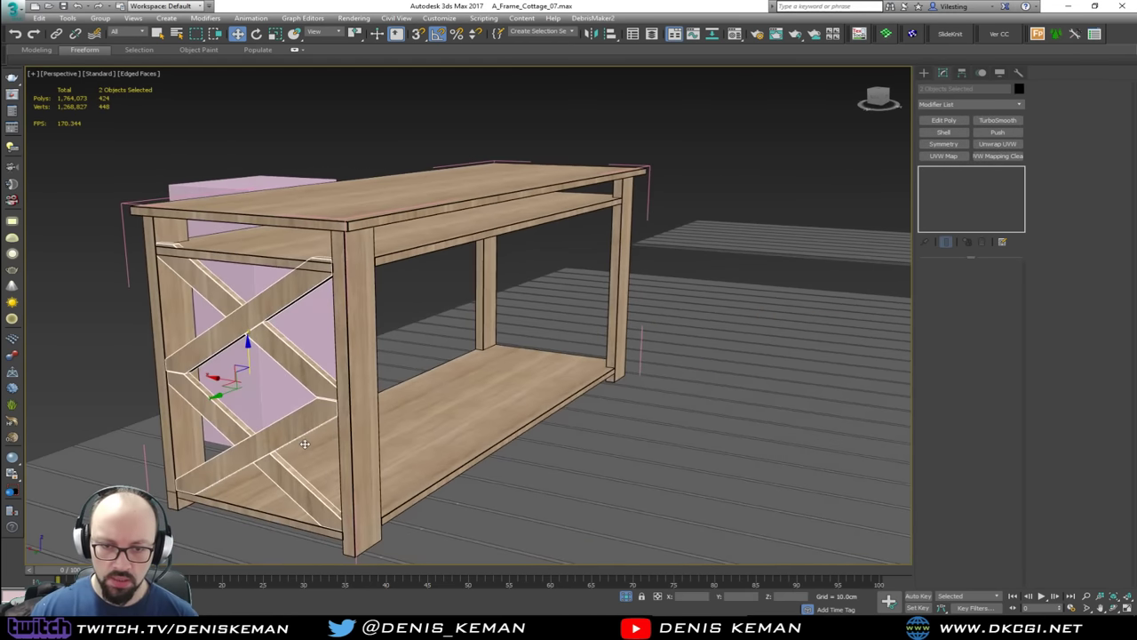
{"action": "key", "text": "r"}
{"action": "left_click_drag", "start_coordinate": [248, 341], "coordinate": [246, 348]}
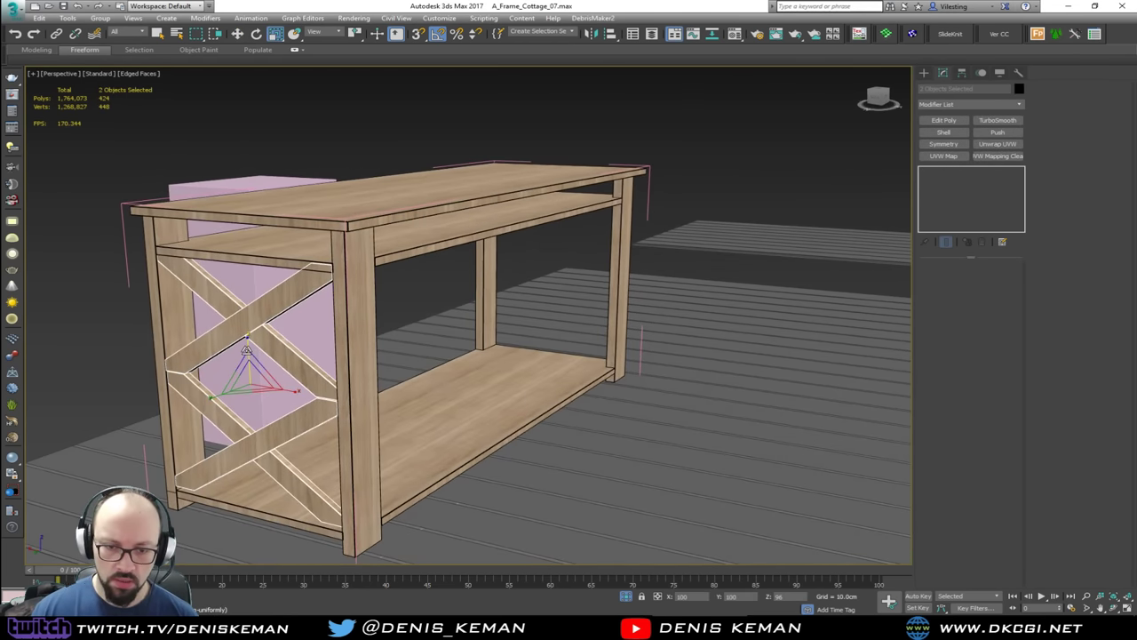
Step: Lower the two scaled braces about 1.2 cm so they fit between the upper and lower shelves
{"action": "middle_click_drag", "start_coordinate": [246, 354], "coordinate": [377, 298], "text": "alt"}
{"action": "scroll", "coordinate": [274, 345], "scroll_direction": "up", "scroll_amount": 3}
{"action": "middle_click_drag", "start_coordinate": [449, 283], "coordinate": [399, 269], "text": "alt"}
{"action": "key", "text": "w"}
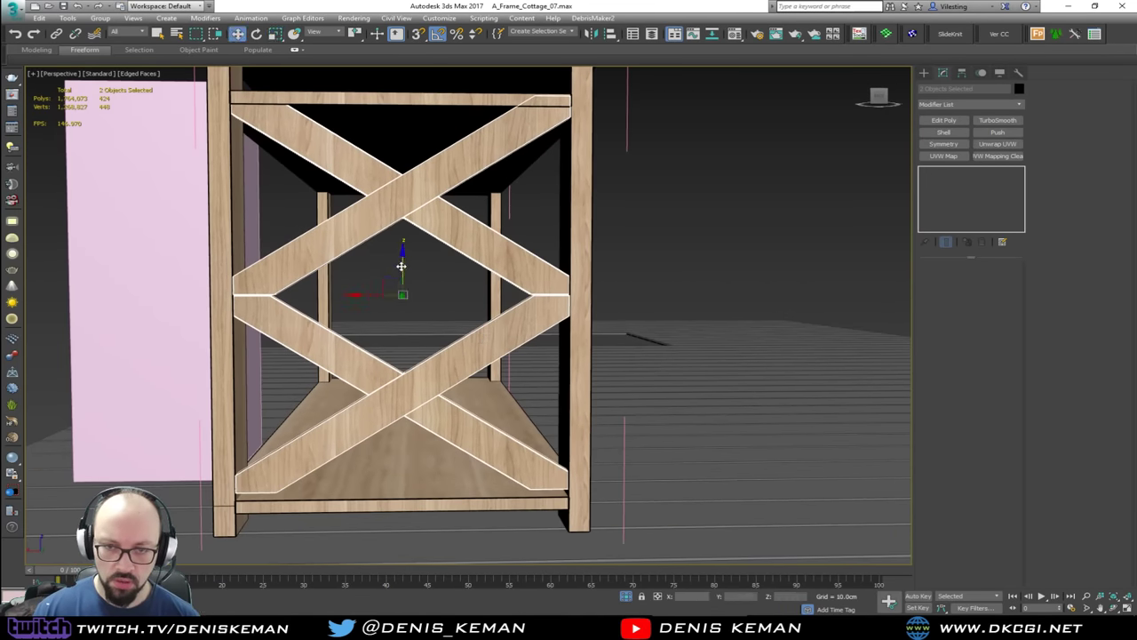
{"action": "left_click_drag", "start_coordinate": [401, 266], "coordinate": [399, 274]}
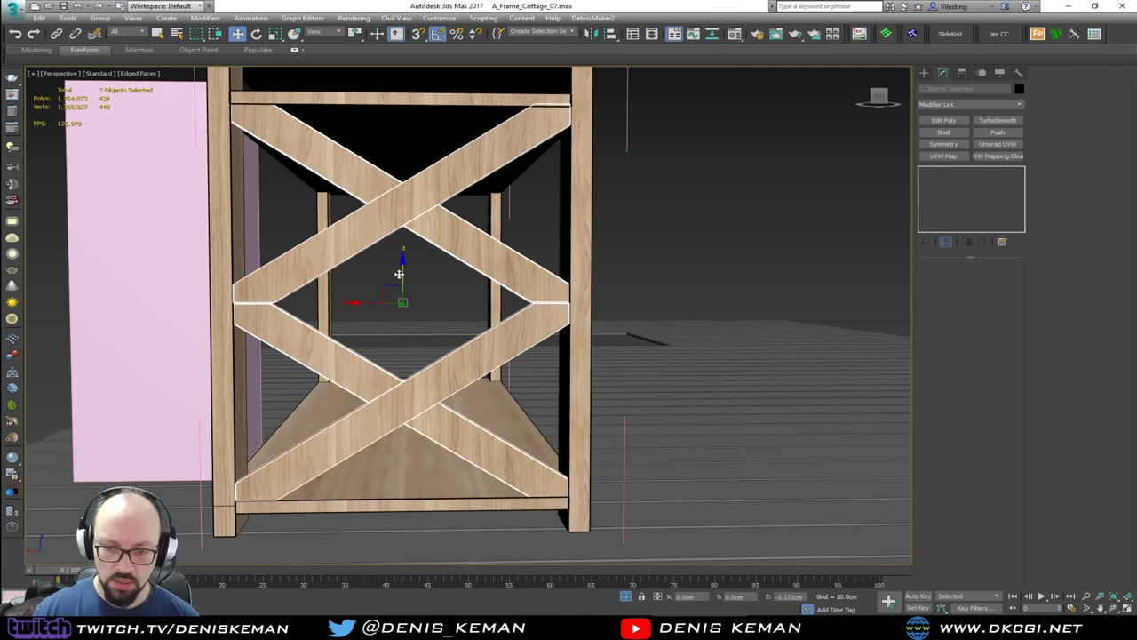
Step: Copy the pair of stacked braces along the desk's length to the legs at the opposite end
{"action": "middle_click_drag", "start_coordinate": [399, 274], "coordinate": [247, 318], "text": "alt"}
{"action": "scroll", "coordinate": [248, 318], "scroll_direction": "down", "scroll_amount": 4}
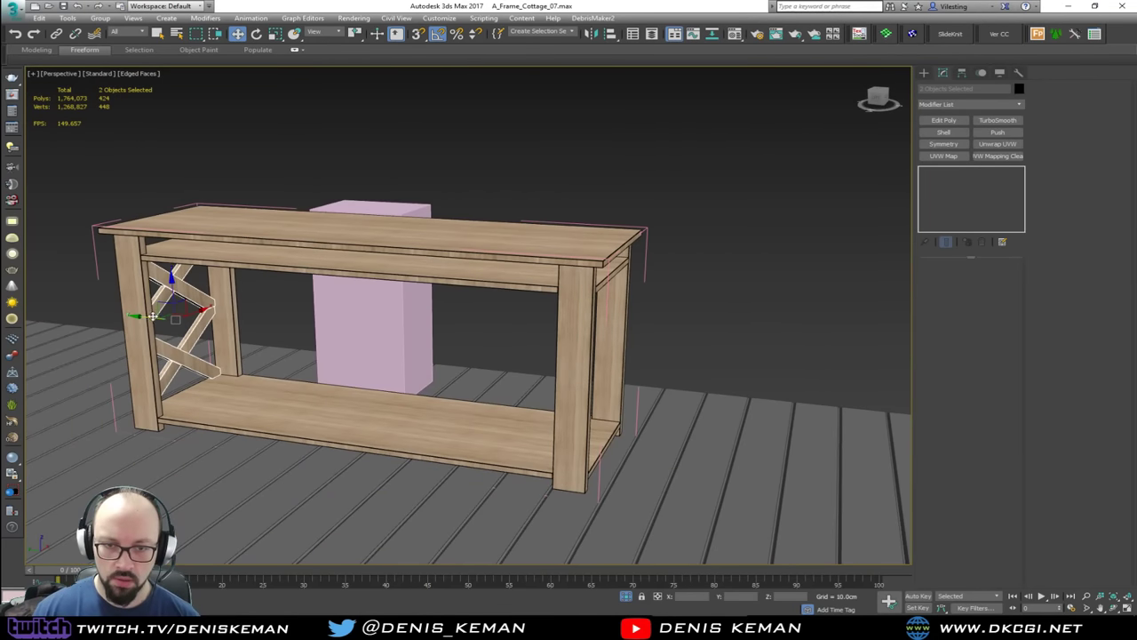
{"action": "left_click_drag", "start_coordinate": [151, 318], "coordinate": [578, 387], "text": "shift"}
{"action": "left_click", "coordinate": [574, 358]}
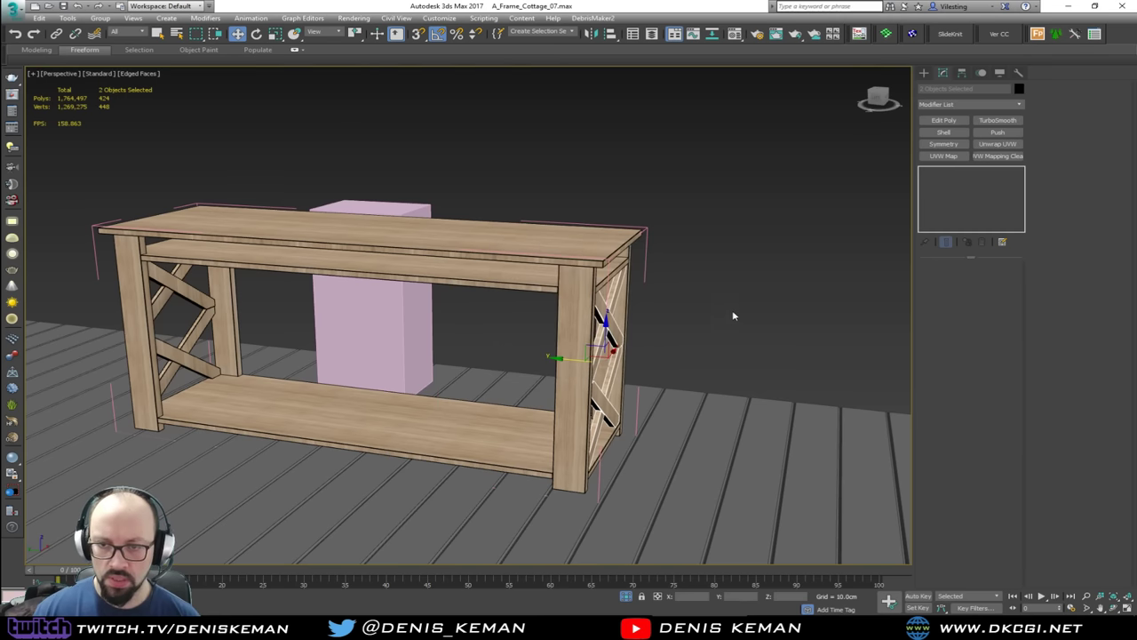
{"action": "left_click", "coordinate": [441, 325]}
Step: Examine the desk frame from the front and both ends, including the open space above the lower shelf
{"action": "mouse_move", "coordinate": [441, 326]}
{"action": "middle_mouse_down", "text": "alt"}
{"action": "mouse_move", "coordinate": [483, 331]}
{"action": "mouse_move", "coordinate": [406, 305]}
{"action": "middle_mouse_up", "text": "alt"}
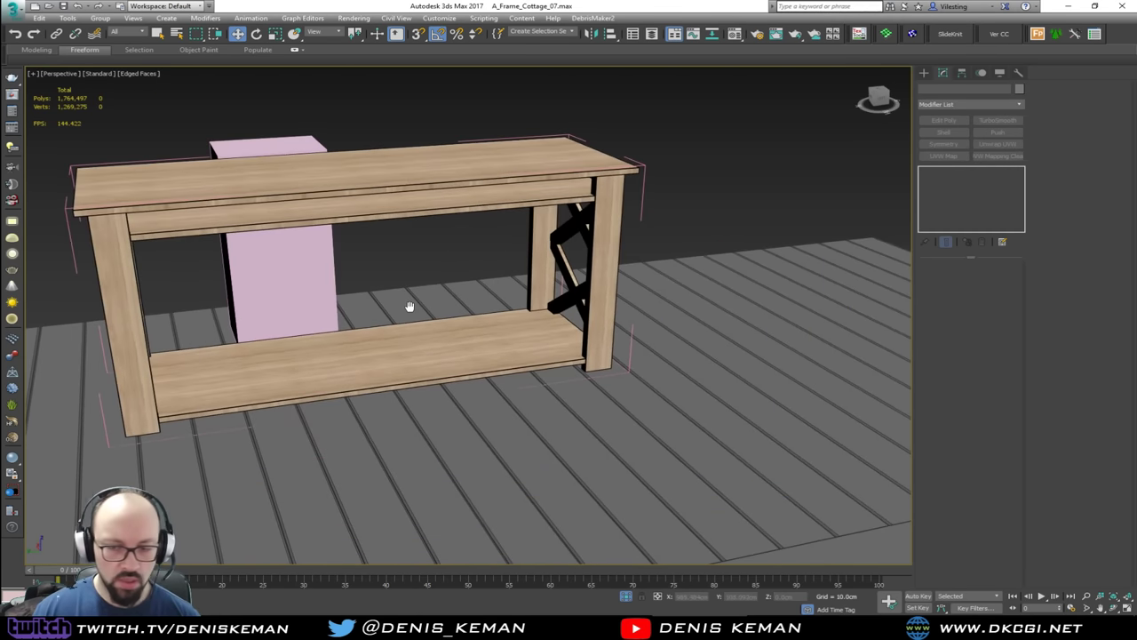
{"action": "left_click", "coordinate": [404, 371]}
{"action": "middle_click_drag", "start_coordinate": [363, 373], "coordinate": [492, 353], "text": "alt"}
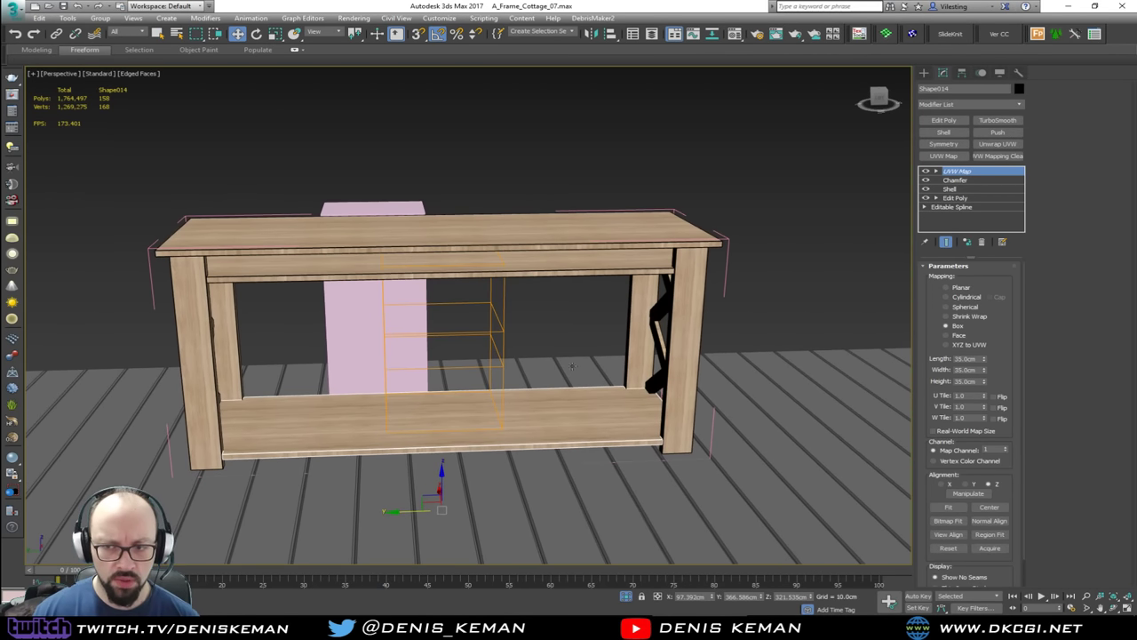
{"action": "middle_click_drag", "start_coordinate": [571, 364], "coordinate": [664, 389], "text": "alt"}
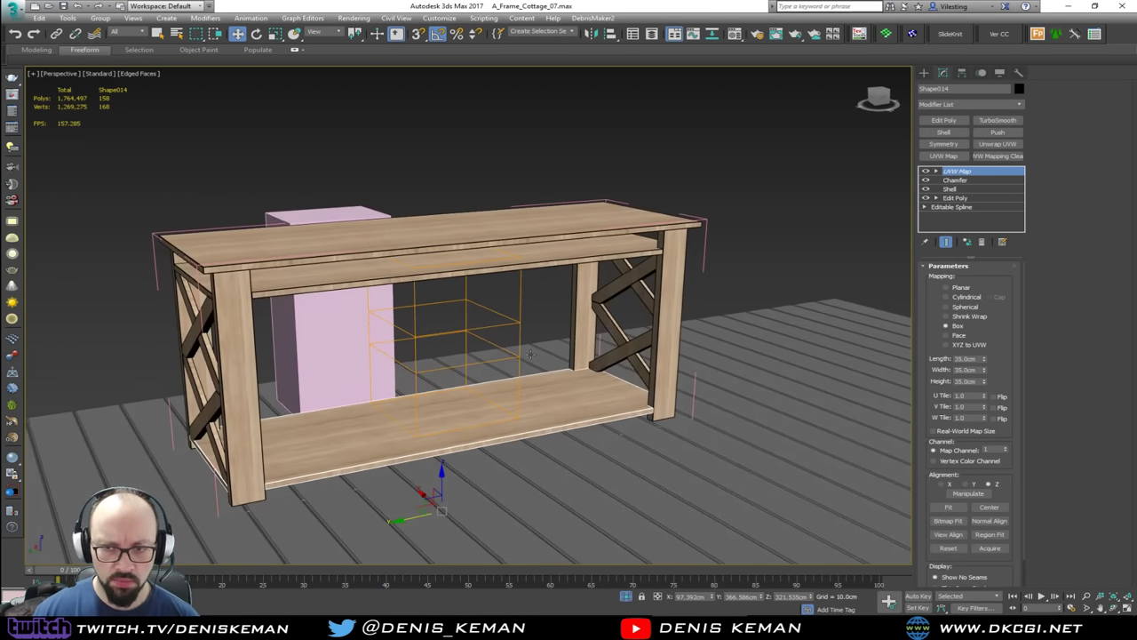
{"action": "middle_click_drag", "start_coordinate": [530, 355], "coordinate": [500, 359], "text": "alt"}
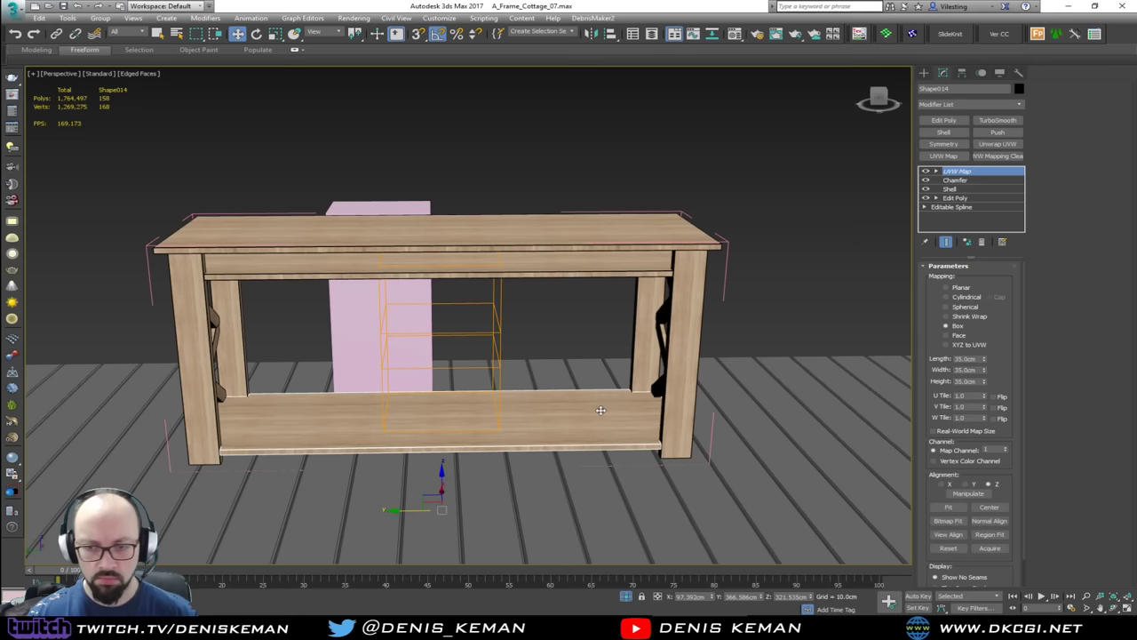
{"action": "scroll", "coordinate": [600, 410], "scroll_direction": "up", "scroll_amount": 3}
{"action": "middle_click_drag", "start_coordinate": [595, 411], "coordinate": [604, 378], "text": "alt"}
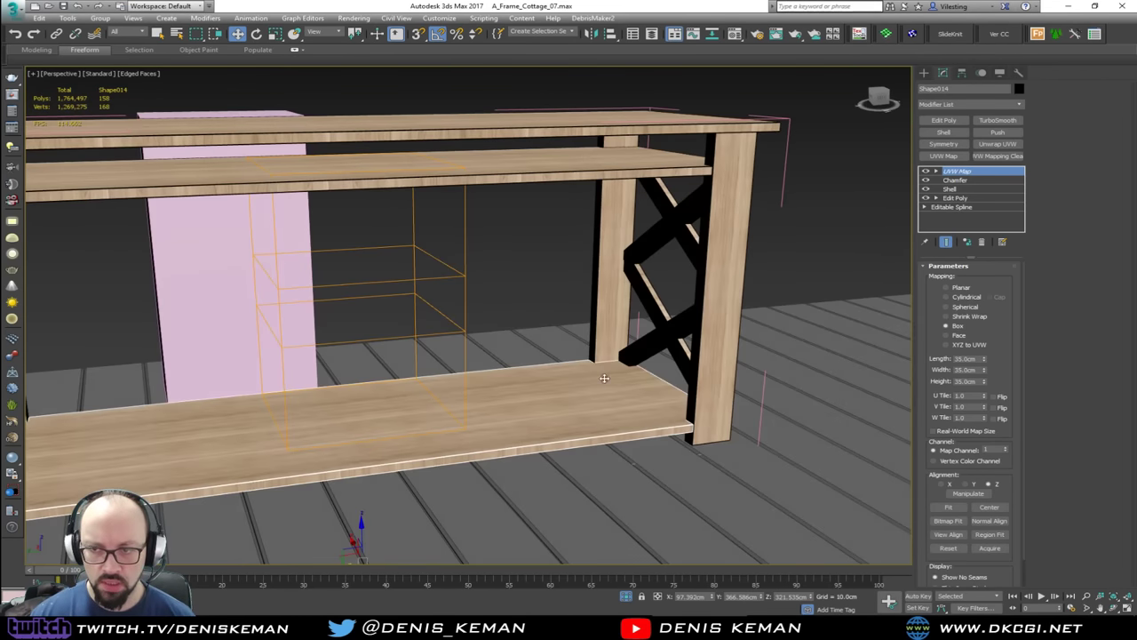
Step: Add an Edit Poly modifier to the legs and clone one front leg to a separate object near the desk's middle
{"action": "left_click", "coordinate": [722, 402]}
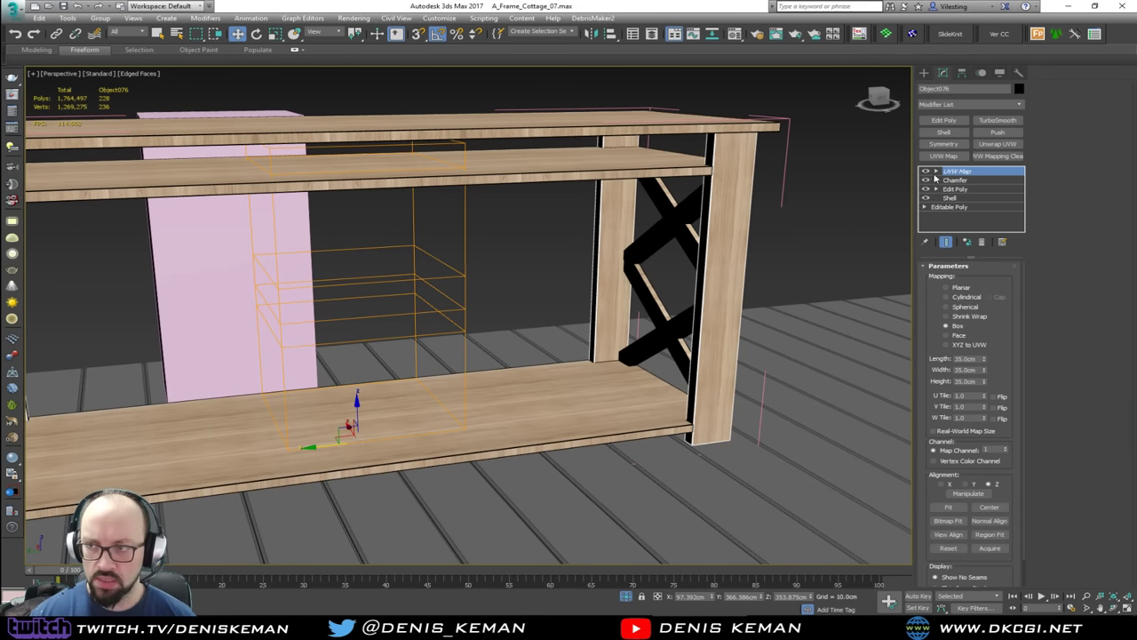
{"action": "middle_click_drag", "start_coordinate": [645, 399], "coordinate": [683, 430], "text": "alt"}
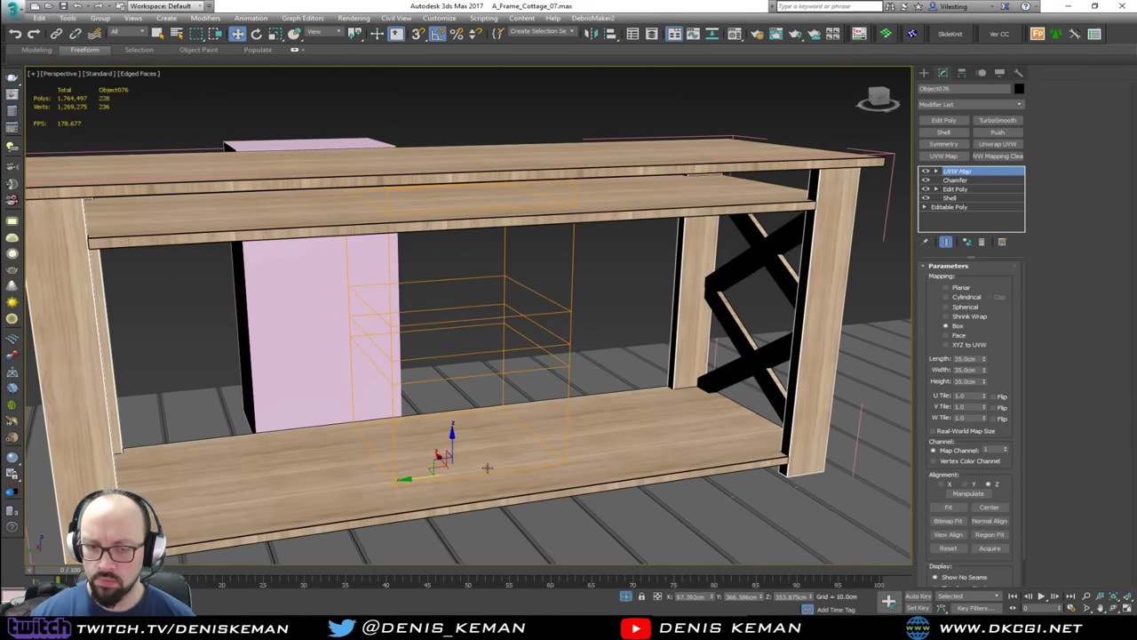
{"action": "left_click", "coordinate": [944, 120]}
{"action": "left_click", "coordinate": [816, 338]}
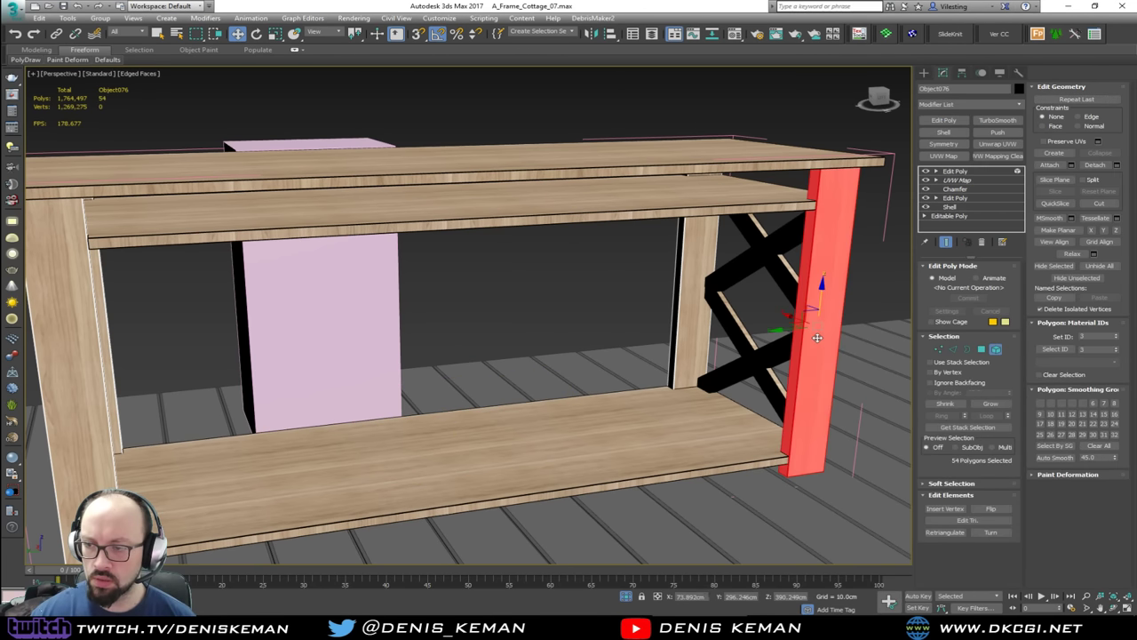
{"action": "left_click_drag", "start_coordinate": [794, 332], "coordinate": [502, 377], "text": "shift"}
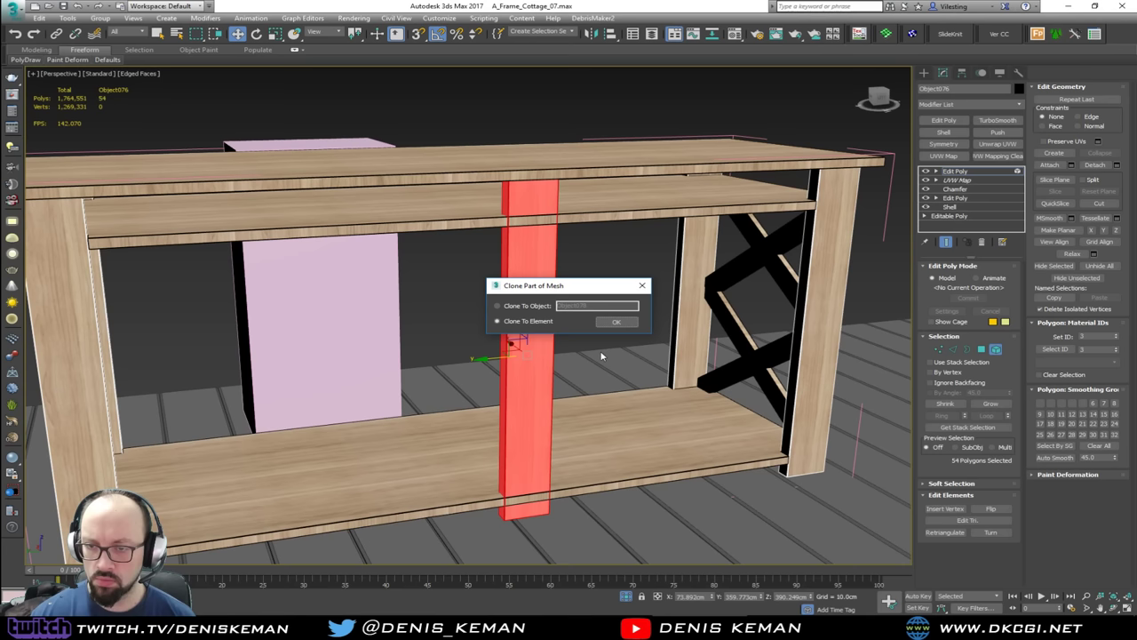
{"action": "left_click", "coordinate": [535, 306]}
{"action": "left_click", "coordinate": [616, 321]}
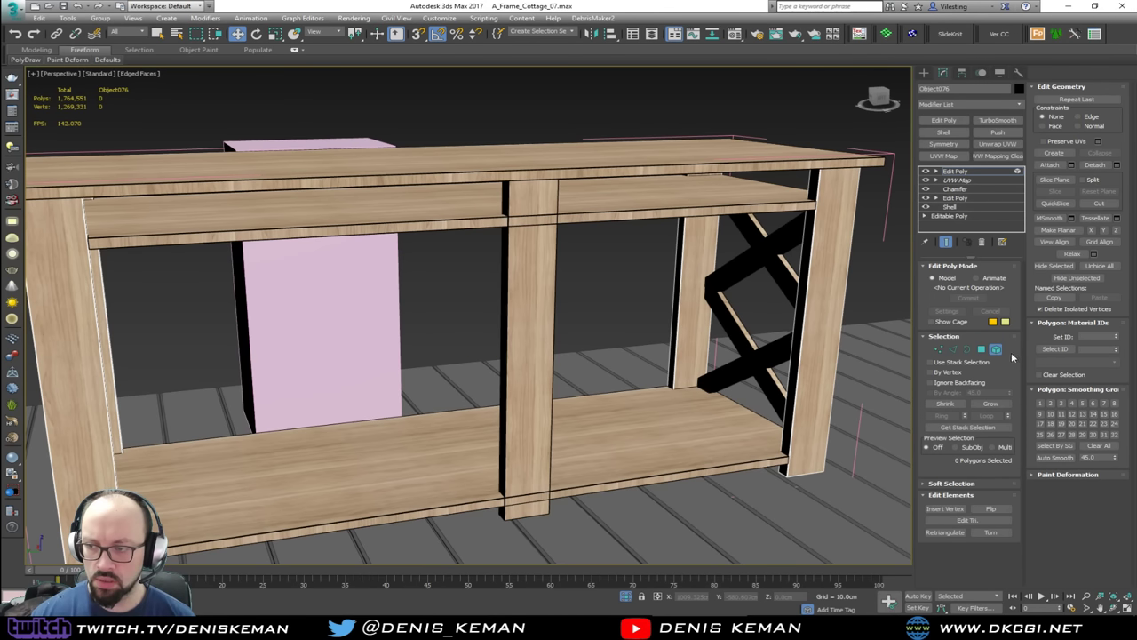
Step: Center the pivot of the cloned middle leg and rotate the leg -90 degrees about the vertical axis
{"action": "left_click", "coordinate": [995, 349]}
{"action": "left_click", "coordinate": [518, 373]}
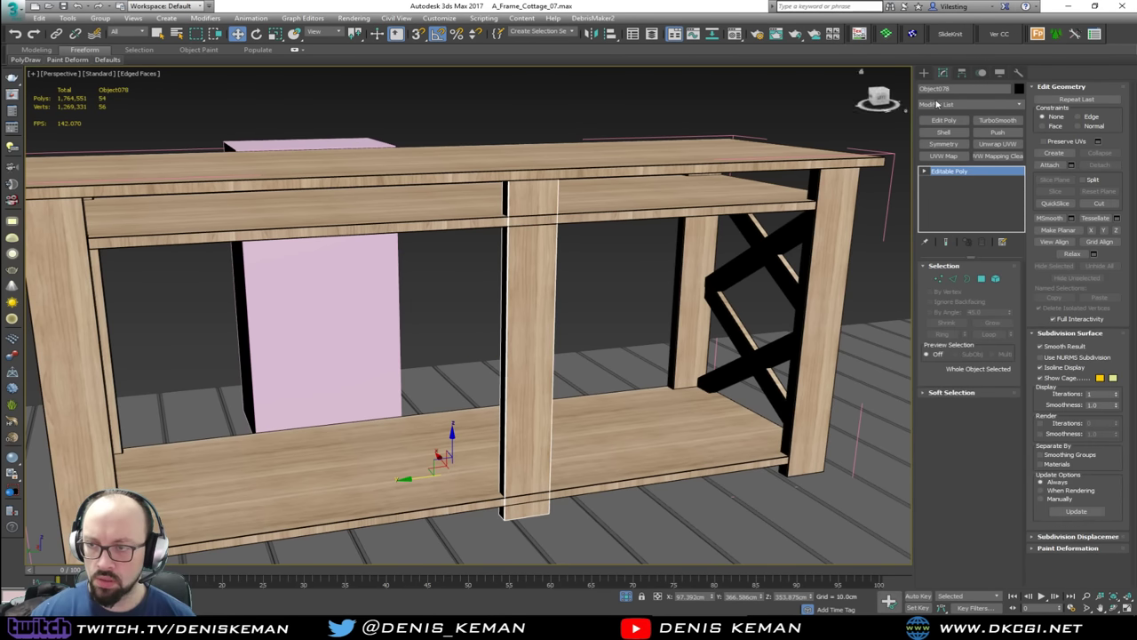
{"action": "left_click", "coordinate": [962, 74]}
{"action": "left_click", "coordinate": [968, 143]}
{"action": "left_click", "coordinate": [969, 199]}
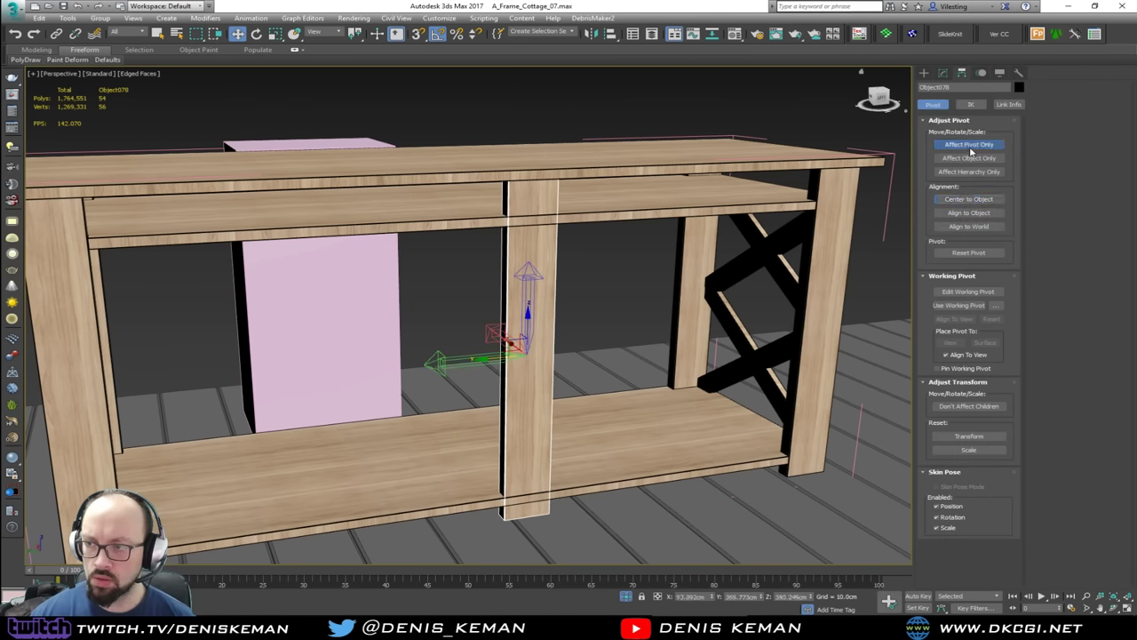
{"action": "left_click", "coordinate": [968, 143]}
{"action": "key", "text": "e"}
{"action": "left_click_drag", "start_coordinate": [515, 368], "coordinate": [459, 379]}
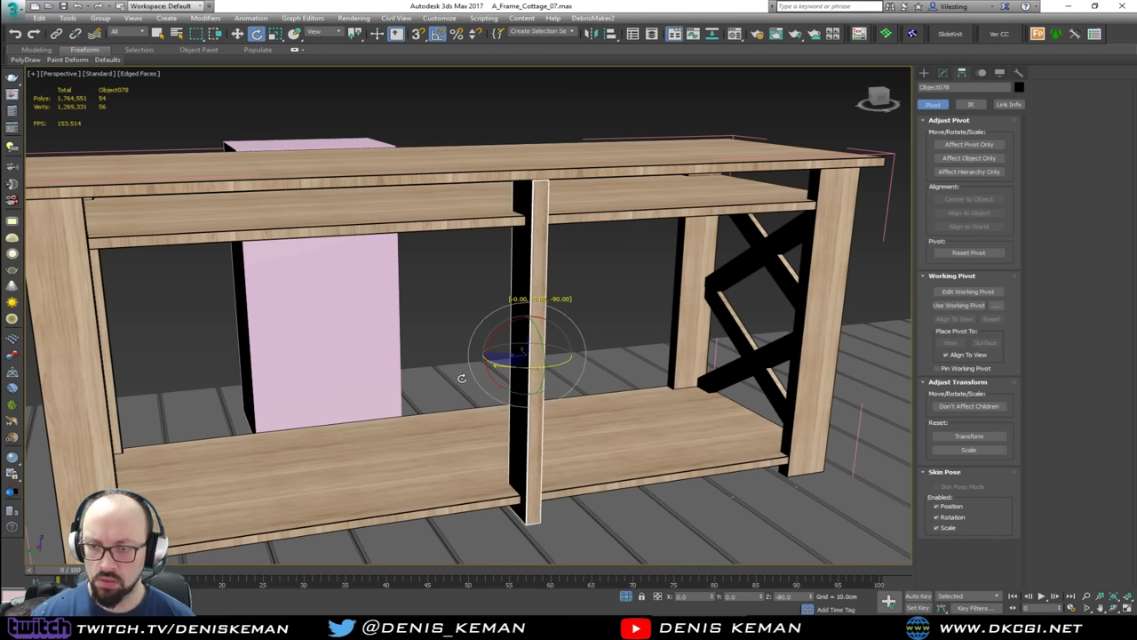
Step: Shorten the middle board to fit between the shelves by lowering its top vertices and raising its bottom vertices
{"action": "middle_click_drag", "start_coordinate": [461, 376], "coordinate": [584, 286], "text": "alt"}
{"action": "key", "text": "1"}
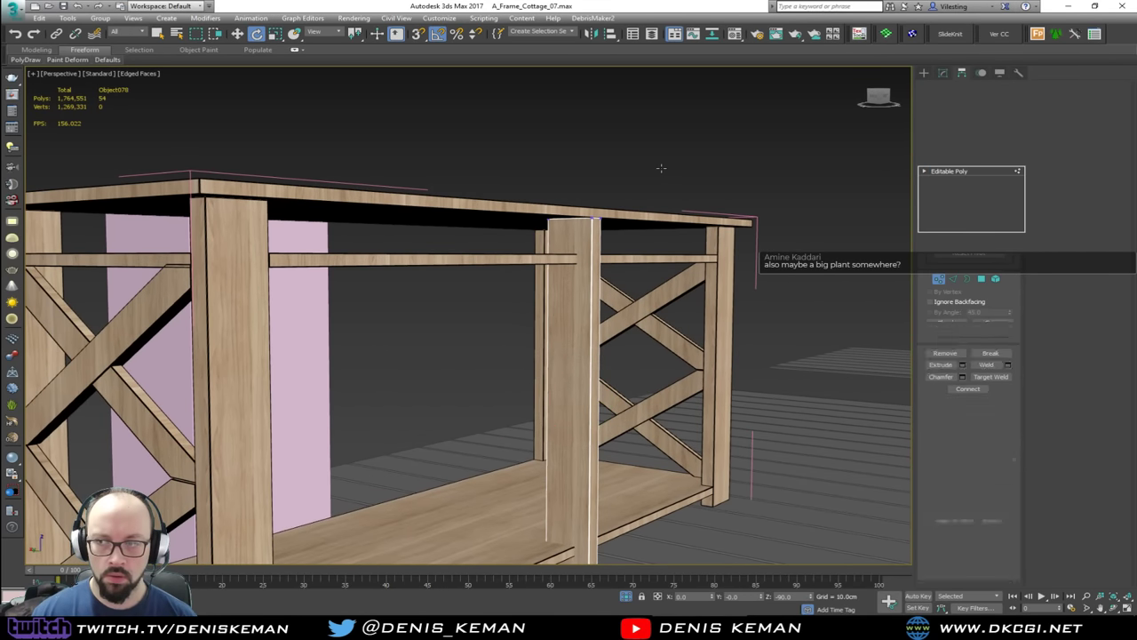
{"action": "left_click_drag", "start_coordinate": [692, 167], "coordinate": [536, 241]}
{"action": "key", "text": "w"}
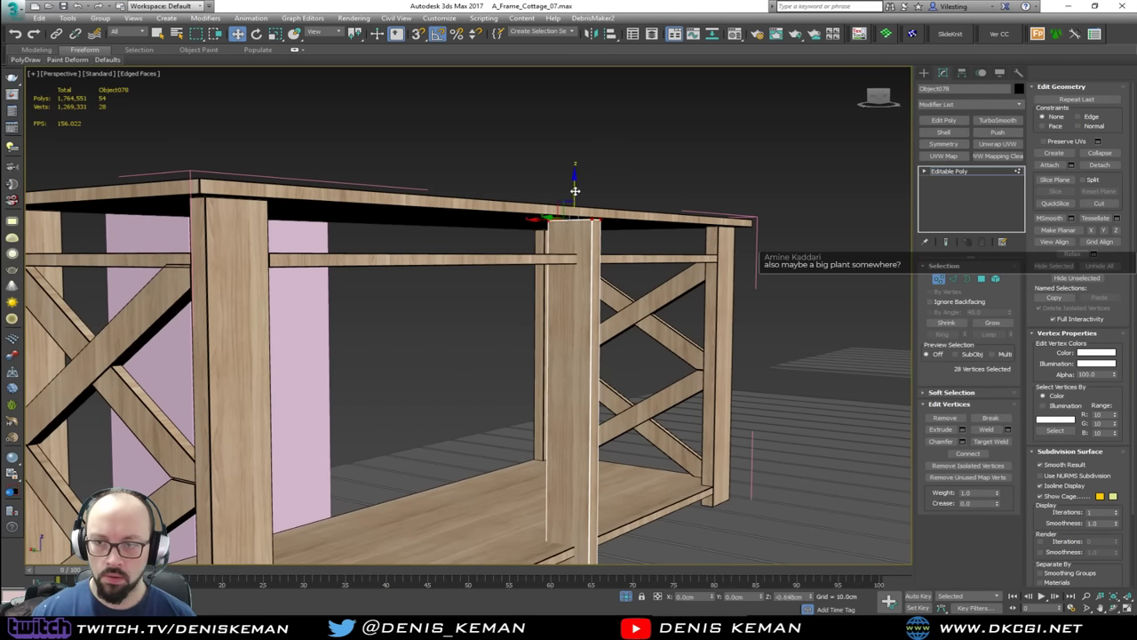
{"action": "left_click_drag", "start_coordinate": [575, 190], "coordinate": [569, 227]}
{"action": "middle_click_drag", "start_coordinate": [570, 369], "coordinate": [574, 330], "text": "alt"}
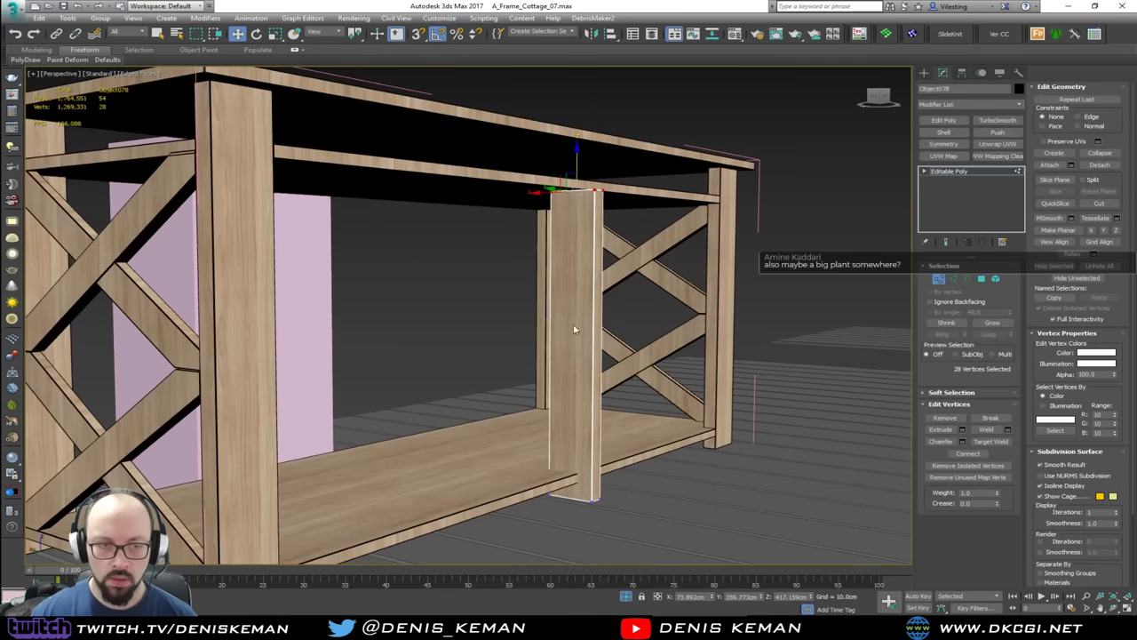
{"action": "left_click_drag", "start_coordinate": [419, 583], "coordinate": [418, 585]}
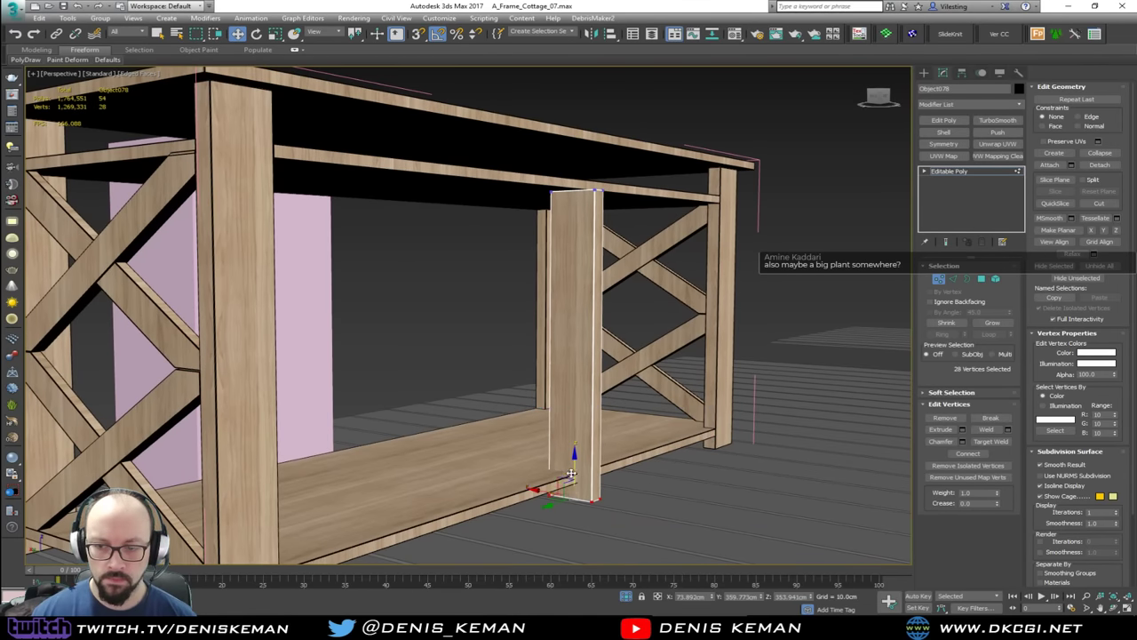
{"action": "left_click_drag", "start_coordinate": [571, 473], "coordinate": [578, 454]}
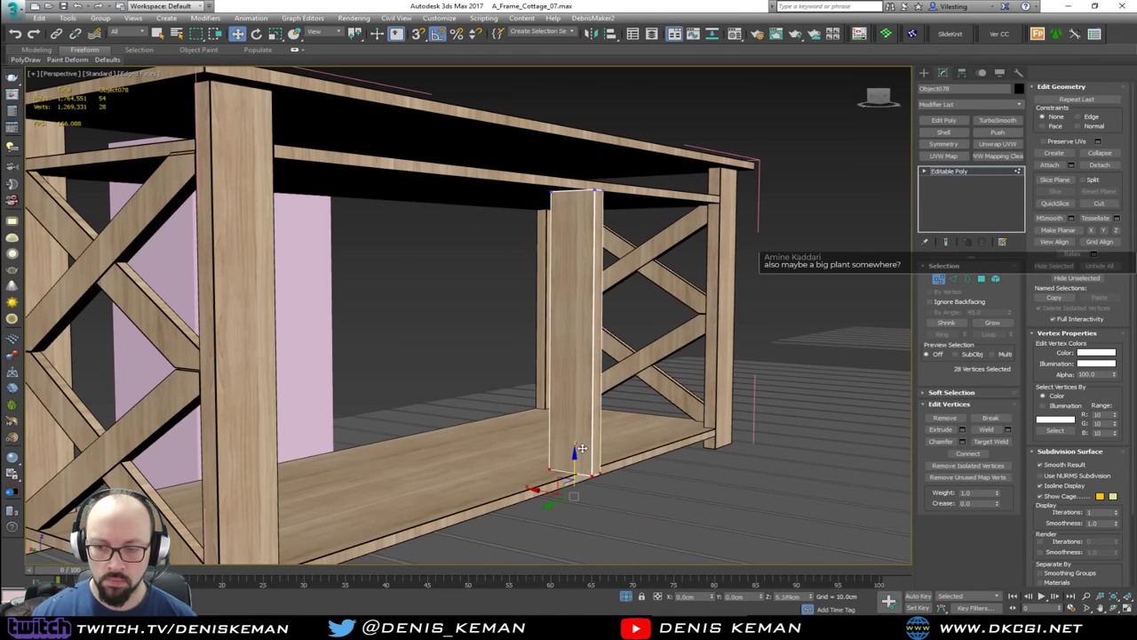
Step: Select the middle board's top and bottom vertices on the side facing the desk's interior
{"action": "mouse_move", "coordinate": [580, 449]}
{"action": "middle_mouse_down", "text": "alt"}
{"action": "mouse_move", "coordinate": [602, 462]}
{"action": "mouse_move", "coordinate": [595, 442]}
{"action": "middle_mouse_up", "text": "alt"}
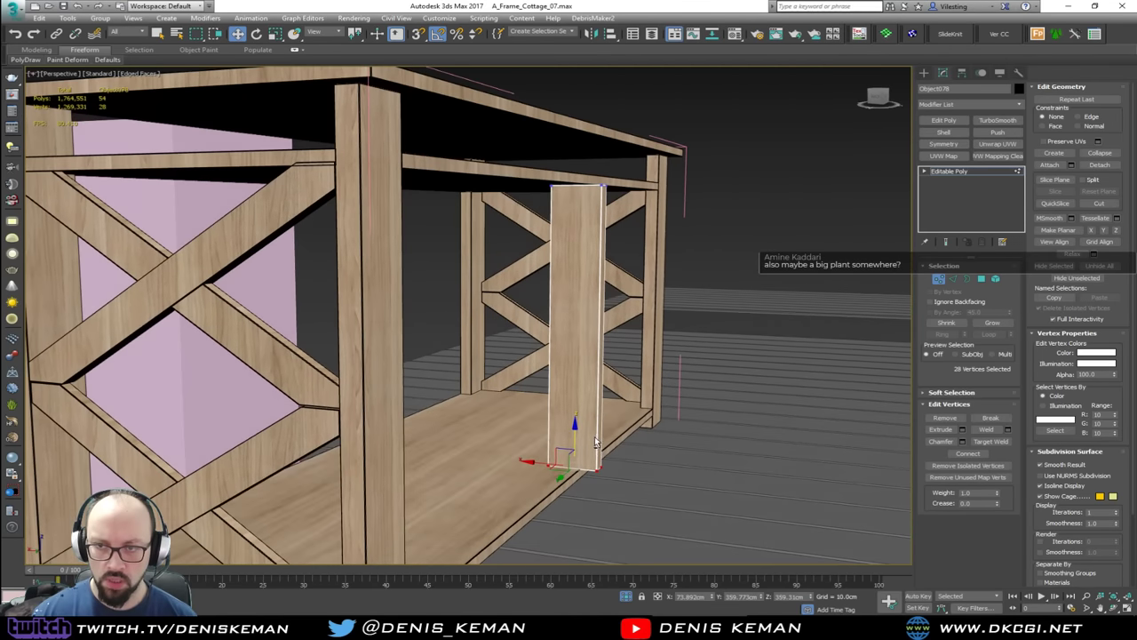
{"action": "left_click_drag", "start_coordinate": [570, 231], "coordinate": [571, 232]}
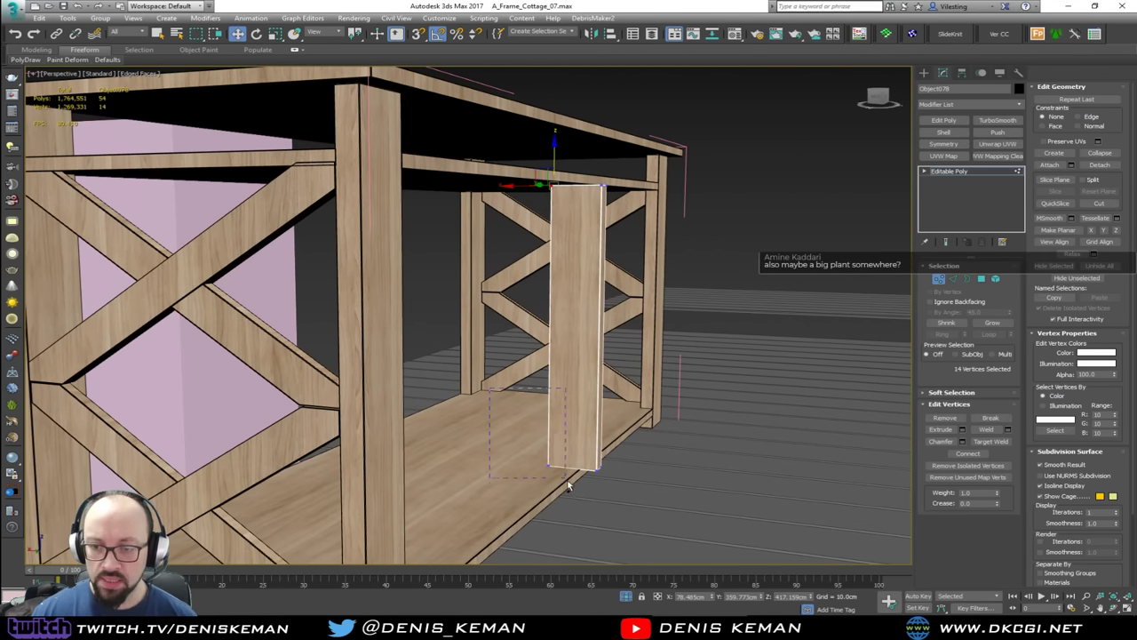
Step: Stretch the divider panel by moving one edge's vertices about 43.8 cm across the shelf depth, and pull the opposite edge slightly inward
{"action": "left_click_drag", "start_coordinate": [569, 486], "coordinate": [570, 488], "text": "ctrl"}
{"action": "middle_click_drag", "start_coordinate": [568, 487], "coordinate": [543, 517], "text": "alt"}
{"action": "left_click_drag", "start_coordinate": [527, 325], "coordinate": [337, 308]}
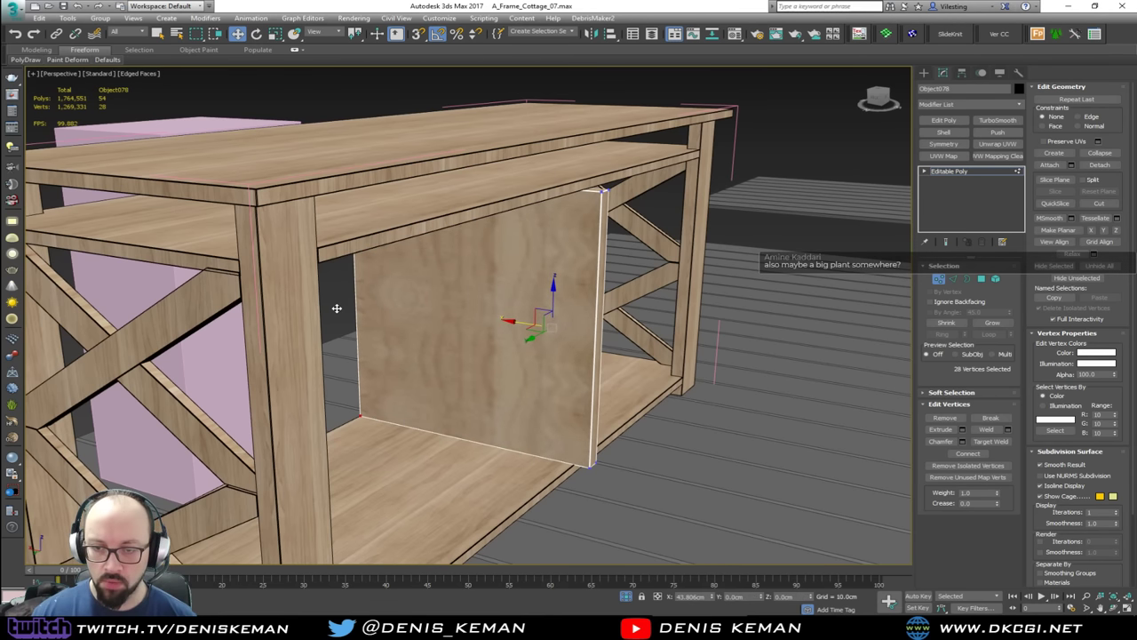
{"action": "middle_click_drag", "start_coordinate": [522, 324], "coordinate": [521, 342]}
{"action": "left_click_drag", "start_coordinate": [555, 521], "coordinate": [555, 521]}
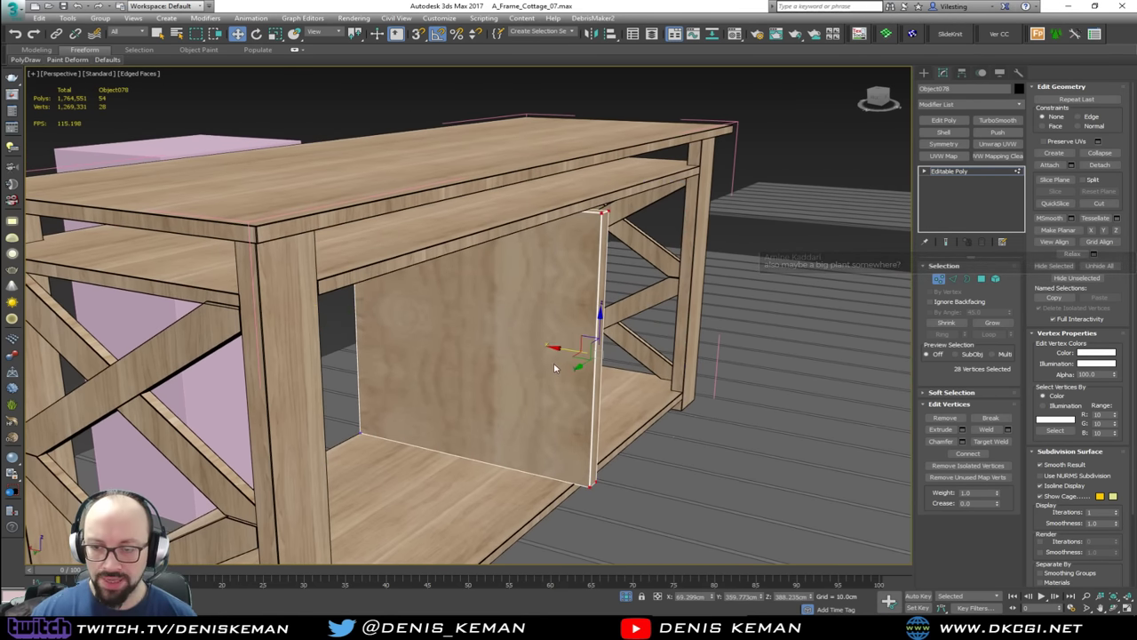
{"action": "left_click_drag", "start_coordinate": [563, 349], "coordinate": [546, 347]}
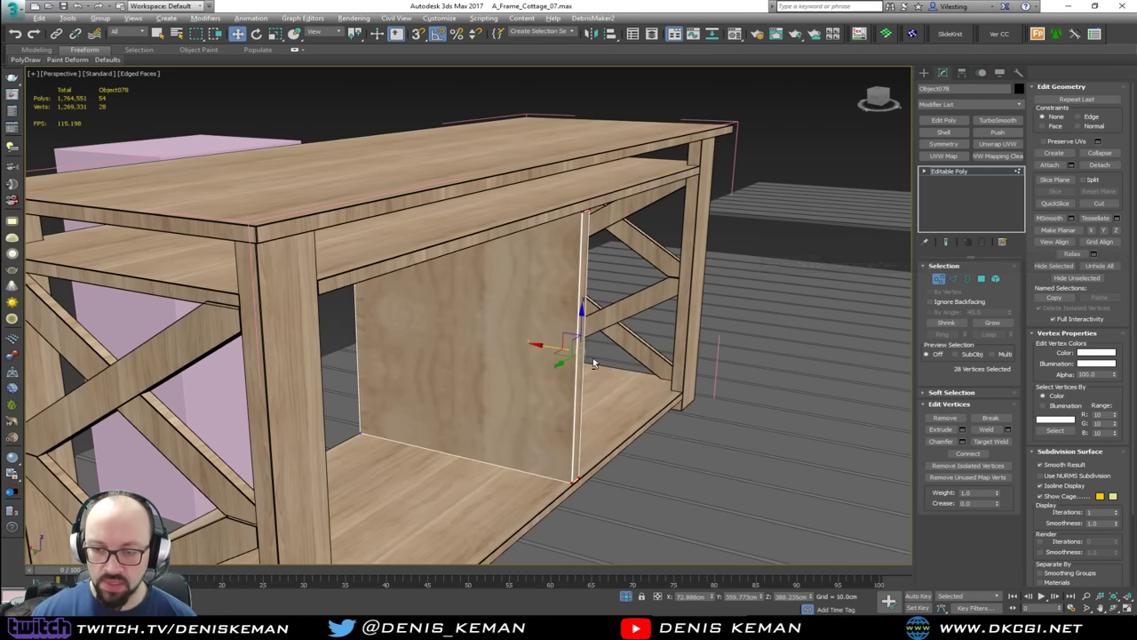
{"action": "middle_click_drag", "start_coordinate": [594, 362], "coordinate": [433, 461], "text": "alt"}
{"action": "key", "text": "1"}
Step: Copy the UVW Map modifier from the bottom shelf and paste it onto the divider panel
{"action": "left_click", "coordinate": [436, 470]}
{"action": "left_click", "coordinate": [297, 447]}
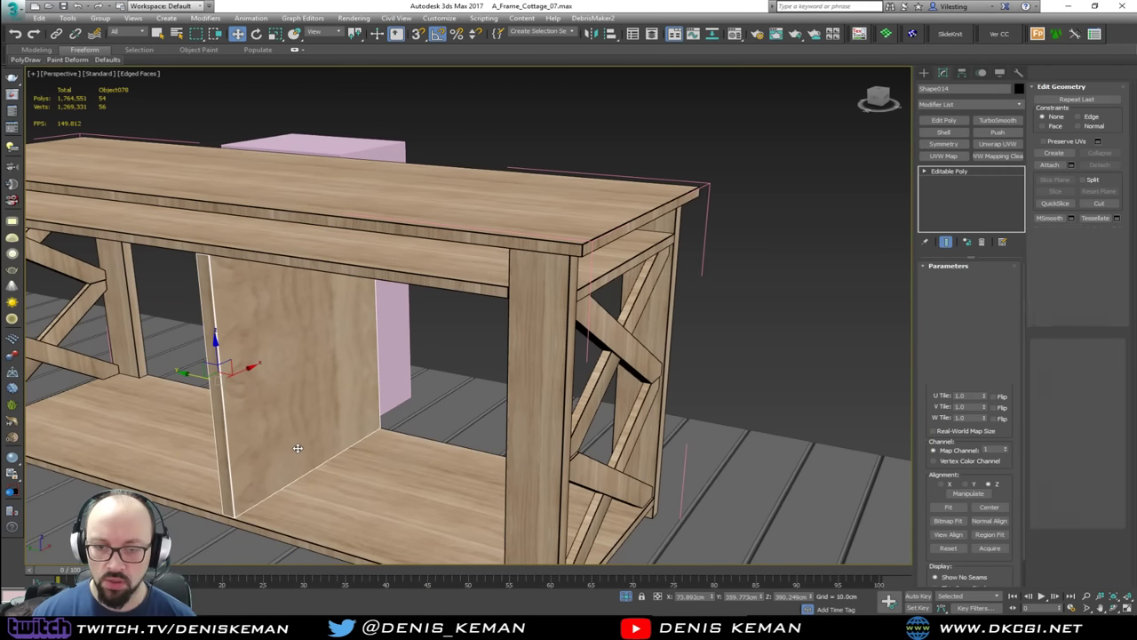
{"action": "left_click", "coordinate": [473, 476]}
{"action": "right_click", "coordinate": [958, 171]}
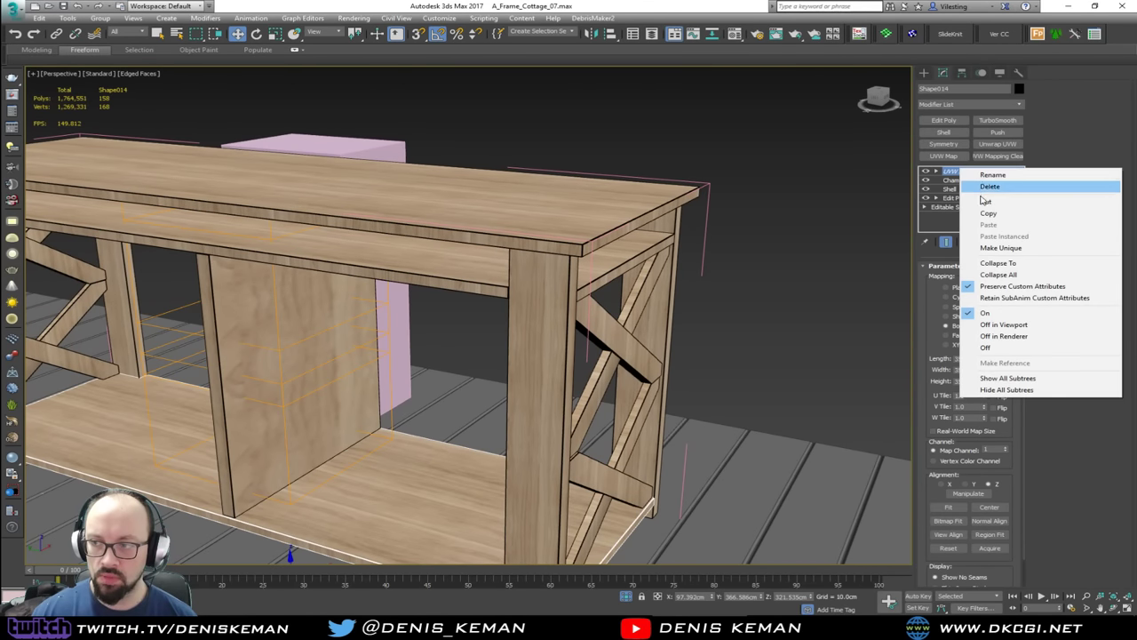
{"action": "left_click", "coordinate": [989, 215]}
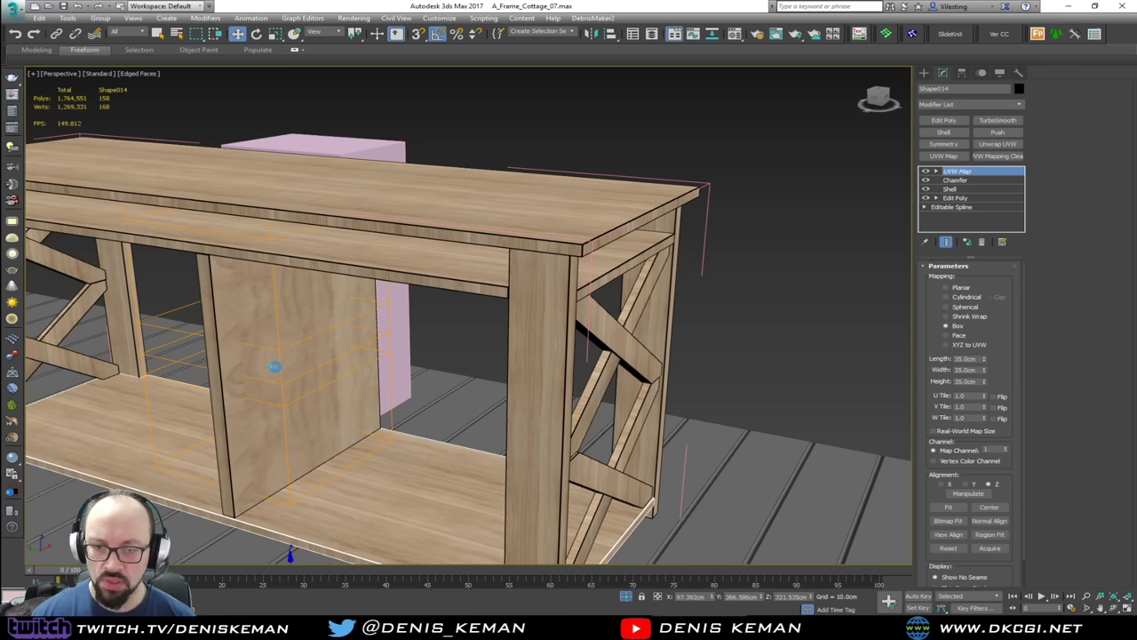
{"action": "left_click", "coordinate": [275, 366]}
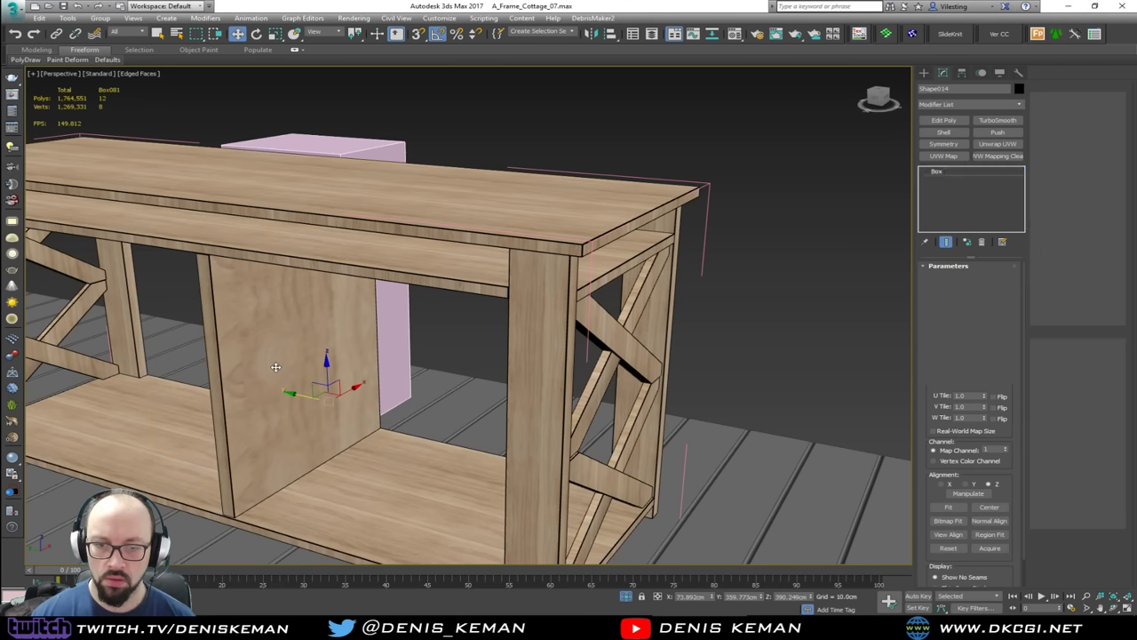
{"action": "left_click", "coordinate": [294, 433]}
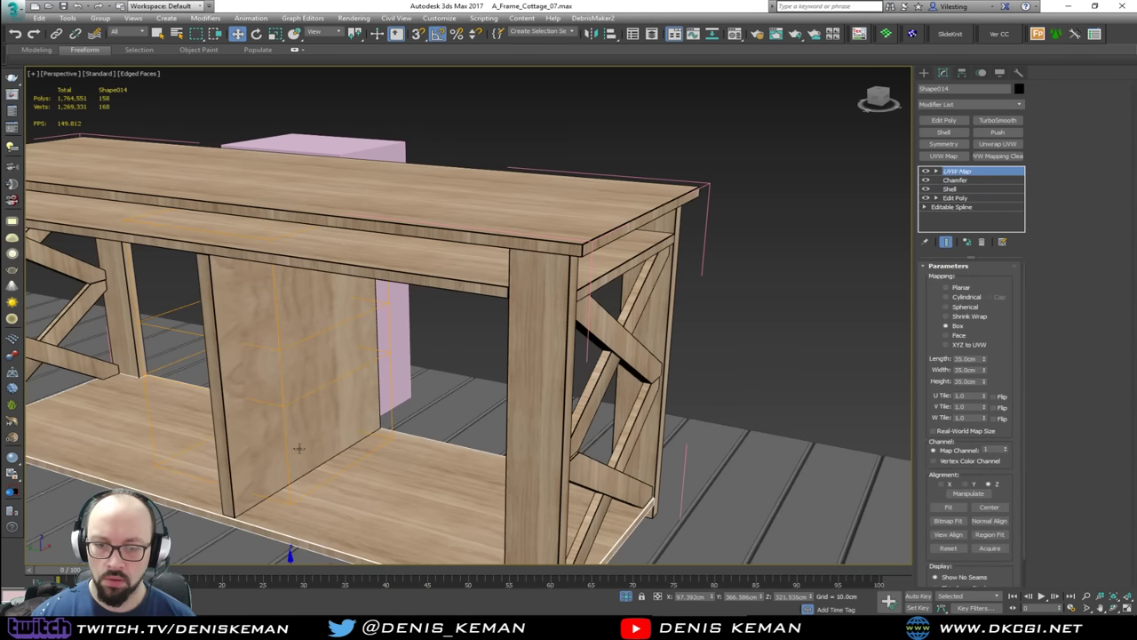
{"action": "left_click", "coordinate": [294, 433]}
{"action": "right_click", "coordinate": [968, 186]}
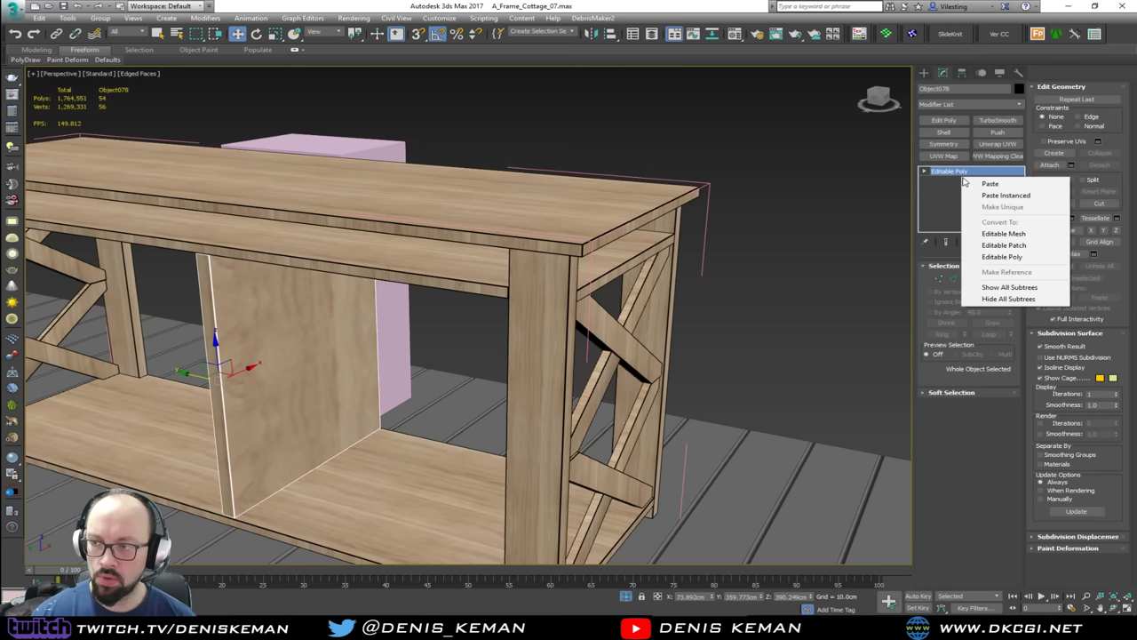
{"action": "left_click", "coordinate": [996, 187]}
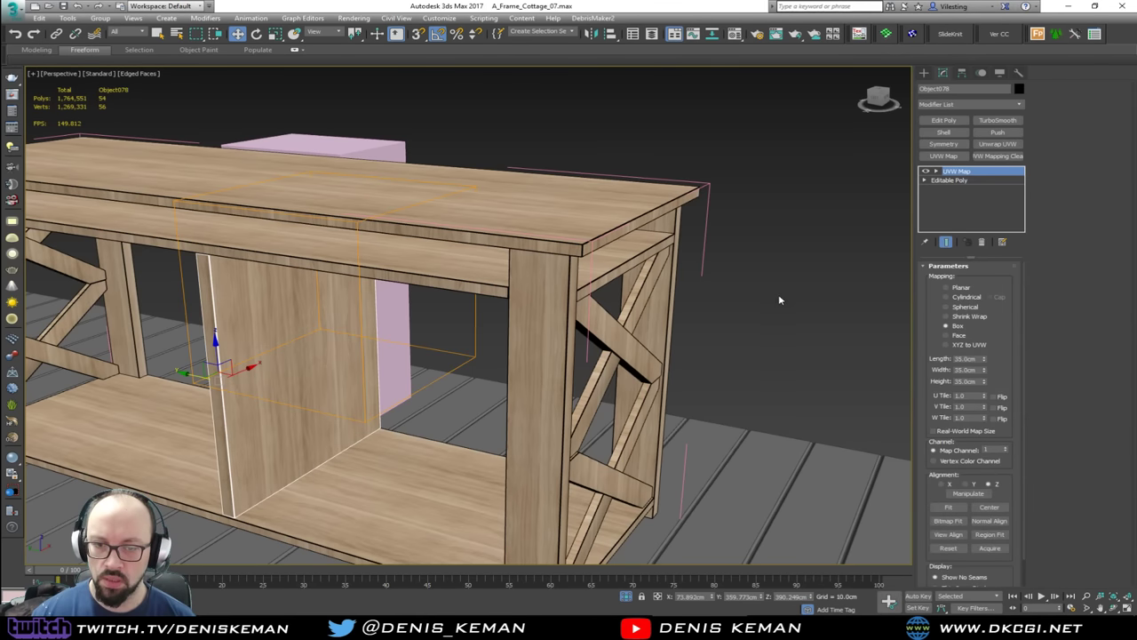
{"action": "left_click", "coordinate": [779, 295]}
Step: Turn off the edged-face display and make one independent copy of the divider panel, rotated 90° about the vertical axis
{"action": "middle_click_drag", "start_coordinate": [484, 354], "coordinate": [472, 337], "text": "alt"}
{"action": "key", "text": "F4"}
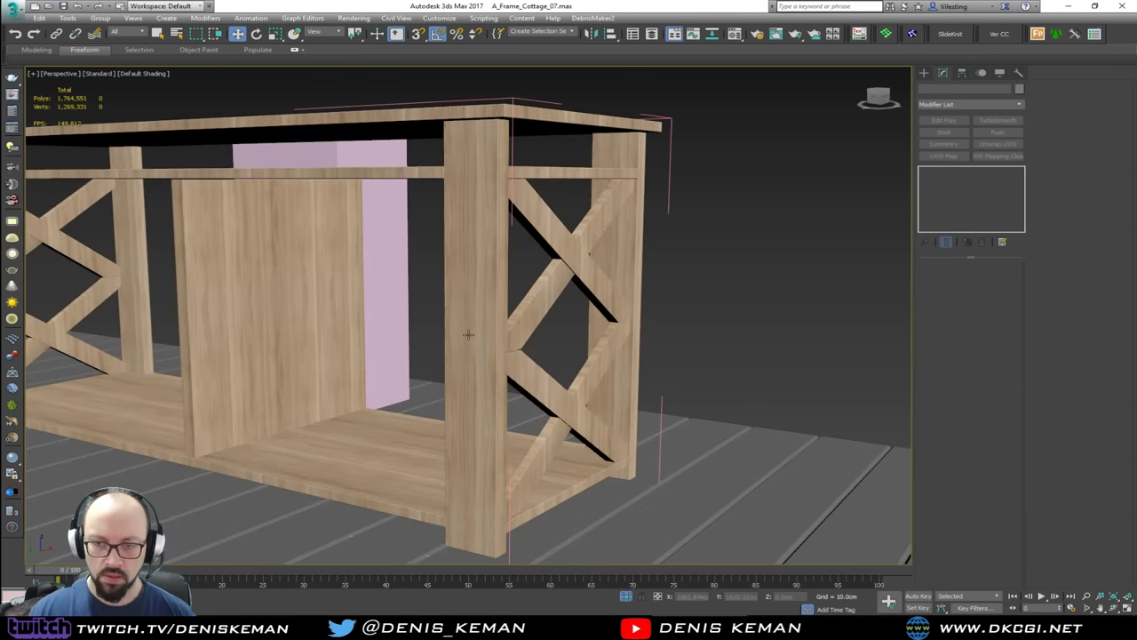
{"action": "mouse_move", "coordinate": [437, 298]}
{"action": "middle_mouse_down", "text": "alt"}
{"action": "mouse_move", "coordinate": [502, 332]}
{"action": "mouse_move", "coordinate": [579, 342]}
{"action": "middle_mouse_up", "text": "alt"}
{"action": "scroll", "coordinate": [503, 332], "scroll_direction": "down", "scroll_amount": 3}
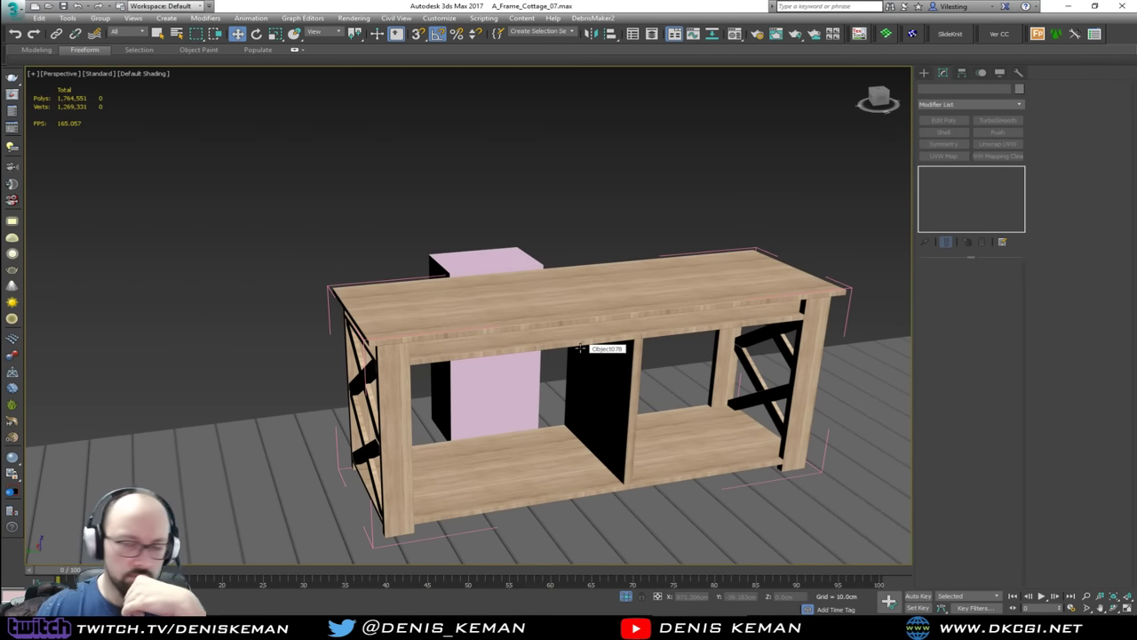
{"action": "scroll", "coordinate": [665, 415], "scroll_direction": "up", "scroll_amount": 3}
{"action": "middle_click_drag", "start_coordinate": [660, 416], "coordinate": [339, 389]}
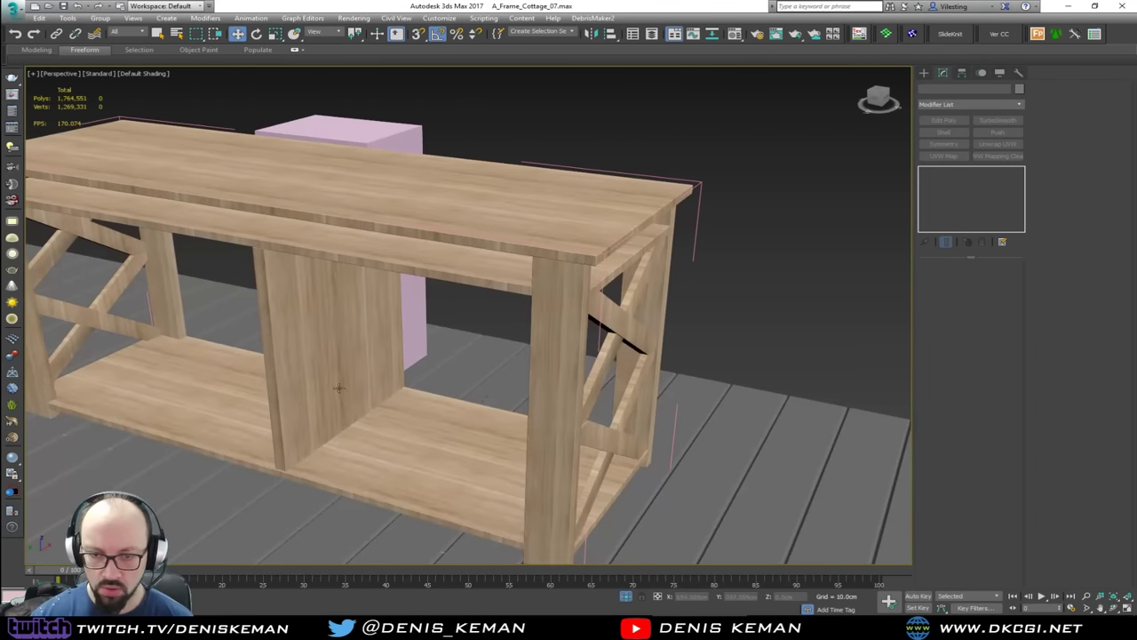
{"action": "left_click", "coordinate": [338, 389]}
{"action": "key", "text": "e"}
{"action": "key", "text": "F3"}
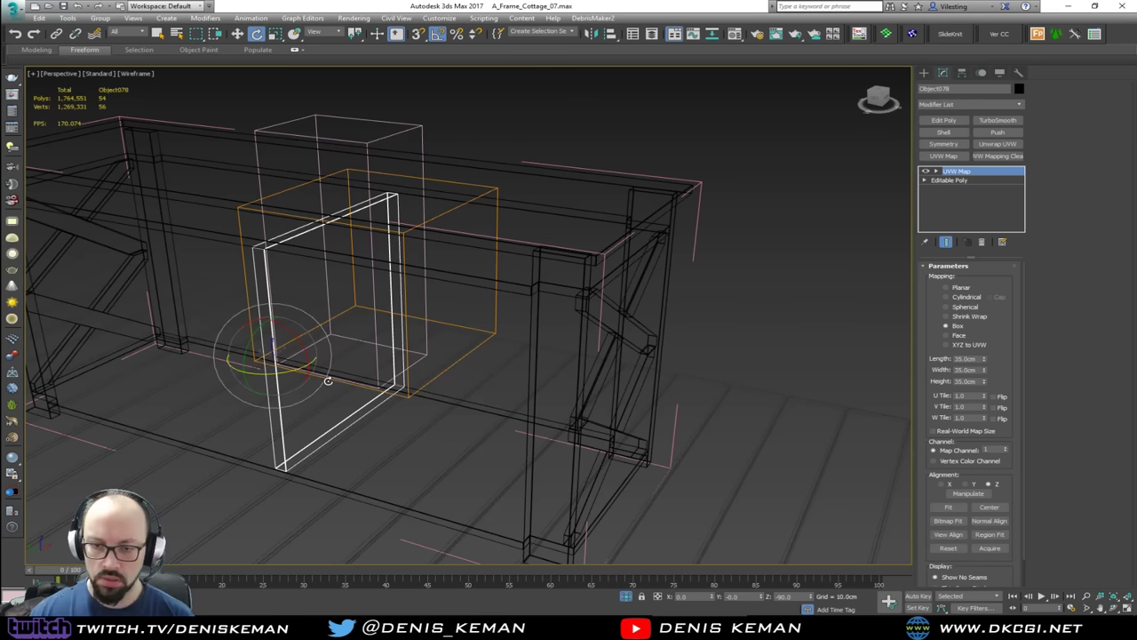
{"action": "key", "text": "F3"}
{"action": "left_click_drag", "start_coordinate": [280, 375], "coordinate": [229, 388], "text": "shift"}
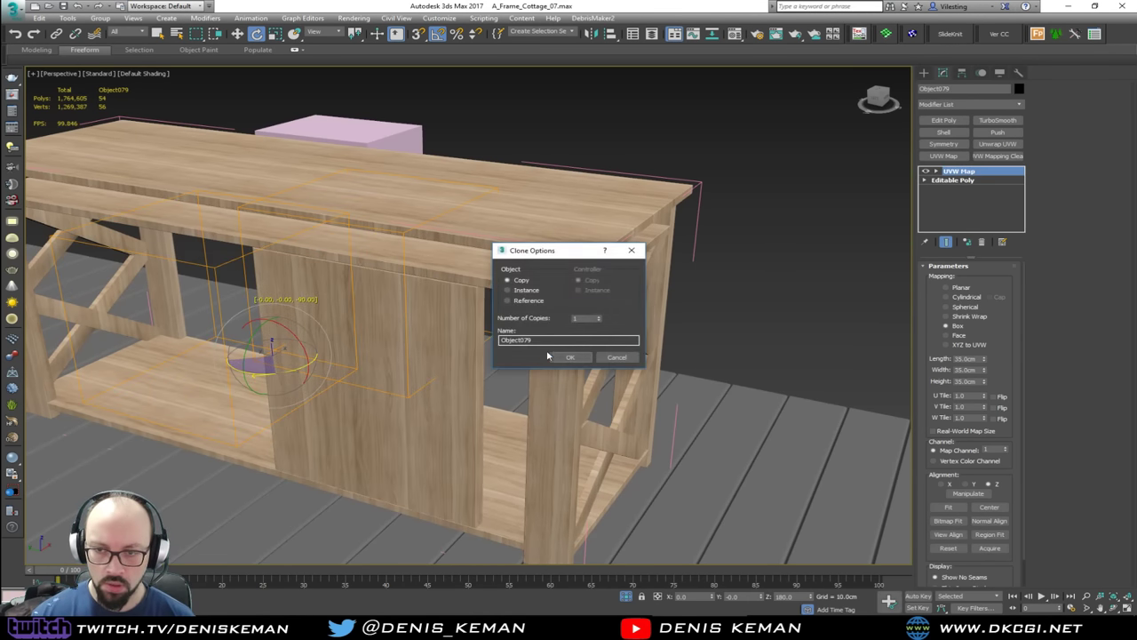
{"action": "left_click", "coordinate": [558, 356]}
Step: Move the rotated panel copy about 46.8 cm in X and -2.5 cm in Y to form a back panel meeting the divider
{"action": "mouse_move", "coordinate": [558, 357]}
{"action": "middle_mouse_down", "text": "alt"}
{"action": "mouse_move", "coordinate": [406, 360]}
{"action": "mouse_move", "coordinate": [435, 332]}
{"action": "middle_mouse_up", "text": "alt"}
{"action": "middle_click_drag", "start_coordinate": [435, 332], "coordinate": [492, 254]}
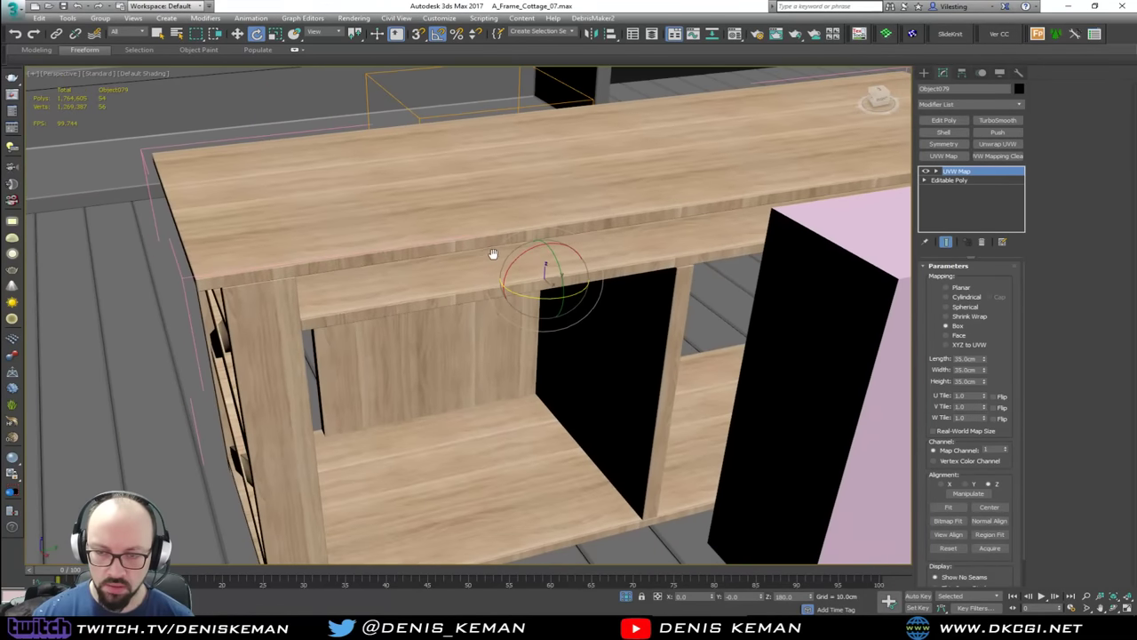
{"action": "key", "text": "w"}
{"action": "mouse_move", "coordinate": [566, 283]}
{"action": "left_mouse_down"}
{"action": "mouse_move", "coordinate": [591, 375]}
{"action": "mouse_move", "coordinate": [671, 396]}
{"action": "left_mouse_up"}
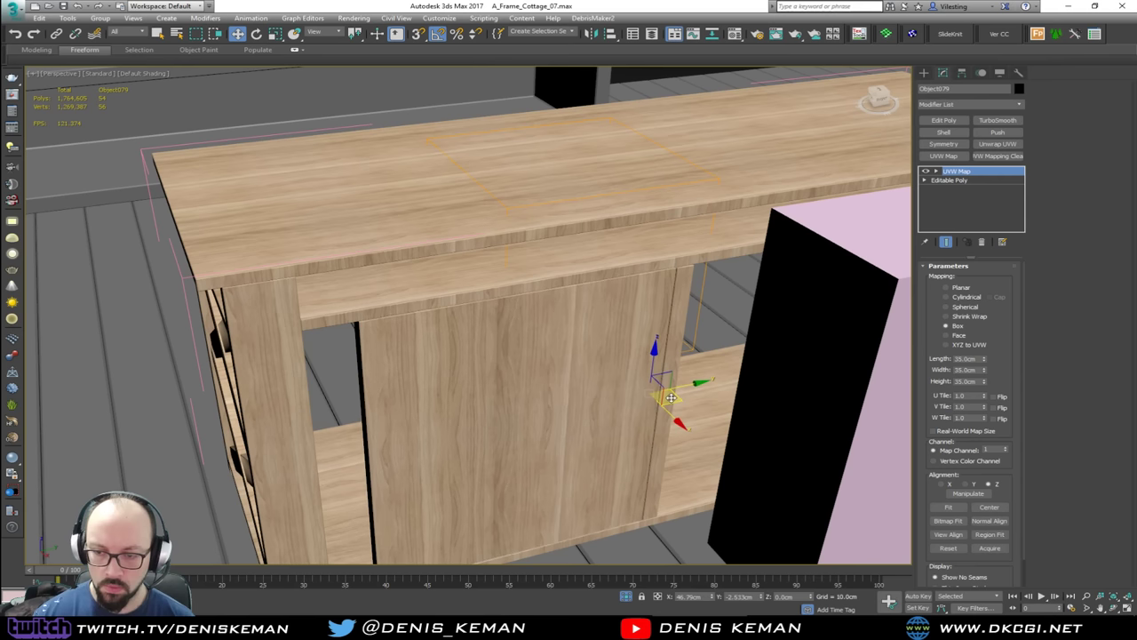
Step: Widen the back panel by moving its outer edge vertices about -7.7 cm in Y to meet the corner leg
{"action": "middle_click_drag", "start_coordinate": [670, 396], "coordinate": [693, 289], "text": "alt"}
{"action": "left_click", "coordinate": [977, 181]}
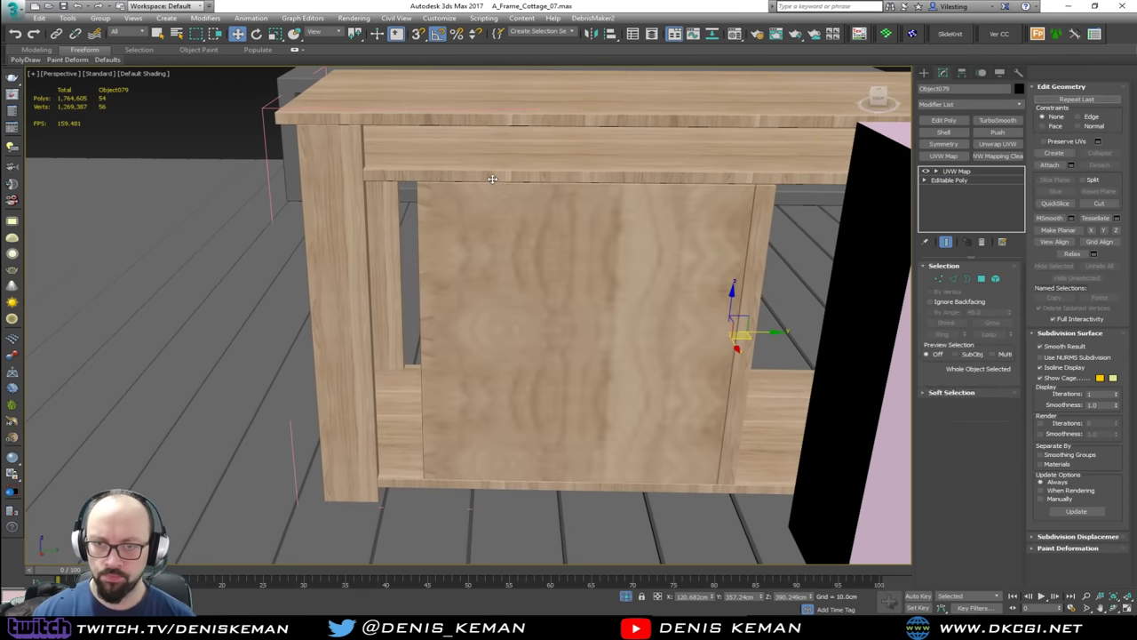
{"action": "key", "text": "1"}
{"action": "key", "text": "F3"}
{"action": "key", "text": "F3"}
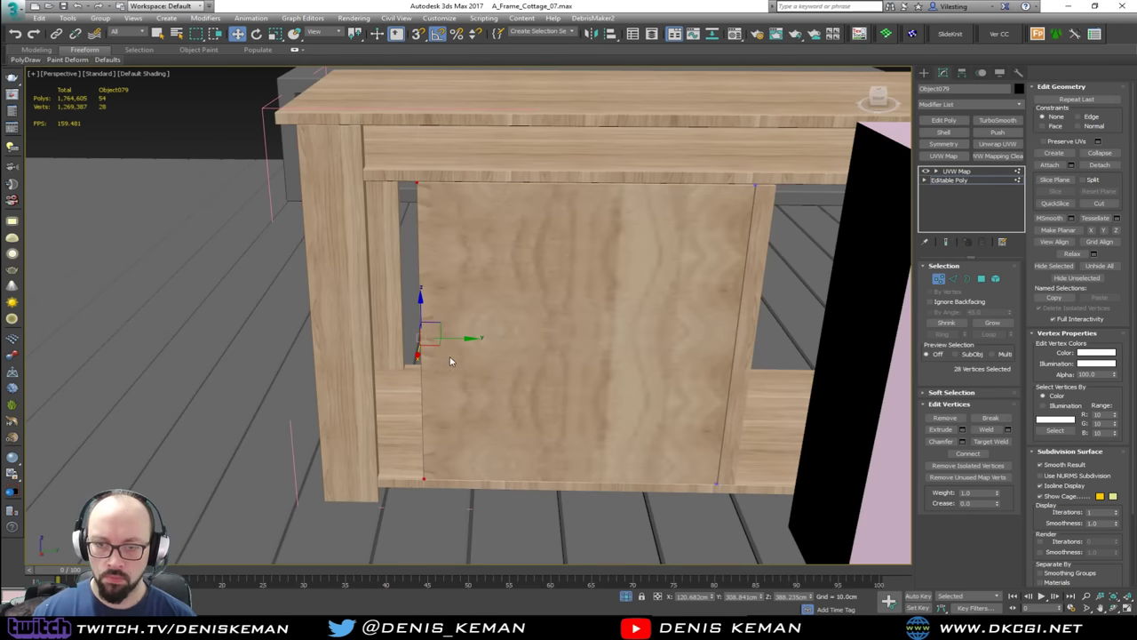
{"action": "left_click_drag", "start_coordinate": [454, 337], "coordinate": [409, 340]}
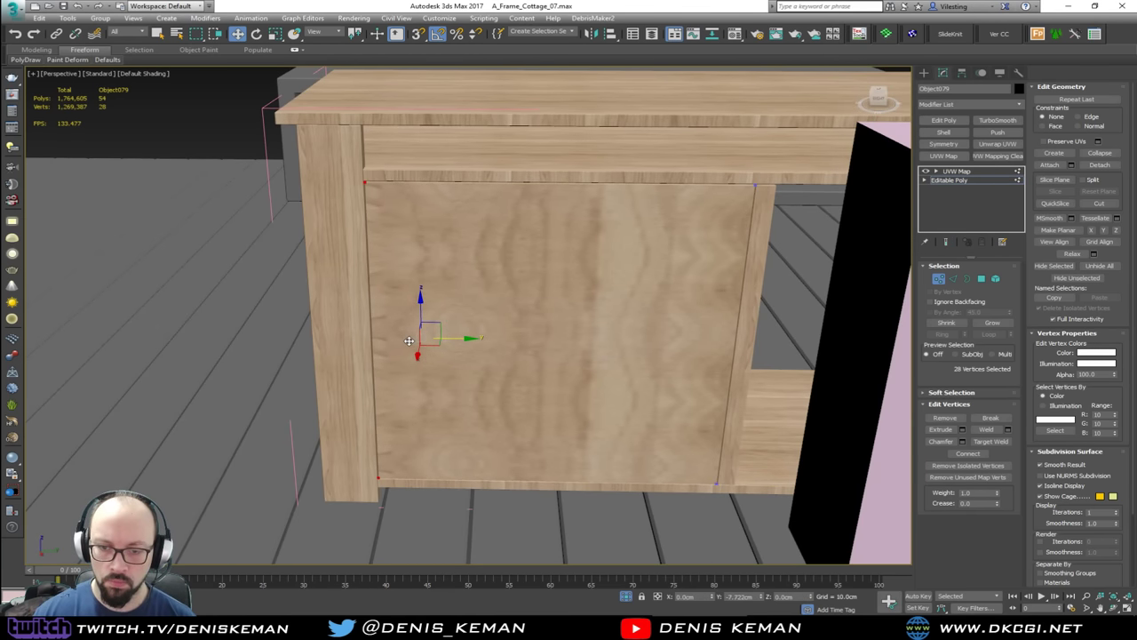
{"action": "key", "text": "grave"}
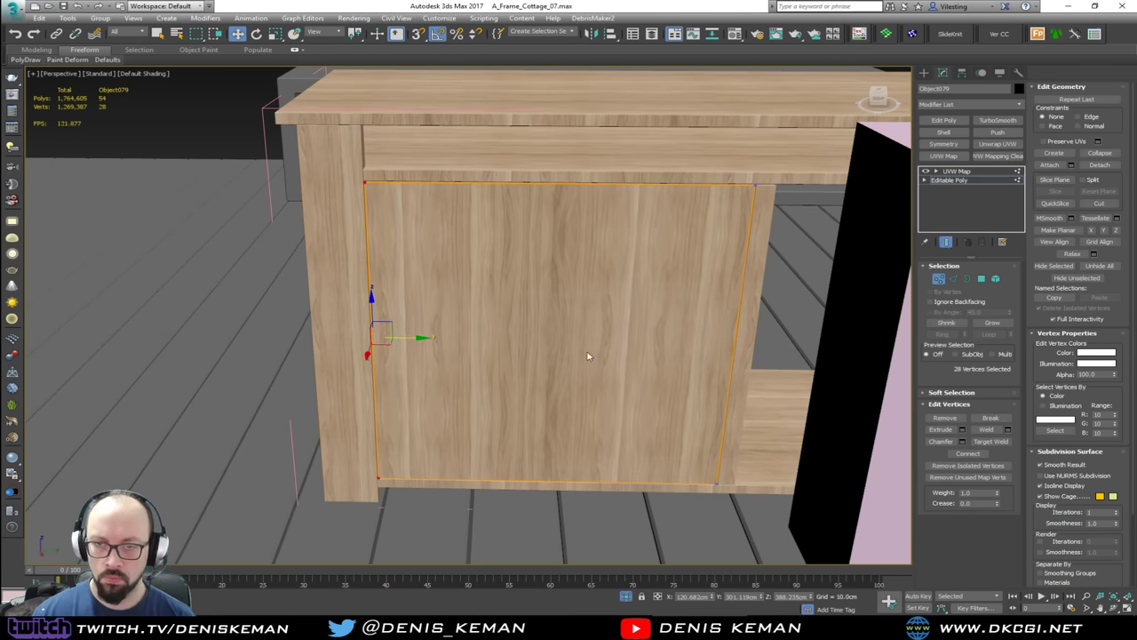
{"action": "left_click", "coordinate": [940, 281]}
{"action": "mouse_move", "coordinate": [566, 318]}
{"action": "middle_mouse_down"}
{"action": "mouse_move", "coordinate": [782, 345]}
{"action": "mouse_move", "coordinate": [533, 339]}
{"action": "mouse_move", "coordinate": [521, 350]}
{"action": "mouse_move", "coordinate": [567, 345]}
{"action": "middle_mouse_up"}
{"action": "key", "text": "F4"}
{"action": "key", "text": "F4"}
{"action": "middle_click_drag", "start_coordinate": [566, 333], "coordinate": [565, 328], "text": "alt"}
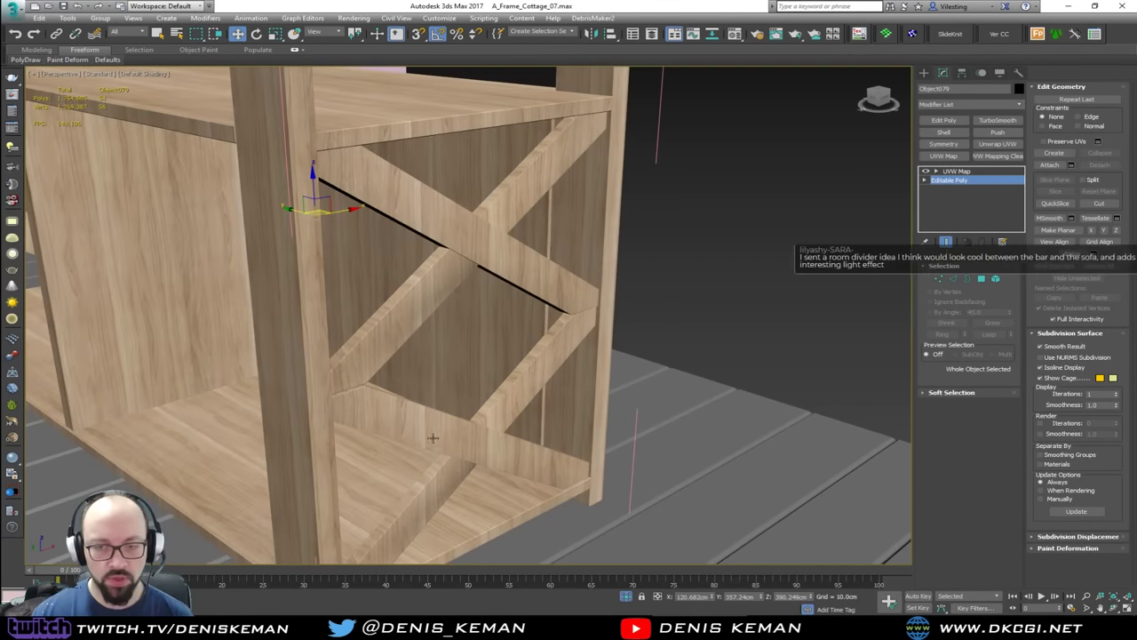
{"action": "middle_click_drag", "start_coordinate": [421, 343], "coordinate": [509, 365], "text": "alt"}
{"action": "middle_click_drag", "start_coordinate": [403, 362], "coordinate": [461, 399]}
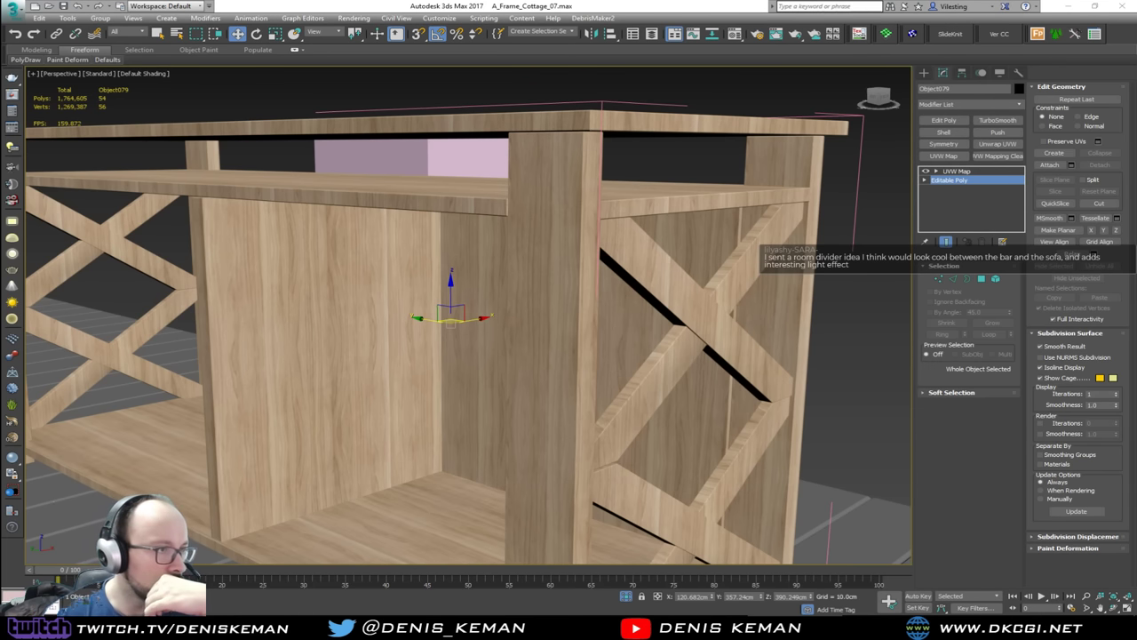
Step: Switch to Discord and look through the chair, room divider and plant reference images in the streaming_related channel
{"action": "left_click_drag", "start_coordinate": [0, 107], "coordinate": [502, 88]}
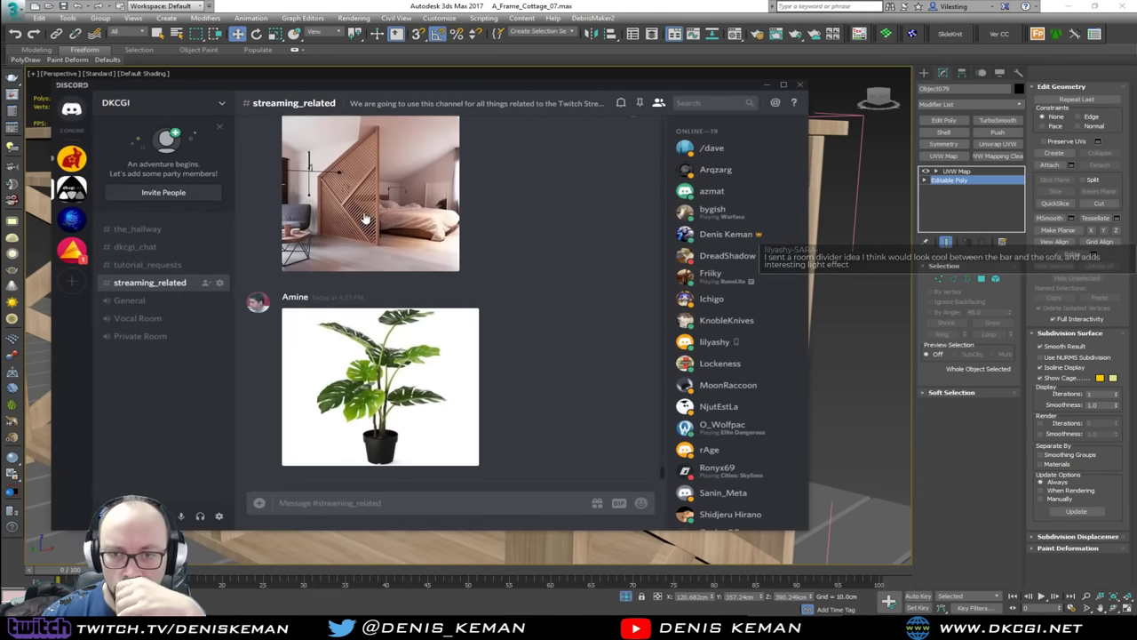
{"action": "scroll", "coordinate": [363, 232], "scroll_direction": "up", "scroll_amount": 3}
{"action": "scroll", "coordinate": [363, 248], "scroll_direction": "up", "scroll_amount": 3}
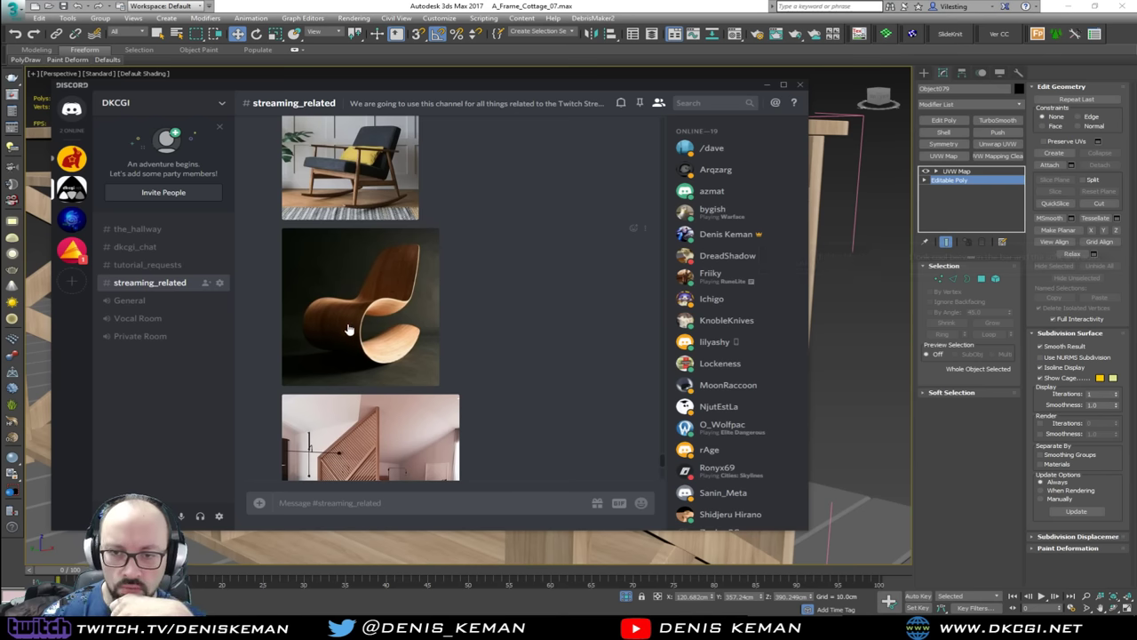
{"action": "scroll", "coordinate": [404, 330], "scroll_direction": "up", "scroll_amount": 3}
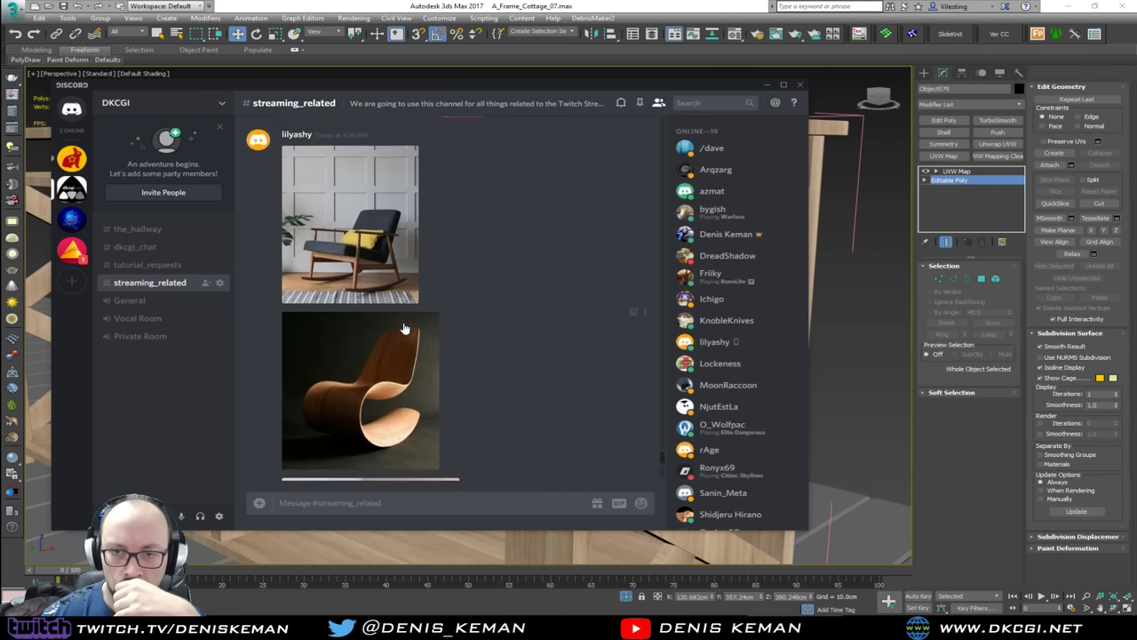
{"action": "scroll", "coordinate": [404, 329], "scroll_direction": "down", "scroll_amount": 3}
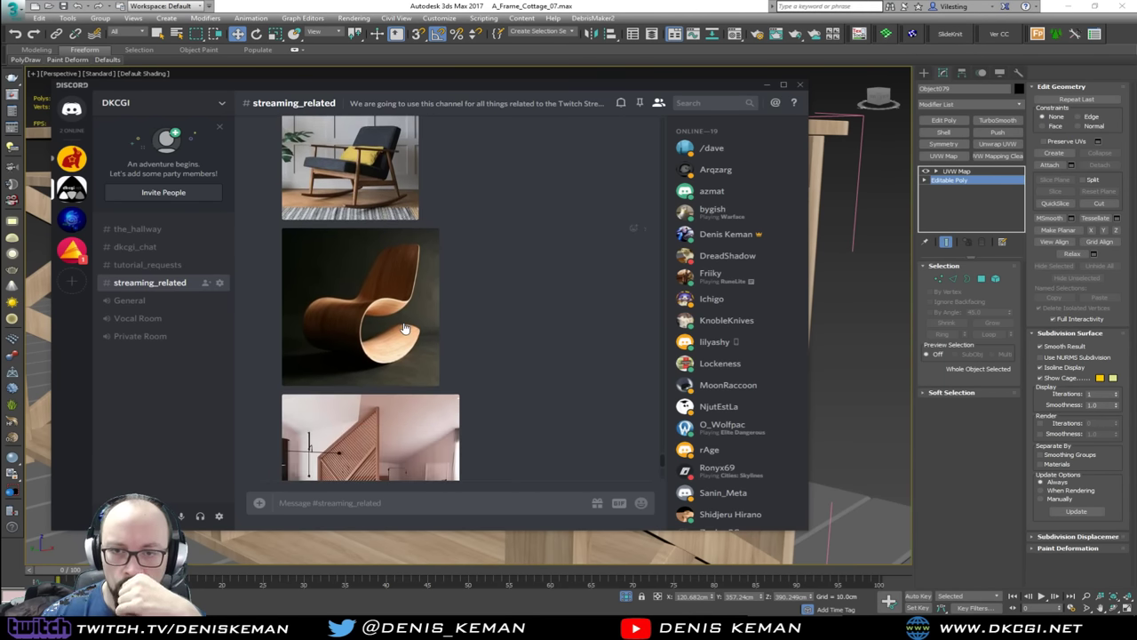
{"action": "scroll", "coordinate": [404, 329], "scroll_direction": "down", "scroll_amount": 6}
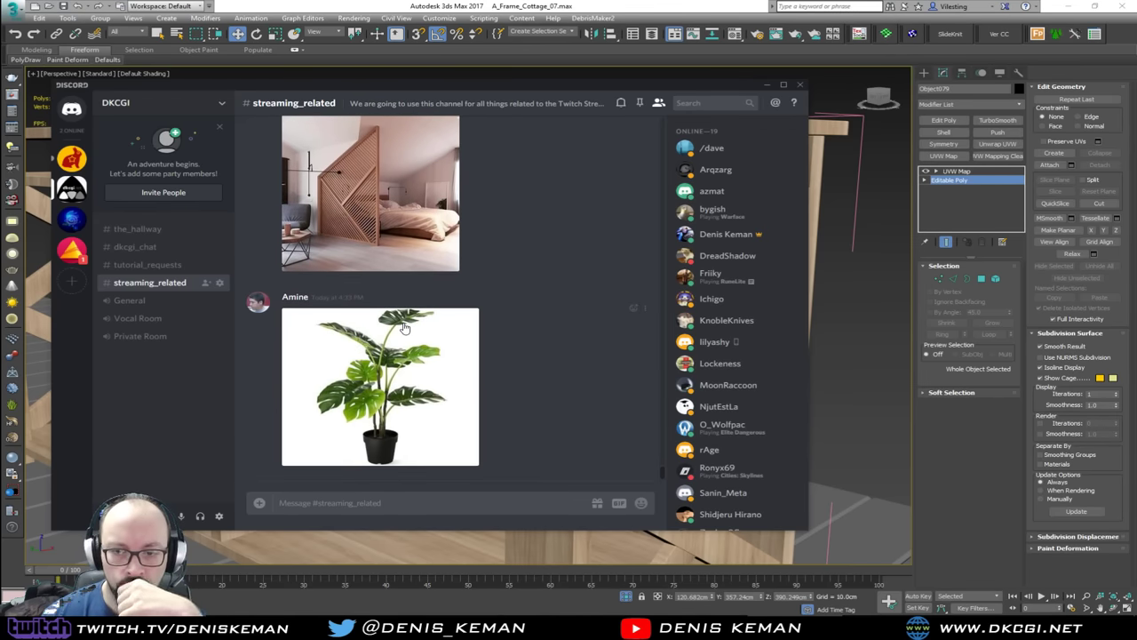
{"action": "scroll", "coordinate": [404, 329], "scroll_direction": "up", "scroll_amount": 4}
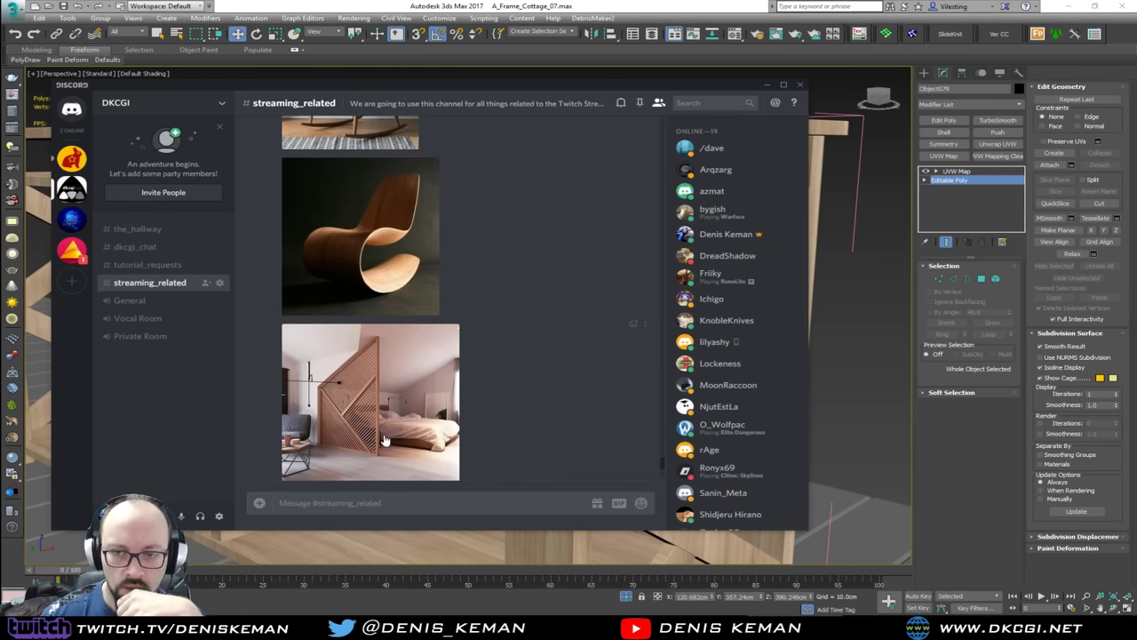
{"action": "scroll", "coordinate": [400, 399], "scroll_direction": "up", "scroll_amount": 3}
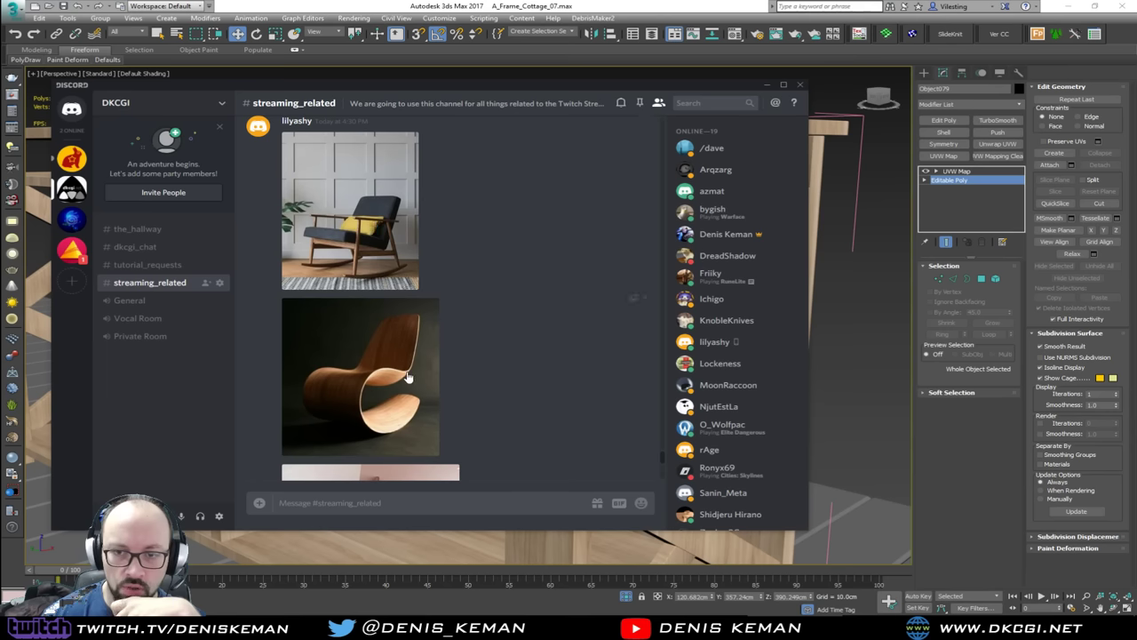
{"action": "scroll", "coordinate": [408, 377], "scroll_direction": "down", "scroll_amount": 3}
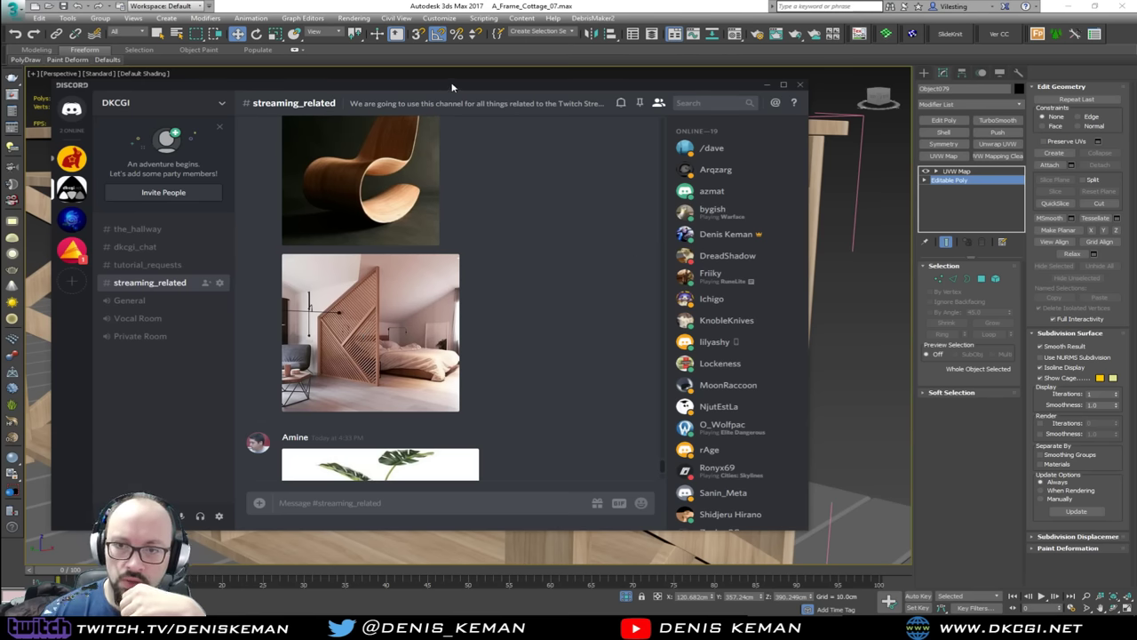
{"action": "left_click_drag", "start_coordinate": [452, 87], "coordinate": [1136, 106]}
Step: Isolate the back panel and turn on its edged-face display
{"action": "middle_click_drag", "start_coordinate": [510, 403], "coordinate": [492, 334]}
{"action": "scroll", "coordinate": [560, 363], "scroll_direction": "down", "scroll_amount": 3}
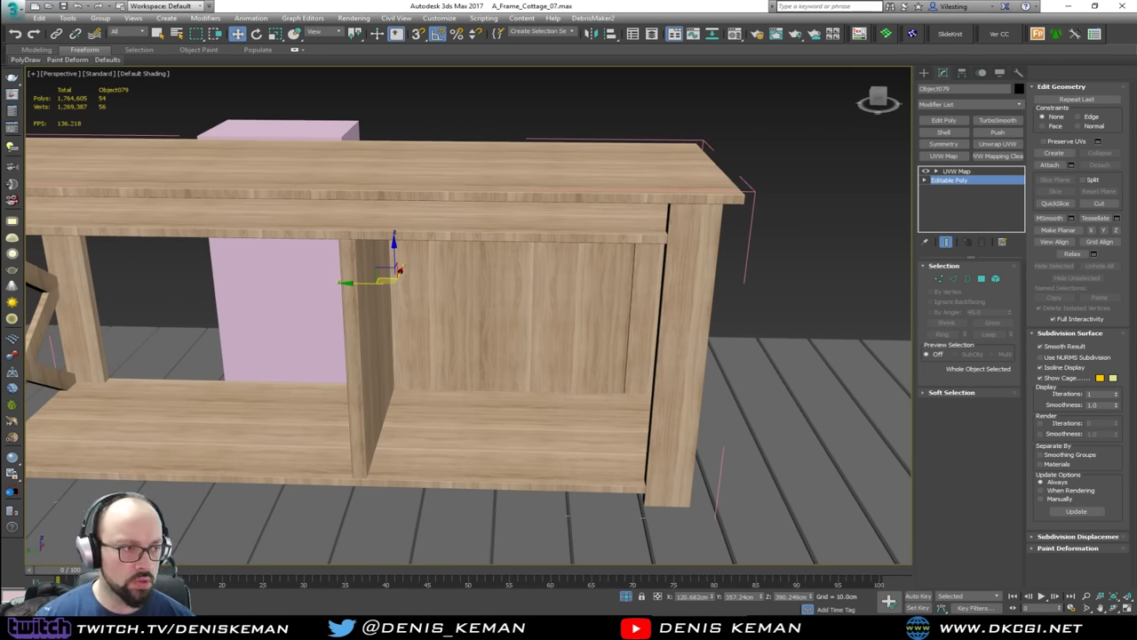
{"action": "key", "text": "alt+q"}
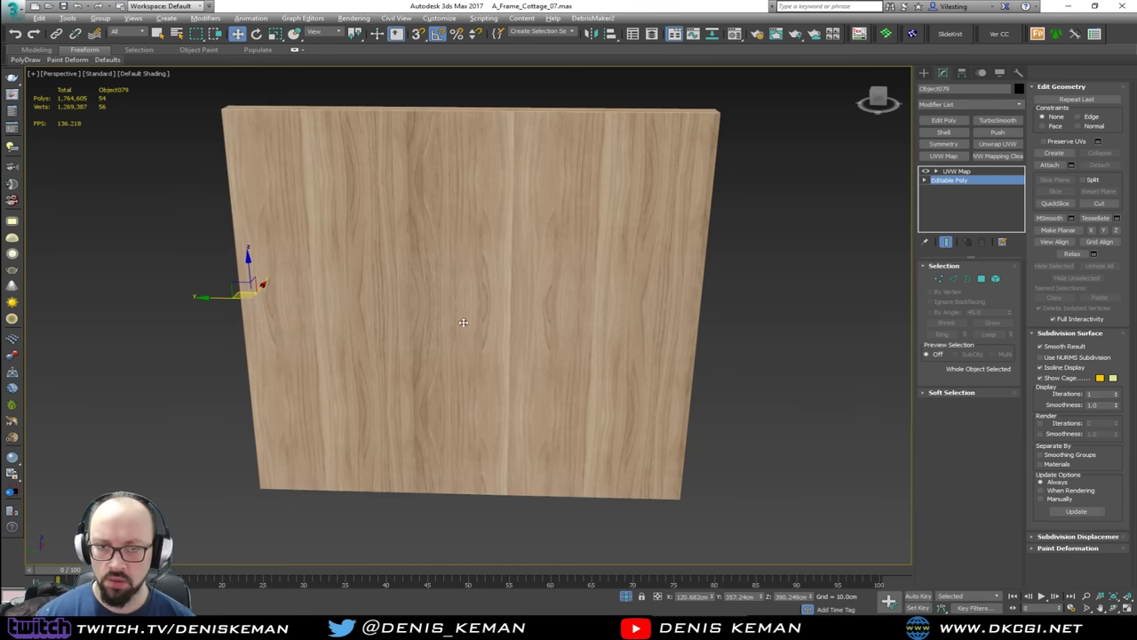
{"action": "middle_click_drag", "start_coordinate": [462, 322], "coordinate": [472, 345]}
{"action": "key", "text": "F4"}
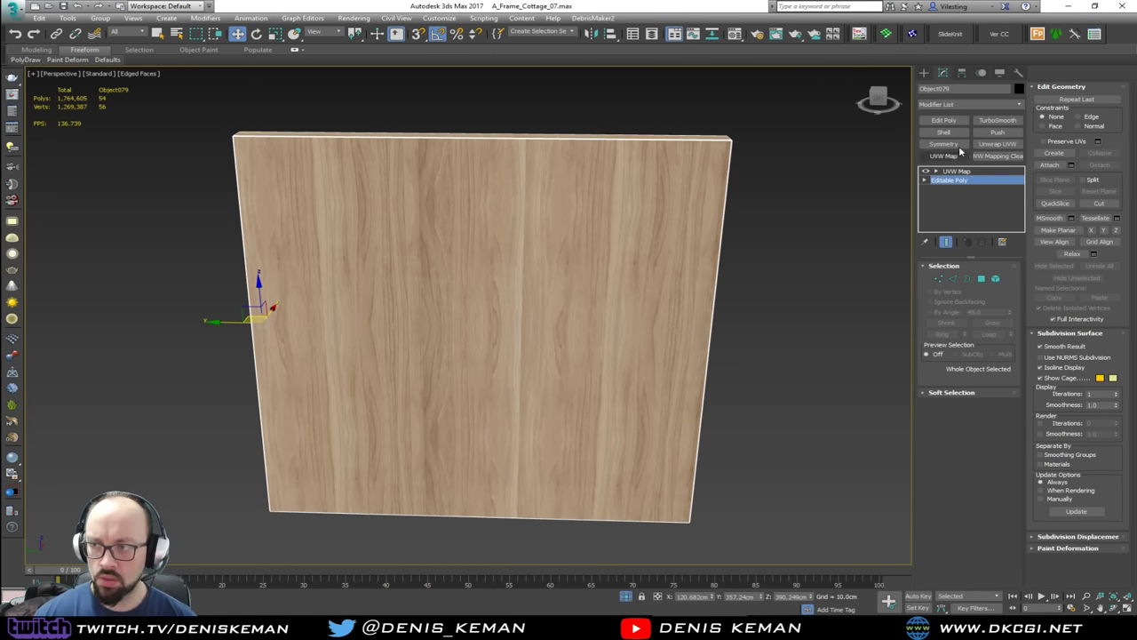
Step: Detach the back panel's large front polygon as a clone in a separate object
{"action": "left_click", "coordinate": [983, 279]}
{"action": "left_click", "coordinate": [409, 292]}
{"action": "key", "text": "z"}
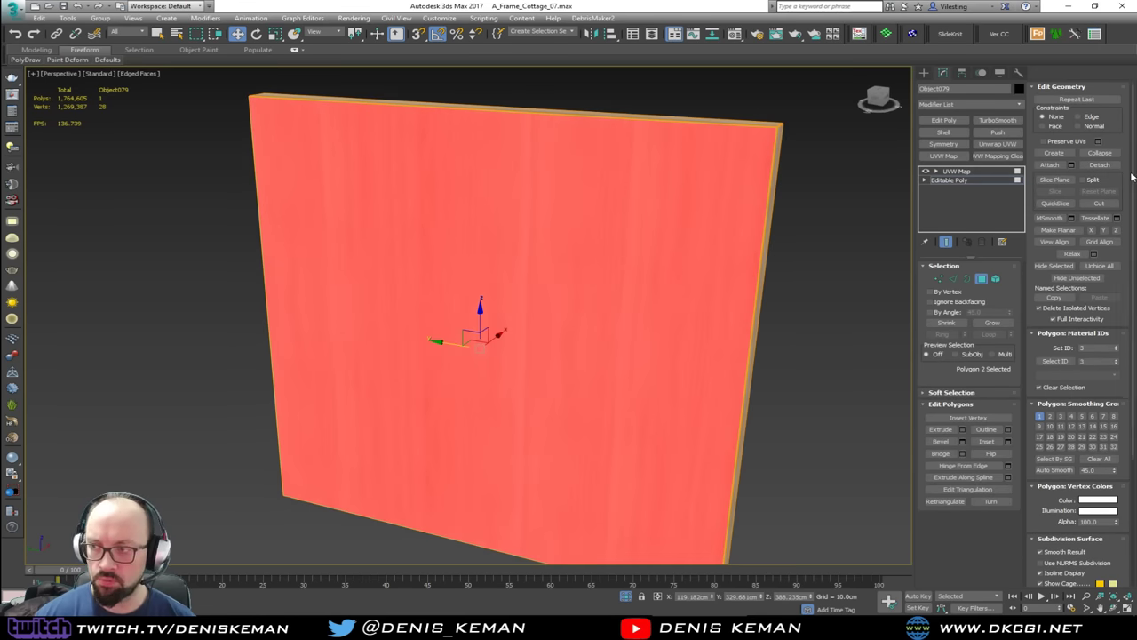
{"action": "left_click", "coordinate": [1099, 165]}
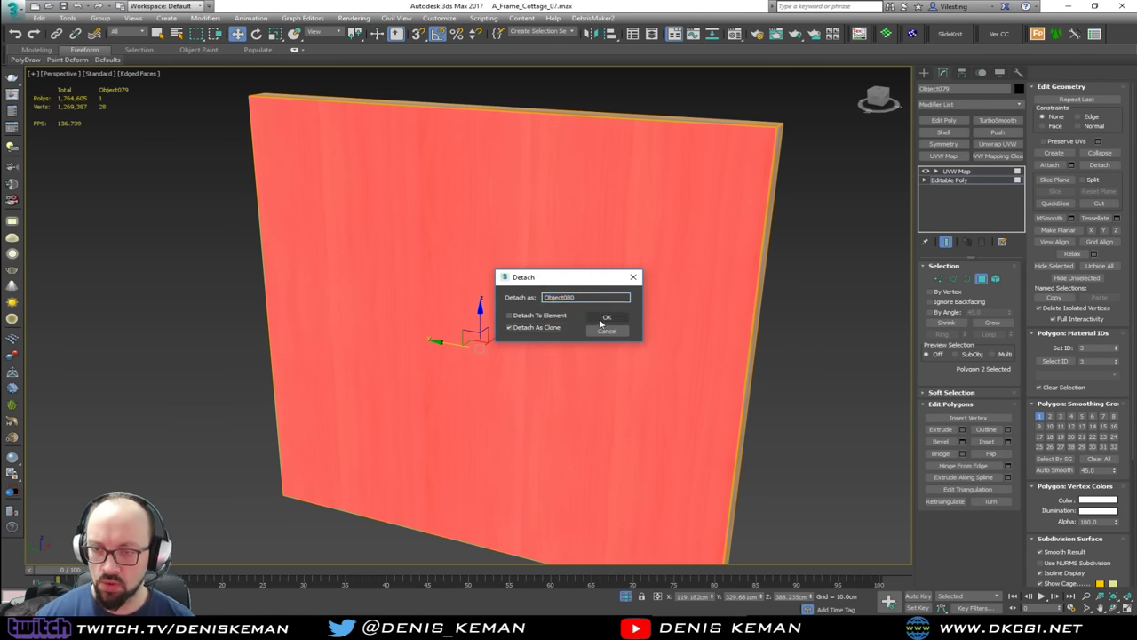
{"action": "left_click", "coordinate": [607, 317]}
{"action": "left_click", "coordinate": [865, 274]}
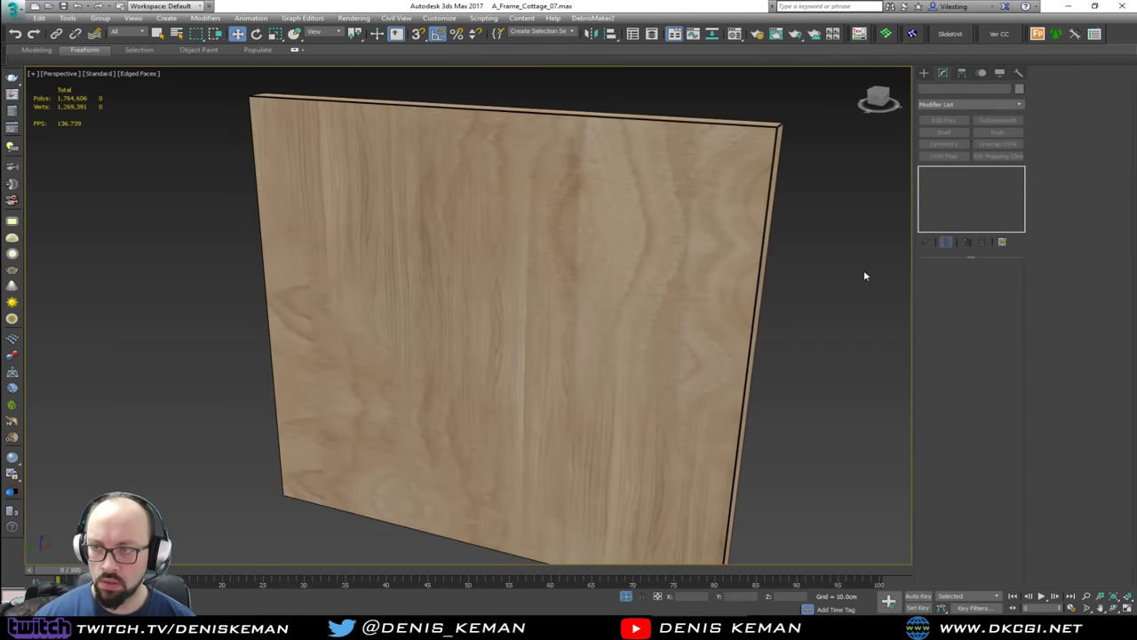
Step: Move the cloned face about -27.9 cm in X away from the back panel and end isolation
{"action": "left_click", "coordinate": [685, 269]}
{"action": "middle_click_drag", "start_coordinate": [681, 270], "coordinate": [623, 303], "text": "alt"}
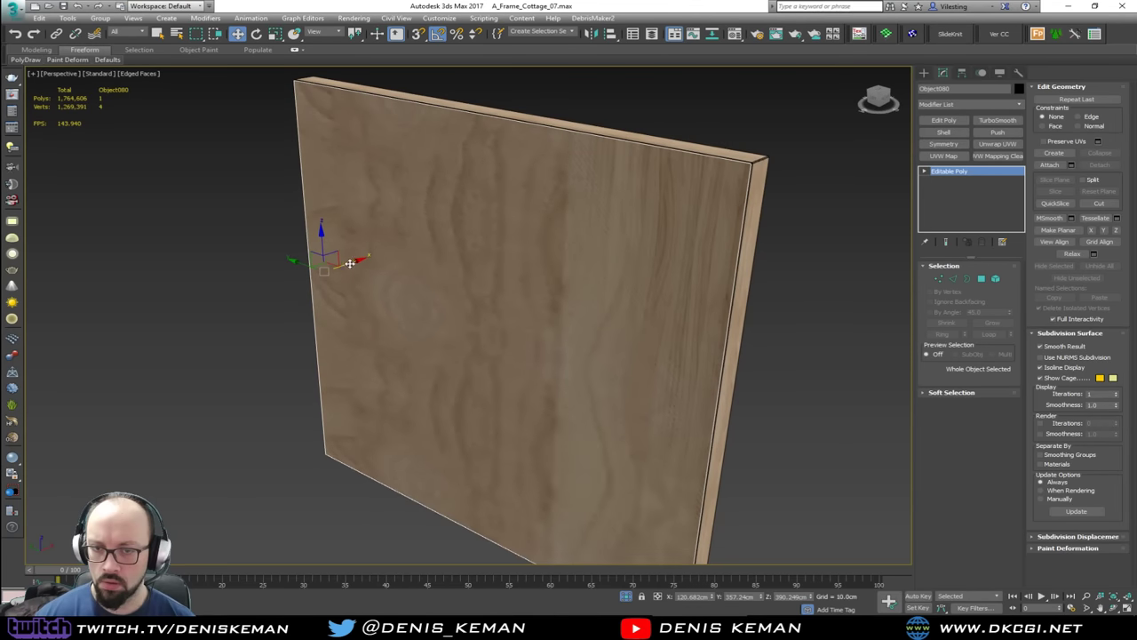
{"action": "left_click_drag", "start_coordinate": [349, 262], "coordinate": [150, 327]}
{"action": "right_click", "coordinate": [595, 305]}
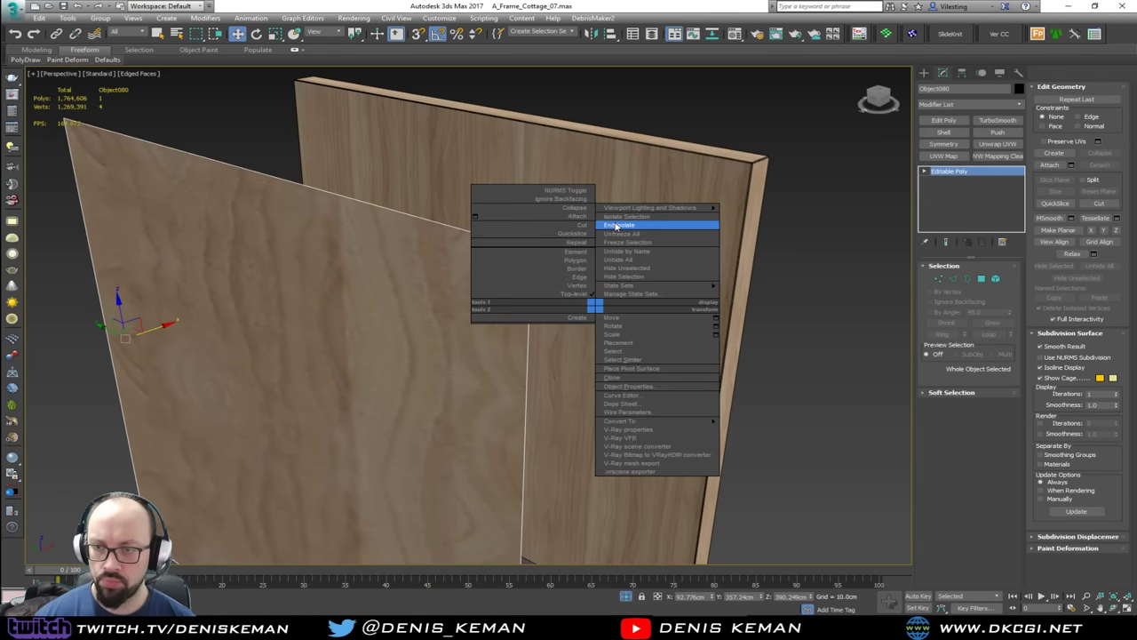
{"action": "left_click", "coordinate": [617, 226]}
Step: Move the cloned face about -18.3 cm further in X to close the cabinet's front opening
{"action": "scroll", "coordinate": [615, 266], "scroll_direction": "down", "scroll_amount": 2}
{"action": "middle_click_drag", "start_coordinate": [613, 268], "coordinate": [462, 304], "text": "alt"}
{"action": "scroll", "coordinate": [367, 313], "scroll_direction": "up", "scroll_amount": 5}
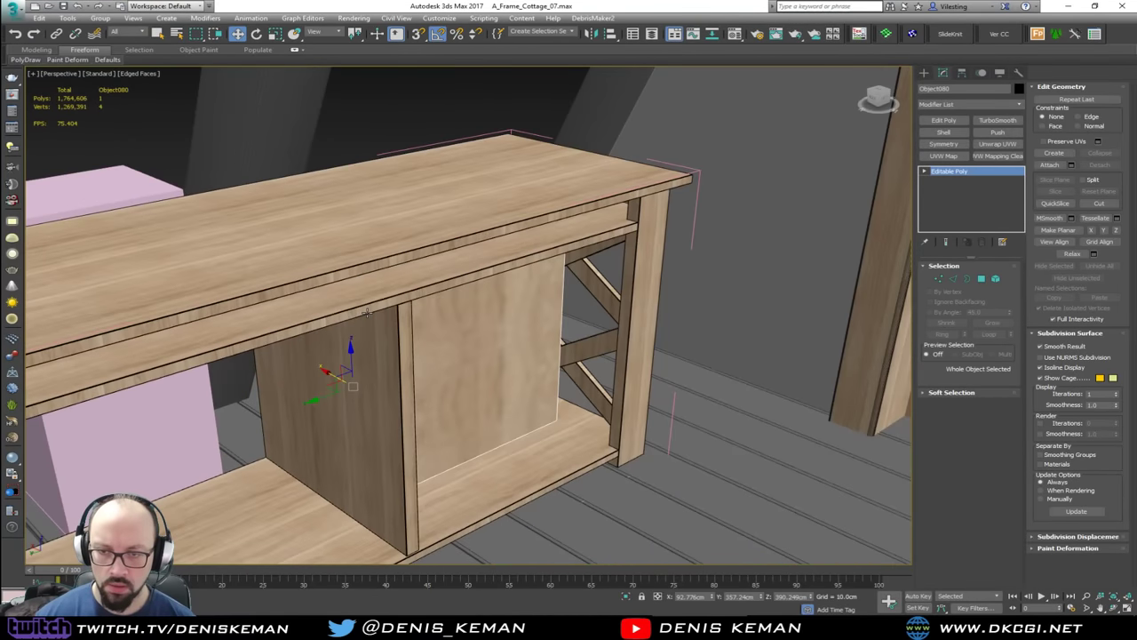
{"action": "middle_click_drag", "start_coordinate": [529, 329], "coordinate": [464, 326], "text": "alt"}
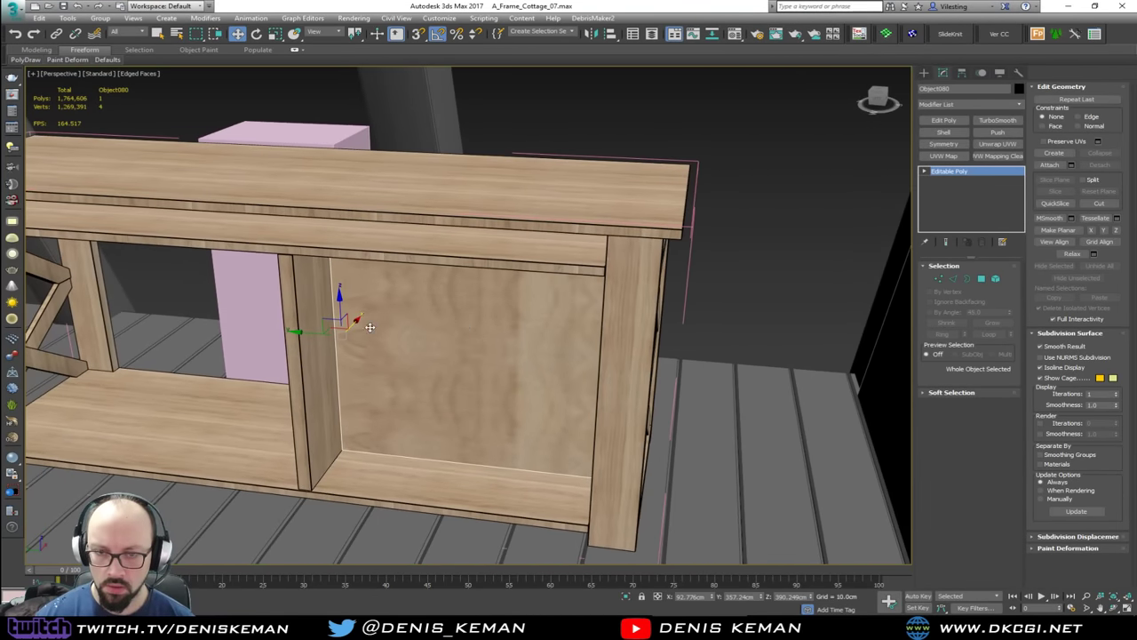
{"action": "left_click_drag", "start_coordinate": [351, 326], "coordinate": [336, 354]}
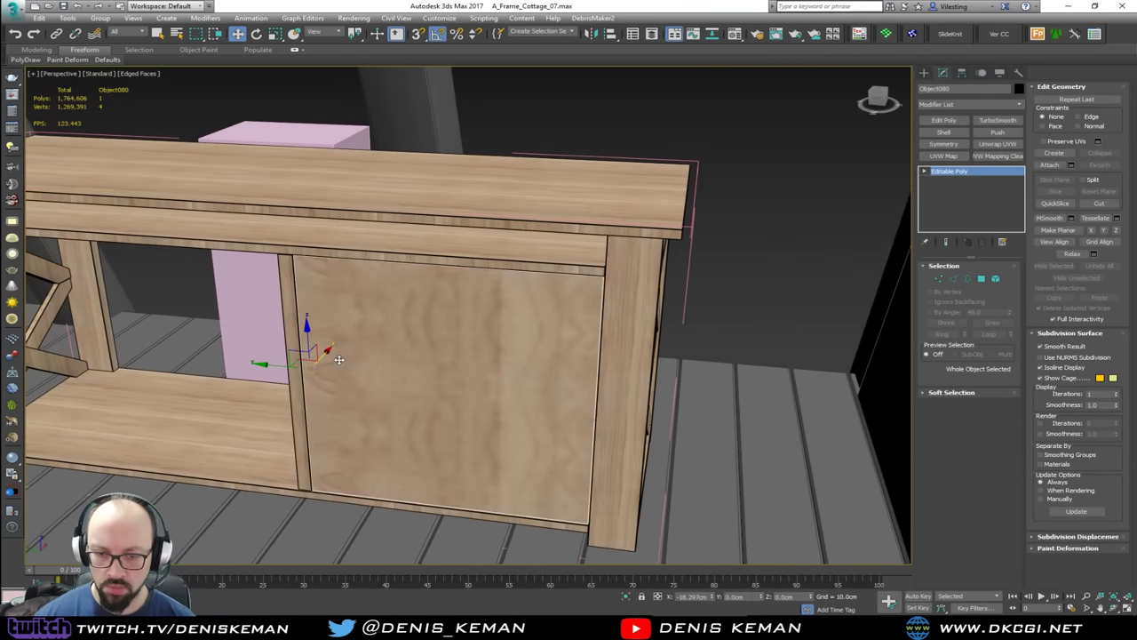
{"action": "middle_click_drag", "start_coordinate": [337, 357], "coordinate": [446, 337], "text": "alt"}
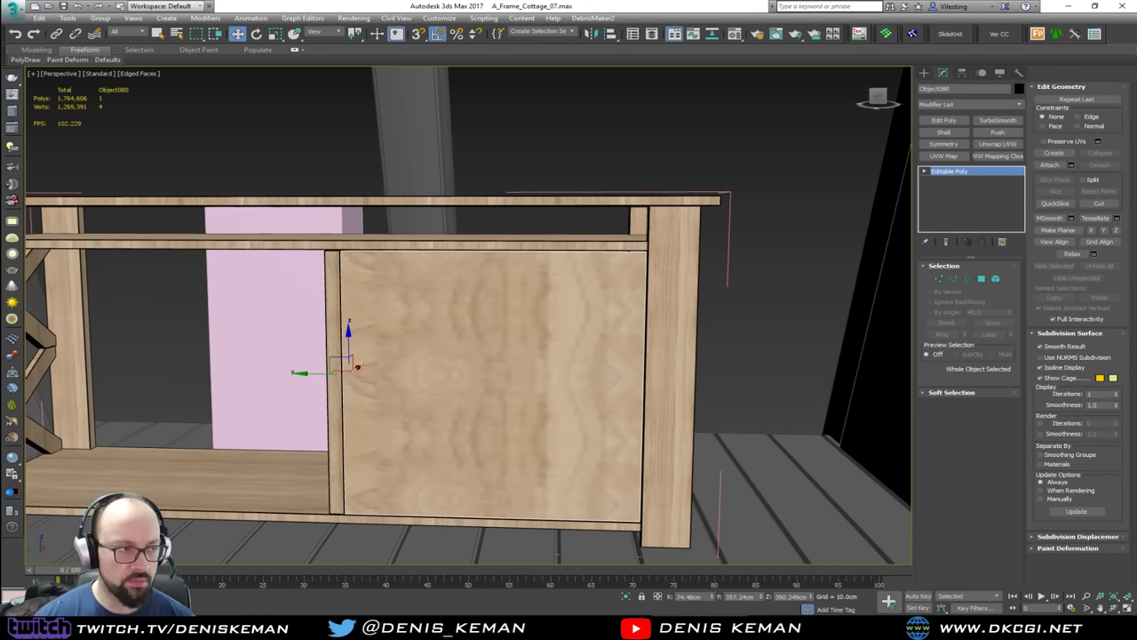
Step: Connect the front panel's two vertical side edges with two horizontal segments
{"action": "middle_click_drag", "start_coordinate": [744, 340], "coordinate": [697, 348]}
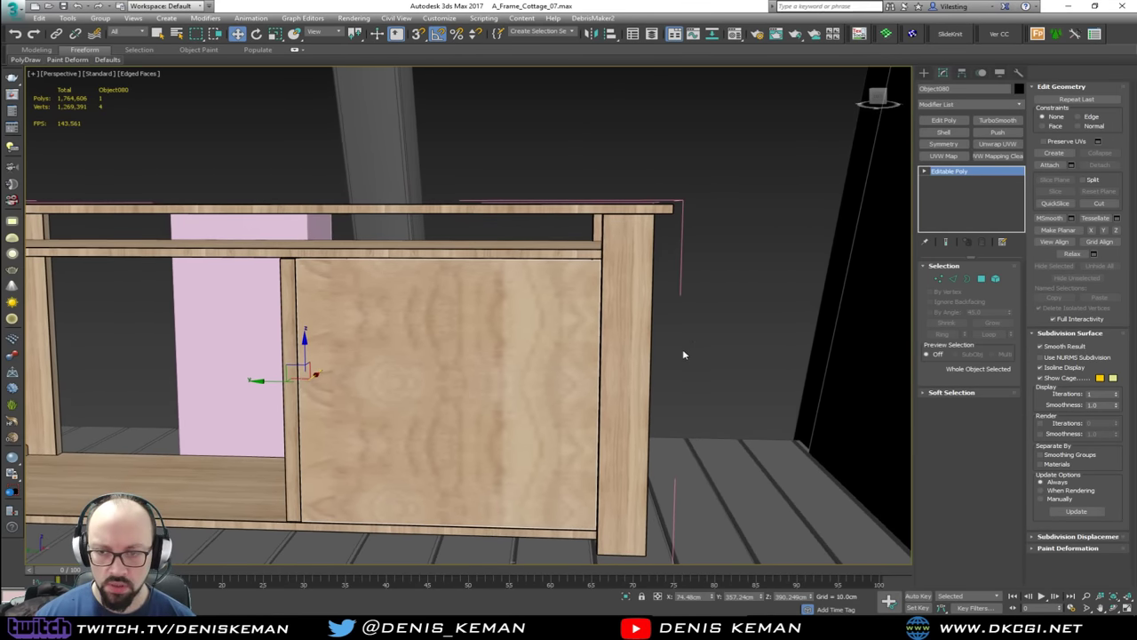
{"action": "key", "text": "2"}
{"action": "left_click_drag", "start_coordinate": [730, 353], "coordinate": [210, 375]}
{"action": "middle_click_drag", "start_coordinate": [281, 377], "coordinate": [311, 377], "text": "alt"}
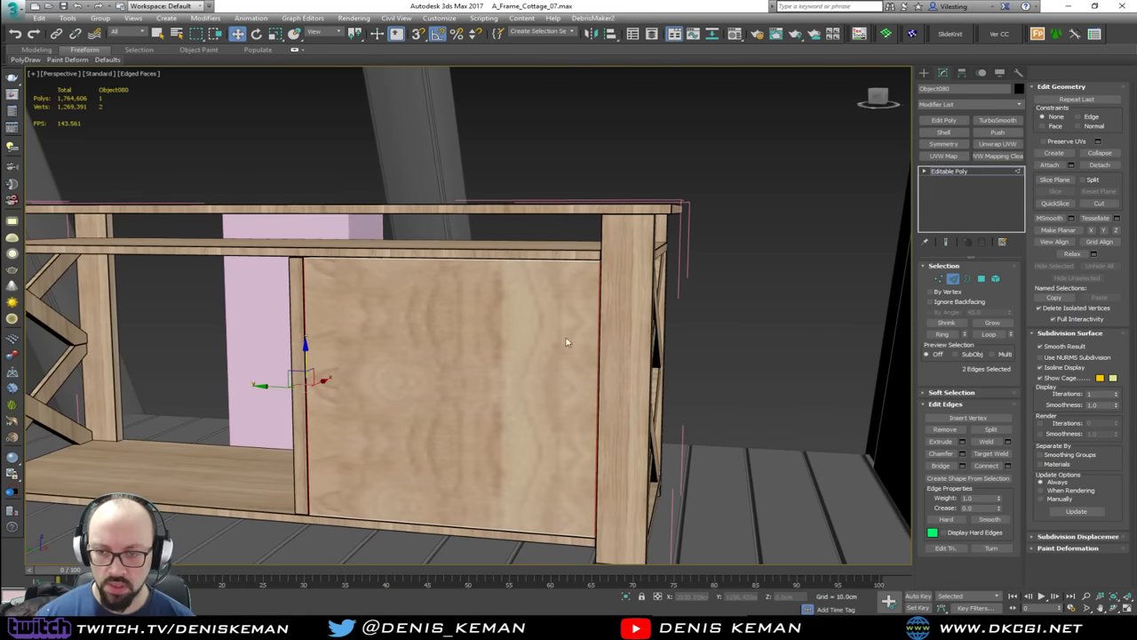
{"action": "left_click", "coordinate": [1106, 154]}
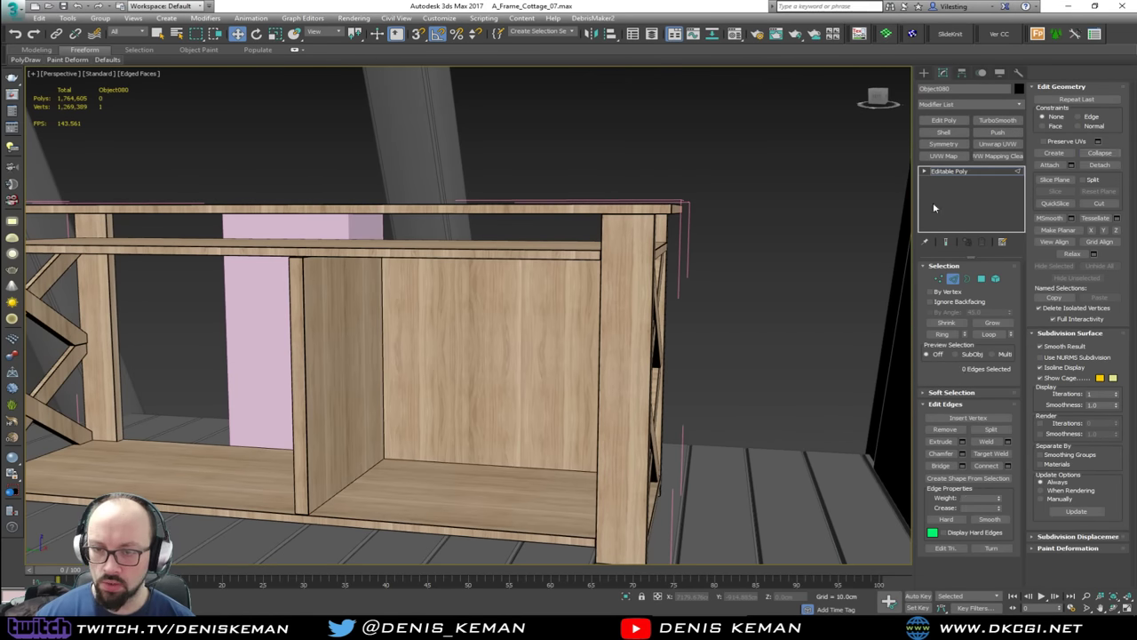
{"action": "key", "text": "ctrl+z"}
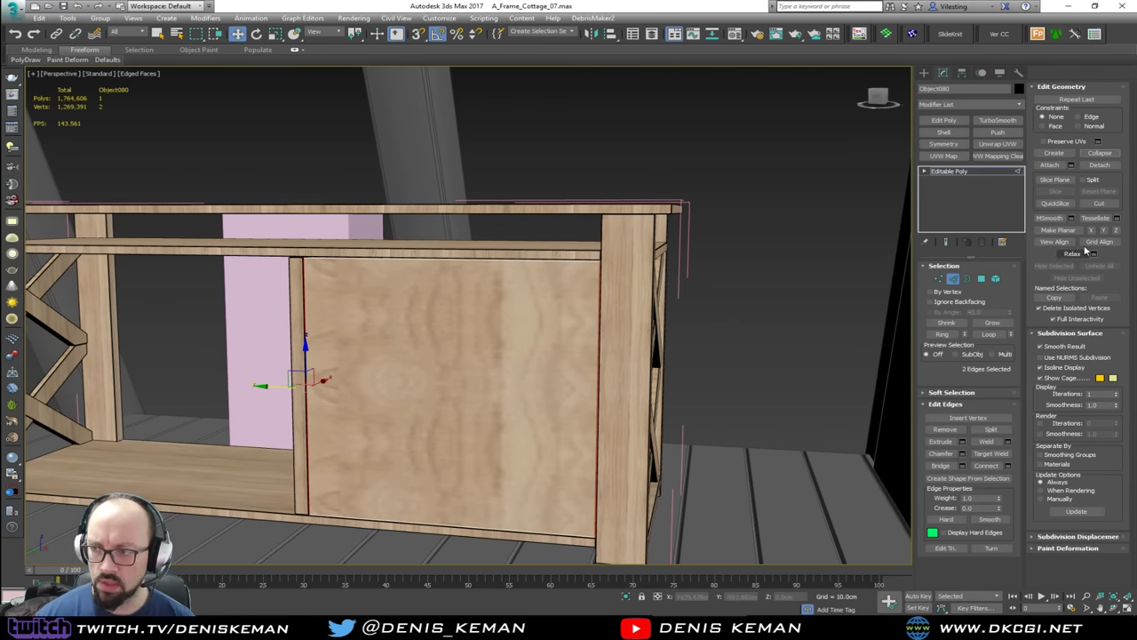
{"action": "left_click", "coordinate": [1007, 464]}
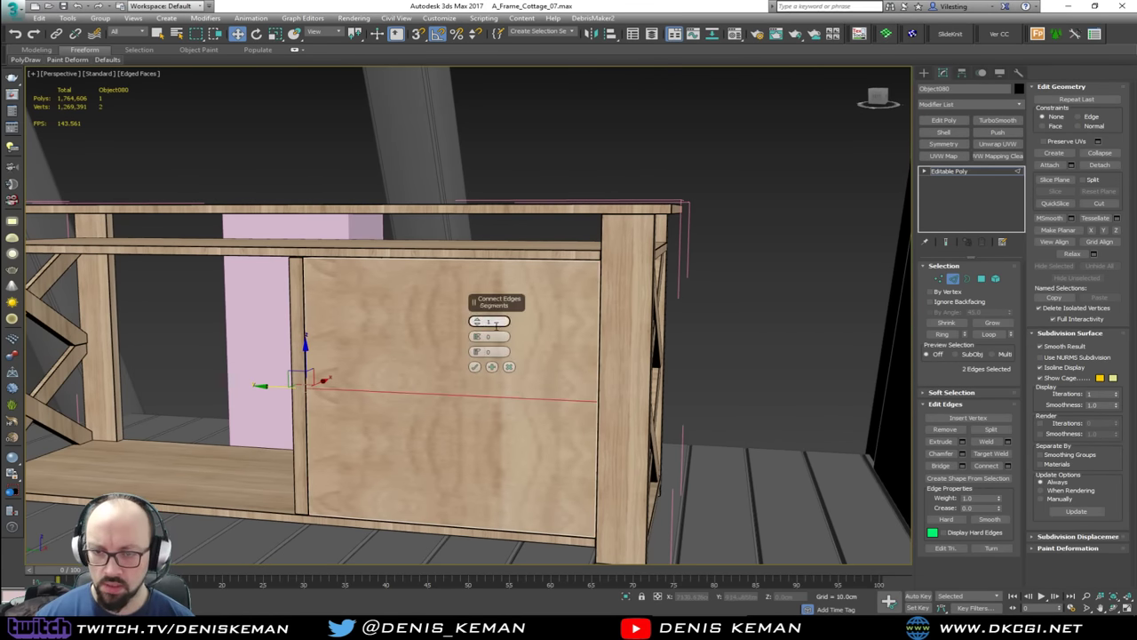
{"action": "left_click", "coordinate": [476, 320]}
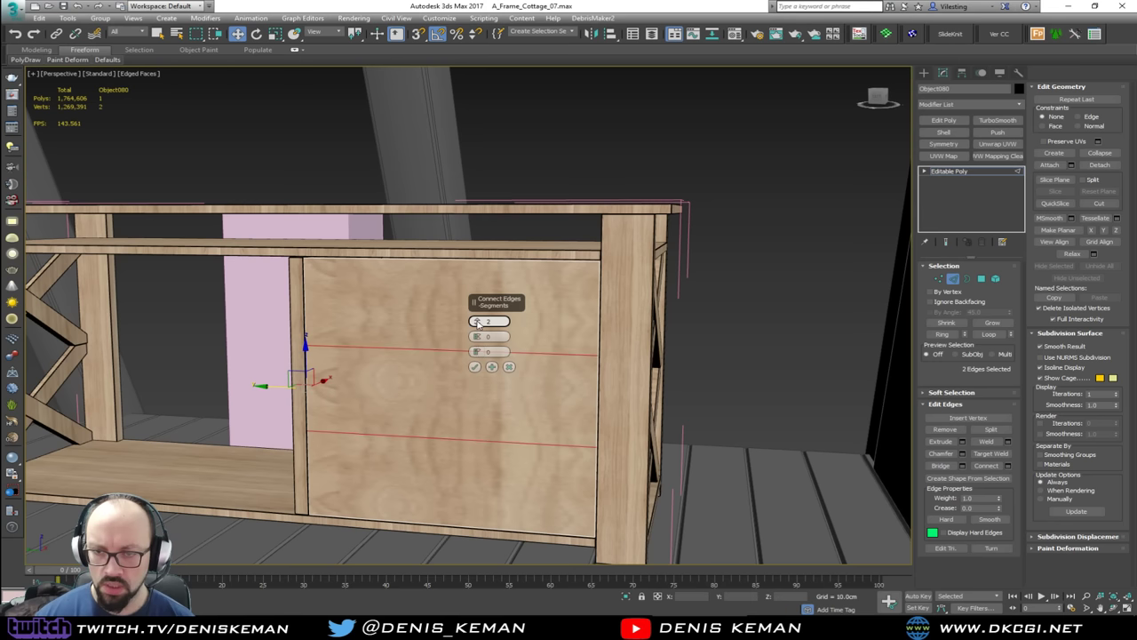
{"action": "left_click", "coordinate": [474, 366]}
Step: Try raising the new horizontal edges on the front panel and undo the moves
{"action": "left_click_drag", "start_coordinate": [446, 406], "coordinate": [453, 334]}
{"action": "left_click", "coordinate": [430, 394]}
{"action": "middle_click_drag", "start_coordinate": [462, 348], "coordinate": [454, 352], "text": "alt"}
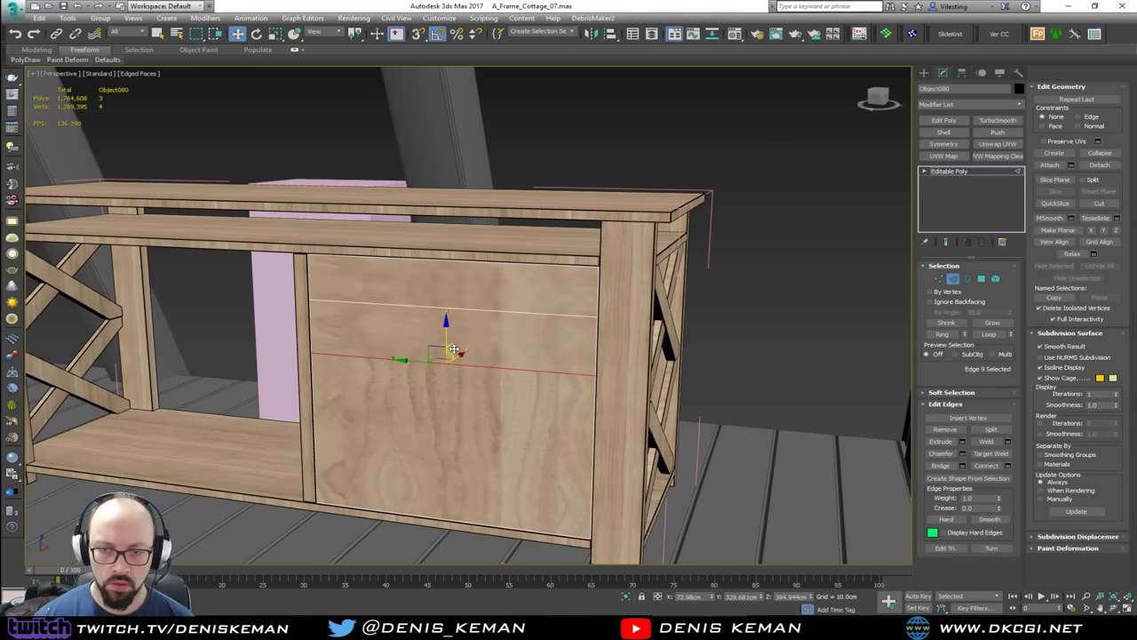
{"action": "key", "text": "ctrl+z"}
{"action": "key", "text": "ctrl+z"}
{"action": "key", "text": "ctrl+z"}
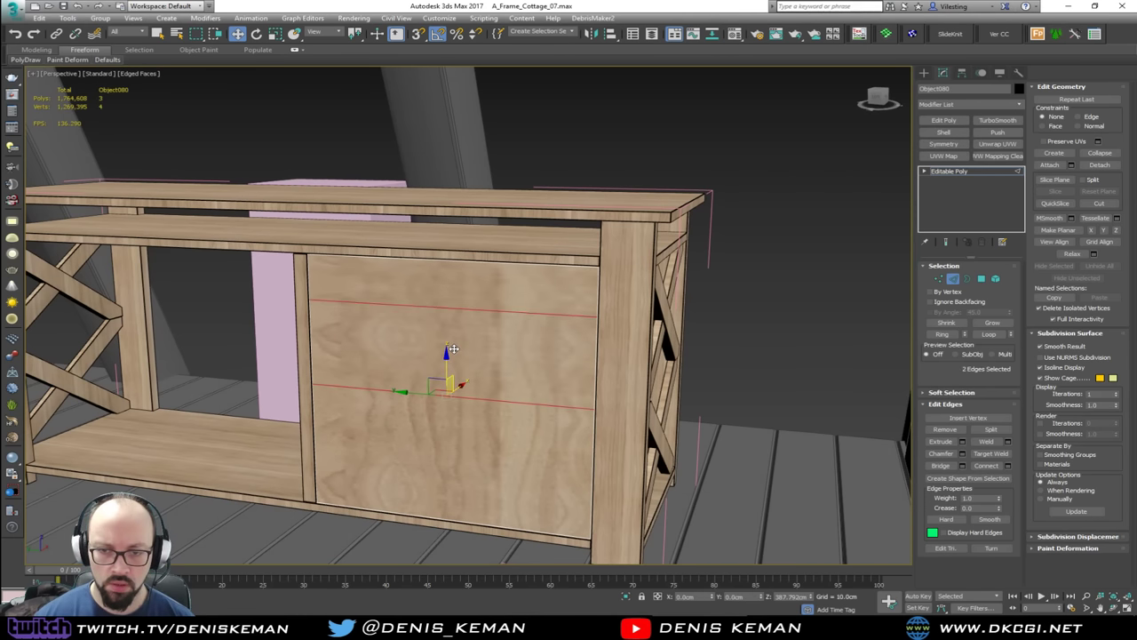
Step: Remove the front panel's lower horizontal edge and lower the remaining one to about 393 cm in Z
{"action": "mouse_move", "coordinate": [432, 370]}
{"action": "middle_mouse_down", "text": "alt"}
{"action": "mouse_move", "coordinate": [403, 365]}
{"action": "mouse_move", "coordinate": [439, 368]}
{"action": "middle_mouse_up", "text": "alt"}
{"action": "left_click", "coordinate": [447, 437]}
{"action": "left_click", "coordinate": [438, 435]}
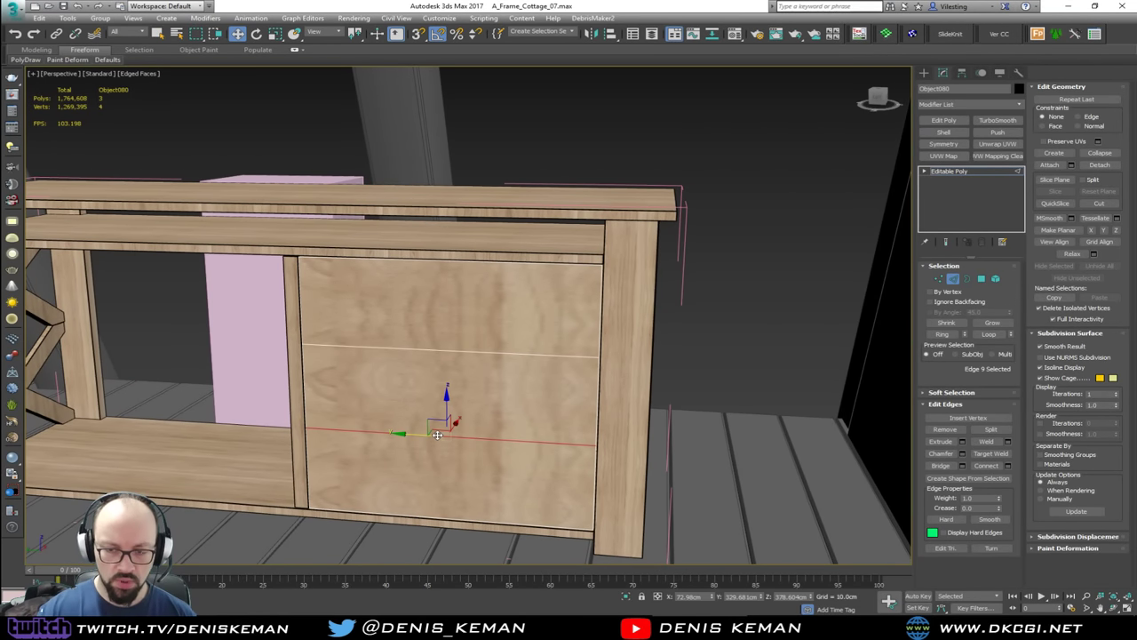
{"action": "key", "text": "ctrl+BackSpace"}
{"action": "left_click", "coordinate": [372, 348]}
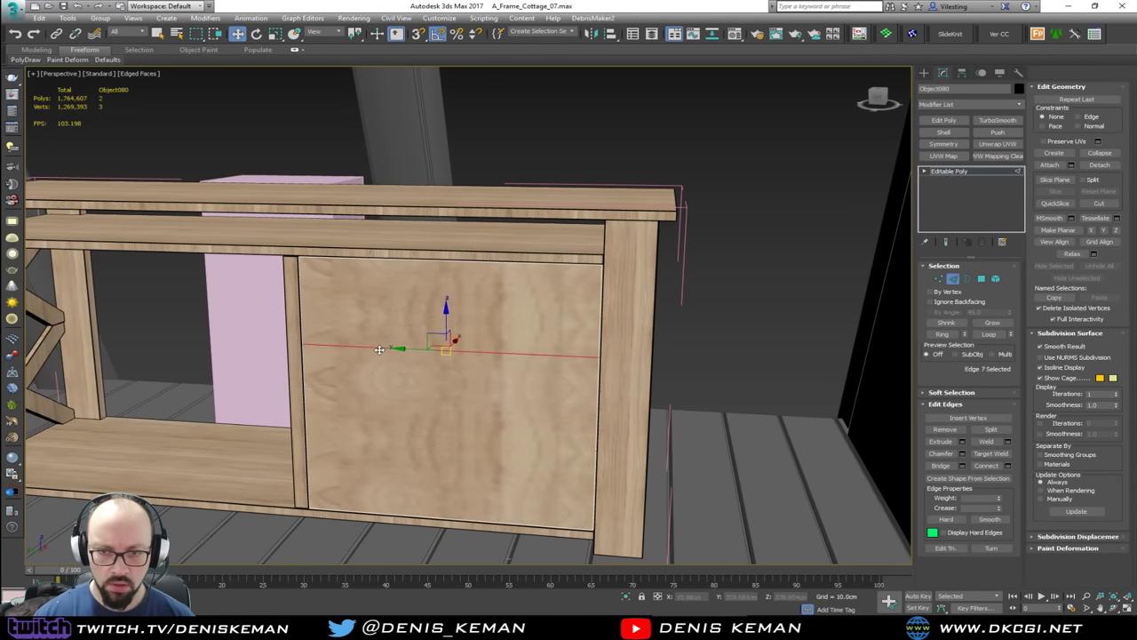
{"action": "left_click_drag", "start_coordinate": [441, 325], "coordinate": [443, 338]}
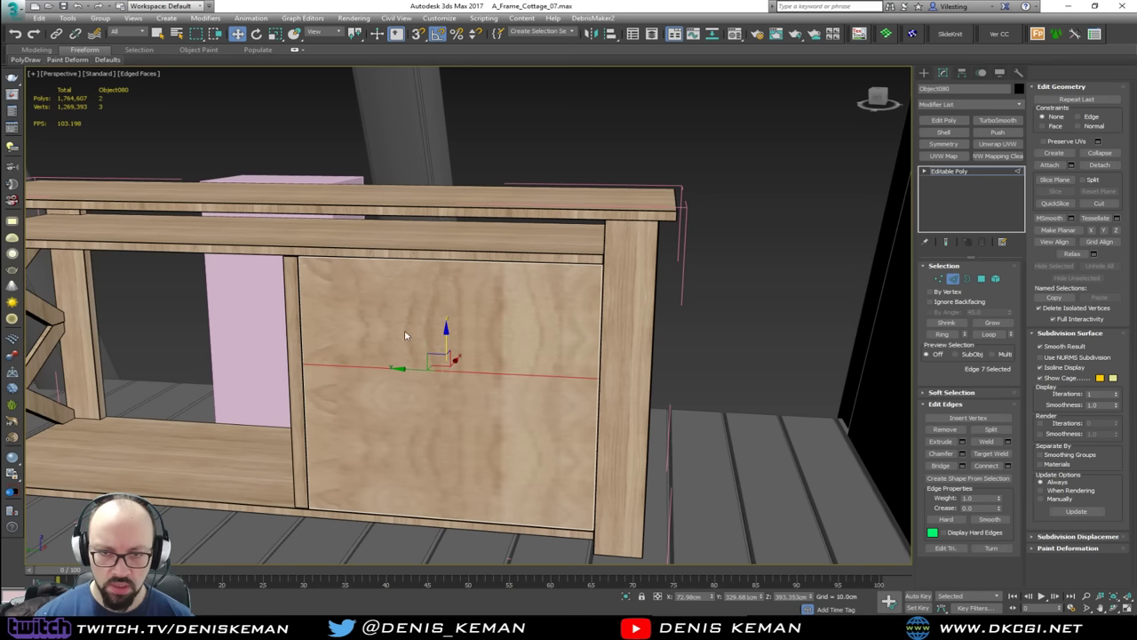
Step: Connect the two side edges of the front panel's upper section with one horizontal segment
{"action": "left_click", "coordinate": [299, 306]}
{"action": "key", "text": "alt+f"}
{"action": "left_click", "coordinate": [428, 351]}
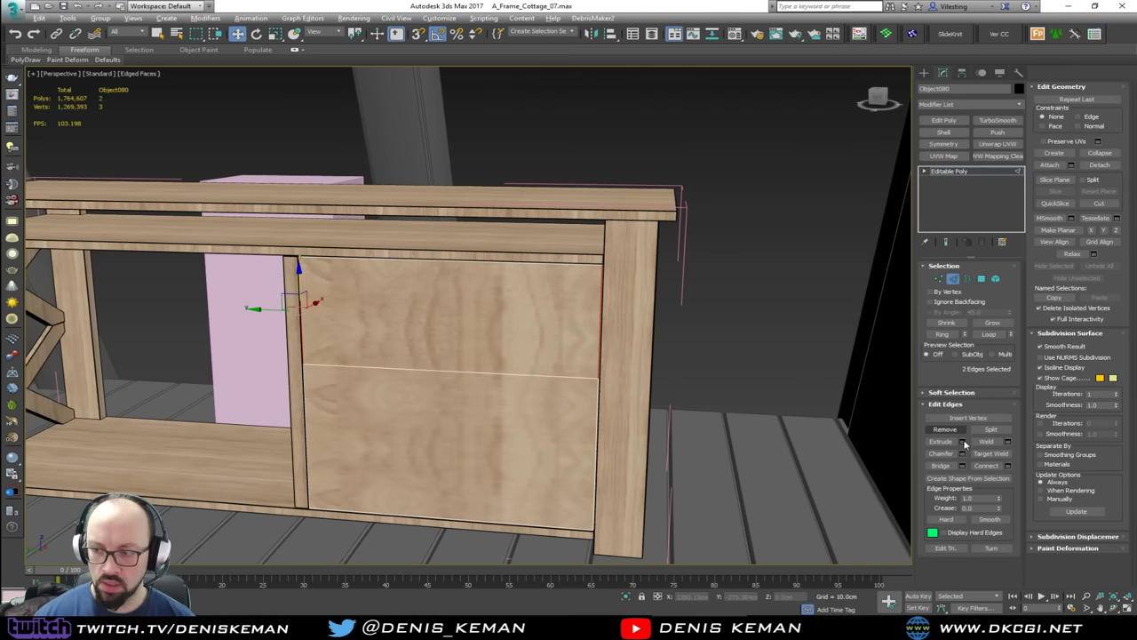
{"action": "left_click", "coordinate": [983, 466]}
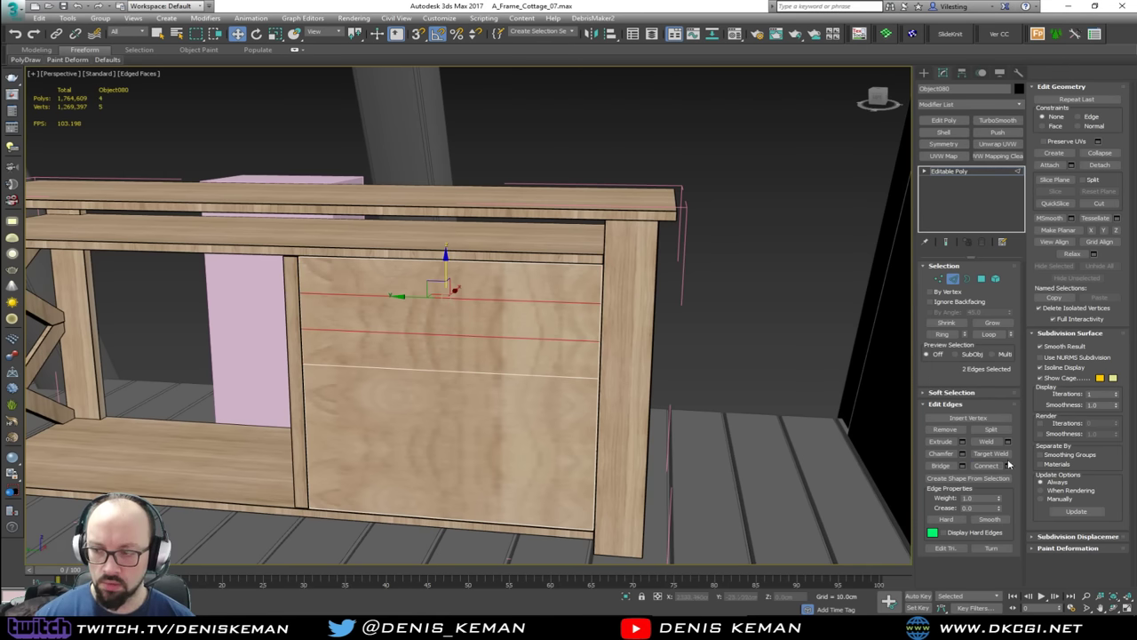
{"action": "left_click", "coordinate": [1007, 465]}
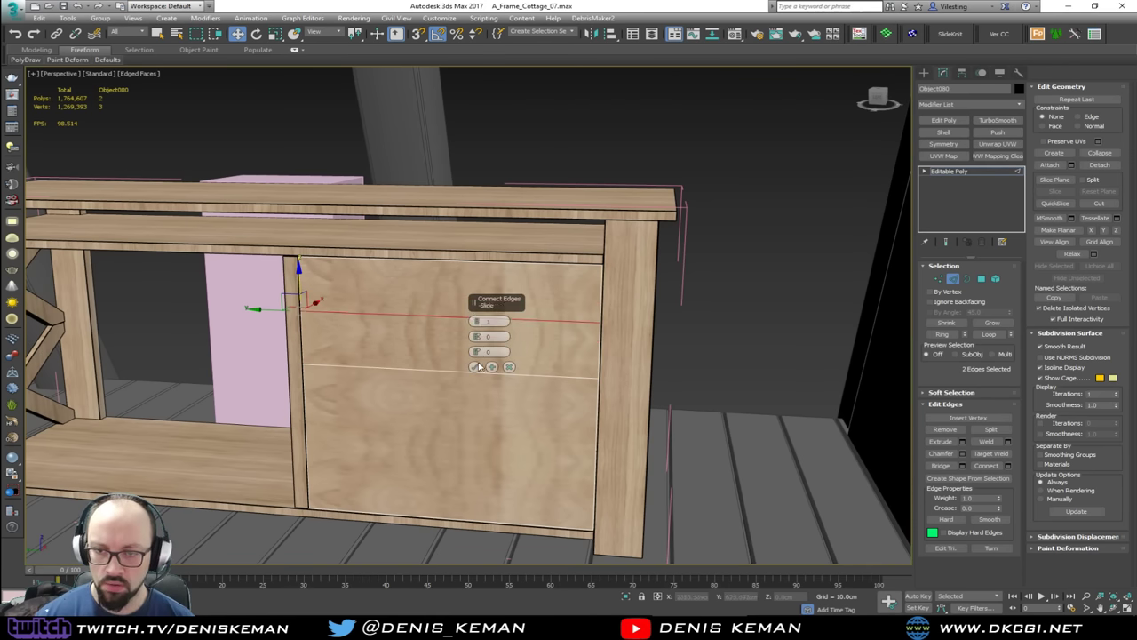
{"action": "left_click", "coordinate": [472, 366]}
Step: Inset all three front panel polygons individually with the By Polygon option and an amount of 0.1 cm
{"action": "middle_click_drag", "start_coordinate": [474, 364], "coordinate": [484, 310], "text": "alt"}
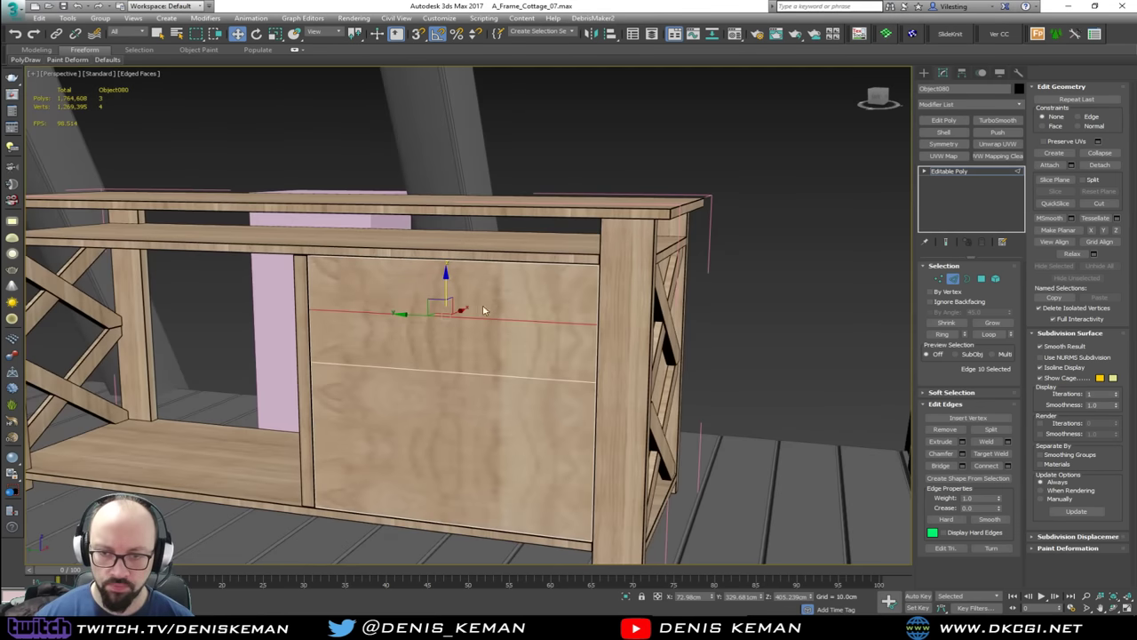
{"action": "scroll", "coordinate": [480, 324], "scroll_direction": "up", "scroll_amount": 2}
{"action": "middle_click_drag", "start_coordinate": [470, 380], "coordinate": [489, 346], "text": "alt"}
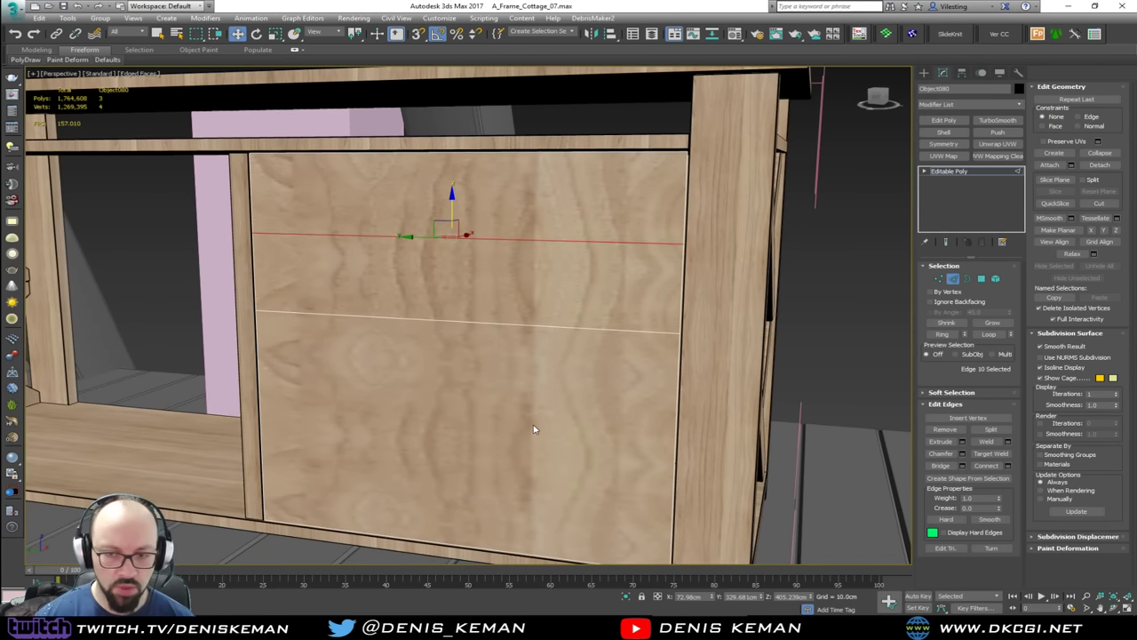
{"action": "middle_click_drag", "start_coordinate": [513, 434], "coordinate": [517, 444], "text": "alt"}
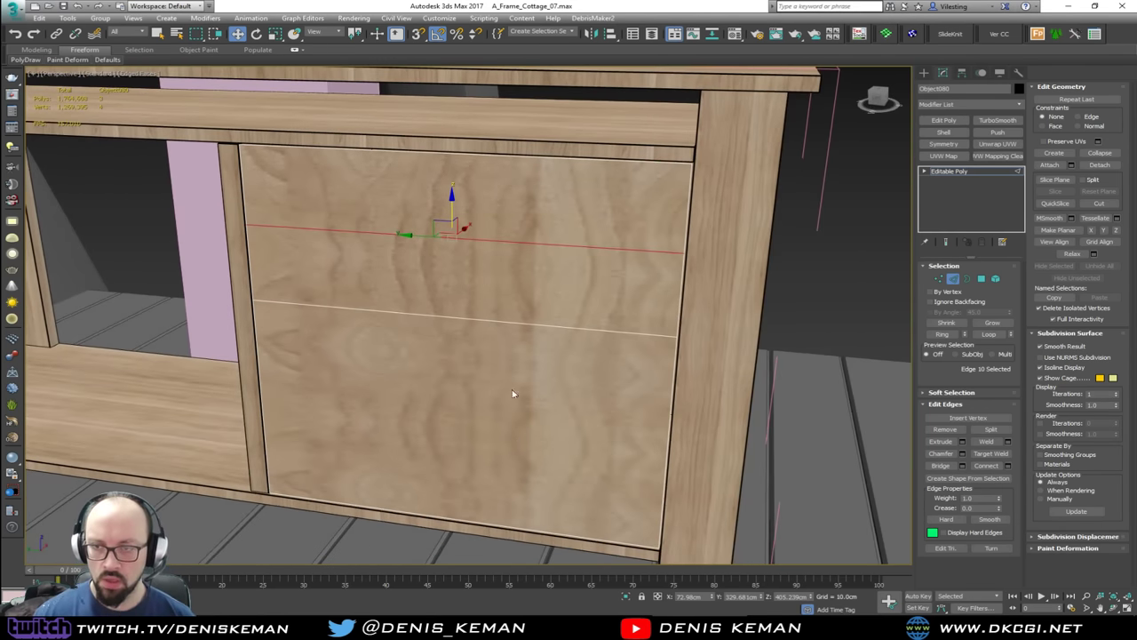
{"action": "middle_click_drag", "start_coordinate": [488, 313], "coordinate": [497, 310]}
{"action": "key", "text": "4"}
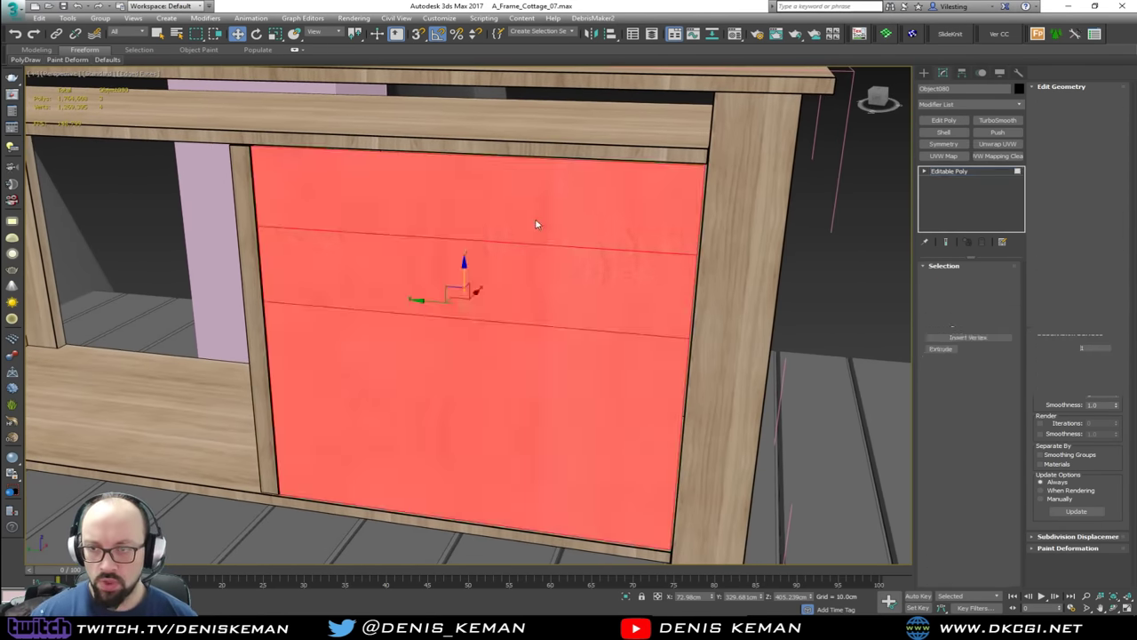
{"action": "left_click", "coordinate": [531, 233]}
{"action": "left_click", "coordinate": [520, 269], "text": "ctrl"}
{"action": "left_click", "coordinate": [522, 376], "text": "ctrl"}
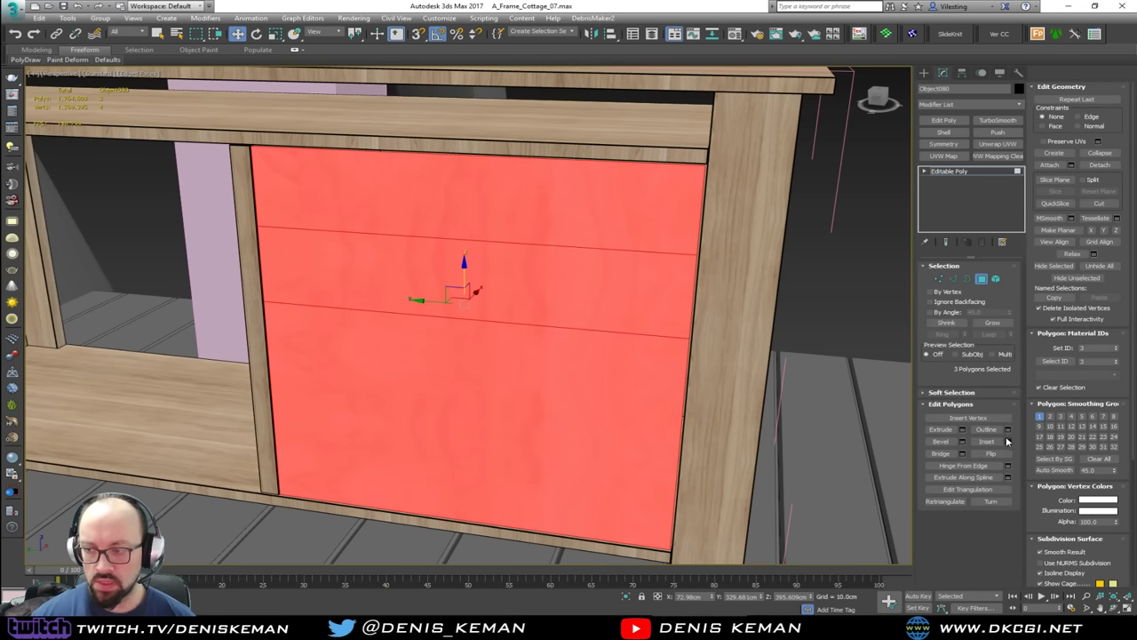
{"action": "left_click", "coordinate": [1008, 441]}
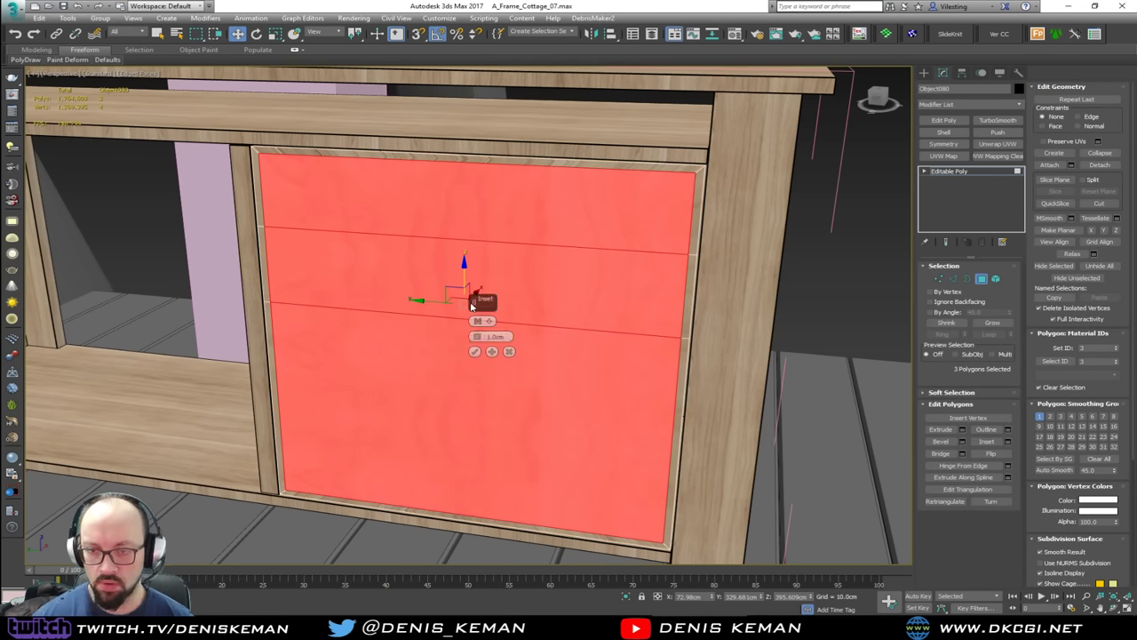
{"action": "left_click", "coordinate": [477, 320]}
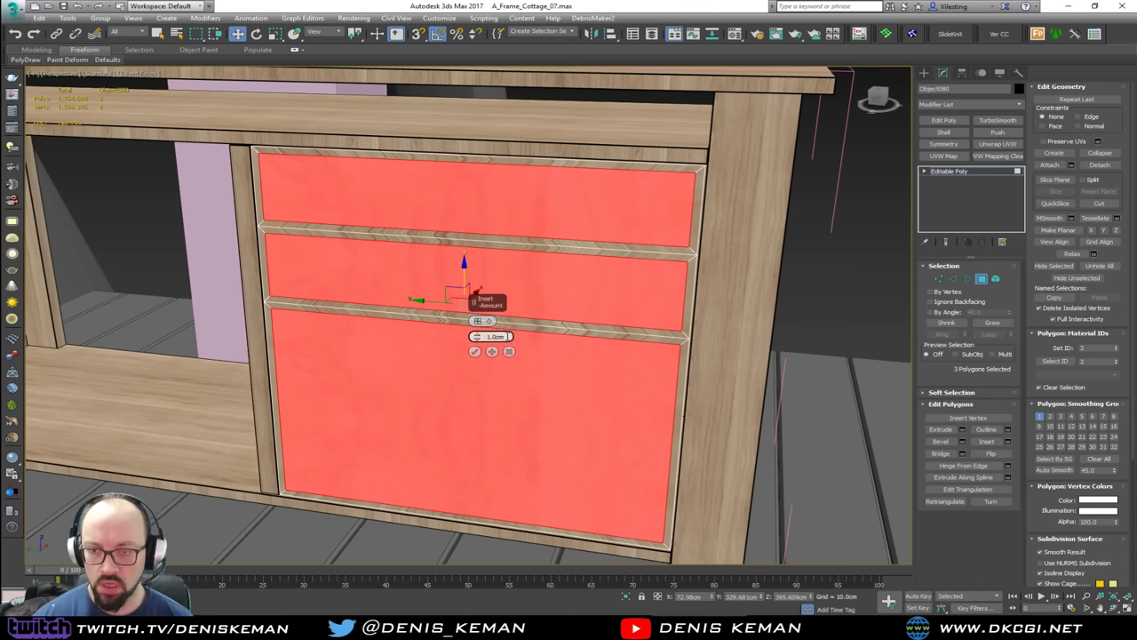
{"action": "left_click", "coordinate": [494, 337]}
{"action": "type", "text": "0.1"}
{"action": "key", "text": "Return"}
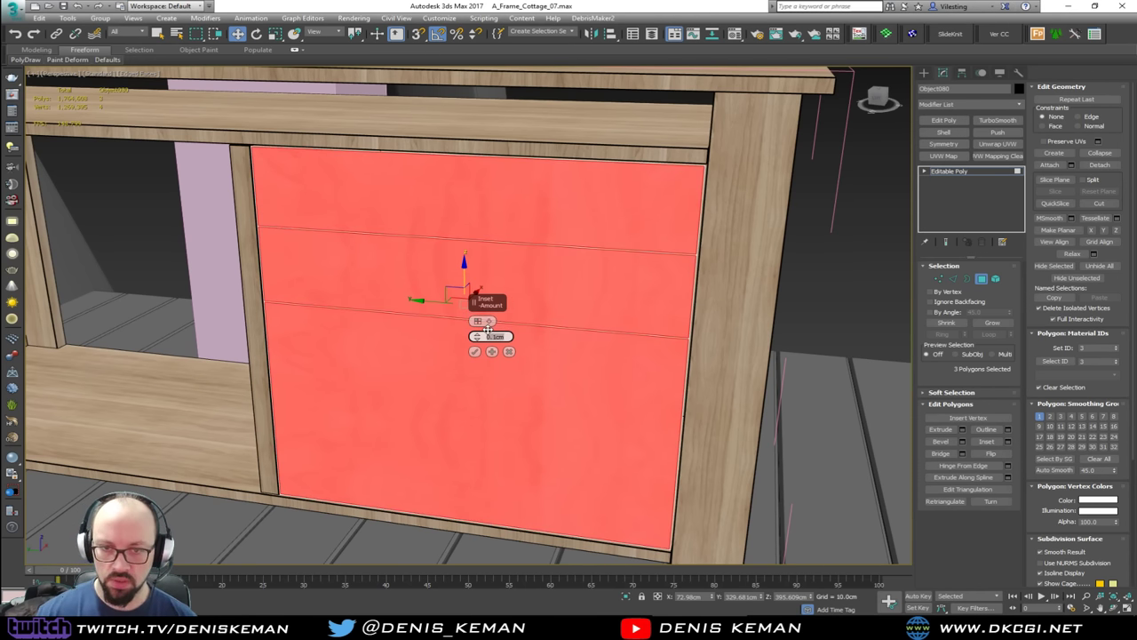
{"action": "scroll", "coordinate": [455, 315], "scroll_direction": "up", "scroll_amount": 5}
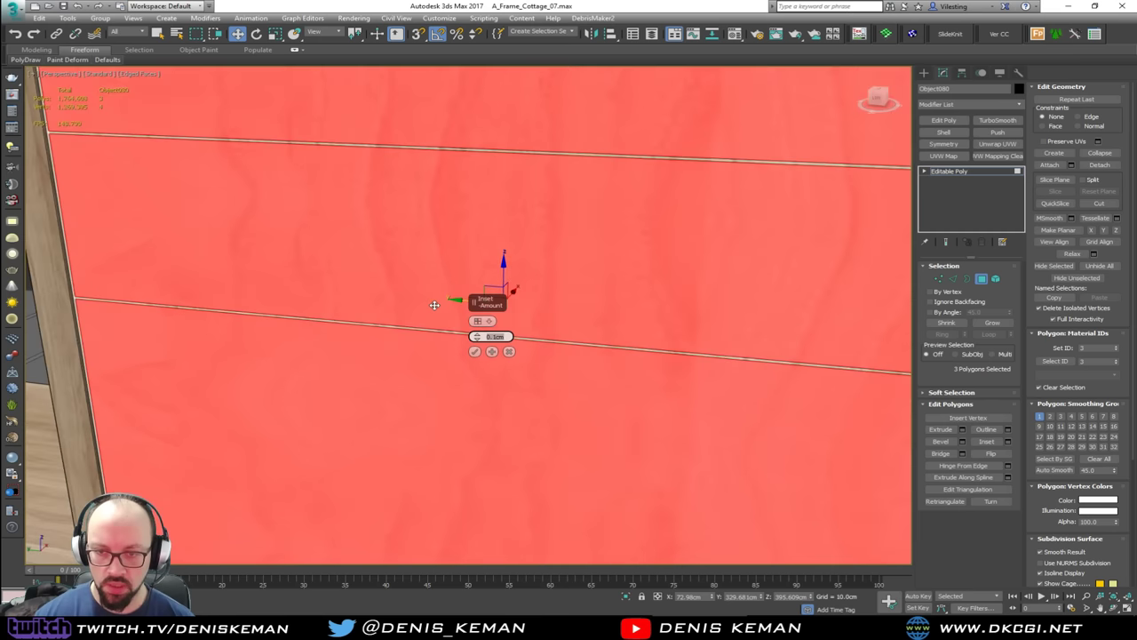
{"action": "left_click", "coordinate": [476, 353]}
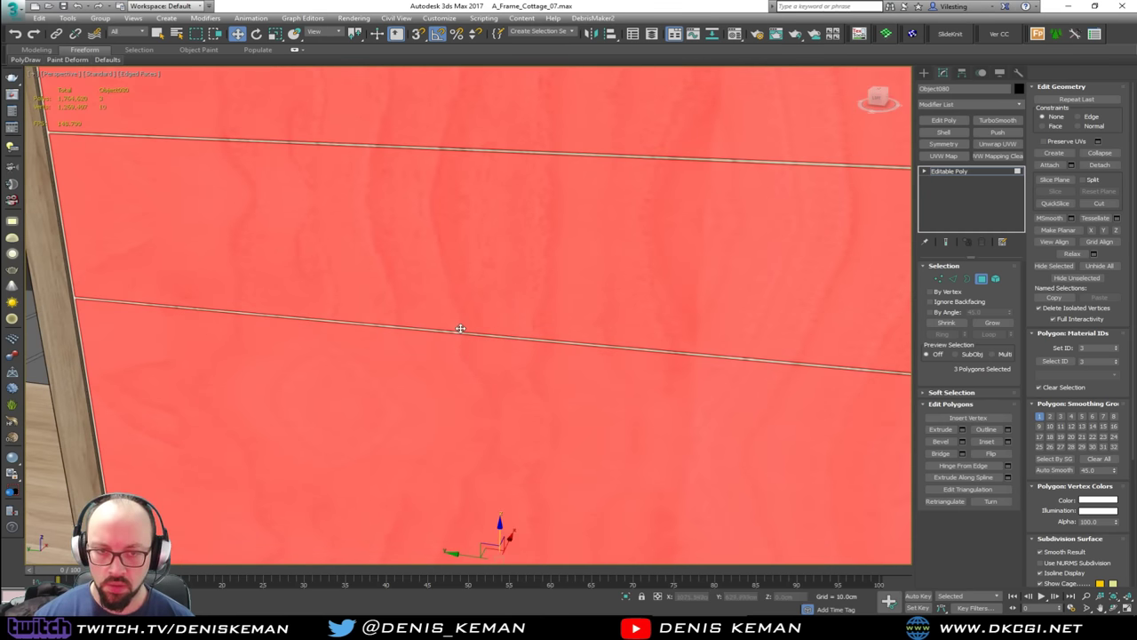
Step: Detach the three inset front polygons into a separate object, with Detach As Clone turned off
{"action": "scroll", "coordinate": [460, 329], "scroll_direction": "down", "scroll_amount": 5}
{"action": "mouse_move", "coordinate": [459, 330]}
{"action": "middle_mouse_down", "text": "alt"}
{"action": "mouse_move", "coordinate": [492, 329]}
{"action": "mouse_move", "coordinate": [510, 315]}
{"action": "mouse_move", "coordinate": [447, 330]}
{"action": "middle_mouse_up", "text": "alt"}
{"action": "left_click", "coordinate": [1099, 165]}
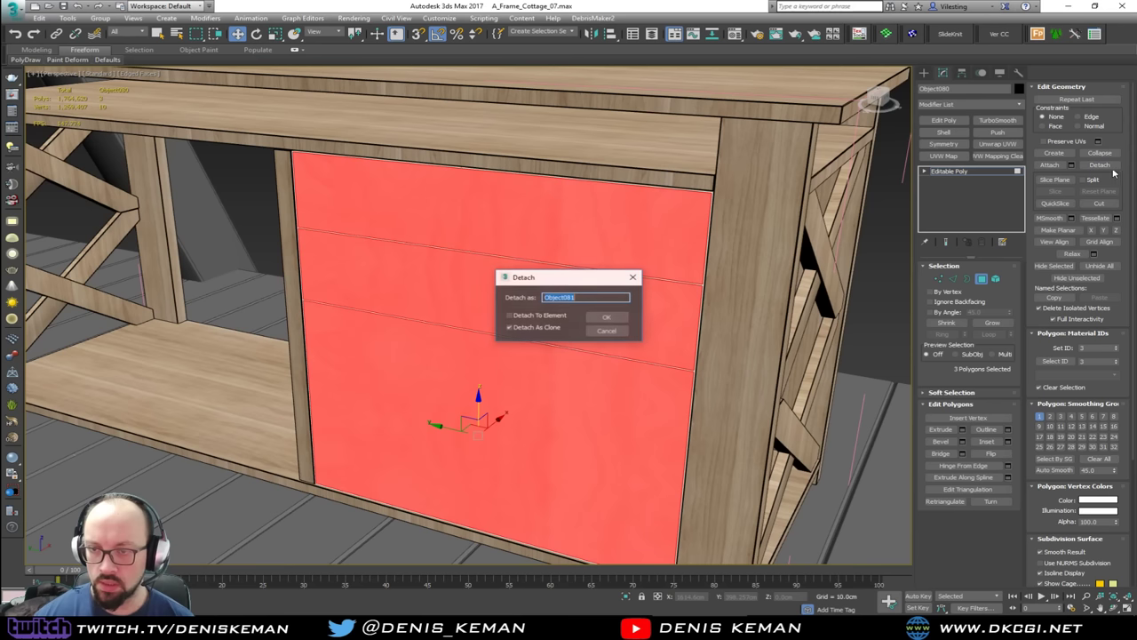
{"action": "left_click", "coordinate": [547, 331]}
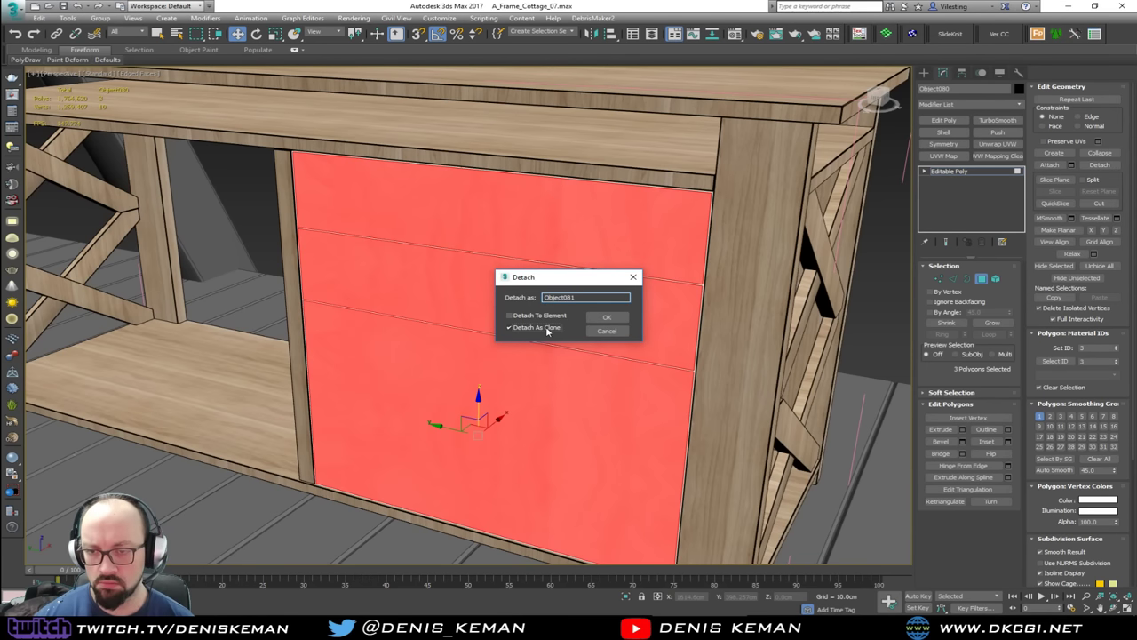
{"action": "left_click", "coordinate": [607, 318]}
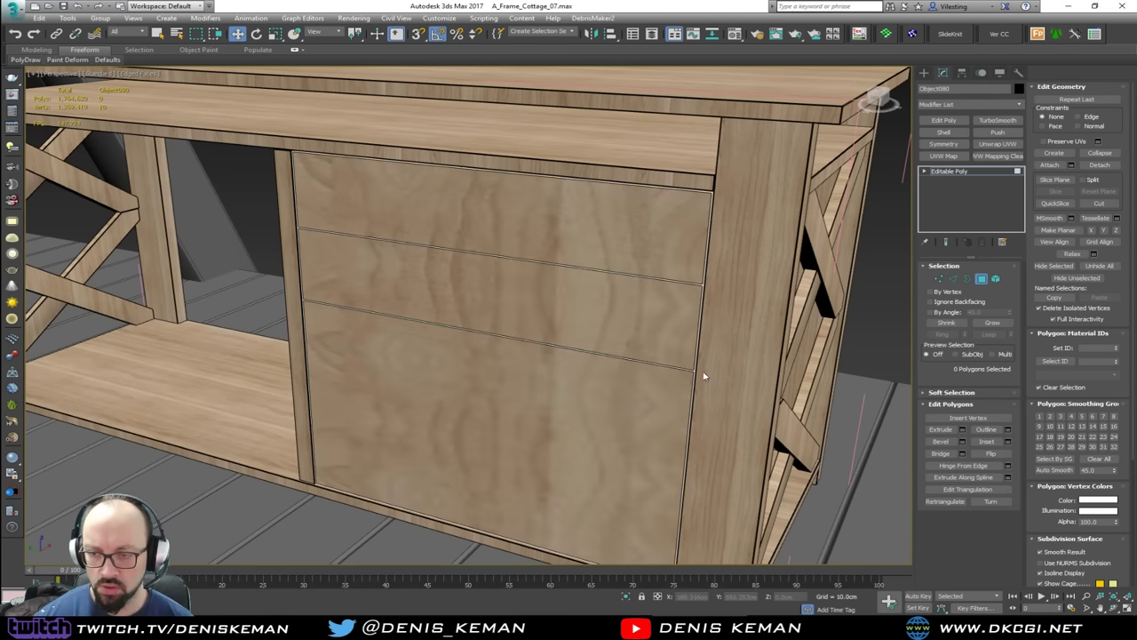
Step: Add a Shell modifier to the thin frame around the fronts, with an inner amount of 1 cm and outer amount of 0.1 cm
{"action": "scroll", "coordinate": [703, 375], "scroll_direction": "up", "scroll_amount": 5}
{"action": "scroll", "coordinate": [743, 342], "scroll_direction": "up", "scroll_amount": 4}
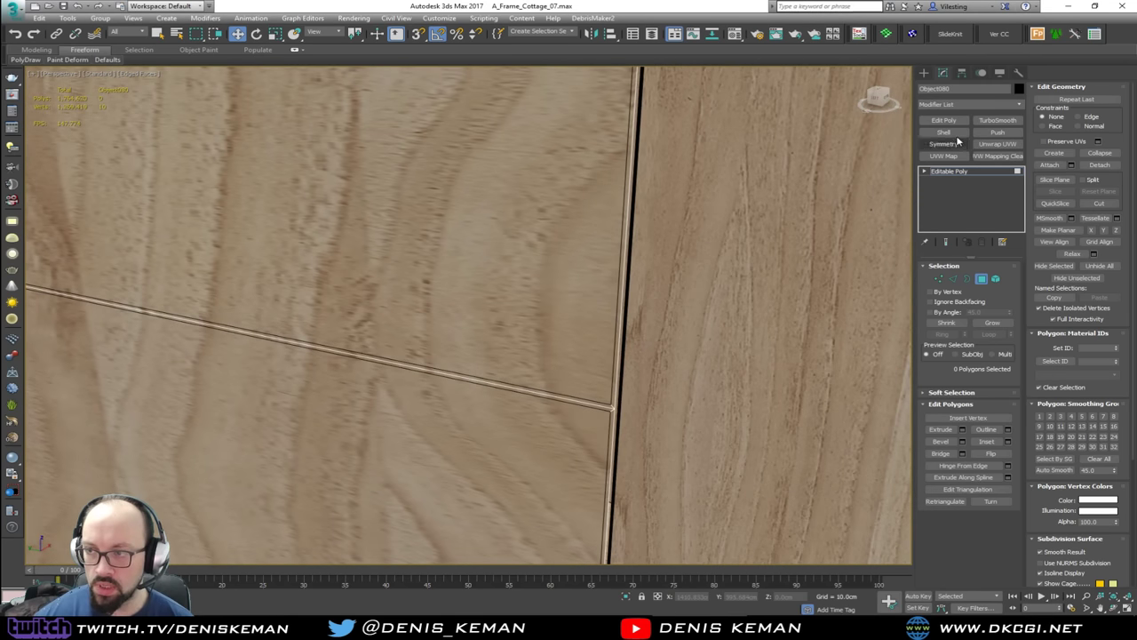
{"action": "left_click", "coordinate": [954, 134]}
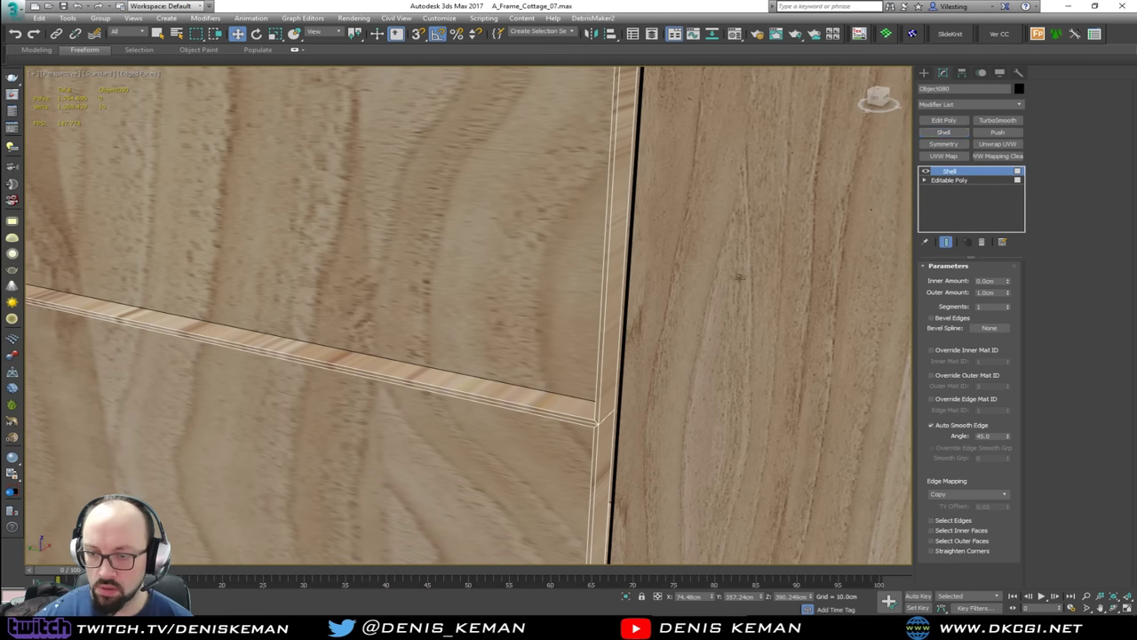
{"action": "double_click", "coordinate": [996, 281]}
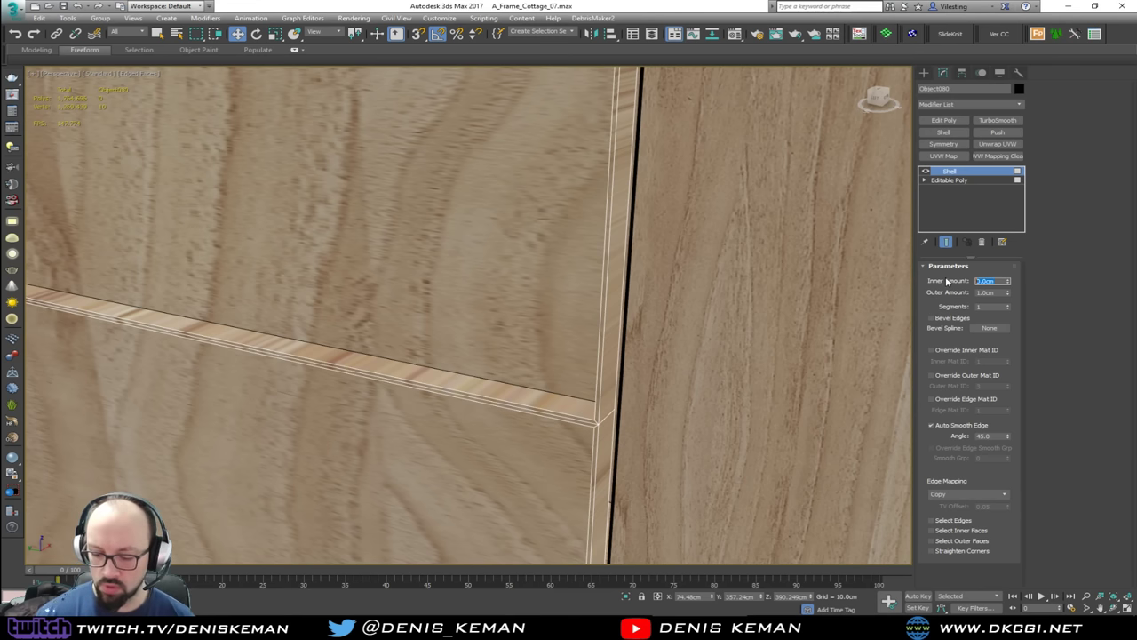
{"action": "type", "text": "1"}
{"action": "key", "text": "Return"}
{"action": "key", "text": "Tab"}
{"action": "type", "text": "0"}
{"action": "key", "text": "Return"}
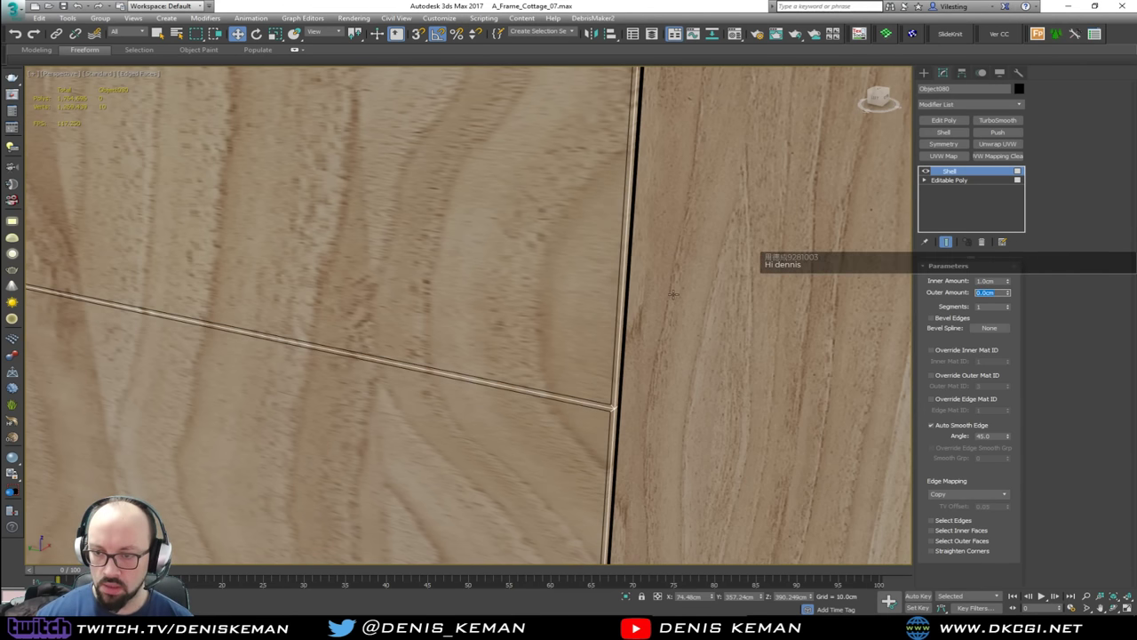
{"action": "type", "text": ".1"}
{"action": "key", "text": "Return"}
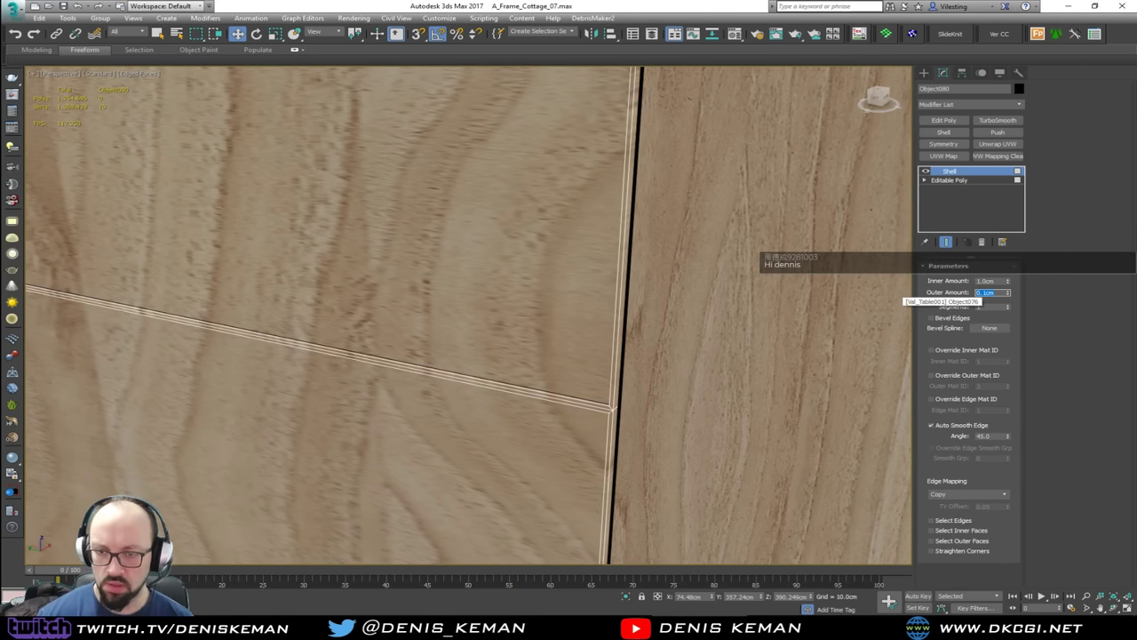
Step: Copy the UVW Map modifier from the neighbouring cabinet post and paste it onto the detached drawer and door fronts
{"action": "middle_click_drag", "start_coordinate": [429, 284], "coordinate": [655, 358], "text": "alt"}
{"action": "middle_click_drag", "start_coordinate": [679, 397], "coordinate": [578, 296]}
{"action": "scroll", "coordinate": [636, 344], "scroll_direction": "up", "scroll_amount": 4}
{"action": "scroll", "coordinate": [636, 344], "scroll_direction": "down", "scroll_amount": 5}
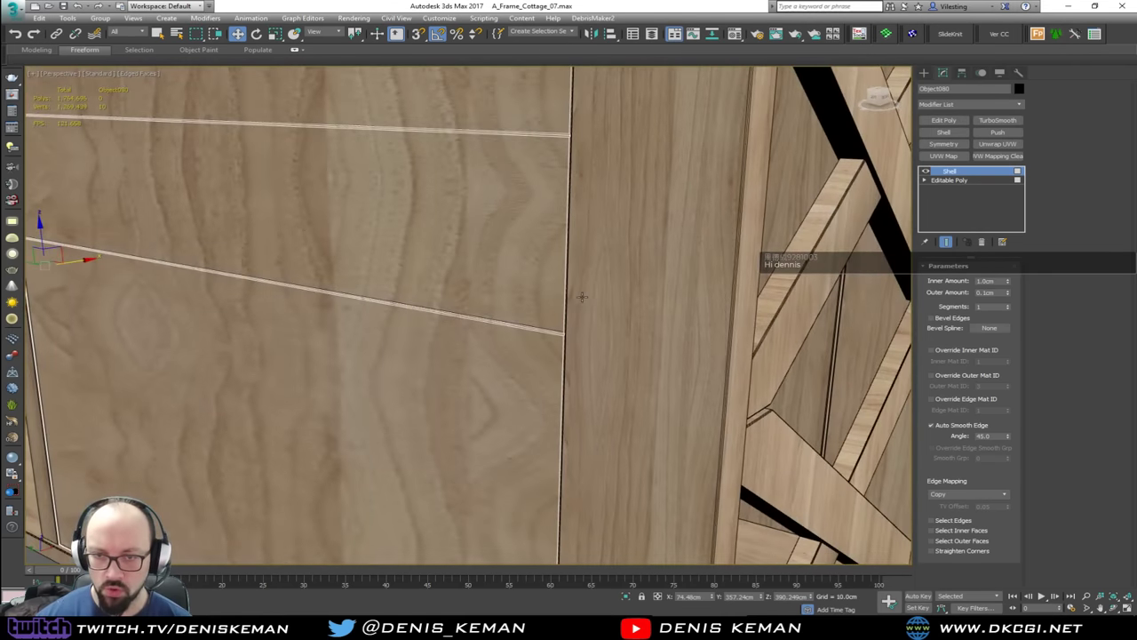
{"action": "left_click", "coordinate": [449, 262]}
{"action": "middle_click_drag", "start_coordinate": [449, 259], "coordinate": [529, 308]}
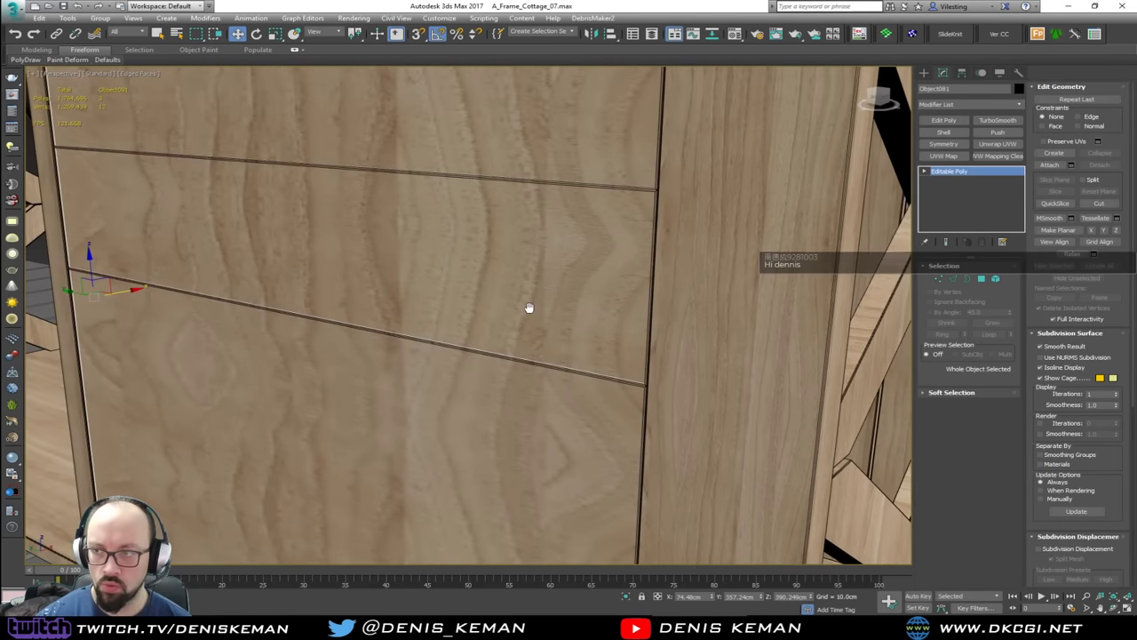
{"action": "left_click", "coordinate": [842, 281]}
{"action": "right_click", "coordinate": [963, 183]}
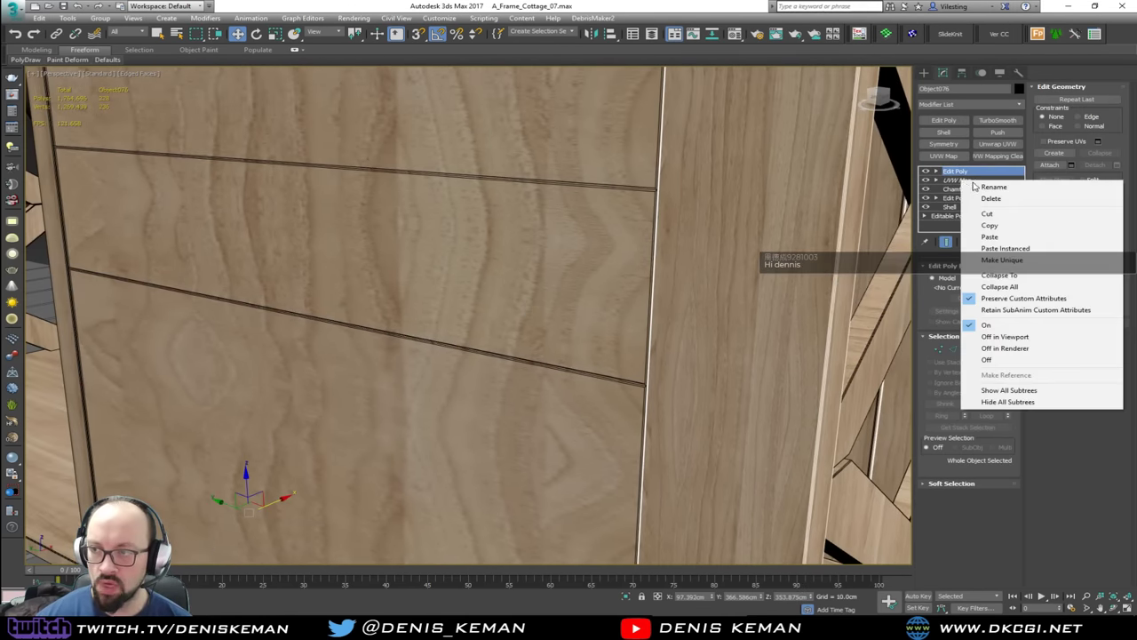
{"action": "left_click", "coordinate": [997, 232]}
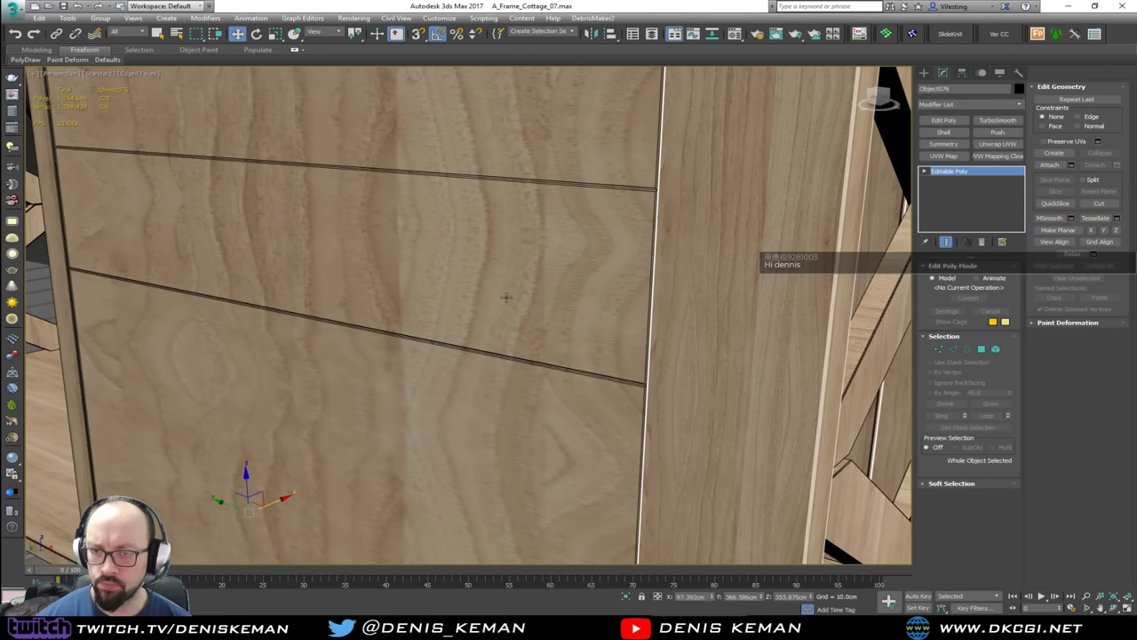
{"action": "left_click", "coordinate": [578, 286]}
{"action": "right_click", "coordinate": [969, 170]}
{"action": "left_click", "coordinate": [997, 179]}
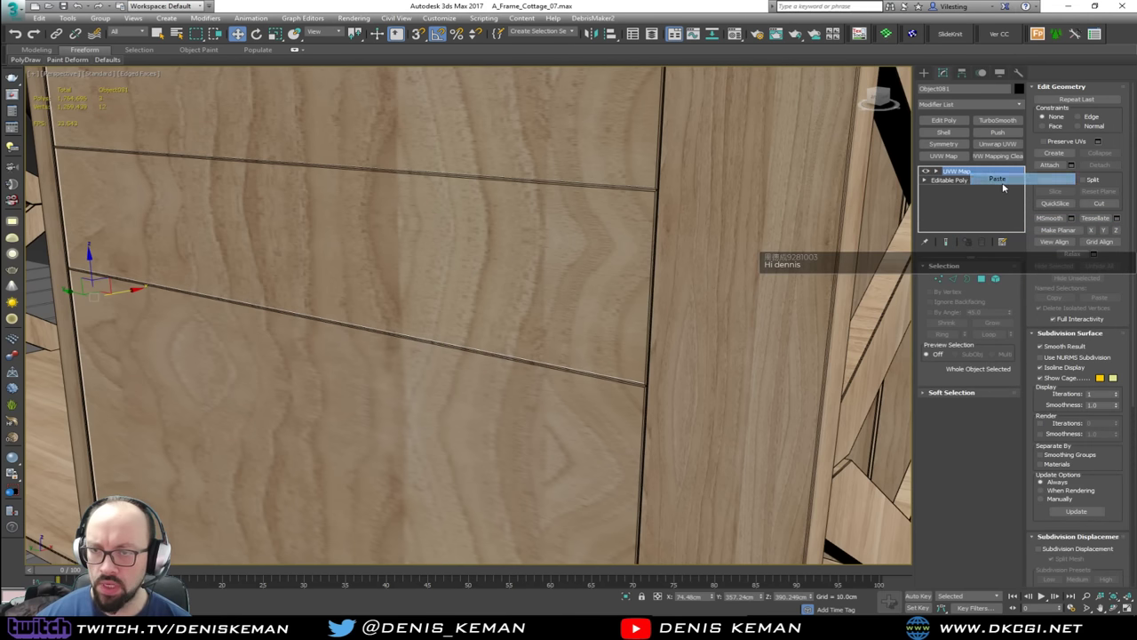
Step: Insert a Shell modifier beneath the fronts' UVW Map, with an inner amount of 1 cm and outer amount of 0.1 cm
{"action": "scroll", "coordinate": [531, 303], "scroll_direction": "down", "scroll_amount": 3}
{"action": "scroll", "coordinate": [531, 304], "scroll_direction": "down", "scroll_amount": 2}
{"action": "mouse_move", "coordinate": [532, 303]}
{"action": "middle_mouse_down", "text": "alt"}
{"action": "mouse_move", "coordinate": [558, 284]}
{"action": "mouse_move", "coordinate": [548, 294]}
{"action": "middle_mouse_up", "text": "alt"}
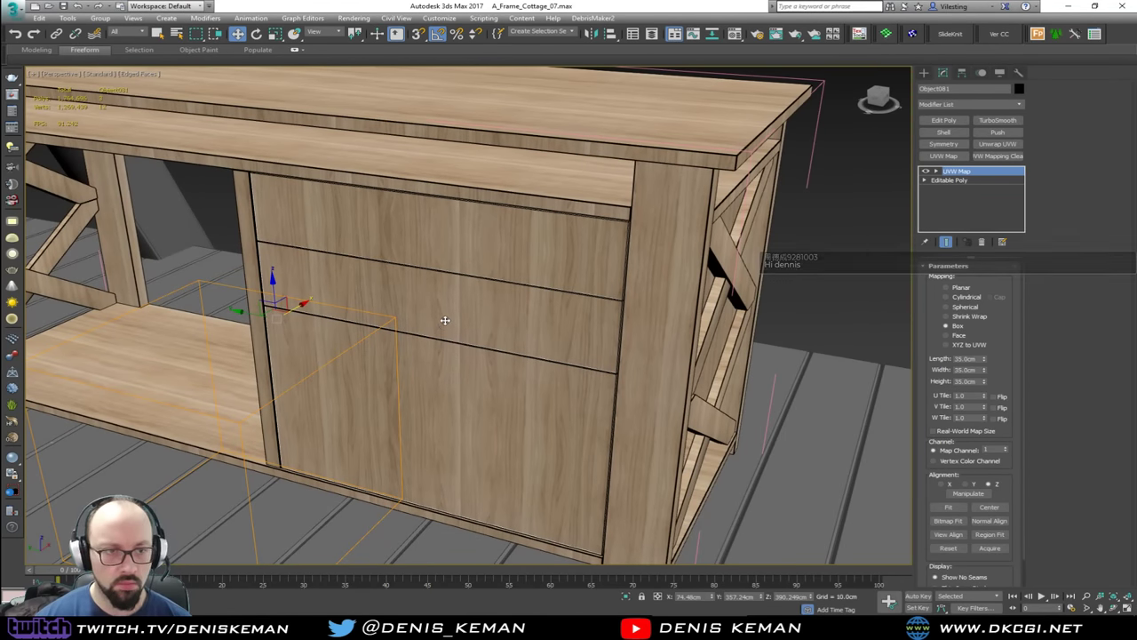
{"action": "scroll", "coordinate": [401, 357], "scroll_direction": "up", "scroll_amount": 4}
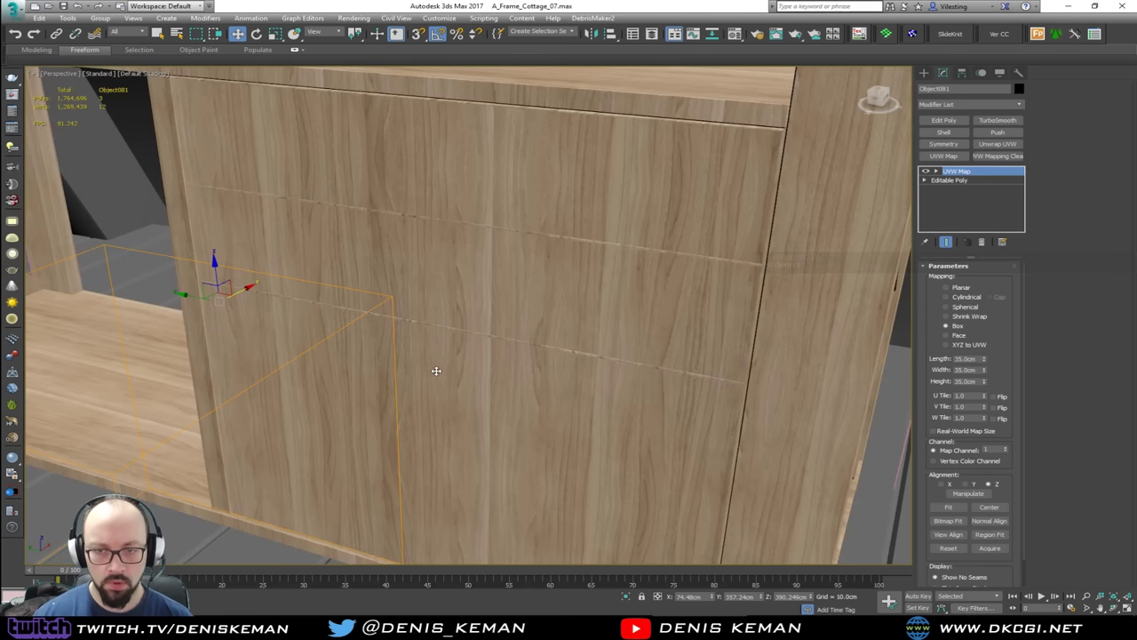
{"action": "key", "text": "F4"}
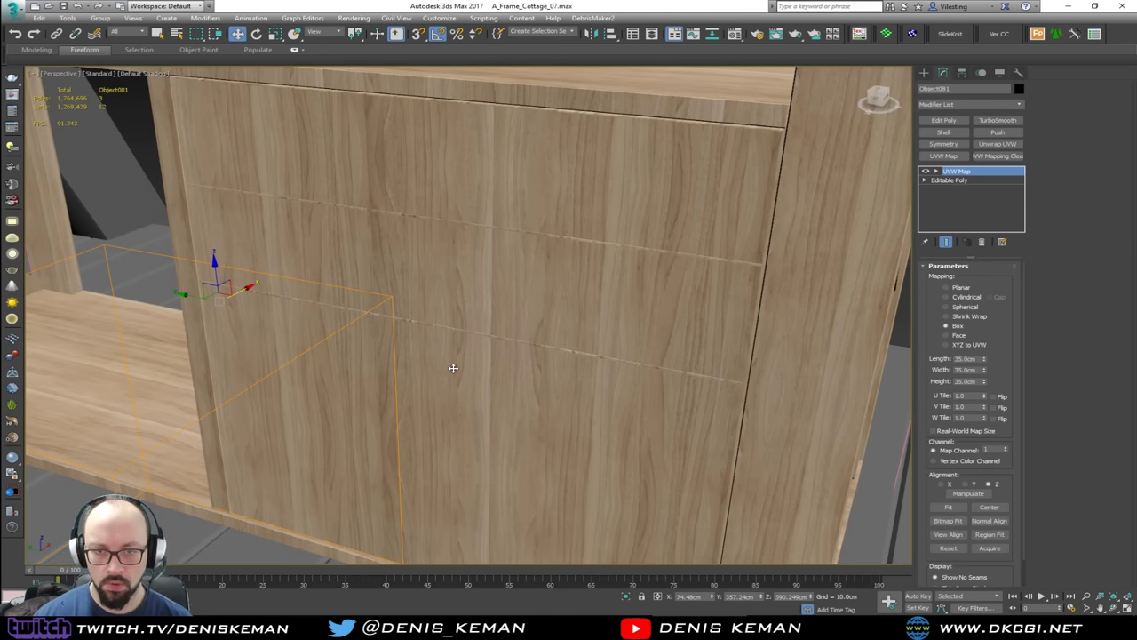
{"action": "scroll", "coordinate": [448, 370], "scroll_direction": "down", "scroll_amount": 3}
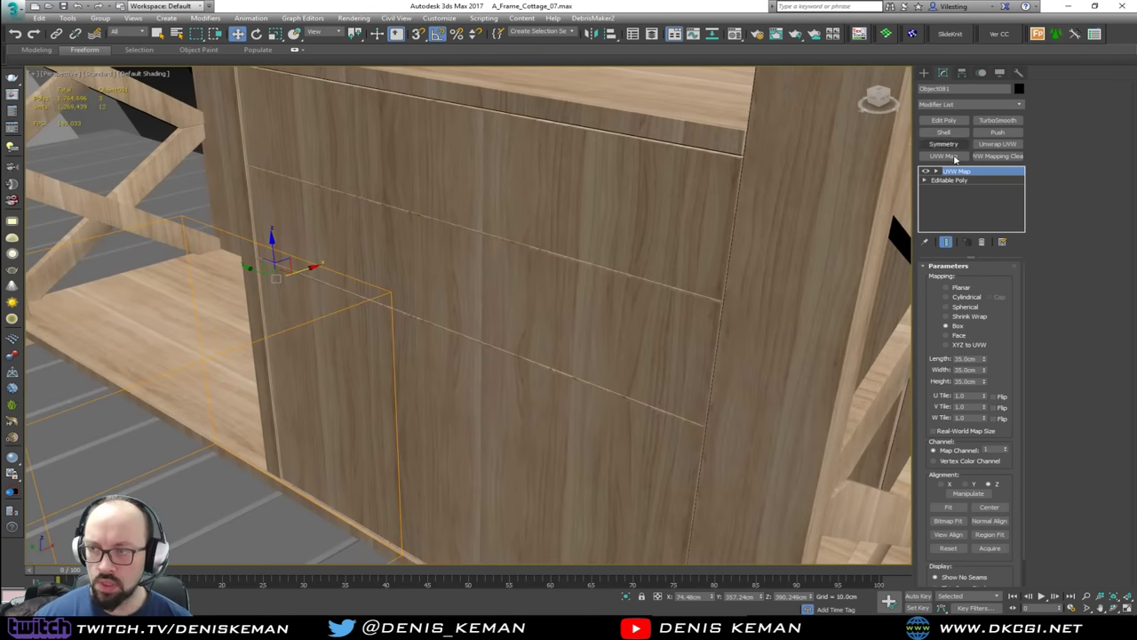
{"action": "left_click", "coordinate": [955, 181]}
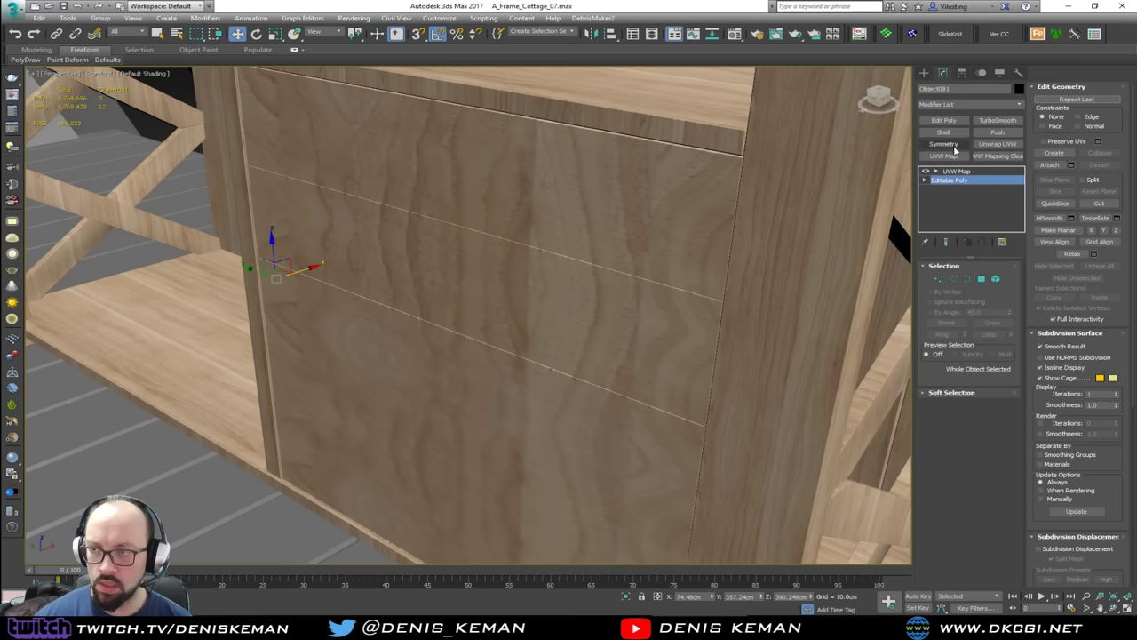
{"action": "left_click", "coordinate": [943, 132]}
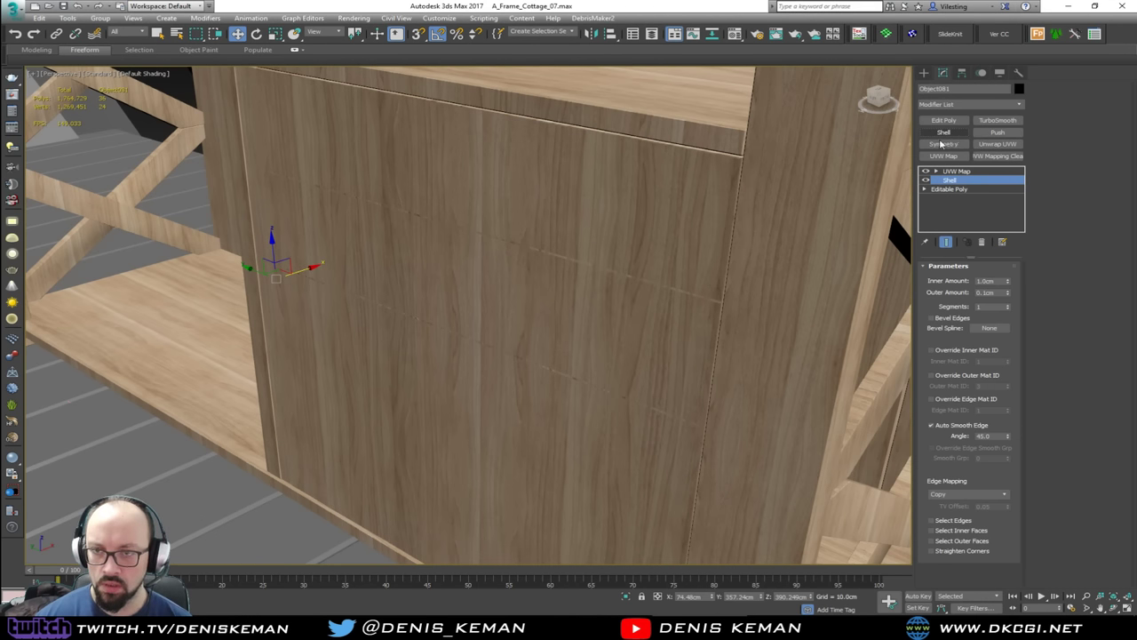
Step: Move the drawer and door fronts about -0.088 cm along the X axis
{"action": "middle_click_drag", "start_coordinate": [844, 178], "coordinate": [775, 196], "text": "alt"}
{"action": "middle_click_drag", "start_coordinate": [685, 238], "coordinate": [720, 240], "text": "alt"}
{"action": "scroll", "coordinate": [626, 216], "scroll_direction": "up", "scroll_amount": 2}
{"action": "scroll", "coordinate": [625, 217], "scroll_direction": "down", "scroll_amount": 1}
{"action": "scroll", "coordinate": [216, 275], "scroll_direction": "up", "scroll_amount": 4}
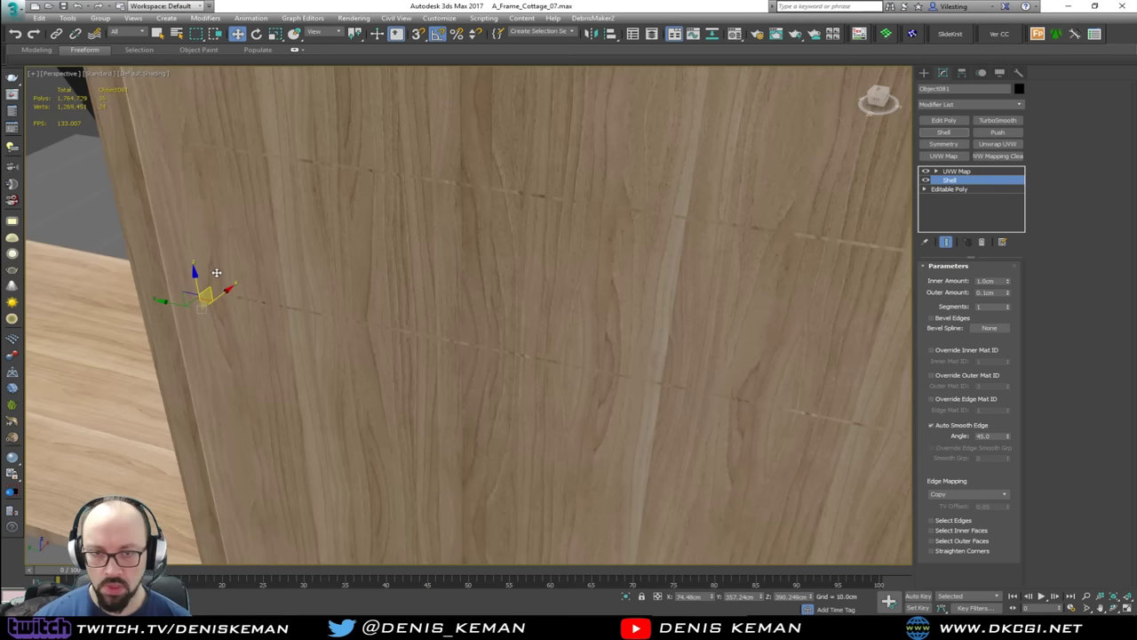
{"action": "left_click_drag", "start_coordinate": [218, 310], "coordinate": [218, 312]}
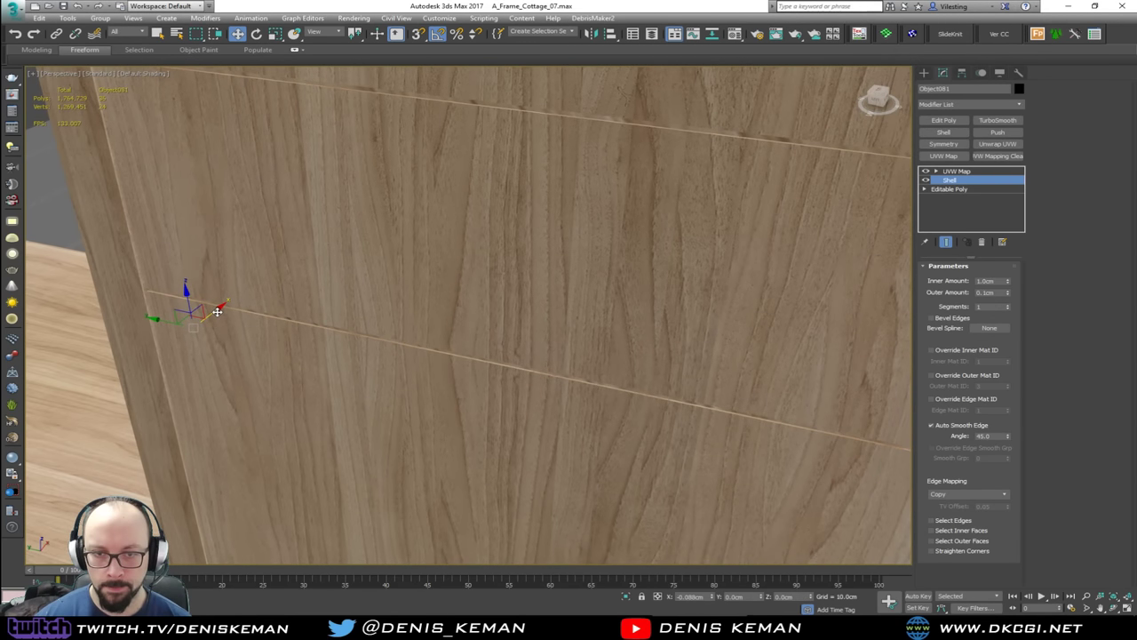
Step: Paste the copied UVW Map modifier above the Shell on the thin frame between the fronts
{"action": "left_click", "coordinate": [596, 118]}
{"action": "right_click", "coordinate": [949, 171]}
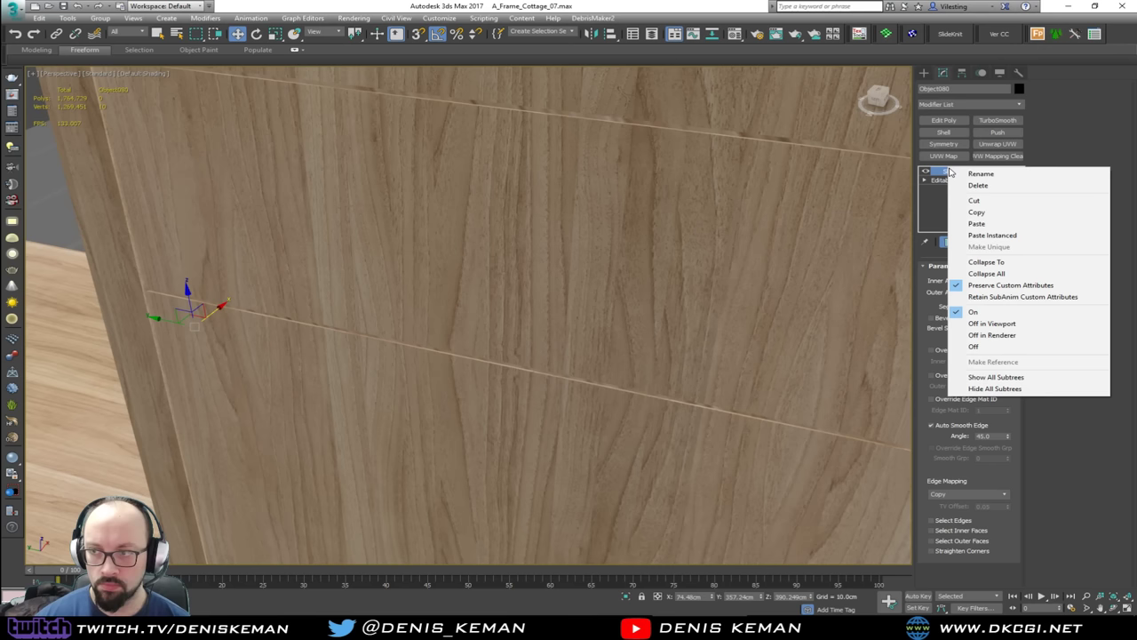
{"action": "left_click", "coordinate": [944, 186]}
{"action": "left_click", "coordinate": [945, 182]}
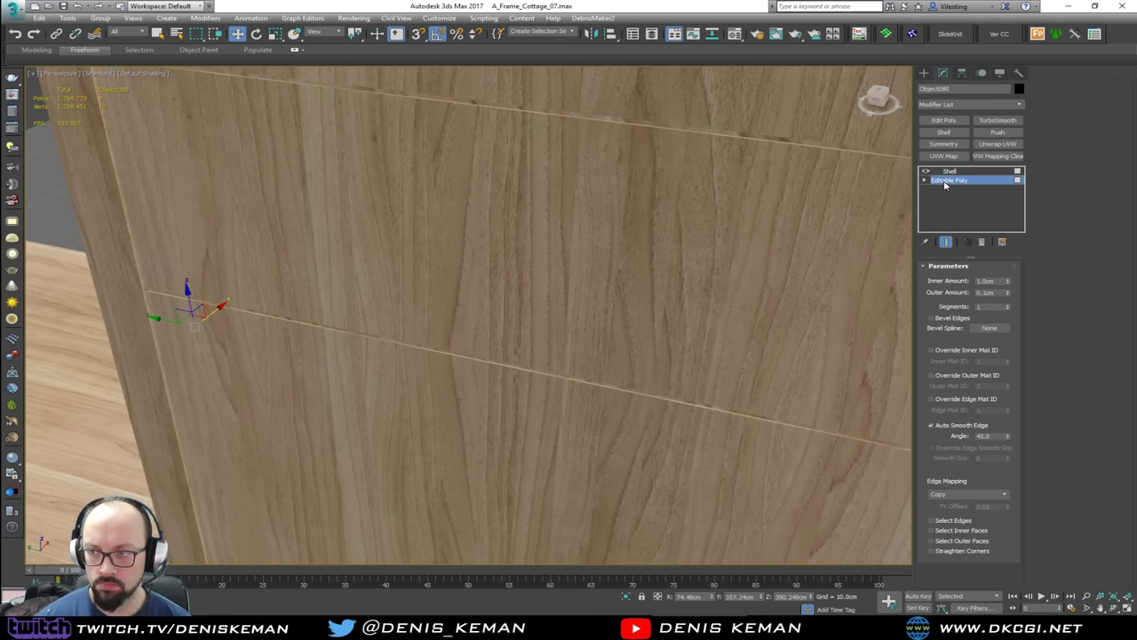
{"action": "key", "text": "4"}
{"action": "left_click", "coordinate": [970, 172]}
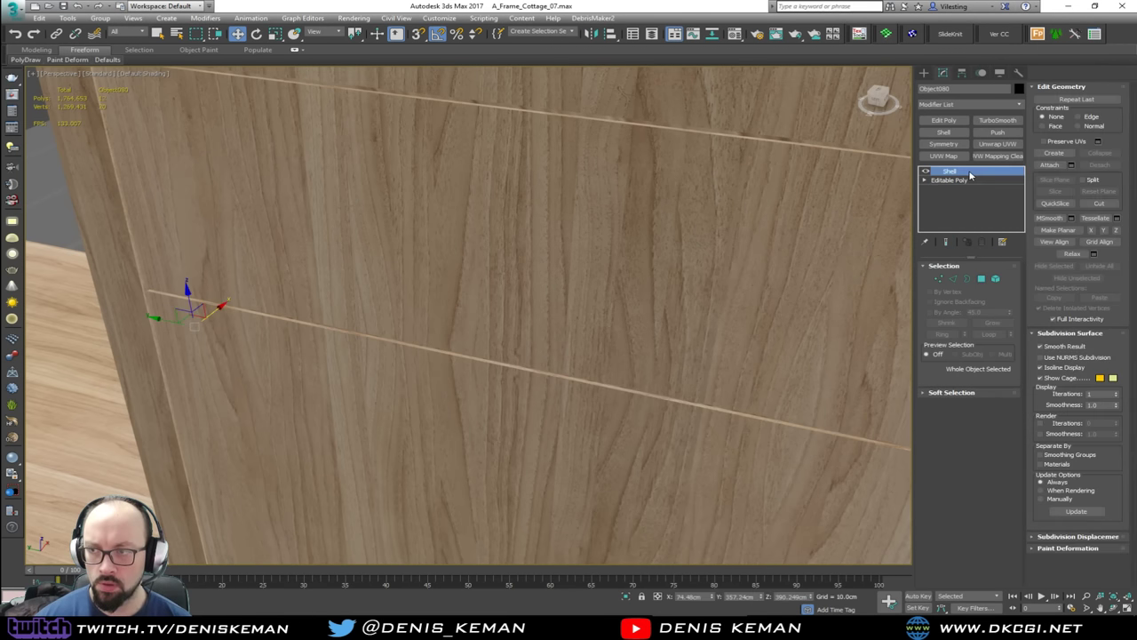
{"action": "right_click", "coordinate": [957, 174]}
{"action": "left_click", "coordinate": [983, 227]}
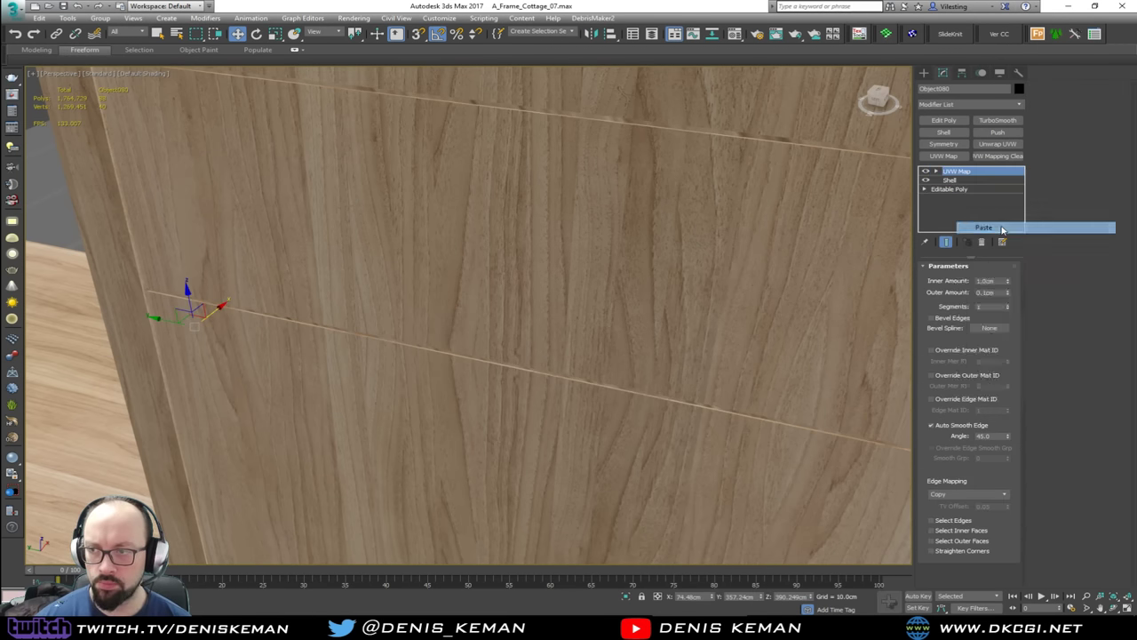
Step: Examine the gaps and wood grain on the drawer and door fronts from several angles with edged faces shown
{"action": "scroll", "coordinate": [569, 174], "scroll_direction": "up", "scroll_amount": 3}
{"action": "scroll", "coordinate": [569, 173], "scroll_direction": "down", "scroll_amount": 3}
{"action": "middle_click_drag", "start_coordinate": [648, 194], "coordinate": [548, 297], "text": "alt"}
{"action": "scroll", "coordinate": [619, 275], "scroll_direction": "down", "scroll_amount": 3}
{"action": "key", "text": "F4"}
{"action": "scroll", "coordinate": [548, 297], "scroll_direction": "down", "scroll_amount": 2}
{"action": "scroll", "coordinate": [570, 324], "scroll_direction": "up", "scroll_amount": 3}
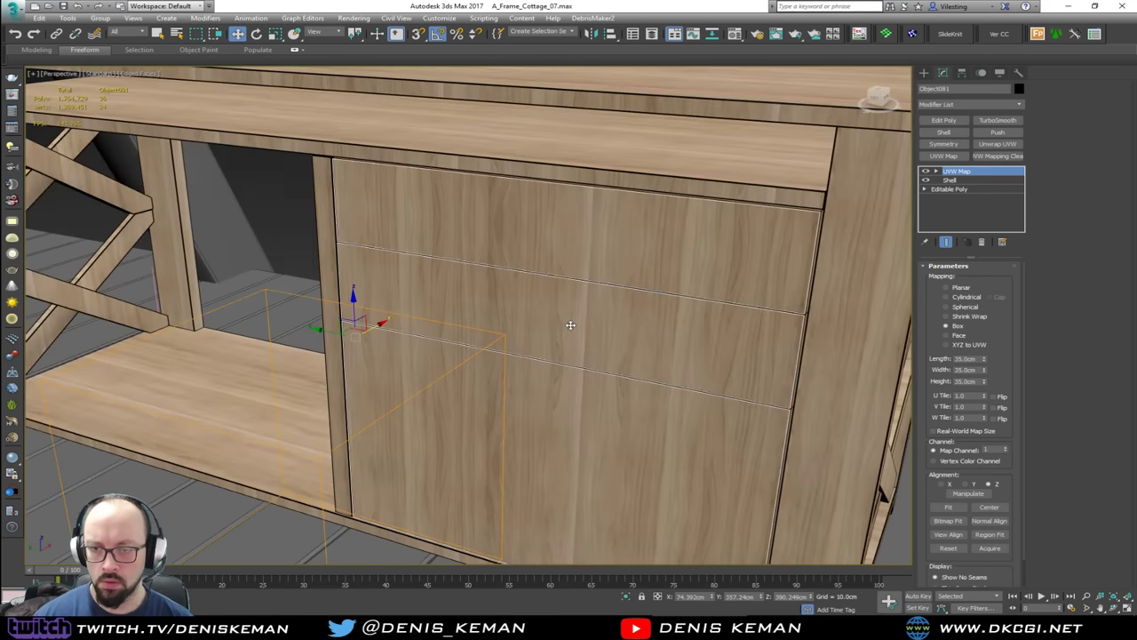
{"action": "scroll", "coordinate": [583, 316], "scroll_direction": "up", "scroll_amount": 2}
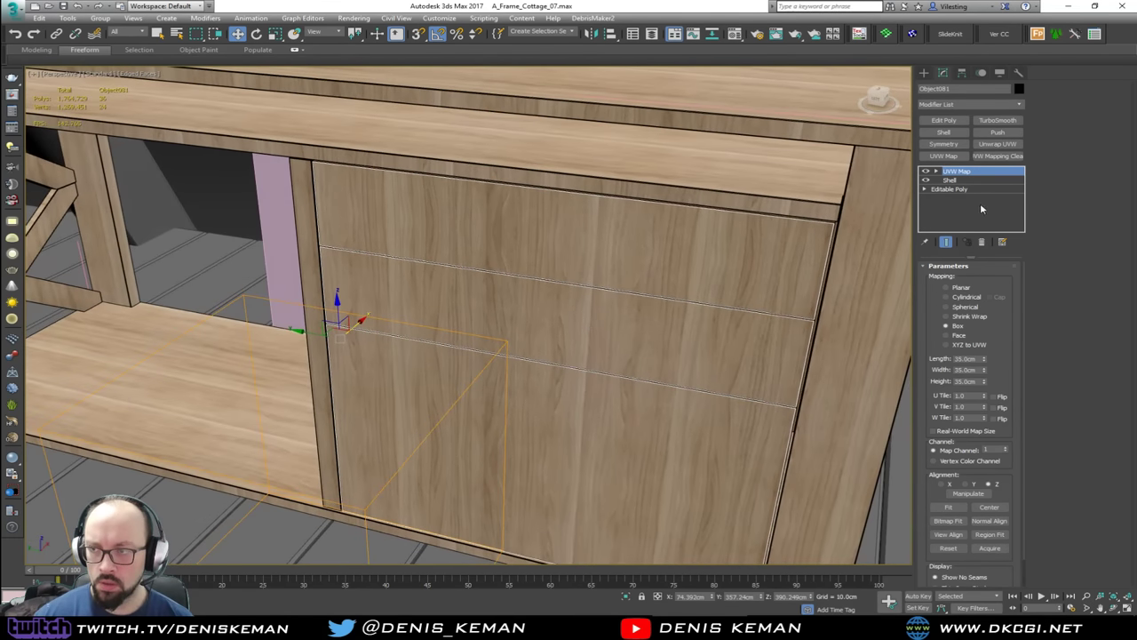
{"action": "middle_click_drag", "start_coordinate": [552, 318], "coordinate": [503, 289]}
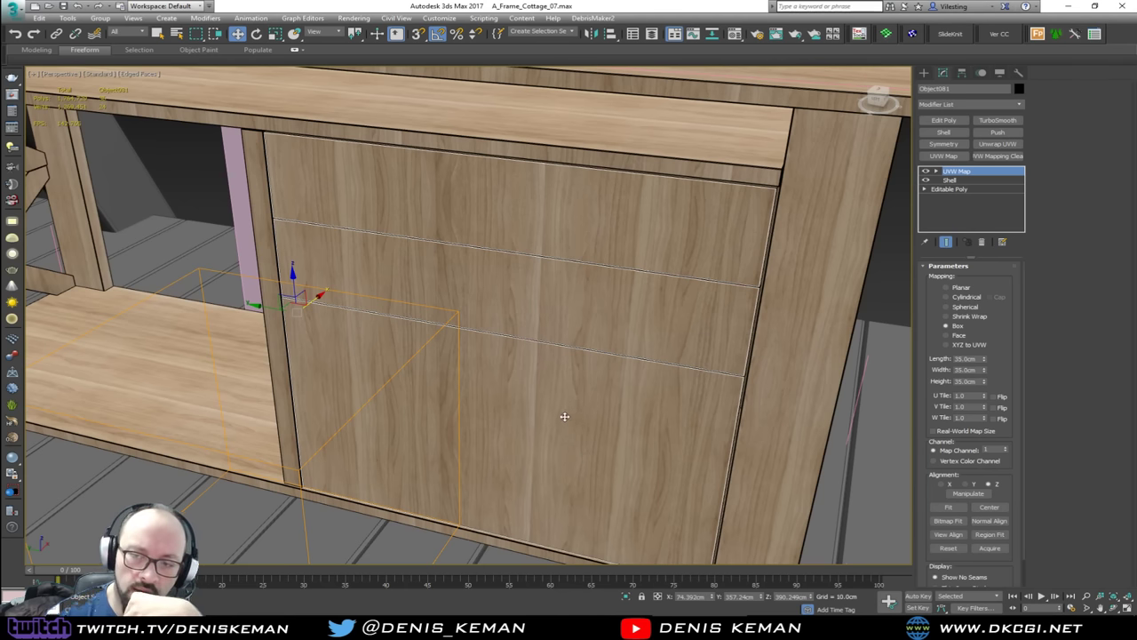
{"action": "scroll", "coordinate": [564, 415], "scroll_direction": "up", "scroll_amount": 5}
{"action": "scroll", "coordinate": [543, 361], "scroll_direction": "down", "scroll_amount": 2}
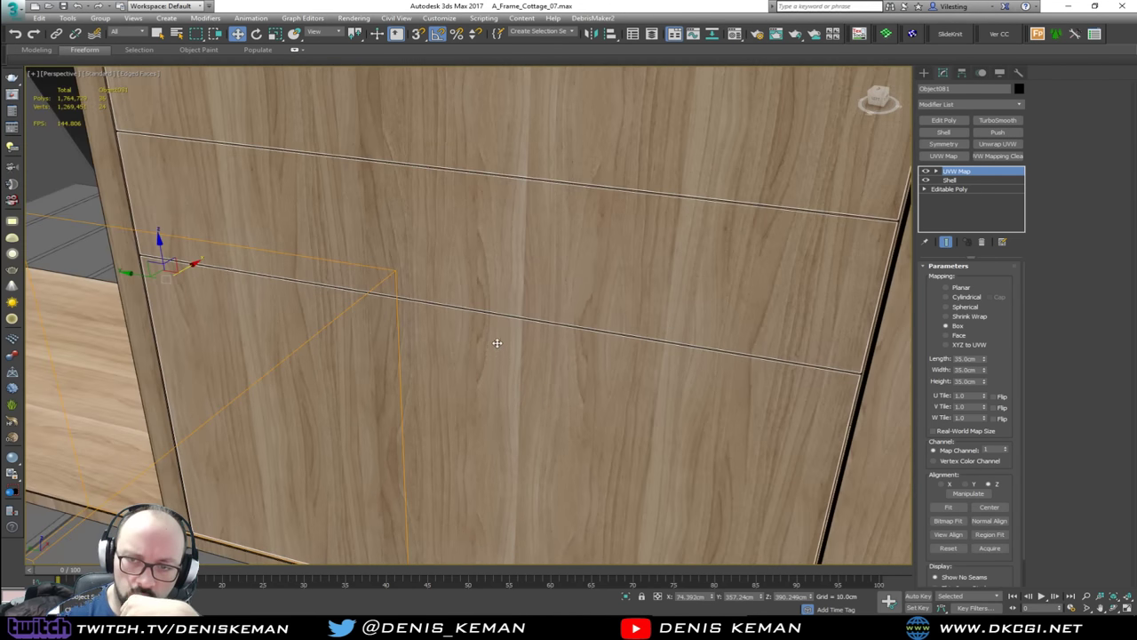
{"action": "scroll", "coordinate": [525, 334], "scroll_direction": "down", "scroll_amount": 3}
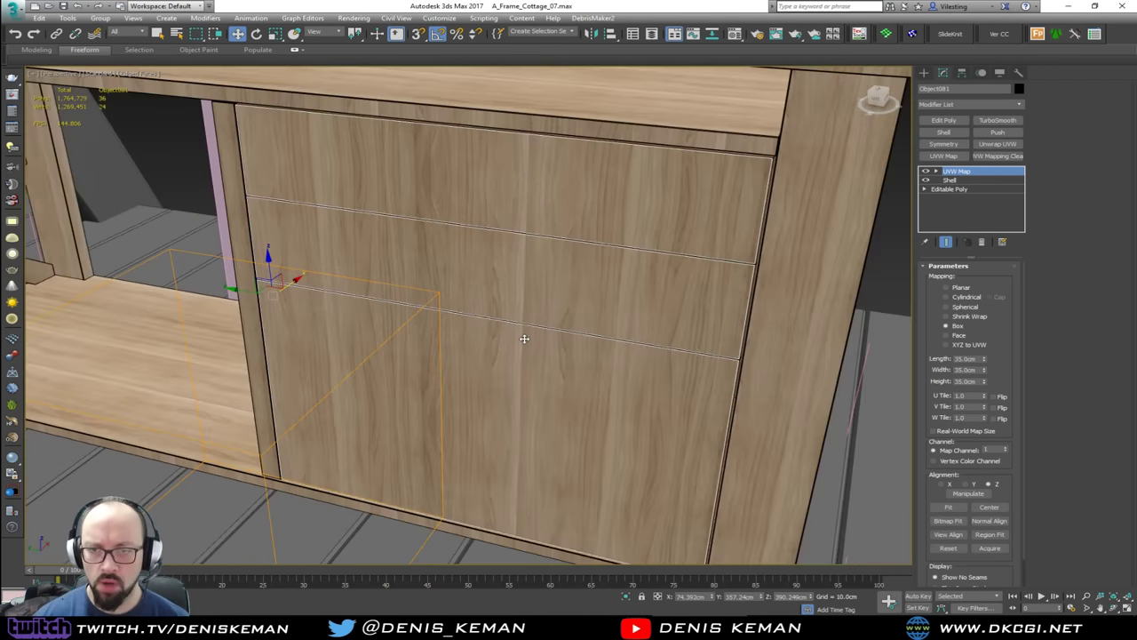
{"action": "middle_click_drag", "start_coordinate": [524, 338], "coordinate": [519, 276], "text": "alt"}
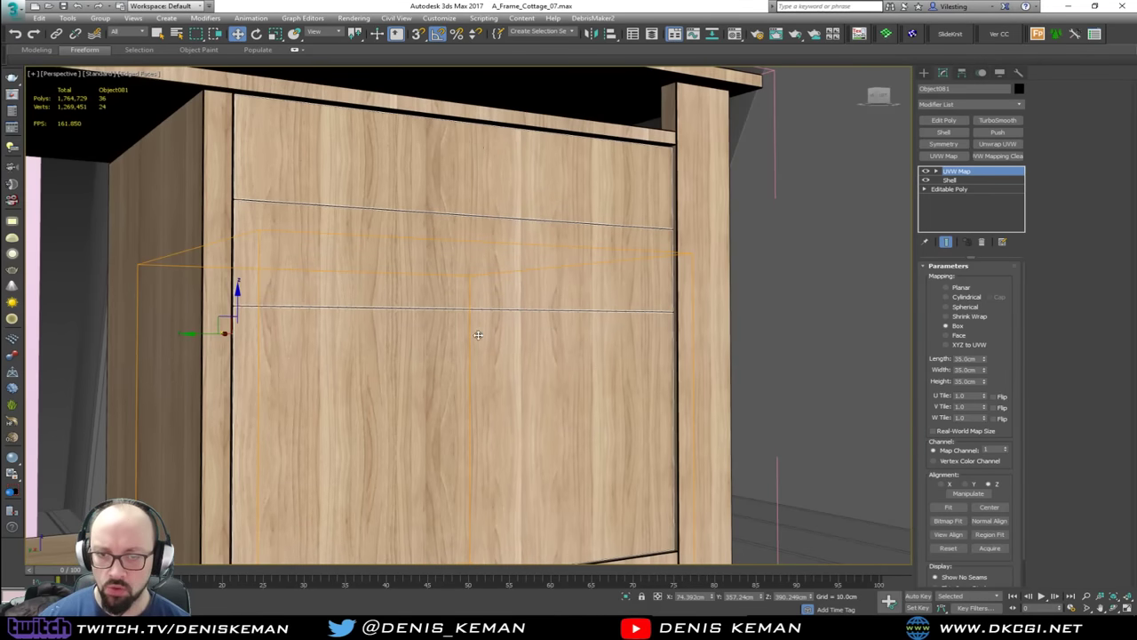
{"action": "middle_click_drag", "start_coordinate": [421, 138], "coordinate": [521, 289], "text": "alt"}
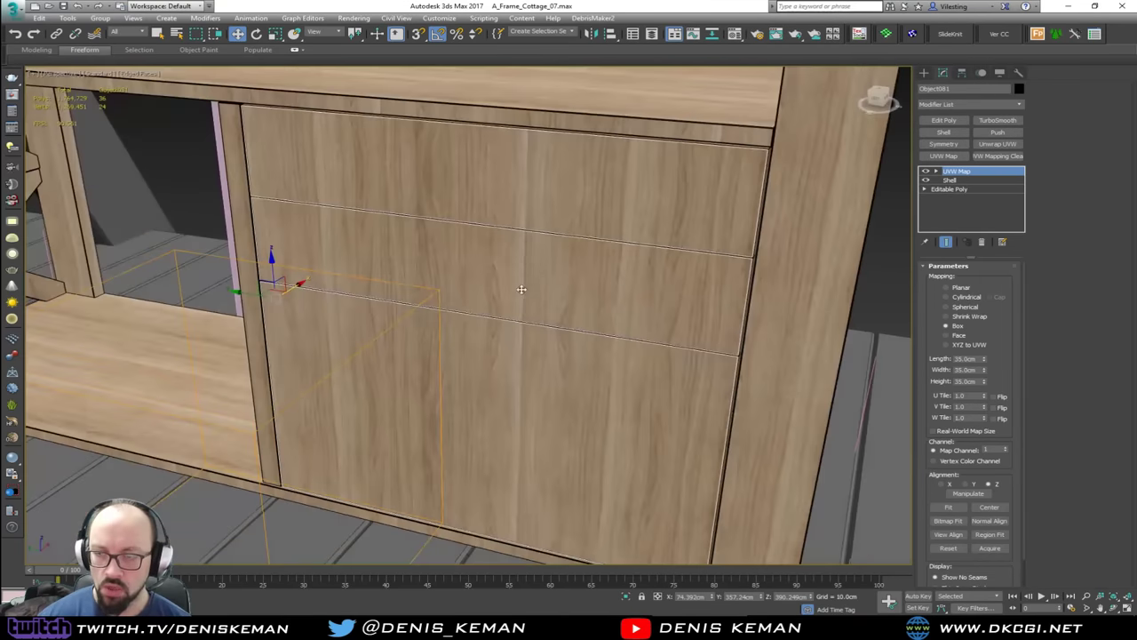
Step: Add an Edit Poly modifier to the fronts, select the middle drawer's element and paste the copied UVW Map above it
{"action": "left_click", "coordinate": [944, 120]}
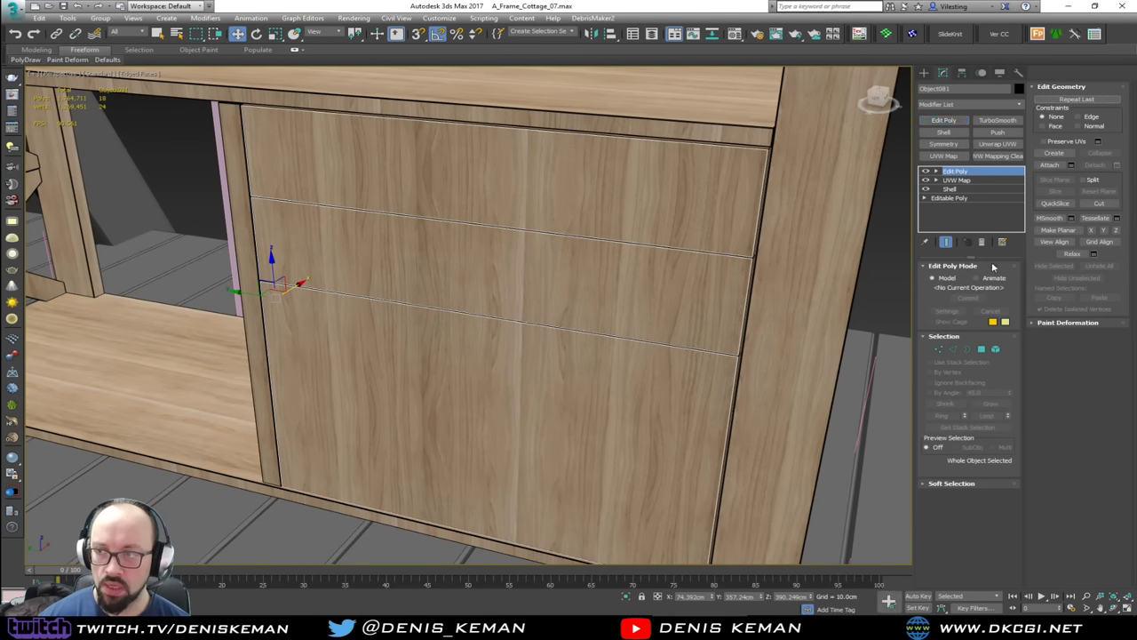
{"action": "left_click", "coordinate": [995, 349]}
{"action": "left_click", "coordinate": [605, 253]}
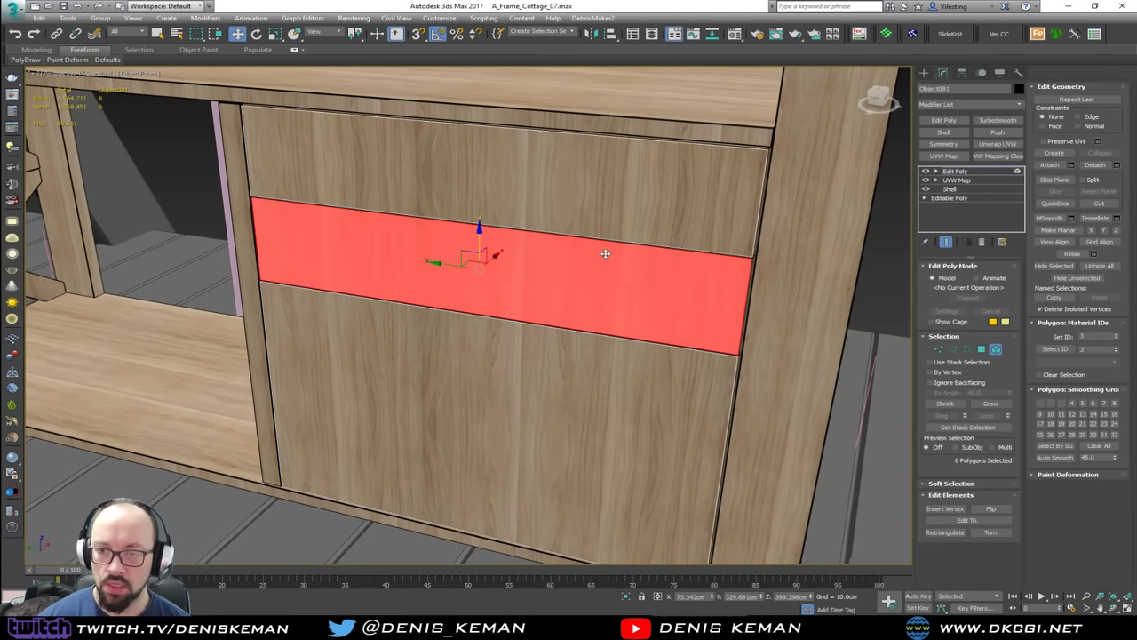
{"action": "right_click", "coordinate": [956, 171]}
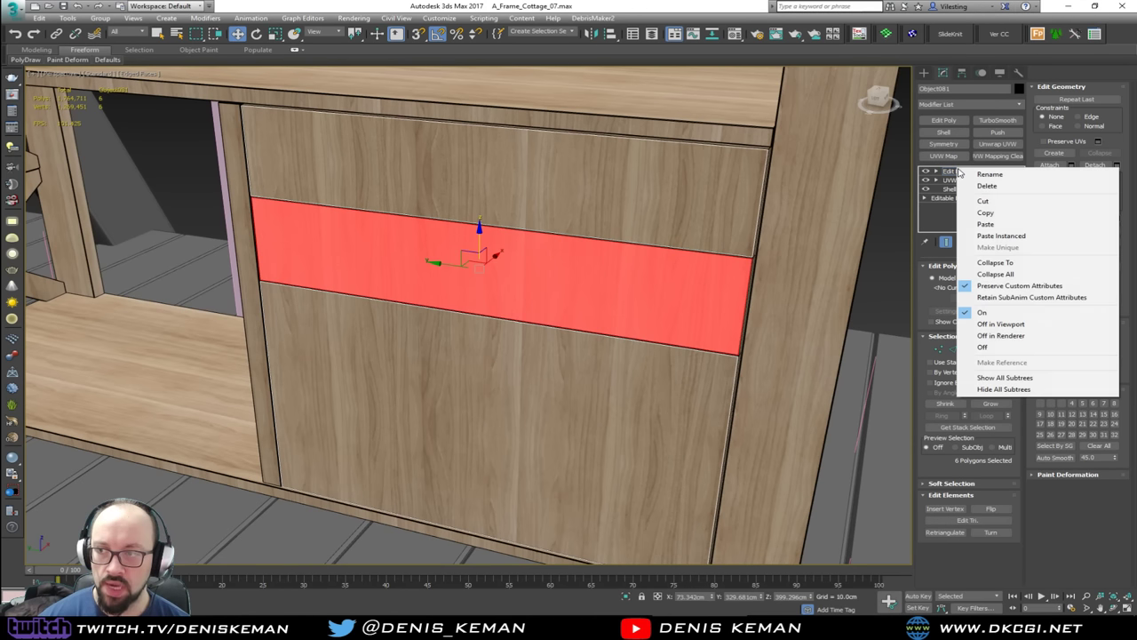
{"action": "left_click", "coordinate": [997, 226]}
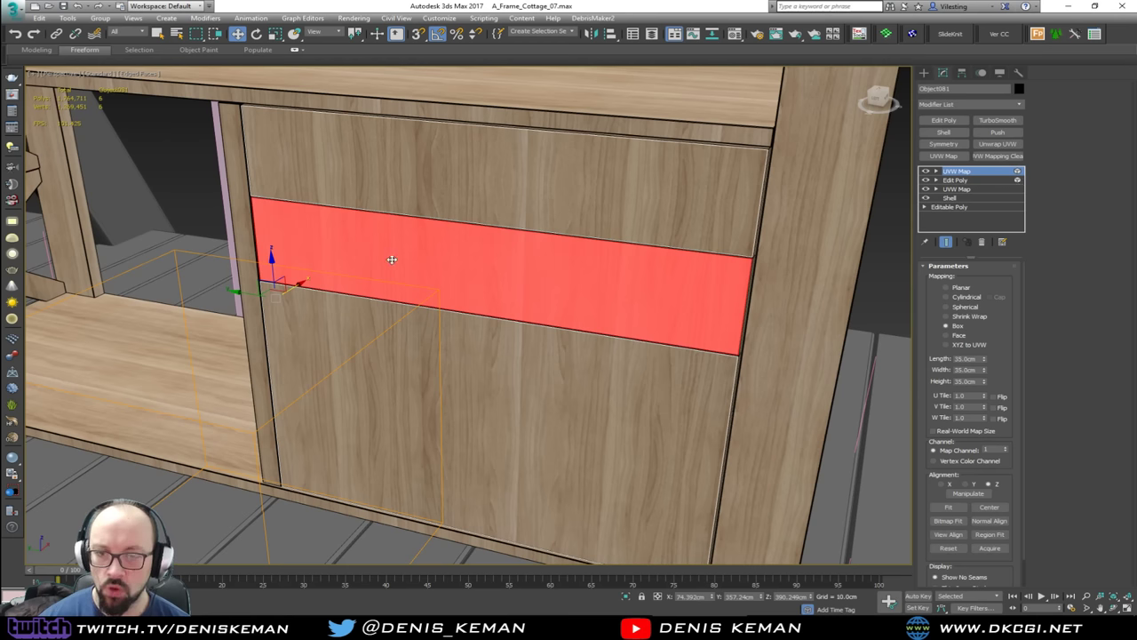
Step: Shift the middle drawer's UVW Map gizmo about -14.6 cm in Y and 13.4 cm in Z, and add an Edit Poly on top
{"action": "middle_click_drag", "start_coordinate": [448, 270], "coordinate": [382, 254], "text": "alt"}
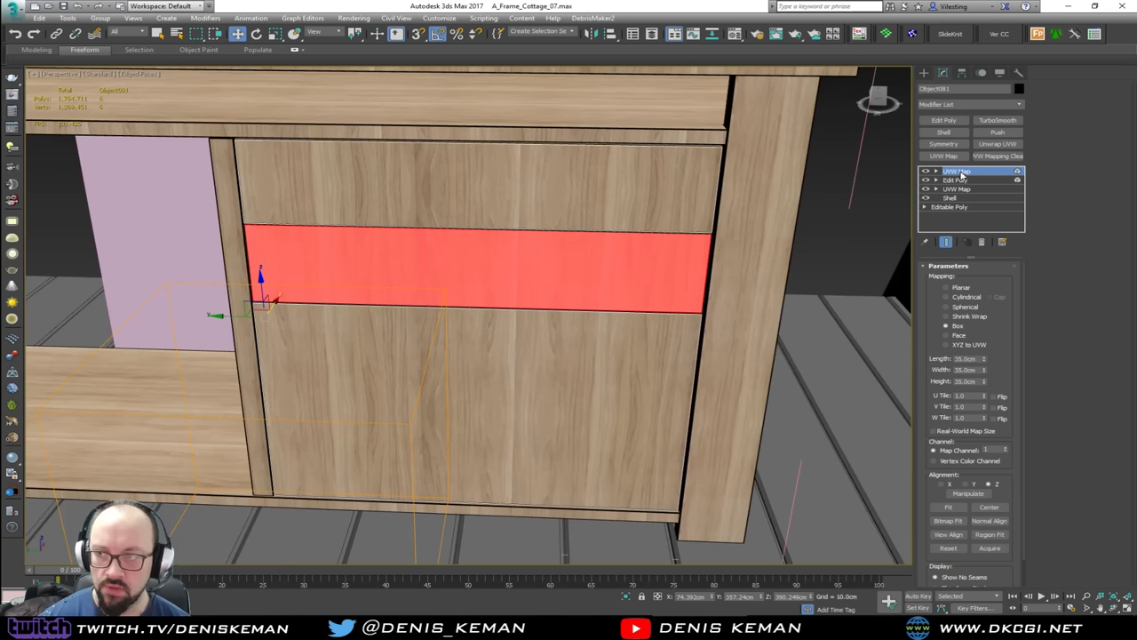
{"action": "key", "text": "1"}
{"action": "left_click_drag", "start_coordinate": [266, 447], "coordinate": [389, 359]}
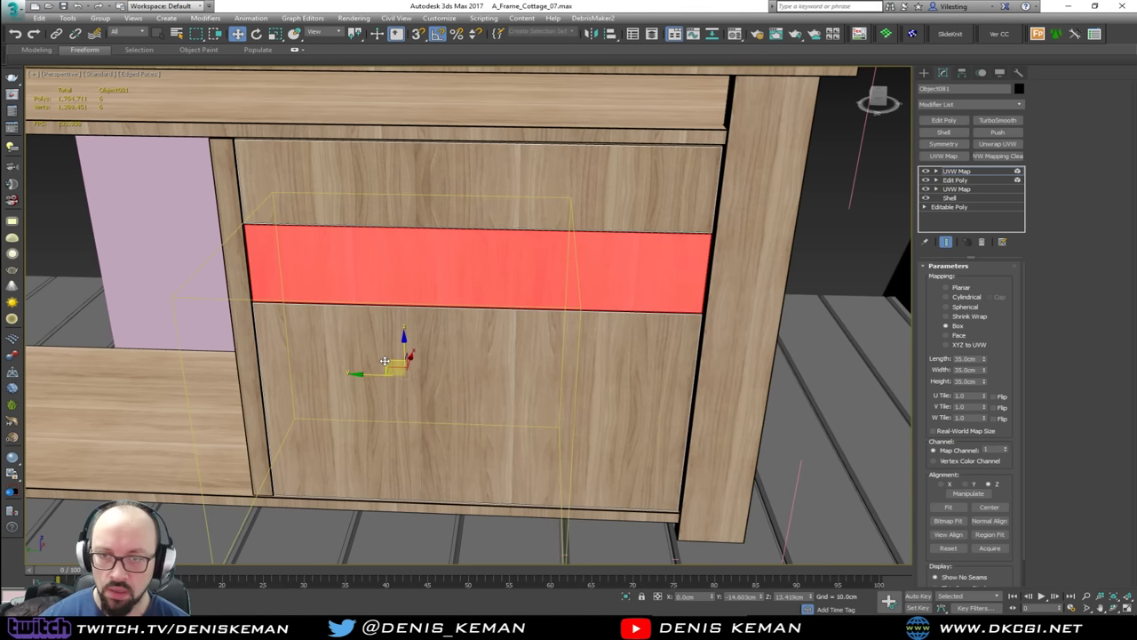
{"action": "left_click", "coordinate": [973, 171]}
{"action": "left_click", "coordinate": [952, 121]}
{"action": "left_click", "coordinate": [823, 207]}
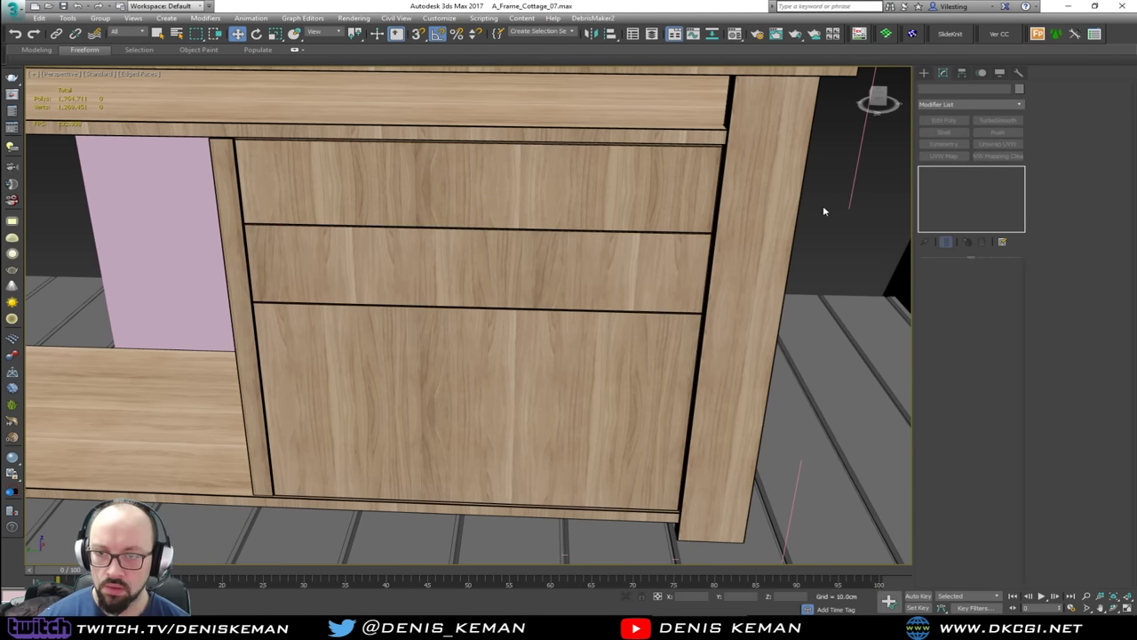
Step: Examine the wood grain offset between the drawer and door fronts up close with edged faces hidden
{"action": "scroll", "coordinate": [558, 307], "scroll_direction": "up", "scroll_amount": 3}
{"action": "key", "text": "F4"}
{"action": "middle_click_drag", "start_coordinate": [479, 284], "coordinate": [540, 328]}
{"action": "scroll", "coordinate": [505, 358], "scroll_direction": "down", "scroll_amount": 3}
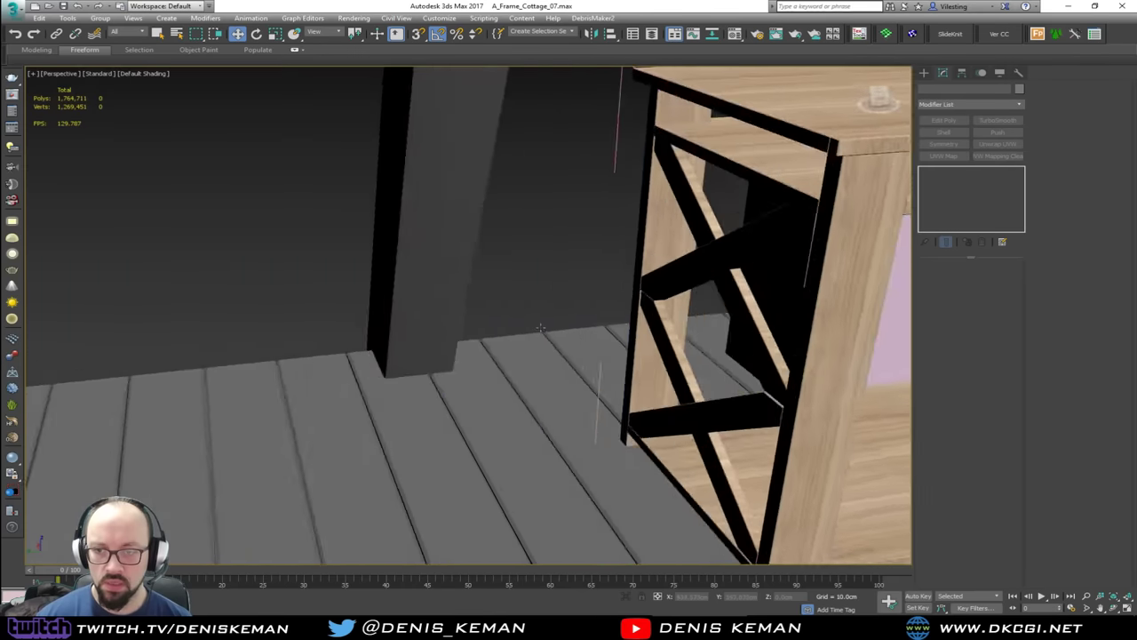
{"action": "scroll", "coordinate": [525, 325], "scroll_direction": "down", "scroll_amount": 8}
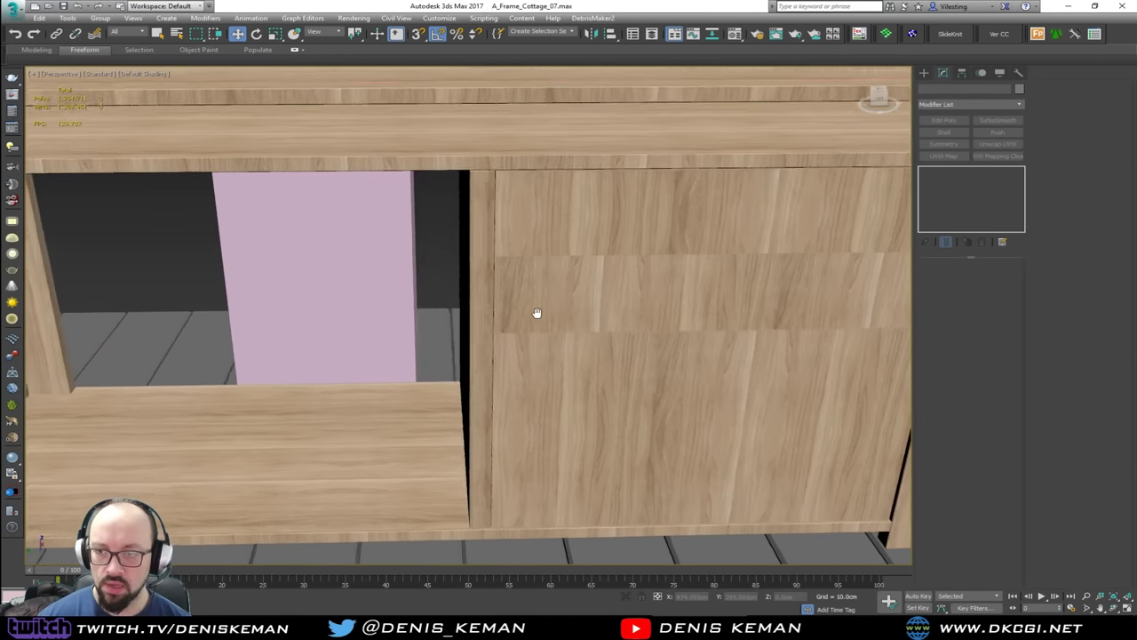
{"action": "left_click", "coordinate": [703, 312]}
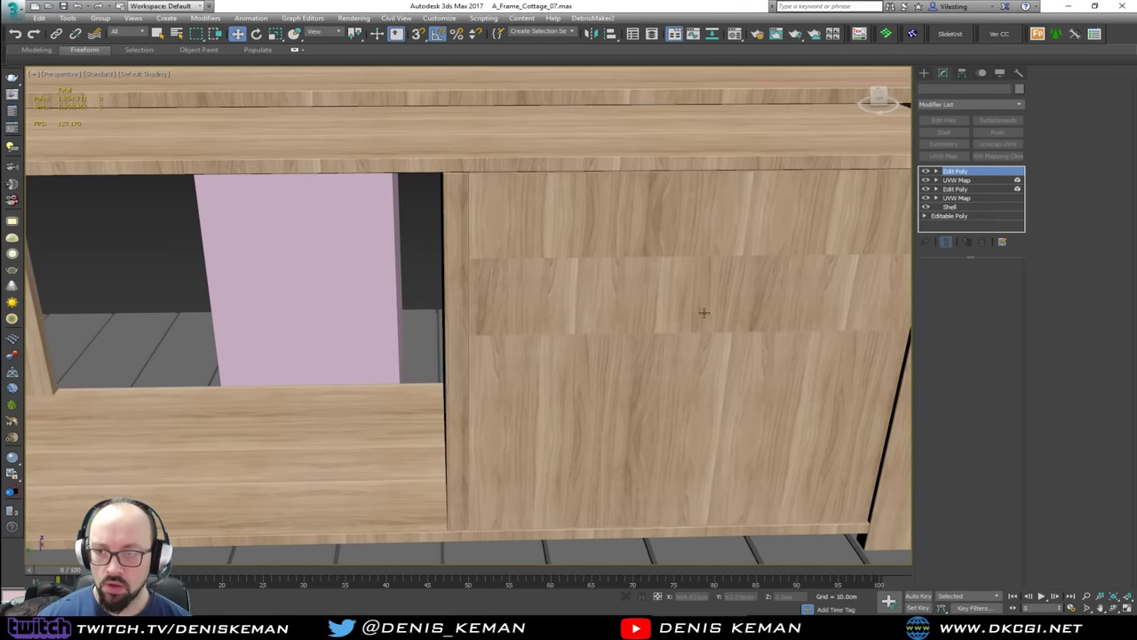
{"action": "key", "text": "z"}
{"action": "middle_click_drag", "start_coordinate": [712, 307], "coordinate": [630, 308], "text": "alt"}
{"action": "scroll", "coordinate": [581, 312], "scroll_direction": "up", "scroll_amount": 6}
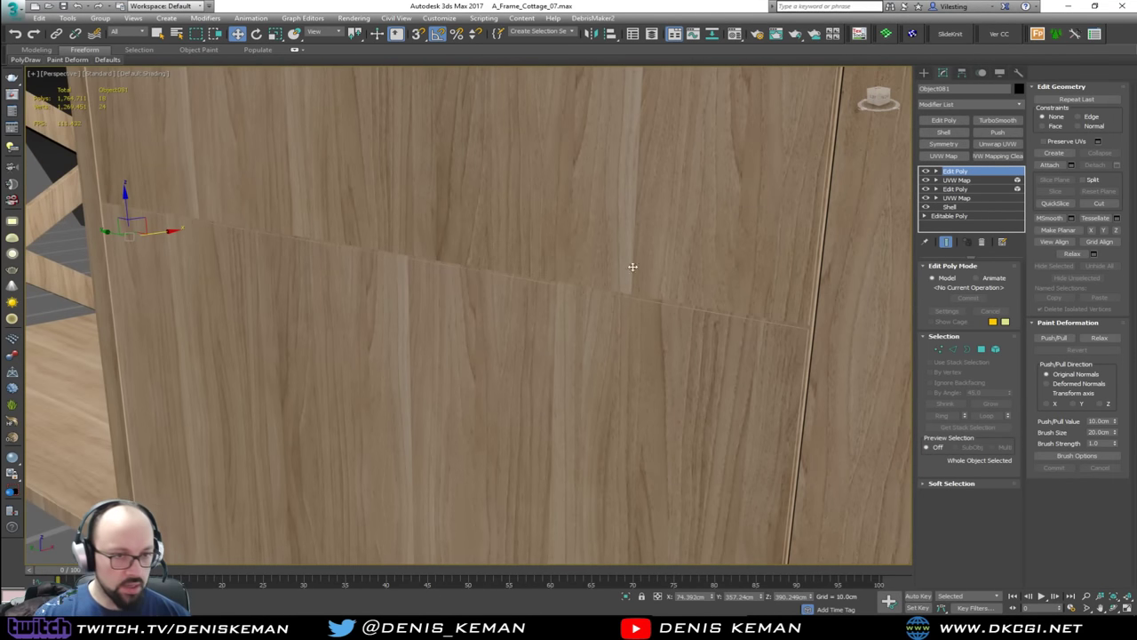
{"action": "scroll", "coordinate": [589, 319], "scroll_direction": "down", "scroll_amount": 5}
{"action": "middle_click_drag", "start_coordinate": [651, 321], "coordinate": [625, 313], "text": "alt"}
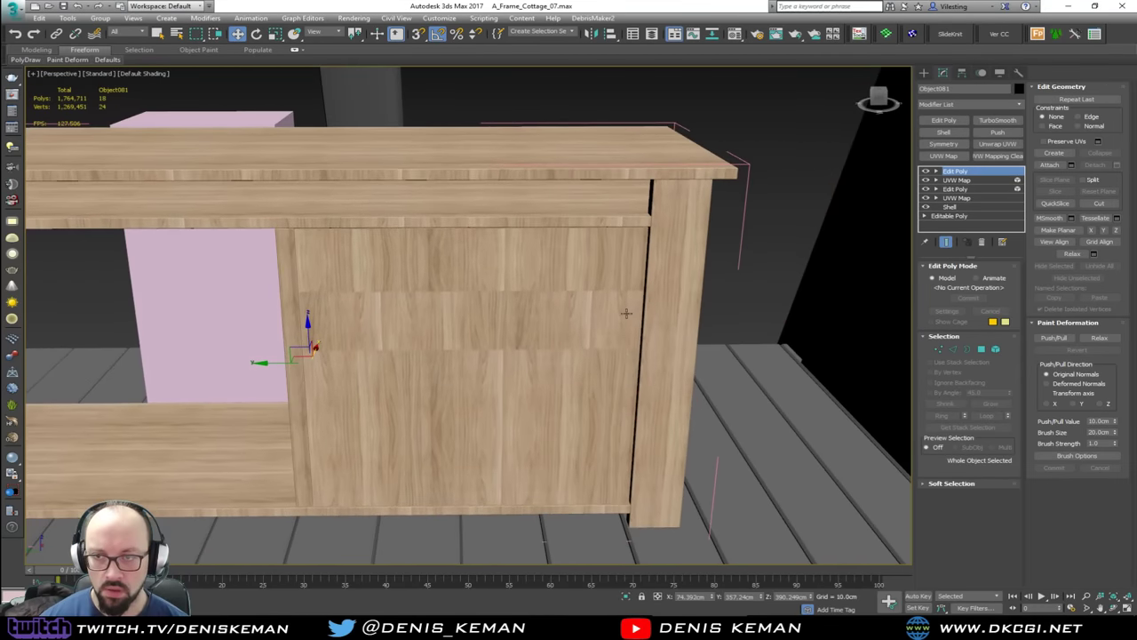
Step: Delete the pink box behind the cabinet
{"action": "middle_click_drag", "start_coordinate": [498, 233], "coordinate": [473, 306], "text": "alt"}
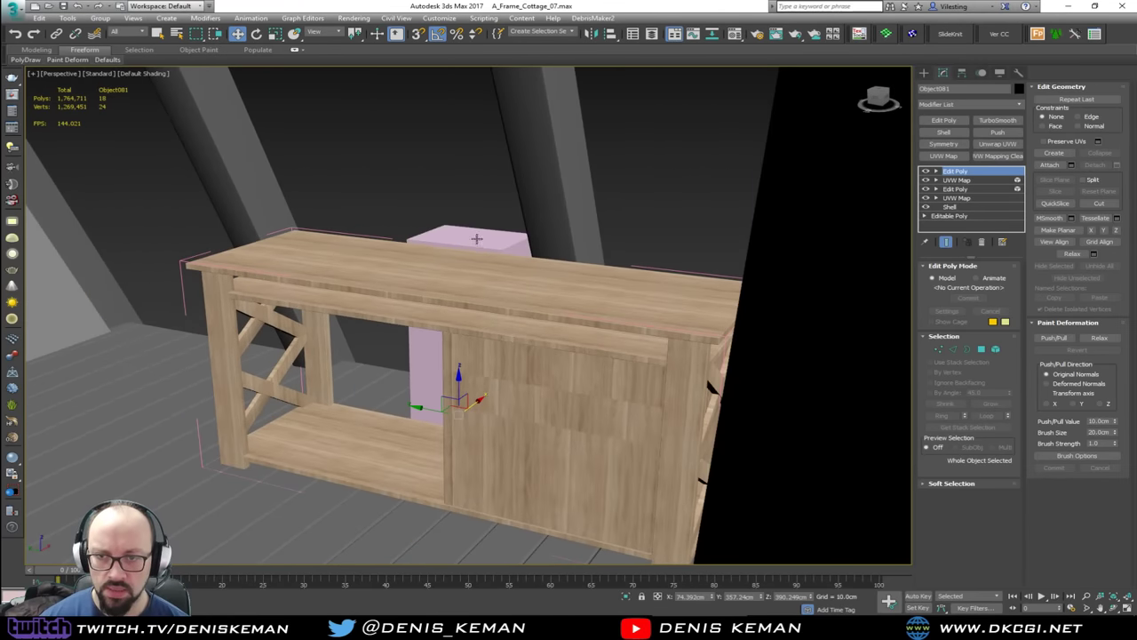
{"action": "key", "text": "Delete"}
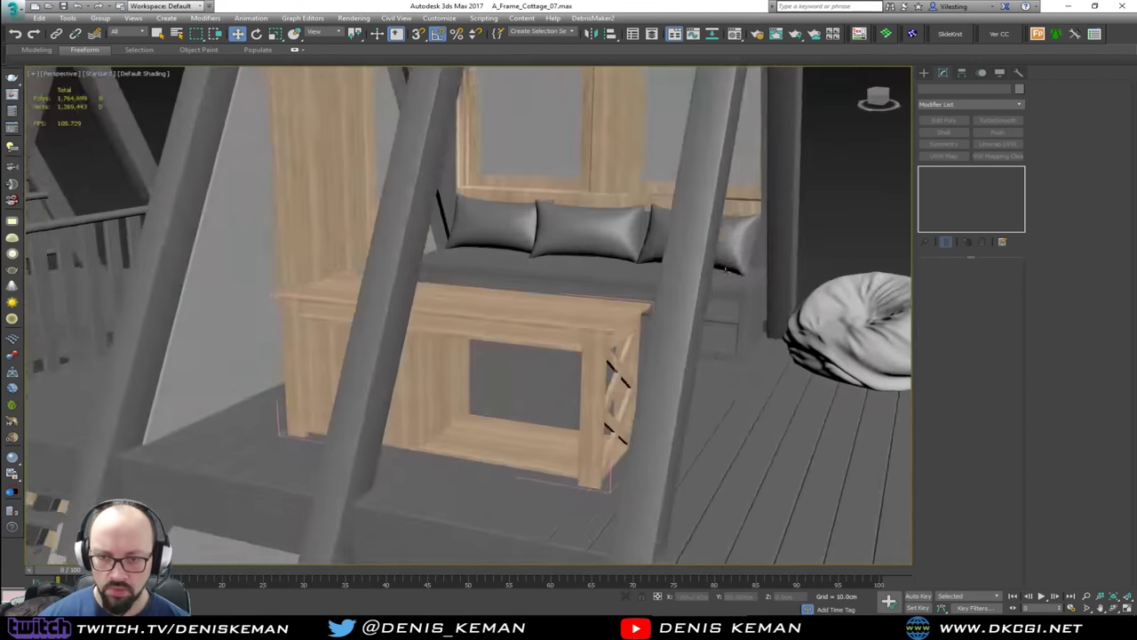
Step: Examine the cottage interior around the bar, the stools and the floor area between the bar and the sofa
{"action": "middle_click_drag", "start_coordinate": [726, 269], "coordinate": [570, 206], "text": "alt"}
{"action": "scroll", "coordinate": [533, 276], "scroll_direction": "down", "scroll_amount": 8}
{"action": "middle_click_drag", "start_coordinate": [570, 311], "coordinate": [639, 259], "text": "alt"}
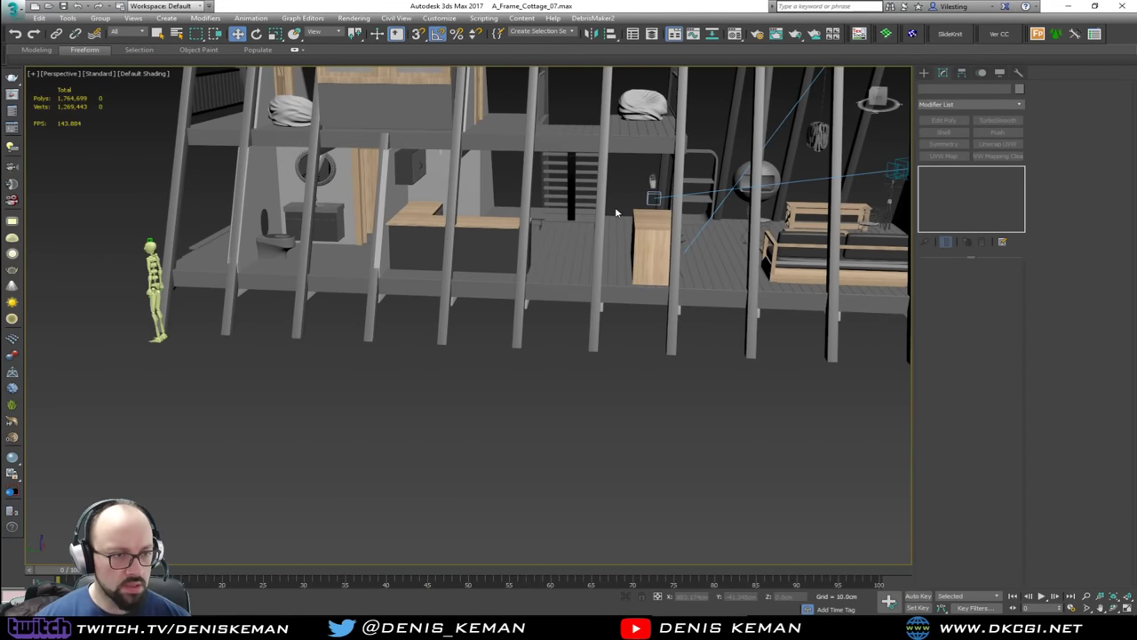
{"action": "scroll", "coordinate": [628, 219], "scroll_direction": "up", "scroll_amount": 4}
{"action": "middle_click_drag", "start_coordinate": [628, 220], "coordinate": [454, 256], "text": "alt"}
{"action": "scroll", "coordinate": [468, 330], "scroll_direction": "up", "scroll_amount": 4}
{"action": "middle_click_drag", "start_coordinate": [476, 334], "coordinate": [454, 320], "text": "alt"}
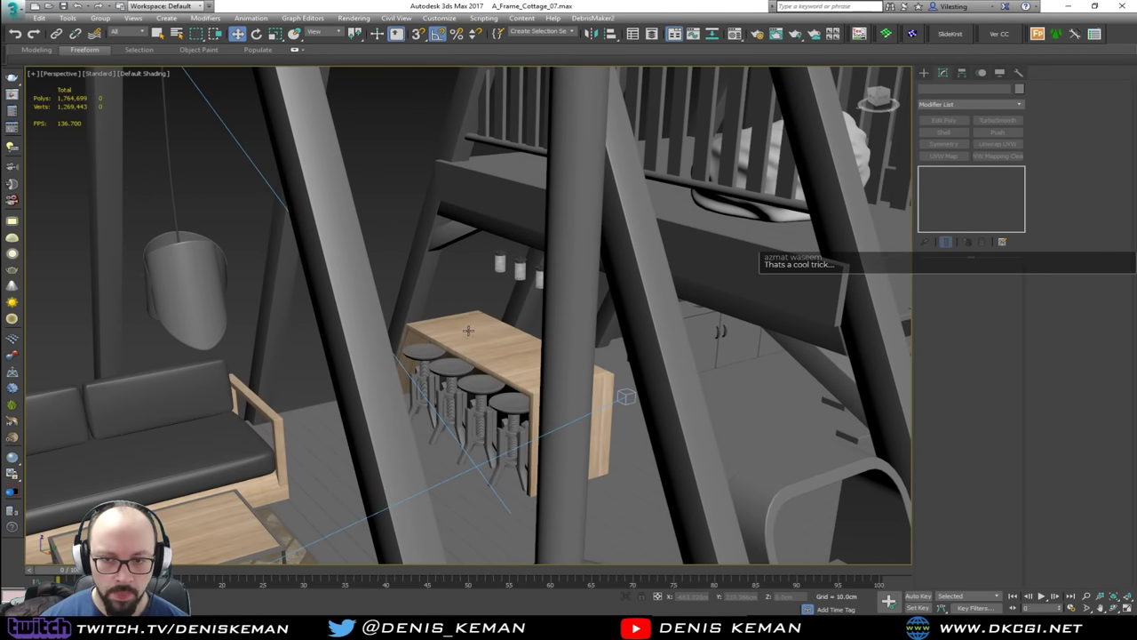
{"action": "scroll", "coordinate": [437, 348], "scroll_direction": "up", "scroll_amount": 5}
{"action": "middle_click_drag", "start_coordinate": [438, 344], "coordinate": [426, 330]}
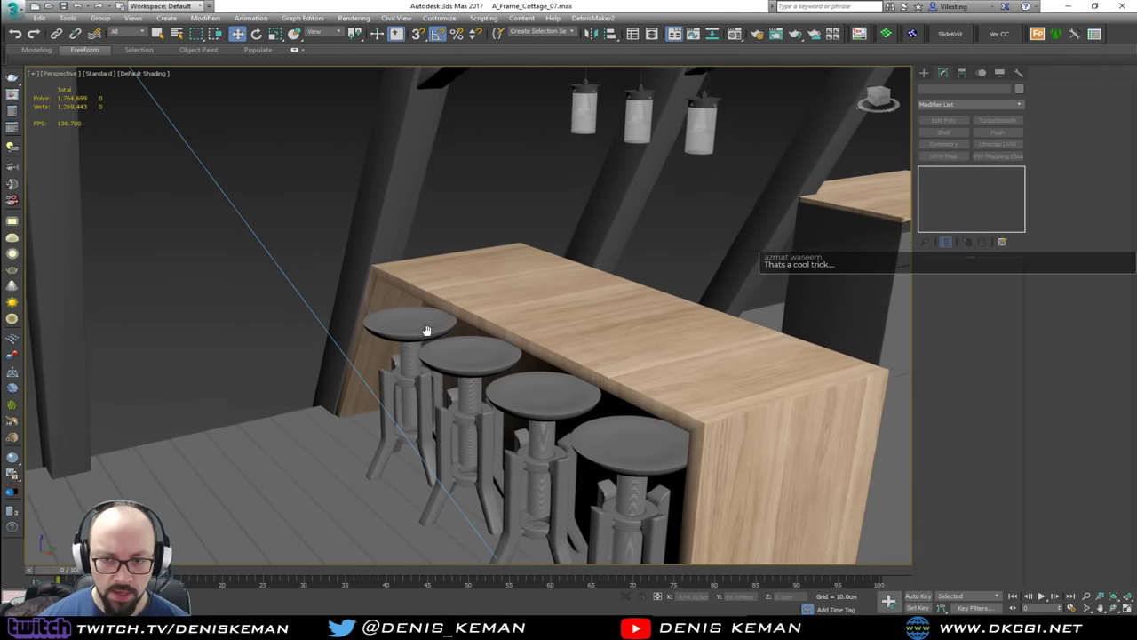
{"action": "scroll", "coordinate": [612, 362], "scroll_direction": "down", "scroll_amount": 5}
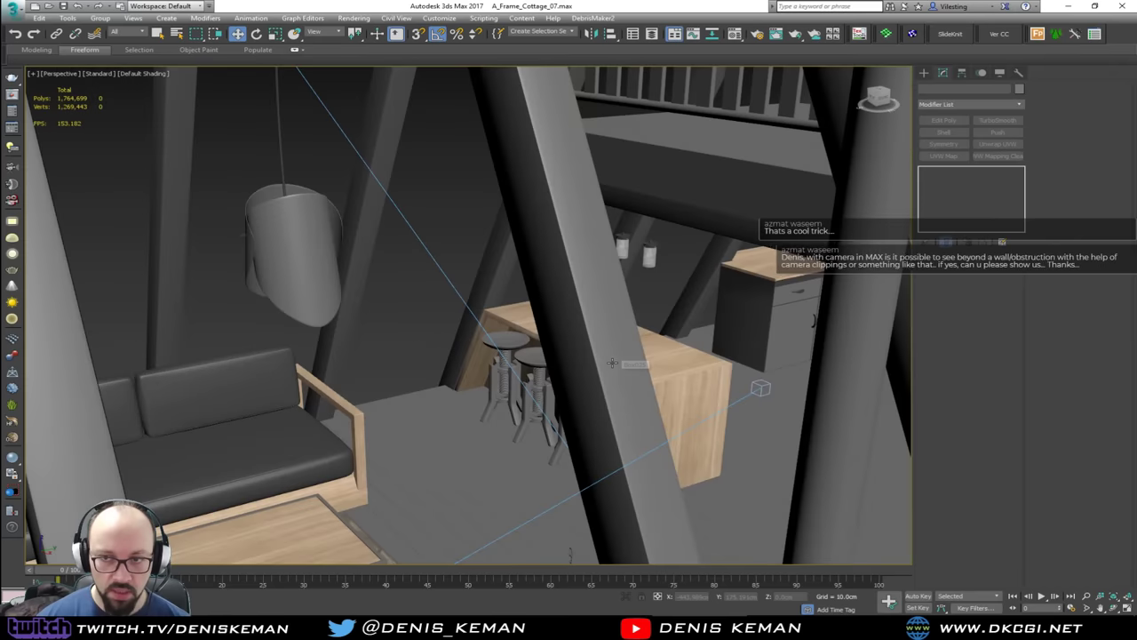
{"action": "middle_click_drag", "start_coordinate": [612, 363], "coordinate": [557, 320], "text": "alt"}
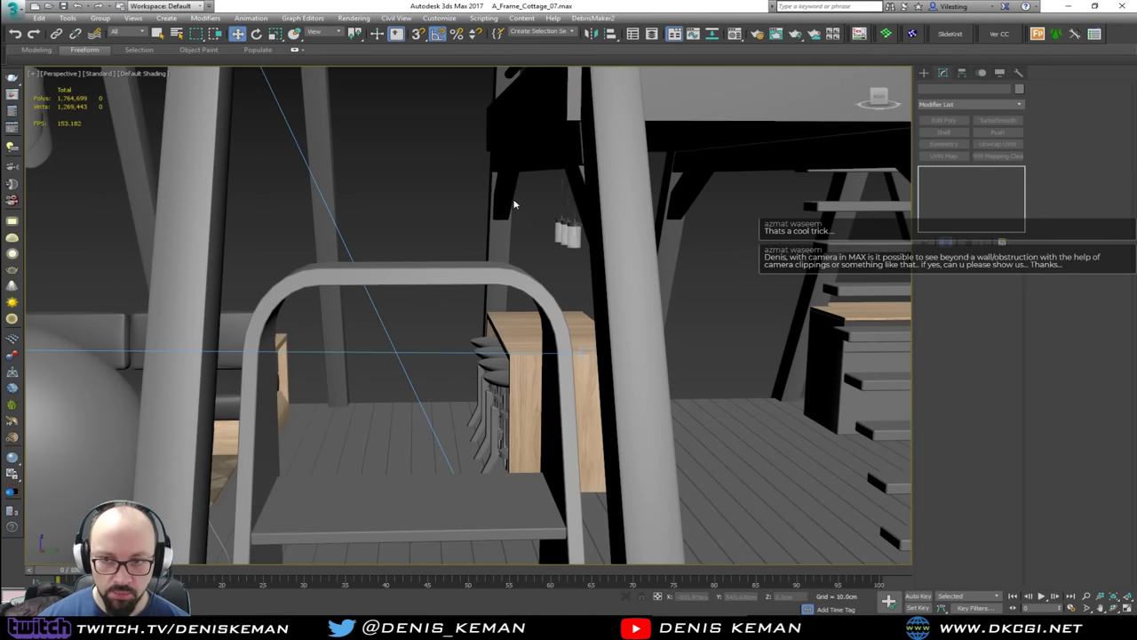
{"action": "key", "text": "s"}
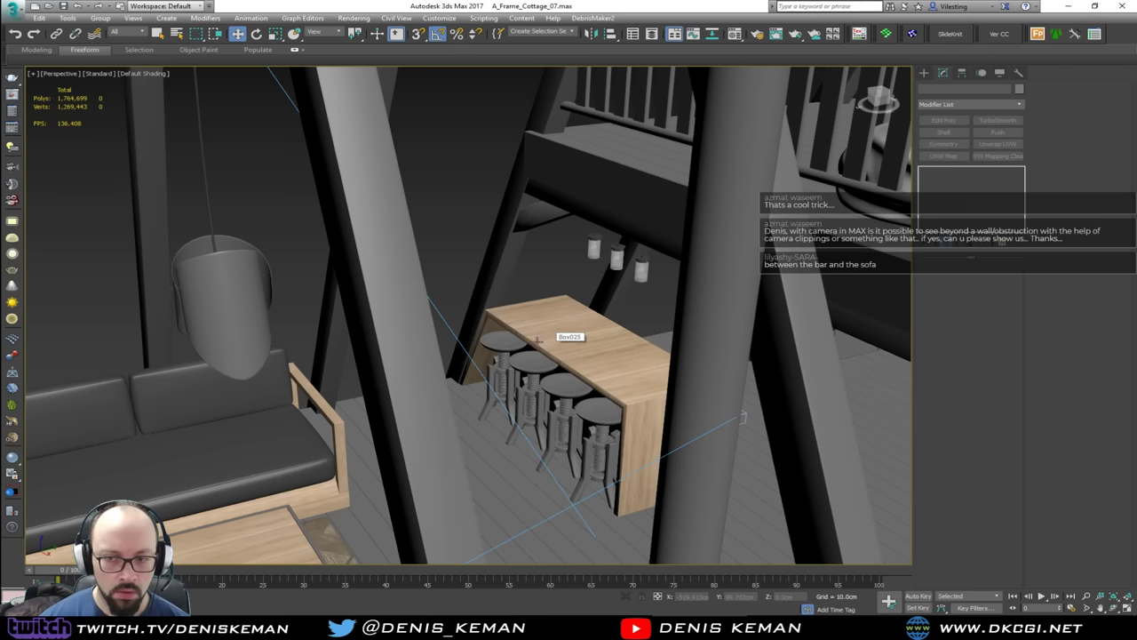
{"action": "middle_click_drag", "start_coordinate": [414, 432], "coordinate": [465, 377]}
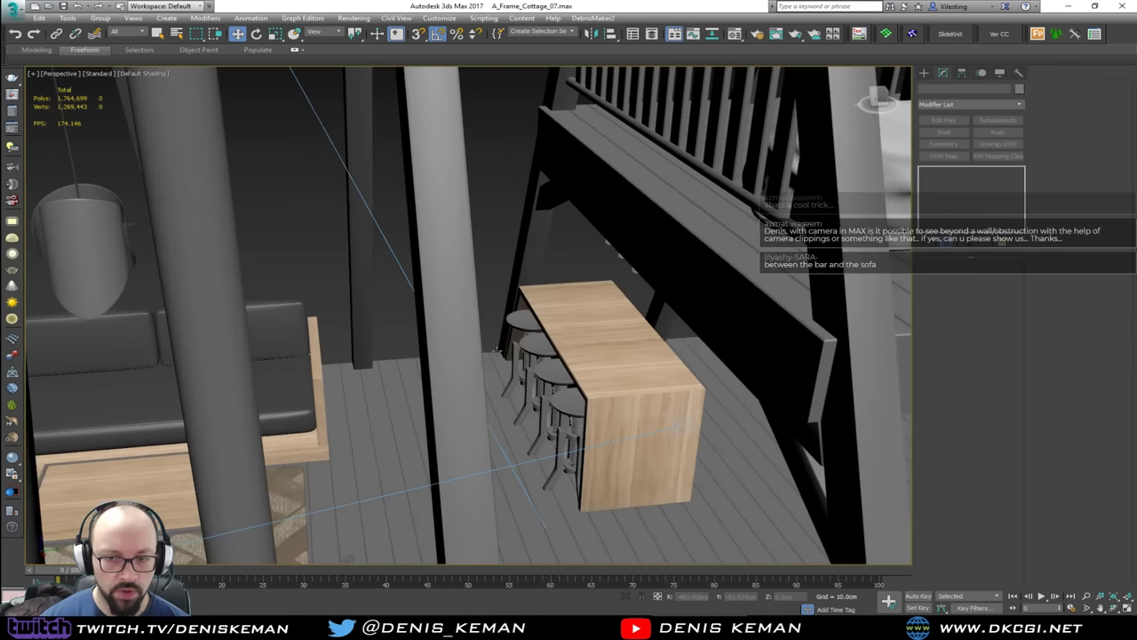
{"action": "middle_click_drag", "start_coordinate": [355, 391], "coordinate": [382, 359]}
Step: Isolate the sofa's wooden base, the plank floor and the row of slanted beams from the rest of the scene
{"action": "left_click", "coordinate": [360, 356]}
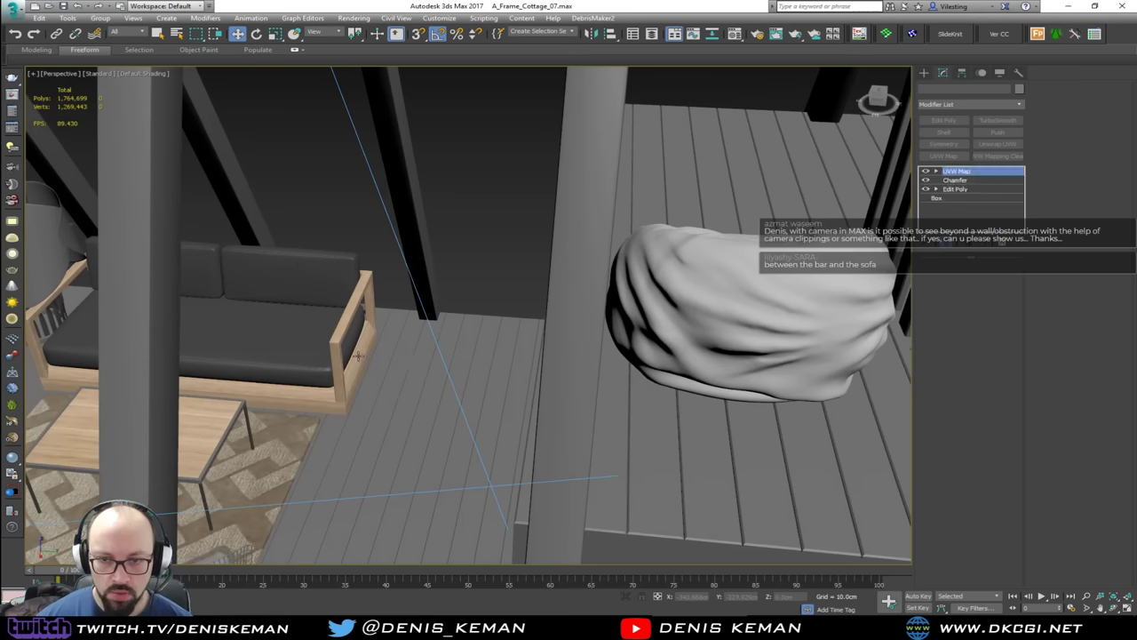
{"action": "left_click", "coordinate": [395, 369], "text": "ctrl"}
{"action": "left_click", "coordinate": [432, 290], "text": "ctrl"}
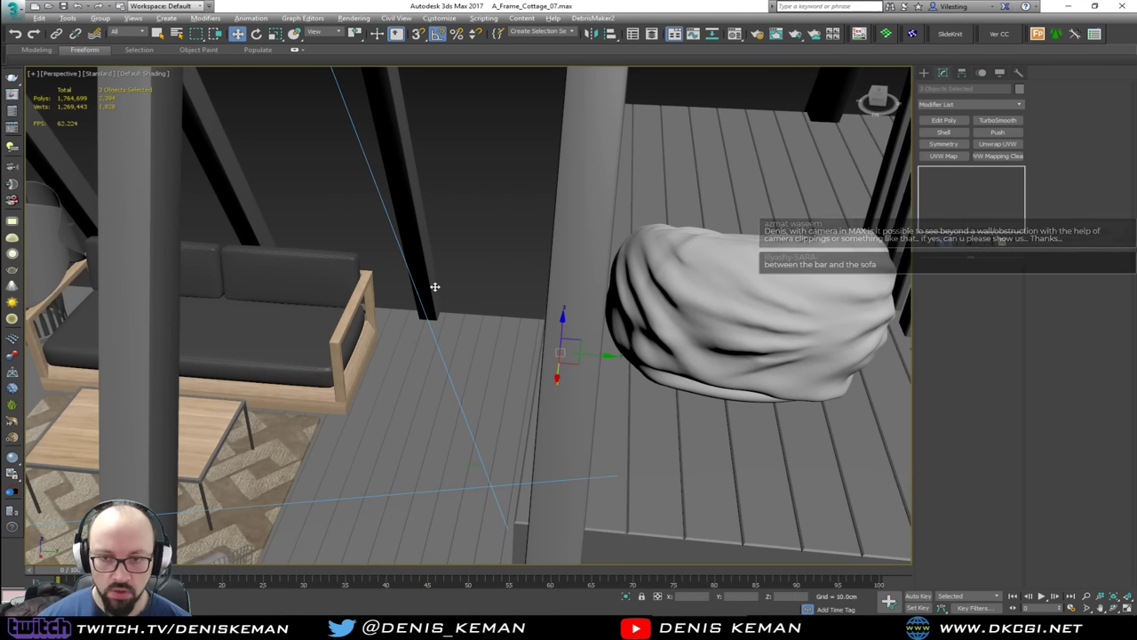
{"action": "key", "text": "alt+q"}
{"action": "left_click", "coordinate": [416, 294]}
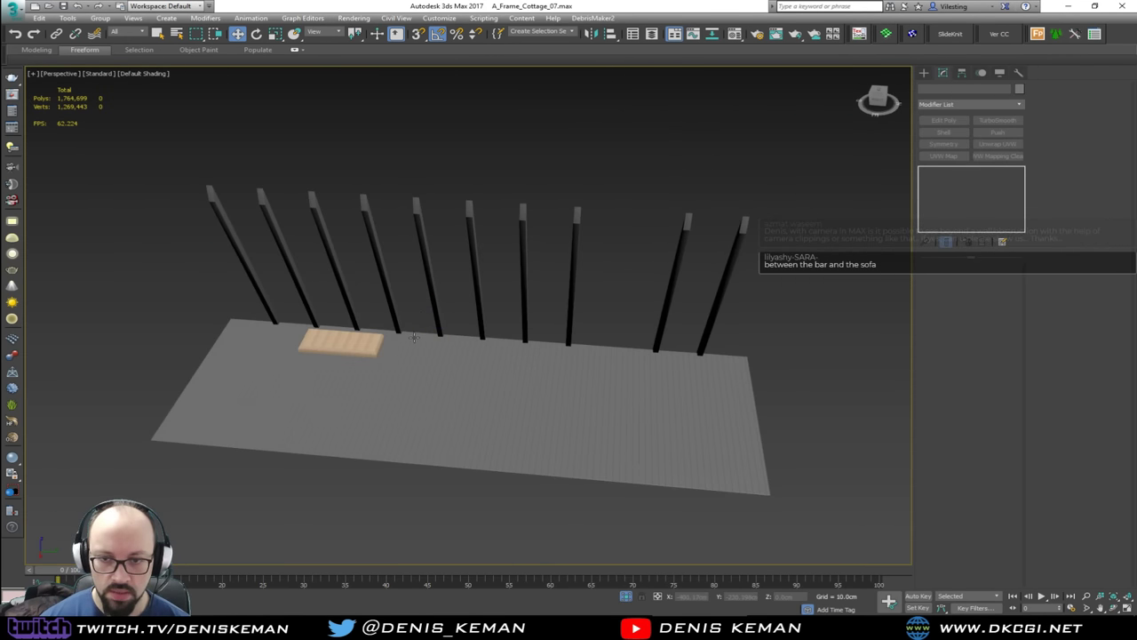
{"action": "middle_click_drag", "start_coordinate": [414, 331], "coordinate": [435, 362], "text": "alt"}
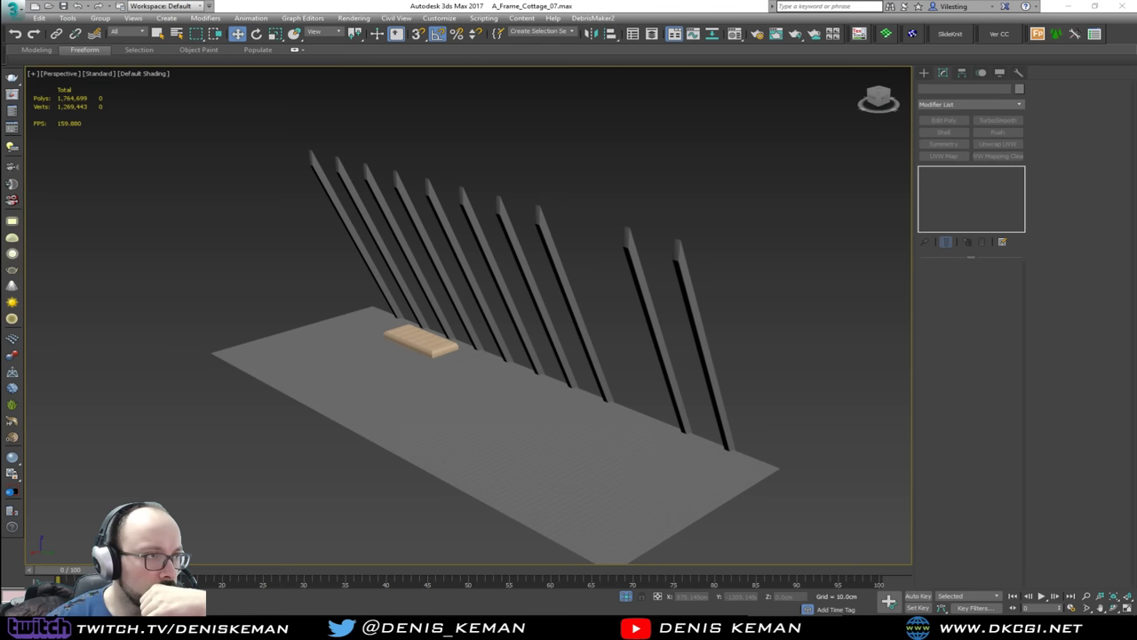
Step: View the reference image of the slatted wooden partition in Discord and return to 3ds Max
{"action": "left_click_drag", "start_coordinate": [0, 75], "coordinate": [415, 86]}
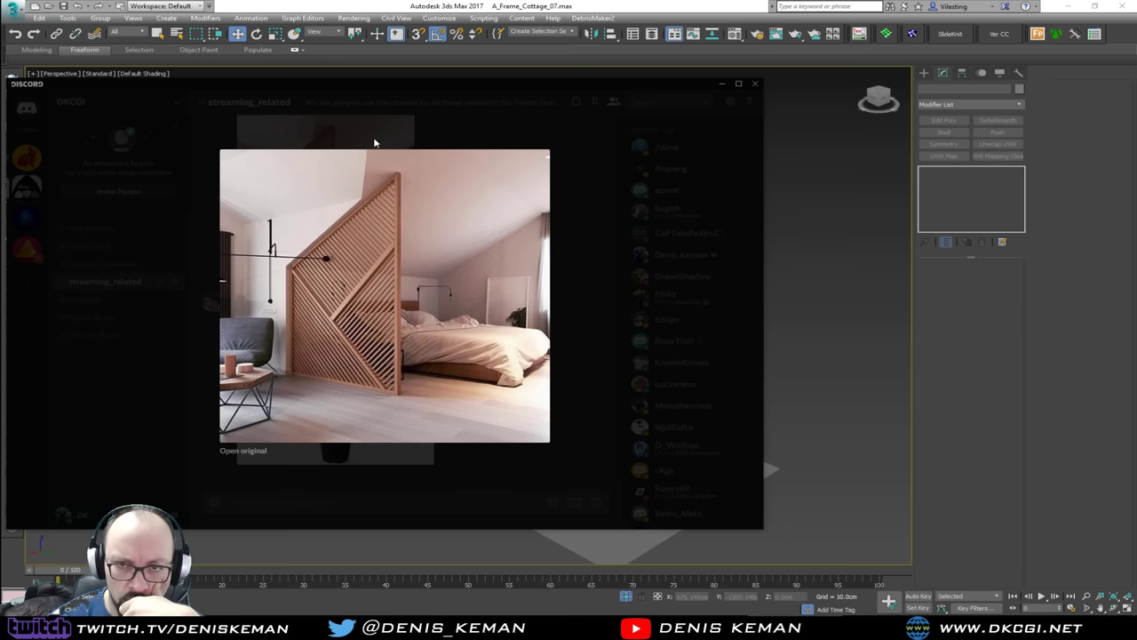
{"action": "left_click", "coordinate": [444, 74]}
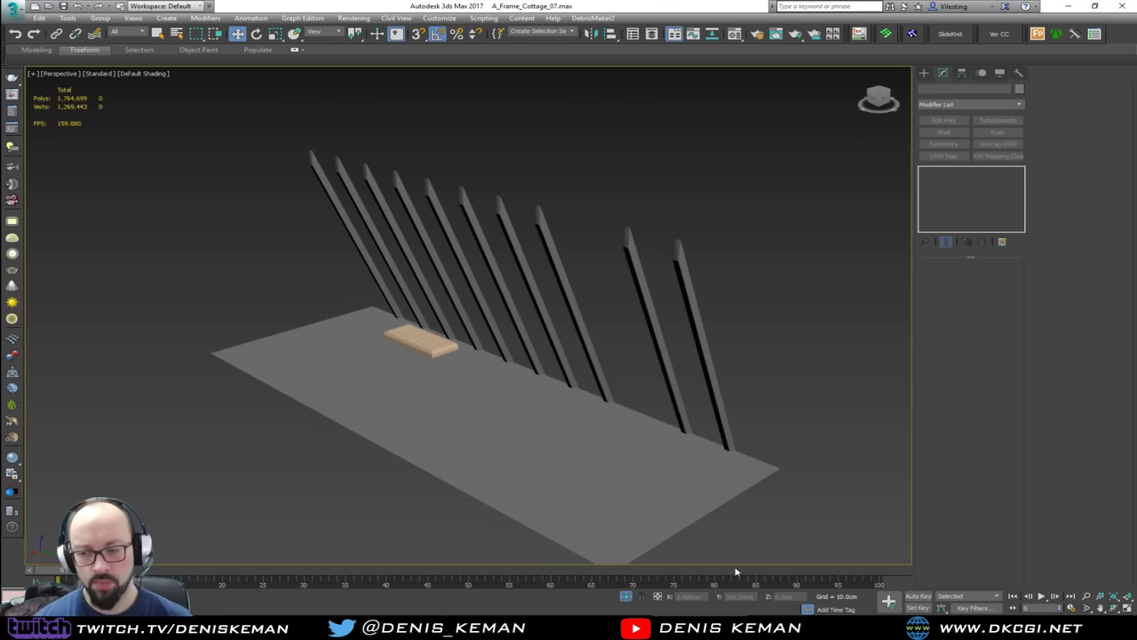
{"action": "key", "text": "alt+Tab"}
{"action": "key", "text": "alt+Tab"}
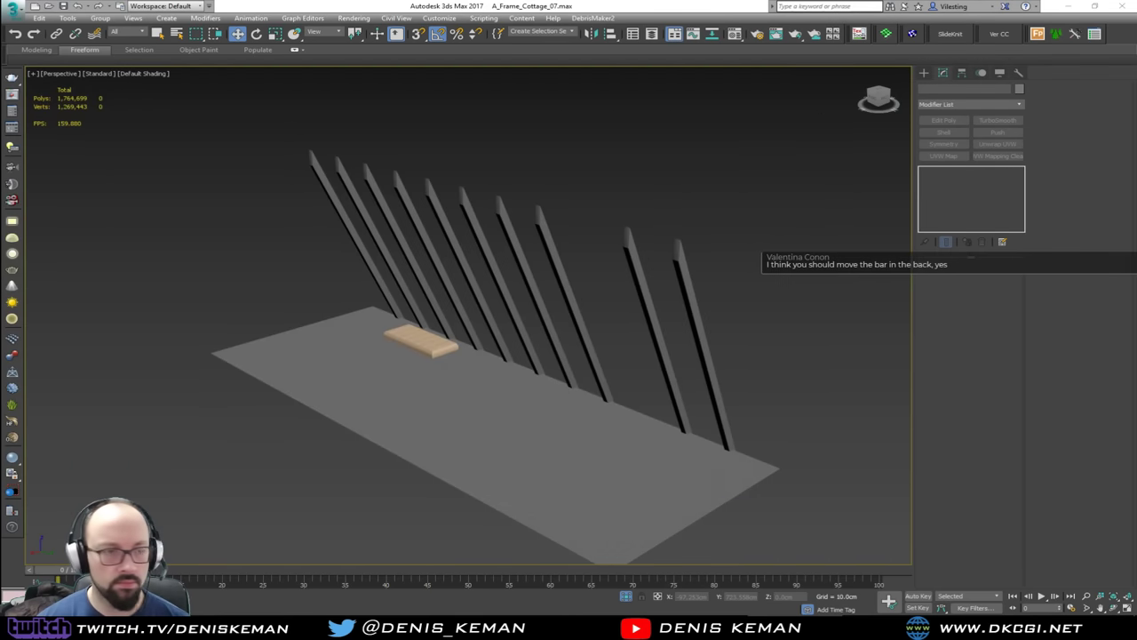
Step: Create a tall box with AutoGrid on the floor beside the sofa base, about 12.7 cm thick and 234 cm wide, starting at the beam
{"action": "middle_click_drag", "start_coordinate": [383, 358], "coordinate": [514, 375], "text": "alt"}
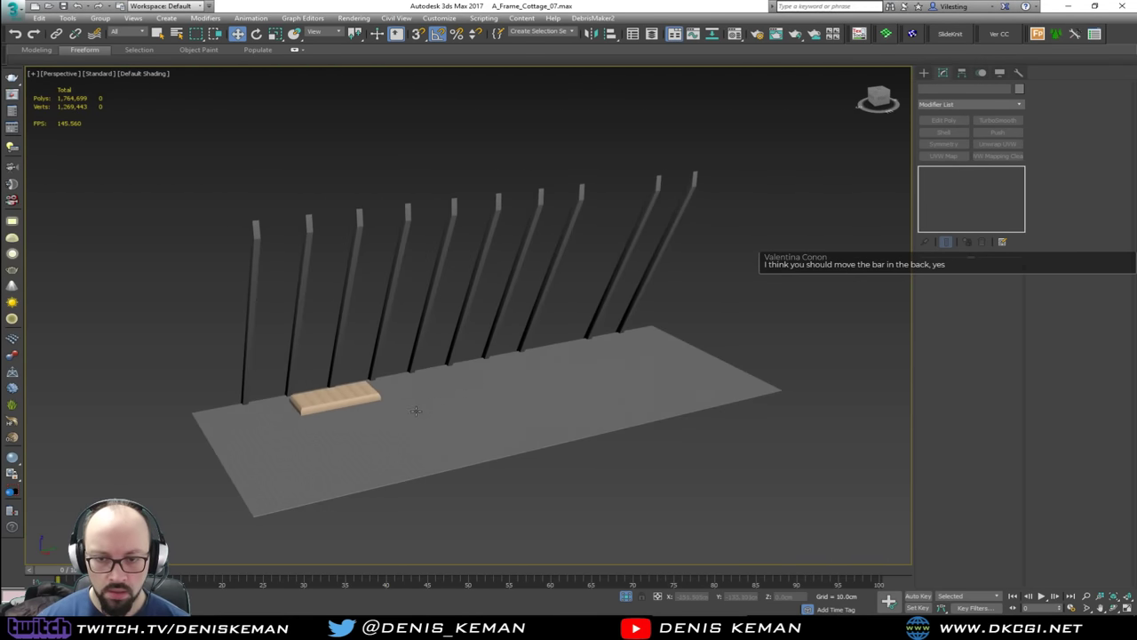
{"action": "scroll", "coordinate": [411, 407], "scroll_direction": "up", "scroll_amount": 5}
{"action": "middle_click_drag", "start_coordinate": [388, 396], "coordinate": [279, 392], "text": "alt"}
{"action": "middle_click_drag", "start_coordinate": [442, 403], "coordinate": [753, 277]}
{"action": "left_click", "coordinate": [926, 75]}
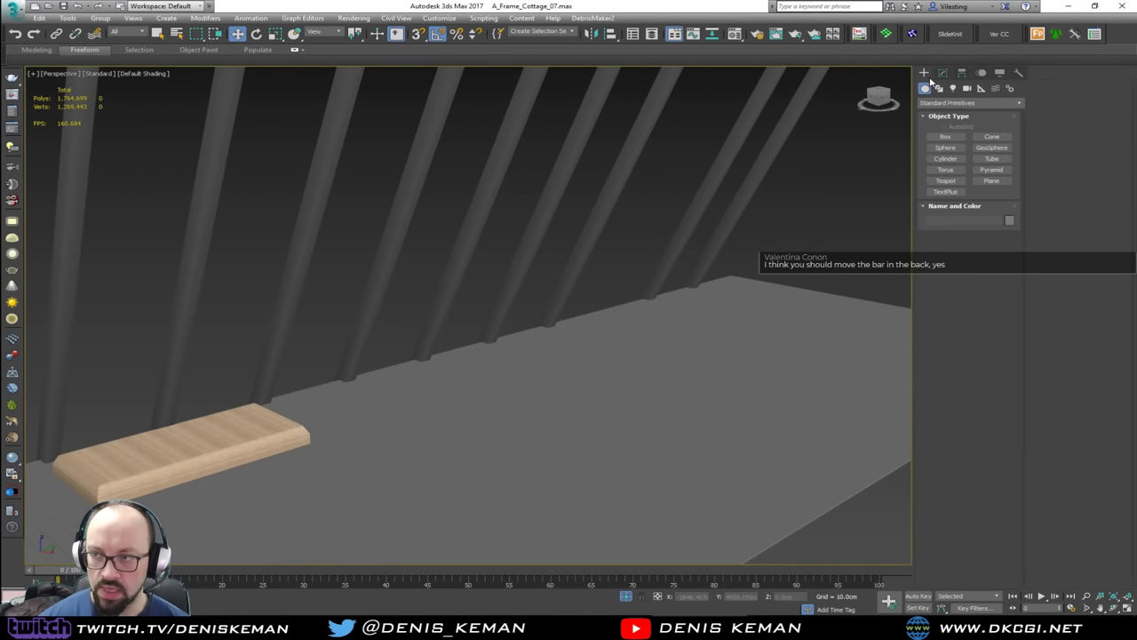
{"action": "left_click", "coordinate": [945, 136]}
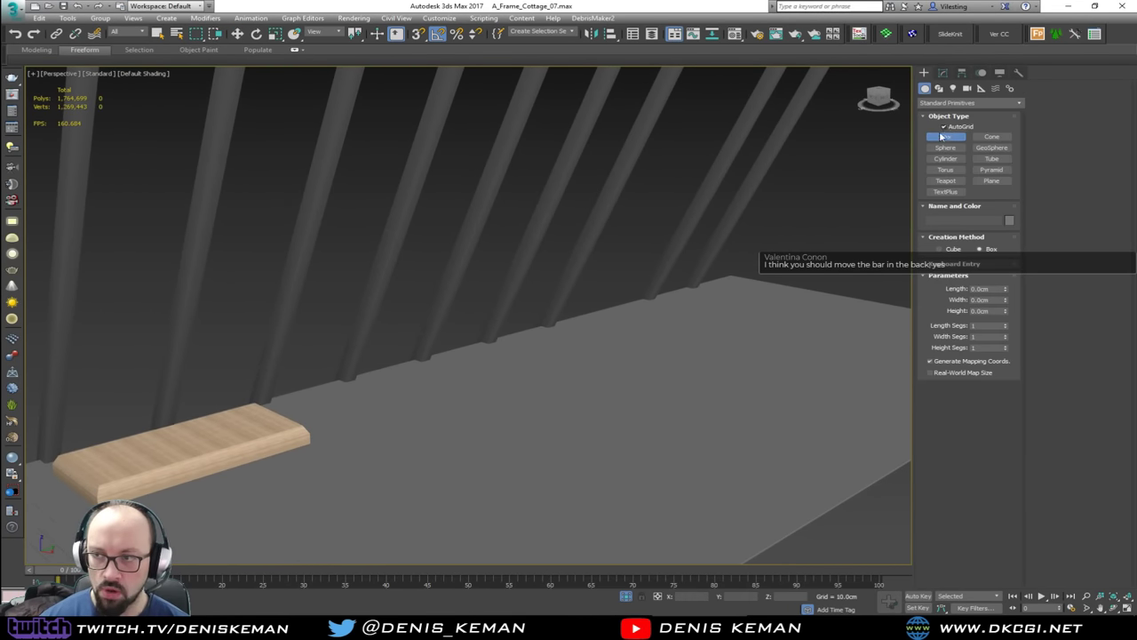
{"action": "middle_click_drag", "start_coordinate": [595, 304], "coordinate": [548, 332], "text": "alt"}
{"action": "left_click_drag", "start_coordinate": [343, 330], "coordinate": [386, 435]}
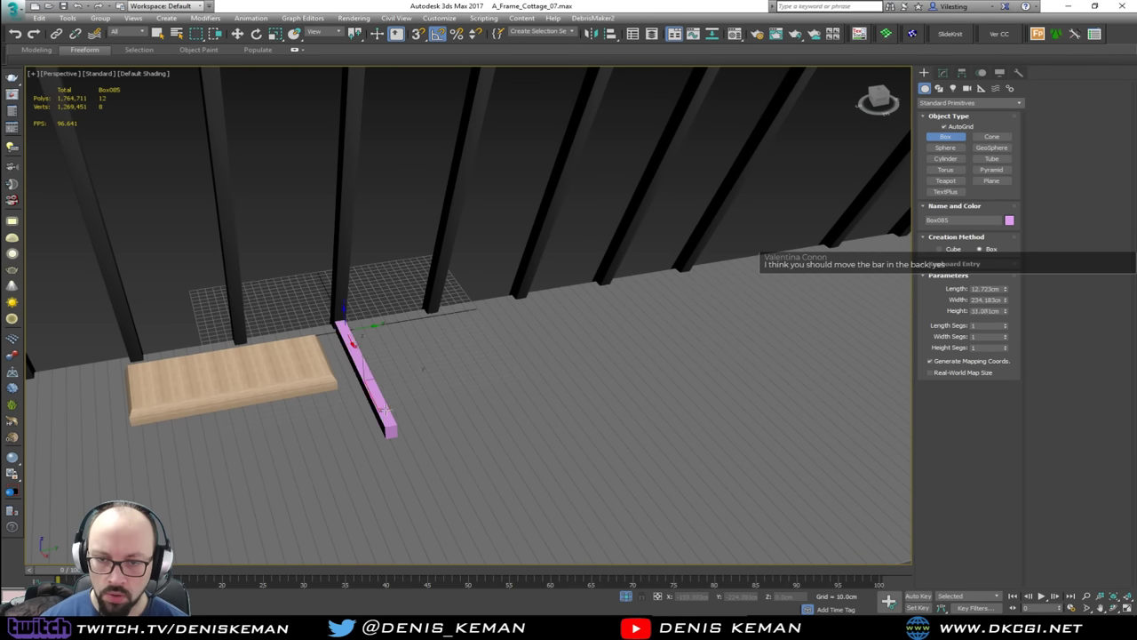
{"action": "left_click", "coordinate": [394, 232]}
{"action": "key", "text": "w"}
Step: Examine the new box's placement against the slanted beam and the sofa base from both sides
{"action": "middle_click_drag", "start_coordinate": [366, 329], "coordinate": [416, 342], "text": "alt"}
{"action": "middle_click_drag", "start_coordinate": [429, 429], "coordinate": [388, 448], "text": "alt"}
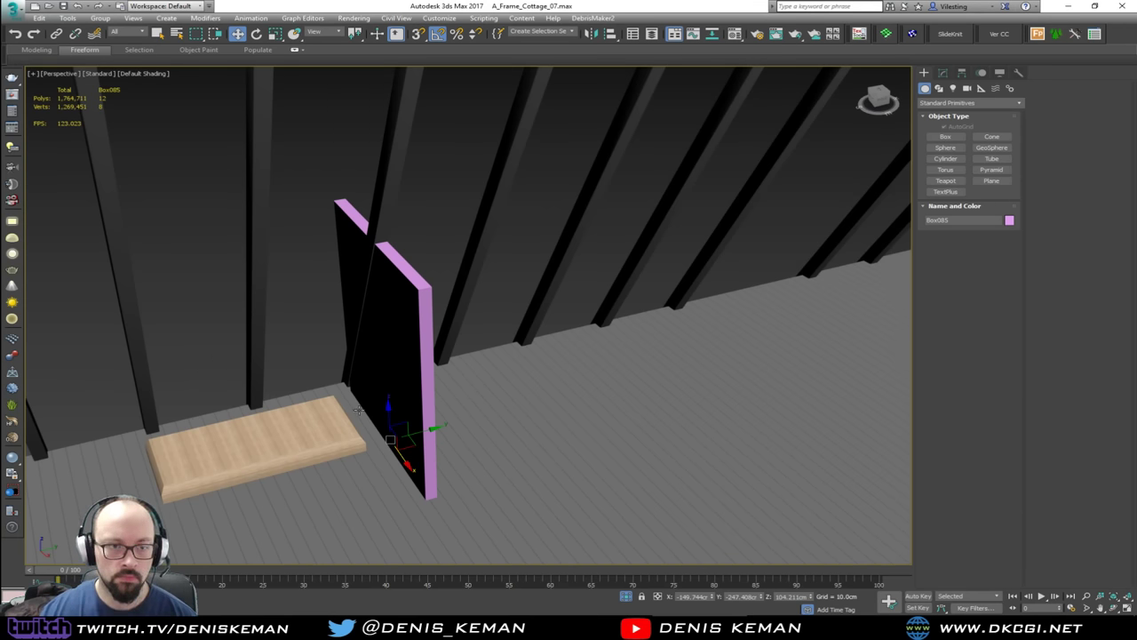
{"action": "scroll", "coordinate": [373, 413], "scroll_direction": "up", "scroll_amount": 2}
{"action": "scroll", "coordinate": [439, 399], "scroll_direction": "up", "scroll_amount": 2}
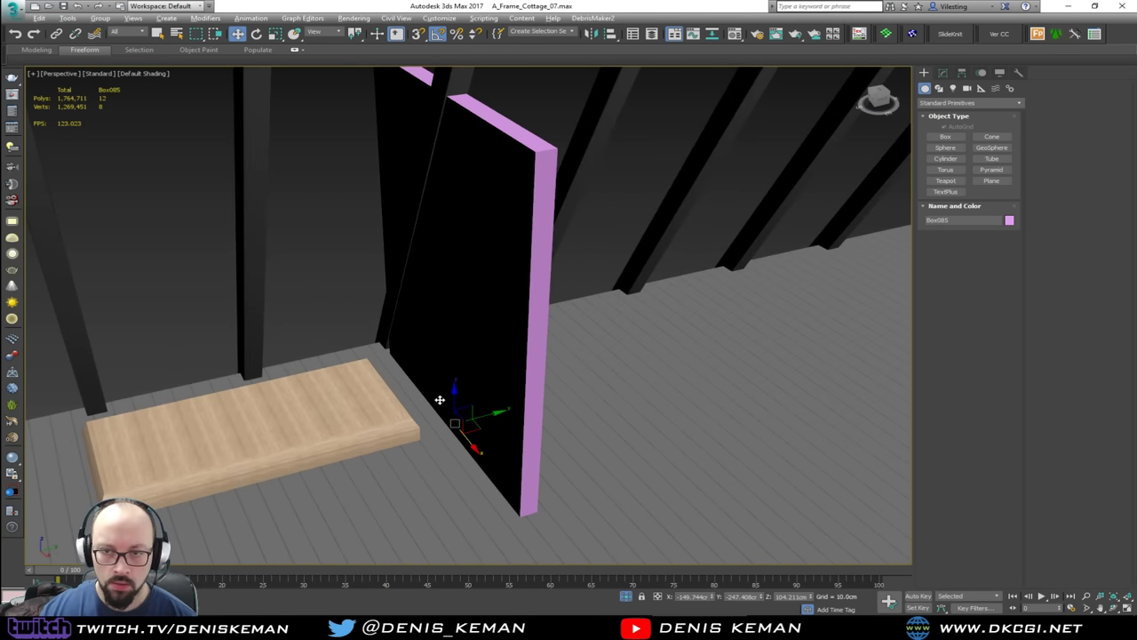
{"action": "middle_click_drag", "start_coordinate": [438, 400], "coordinate": [489, 397], "text": "alt"}
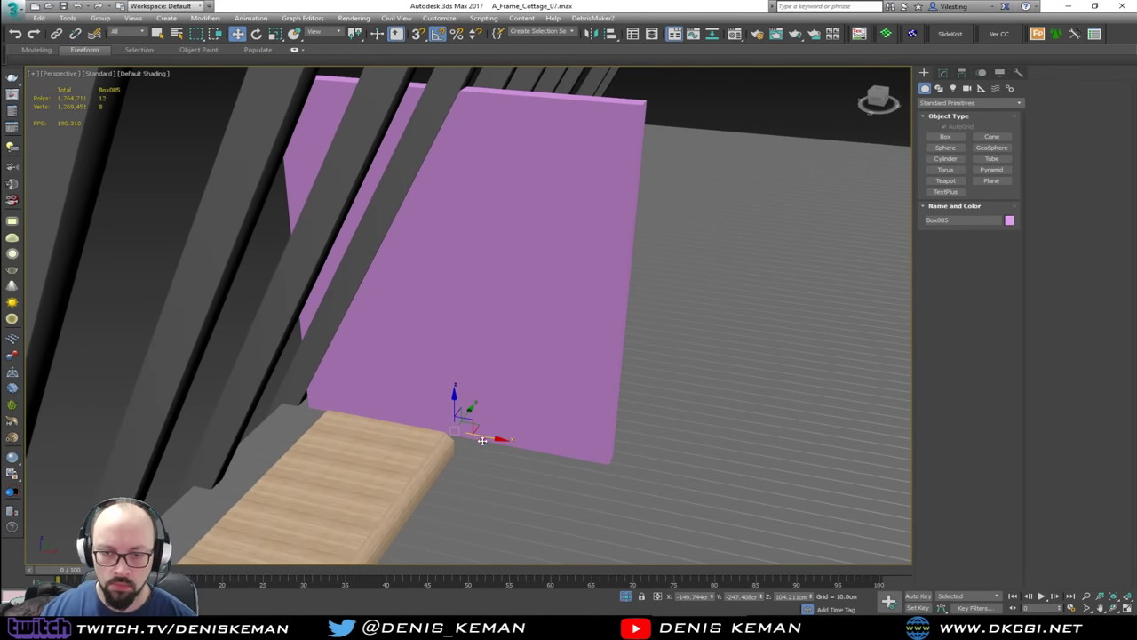
Step: End the isolation and hide the Beam_002 row of slanted beams on the open side of the cottage
{"action": "middle_click_drag", "start_coordinate": [486, 437], "coordinate": [435, 353], "text": "alt"}
{"action": "right_click", "coordinate": [558, 293]}
{"action": "left_click", "coordinate": [583, 211]}
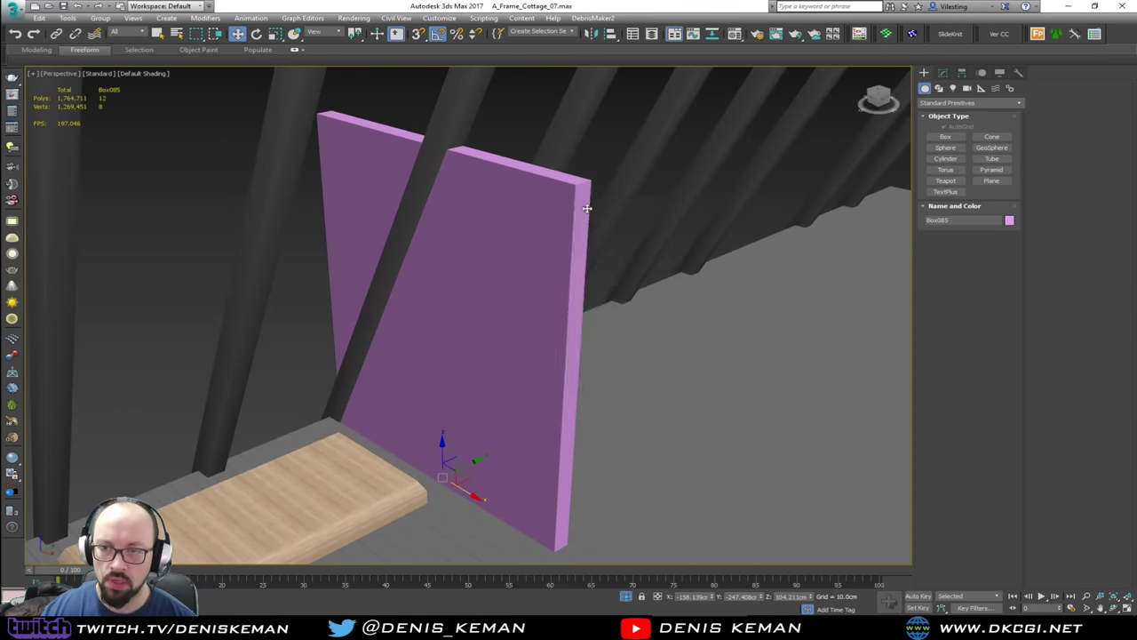
{"action": "middle_click_drag", "start_coordinate": [531, 319], "coordinate": [504, 357], "text": "alt"}
{"action": "scroll", "coordinate": [504, 357], "scroll_direction": "down", "scroll_amount": 8}
{"action": "left_click", "coordinate": [607, 440]}
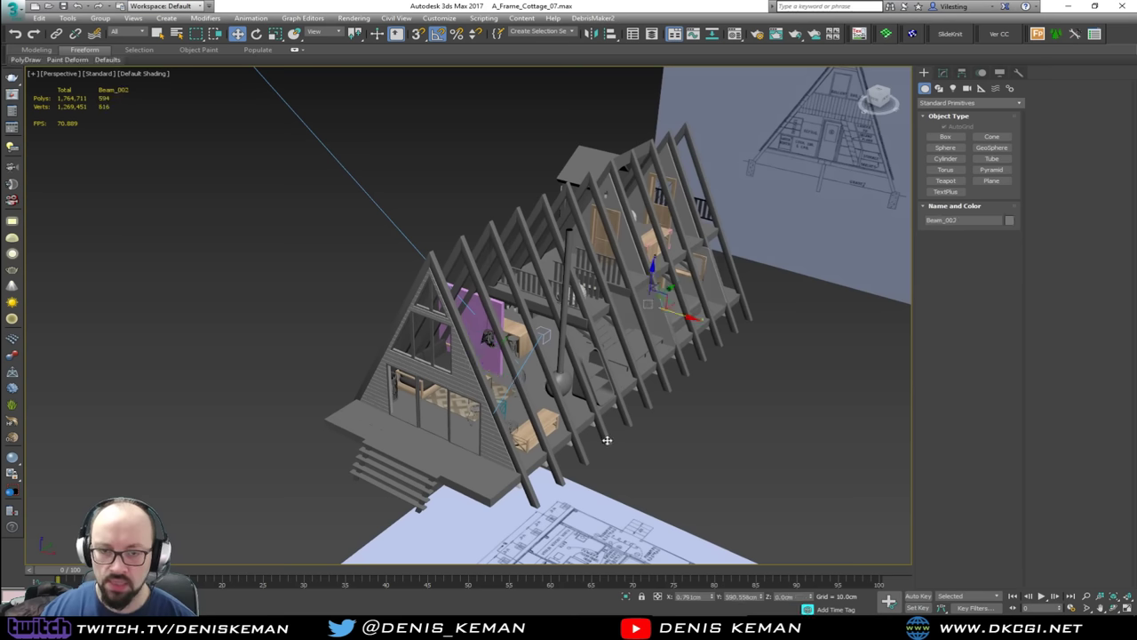
{"action": "left_click", "coordinate": [656, 35]}
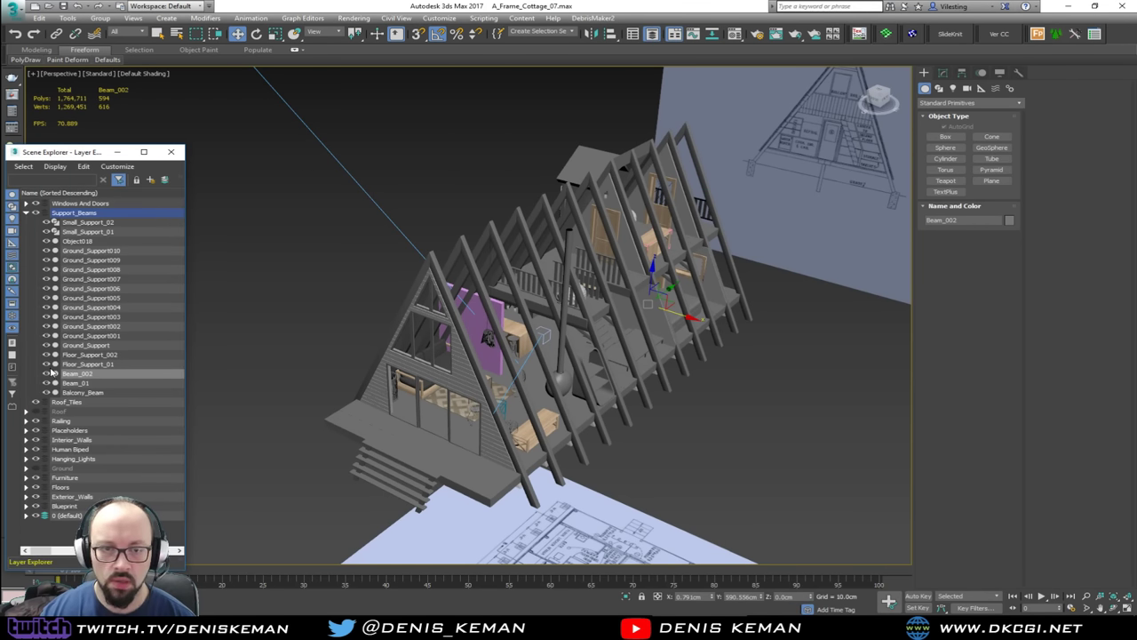
{"action": "left_click", "coordinate": [47, 373]}
{"action": "left_click", "coordinate": [751, 523]}
Step: Add an Edit Poly modifier to the partition box beside the sofa
{"action": "scroll", "coordinate": [548, 357], "scroll_direction": "up", "scroll_amount": 6}
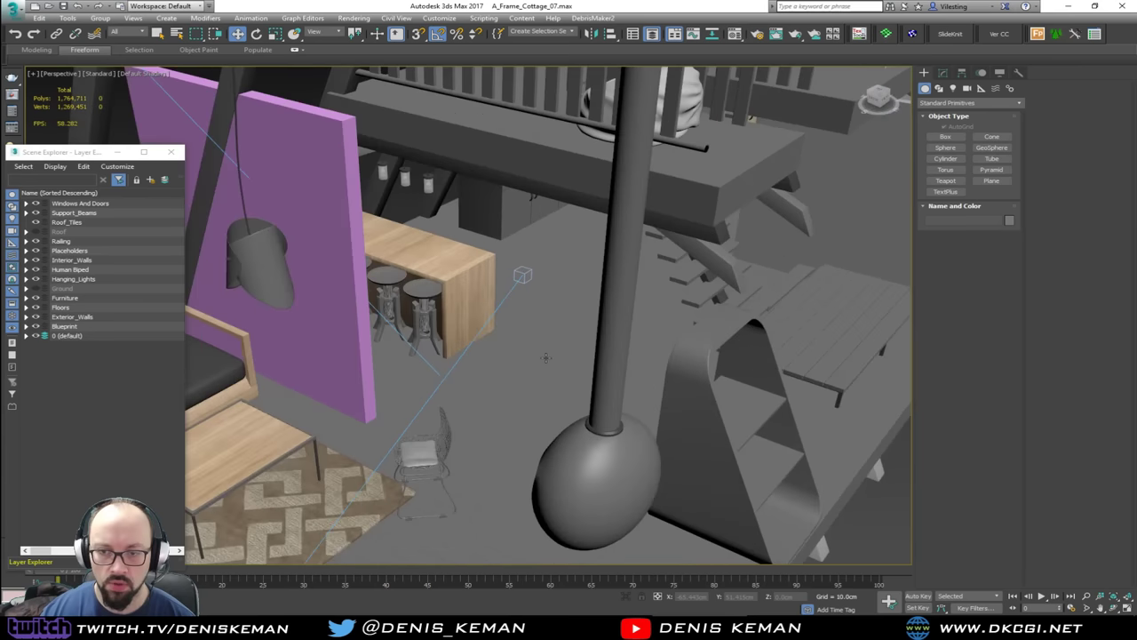
{"action": "middle_click_drag", "start_coordinate": [477, 332], "coordinate": [459, 311], "text": "alt"}
{"action": "middle_click_drag", "start_coordinate": [390, 214], "coordinate": [493, 322]}
{"action": "left_click", "coordinate": [458, 335]}
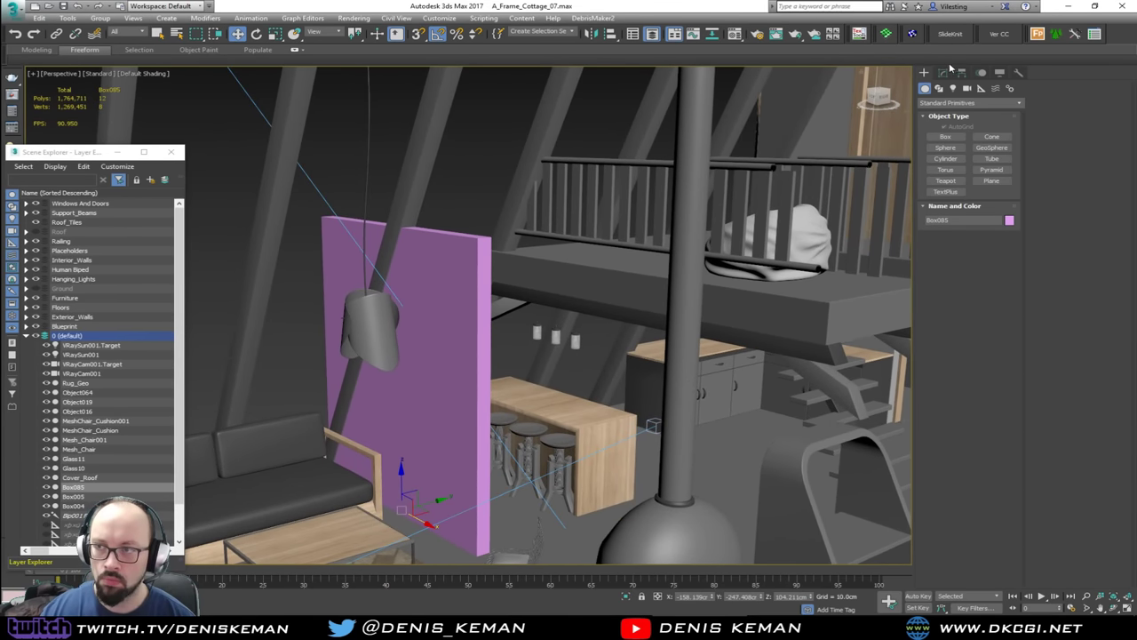
{"action": "left_click", "coordinate": [944, 73]}
{"action": "left_click", "coordinate": [943, 120]}
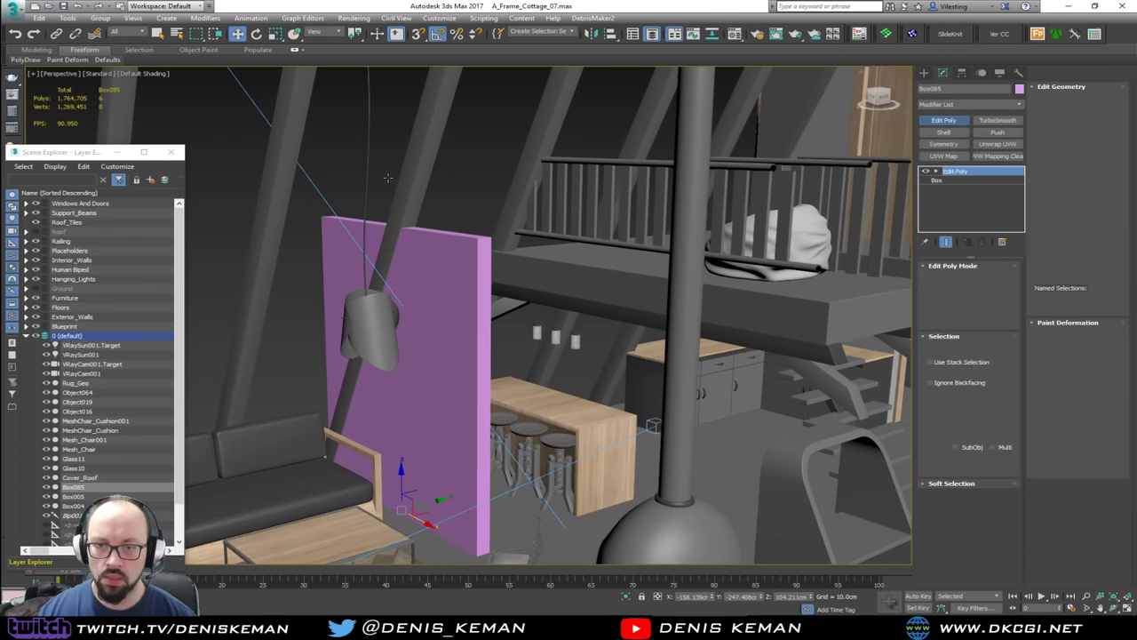
Step: Isolate the partition box together with the Beam_01 row of slanted beams and reselect only the box
{"action": "left_click_drag", "start_coordinate": [397, 197], "coordinate": [393, 269]}
{"action": "mouse_move", "coordinate": [400, 273]}
{"action": "middle_mouse_down", "text": "alt"}
{"action": "mouse_move", "coordinate": [405, 259]}
{"action": "mouse_move", "coordinate": [413, 267]}
{"action": "middle_mouse_up", "text": "alt"}
{"action": "middle_click_drag", "start_coordinate": [410, 268], "coordinate": [420, 290], "text": "alt"}
{"action": "left_click", "coordinate": [938, 350]}
{"action": "left_click", "coordinate": [392, 256], "text": "ctrl"}
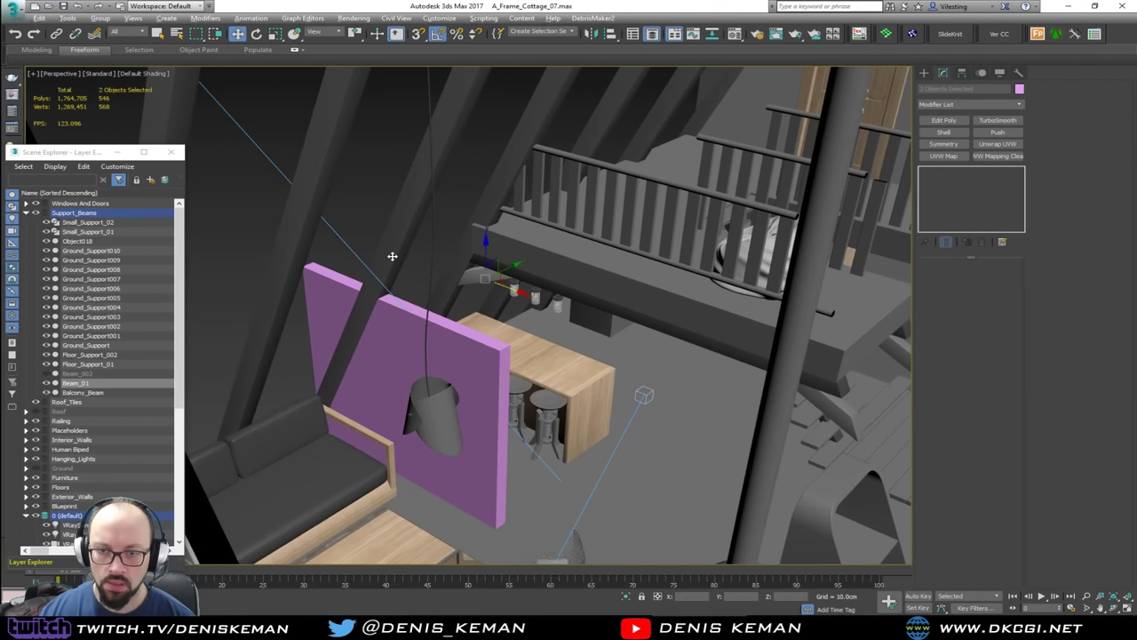
{"action": "key", "text": "alt+q"}
{"action": "left_click", "coordinate": [481, 409]}
{"action": "left_click", "coordinate": [439, 415]}
Step: Start a slice plane on the box in the wireframe Front view and rotate it to the beam's slope
{"action": "key", "text": "alt+w"}
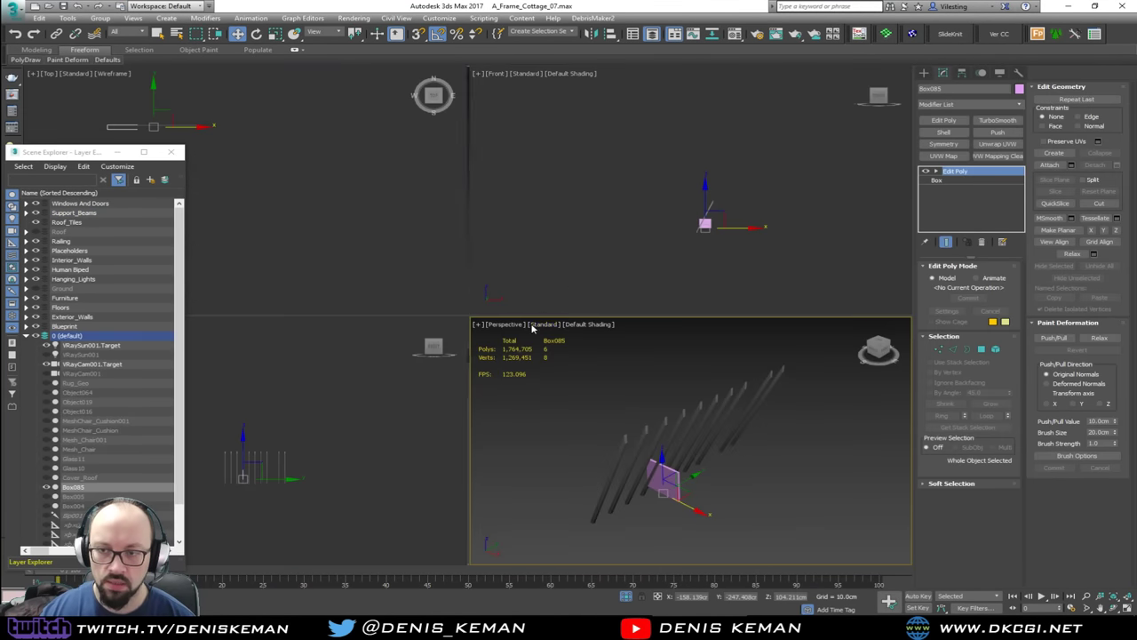
{"action": "right_click", "coordinate": [584, 242]}
{"action": "key", "text": "z"}
{"action": "key", "text": "alt+w"}
{"action": "mouse_move", "coordinate": [549, 300]}
{"action": "middle_mouse_down"}
{"action": "mouse_move", "coordinate": [715, 196]}
{"action": "mouse_move", "coordinate": [689, 259]}
{"action": "middle_mouse_up"}
{"action": "key", "text": "F3"}
{"action": "middle_click_drag", "start_coordinate": [631, 204], "coordinate": [615, 285]}
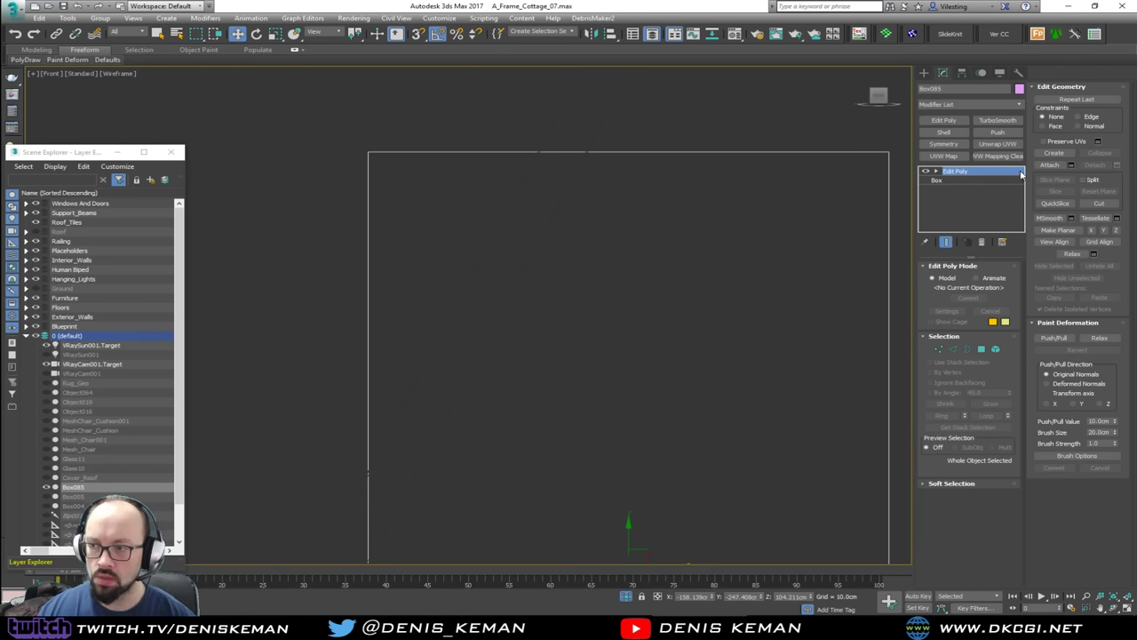
{"action": "key", "text": "2"}
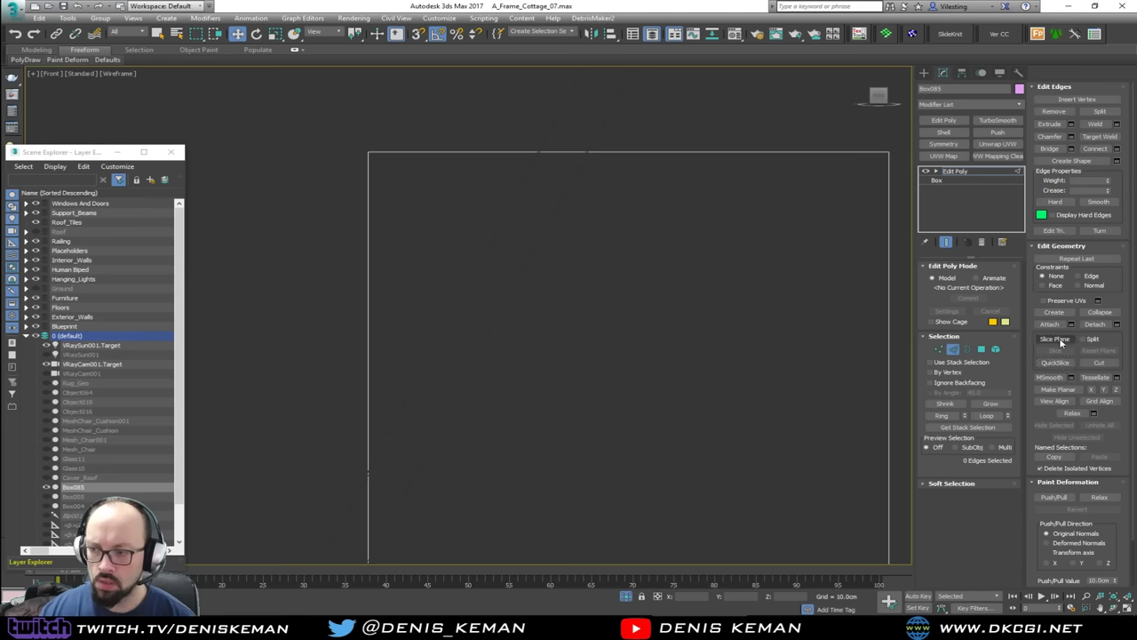
{"action": "left_click", "coordinate": [1054, 339]}
{"action": "scroll", "coordinate": [589, 264], "scroll_direction": "down", "scroll_amount": 3}
{"action": "key", "text": "e"}
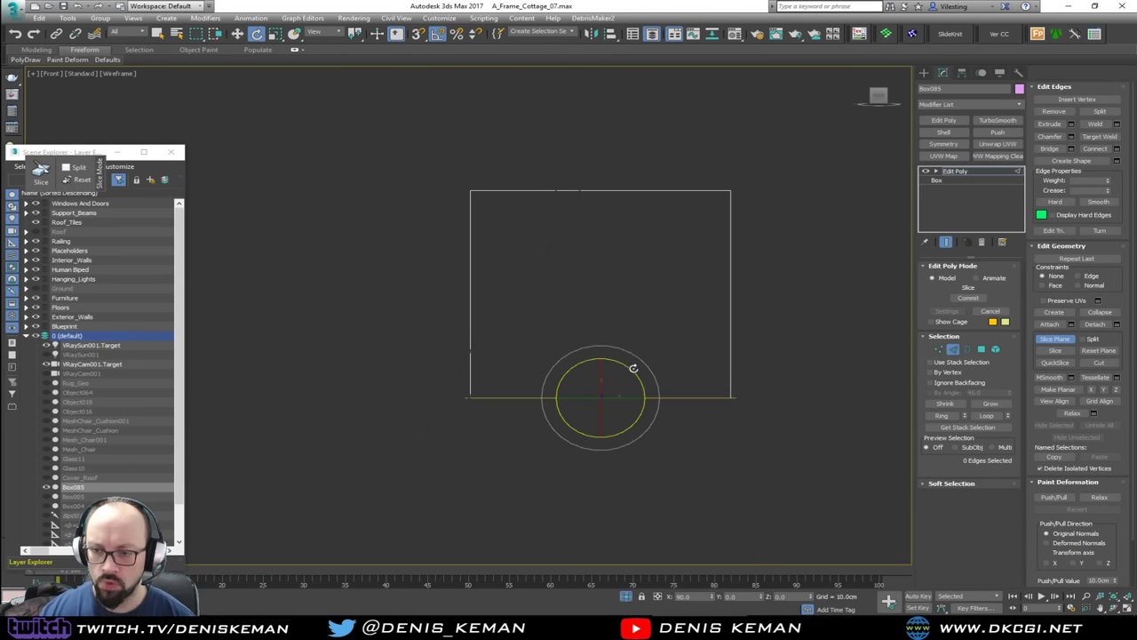
{"action": "left_click_drag", "start_coordinate": [633, 367], "coordinate": [649, 436]}
Step: Move the slice plane onto the beam's inner edge so that it runs through the box's lower corner
{"action": "key", "text": "w"}
{"action": "left_click_drag", "start_coordinate": [619, 389], "coordinate": [525, 322]}
{"action": "scroll", "coordinate": [525, 322], "scroll_direction": "up", "scroll_amount": 5}
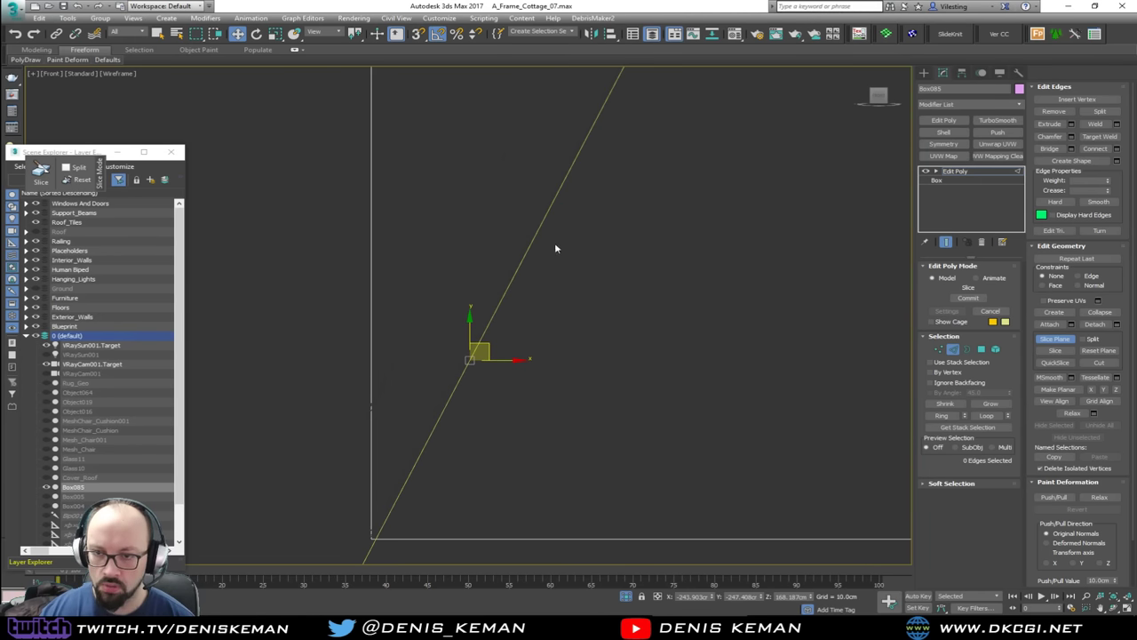
{"action": "scroll", "coordinate": [554, 248], "scroll_direction": "up", "scroll_amount": 6}
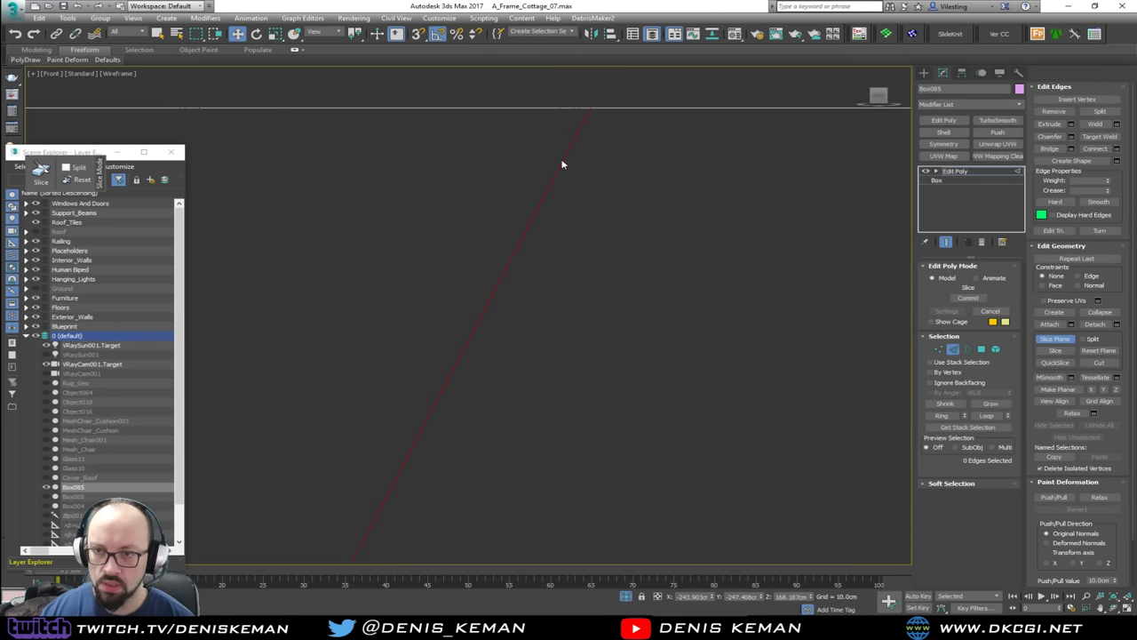
{"action": "scroll", "coordinate": [542, 269], "scroll_direction": "down", "scroll_amount": 6}
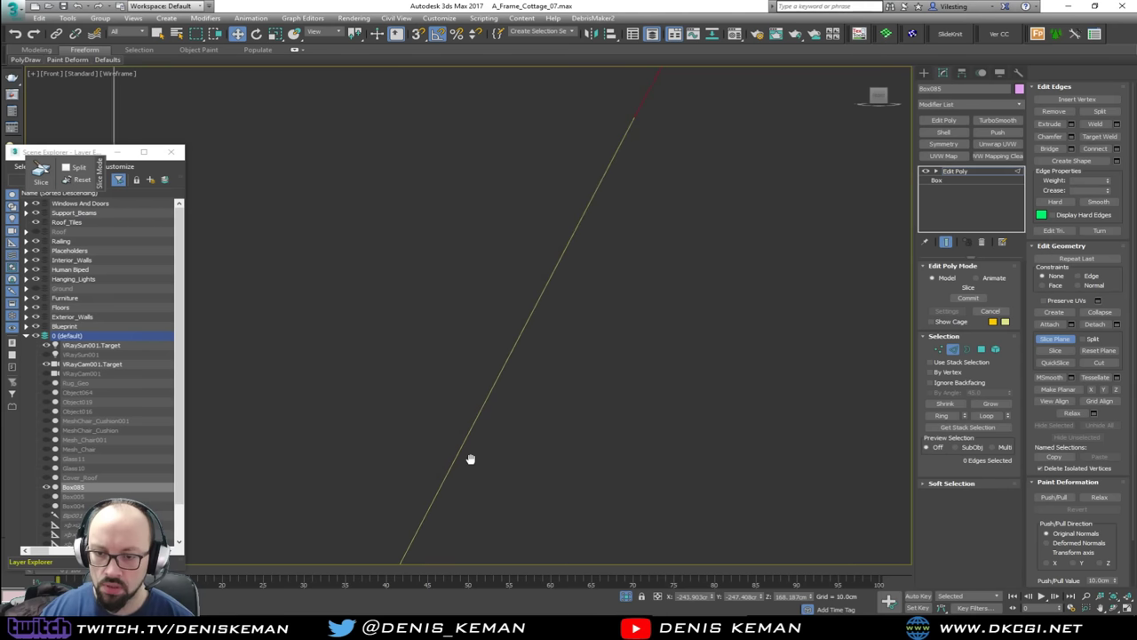
{"action": "scroll", "coordinate": [550, 343], "scroll_direction": "up", "scroll_amount": 6}
{"action": "scroll", "coordinate": [586, 372], "scroll_direction": "up", "scroll_amount": 3}
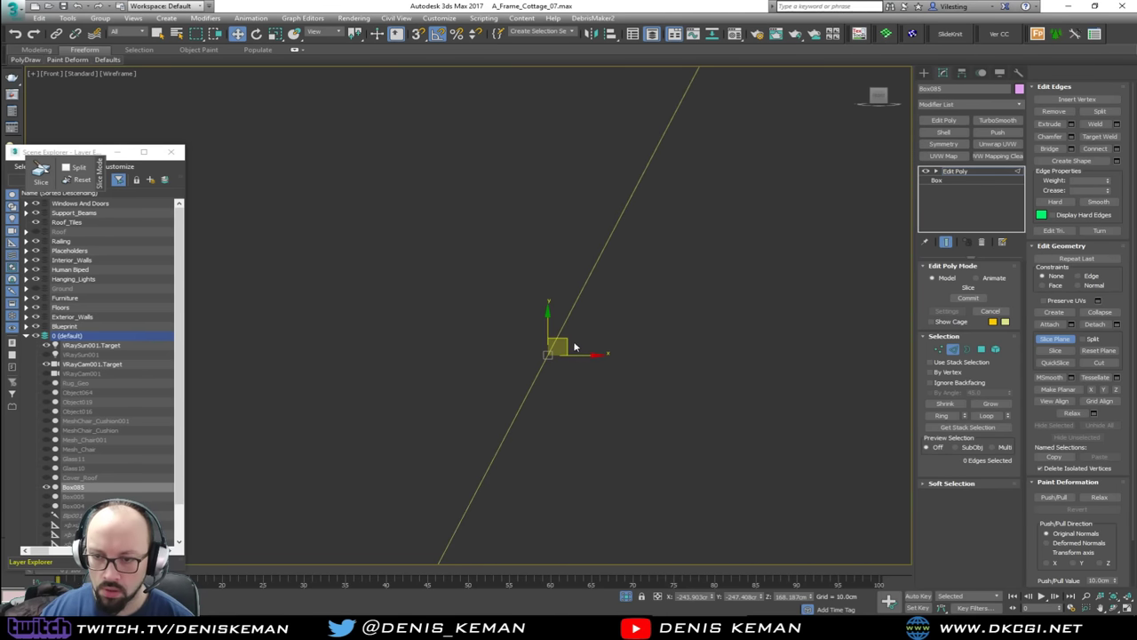
{"action": "left_click_drag", "start_coordinate": [566, 343], "coordinate": [496, 306]}
{"action": "key", "text": "F3"}
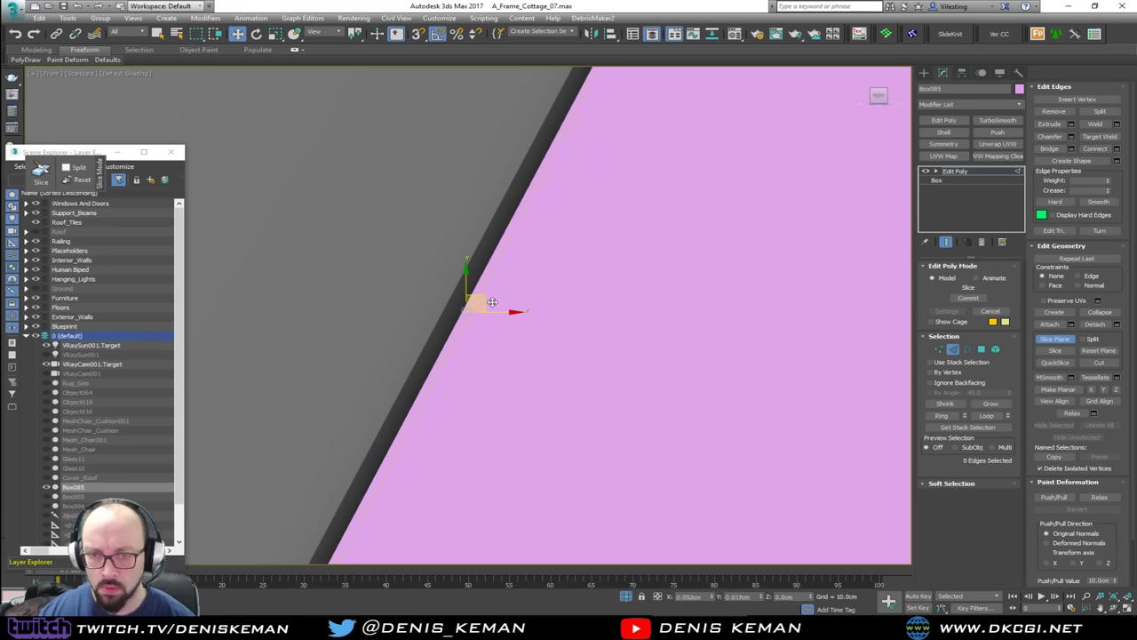
{"action": "key", "text": "F3"}
{"action": "mouse_move", "coordinate": [488, 299]}
{"action": "left_mouse_down"}
{"action": "mouse_move", "coordinate": [503, 343]}
{"action": "mouse_move", "coordinate": [520, 346]}
{"action": "left_mouse_up"}
{"action": "scroll", "coordinate": [520, 347], "scroll_direction": "down", "scroll_amount": 2}
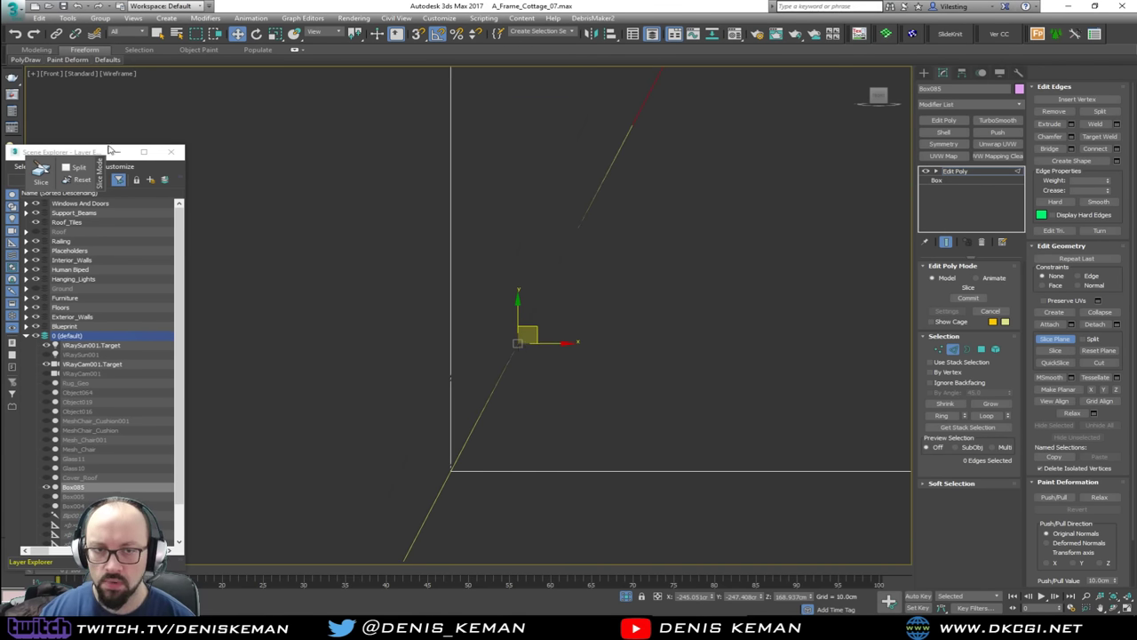
Step: Slice the box along the slanted plane, close the Layer Explorer and return to the Perspective view
{"action": "left_click", "coordinate": [170, 151]}
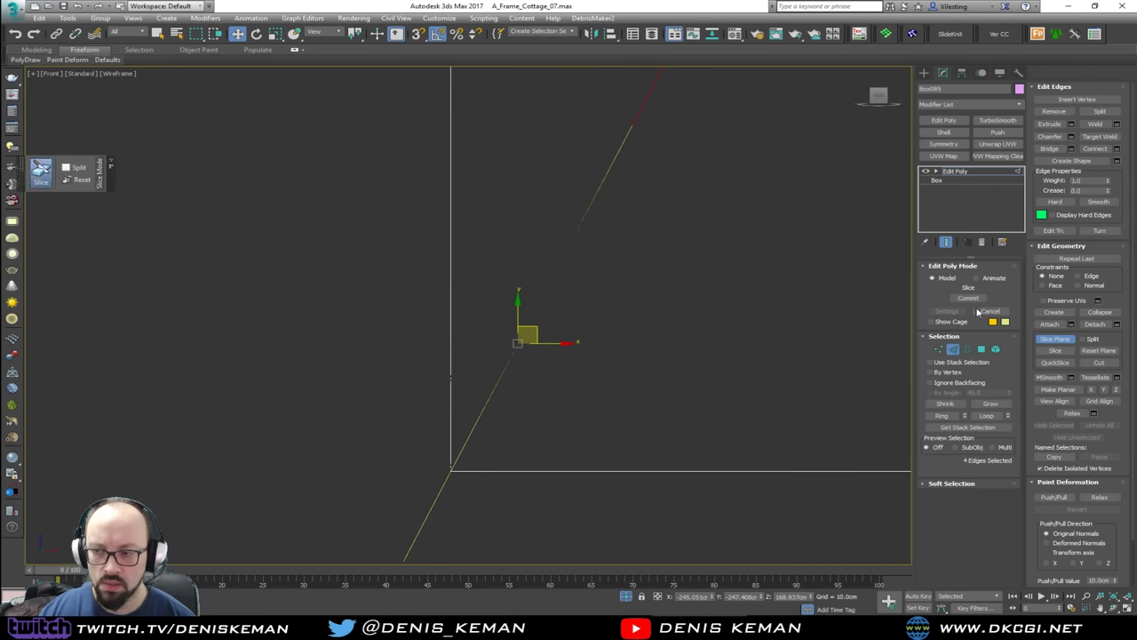
{"action": "key", "text": "alt+w"}
{"action": "key", "text": "alt+w"}
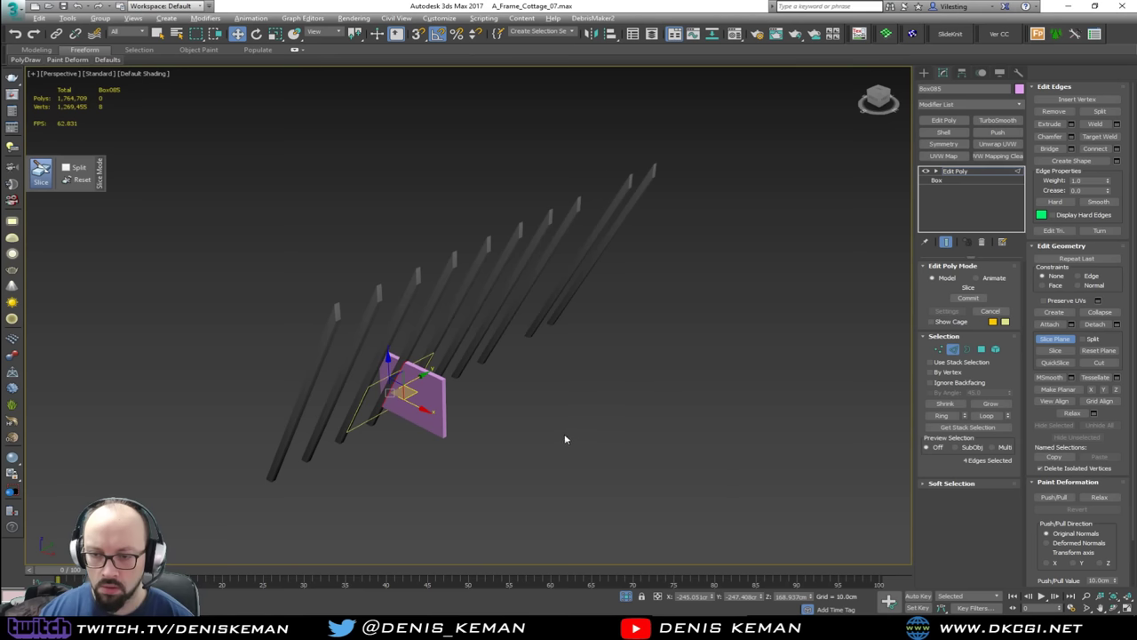
{"action": "middle_click_drag", "start_coordinate": [563, 438], "coordinate": [583, 433], "text": "alt"}
{"action": "scroll", "coordinate": [488, 404], "scroll_direction": "up", "scroll_amount": 4}
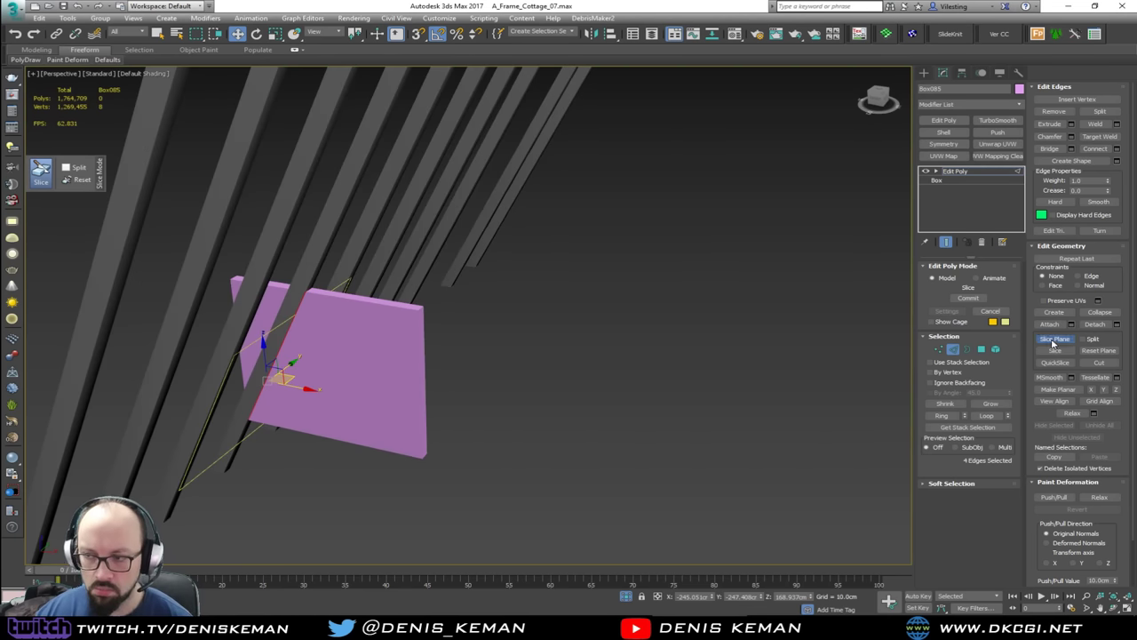
Step: Leave the slice tool and delete the box polygons outside the slanted cut, behind the beam
{"action": "left_click", "coordinate": [1055, 339]}
{"action": "left_click", "coordinate": [981, 348]}
{"action": "left_click", "coordinate": [262, 302]}
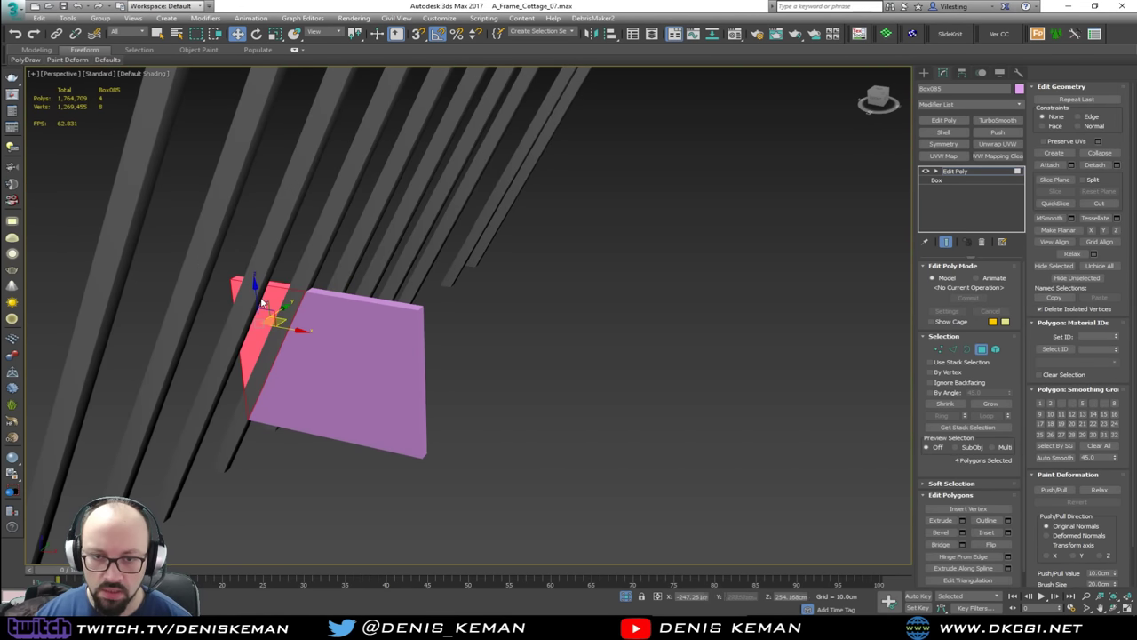
{"action": "key", "text": "Delete"}
{"action": "middle_click_drag", "start_coordinate": [268, 326], "coordinate": [337, 321], "text": "alt"}
{"action": "key", "text": "3"}
{"action": "left_click_drag", "start_coordinate": [219, 346], "coordinate": [322, 385]}
{"action": "middle_click_drag", "start_coordinate": [302, 380], "coordinate": [381, 383], "text": "alt"}
Step: Delete the partition's kitchen-side face and all its edge faces, keeping only the flat face toward the sofa
{"action": "key", "text": "4"}
{"action": "left_click", "coordinate": [244, 445]}
{"action": "middle_click_drag", "start_coordinate": [243, 444], "coordinate": [647, 376], "text": "alt"}
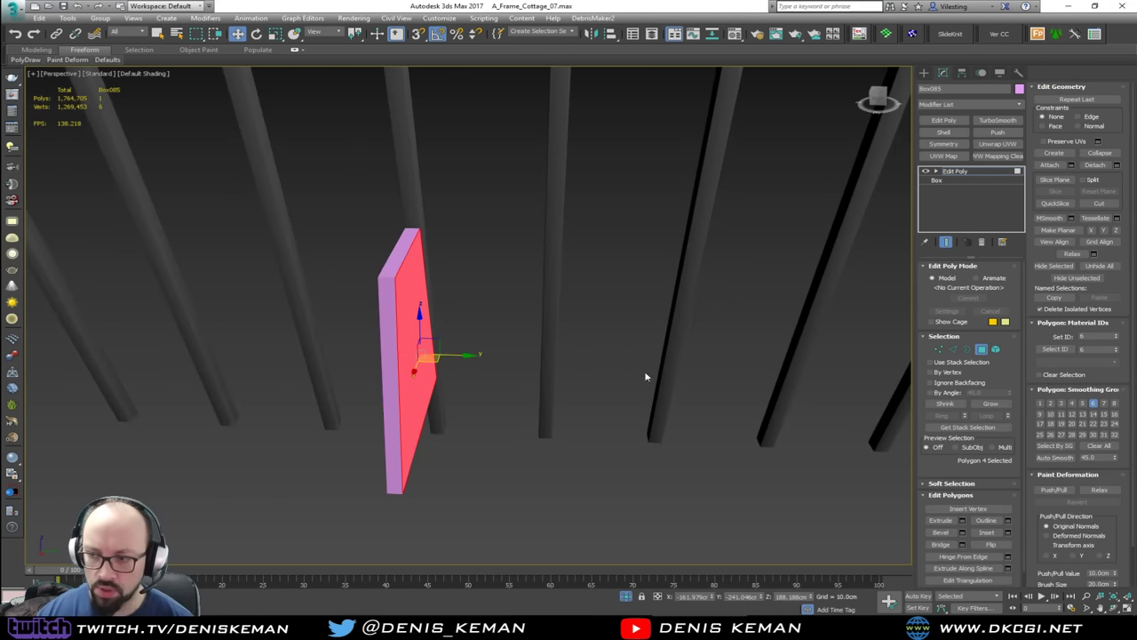
{"action": "left_click", "coordinate": [988, 404]}
{"action": "middle_click_drag", "start_coordinate": [400, 345], "coordinate": [462, 310], "text": "alt"}
{"action": "key", "text": "Delete"}
{"action": "middle_click_drag", "start_coordinate": [478, 353], "coordinate": [396, 336], "text": "alt"}
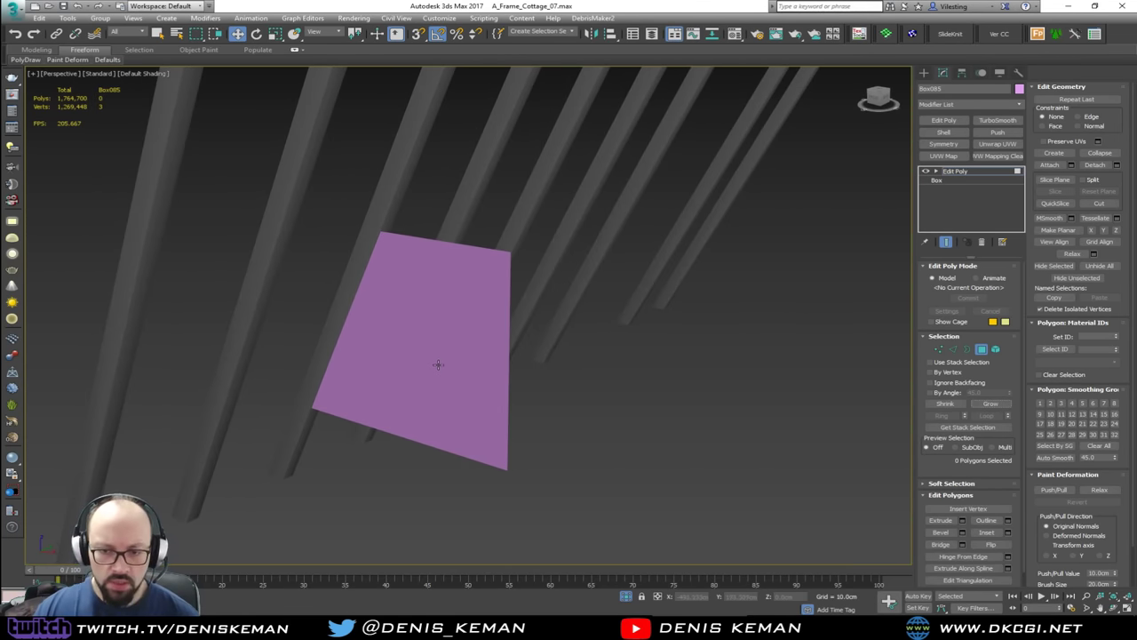
Step: Compare the trimmed partition face with the slatted partition reference image in Discord
{"action": "middle_click_drag", "start_coordinate": [438, 364], "coordinate": [471, 359], "text": "alt"}
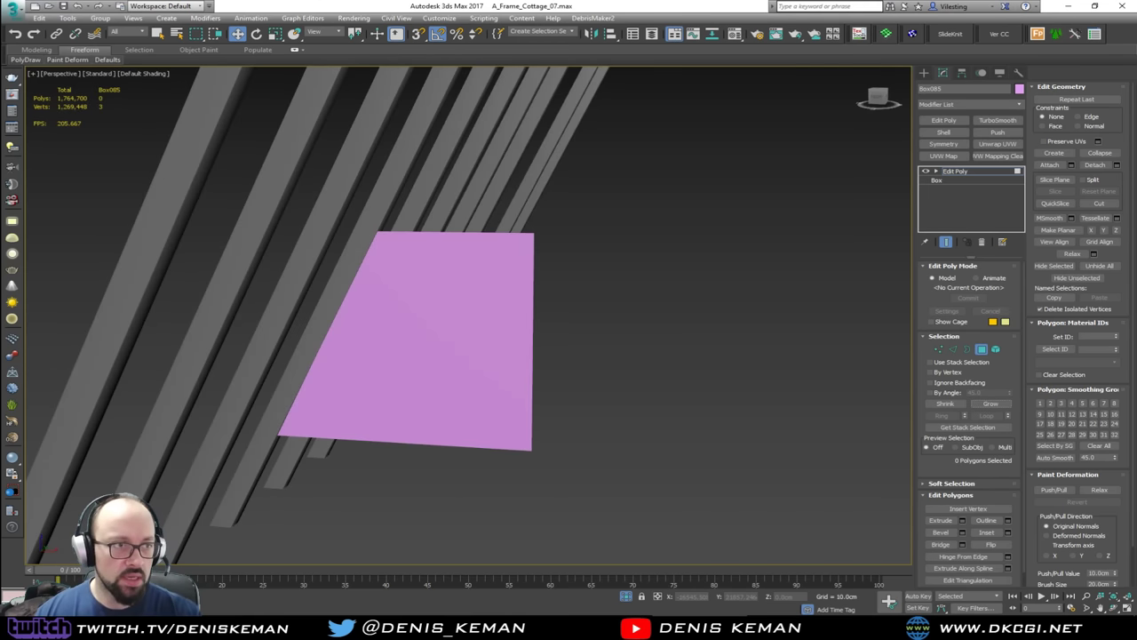
{"action": "left_click_drag", "start_coordinate": [0, 141], "coordinate": [1098, 109]}
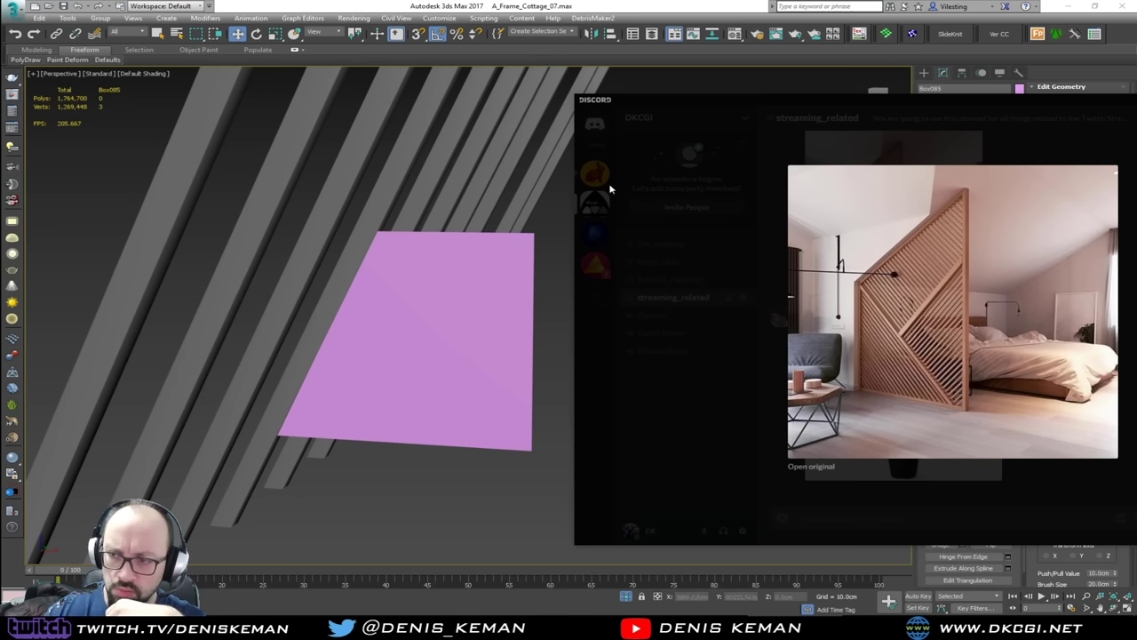
{"action": "left_click_drag", "start_coordinate": [941, 107], "coordinate": [0, 116]}
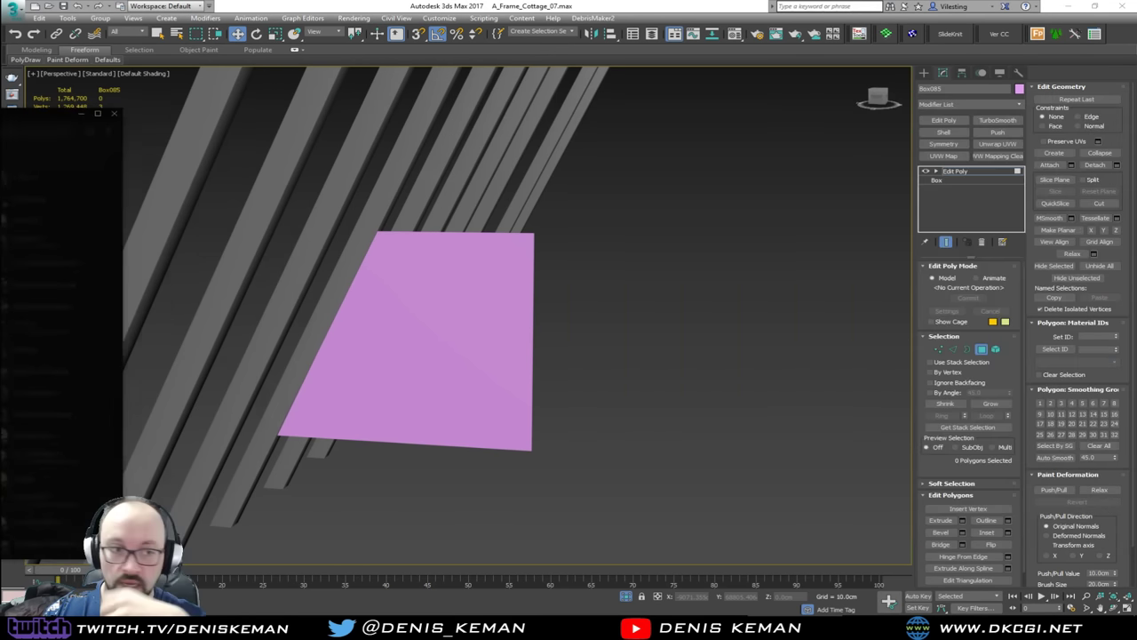
Step: End the isolation to bring back the rest of the cottage scene around the partition face
{"action": "middle_click_drag", "start_coordinate": [399, 339], "coordinate": [406, 403], "text": "alt"}
{"action": "right_click", "coordinate": [444, 391]}
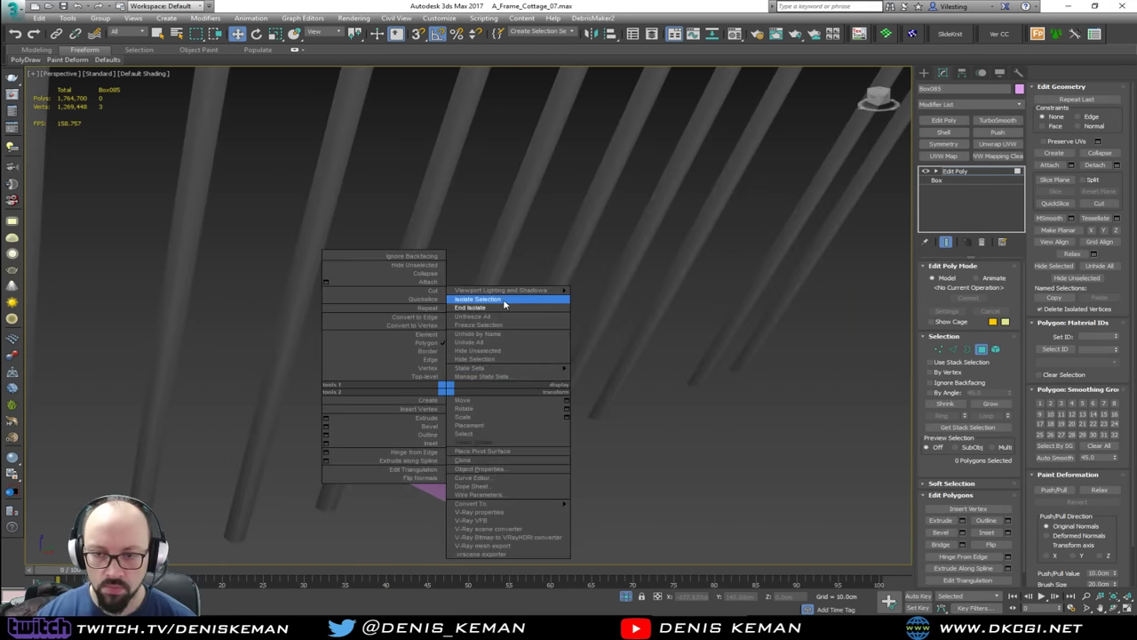
{"action": "left_click", "coordinate": [502, 304]}
Step: Examine the partition face's height and position relative to the sofa, hanging lamp, kitchen island and balcony
{"action": "mouse_move", "coordinate": [478, 360]}
{"action": "middle_mouse_down", "text": "alt"}
{"action": "mouse_move", "coordinate": [393, 328]}
{"action": "mouse_move", "coordinate": [518, 328]}
{"action": "mouse_move", "coordinate": [477, 343]}
{"action": "middle_mouse_up", "text": "alt"}
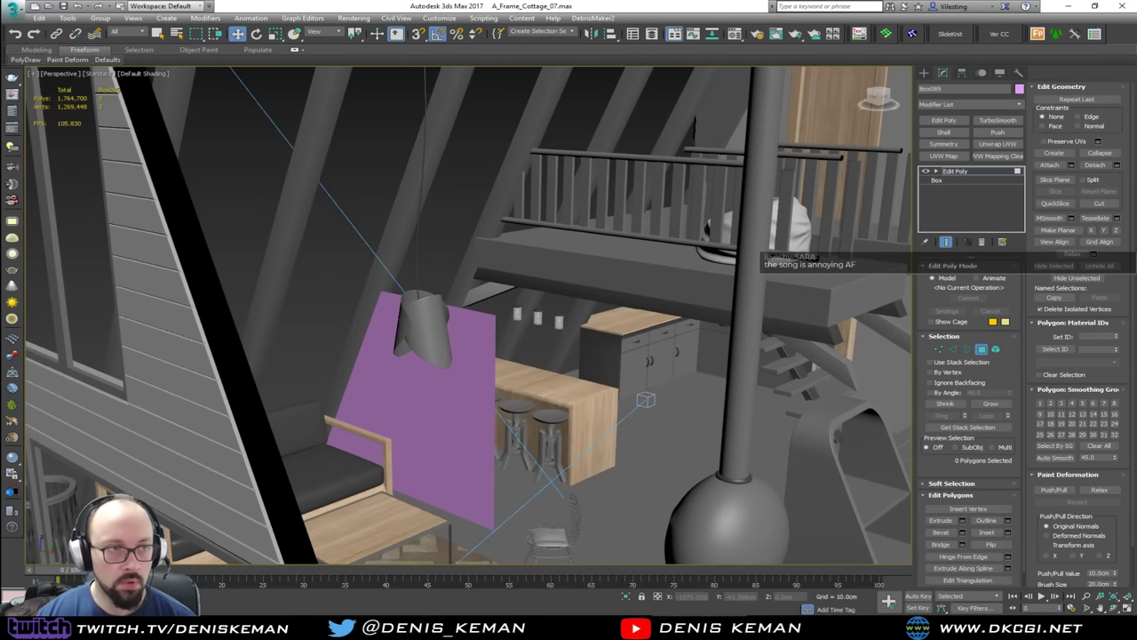
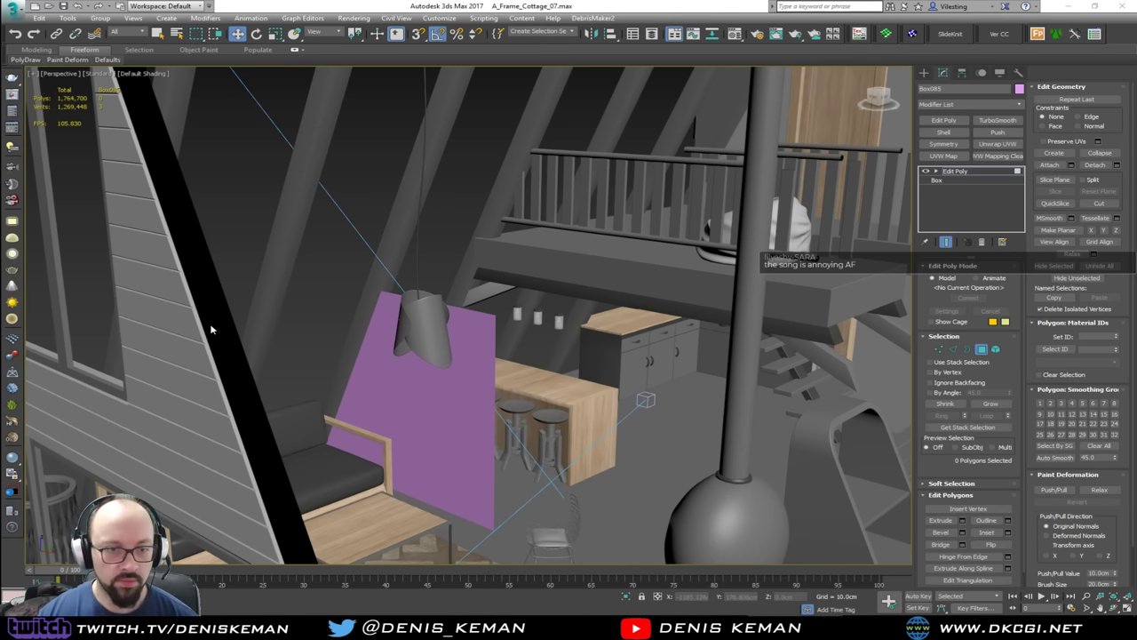
{"action": "middle_click_drag", "start_coordinate": [568, 486], "coordinate": [493, 421], "text": "alt"}
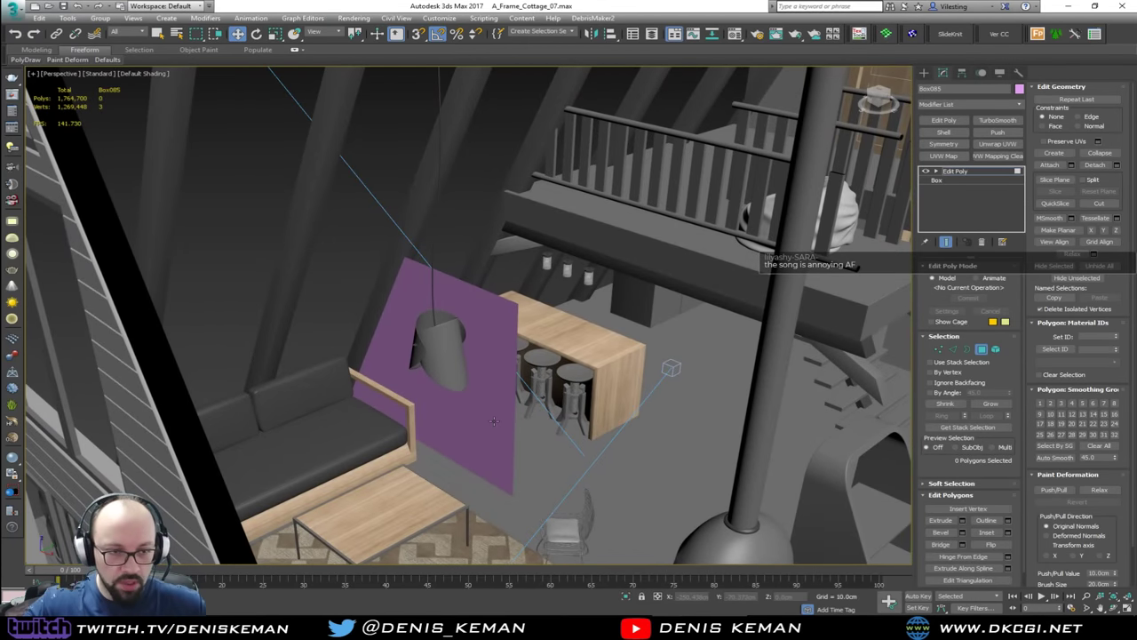
{"action": "scroll", "coordinate": [494, 421], "scroll_direction": "up", "scroll_amount": 2}
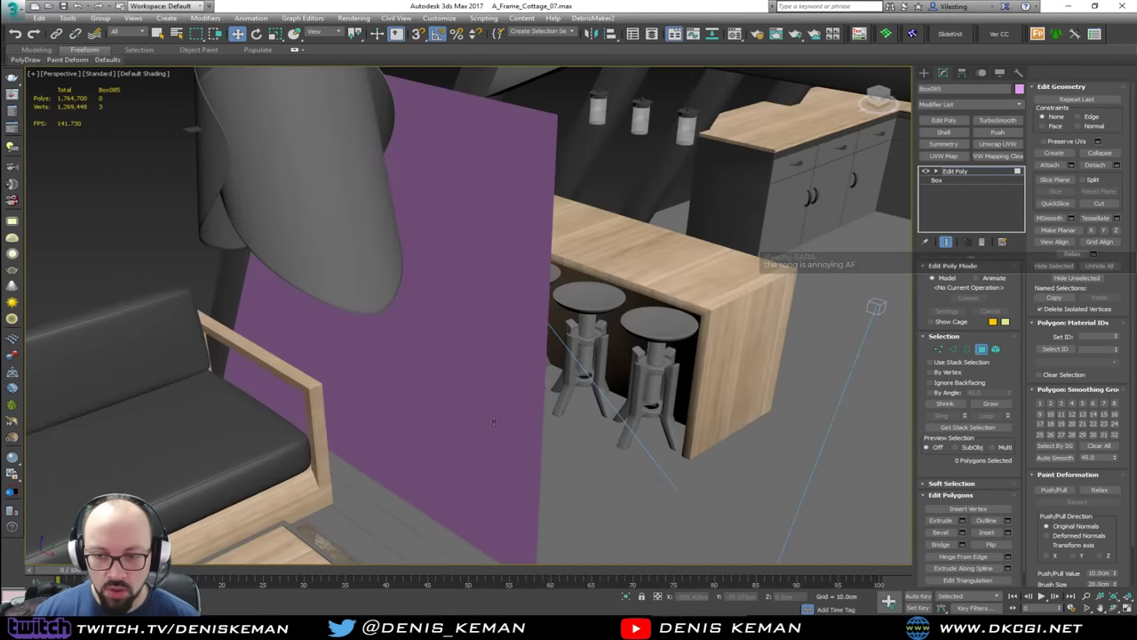
{"action": "scroll", "coordinate": [494, 421], "scroll_direction": "down", "scroll_amount": 1}
{"action": "middle_click_drag", "start_coordinate": [494, 420], "coordinate": [437, 401], "text": "alt"}
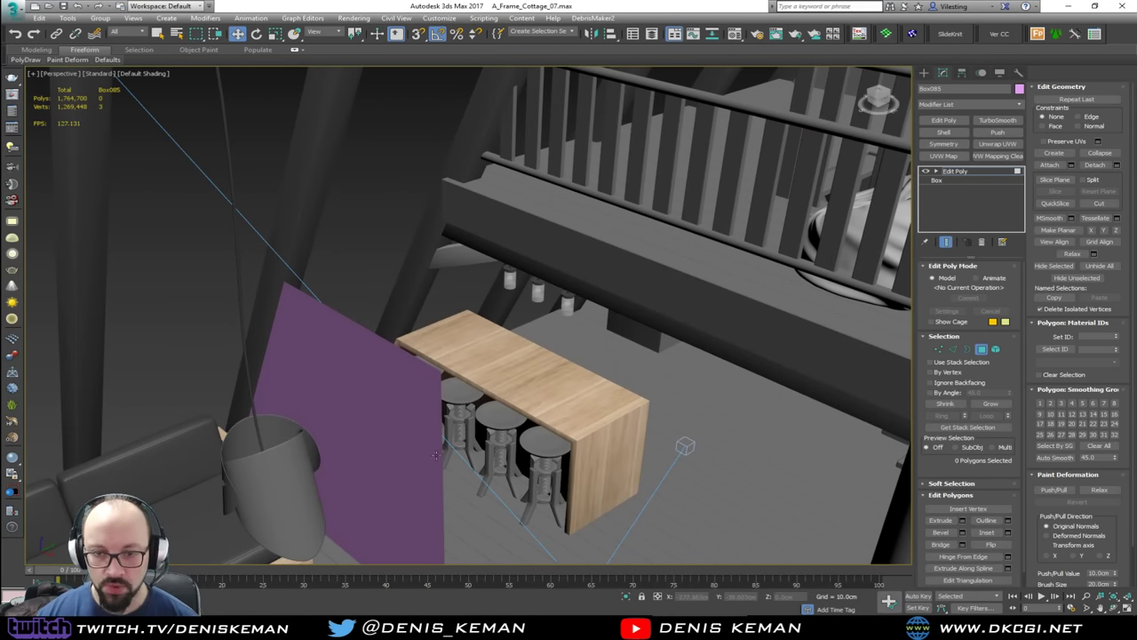
{"action": "middle_click_drag", "start_coordinate": [436, 455], "coordinate": [436, 380], "text": "alt"}
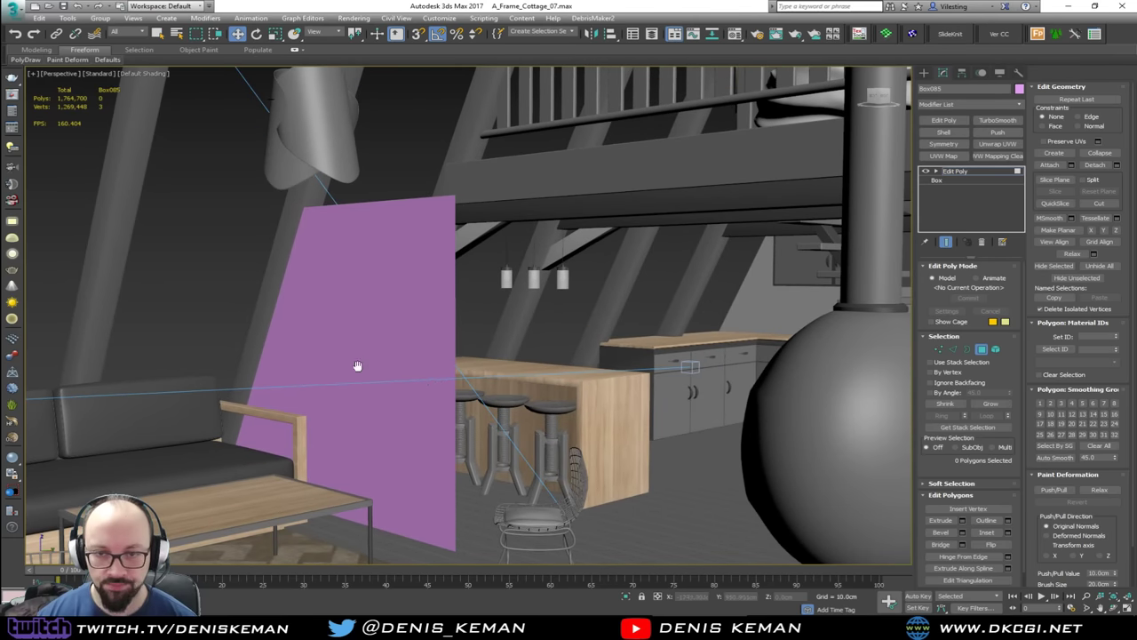
{"action": "middle_click_drag", "start_coordinate": [358, 365], "coordinate": [398, 365]}
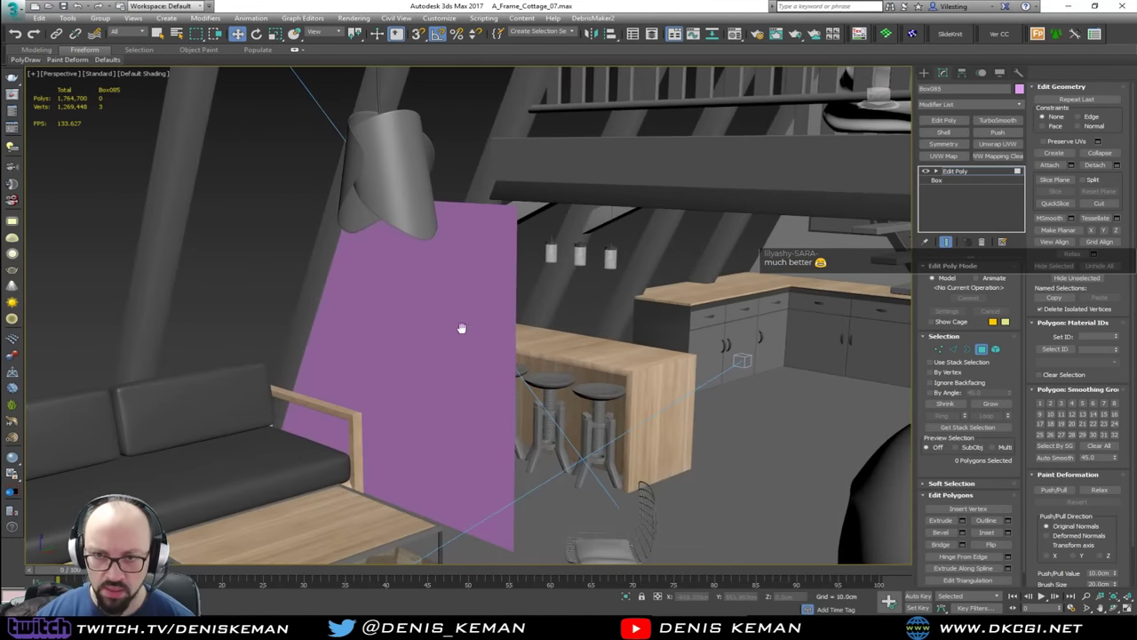
{"action": "middle_click_drag", "start_coordinate": [461, 328], "coordinate": [422, 375], "text": "alt"}
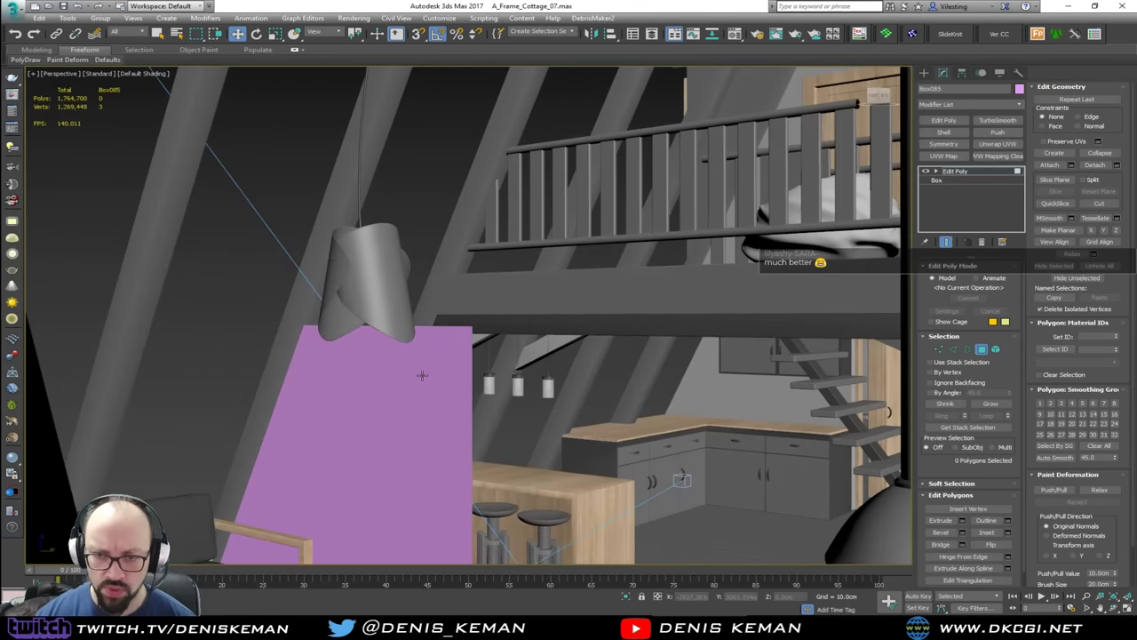
Step: Connect the partition face's upper corner at the slanted beam to the opposite lower corner with a diagonal edge
{"action": "middle_click_drag", "start_coordinate": [460, 334], "coordinate": [462, 390], "text": "alt"}
{"action": "mouse_move", "coordinate": [463, 340]}
{"action": "middle_mouse_down", "text": "alt"}
{"action": "mouse_move", "coordinate": [355, 364]}
{"action": "mouse_move", "coordinate": [472, 366]}
{"action": "mouse_move", "coordinate": [373, 406]}
{"action": "mouse_move", "coordinate": [396, 269]}
{"action": "mouse_move", "coordinate": [419, 322]}
{"action": "middle_mouse_up", "text": "alt"}
{"action": "key", "text": "1"}
{"action": "key", "text": "F4"}
{"action": "scroll", "coordinate": [418, 322], "scroll_direction": "down", "scroll_amount": 3}
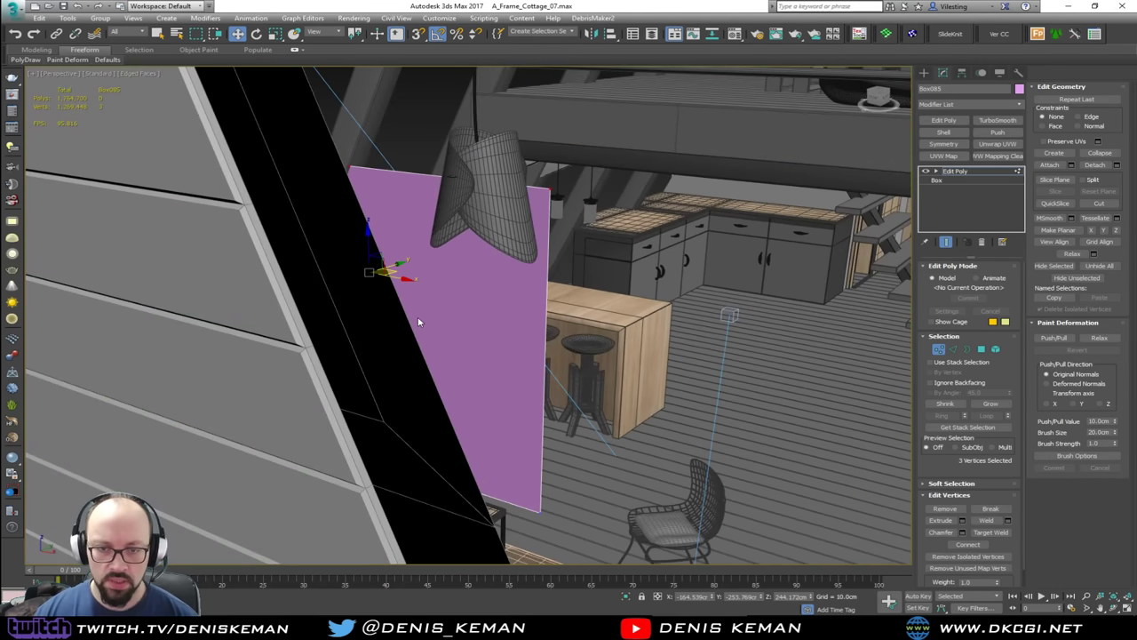
{"action": "left_click", "coordinate": [344, 164]}
{"action": "left_click_drag", "start_coordinate": [509, 486], "coordinate": [561, 540], "text": "ctrl"}
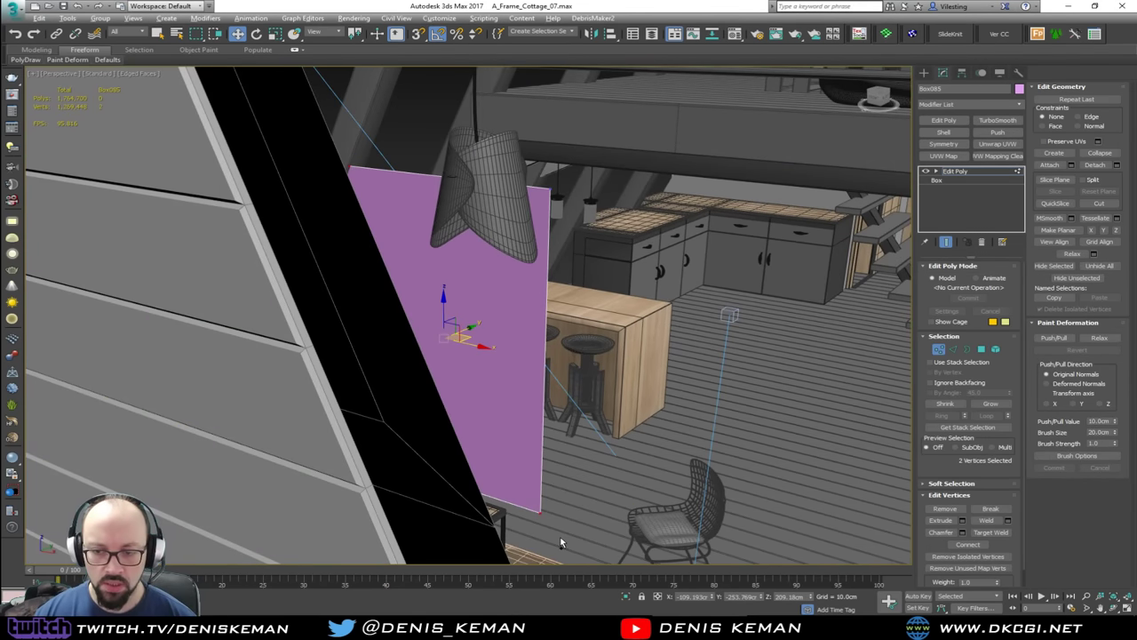
{"action": "middle_click_drag", "start_coordinate": [515, 437], "coordinate": [481, 341], "text": "alt"}
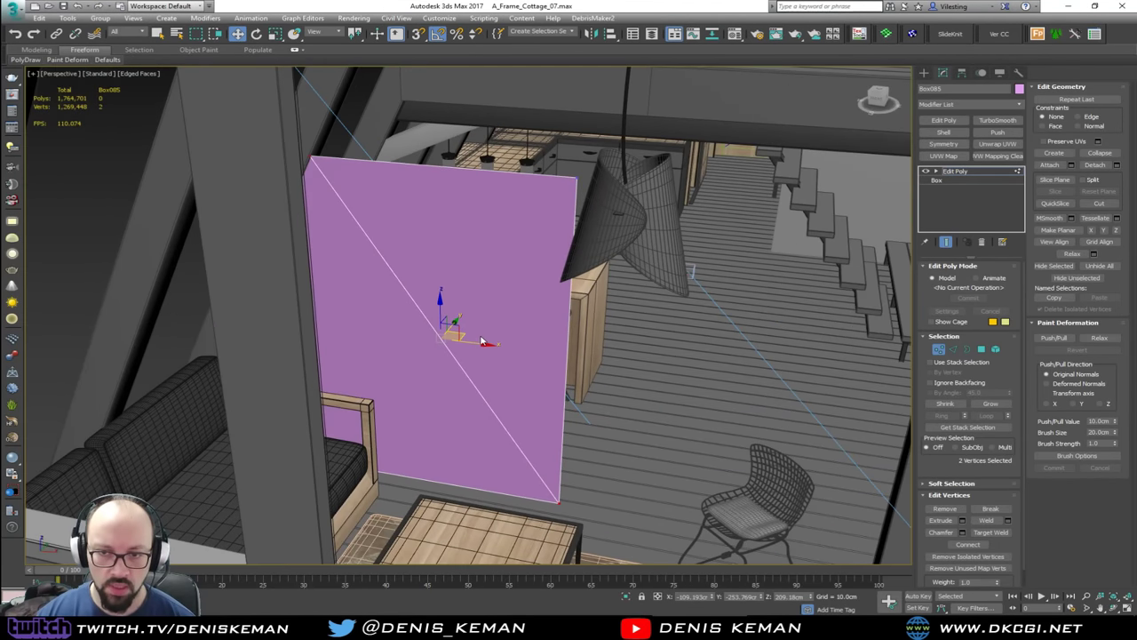
Step: Cut an edge on the partition face between its upper right corner and a point on the diagonal
{"action": "key", "text": "alt+c"}
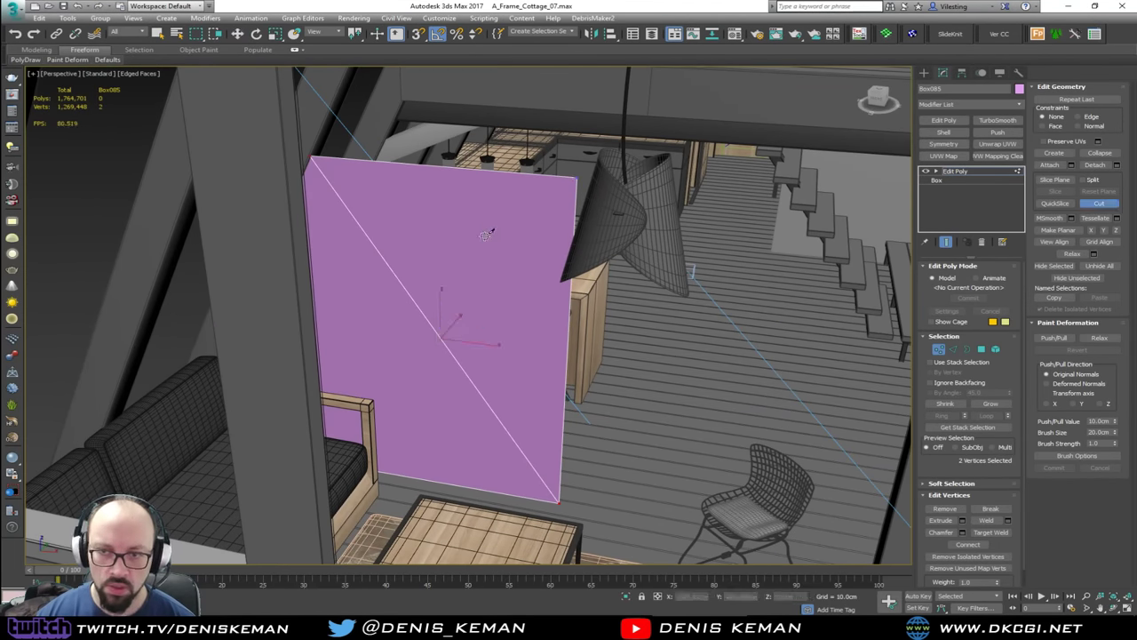
{"action": "left_click", "coordinate": [421, 307]}
{"action": "right_click", "coordinate": [459, 325]}
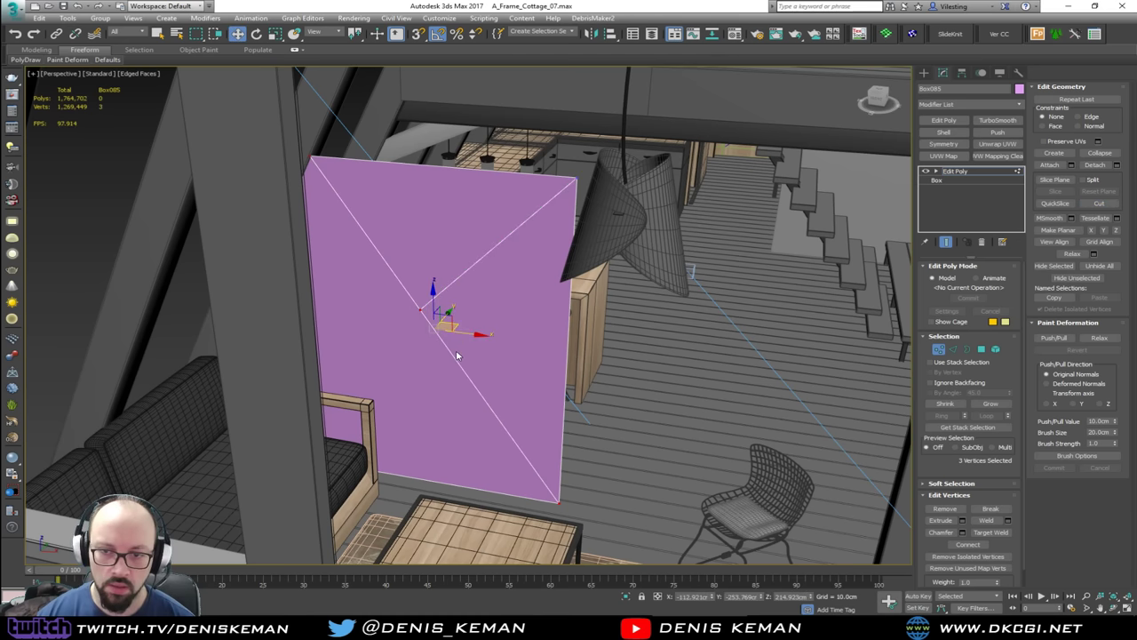
{"action": "middle_click_drag", "start_coordinate": [457, 355], "coordinate": [520, 373], "text": "alt"}
{"action": "left_click", "coordinate": [940, 351]}
Step: Isolate the partition face and slide the junction vertex about 16.7 cm higher along the diagonal with the Edge constraint
{"action": "key", "text": "alt+q"}
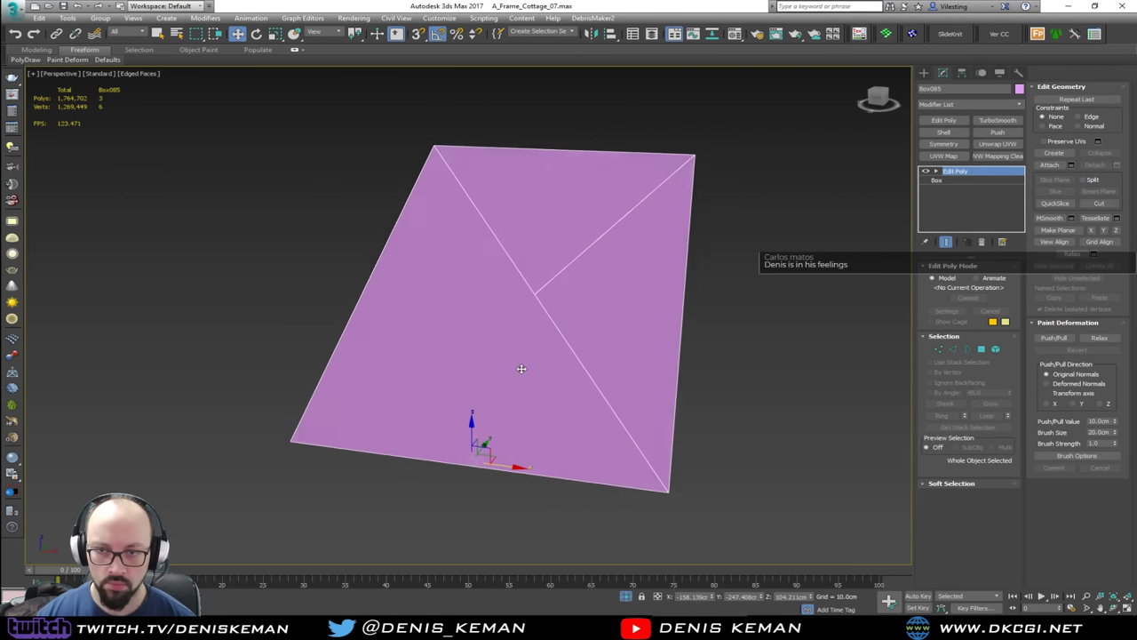
{"action": "key", "text": "1"}
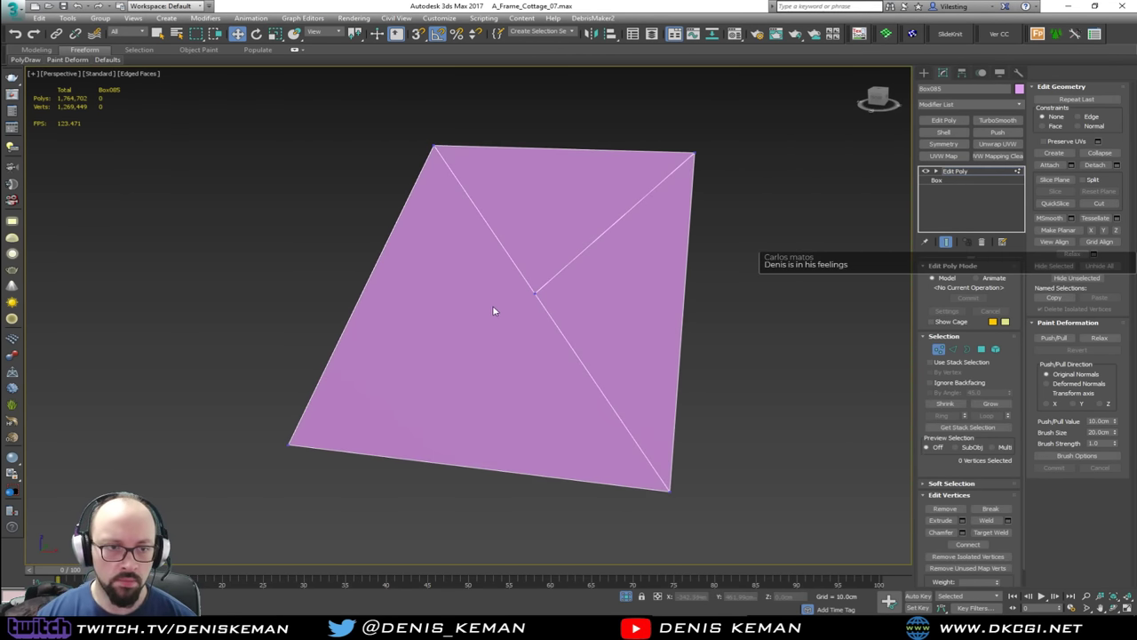
{"action": "mouse_move", "coordinate": [472, 324]}
{"action": "middle_mouse_down", "text": "alt"}
{"action": "mouse_move", "coordinate": [509, 330]}
{"action": "mouse_move", "coordinate": [491, 300]}
{"action": "mouse_move", "coordinate": [515, 355]}
{"action": "mouse_move", "coordinate": [508, 347]}
{"action": "middle_mouse_up", "text": "alt"}
{"action": "left_click", "coordinate": [537, 287]}
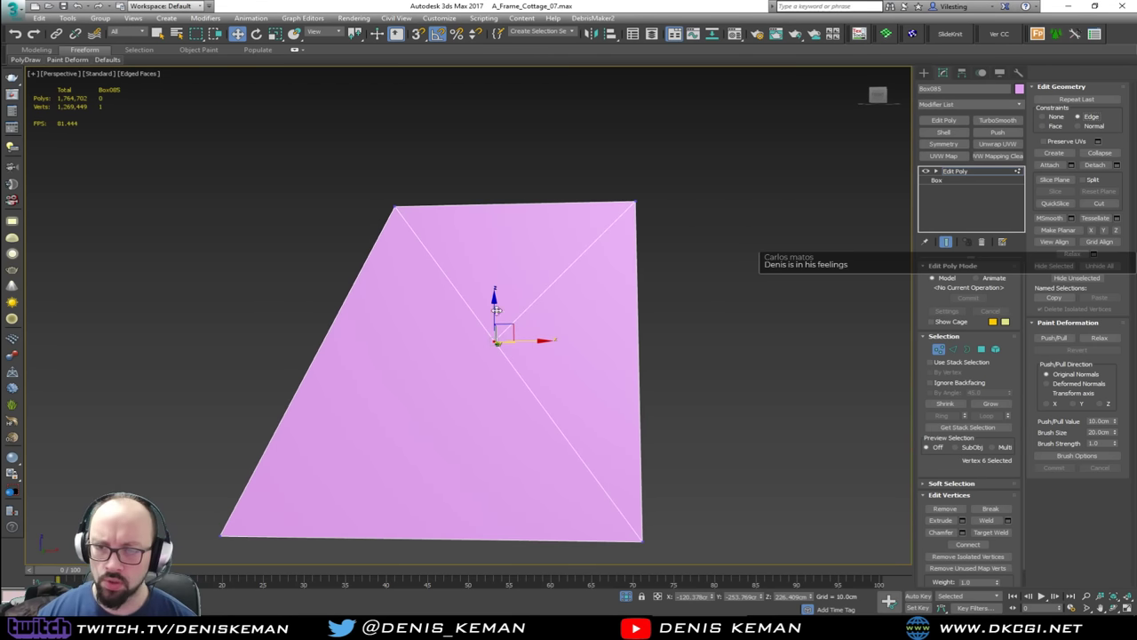
{"action": "left_click_drag", "start_coordinate": [499, 317], "coordinate": [481, 284]}
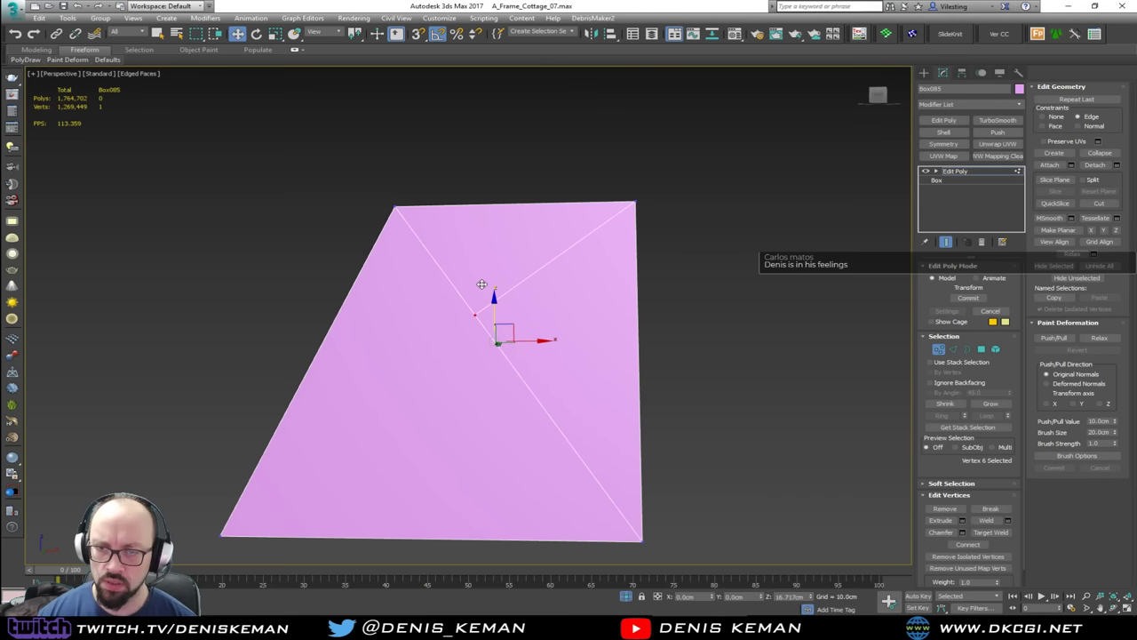
{"action": "right_click", "coordinate": [481, 284]}
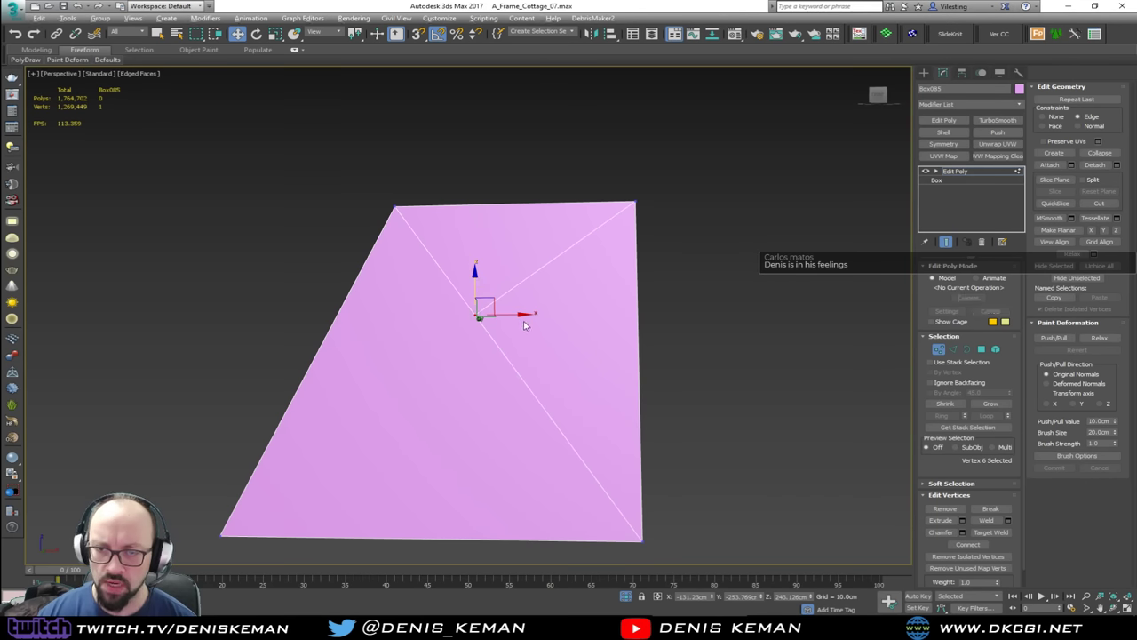
Step: Try to inset the partition's three triangular polygons by 1 cm with the By Polygon option
{"action": "middle_click_drag", "start_coordinate": [524, 325], "coordinate": [519, 351], "text": "alt"}
{"action": "left_click", "coordinate": [938, 350]}
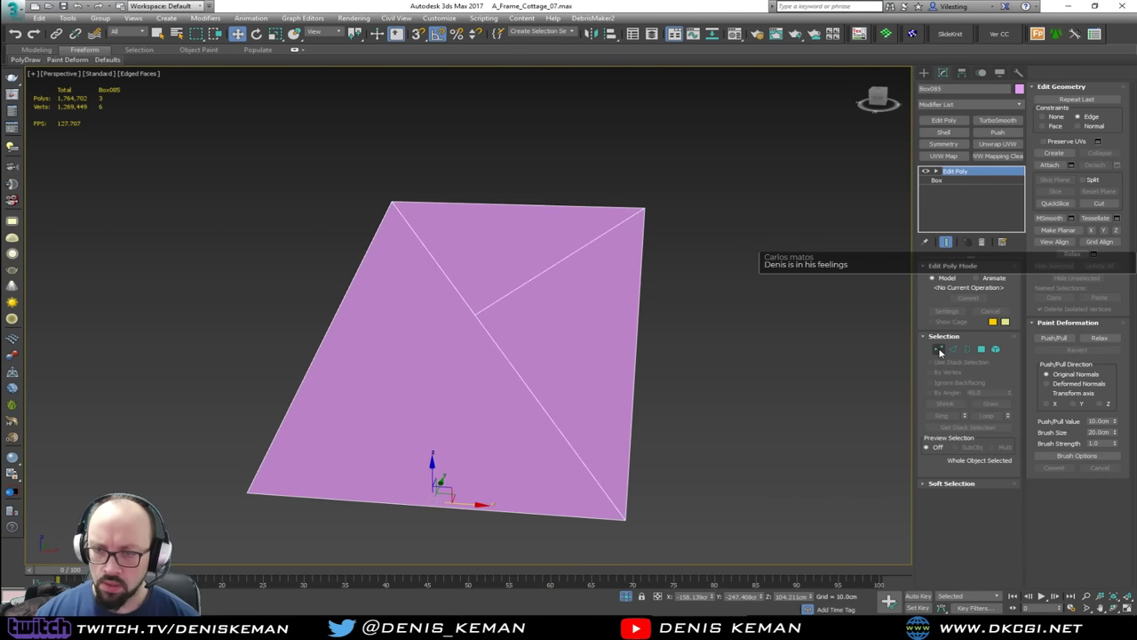
{"action": "key", "text": "4"}
{"action": "left_click", "coordinate": [480, 267]}
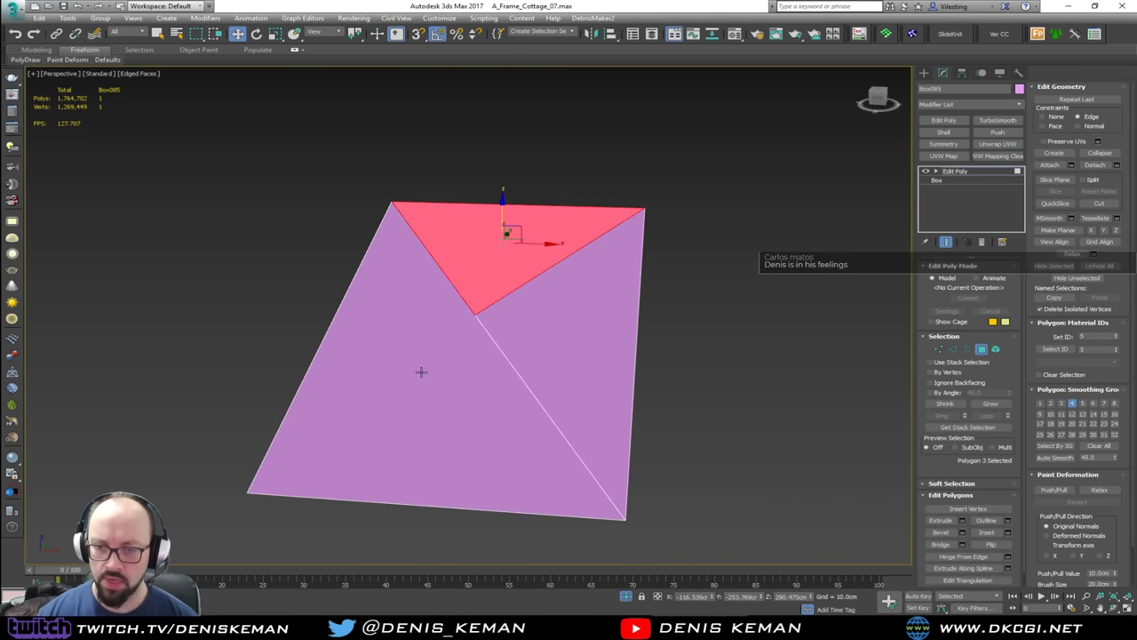
{"action": "left_click", "coordinate": [421, 373], "text": "ctrl"}
{"action": "left_click", "coordinate": [522, 363], "text": "ctrl"}
{"action": "left_click", "coordinate": [1007, 532]}
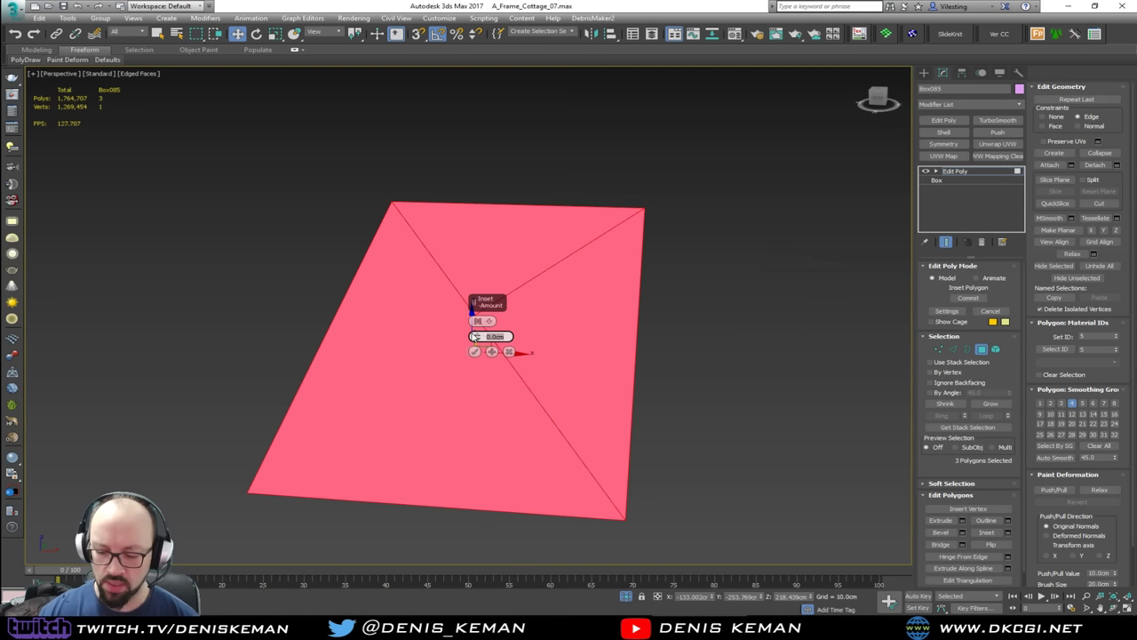
{"action": "type", "text": "1"}
{"action": "key", "text": "Return"}
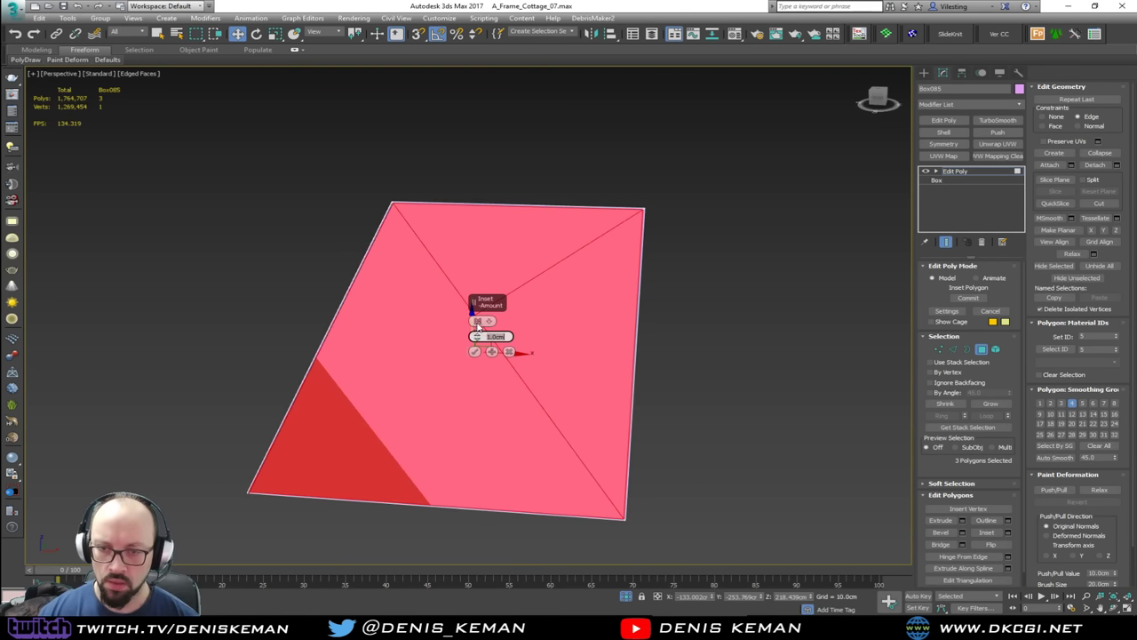
{"action": "left_click", "coordinate": [478, 325]}
{"action": "left_click", "coordinate": [478, 337]}
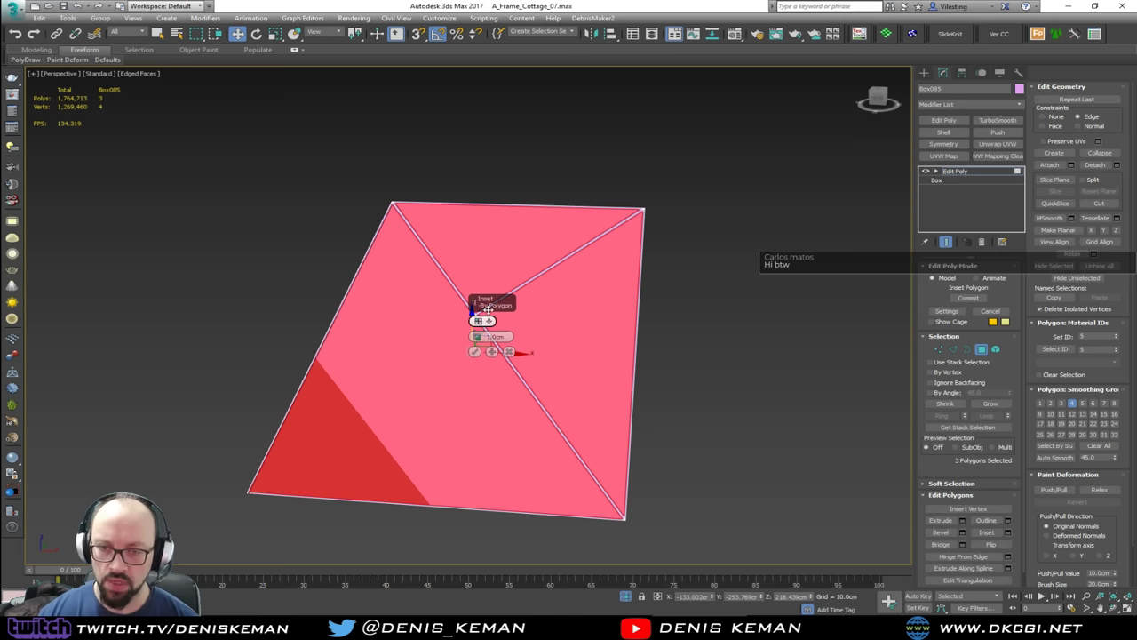
{"action": "scroll", "coordinate": [420, 343], "scroll_direction": "up", "scroll_amount": 3}
{"action": "scroll", "coordinate": [345, 376], "scroll_direction": "up", "scroll_amount": 5}
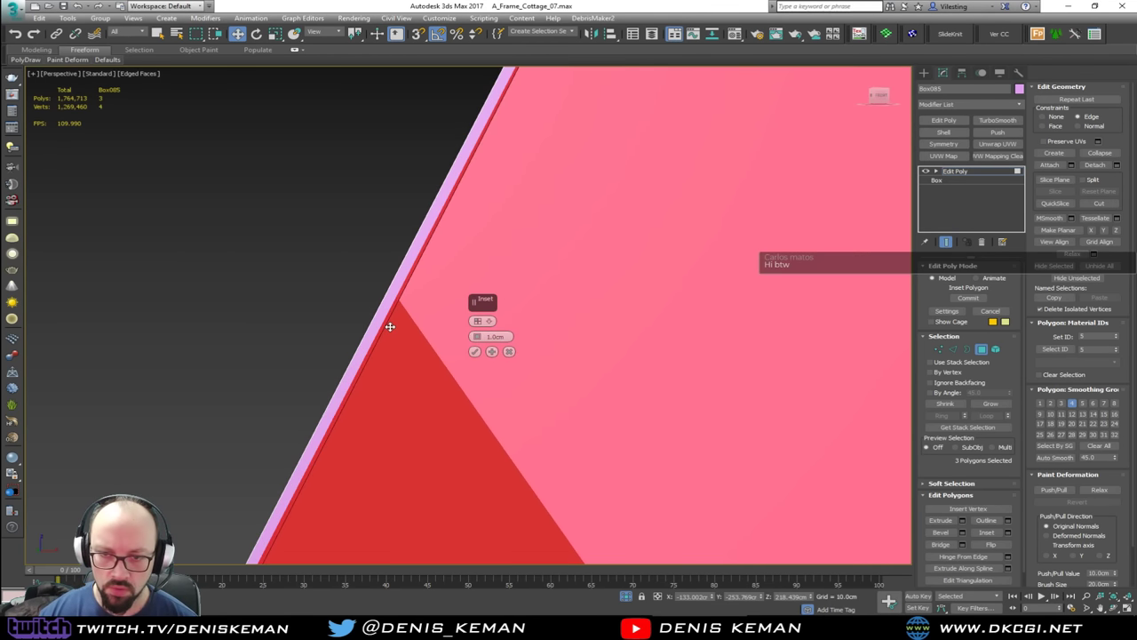
{"action": "left_click", "coordinate": [509, 351]}
Step: Inspect the slanted edge and lower left corner of the partition face for extra vertices
{"action": "key", "text": "1"}
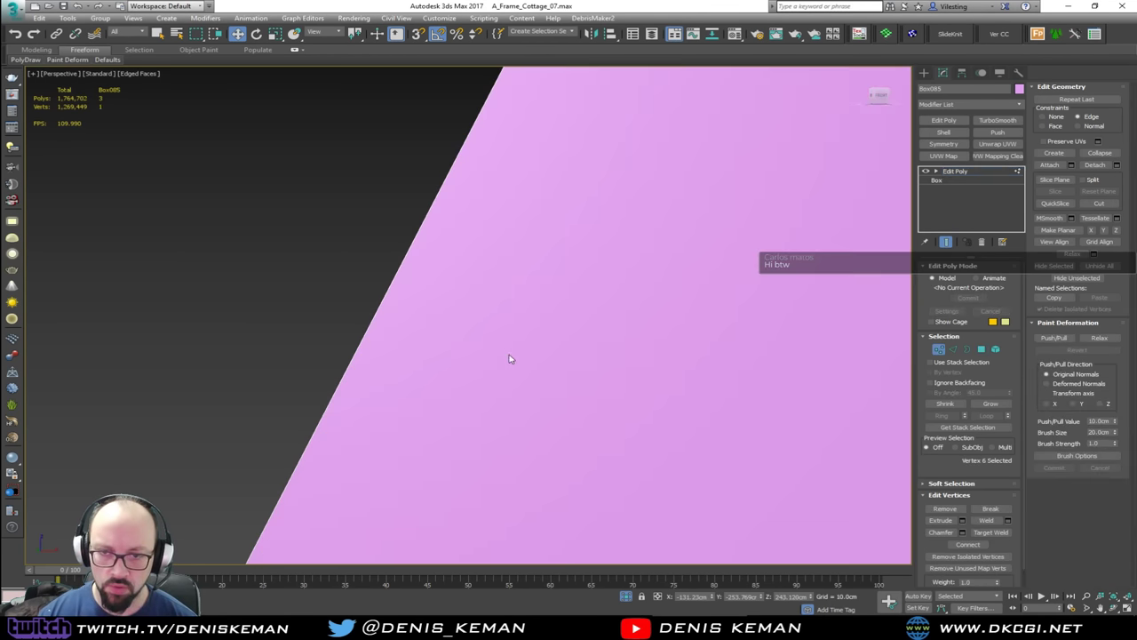
{"action": "left_click_drag", "start_coordinate": [314, 228], "coordinate": [464, 373]}
{"action": "scroll", "coordinate": [464, 304], "scroll_direction": "up", "scroll_amount": 1}
{"action": "scroll", "coordinate": [464, 304], "scroll_direction": "down", "scroll_amount": 3}
{"action": "scroll", "coordinate": [435, 307], "scroll_direction": "down", "scroll_amount": 3}
{"action": "left_click_drag", "start_coordinate": [444, 317], "coordinate": [372, 417]}
{"action": "scroll", "coordinate": [431, 399], "scroll_direction": "up", "scroll_amount": 4}
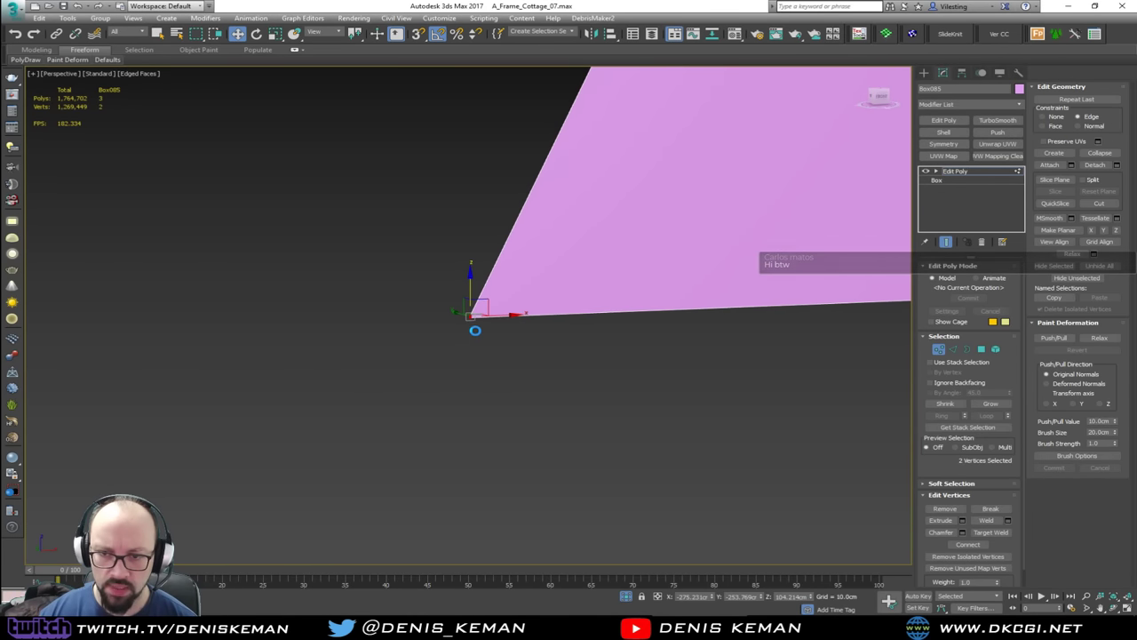
{"action": "left_click", "coordinate": [470, 321]}
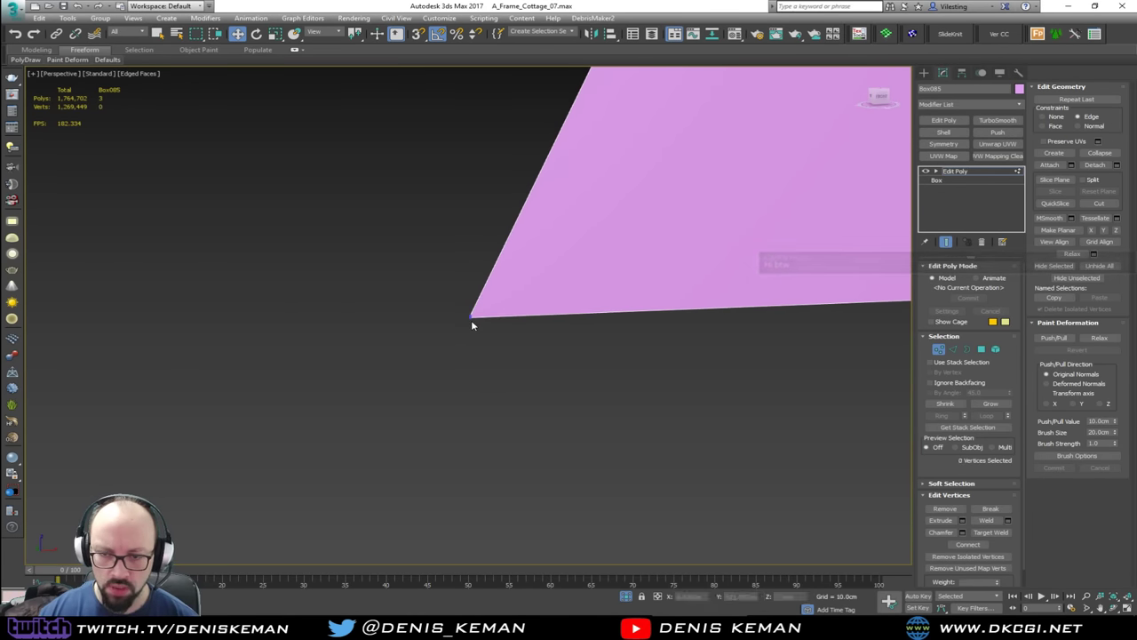
{"action": "left_click_drag", "start_coordinate": [447, 285], "coordinate": [499, 347]}
{"action": "scroll", "coordinate": [469, 319], "scroll_direction": "up", "scroll_amount": 3}
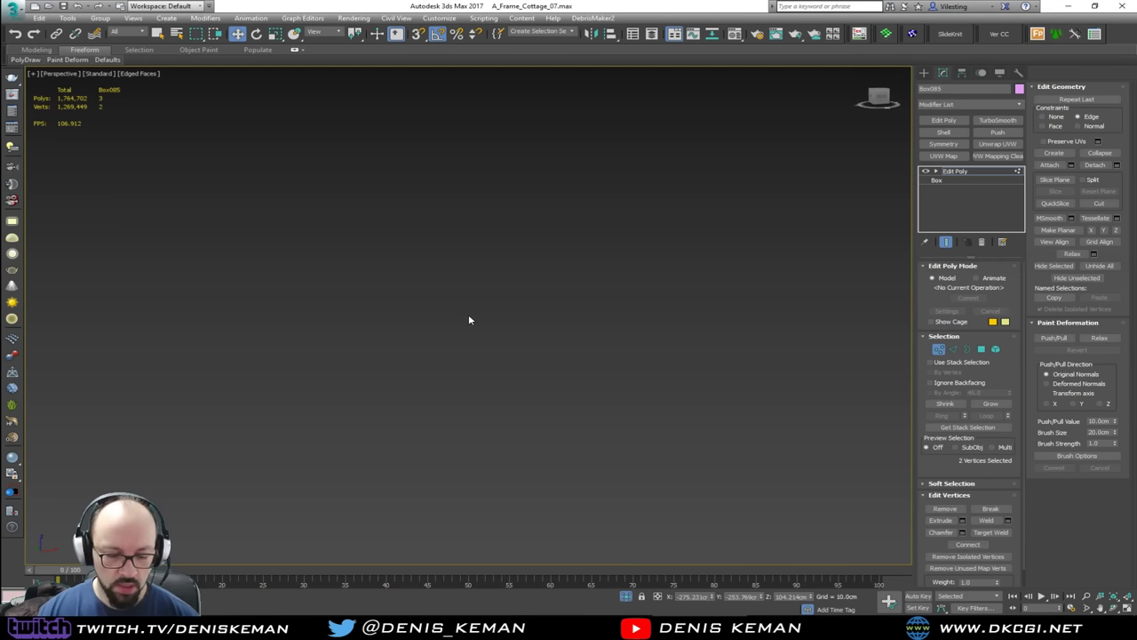
Step: Target Weld the upper of the two close vertices at the partition's lower left corner onto the lower one
{"action": "key", "text": "u"}
{"action": "key", "text": "z"}
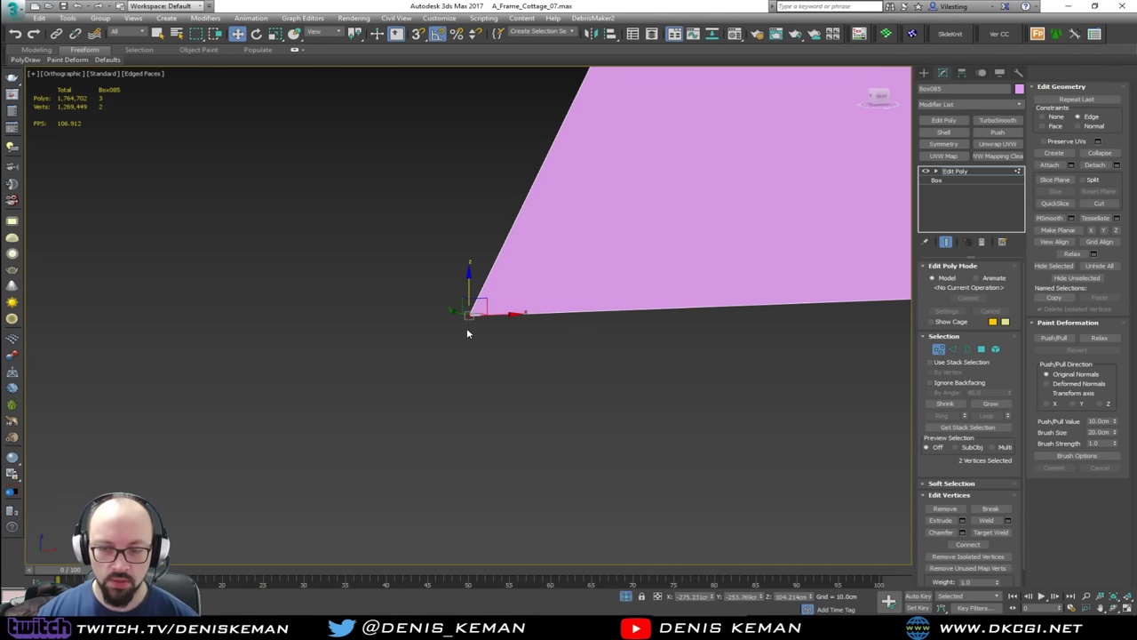
{"action": "scroll", "coordinate": [469, 326], "scroll_direction": "up", "scroll_amount": 5}
{"action": "middle_click_drag", "start_coordinate": [482, 313], "coordinate": [441, 338]}
{"action": "left_click", "coordinate": [521, 322]}
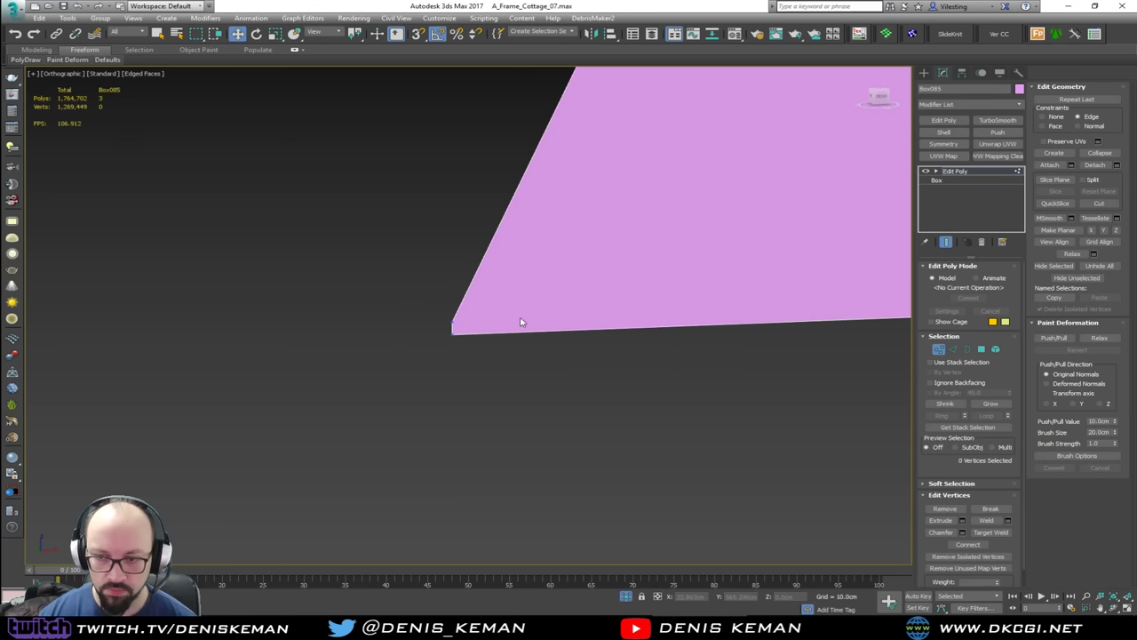
{"action": "left_click", "coordinate": [1000, 533]}
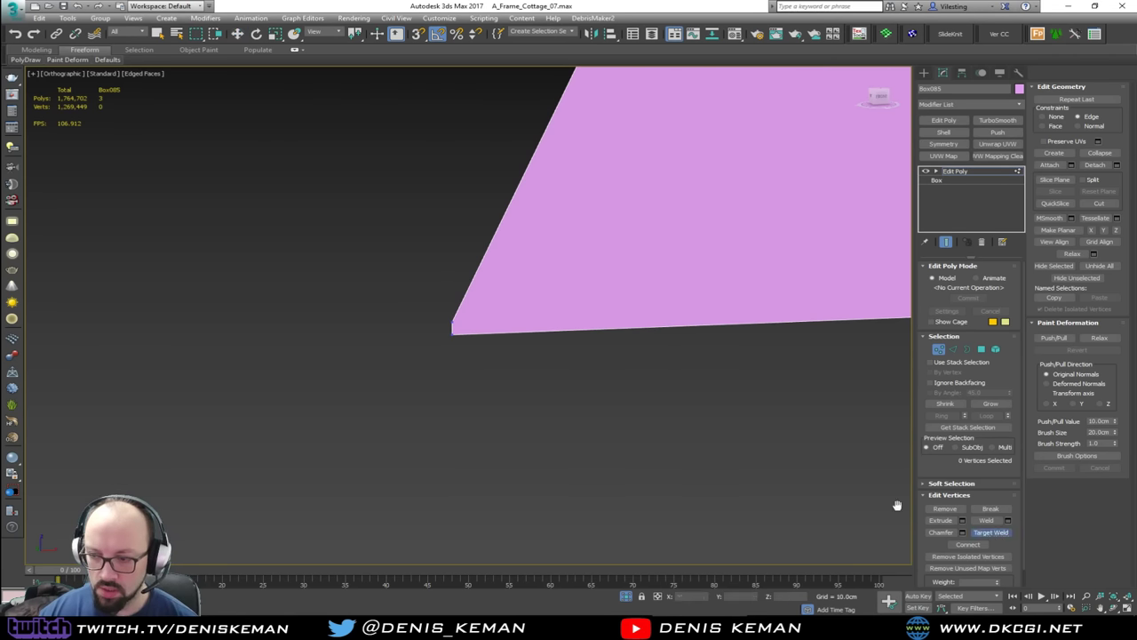
{"action": "left_click", "coordinate": [452, 321]}
{"action": "left_click", "coordinate": [452, 334]}
{"action": "key", "text": "w"}
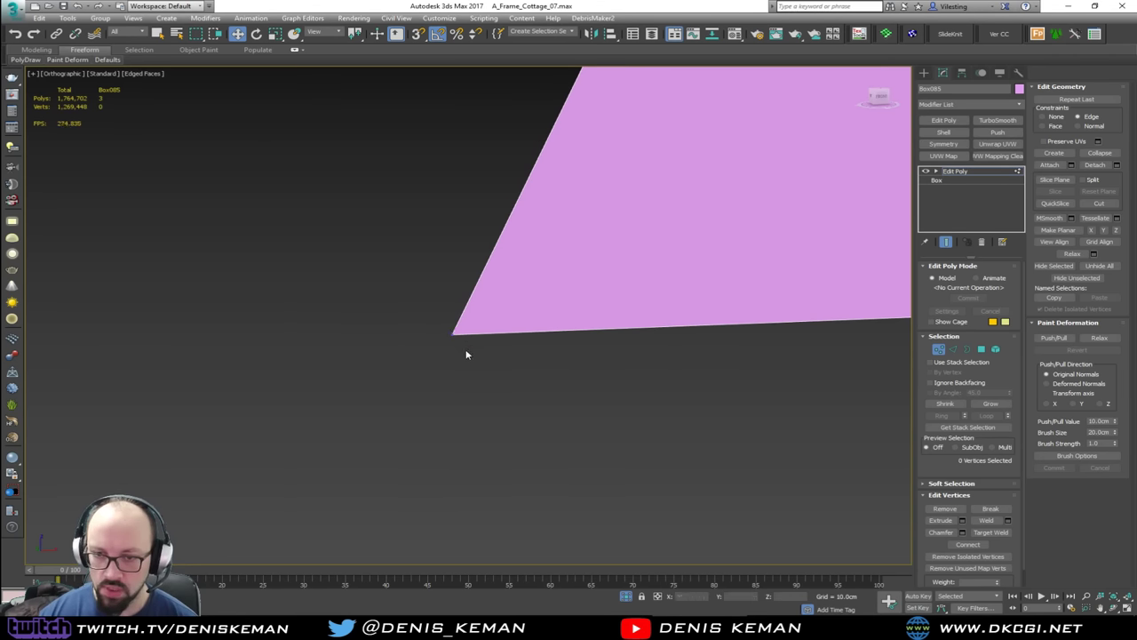
Step: Inset all three partition polygons individually by 2 cm, using the By Polygon option
{"action": "middle_click_drag", "start_coordinate": [474, 331], "coordinate": [510, 322]}
{"action": "scroll", "coordinate": [510, 322], "scroll_direction": "down", "scroll_amount": 8}
{"action": "key", "text": "p"}
{"action": "scroll", "coordinate": [510, 321], "scroll_direction": "down", "scroll_amount": 3}
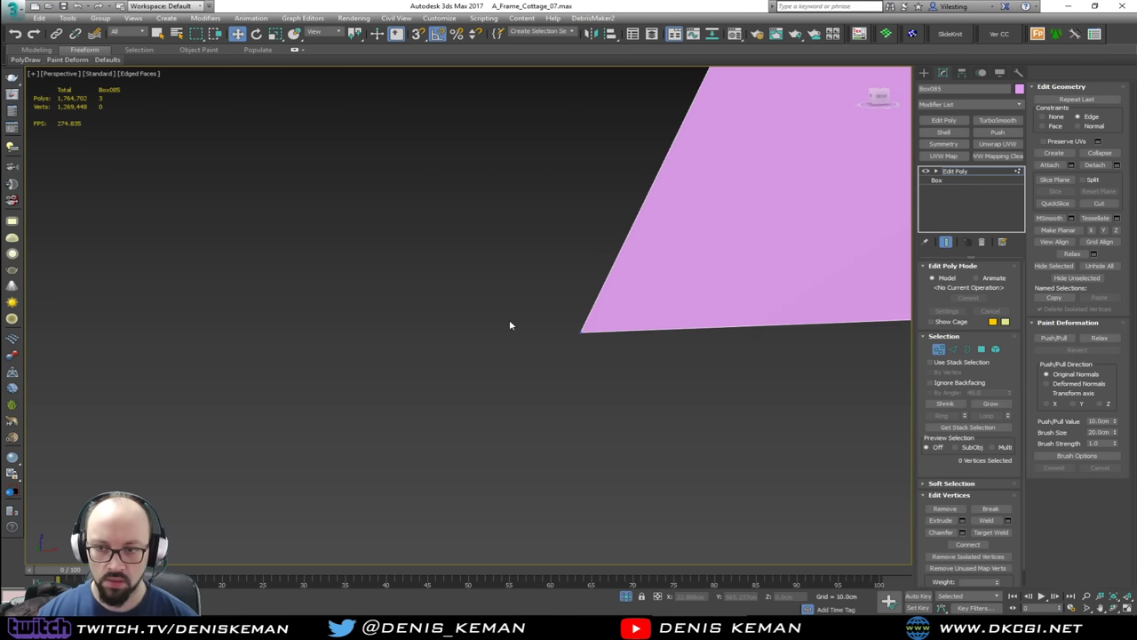
{"action": "key", "text": "z"}
{"action": "middle_click_drag", "start_coordinate": [501, 330], "coordinate": [479, 335], "text": "alt"}
{"action": "key", "text": "4"}
{"action": "key", "text": "ctrl+a"}
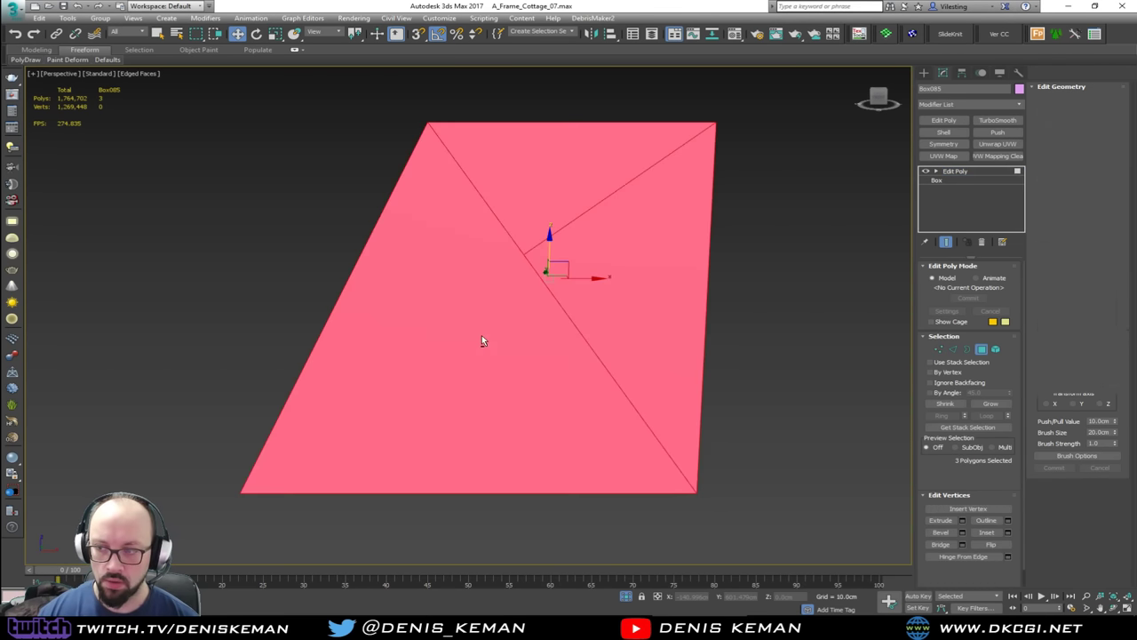
{"action": "left_click", "coordinate": [1007, 531]}
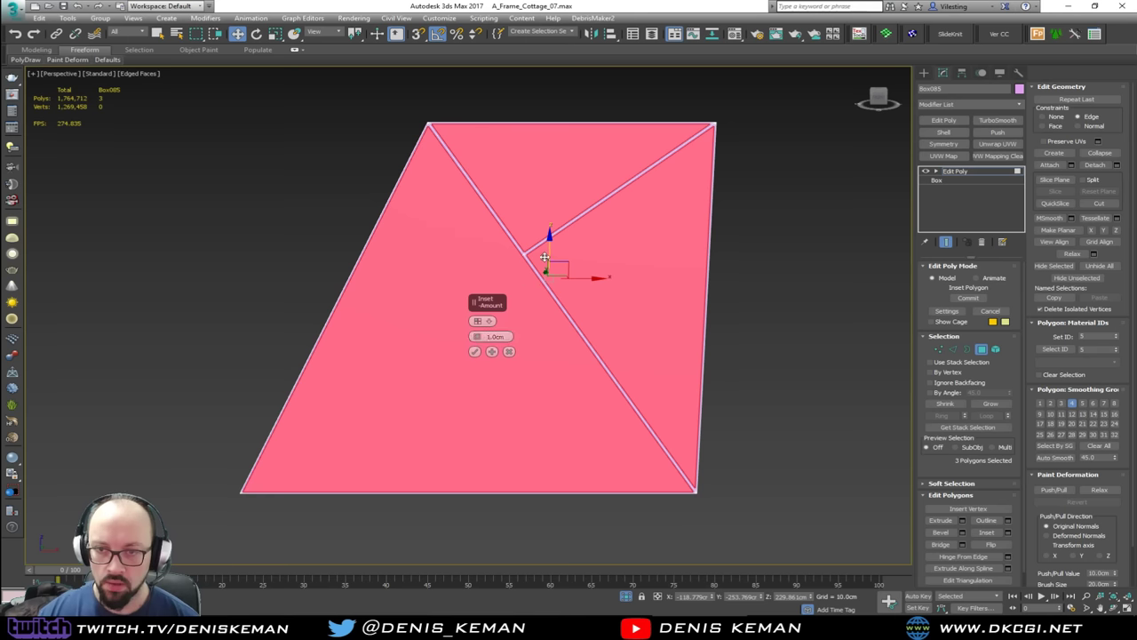
{"action": "left_click", "coordinate": [493, 335]}
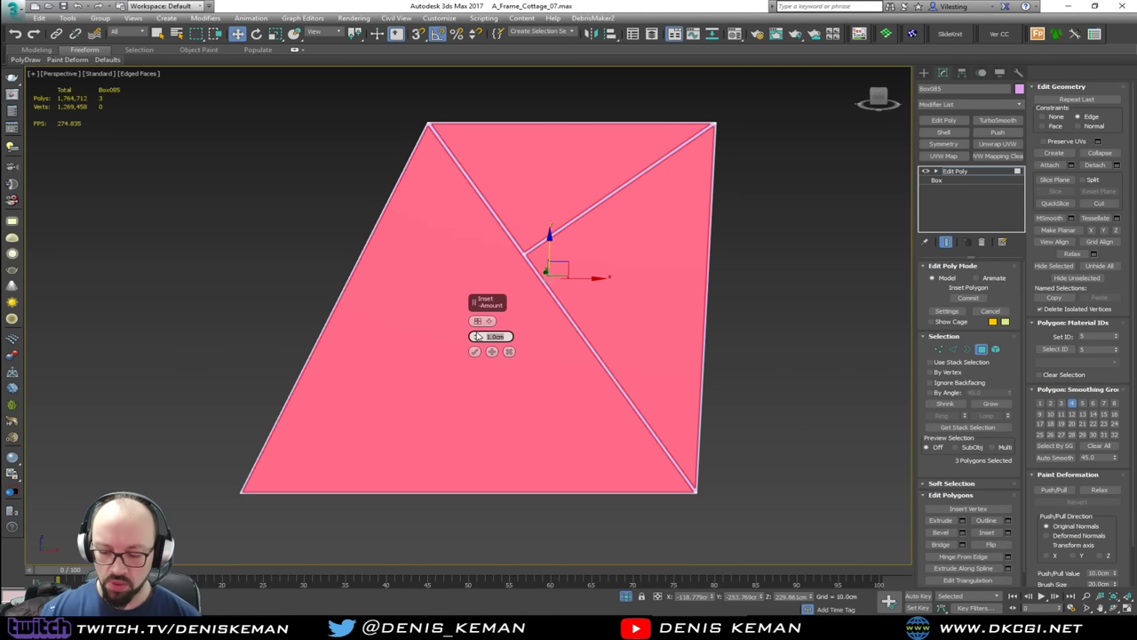
{"action": "type", "text": "2"}
{"action": "key", "text": "Return"}
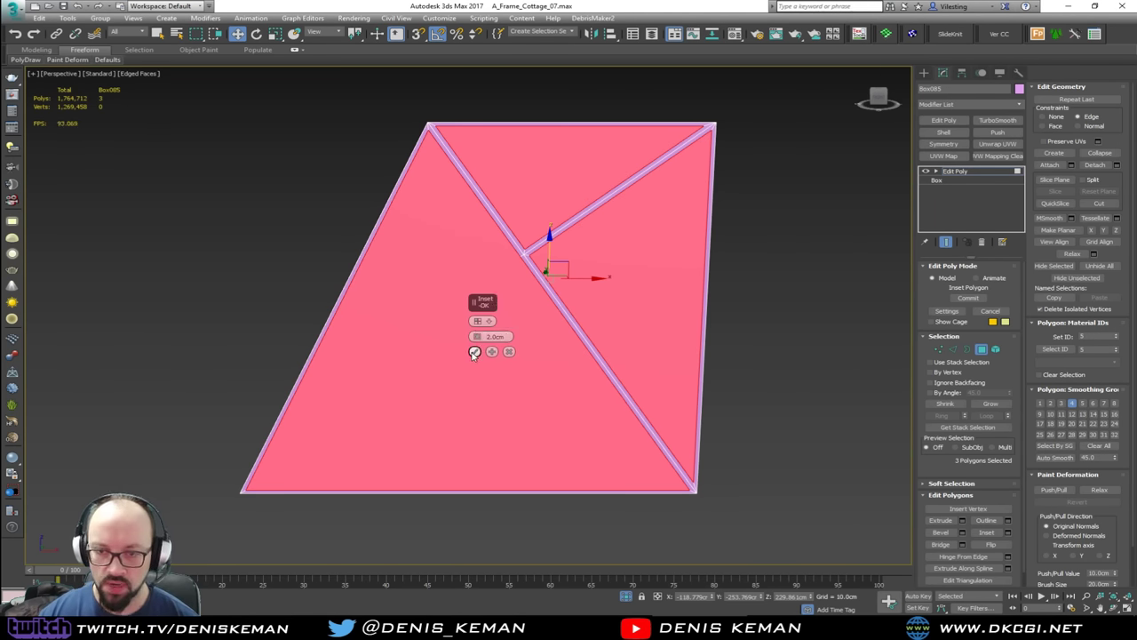
{"action": "left_click", "coordinate": [474, 352]}
Step: Detach the three inset polygons as a clone into a separate object, leaving the original face intact
{"action": "mouse_move", "coordinate": [472, 355]}
{"action": "middle_mouse_down", "text": "alt"}
{"action": "mouse_move", "coordinate": [482, 363]}
{"action": "mouse_move", "coordinate": [471, 374]}
{"action": "middle_mouse_up", "text": "alt"}
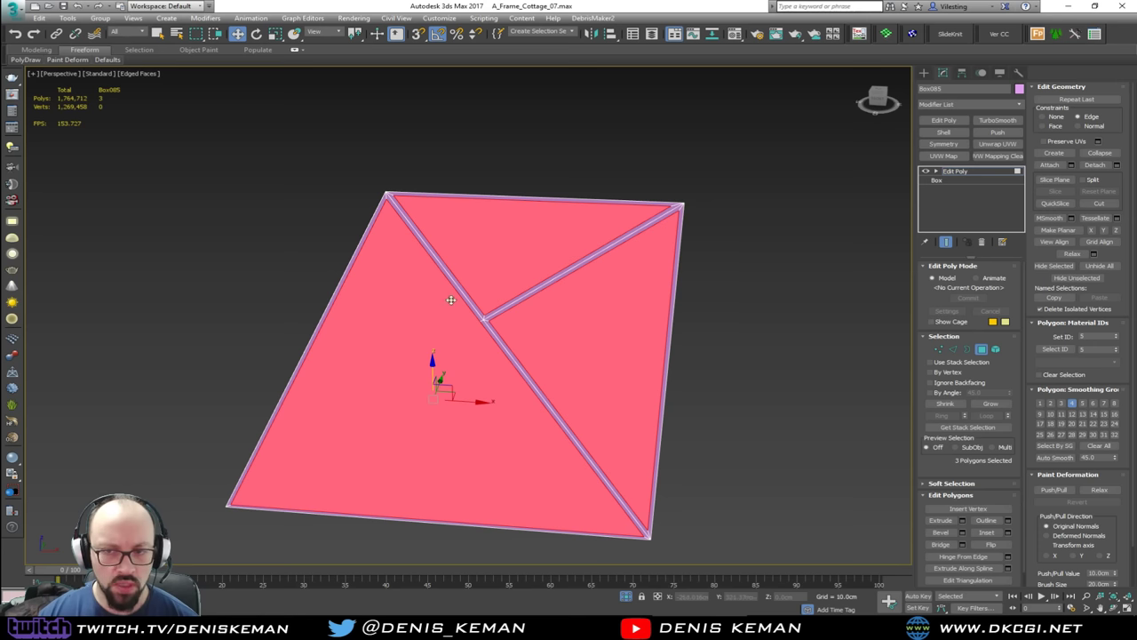
{"action": "left_click", "coordinate": [1118, 167]}
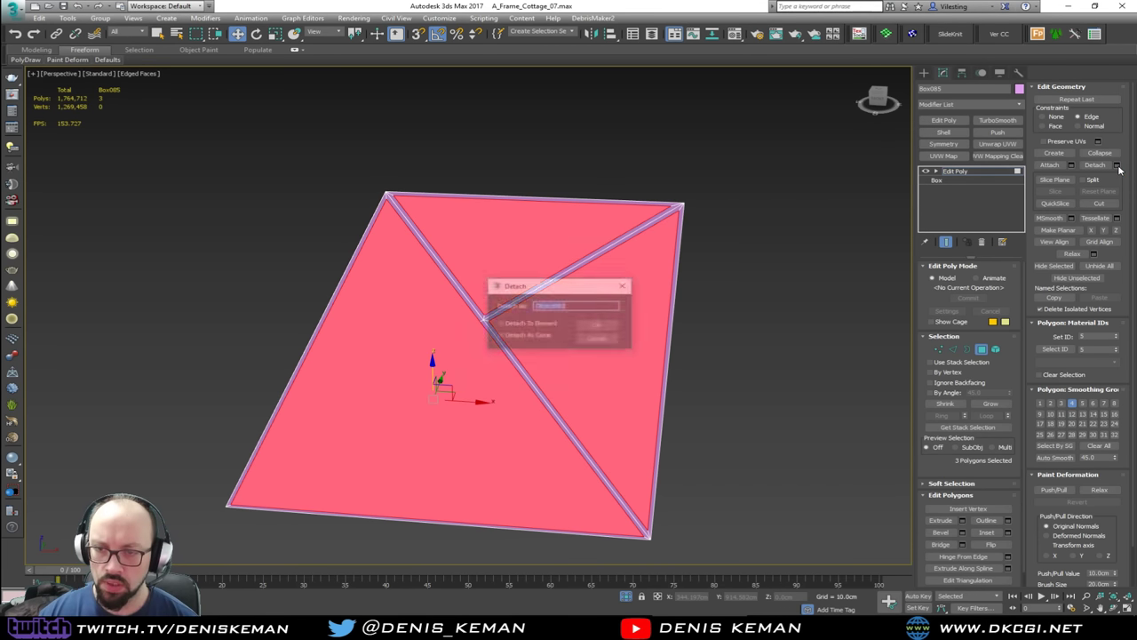
{"action": "left_click", "coordinate": [542, 338]}
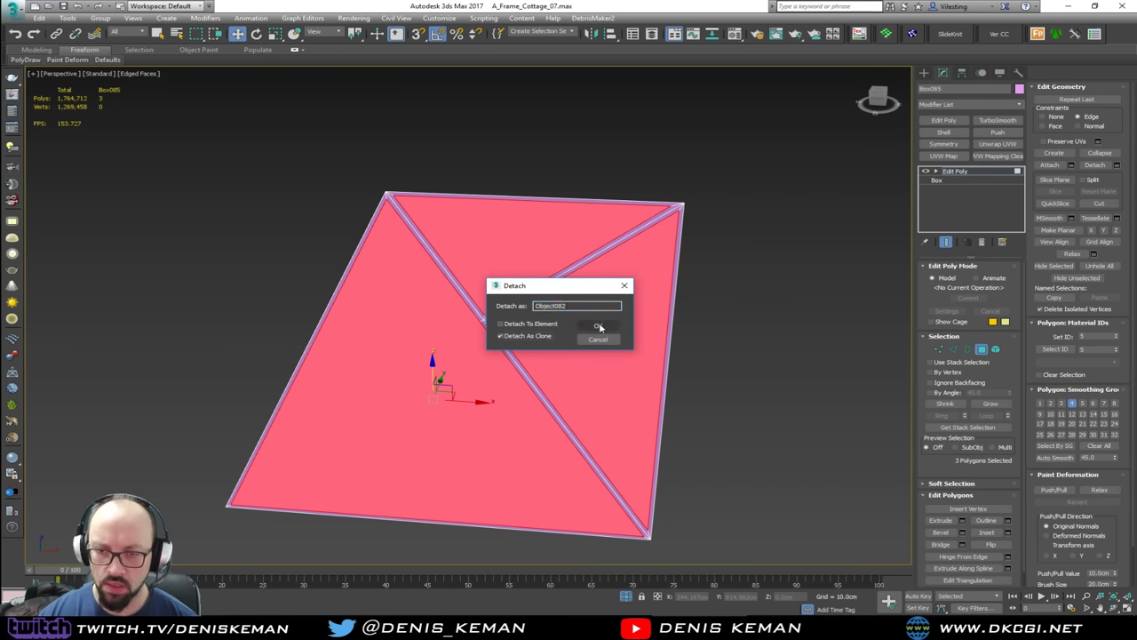
{"action": "left_click", "coordinate": [600, 328]}
{"action": "left_click", "coordinate": [980, 349]}
{"action": "left_click", "coordinate": [795, 363]}
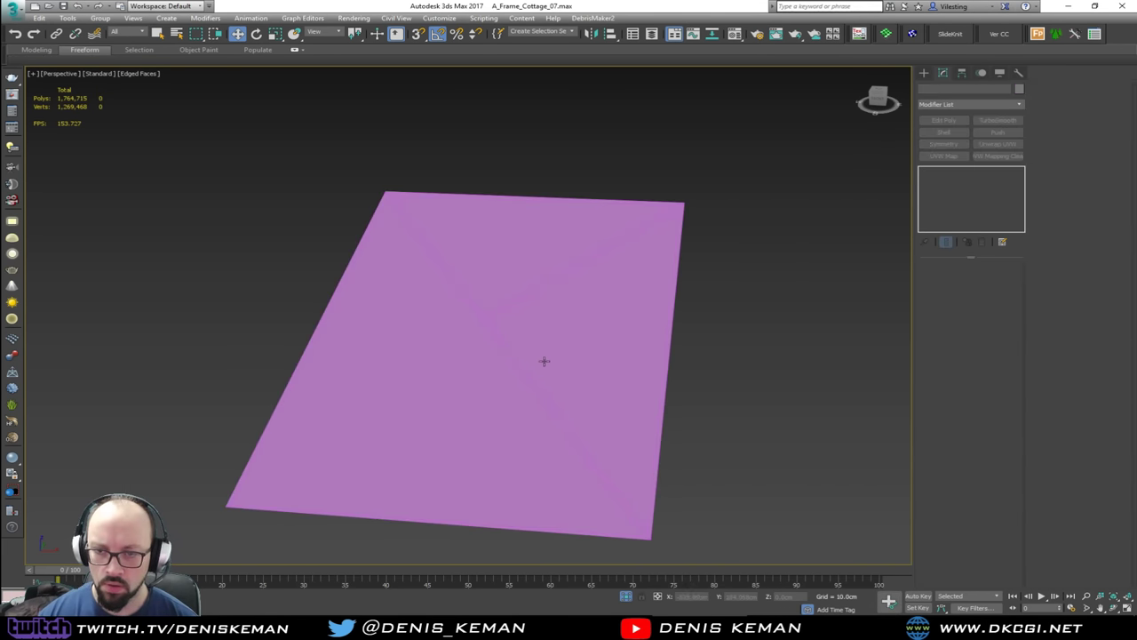
Step: Isolate the detached clone of the three inset panels and view it from the front
{"action": "left_click", "coordinate": [544, 361]}
{"action": "key", "text": "alt+q"}
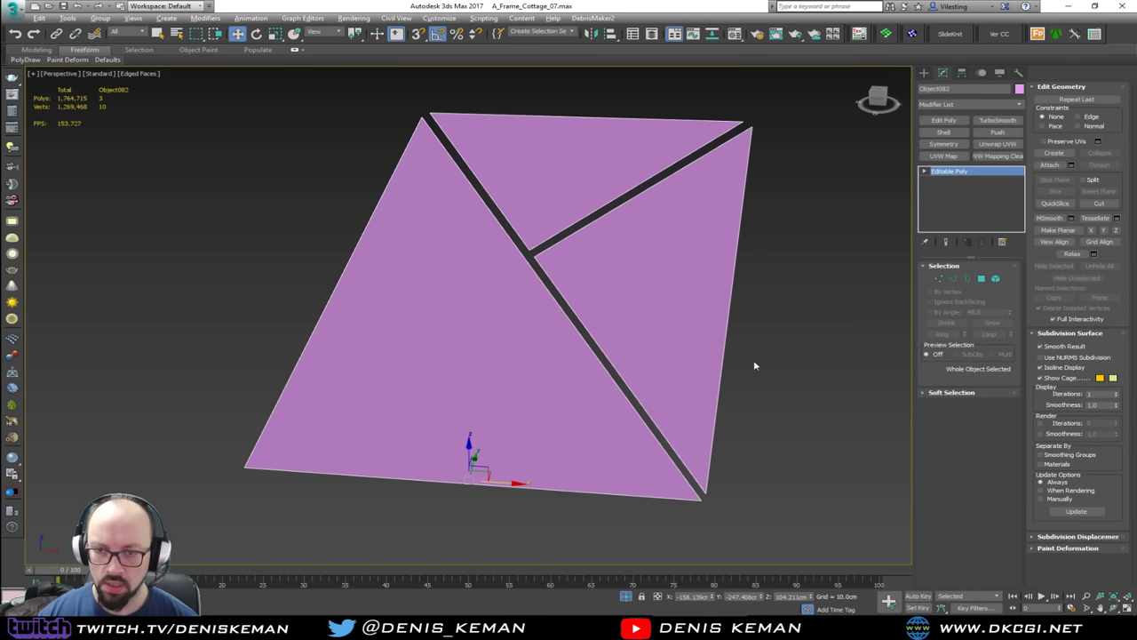
{"action": "middle_click_drag", "start_coordinate": [639, 344], "coordinate": [613, 425]}
{"action": "middle_click_drag", "start_coordinate": [530, 432], "coordinate": [534, 409], "text": "alt"}
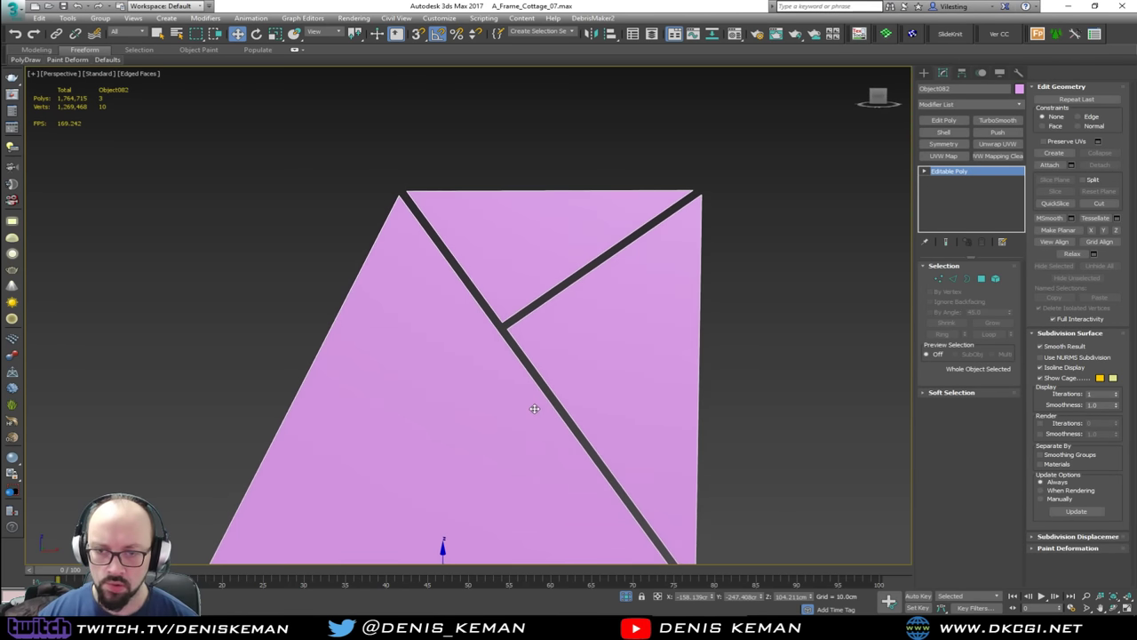
Step: Connect the slanted outer edge and bottom edge of the large triangular panel with 20 evenly spaced segments
{"action": "middle_click_drag", "start_coordinate": [534, 408], "coordinate": [551, 337]}
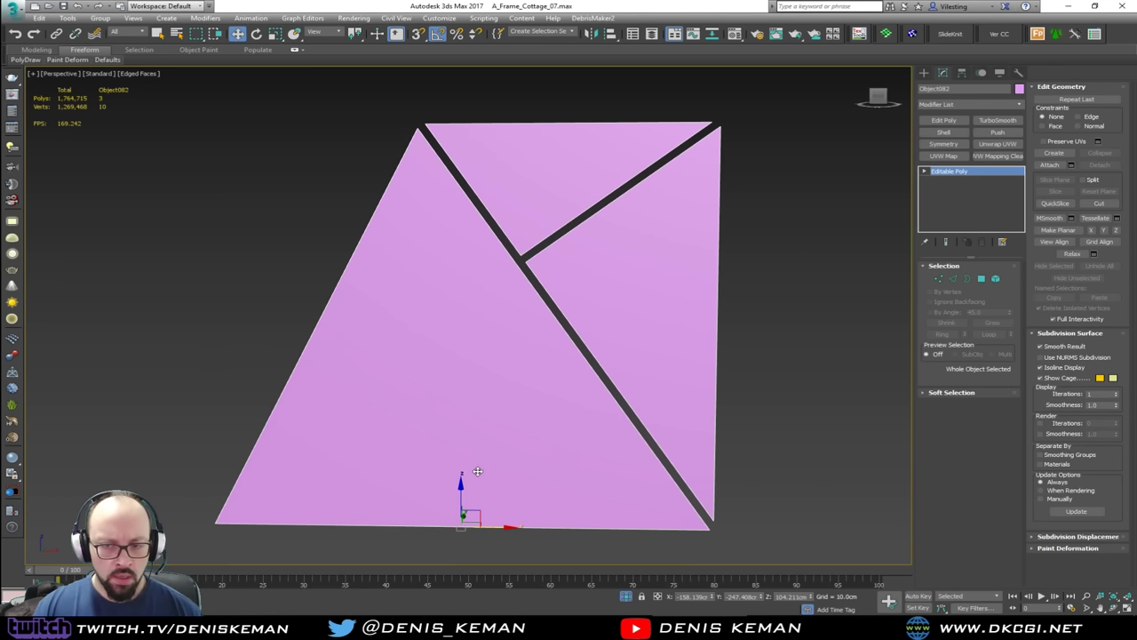
{"action": "key", "text": "2"}
{"action": "left_click_drag", "start_coordinate": [311, 278], "coordinate": [500, 539]}
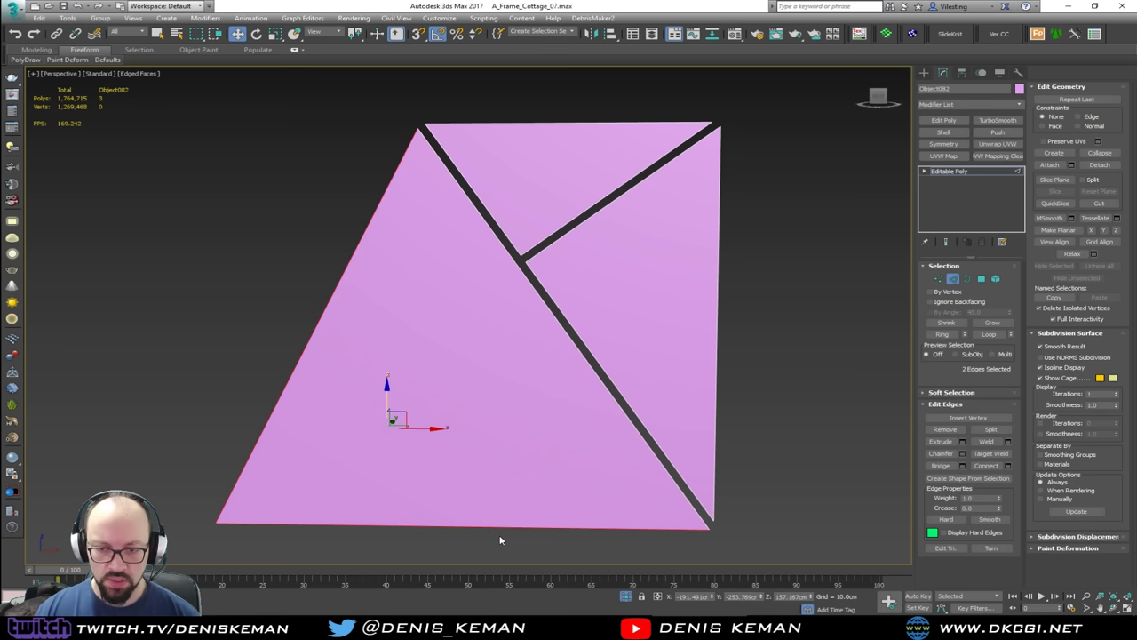
{"action": "left_click", "coordinate": [821, 371]}
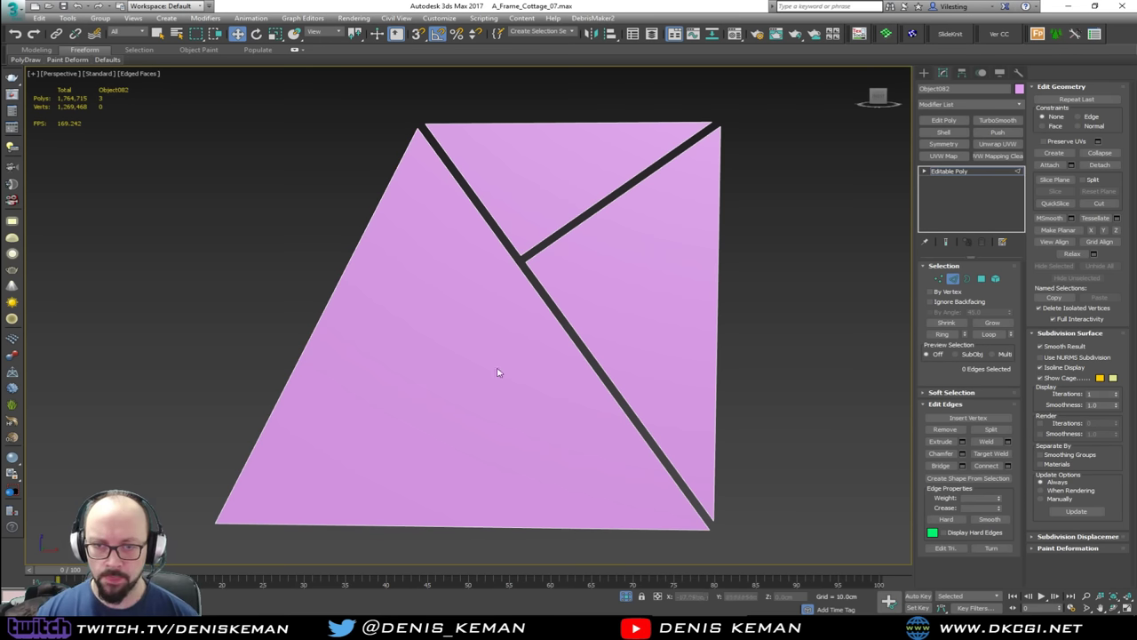
{"action": "left_click_drag", "start_coordinate": [336, 495], "coordinate": [340, 533]}
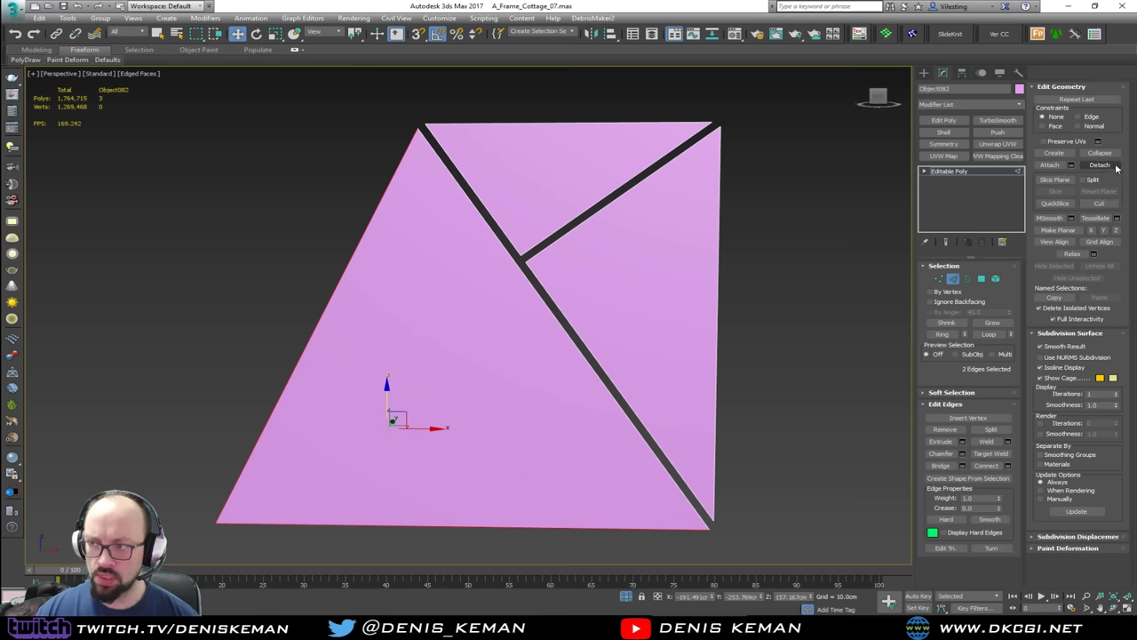
{"action": "left_click", "coordinate": [1008, 466]}
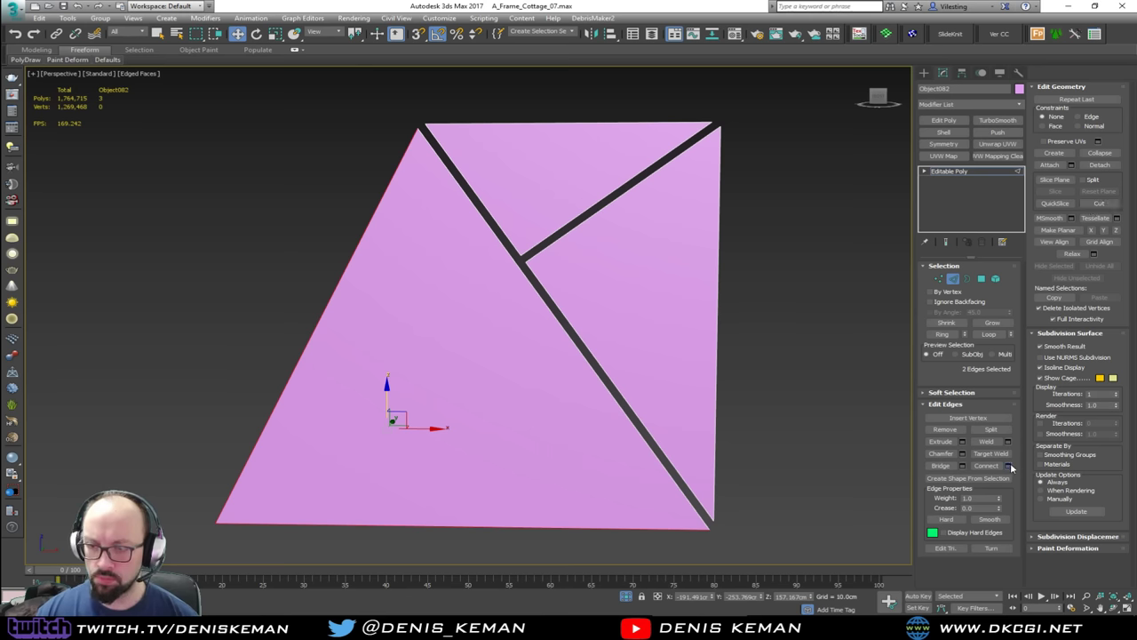
{"action": "left_click_drag", "start_coordinate": [478, 321], "coordinate": [481, 323]}
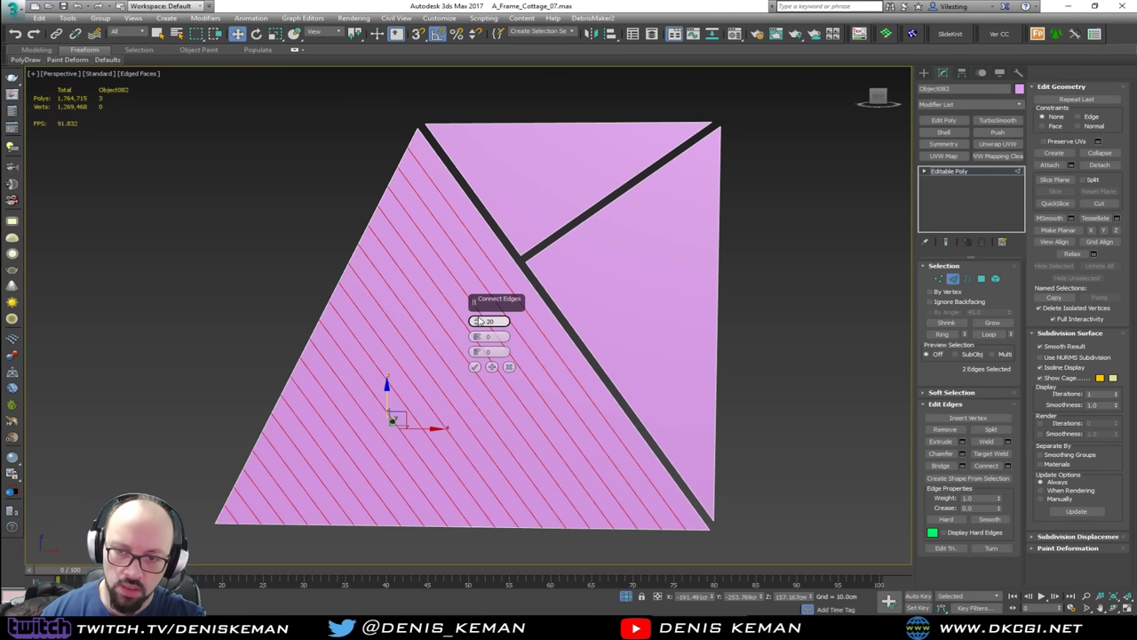
{"action": "left_click", "coordinate": [475, 366]}
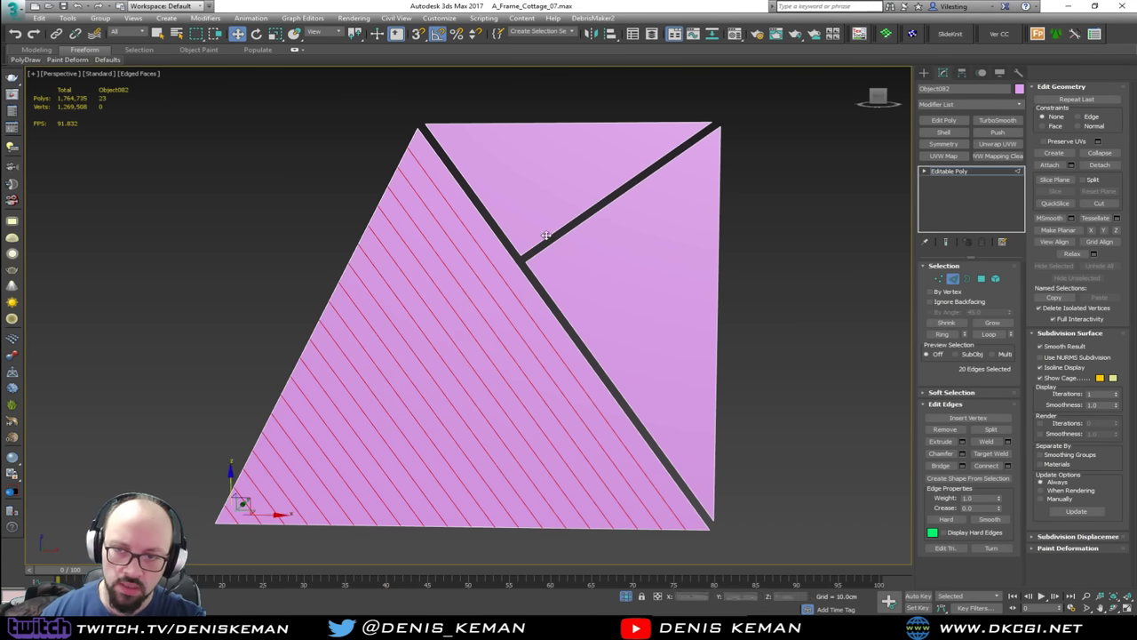
Step: Connect the top edge and lower diagonal edge of the upper triangular panel with 11 segments
{"action": "left_click", "coordinate": [612, 199]}
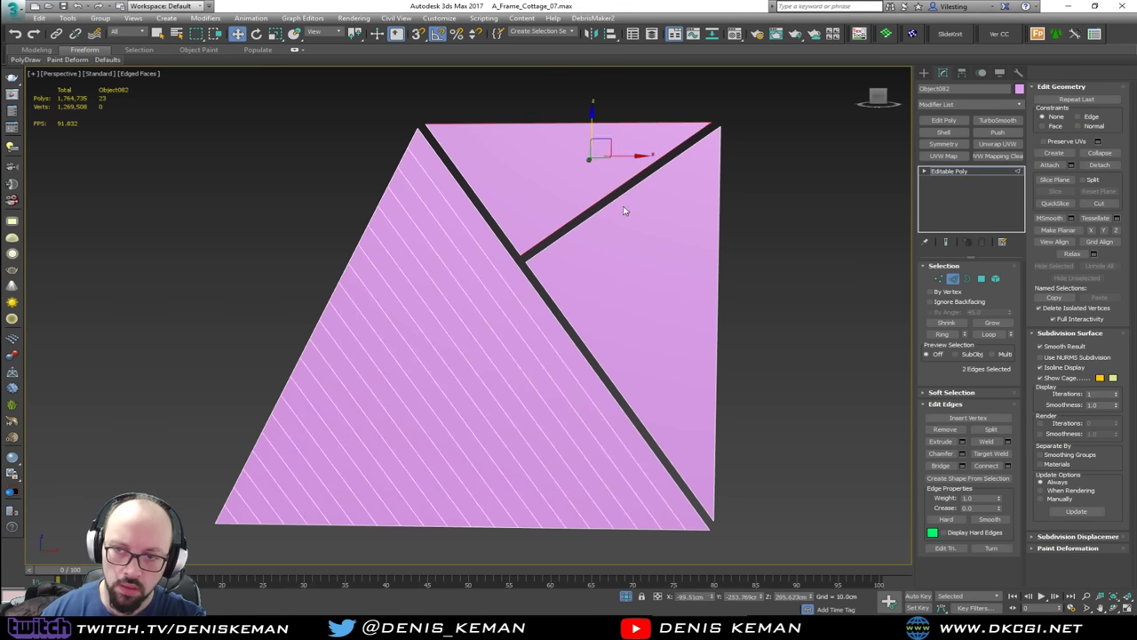
{"action": "left_click", "coordinate": [1007, 465]}
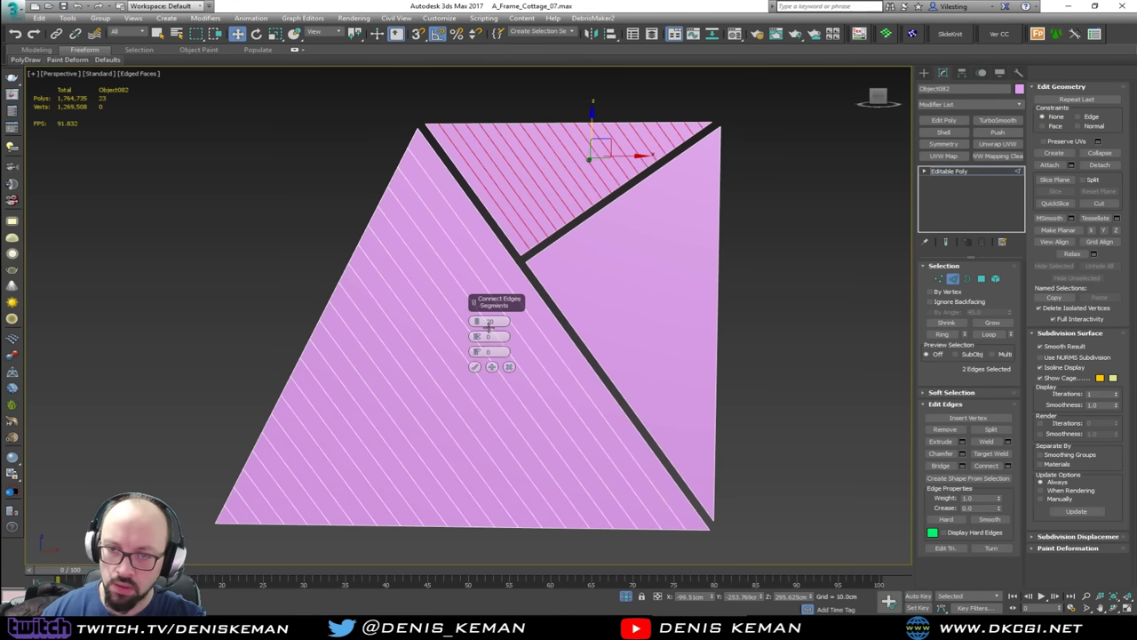
{"action": "left_click_drag", "start_coordinate": [488, 328], "coordinate": [475, 328]}
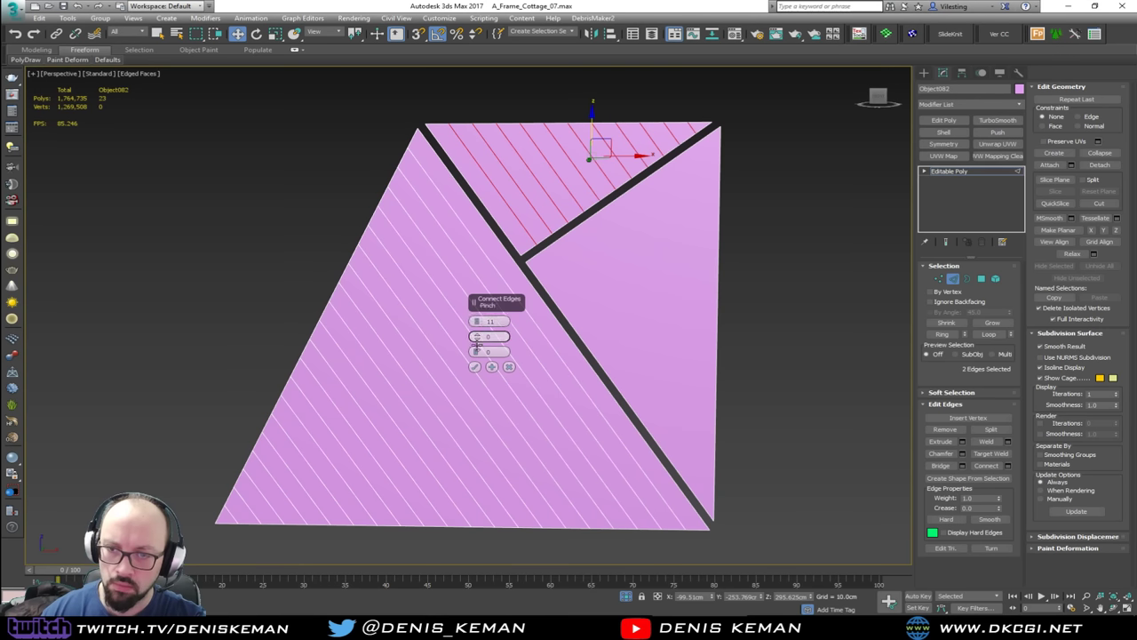
{"action": "left_click", "coordinate": [474, 366]}
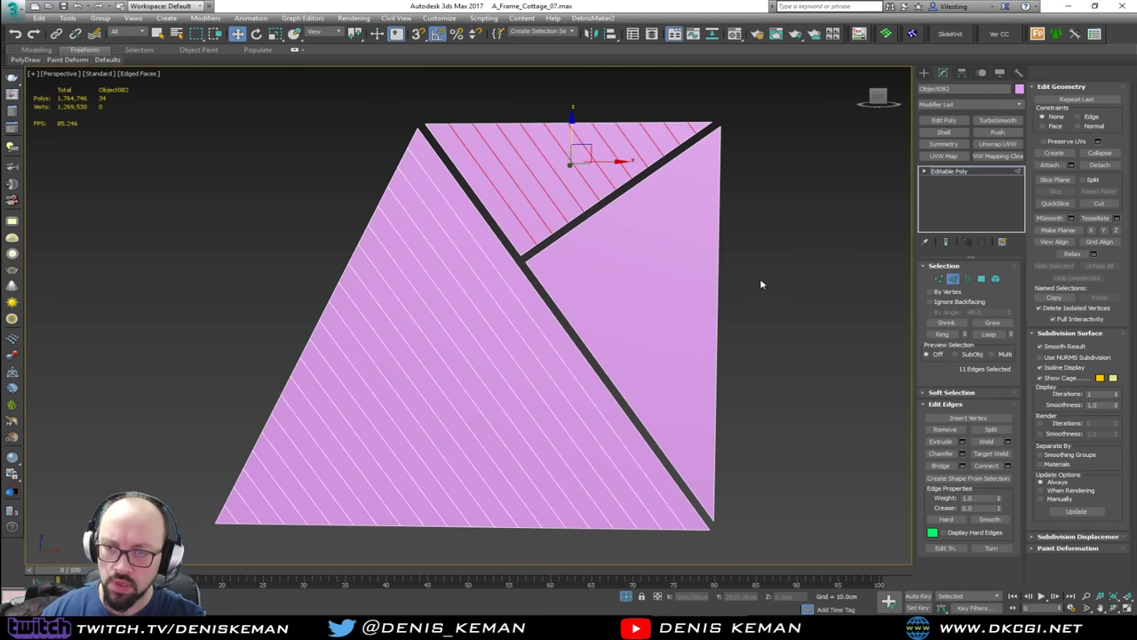
Step: Connect the vertical edge and long diagonal edge of the remaining triangular panel with 16 segments
{"action": "left_click_drag", "start_coordinate": [761, 284], "coordinate": [583, 345]}
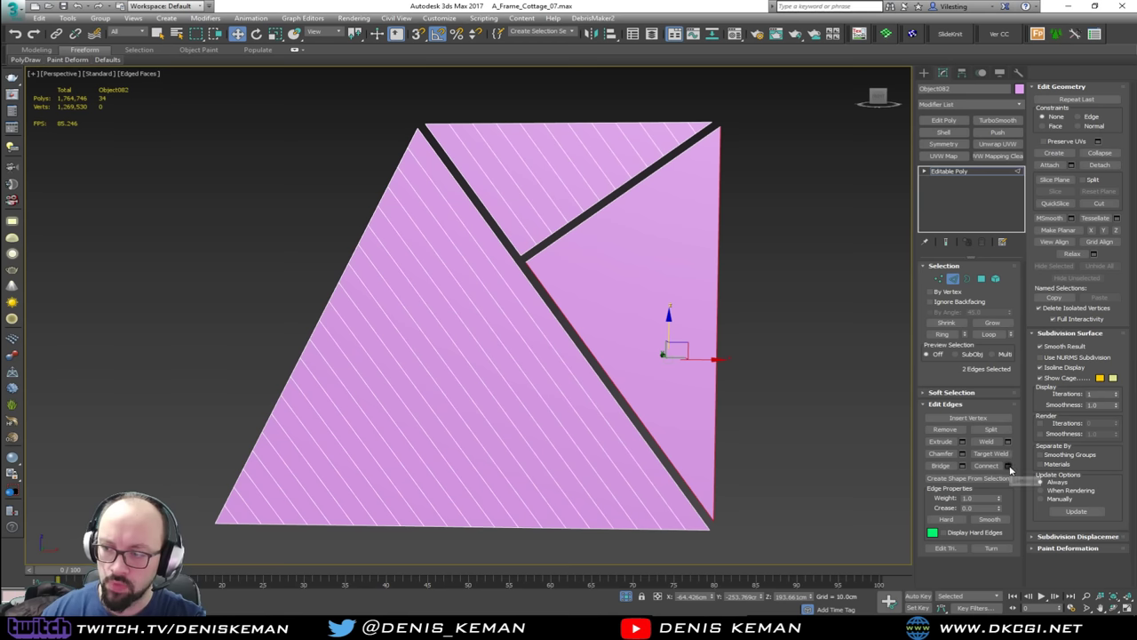
{"action": "left_click", "coordinate": [1008, 466]}
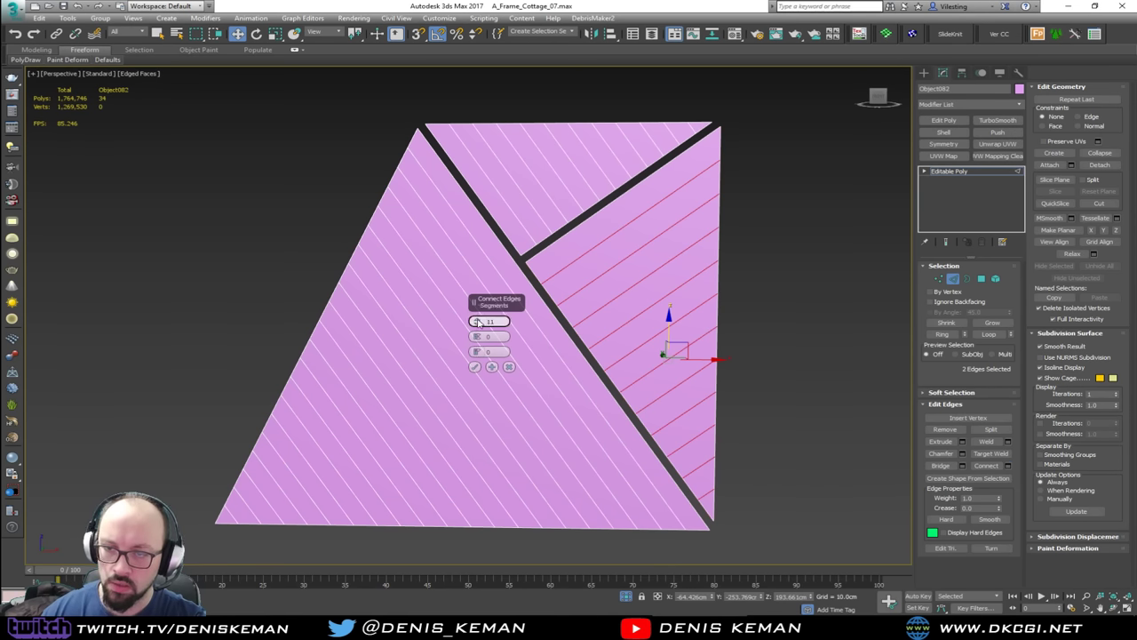
{"action": "left_click", "coordinate": [478, 320]}
{"action": "left_click", "coordinate": [478, 319]}
{"action": "left_click", "coordinate": [478, 319]}
{"action": "left_click", "coordinate": [477, 320]}
{"action": "left_click", "coordinate": [478, 319]}
{"action": "left_click", "coordinate": [478, 319]}
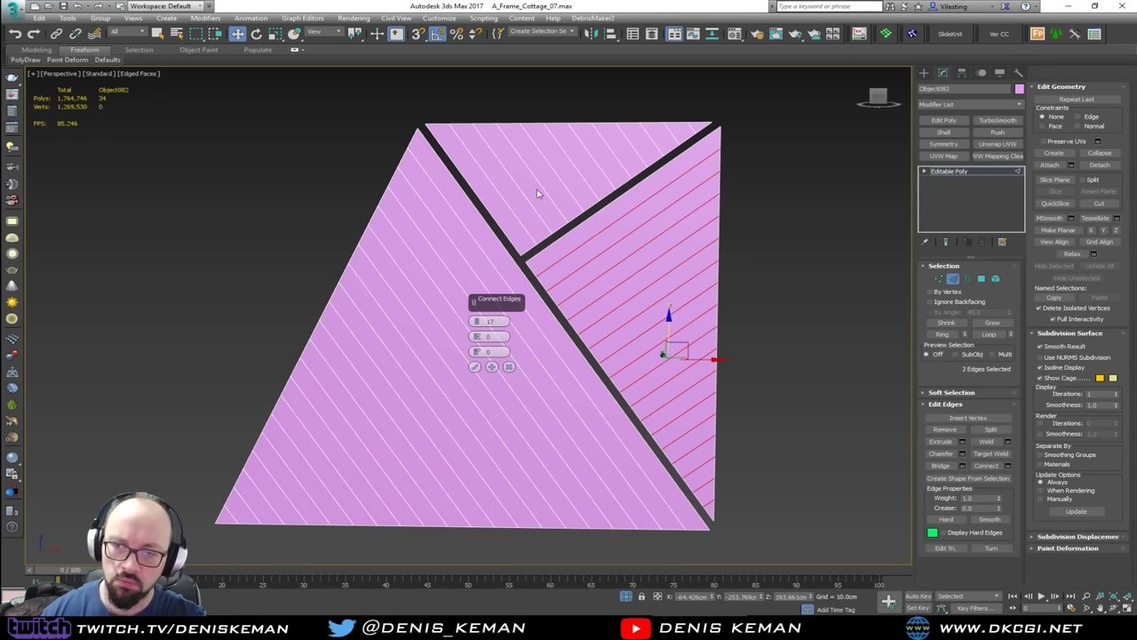
{"action": "scroll", "coordinate": [478, 322], "scroll_direction": "down", "scroll_amount": 1}
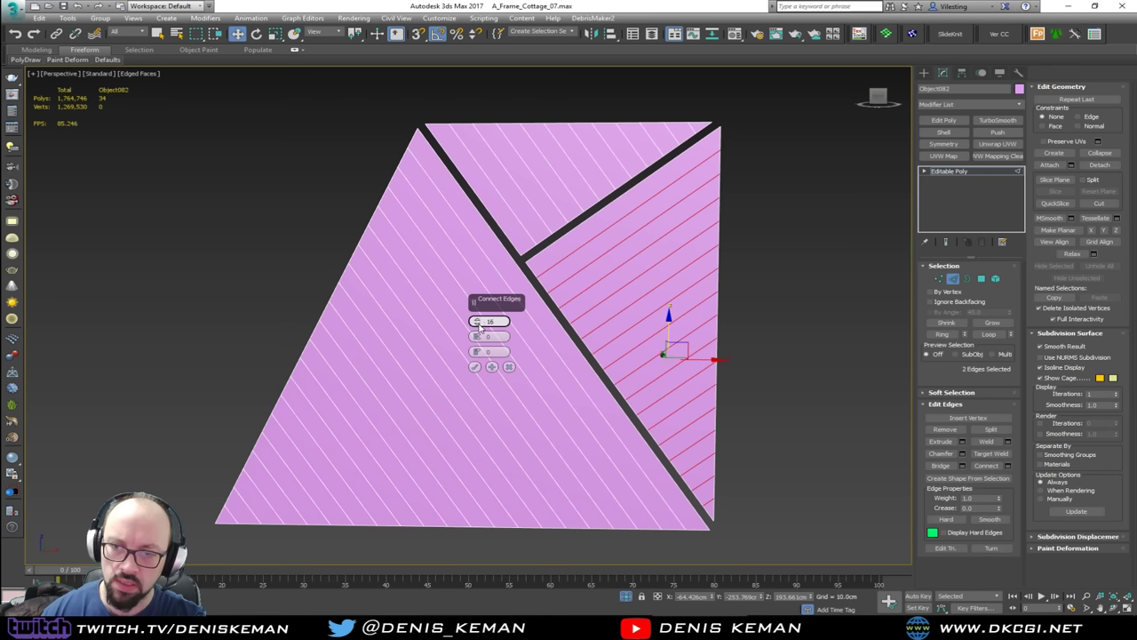
{"action": "left_click", "coordinate": [474, 367]}
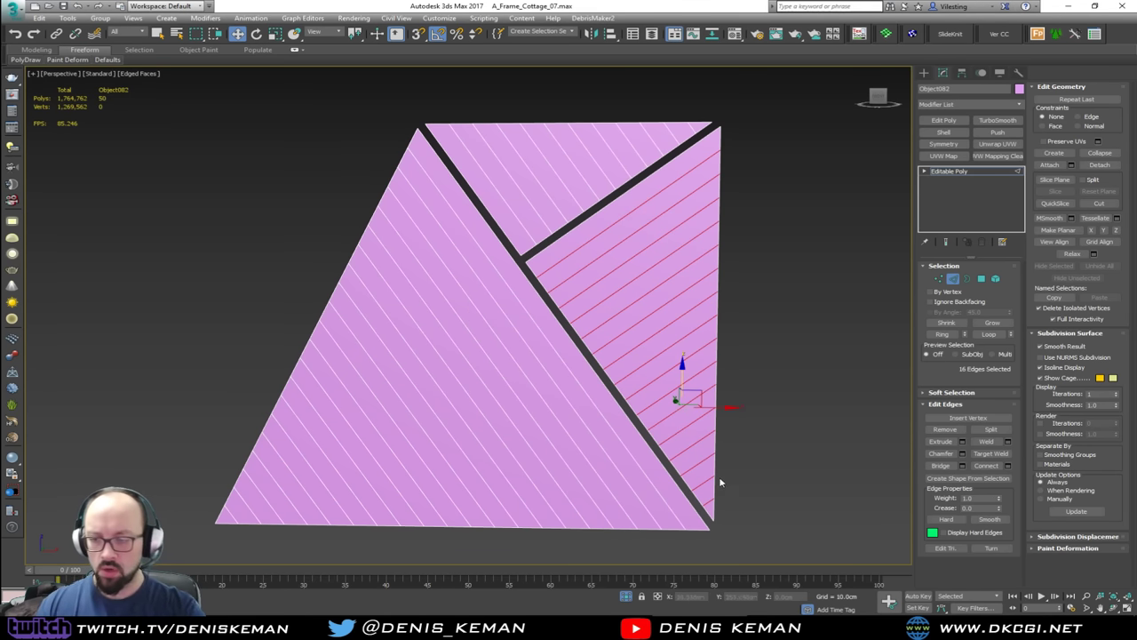
Step: Create a linear shape from the selected slat edges of the panel along the partition's vertical side
{"action": "middle_click_drag", "start_coordinate": [634, 267], "coordinate": [655, 327]}
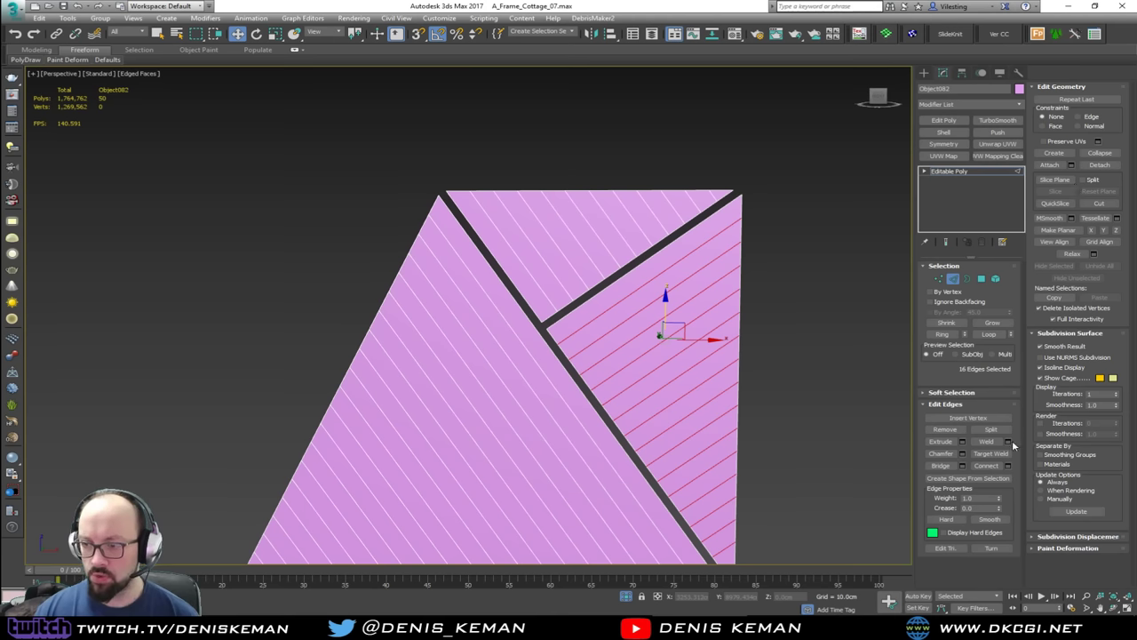
{"action": "left_click", "coordinate": [996, 480]}
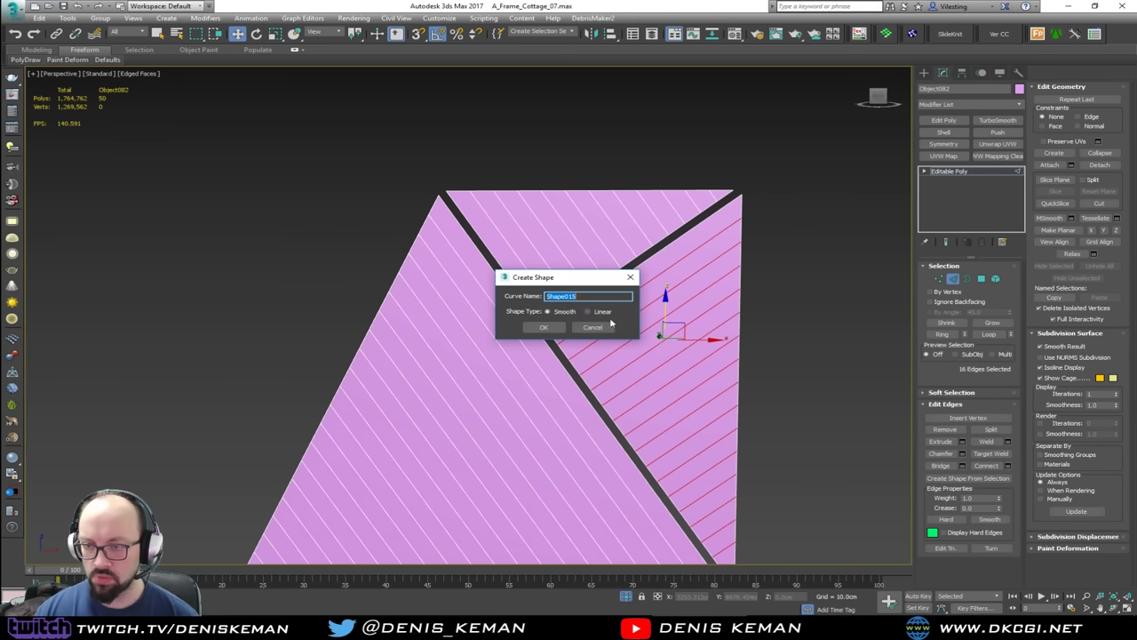
{"action": "left_click", "coordinate": [599, 312]}
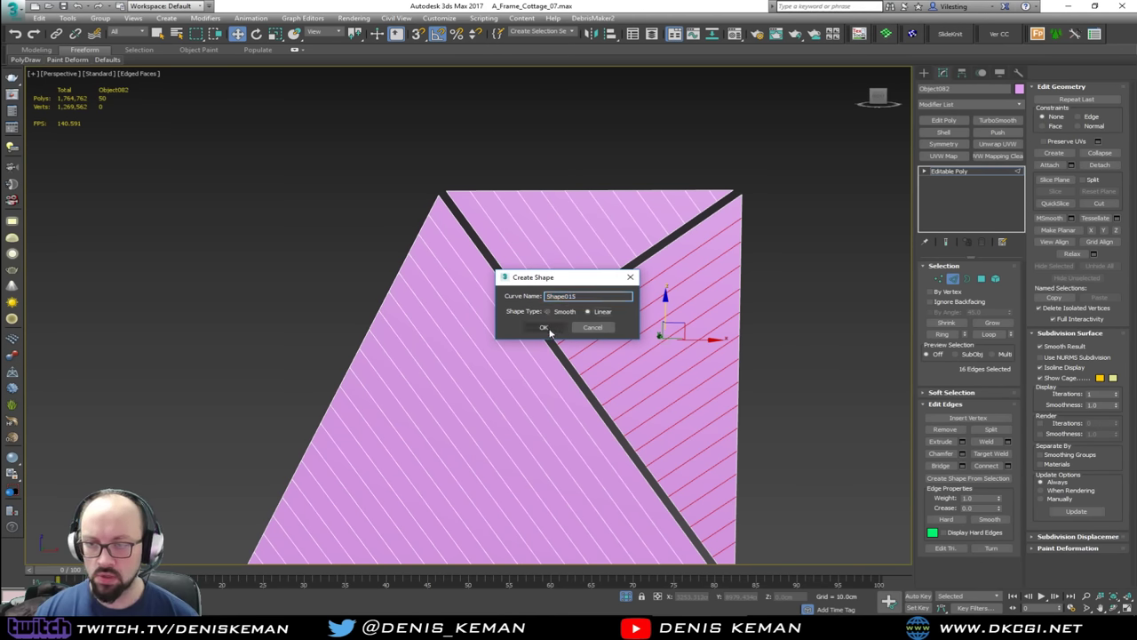
{"action": "left_click", "coordinate": [544, 327]}
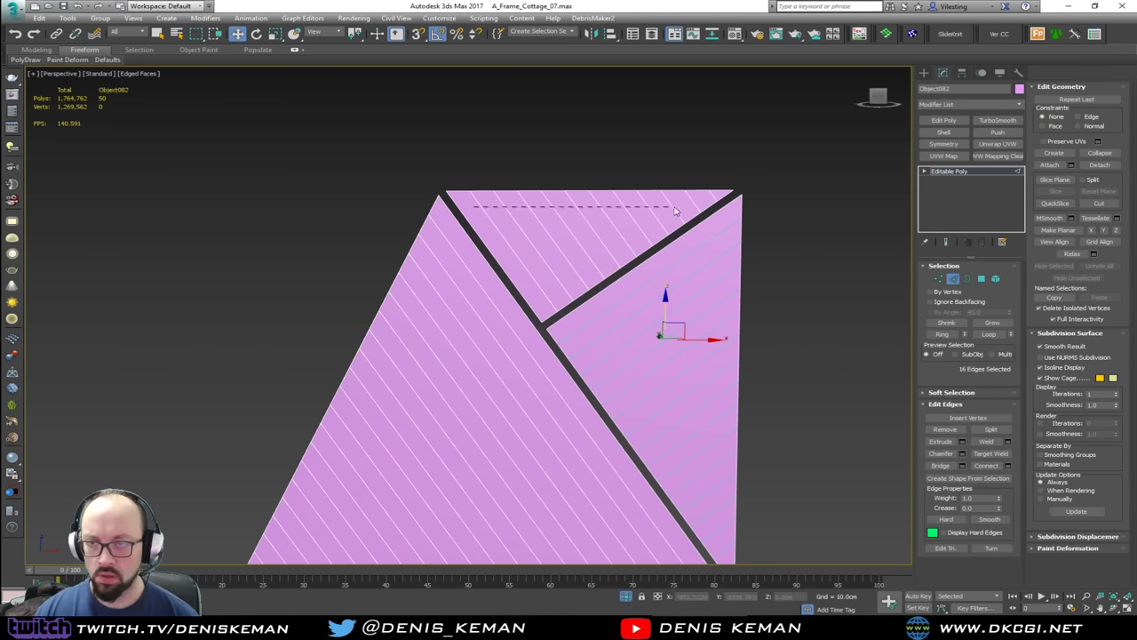
Step: Select the slat edges of the upper triangular panel and create a linear shape from them
{"action": "left_click_drag", "start_coordinate": [675, 210], "coordinate": [698, 206]}
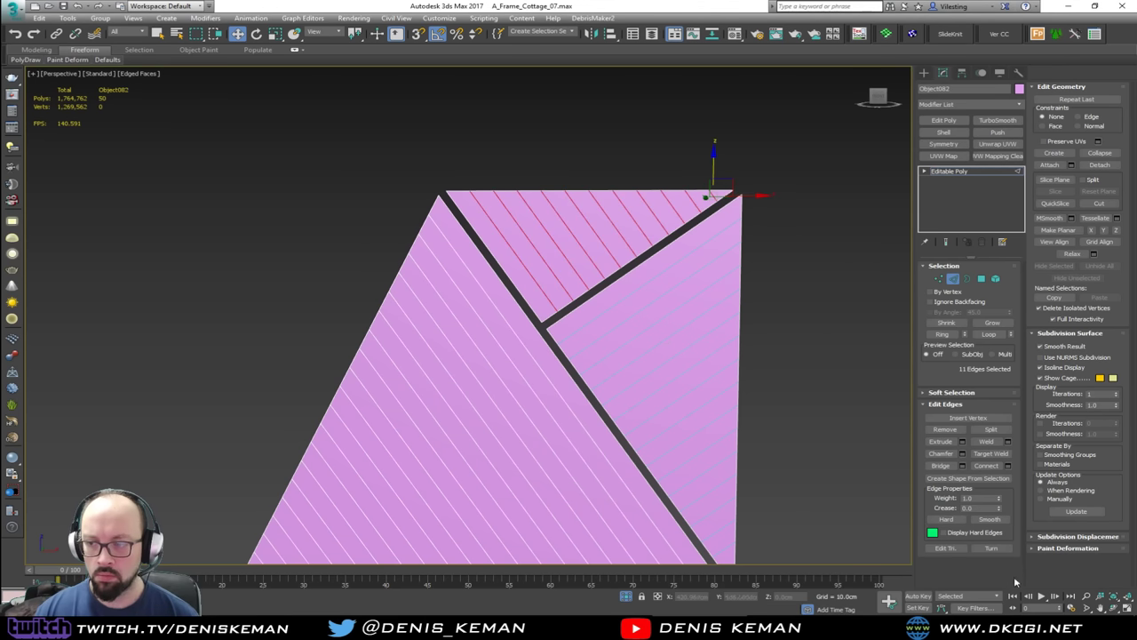
{"action": "left_click", "coordinate": [968, 478]}
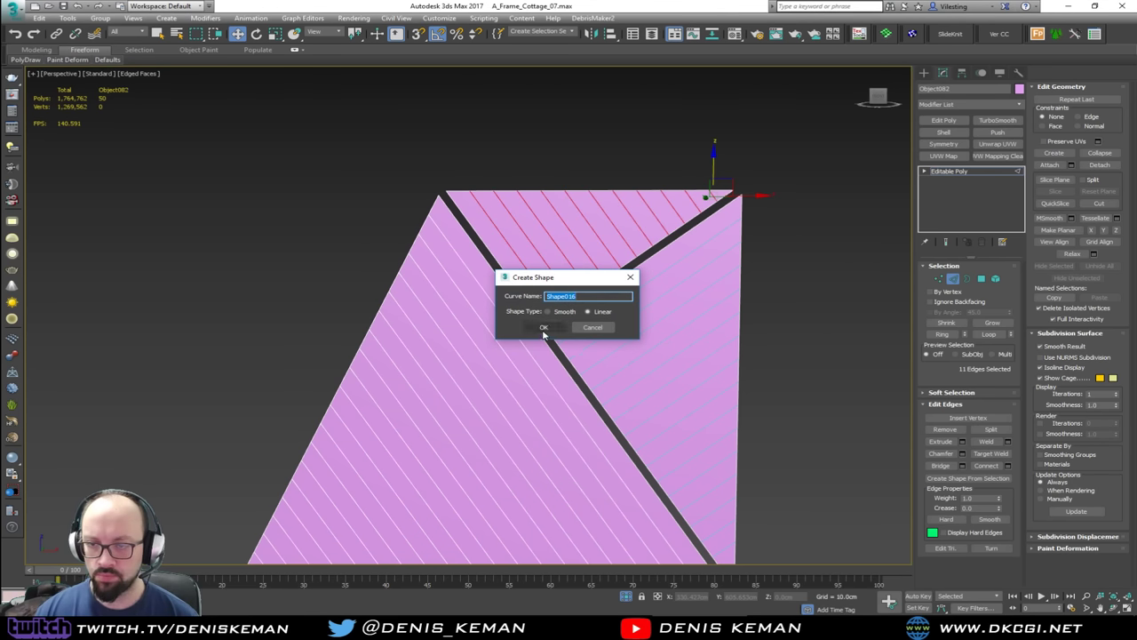
{"action": "left_click", "coordinate": [543, 328]}
Step: Select all slat edges of the large triangular panel and create a linear shape from them
{"action": "middle_click_drag", "start_coordinate": [547, 418], "coordinate": [565, 298]}
{"action": "left_click_drag", "start_coordinate": [664, 378], "coordinate": [520, 389]}
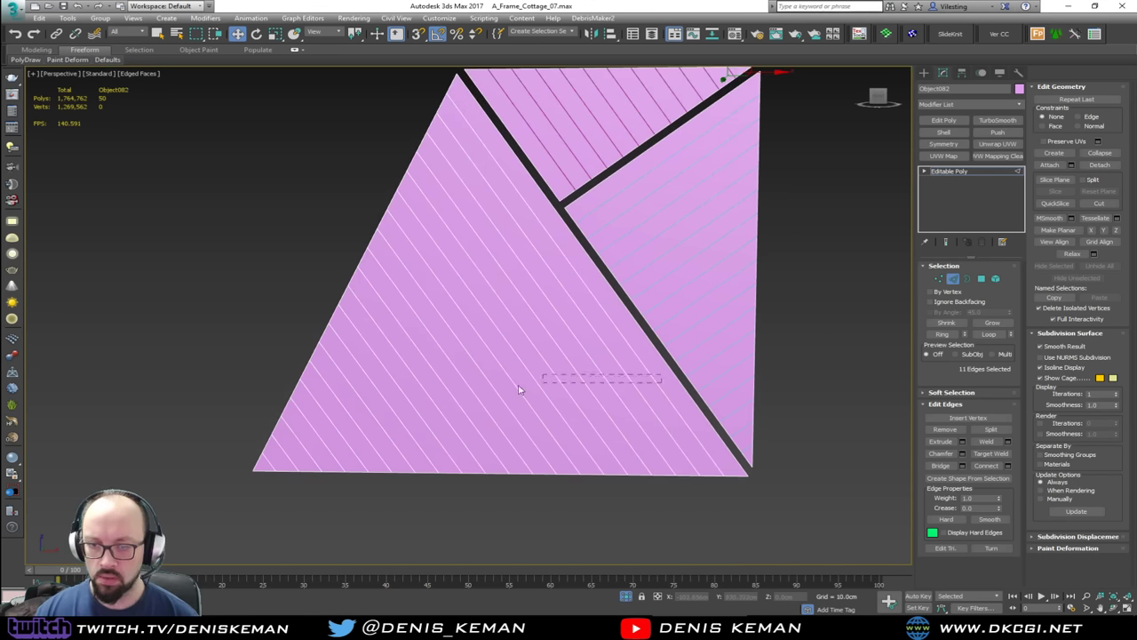
{"action": "left_click_drag", "start_coordinate": [338, 435], "coordinate": [269, 471]}
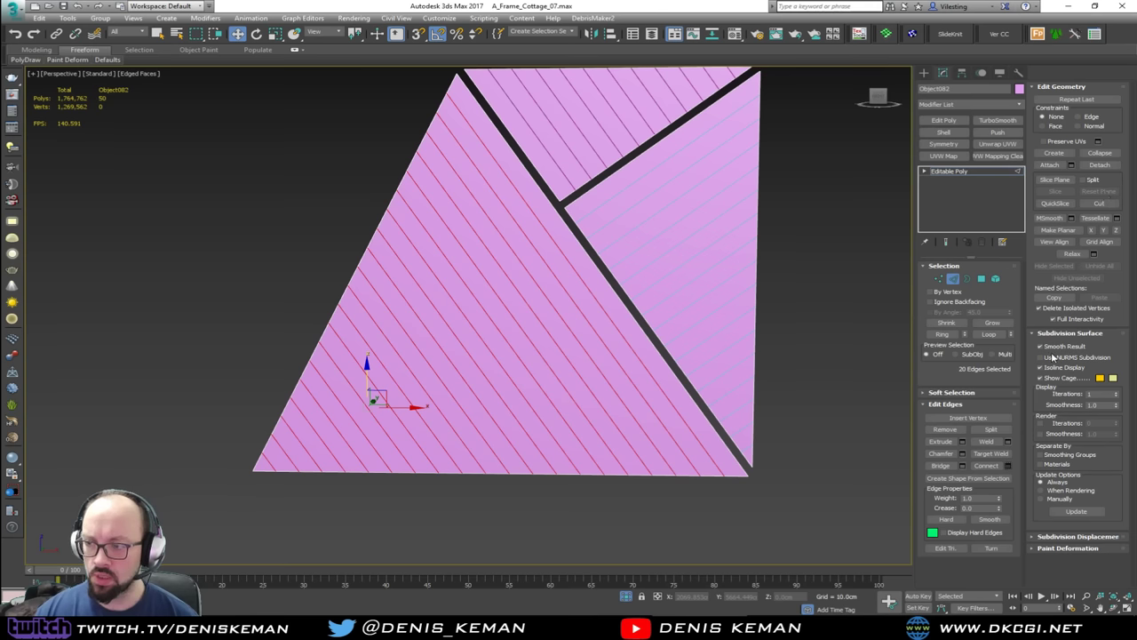
{"action": "left_click", "coordinate": [1005, 479]}
{"action": "left_click", "coordinate": [545, 328]}
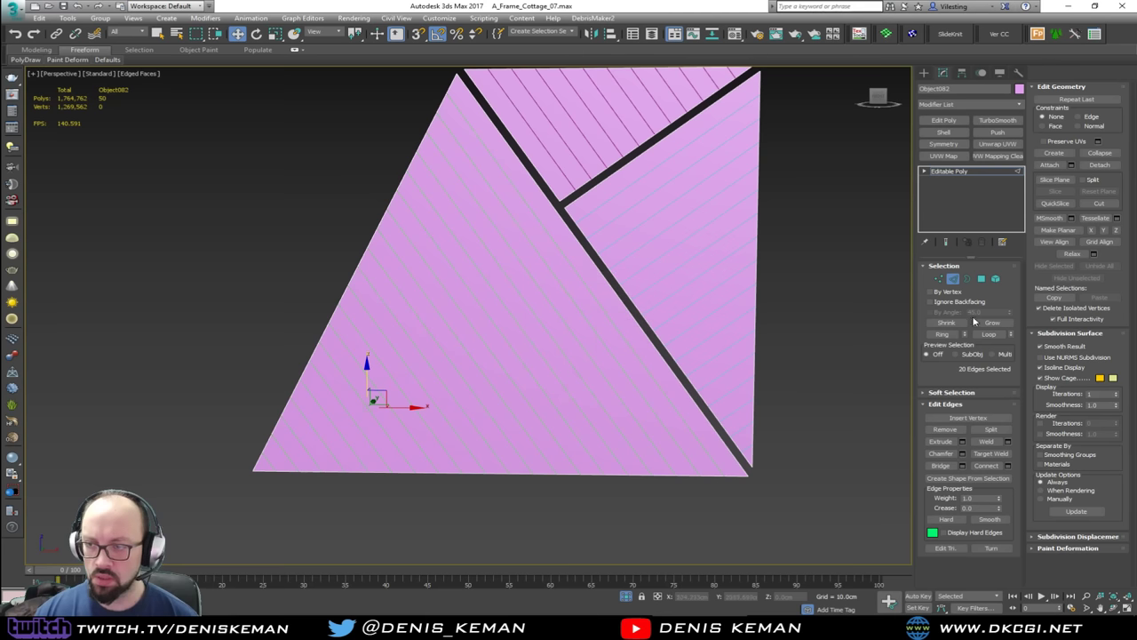
Step: Delete the detached three-panel clone, keeping the extracted slat lines, and bring back the rest of the scene
{"action": "left_click", "coordinate": [812, 321]}
{"action": "left_click", "coordinate": [692, 357]}
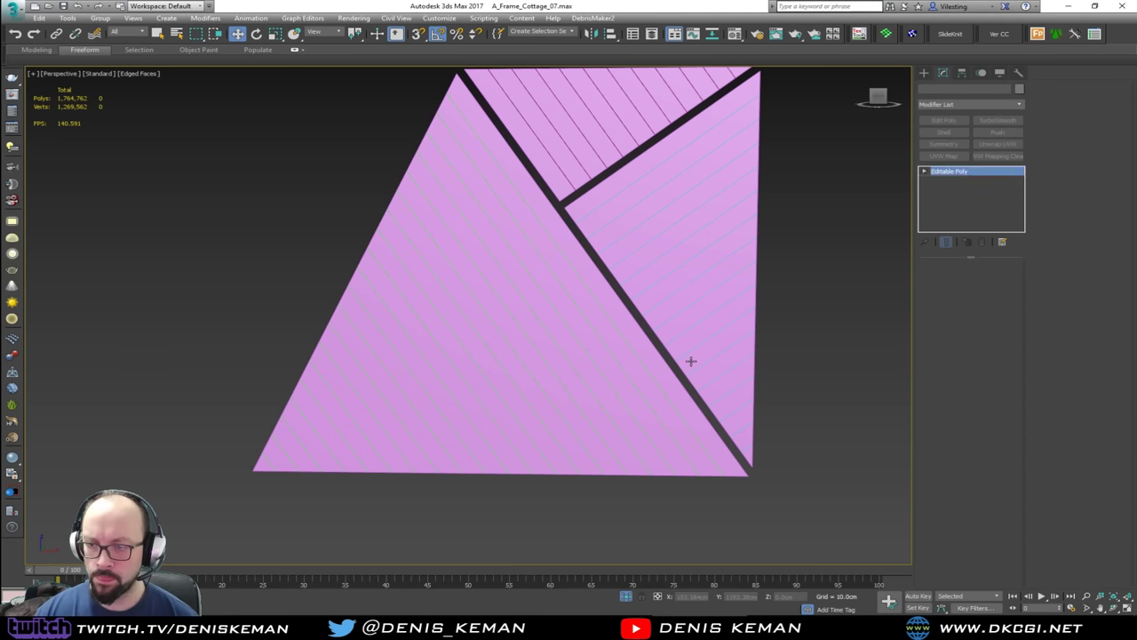
{"action": "key", "text": "Delete"}
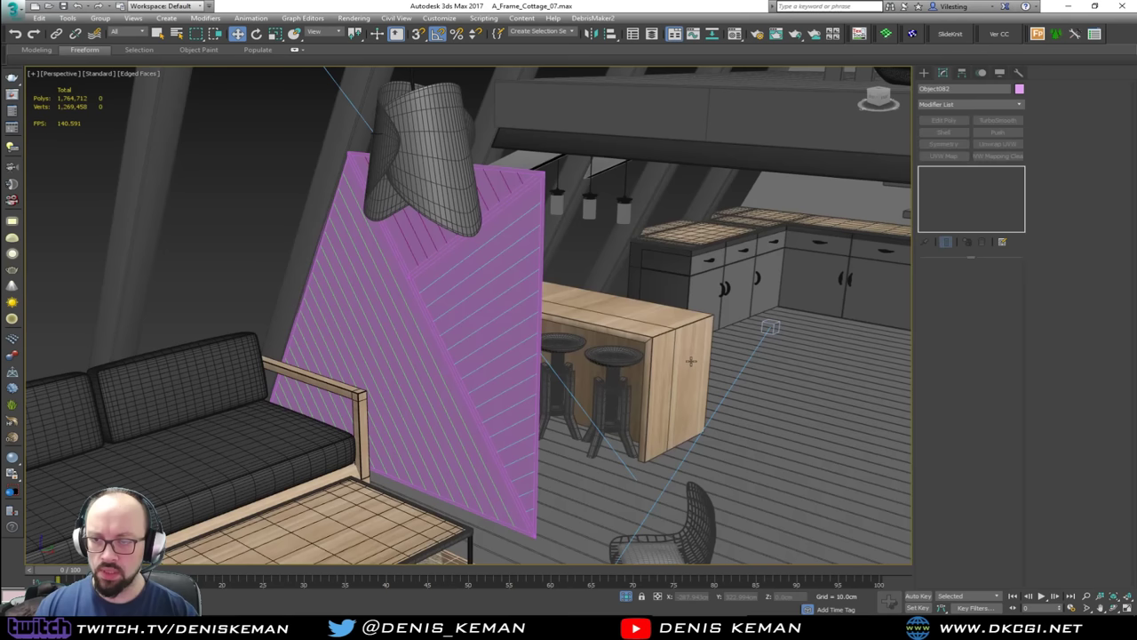
Step: Delete the three inset polygons of the original partition so that only its frame strips remain
{"action": "scroll", "coordinate": [421, 285], "scroll_direction": "up", "scroll_amount": 3}
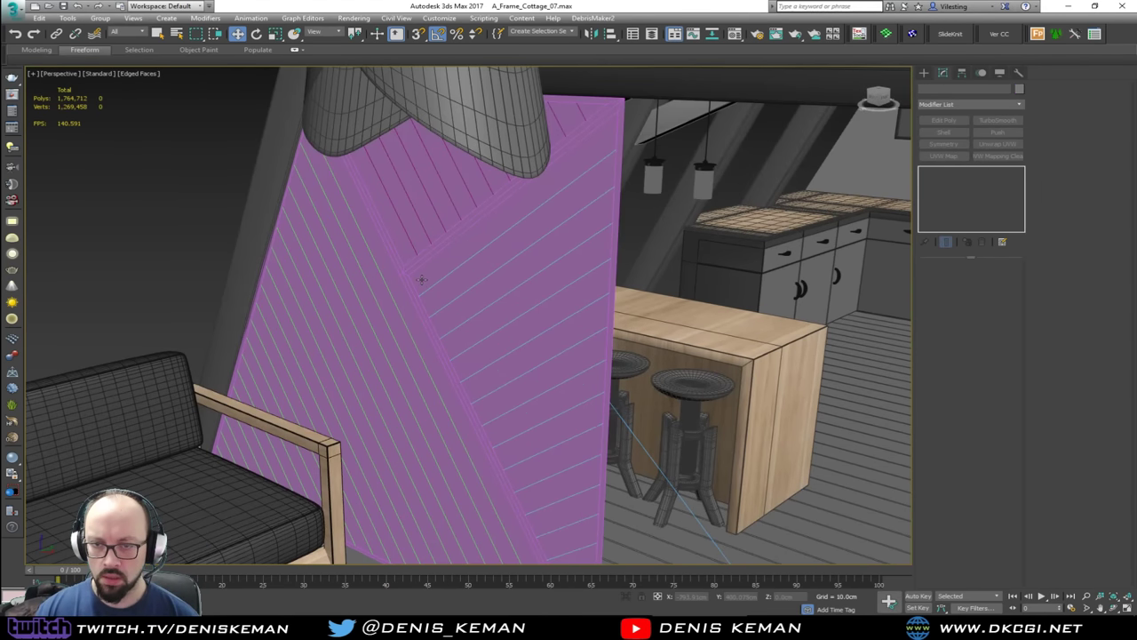
{"action": "left_click", "coordinate": [421, 281]}
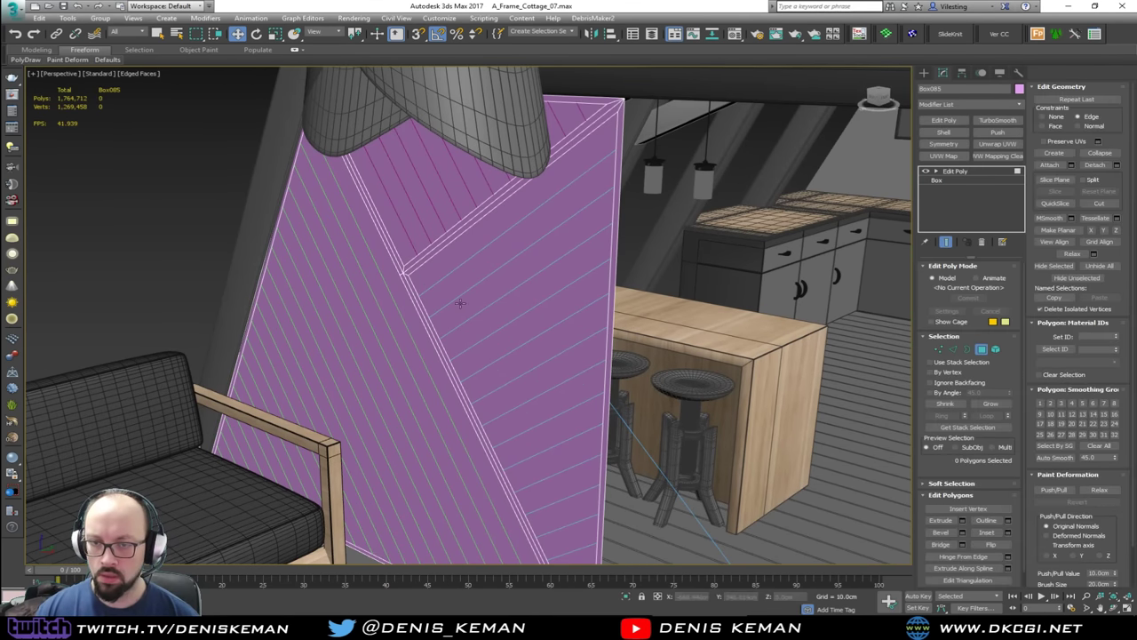
{"action": "left_click", "coordinate": [448, 302]}
{"action": "left_click", "coordinate": [390, 311], "text": "ctrl"}
{"action": "left_click", "coordinate": [406, 203], "text": "ctrl"}
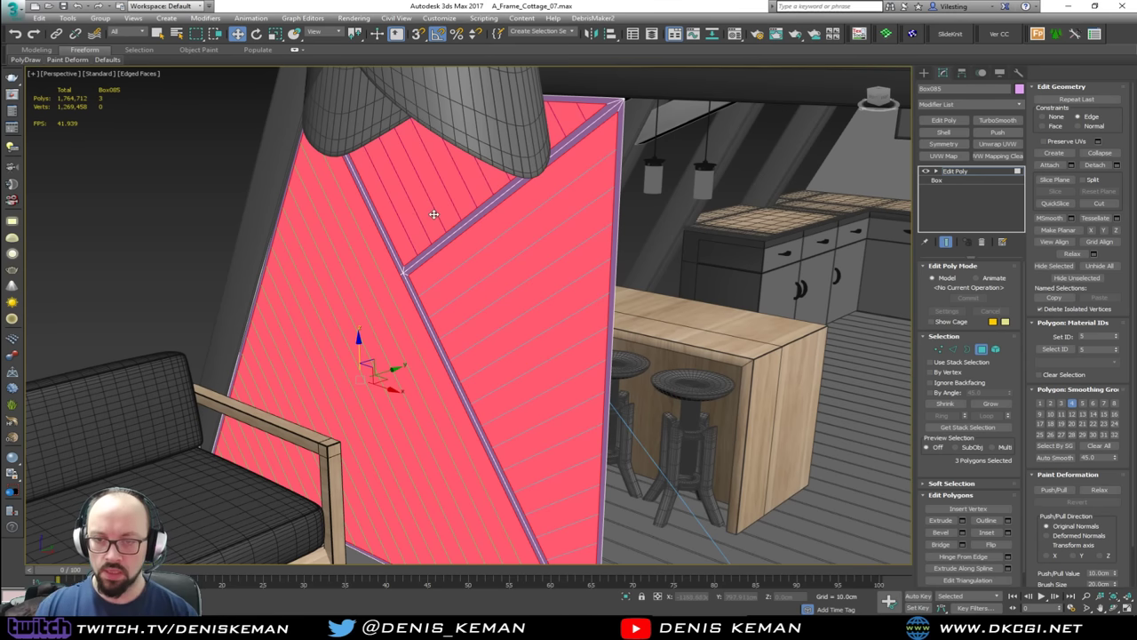
{"action": "key", "text": "Delete"}
{"action": "left_click", "coordinate": [981, 350]}
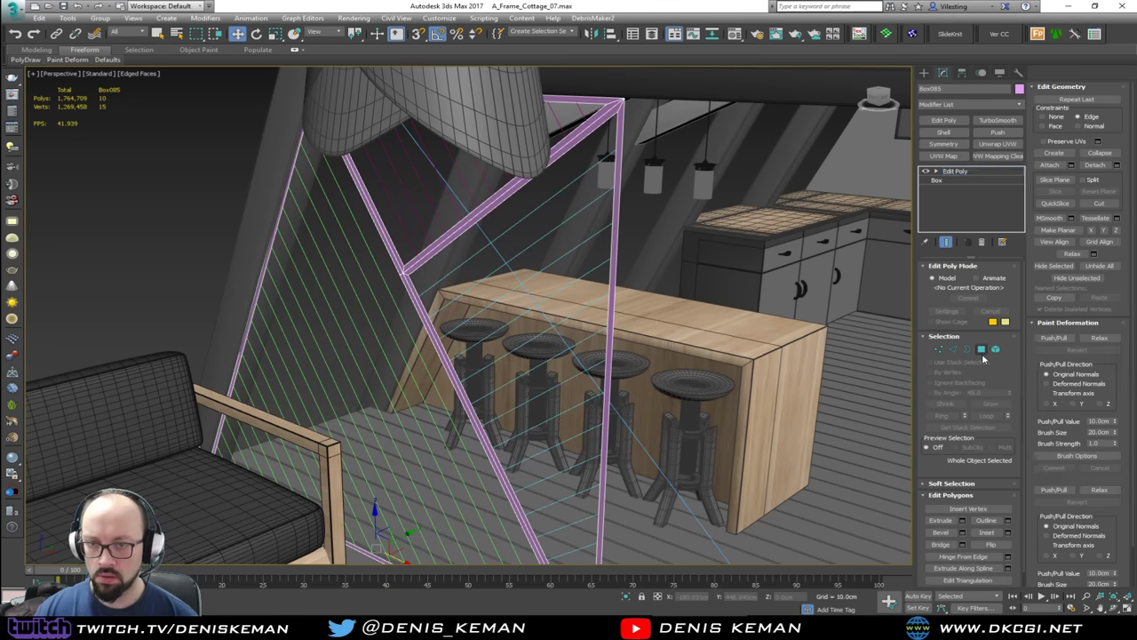
Step: Apply a Shell modifier to the partition frame and inspect its thickness from the side
{"action": "middle_click_drag", "start_coordinate": [533, 320], "coordinate": [473, 317], "text": "alt"}
{"action": "scroll", "coordinate": [454, 147], "scroll_direction": "up", "scroll_amount": 5}
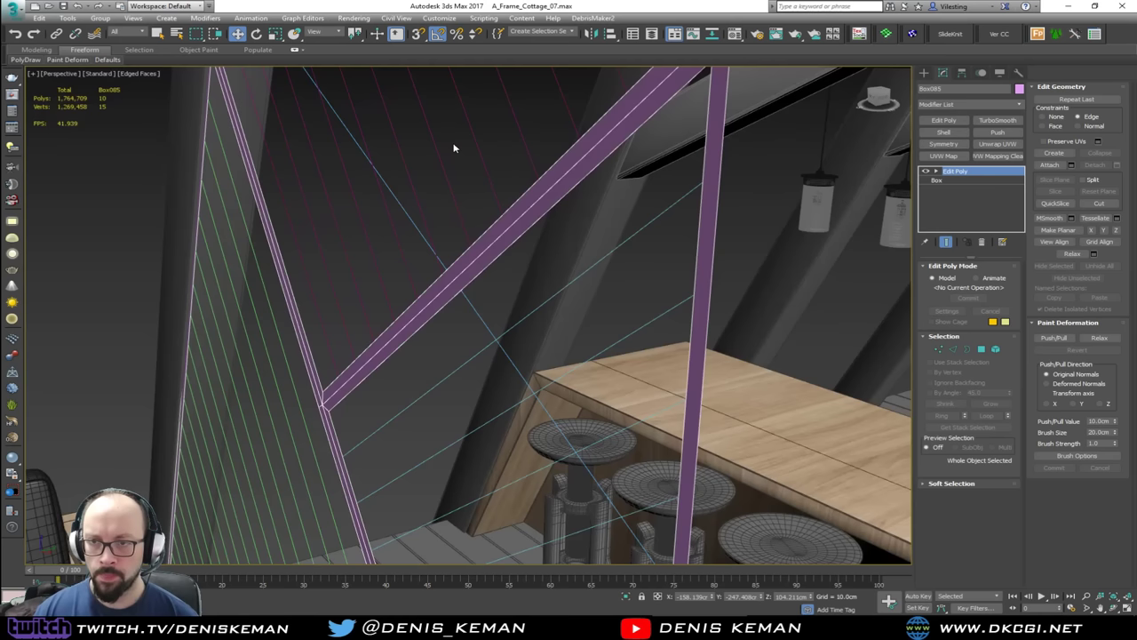
{"action": "middle_click_drag", "start_coordinate": [454, 148], "coordinate": [471, 194]}
{"action": "scroll", "coordinate": [474, 199], "scroll_direction": "down", "scroll_amount": 2}
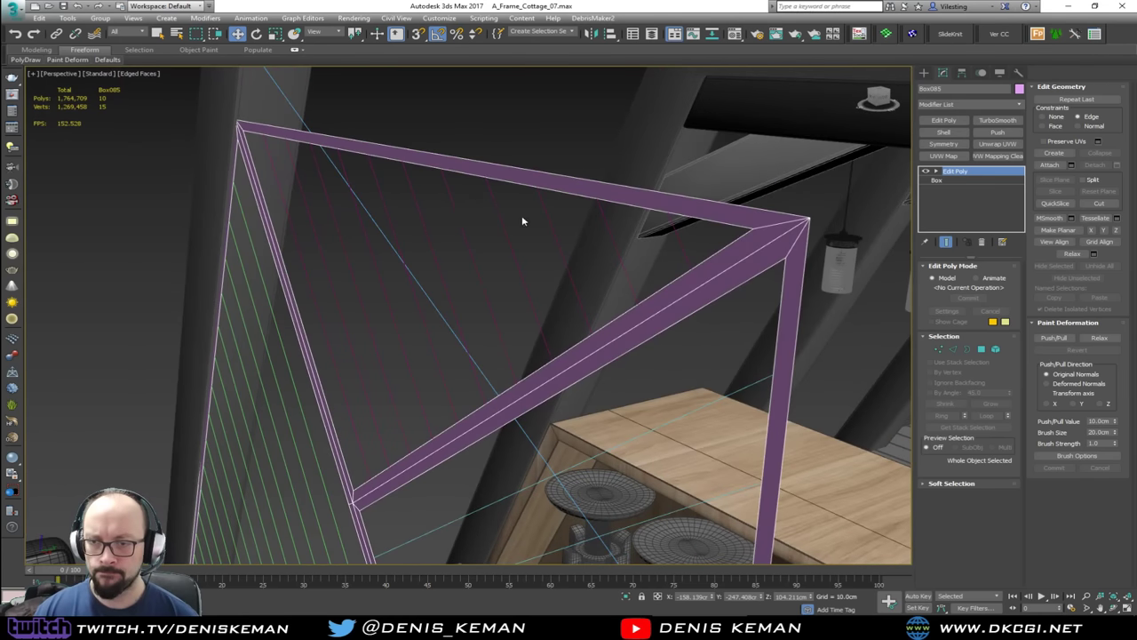
{"action": "left_click", "coordinate": [946, 133]}
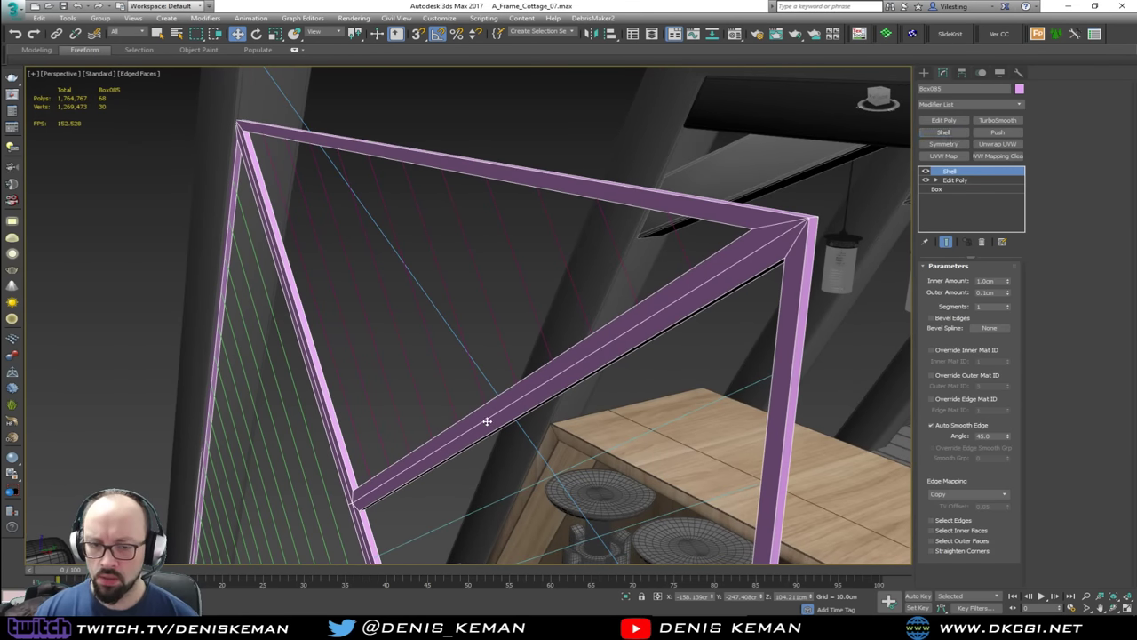
{"action": "middle_click_drag", "start_coordinate": [488, 421], "coordinate": [596, 344]}
{"action": "scroll", "coordinate": [504, 346], "scroll_direction": "down", "scroll_amount": 4}
{"action": "scroll", "coordinate": [530, 341], "scroll_direction": "up", "scroll_amount": 3}
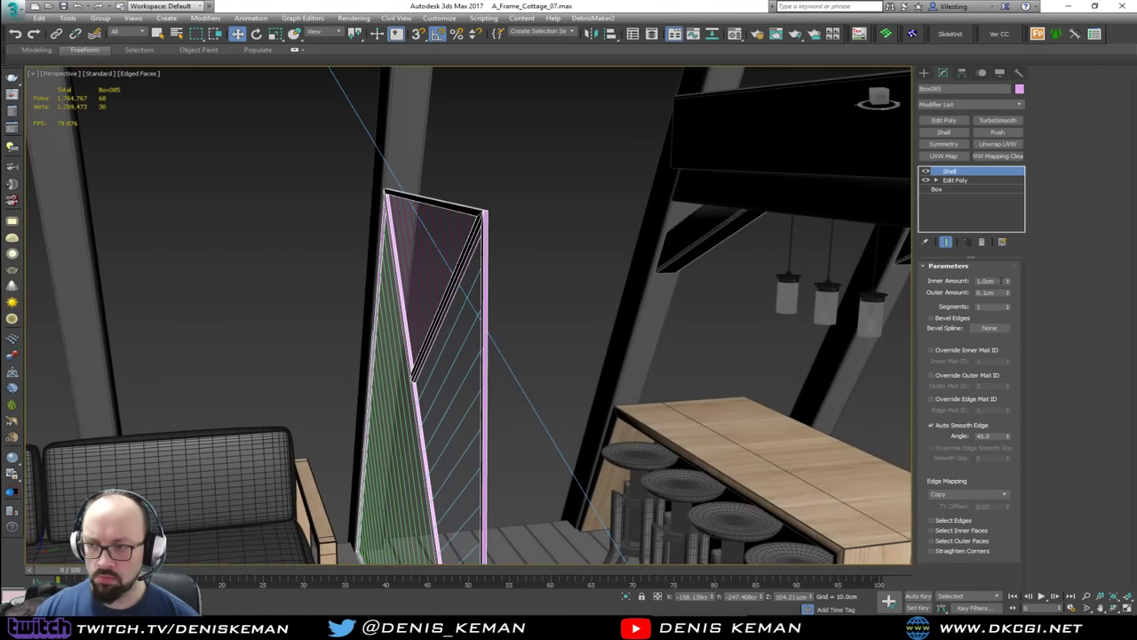
Step: Set the partition frame's Shell inner amount to 8 cm and its outer amount to 0 cm
{"action": "left_click_drag", "start_coordinate": [1002, 280], "coordinate": [955, 283]}
{"action": "type", "text": "5"}
{"action": "key", "text": "Return"}
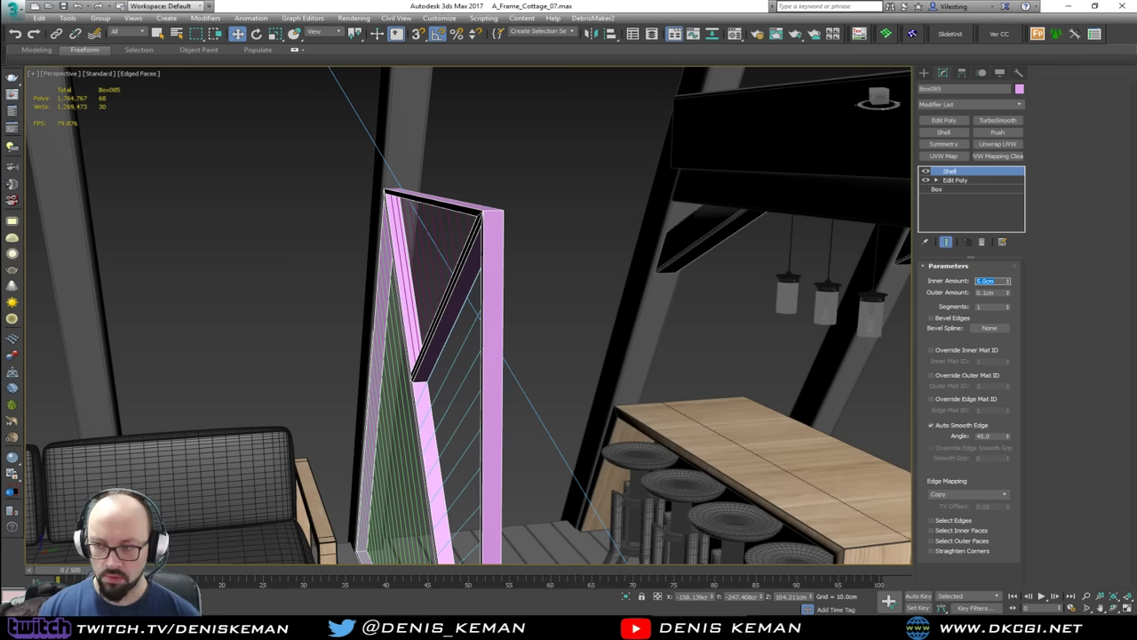
{"action": "type", "text": "8"}
{"action": "key", "text": "Return"}
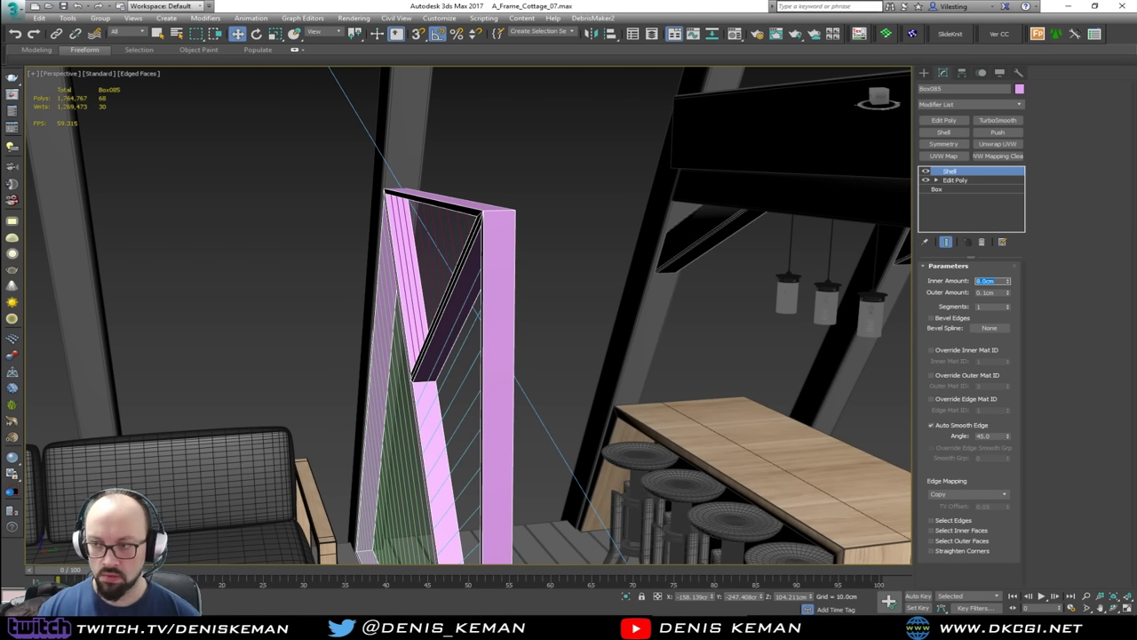
{"action": "key", "text": "Tab"}
{"action": "type", "text": "0"}
{"action": "key", "text": "Return"}
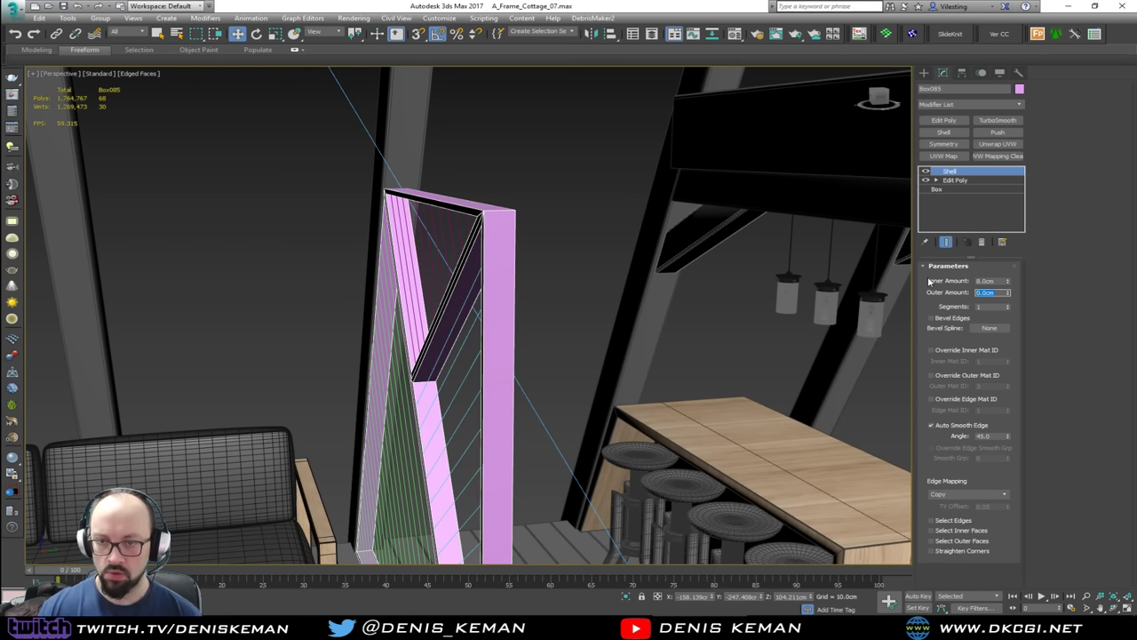
{"action": "middle_click_drag", "start_coordinate": [441, 304], "coordinate": [611, 278], "text": "alt"}
{"action": "middle_click_drag", "start_coordinate": [642, 210], "coordinate": [702, 233], "text": "alt"}
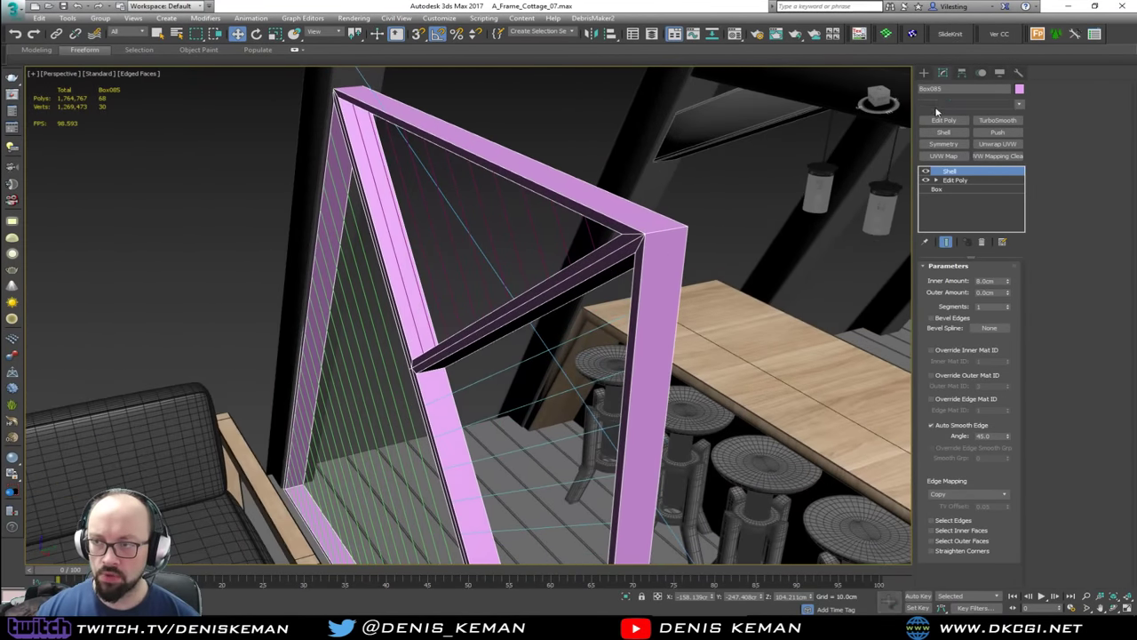
Step: Add a Chamfer modifier with an amount of 0.3 cm to the partition frame and inspect its upper corner
{"action": "left_click", "coordinate": [942, 104]}
{"action": "scroll", "coordinate": [937, 111], "scroll_direction": "down", "scroll_amount": 6}
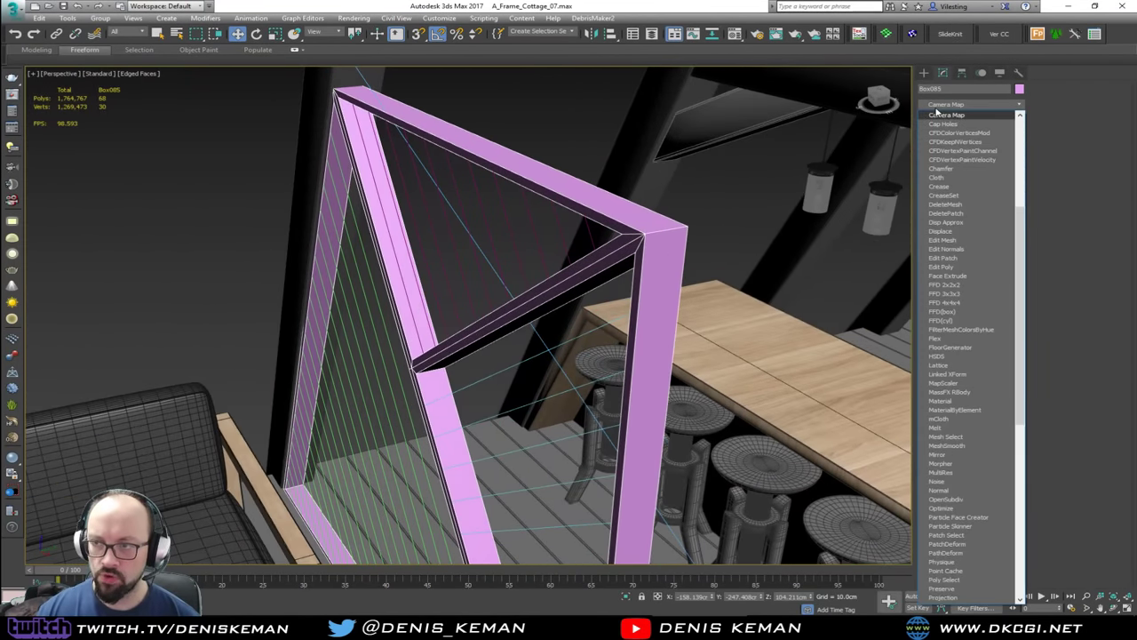
{"action": "left_click", "coordinate": [949, 167]}
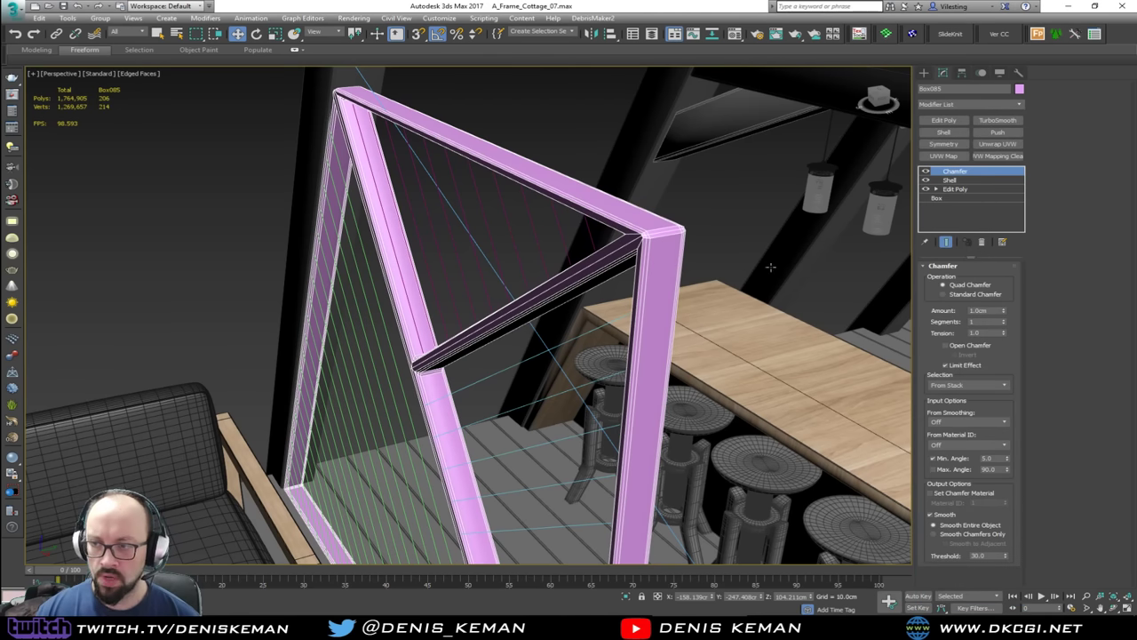
{"action": "double_click", "coordinate": [983, 310]}
{"action": "type", "text": "0."}
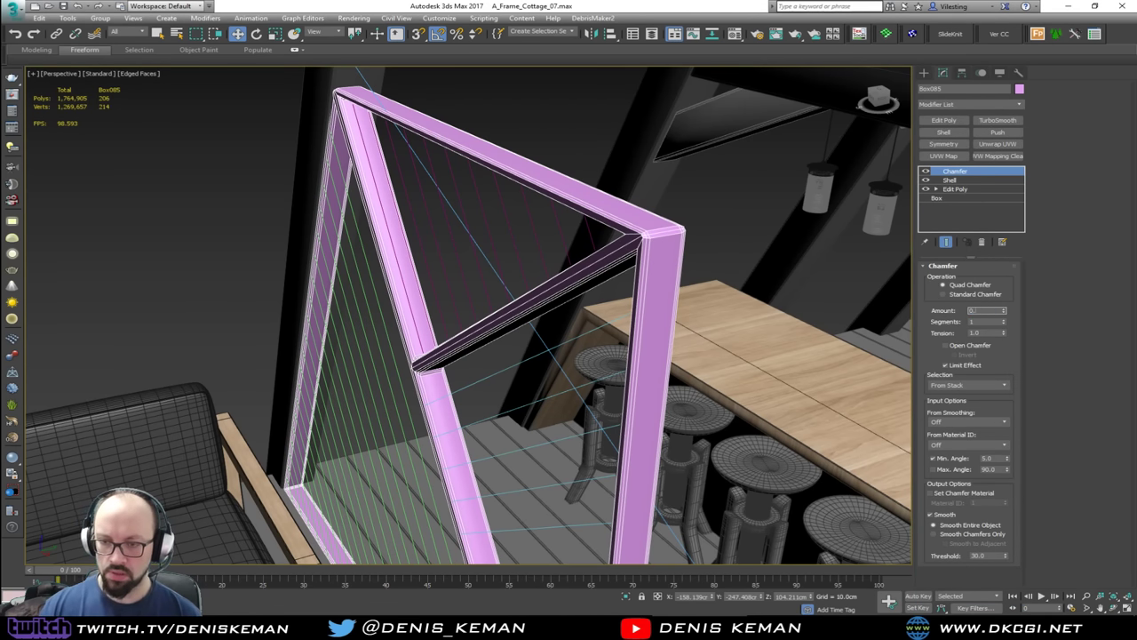
{"action": "type", "text": "3"}
{"action": "key", "text": "Return"}
{"action": "scroll", "coordinate": [641, 234], "scroll_direction": "up", "scroll_amount": 5}
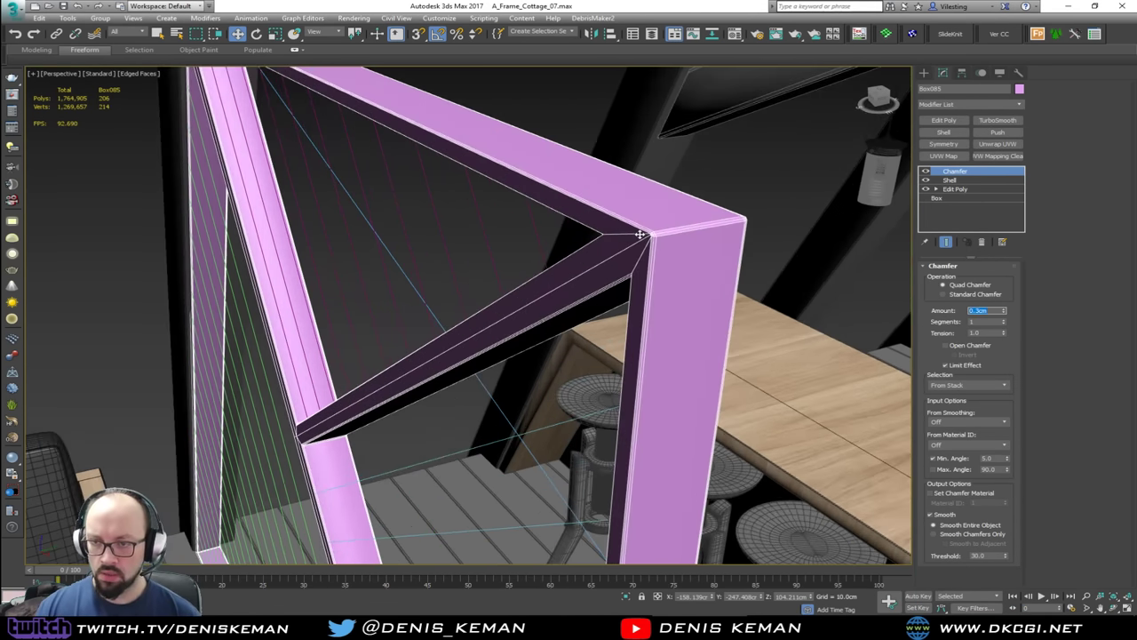
{"action": "scroll", "coordinate": [663, 238], "scroll_direction": "up", "scroll_amount": 4}
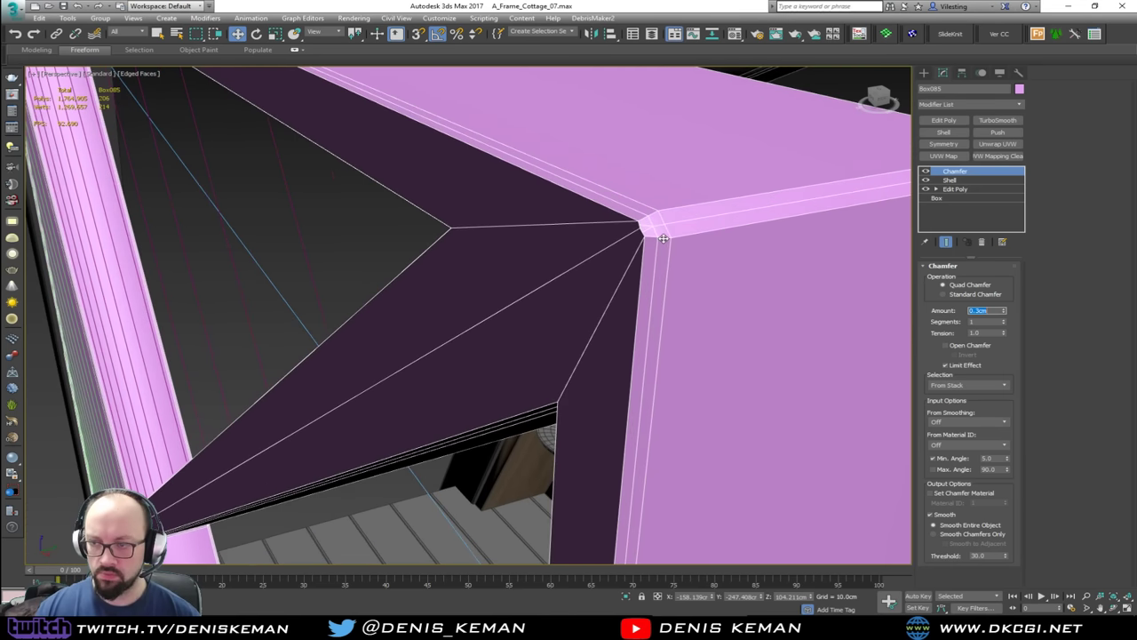
{"action": "key", "text": "F4"}
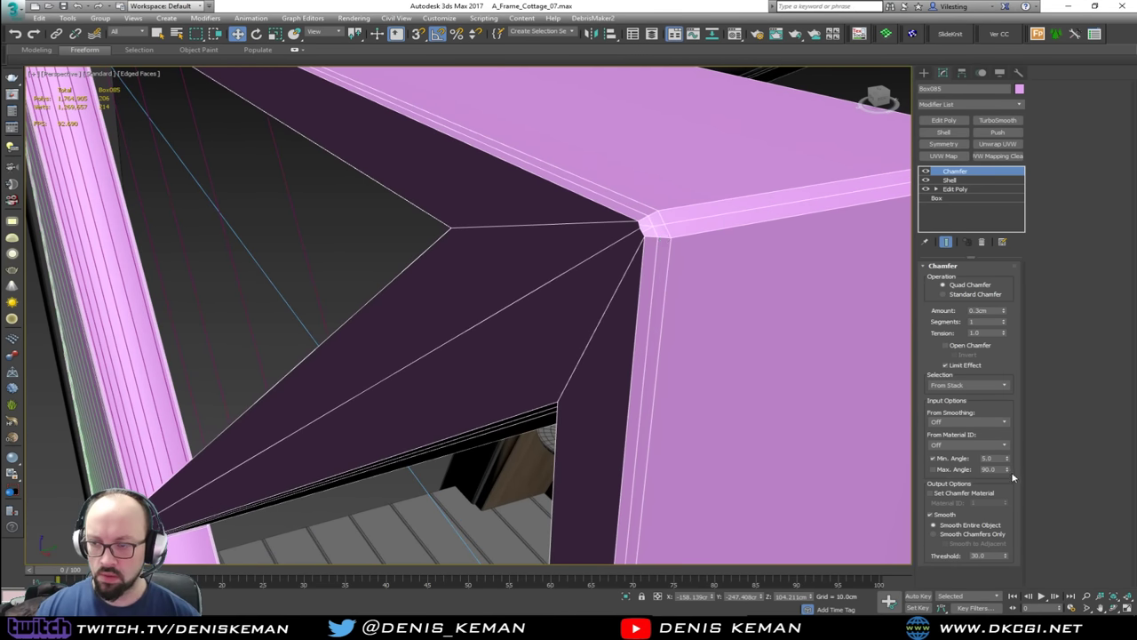
Step: Set the Chamfer's minimum angle to 35, deselect the frame and check its shading without edges
{"action": "left_click_drag", "start_coordinate": [1008, 459], "coordinate": [1007, 445]}
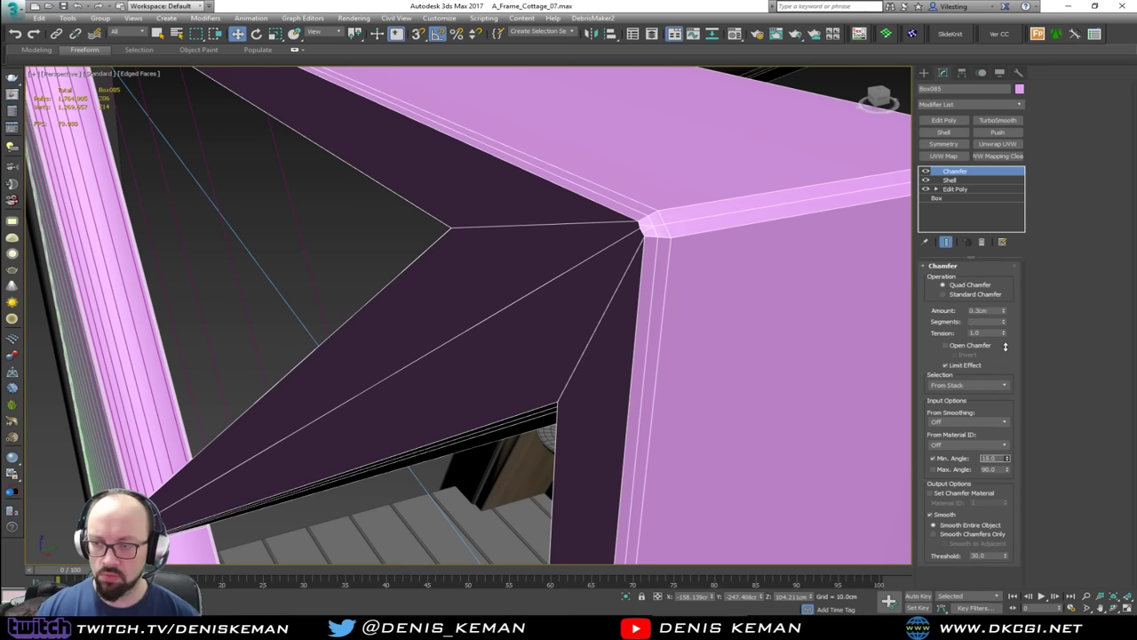
{"action": "left_click_drag", "start_coordinate": [983, 148], "coordinate": [900, 558]}
{"action": "left_click_drag", "start_coordinate": [905, 609], "coordinate": [903, 144]}
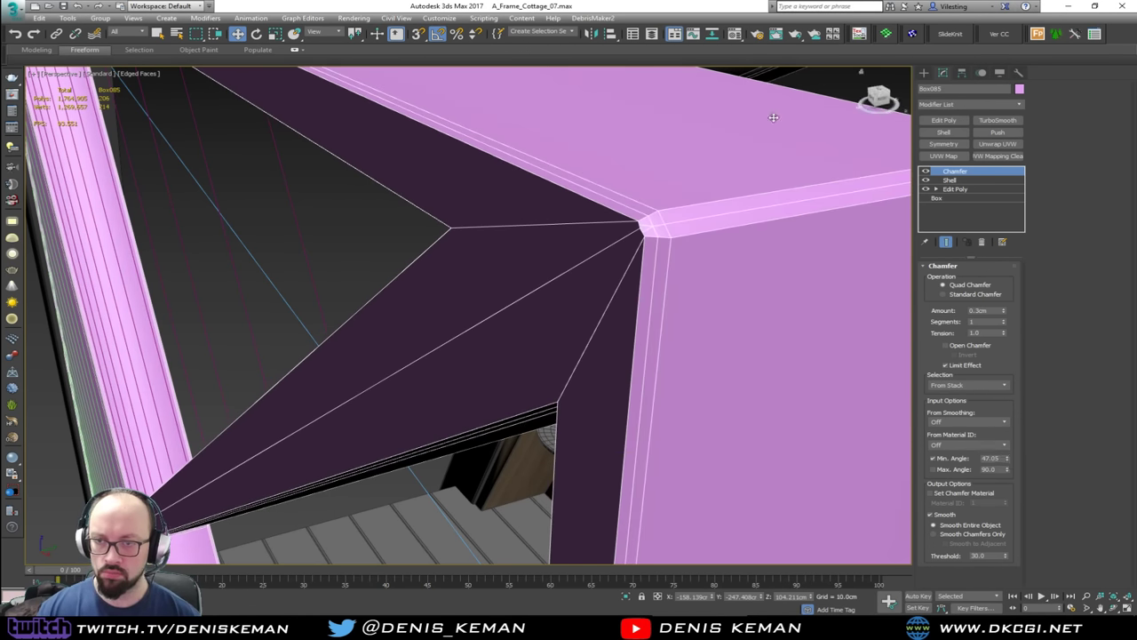
{"action": "scroll", "coordinate": [579, 201], "scroll_direction": "down", "scroll_amount": 6}
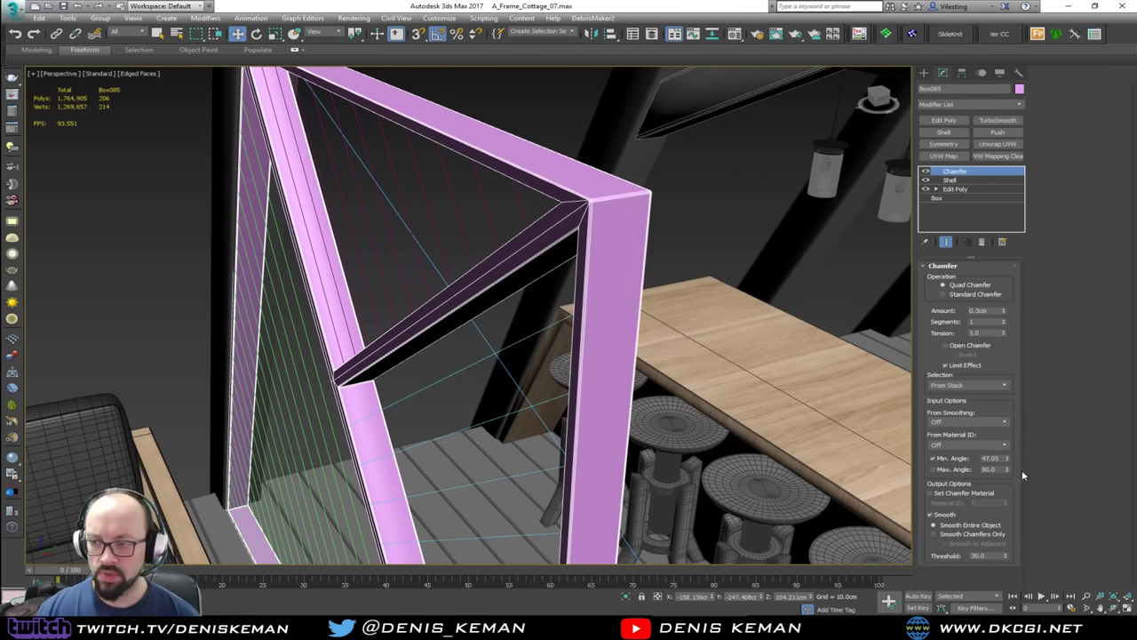
{"action": "left_click_drag", "start_coordinate": [1004, 459], "coordinate": [942, 449]}
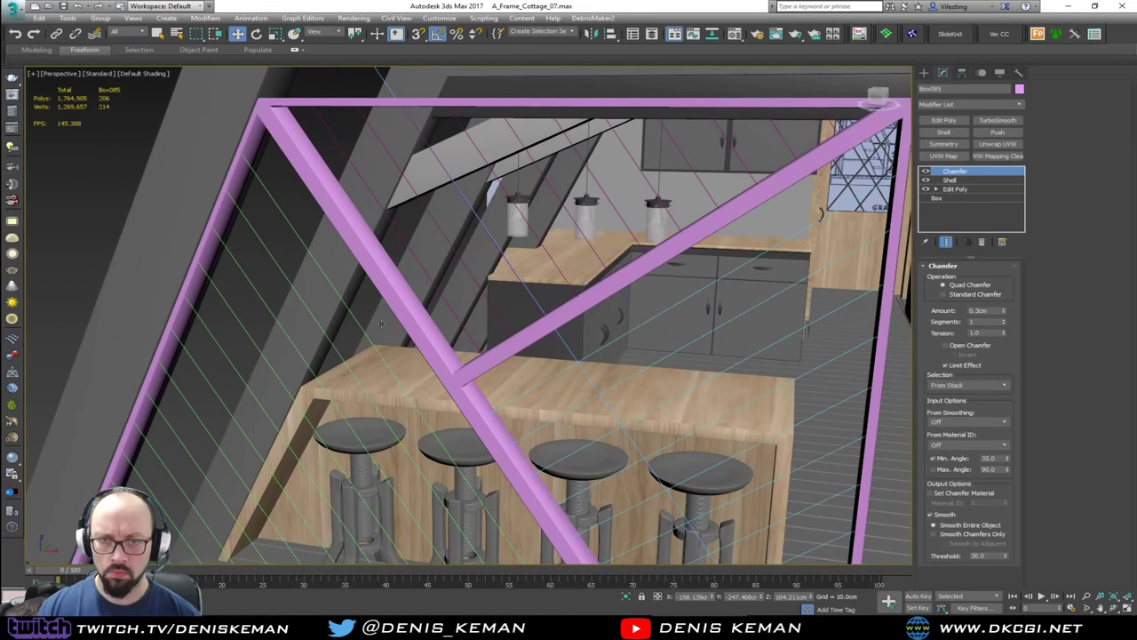
{"action": "middle_click_drag", "start_coordinate": [380, 325], "coordinate": [323, 329], "text": "alt"}
{"action": "left_click", "coordinate": [584, 115]}
{"action": "middle_click_drag", "start_coordinate": [578, 126], "coordinate": [484, 318], "text": "alt"}
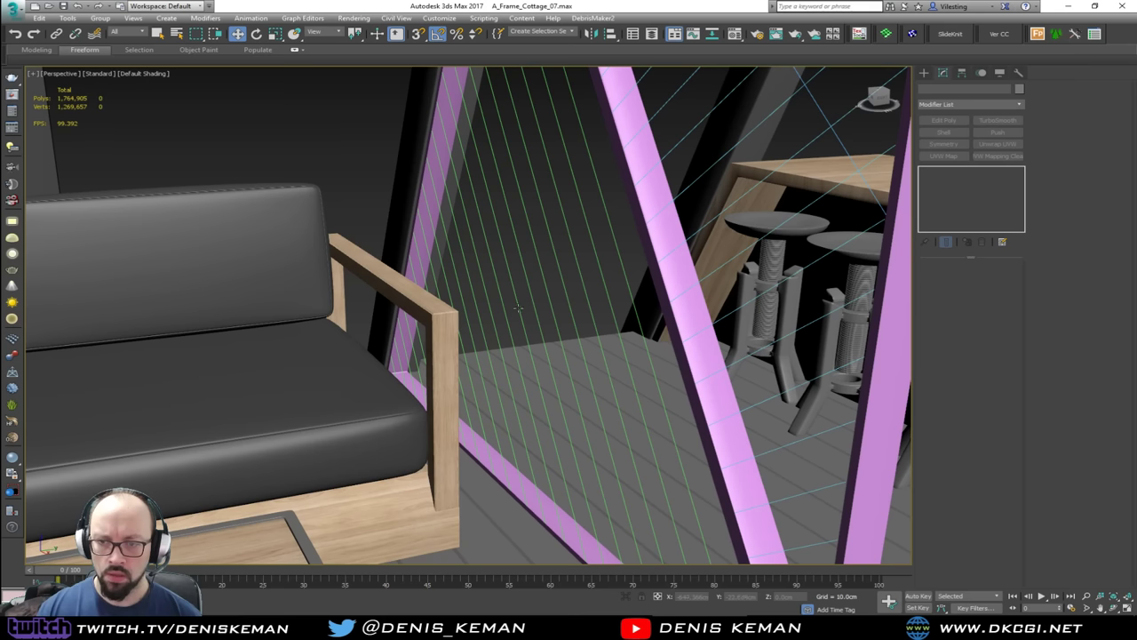
Step: Make the slat lines of the large triangle by the sofa visible in the viewport with a rectangular cross-section
{"action": "left_click", "coordinate": [518, 307]}
{"action": "key", "text": "F4"}
{"action": "scroll", "coordinate": [488, 325], "scroll_direction": "down", "scroll_amount": 5}
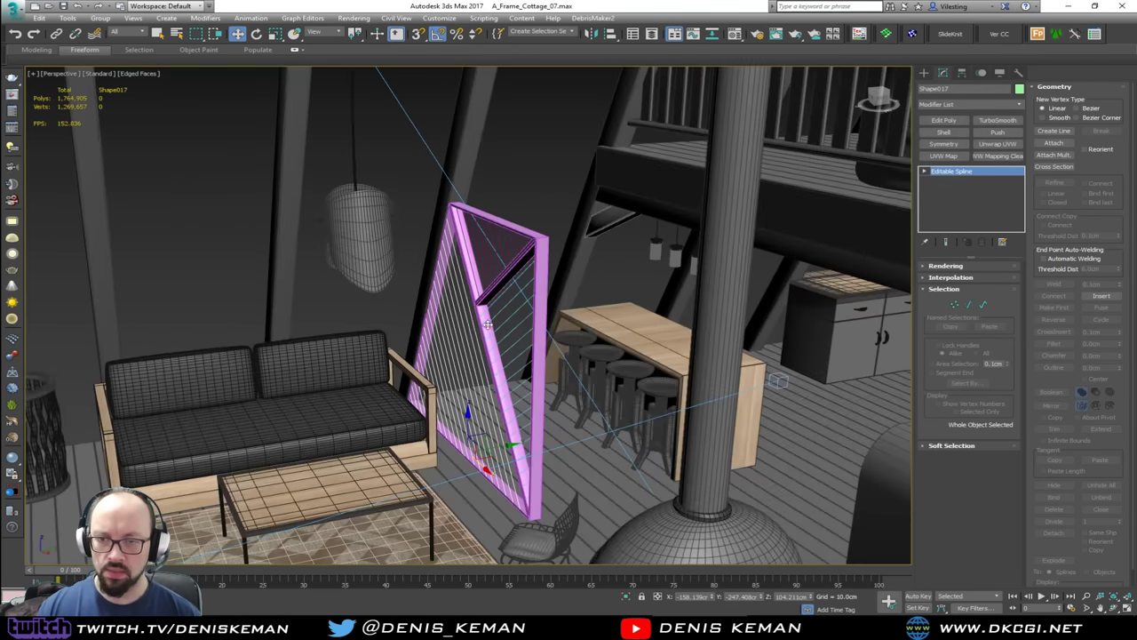
{"action": "scroll", "coordinate": [480, 325], "scroll_direction": "up", "scroll_amount": 5}
{"action": "left_click", "coordinate": [946, 266]}
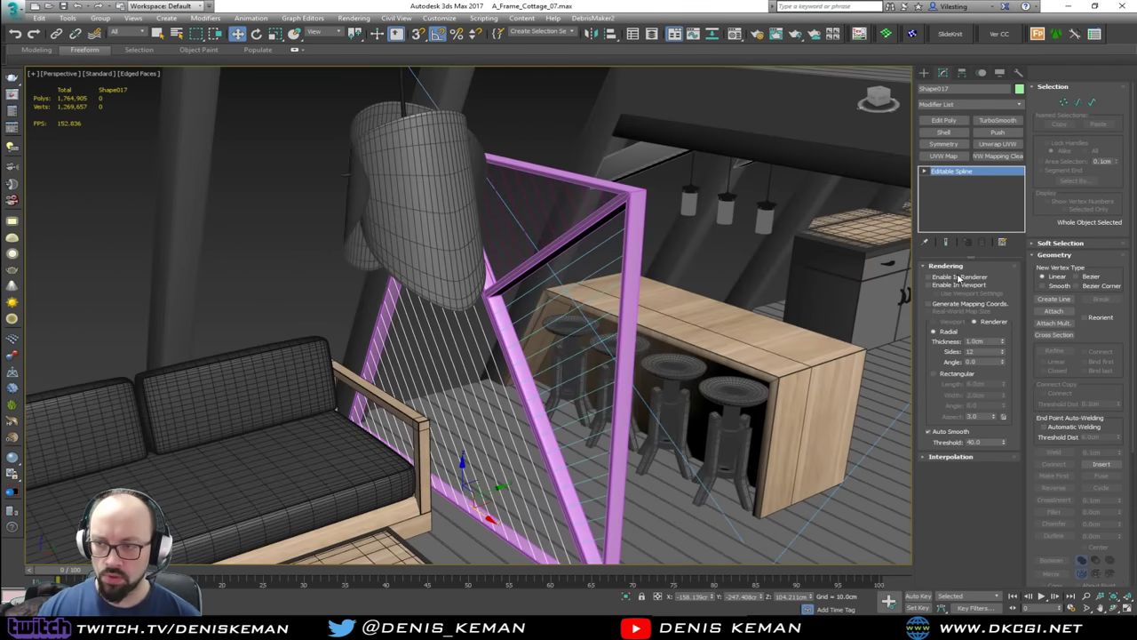
{"action": "left_click", "coordinate": [958, 285]}
{"action": "scroll", "coordinate": [592, 323], "scroll_direction": "up", "scroll_amount": 6}
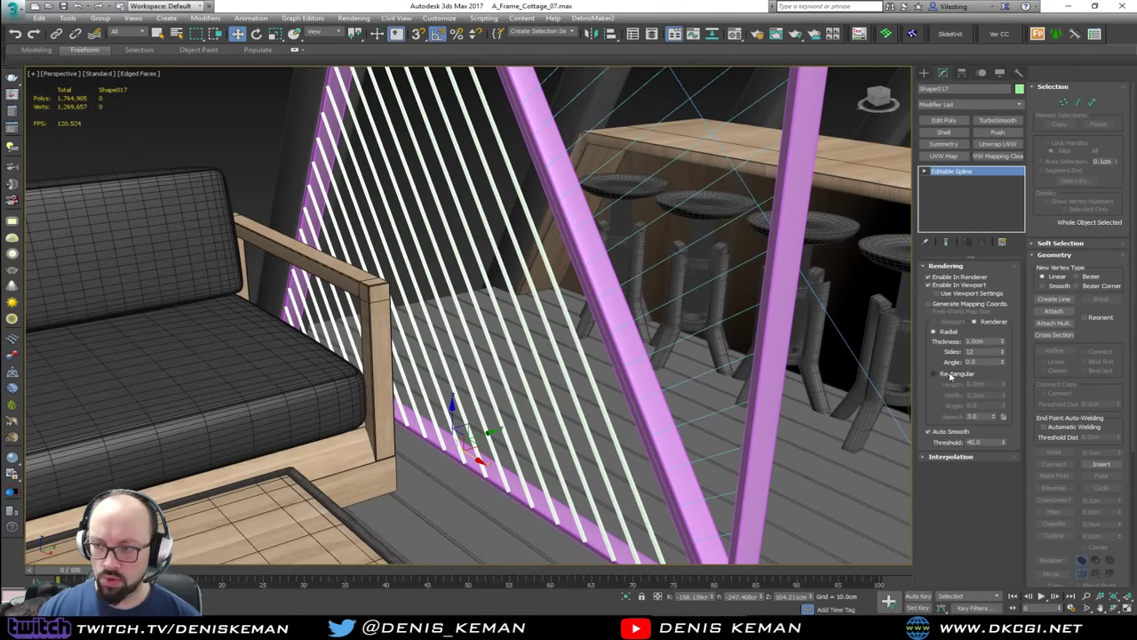
{"action": "left_click", "coordinate": [934, 374]}
{"action": "middle_click_drag", "start_coordinate": [649, 372], "coordinate": [785, 348], "text": "alt"}
{"action": "middle_click_drag", "start_coordinate": [542, 375], "coordinate": [651, 347], "text": "alt"}
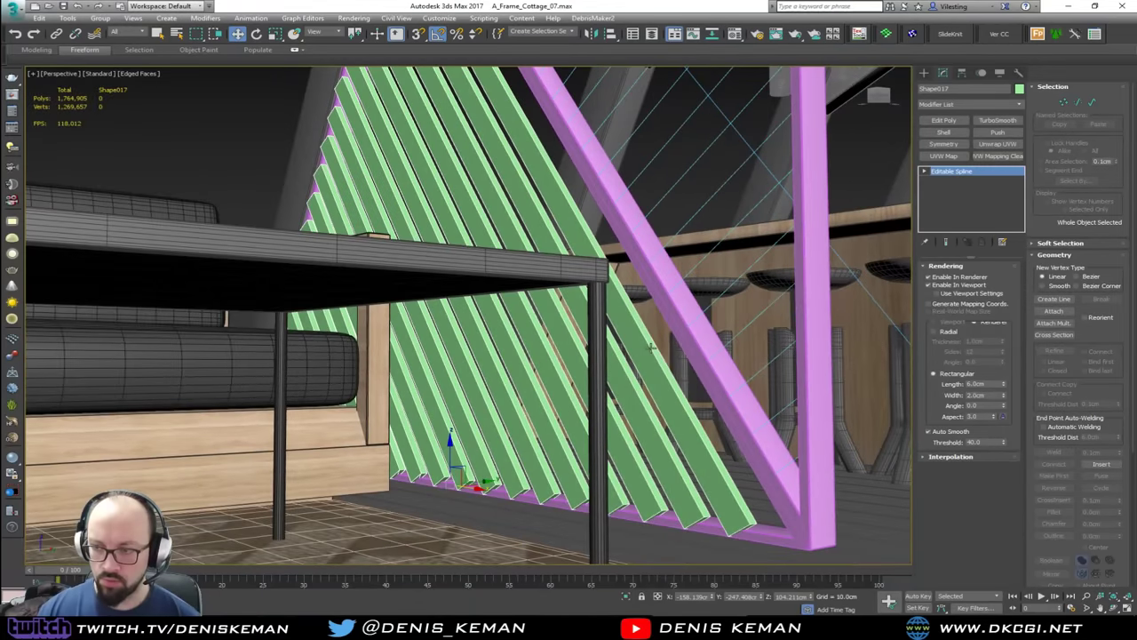
Step: Set the rectangular cross-section of the large triangle's slats to 3 cm length and 6 cm width
{"action": "double_click", "coordinate": [986, 383]}
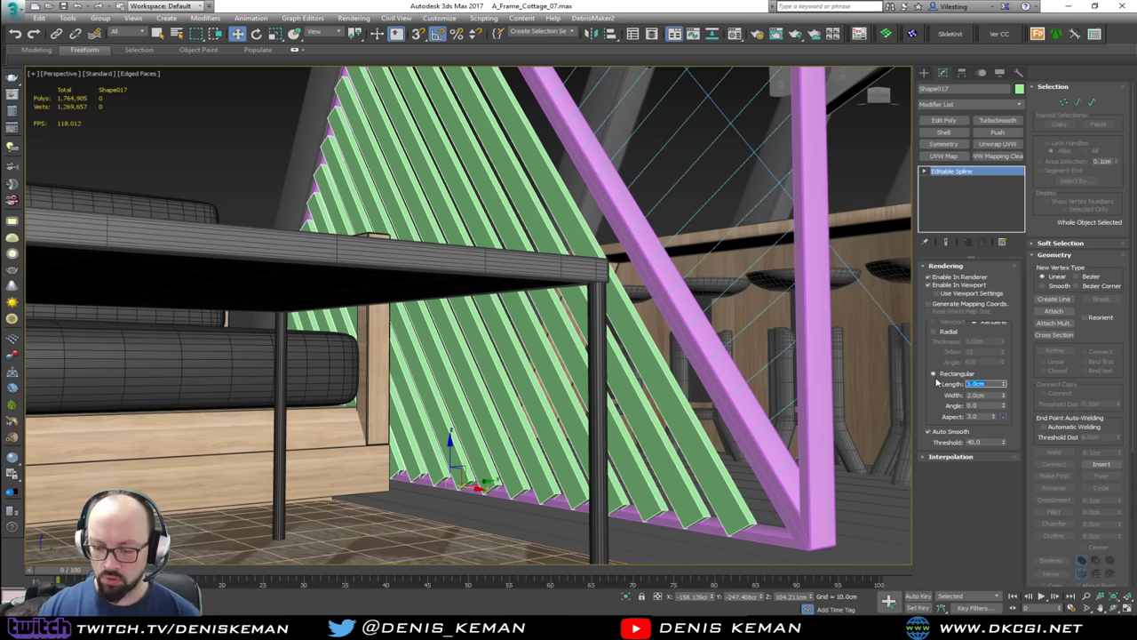
{"action": "type", "text": "3"}
{"action": "key", "text": "Return"}
{"action": "key", "text": "Tab"}
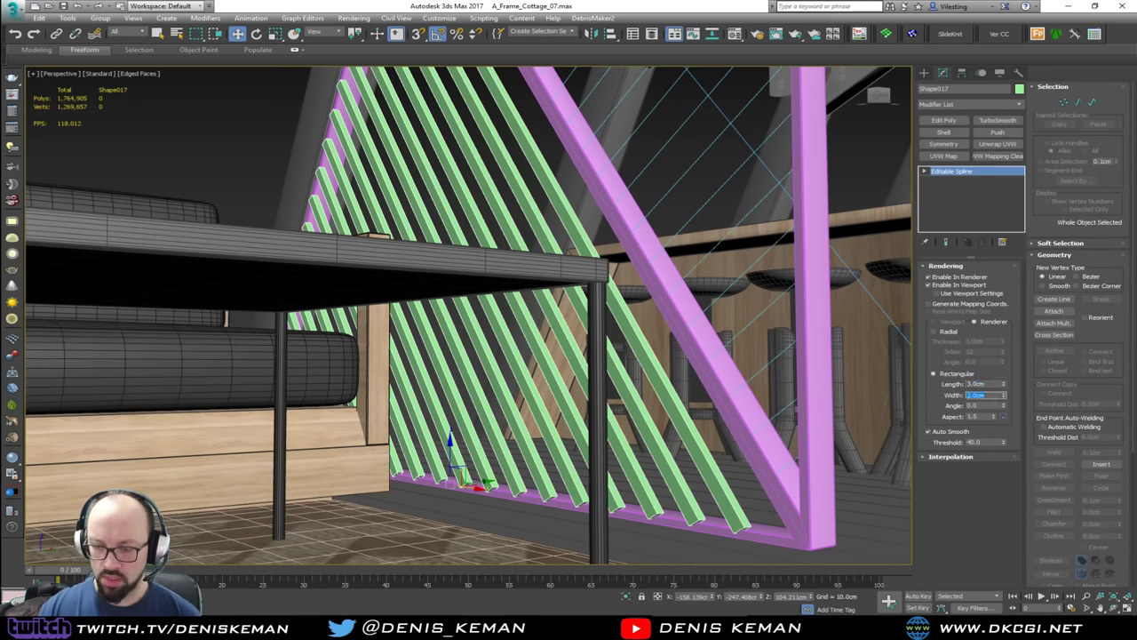
{"action": "type", "text": "8"}
{"action": "key", "text": "Return"}
{"action": "middle_click_drag", "start_coordinate": [497, 353], "coordinate": [577, 349], "text": "alt"}
{"action": "left_click_drag", "start_coordinate": [994, 393], "coordinate": [942, 397]}
{"action": "type", "text": "6"}
{"action": "key", "text": "Return"}
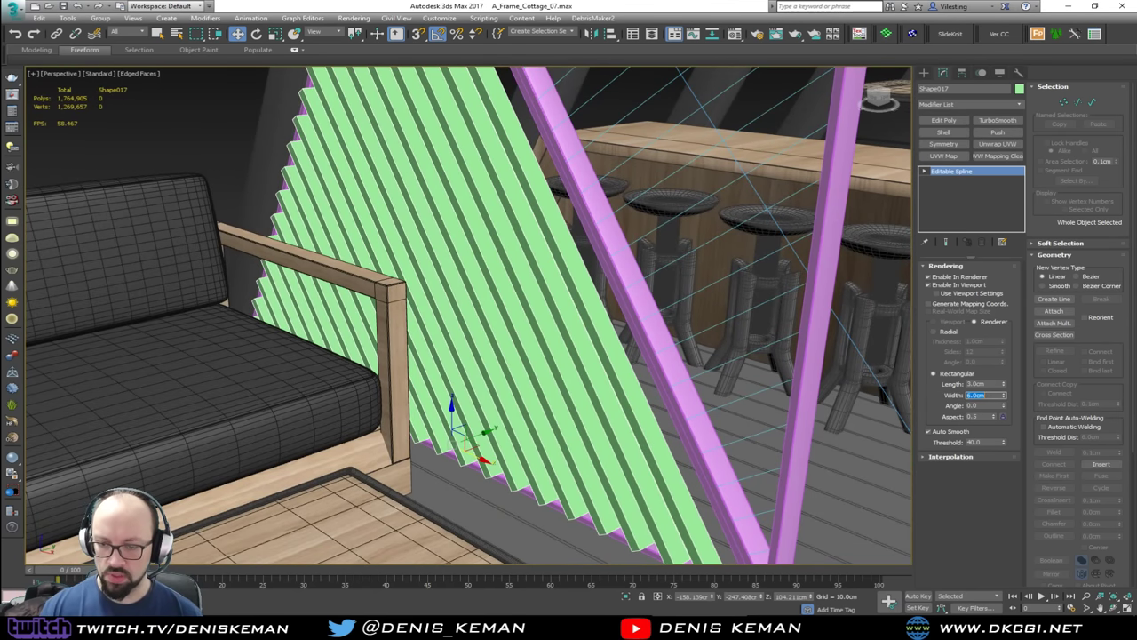
{"action": "middle_click_drag", "start_coordinate": [637, 334], "coordinate": [710, 282], "text": "alt"}
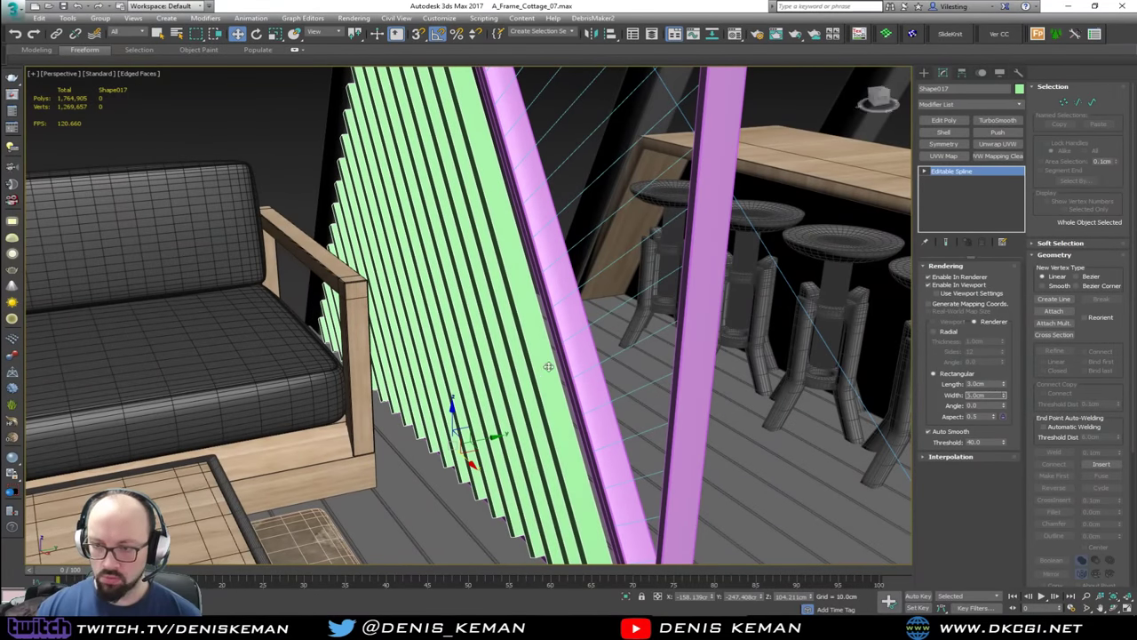
Step: Show the slat lines of the triangle nearest the bar stools as rectangular profiles, 3 cm long and 6 cm wide
{"action": "left_click", "coordinate": [607, 358]}
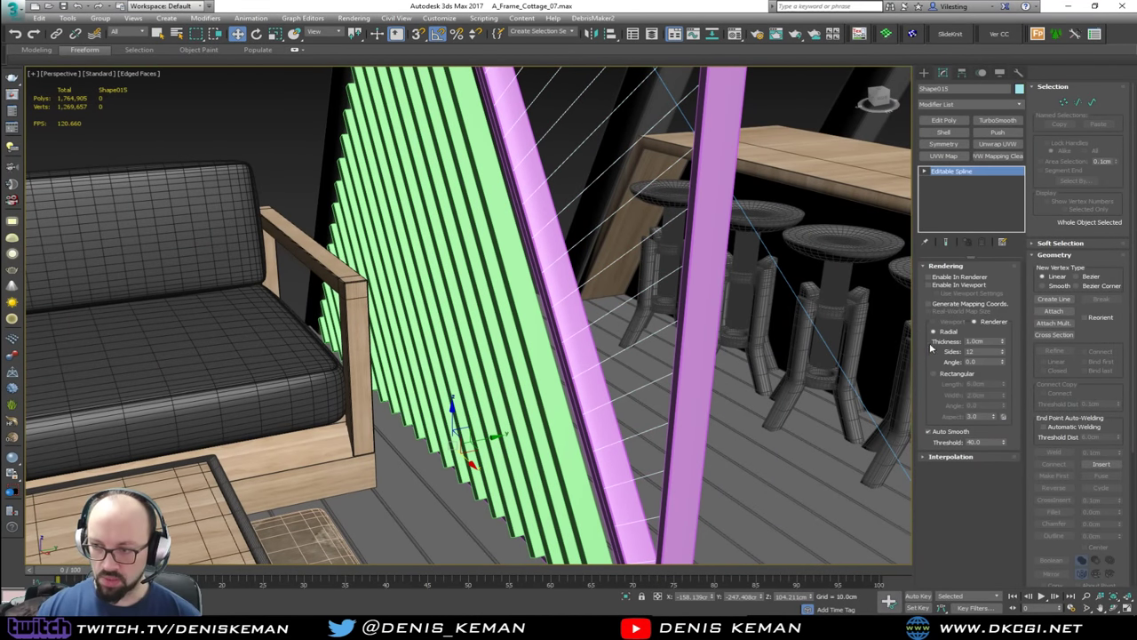
{"action": "left_click", "coordinate": [960, 285]}
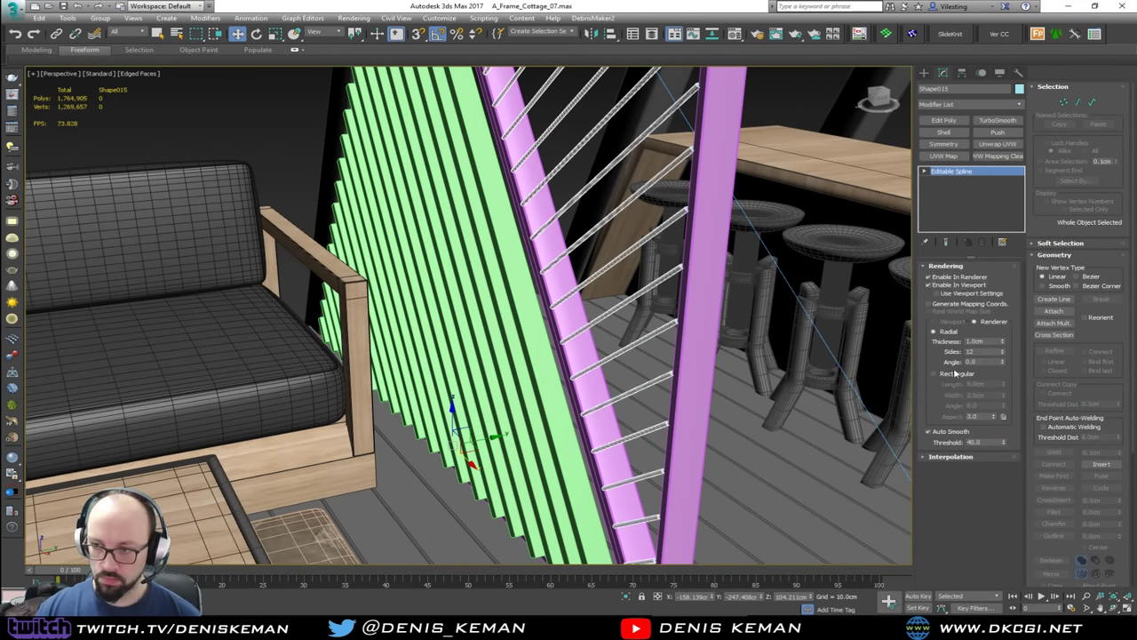
{"action": "left_click", "coordinate": [955, 374]}
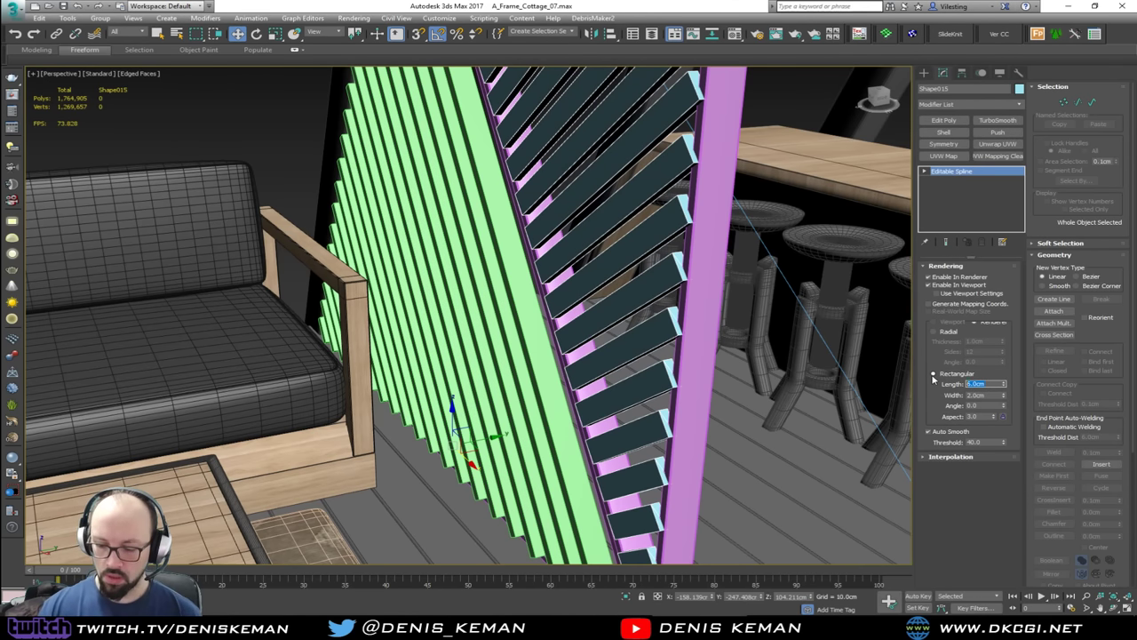
{"action": "type", "text": "3"}
{"action": "key", "text": "Tab"}
{"action": "type", "text": "6"}
{"action": "key", "text": "Return"}
Step: Render the upper triangle's slat lines in renderer and viewport as rectangular profiles, 3 cm long and 6 cm wide
{"action": "middle_click_drag", "start_coordinate": [566, 147], "coordinate": [558, 254]}
{"action": "left_click", "coordinate": [559, 151]}
{"action": "middle_click_drag", "start_coordinate": [826, 315], "coordinate": [597, 99]}
{"action": "scroll", "coordinate": [734, 397], "scroll_direction": "down", "scroll_amount": 5}
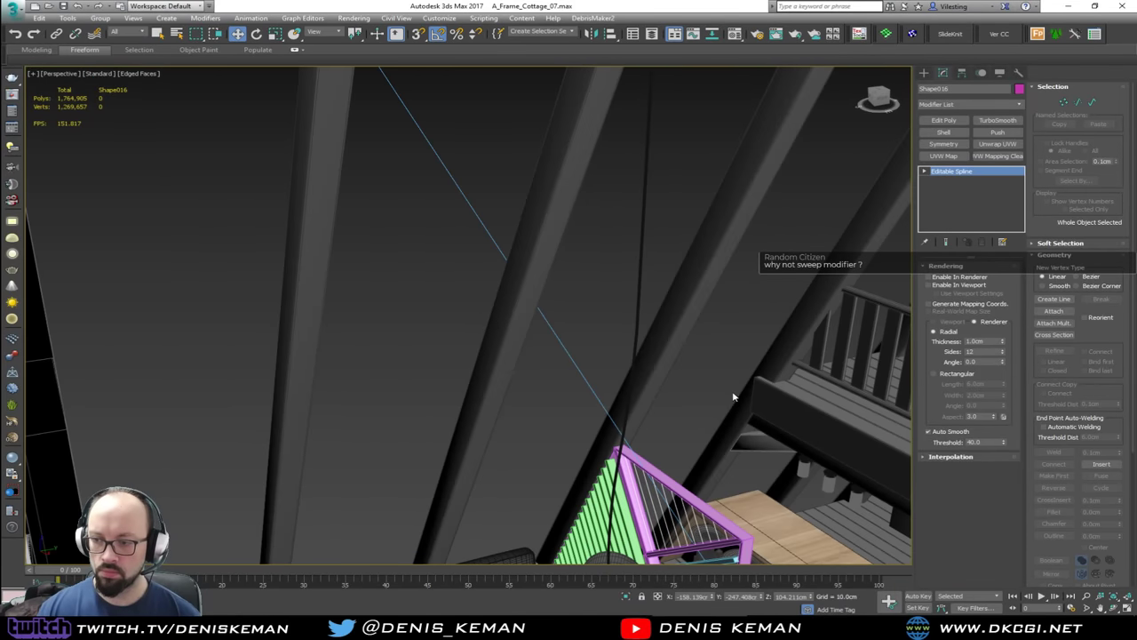
{"action": "middle_click_drag", "start_coordinate": [734, 397], "coordinate": [666, 225]}
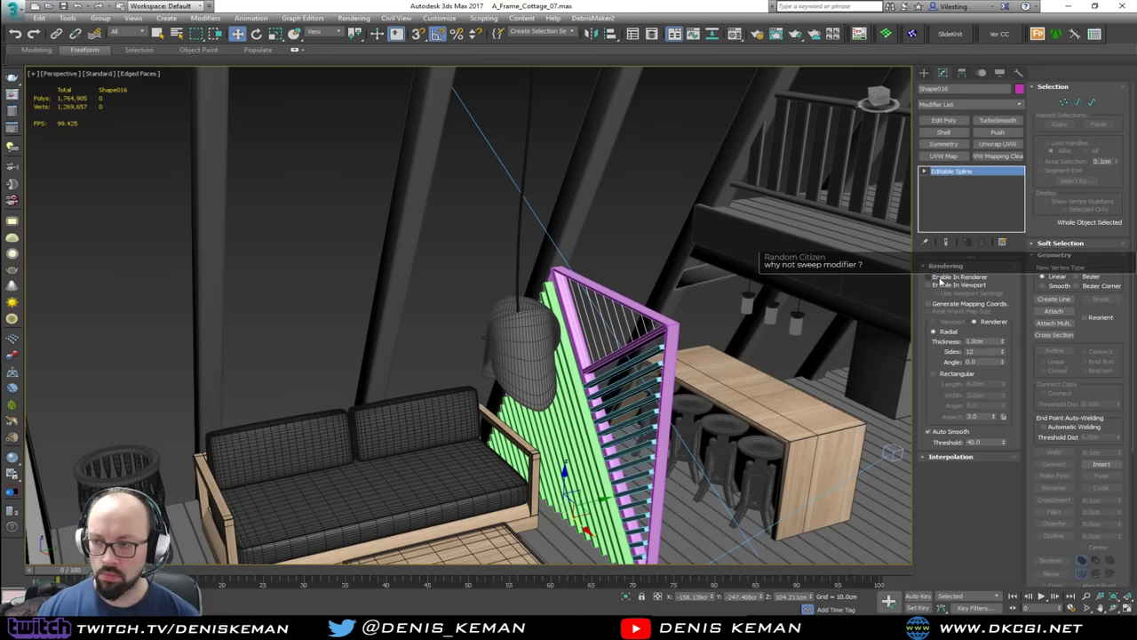
{"action": "left_click", "coordinate": [940, 278]}
{"action": "left_click", "coordinate": [941, 284]}
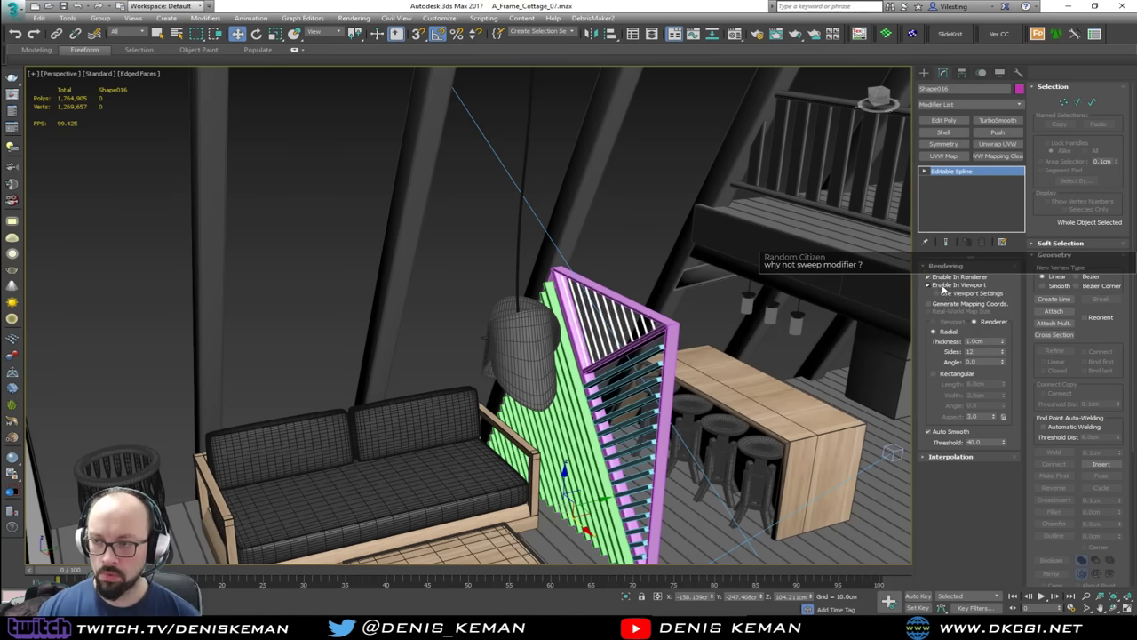
{"action": "left_click", "coordinate": [960, 374]}
{"action": "double_click", "coordinate": [965, 383]}
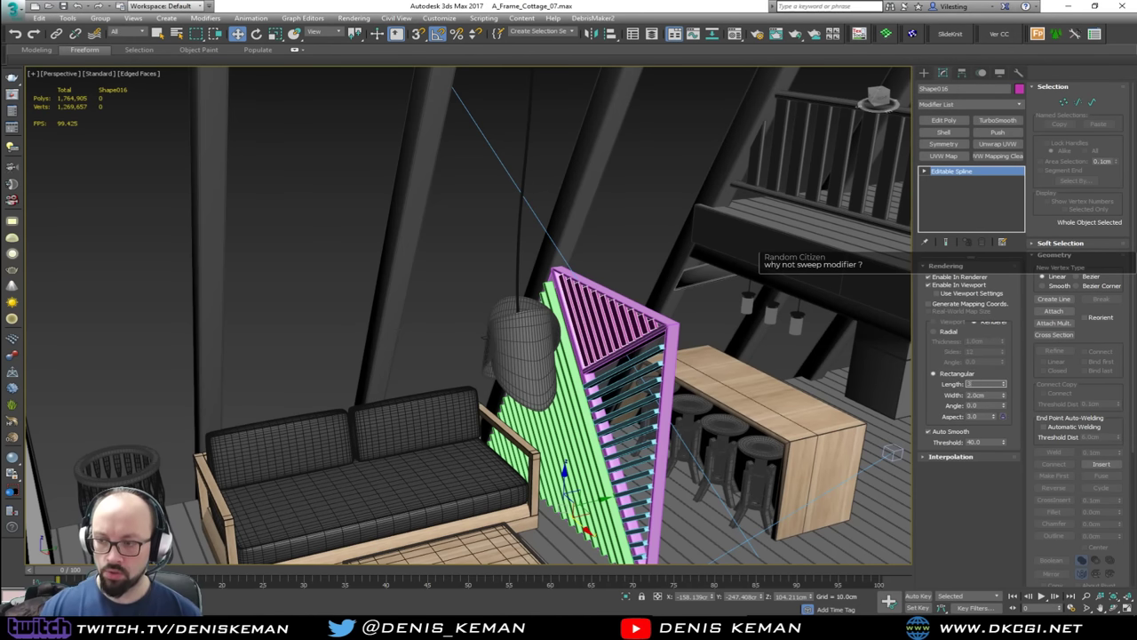
{"action": "type", "text": "3"}
{"action": "key", "text": "Tab"}
{"action": "scroll", "coordinate": [610, 430], "scroll_direction": "up", "scroll_amount": 5}
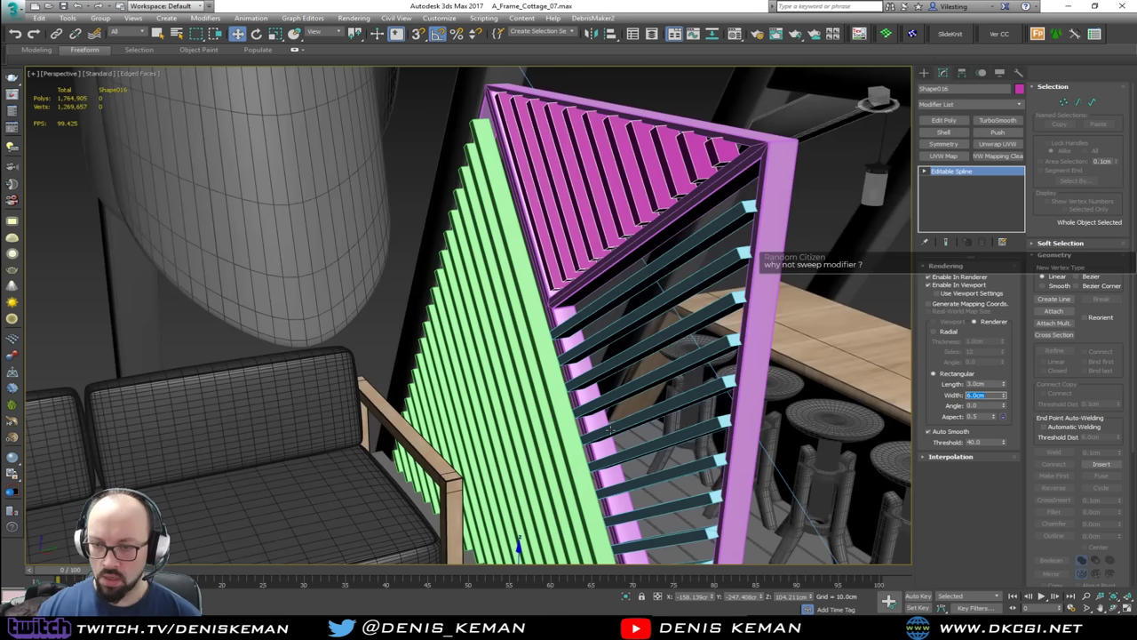
Step: Move all three slat shapes about 4.6 cm along Y into the frame, and give slats and frame the same grey object colour
{"action": "left_click", "coordinate": [553, 413], "text": "ctrl"}
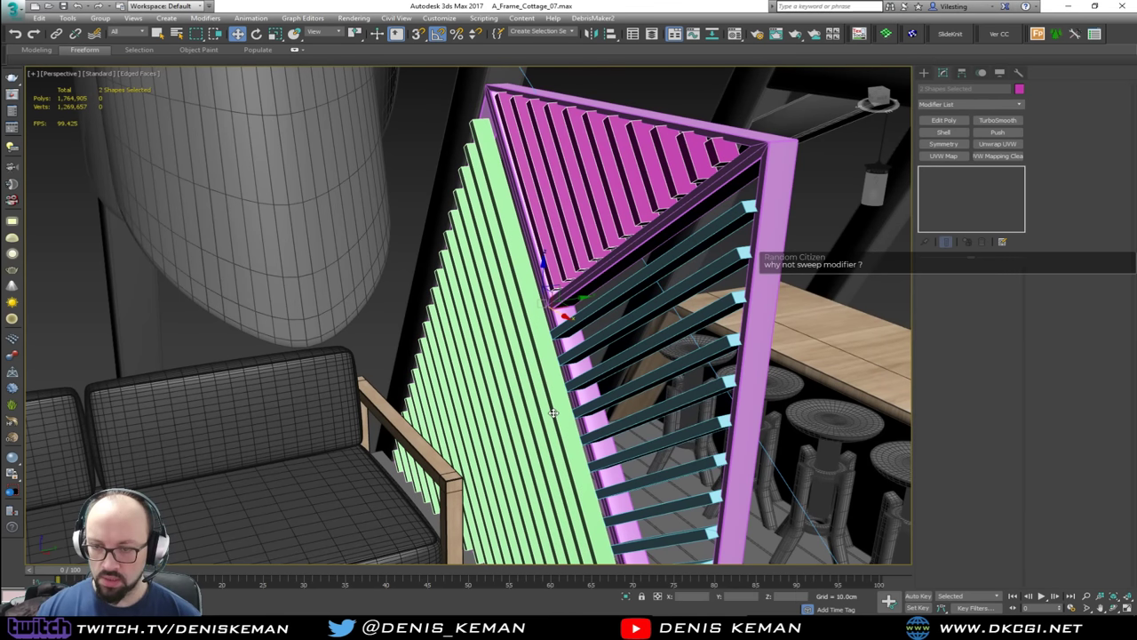
{"action": "left_click", "coordinate": [609, 343], "text": "ctrl"}
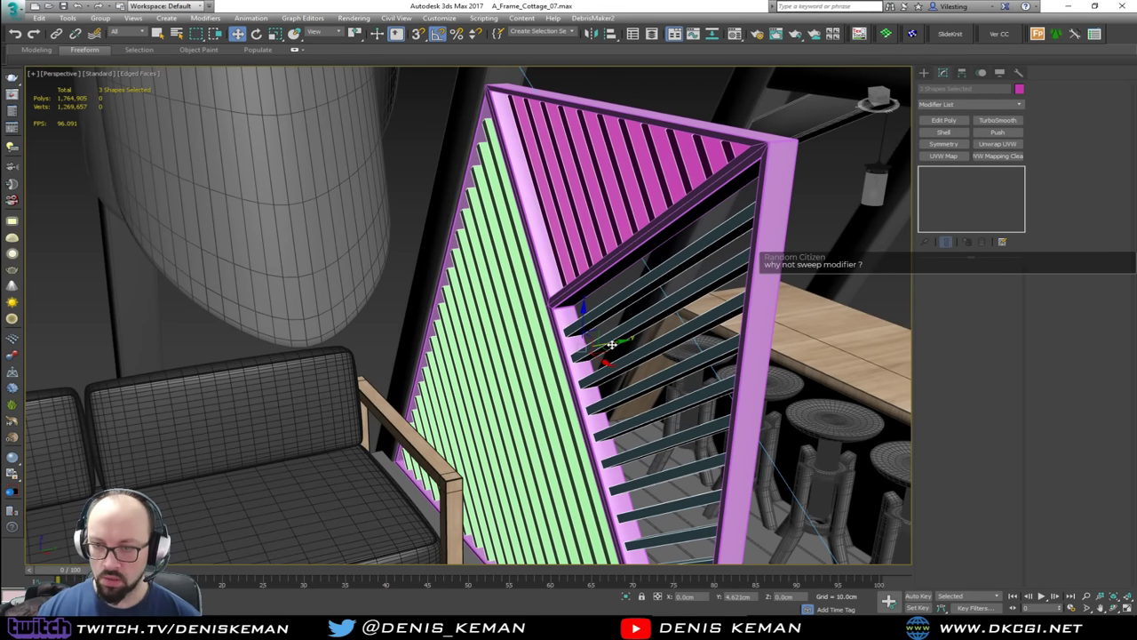
{"action": "left_click", "coordinate": [546, 257], "text": "ctrl"}
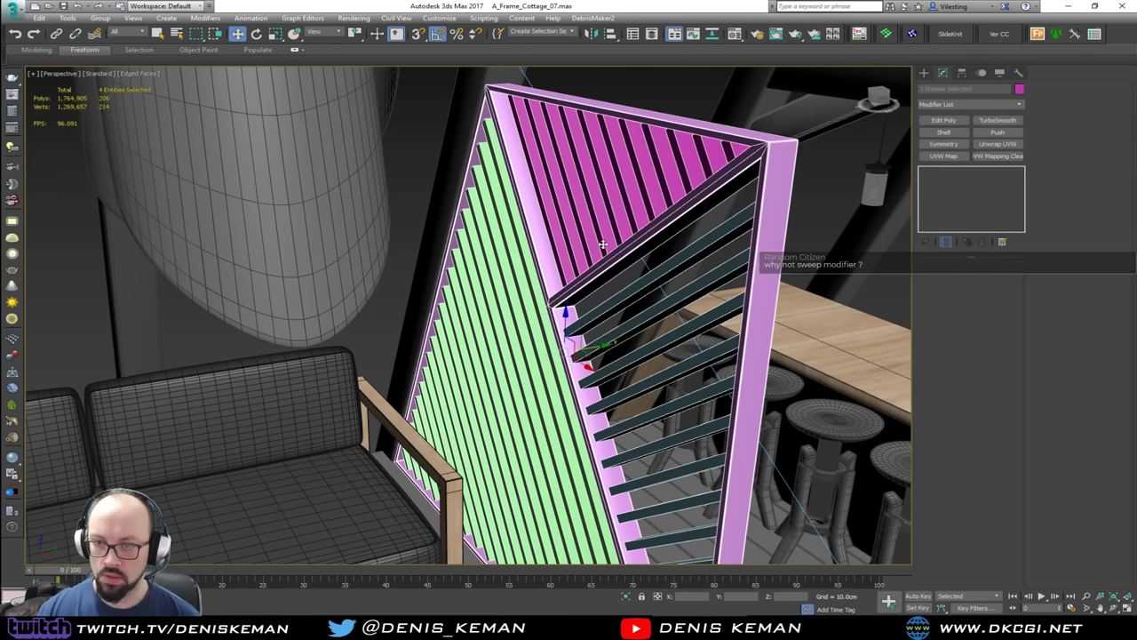
{"action": "left_click", "coordinate": [1019, 88]}
{"action": "left_click", "coordinate": [669, 248]}
{"action": "left_click", "coordinate": [804, 282]}
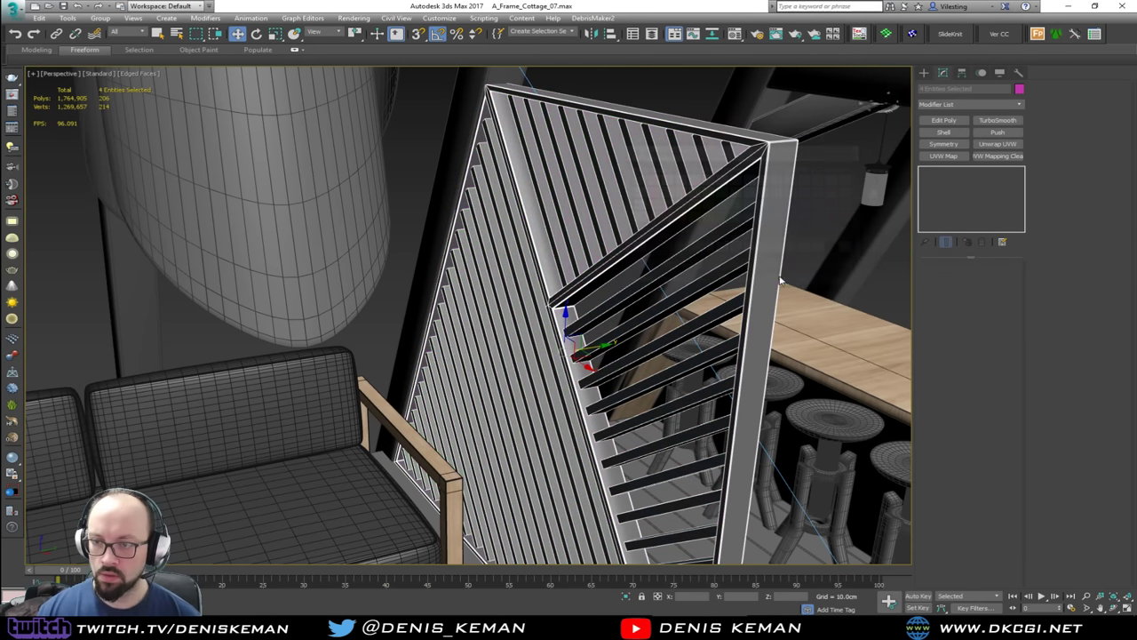
Step: Examine the slatted partition without edged faces, from the whole frame down to where the slats meet its base
{"action": "left_click", "coordinate": [633, 82]}
{"action": "key", "text": "F4"}
{"action": "scroll", "coordinate": [618, 300], "scroll_direction": "down", "scroll_amount": 3}
{"action": "mouse_move", "coordinate": [618, 299]}
{"action": "middle_mouse_down", "text": "alt"}
{"action": "mouse_move", "coordinate": [675, 291]}
{"action": "mouse_move", "coordinate": [596, 290]}
{"action": "mouse_move", "coordinate": [480, 317]}
{"action": "mouse_move", "coordinate": [238, 315]}
{"action": "mouse_move", "coordinate": [198, 296]}
{"action": "mouse_move", "coordinate": [449, 351]}
{"action": "mouse_move", "coordinate": [391, 293]}
{"action": "middle_mouse_up", "text": "alt"}
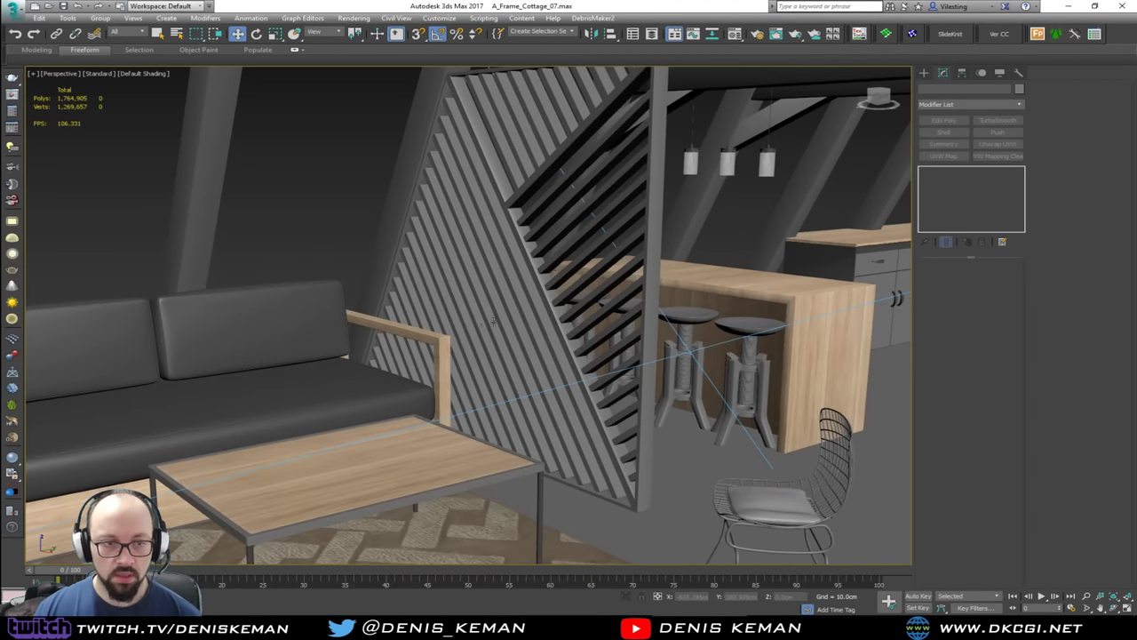
{"action": "scroll", "coordinate": [507, 319], "scroll_direction": "up", "scroll_amount": 3}
{"action": "middle_click_drag", "start_coordinate": [520, 306], "coordinate": [400, 296]}
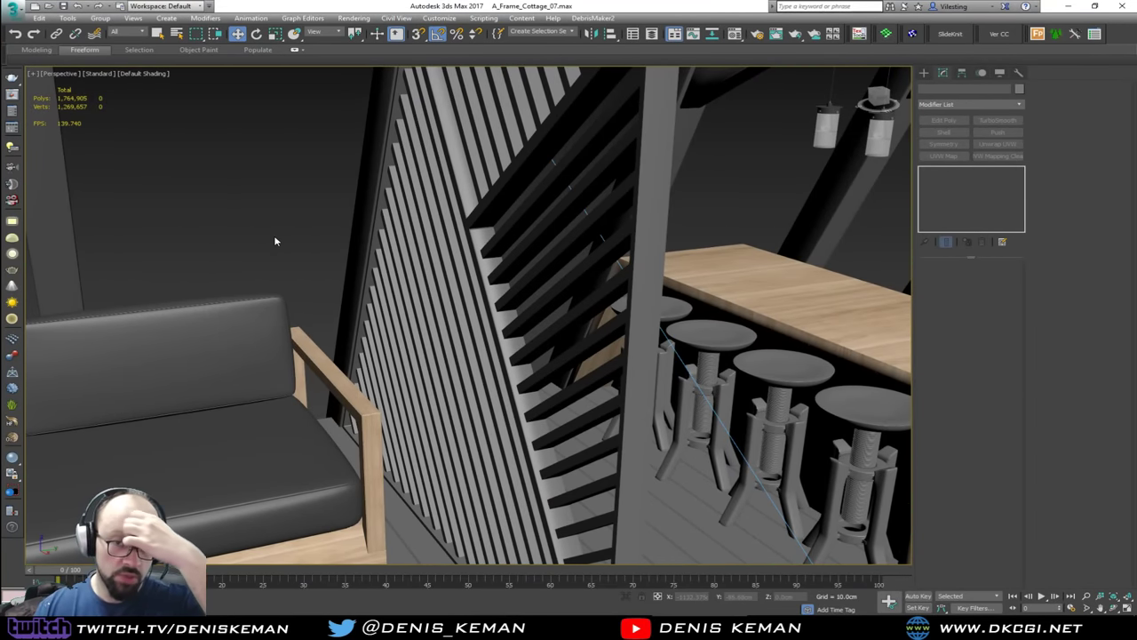
{"action": "middle_click_drag", "start_coordinate": [275, 240], "coordinate": [353, 287], "text": "alt"}
{"action": "middle_click_drag", "start_coordinate": [387, 366], "coordinate": [378, 239]}
{"action": "middle_click_drag", "start_coordinate": [453, 316], "coordinate": [493, 353], "text": "alt"}
{"action": "scroll", "coordinate": [607, 450], "scroll_direction": "up", "scroll_amount": 5}
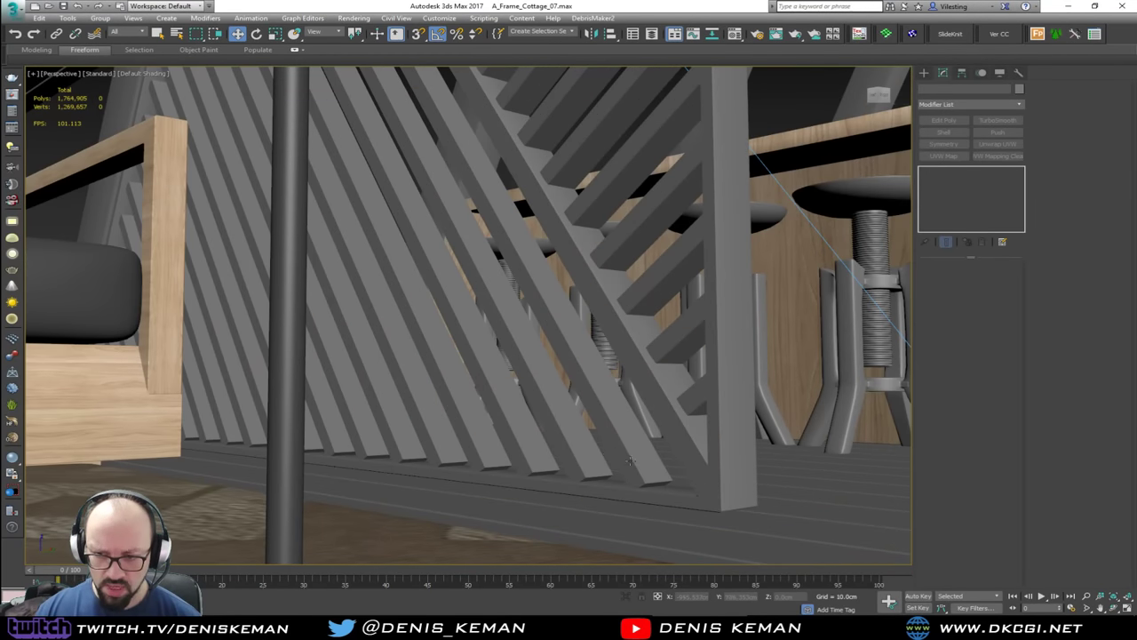
Step: Move the lower end vertices of the large triangle's slats down along their slope so the slats run into the base of the frame
{"action": "left_click", "coordinate": [640, 461]}
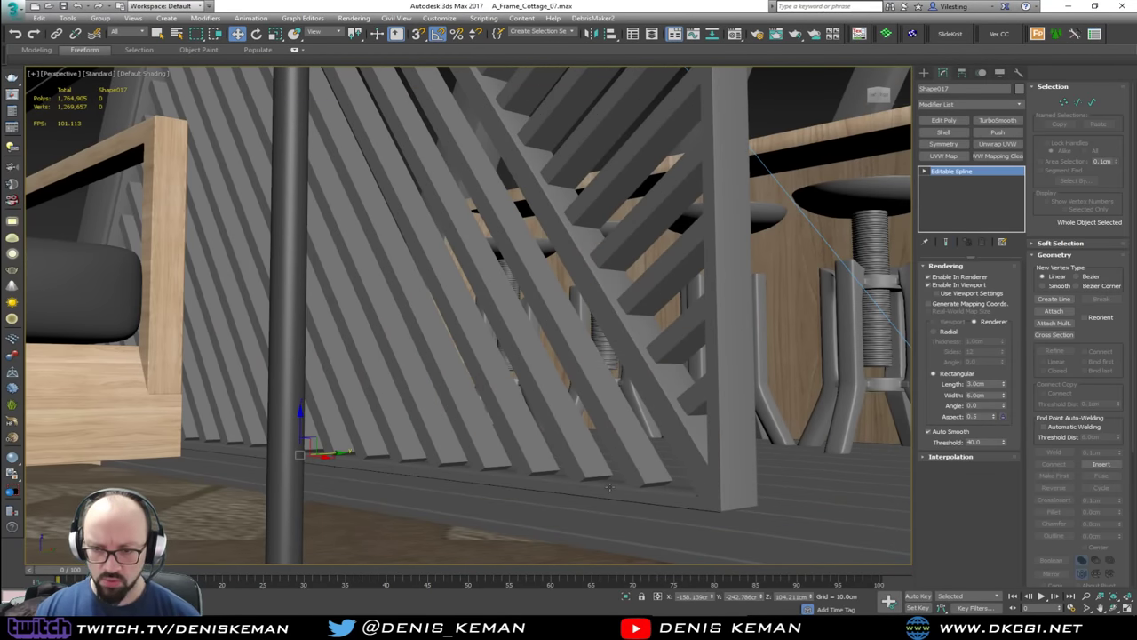
{"action": "key", "text": "F3"}
{"action": "middle_click_drag", "start_coordinate": [589, 460], "coordinate": [769, 421], "text": "alt"}
{"action": "key", "text": "1"}
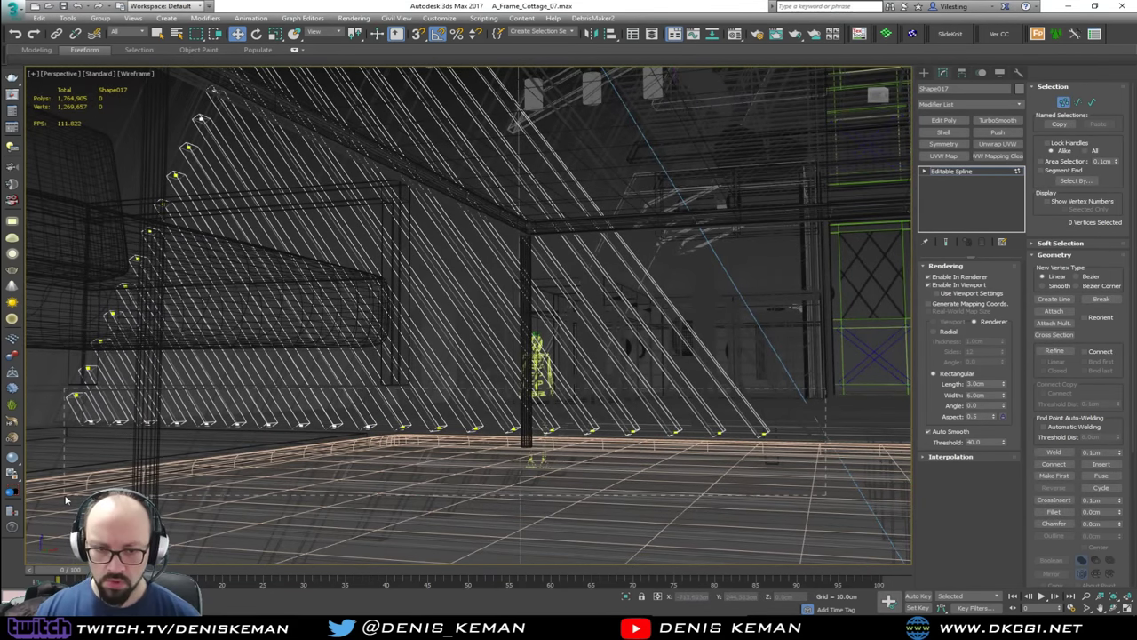
{"action": "left_click_drag", "start_coordinate": [65, 500], "coordinate": [826, 410]}
{"action": "left_click", "coordinate": [89, 425], "text": "ctrl"}
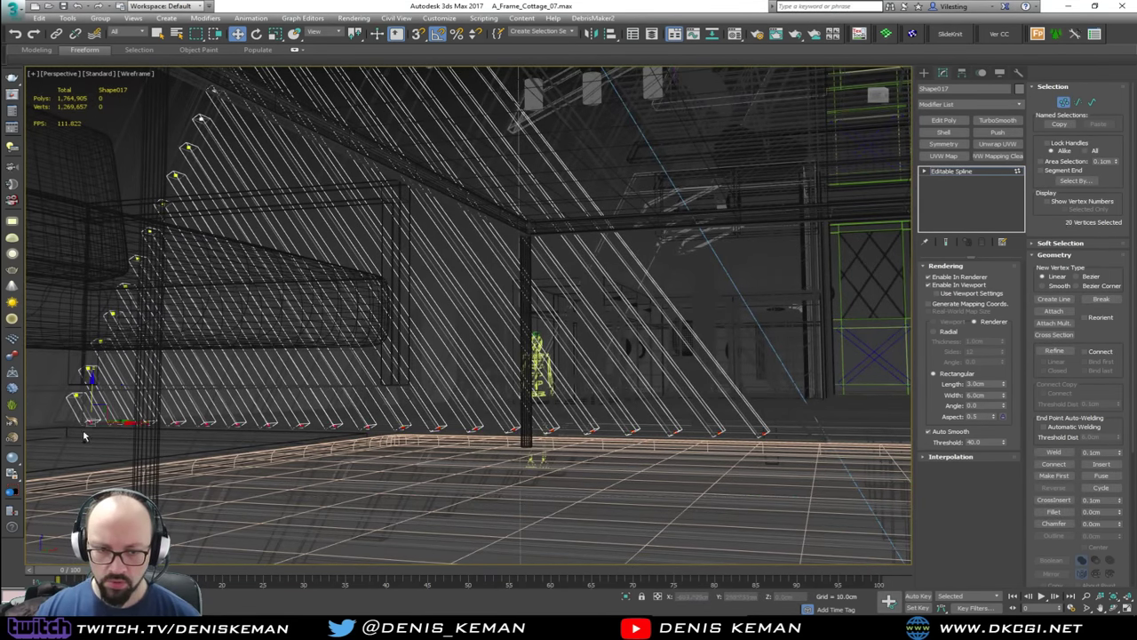
{"action": "middle_click_drag", "start_coordinate": [108, 433], "coordinate": [181, 420], "text": "alt"}
{"action": "middle_click_drag", "start_coordinate": [572, 451], "coordinate": [567, 442], "text": "alt"}
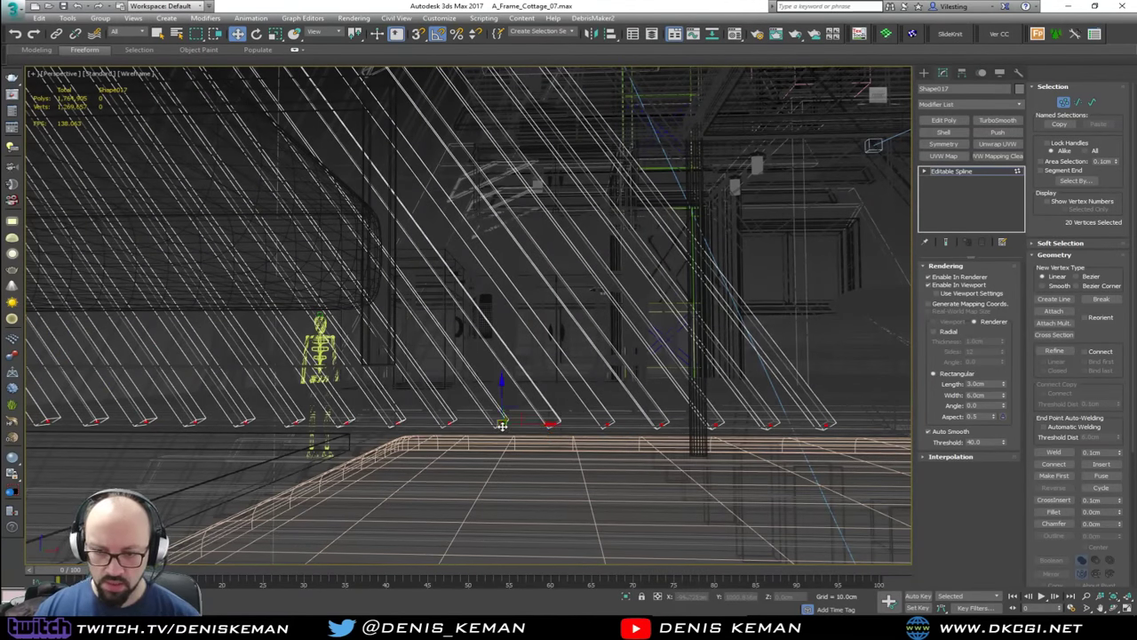
{"action": "key", "text": "F3"}
{"action": "scroll", "coordinate": [509, 423], "scroll_direction": "up", "scroll_amount": 3}
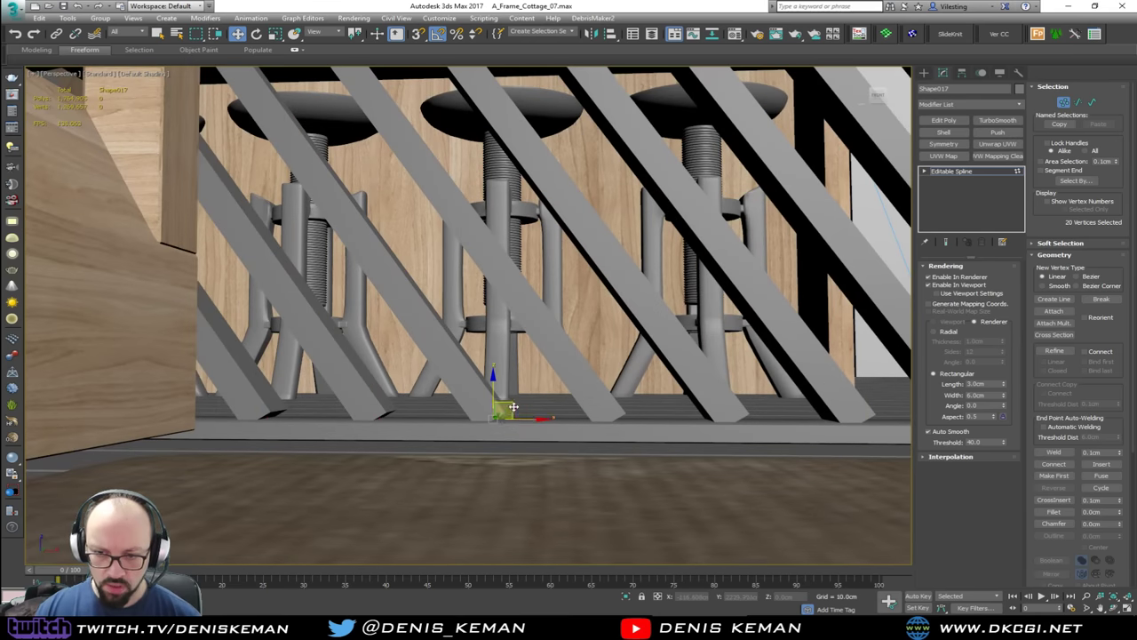
{"action": "left_click_drag", "start_coordinate": [513, 407], "coordinate": [531, 427]}
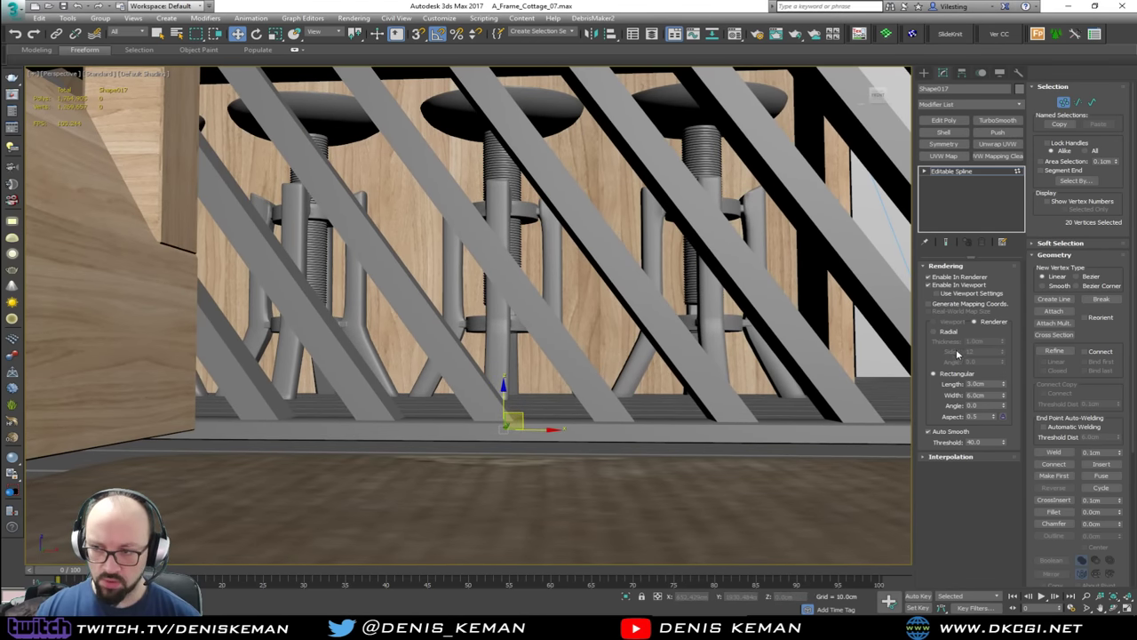
{"action": "scroll", "coordinate": [569, 328], "scroll_direction": "down", "scroll_amount": 1}
{"action": "middle_click_drag", "start_coordinate": [569, 328], "coordinate": [549, 460]}
{"action": "scroll", "coordinate": [549, 460], "scroll_direction": "down", "scroll_amount": 4}
{"action": "middle_click_drag", "start_coordinate": [500, 263], "coordinate": [498, 356]}
{"action": "mouse_move", "coordinate": [497, 355]}
{"action": "middle_mouse_down", "text": "alt"}
{"action": "mouse_move", "coordinate": [494, 438]}
{"action": "mouse_move", "coordinate": [470, 349]}
{"action": "mouse_move", "coordinate": [289, 361]}
{"action": "mouse_move", "coordinate": [488, 349]}
{"action": "middle_mouse_up", "text": "alt"}
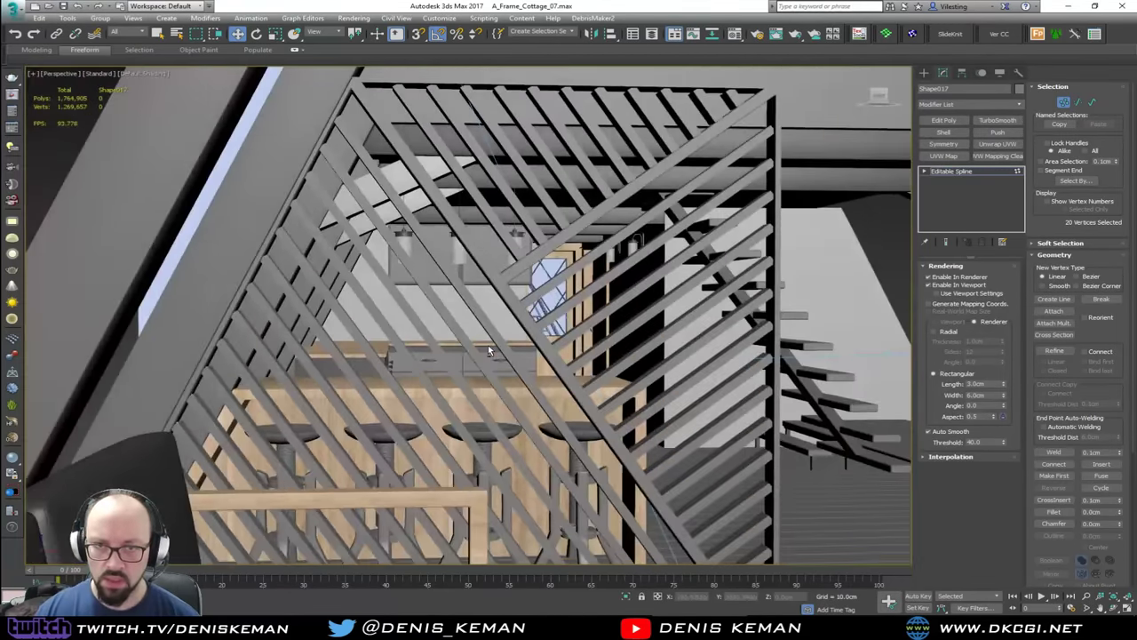
{"action": "left_click", "coordinate": [952, 170]}
Step: Move the slat end vertices along the vertical post, in the triangle nearest the bar stools, about 1 cm in X and 0.8 cm in Z
{"action": "middle_click_drag", "start_coordinate": [672, 236], "coordinate": [587, 379]}
{"action": "left_click", "coordinate": [616, 416]}
{"action": "key", "text": "F3"}
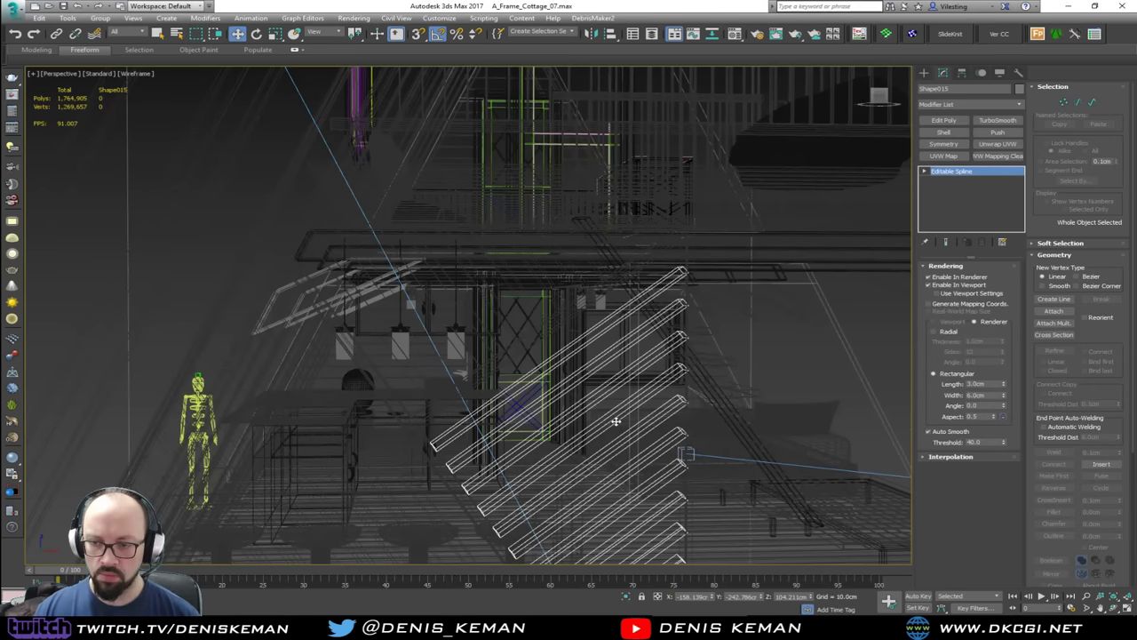
{"action": "middle_click_drag", "start_coordinate": [616, 421], "coordinate": [460, 272]}
{"action": "key", "text": "1"}
{"action": "key", "text": "1"}
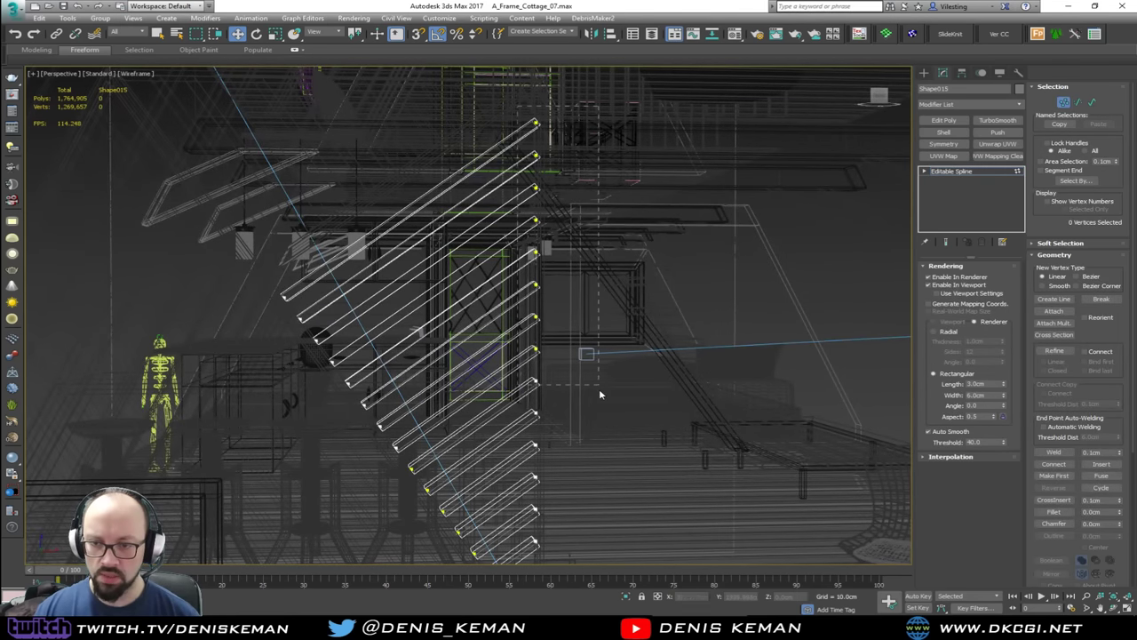
{"action": "middle_click_drag", "start_coordinate": [599, 388], "coordinate": [554, 217], "text": "alt"}
{"action": "left_click_drag", "start_coordinate": [491, 318], "coordinate": [468, 376], "text": "ctrl"}
{"action": "middle_click_drag", "start_coordinate": [475, 173], "coordinate": [480, 239]}
{"action": "scroll", "coordinate": [479, 229], "scroll_direction": "up", "scroll_amount": 3}
{"action": "key", "text": "F3"}
{"action": "scroll", "coordinate": [514, 342], "scroll_direction": "up", "scroll_amount": 8}
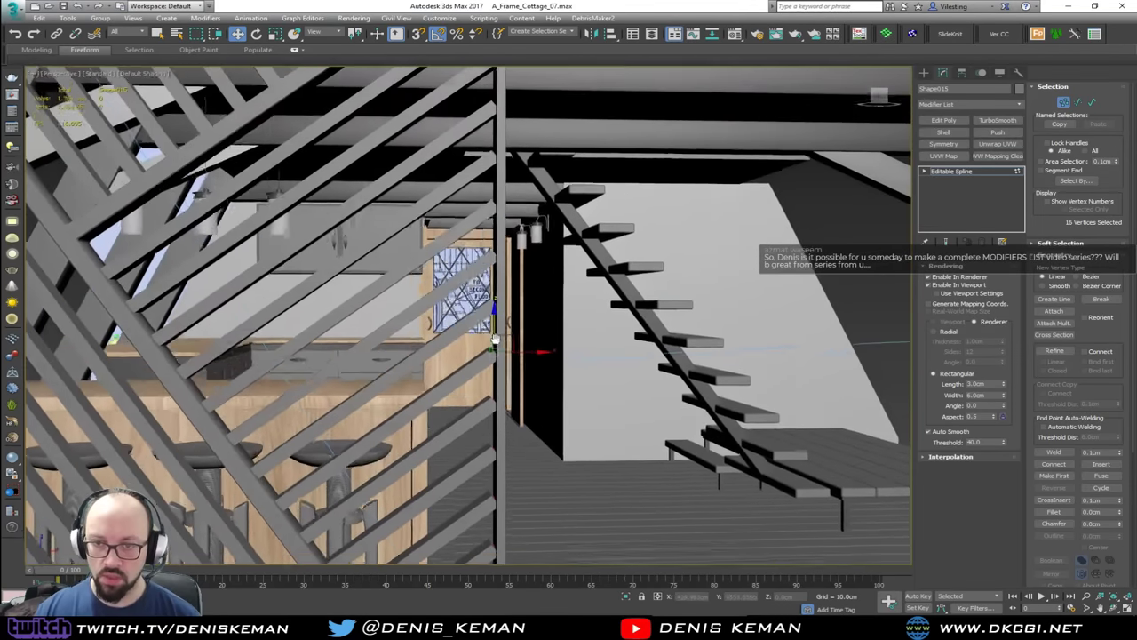
{"action": "scroll", "coordinate": [514, 360], "scroll_direction": "down", "scroll_amount": 8}
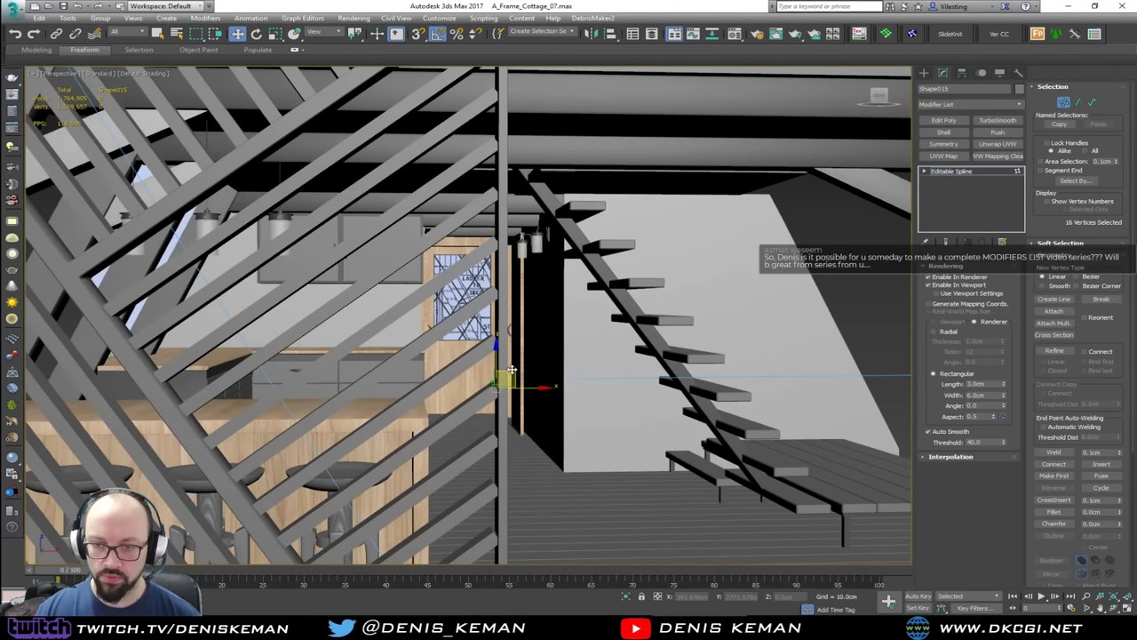
{"action": "left_click_drag", "start_coordinate": [511, 370], "coordinate": [516, 365]}
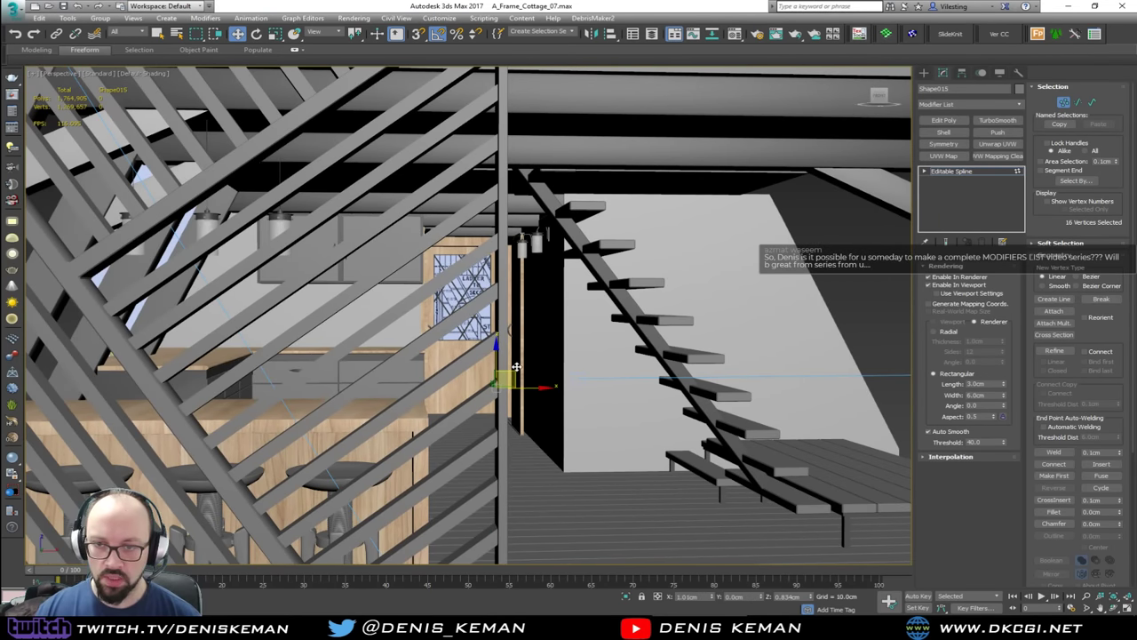
{"action": "middle_click_drag", "start_coordinate": [485, 209], "coordinate": [578, 317]}
{"action": "key", "text": "1"}
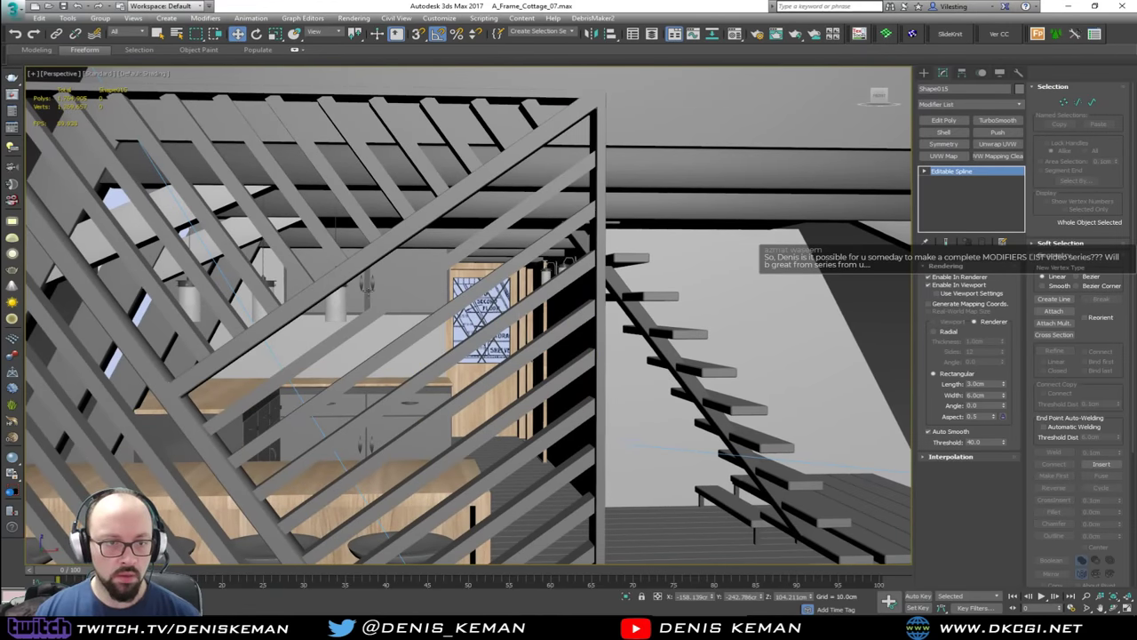
Step: Move the upper end vertices of the upper triangle's slats along their slope into the top frame bar, and deselect the shape
{"action": "middle_click_drag", "start_coordinate": [269, 326], "coordinate": [301, 342]}
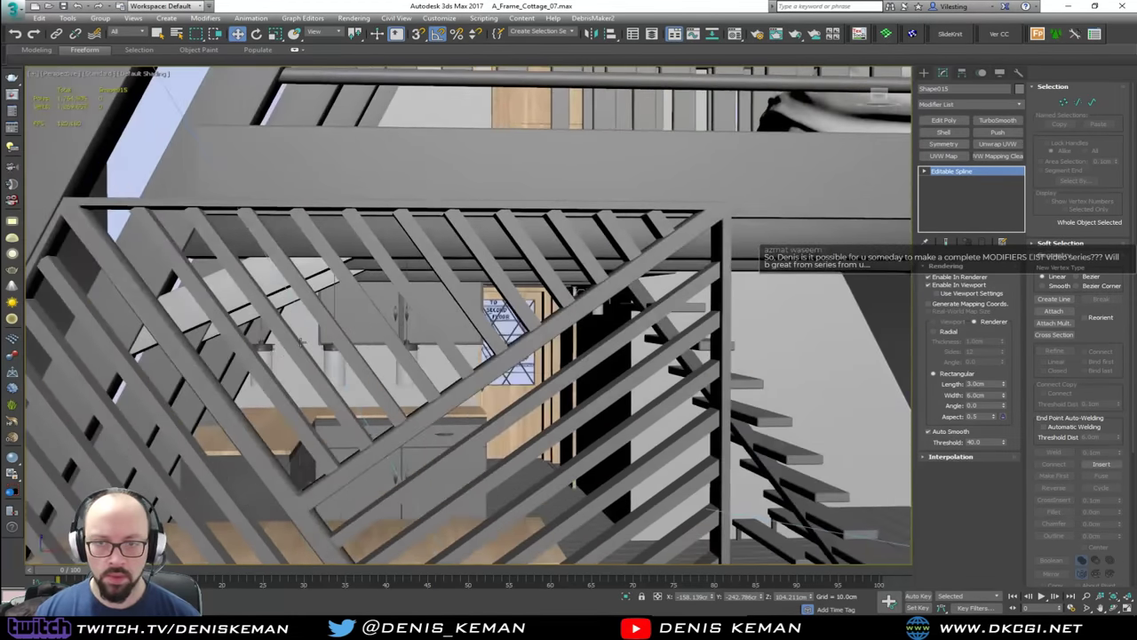
{"action": "left_click", "coordinate": [396, 276]}
{"action": "mouse_move", "coordinate": [410, 314]}
{"action": "middle_mouse_down", "text": "alt"}
{"action": "mouse_move", "coordinate": [369, 311]}
{"action": "mouse_move", "coordinate": [416, 307]}
{"action": "middle_mouse_up", "text": "alt"}
{"action": "key", "text": "1"}
{"action": "key", "text": "F3"}
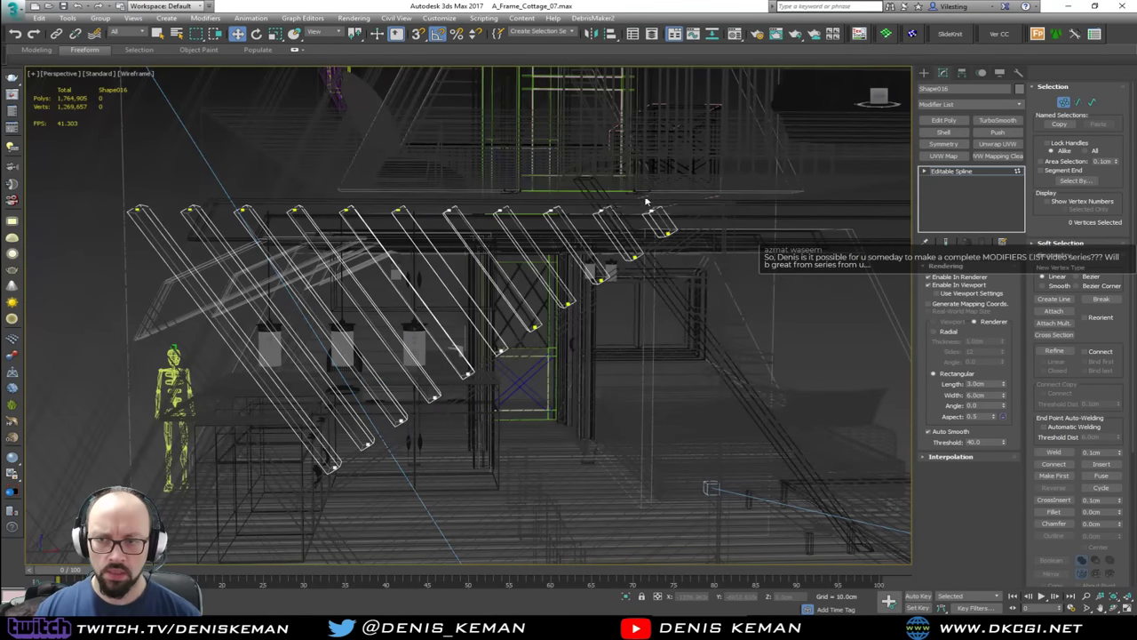
{"action": "left_click_drag", "start_coordinate": [664, 189], "coordinate": [400, 229]}
{"action": "left_click_drag", "start_coordinate": [125, 226], "coordinate": [123, 226]}
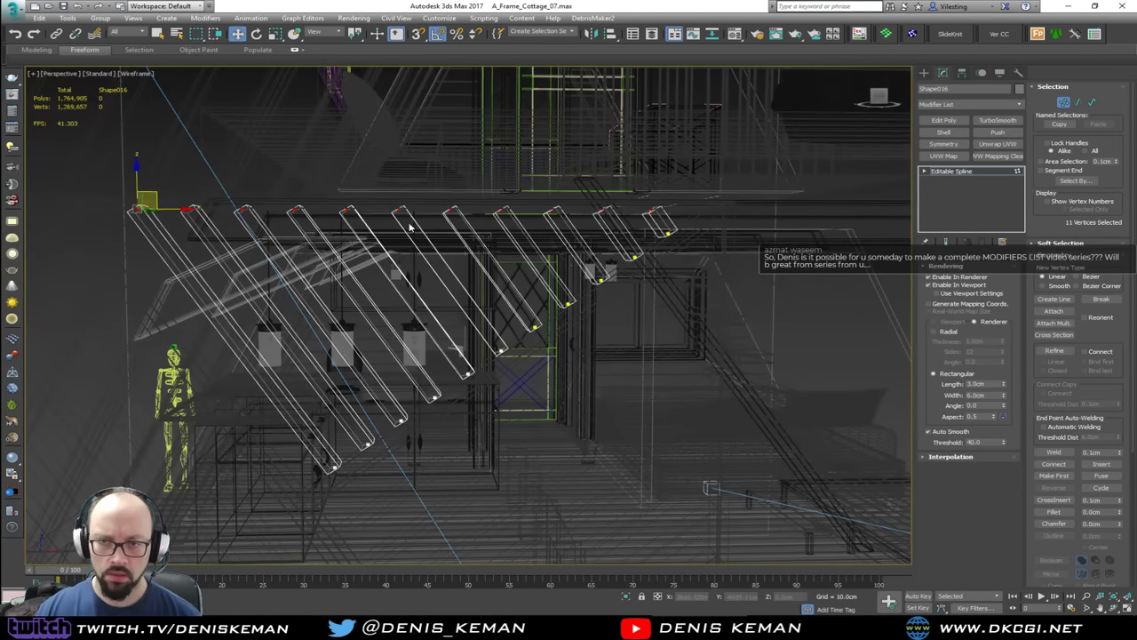
{"action": "scroll", "coordinate": [430, 212], "scroll_direction": "up", "scroll_amount": 2}
{"action": "key", "text": "F3"}
{"action": "middle_click_drag", "start_coordinate": [382, 225], "coordinate": [485, 226]}
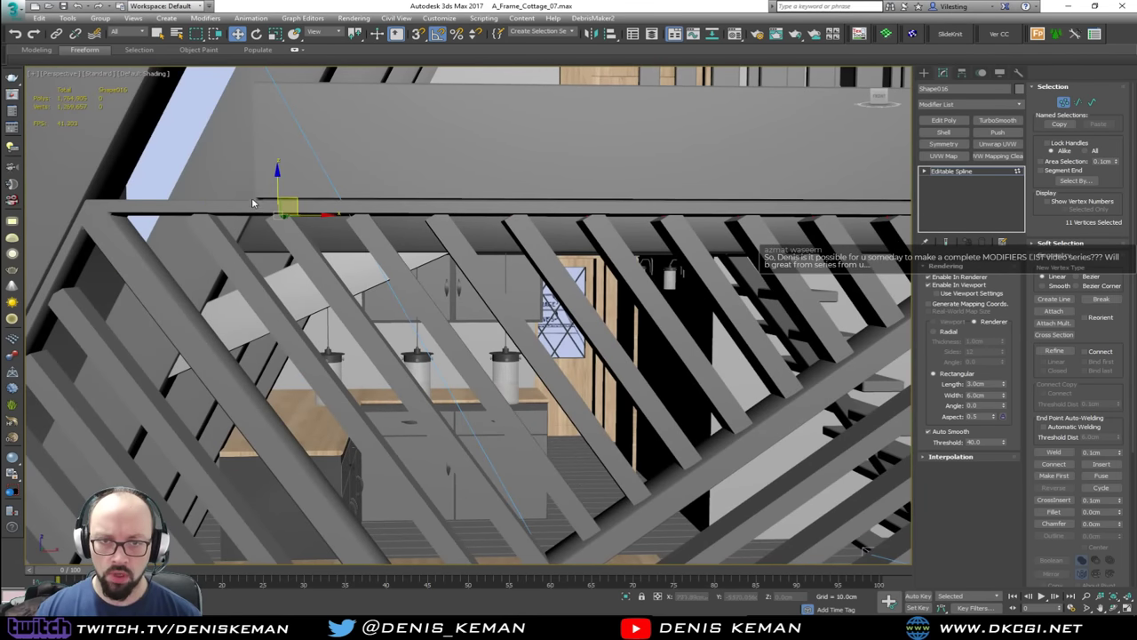
{"action": "left_click_drag", "start_coordinate": [296, 200], "coordinate": [286, 191]}
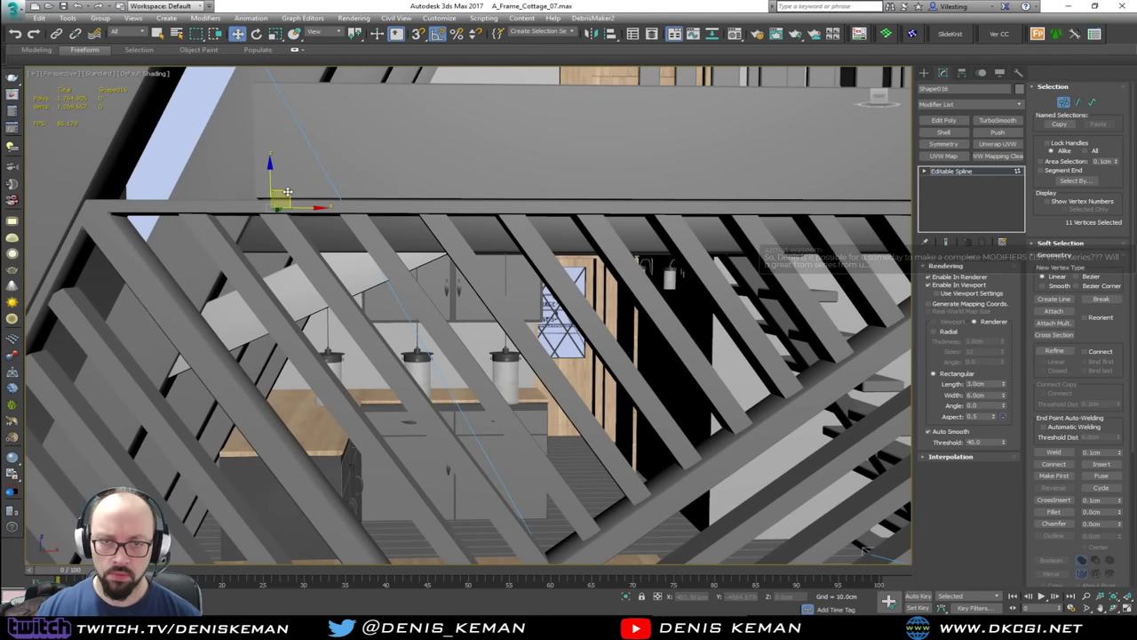
{"action": "key", "text": "1"}
{"action": "left_click", "coordinate": [172, 147]}
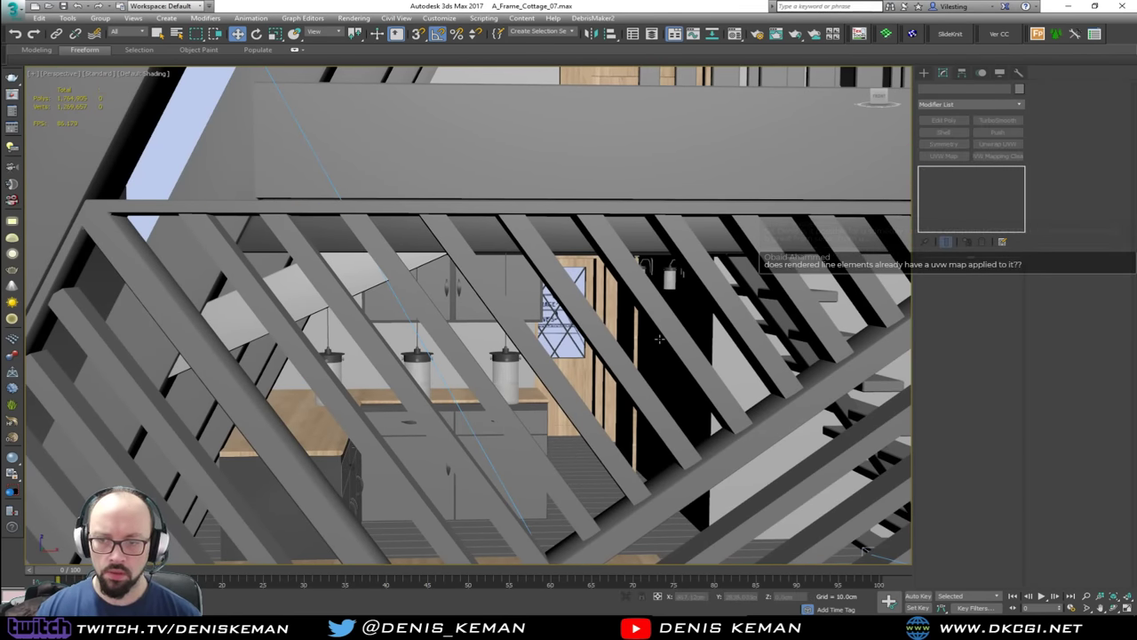
Step: Show edged faces and assign the light wood material, Material #5, to the upper triangle's slats
{"action": "middle_click_drag", "start_coordinate": [659, 339], "coordinate": [598, 342], "text": "alt"}
{"action": "scroll", "coordinate": [597, 343], "scroll_direction": "up", "scroll_amount": 2}
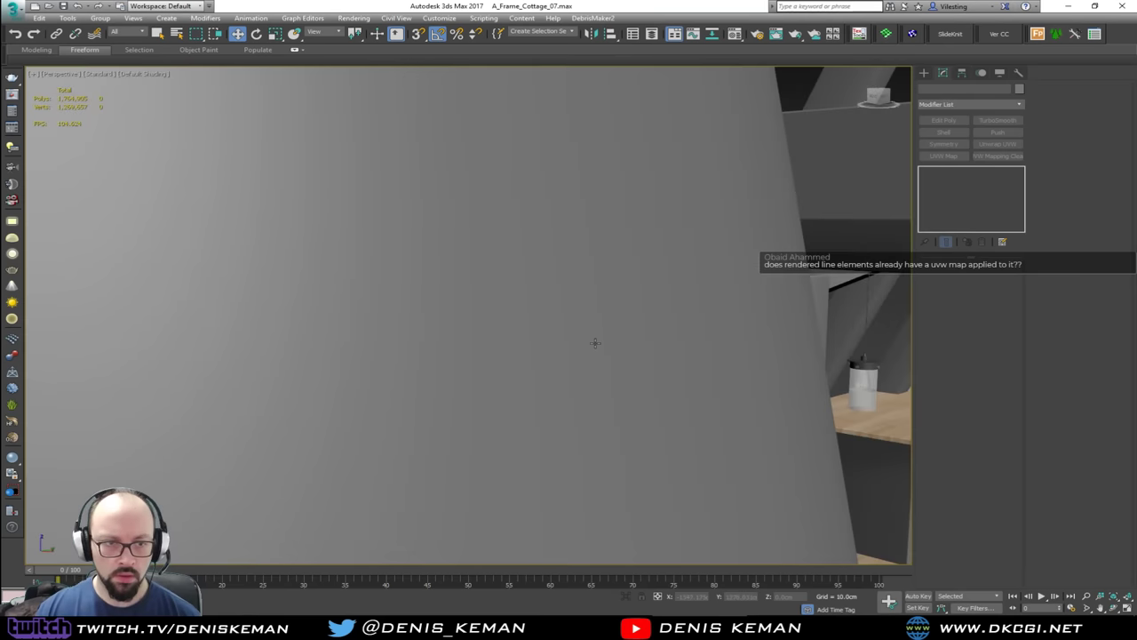
{"action": "scroll", "coordinate": [596, 343], "scroll_direction": "down", "scroll_amount": 2}
{"action": "middle_click_drag", "start_coordinate": [534, 433], "coordinate": [530, 282]}
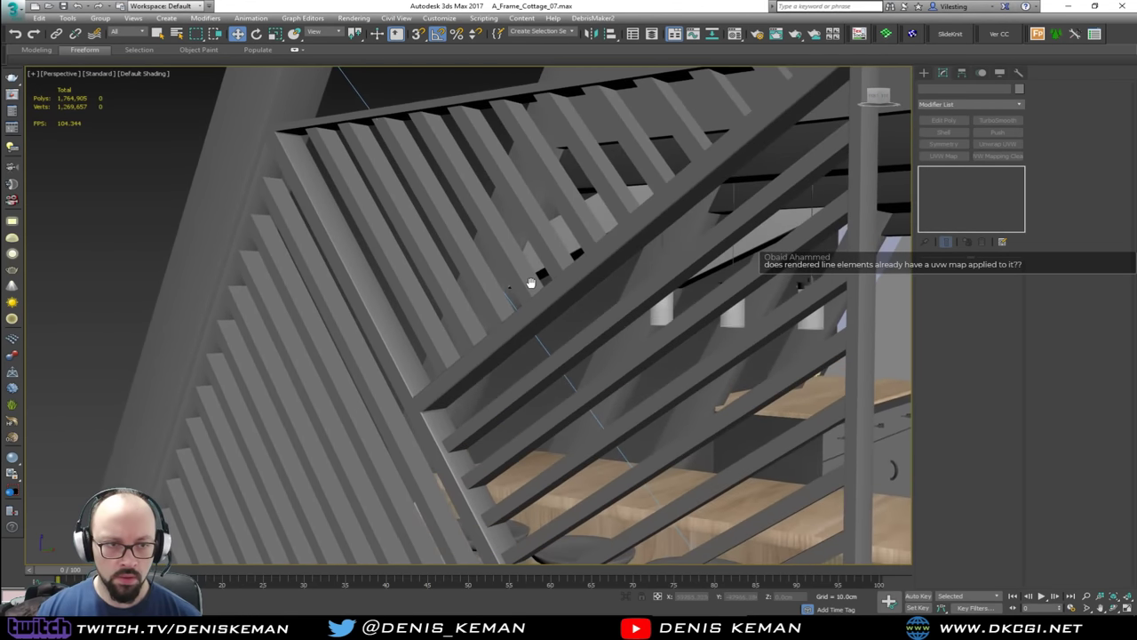
{"action": "key", "text": "F4"}
{"action": "left_click", "coordinate": [471, 328]}
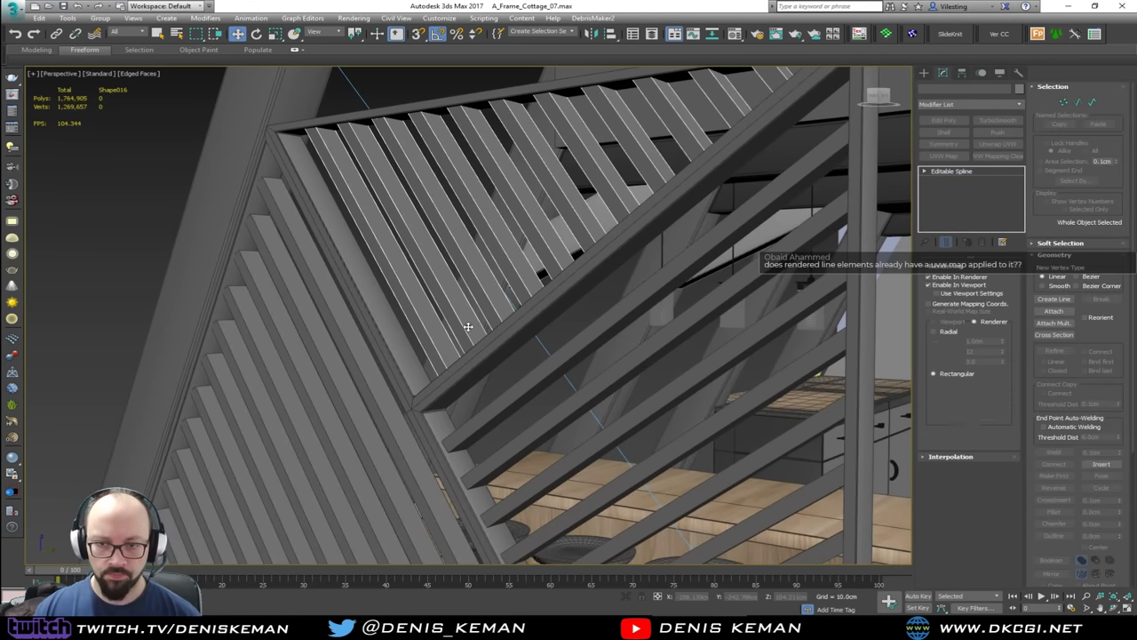
{"action": "middle_click_drag", "start_coordinate": [467, 326], "coordinate": [504, 318]}
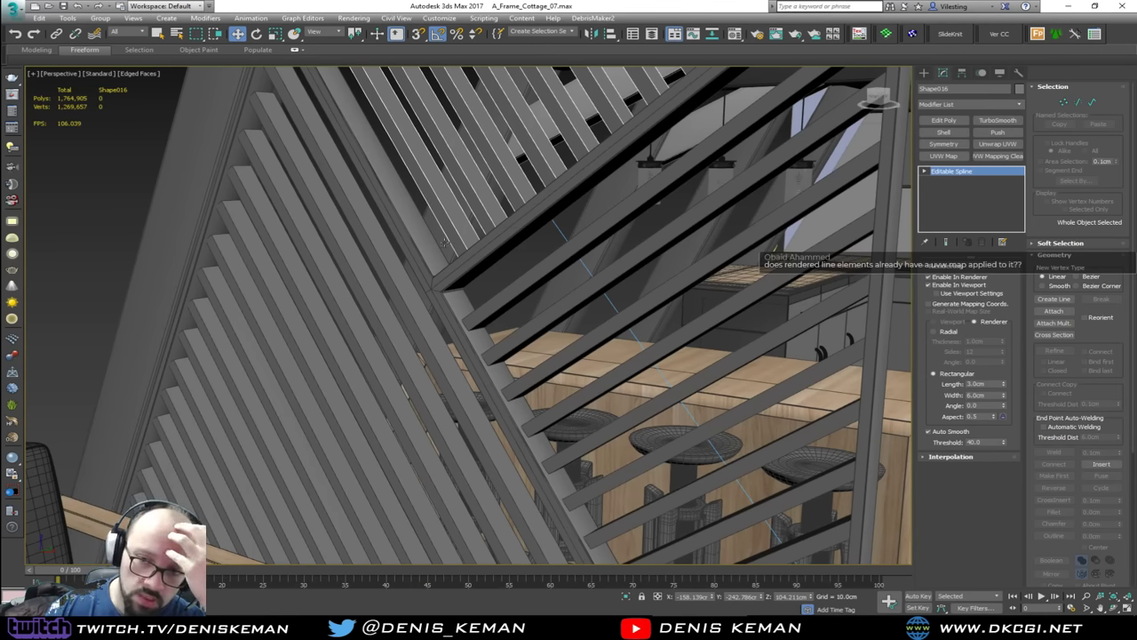
{"action": "mouse_move", "coordinate": [445, 241]}
{"action": "middle_mouse_down", "text": "alt"}
{"action": "mouse_move", "coordinate": [459, 261]}
{"action": "mouse_move", "coordinate": [435, 222]}
{"action": "middle_mouse_up", "text": "alt"}
{"action": "key", "text": "m"}
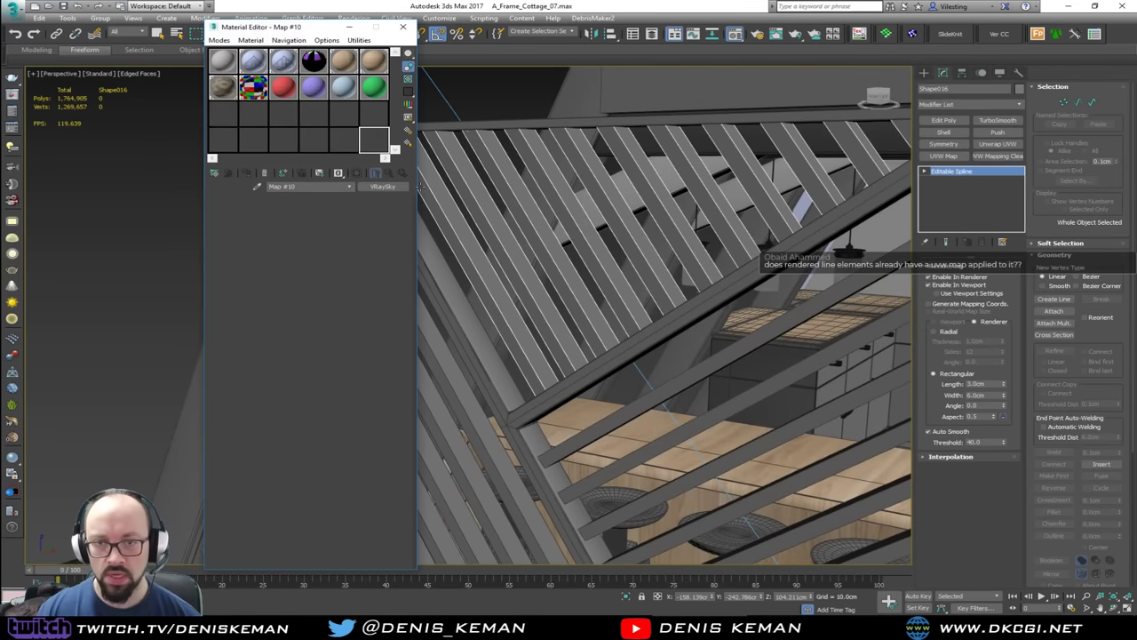
{"action": "left_click", "coordinate": [248, 173]}
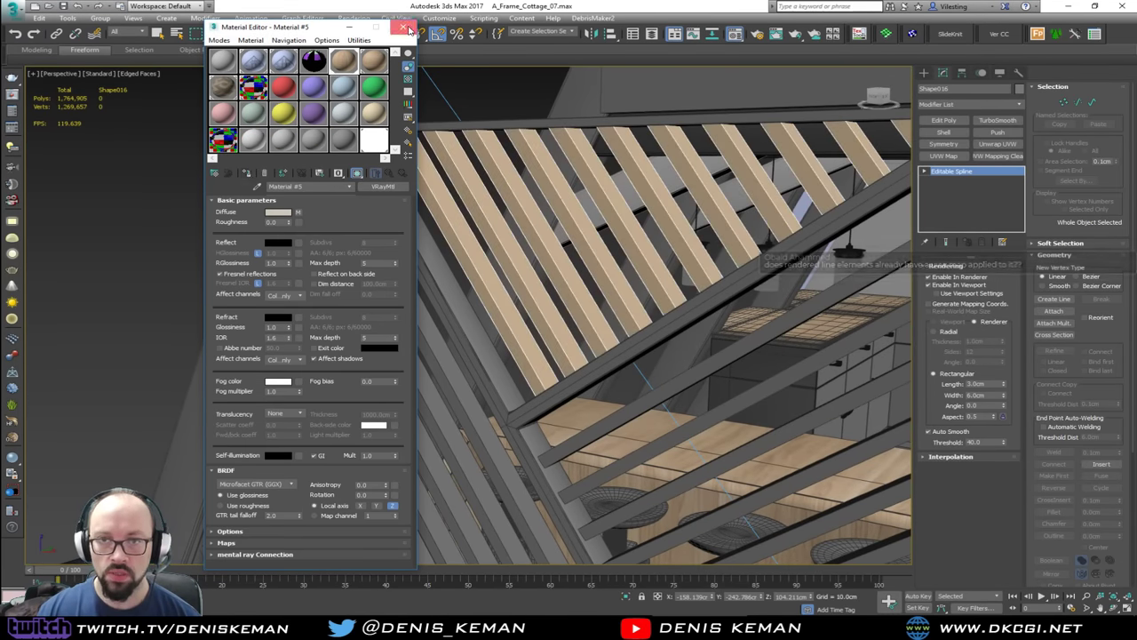
Step: Enable Generate Mapping Coords on the upper slats and on the lower slats of the wooden partition
{"action": "left_click", "coordinate": [409, 29]}
{"action": "scroll", "coordinate": [559, 327], "scroll_direction": "up", "scroll_amount": 5}
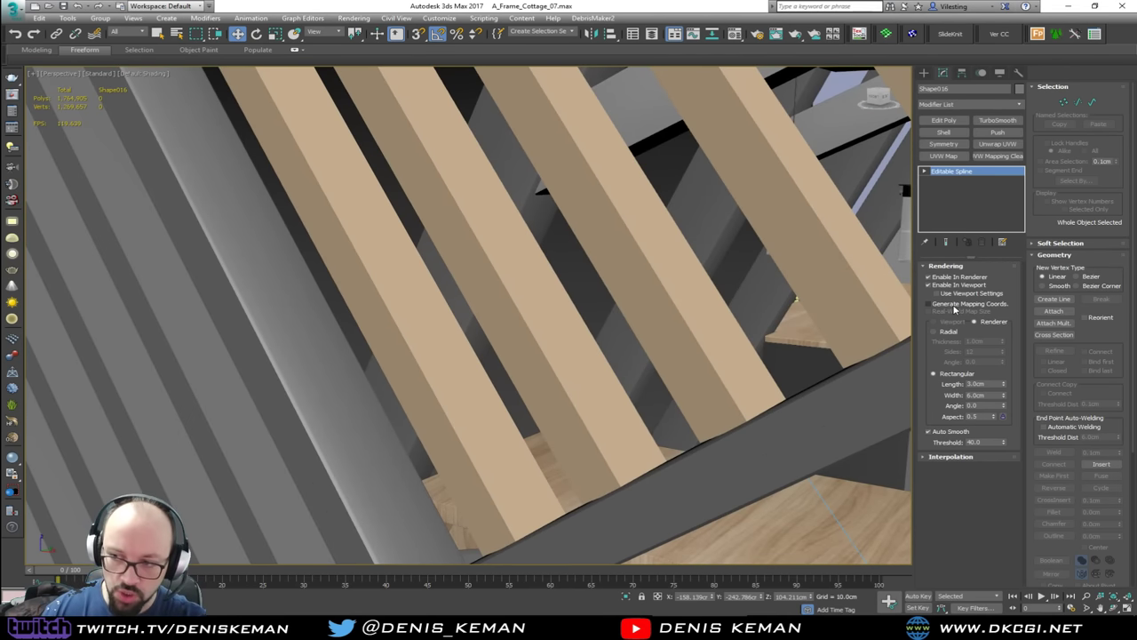
{"action": "left_click", "coordinate": [955, 307]}
{"action": "scroll", "coordinate": [602, 343], "scroll_direction": "down", "scroll_amount": 8}
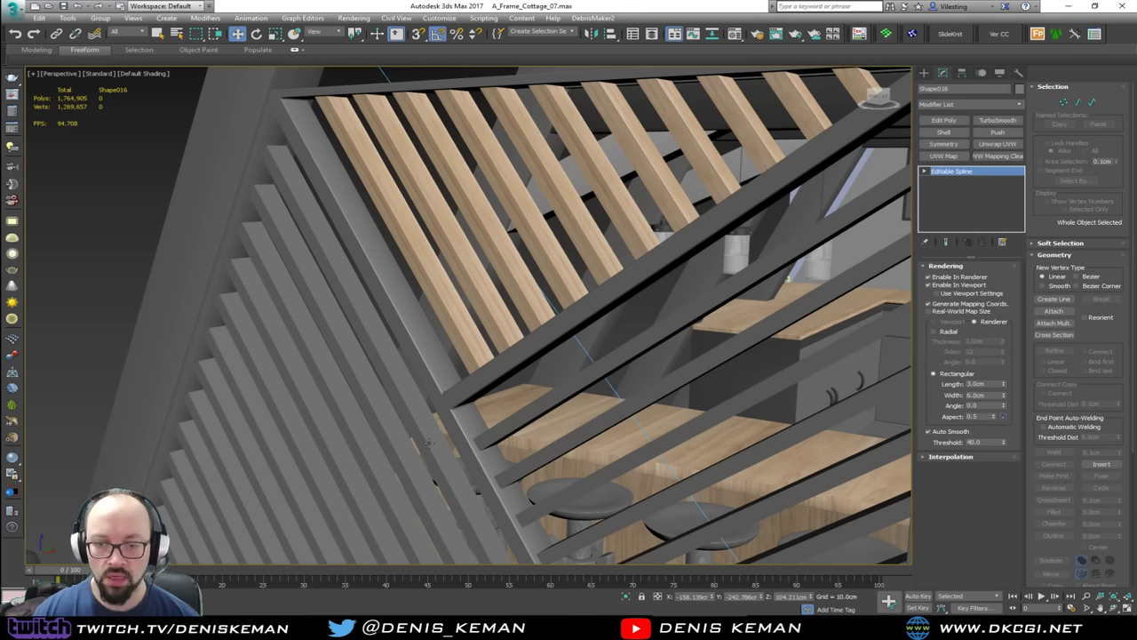
{"action": "left_click", "coordinate": [428, 442]}
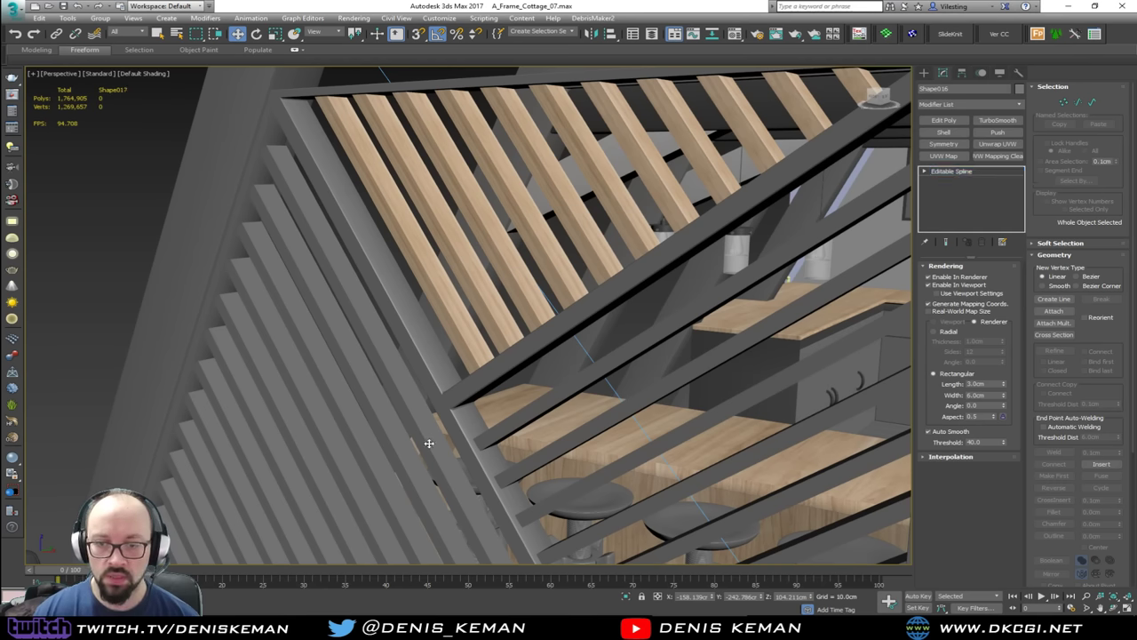
{"action": "left_click", "coordinate": [982, 306]}
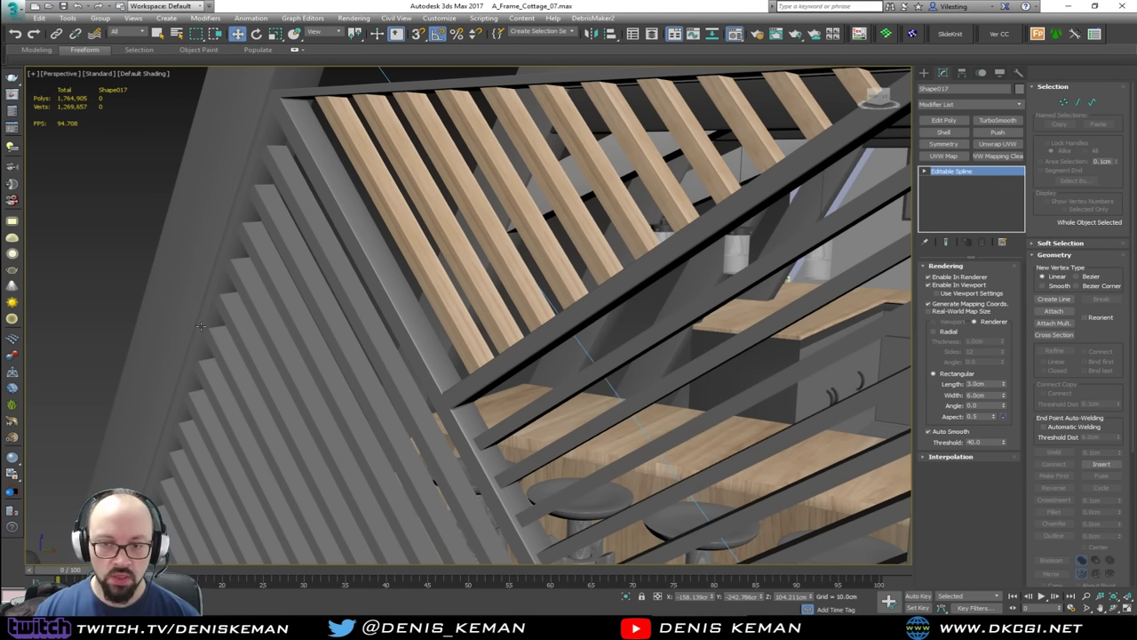
Step: Assign the wood material Material #5 to the partition's lower slats, its frame and its remaining diagonal slats
{"action": "key", "text": "m"}
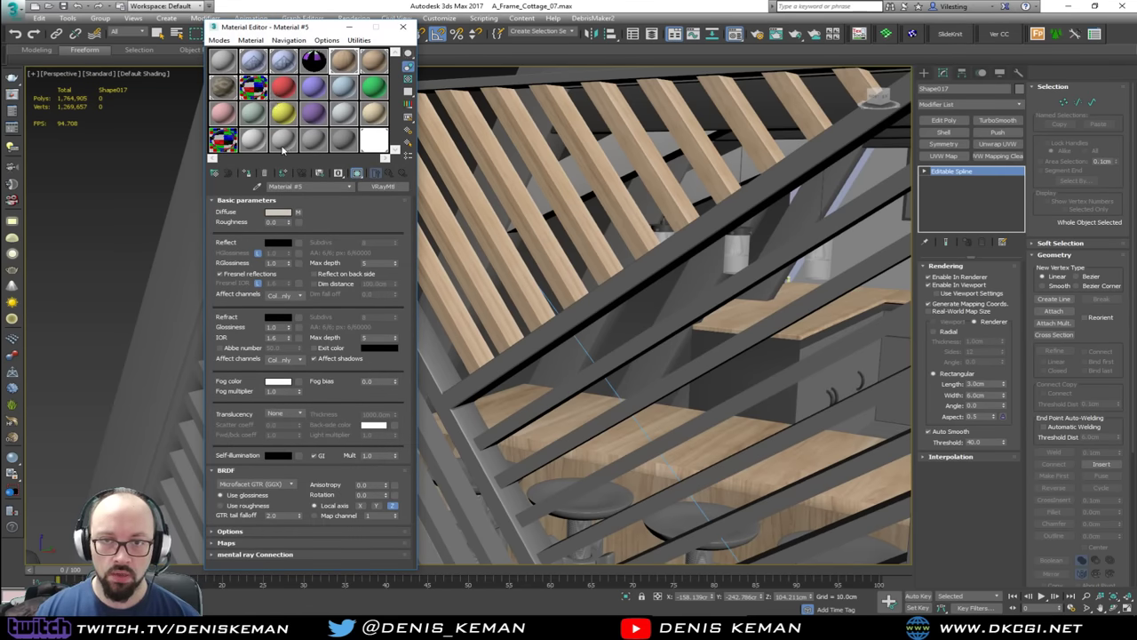
{"action": "left_click", "coordinate": [251, 174]}
{"action": "left_click", "coordinate": [500, 416]}
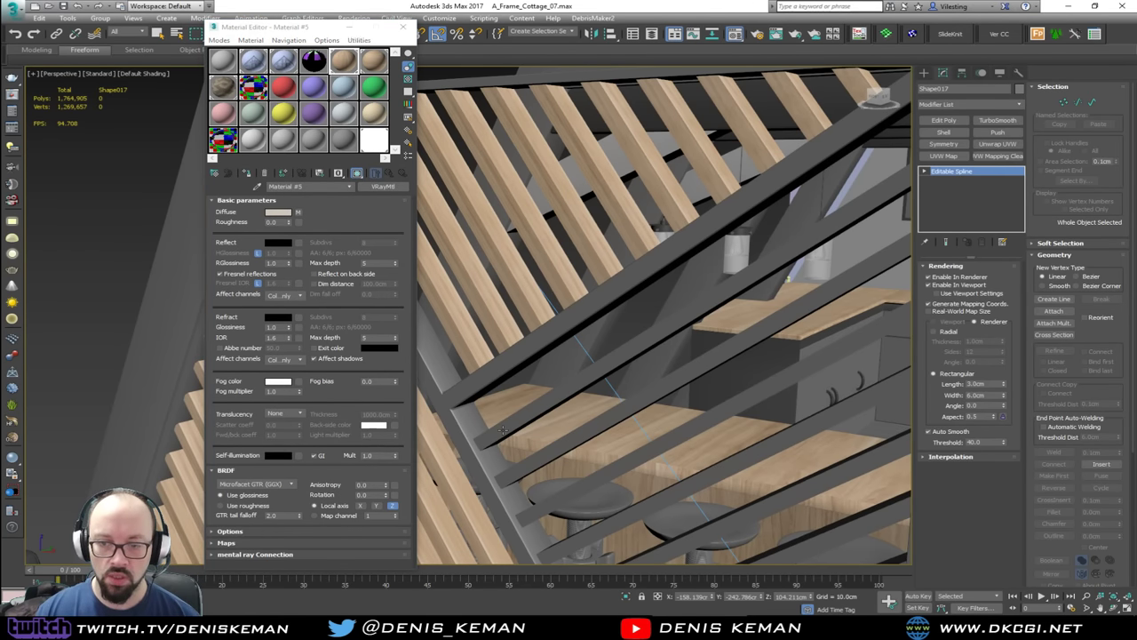
{"action": "left_click", "coordinate": [250, 175]}
{"action": "left_click", "coordinate": [465, 421]}
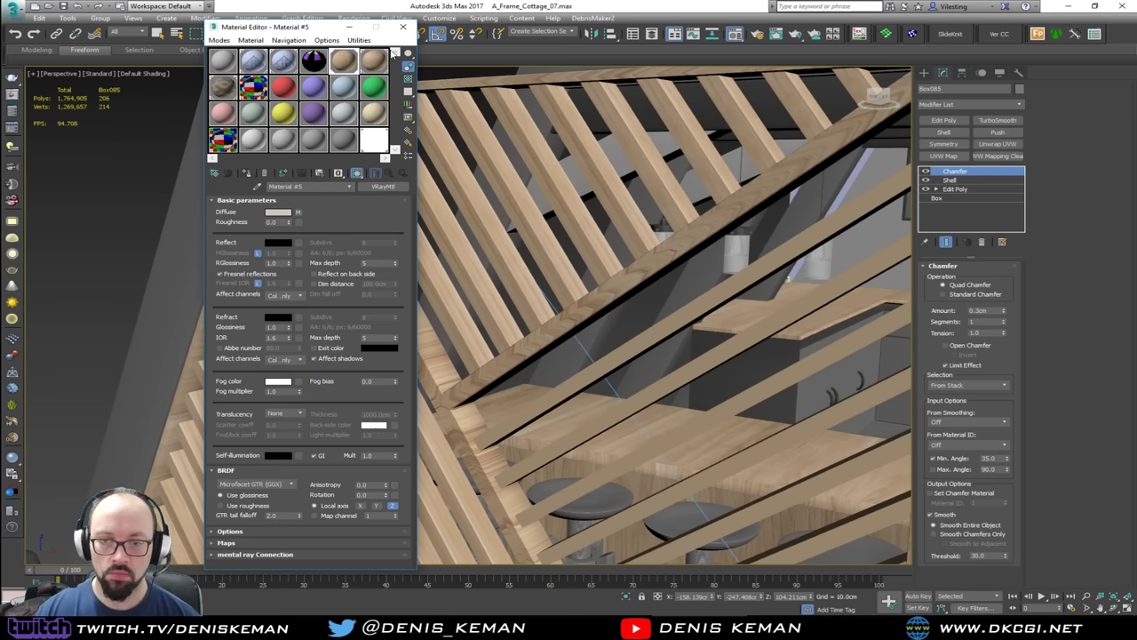
{"action": "left_click", "coordinate": [407, 28]}
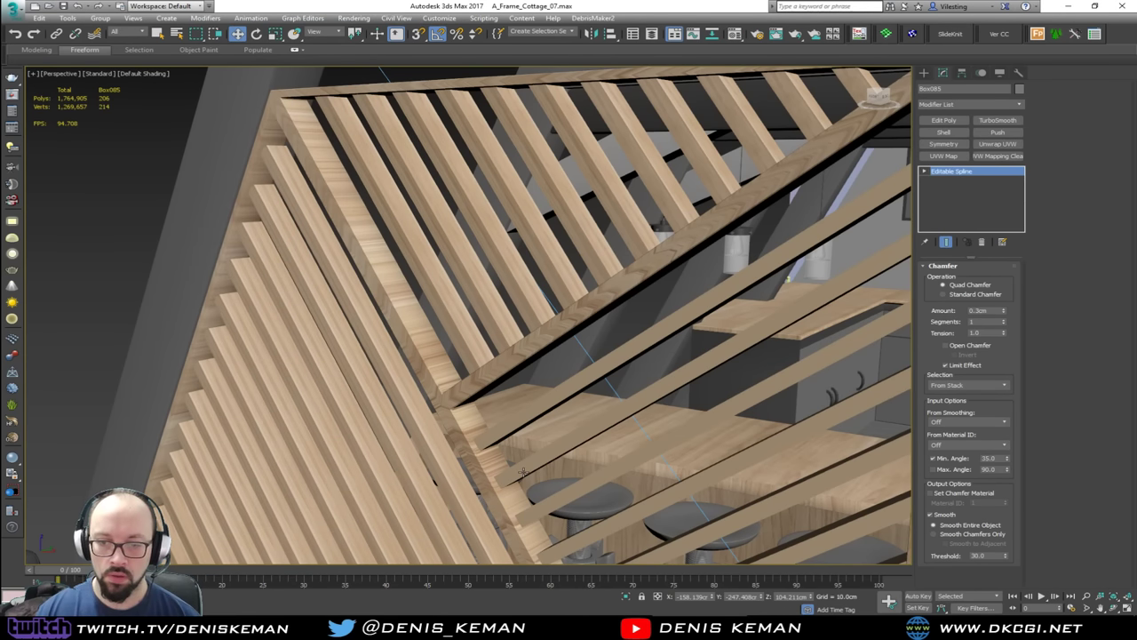
Step: Enable mapping coordinates on the last untextured slats and add an Edit Poly modifier to all three slat objects
{"action": "left_click", "coordinate": [567, 457]}
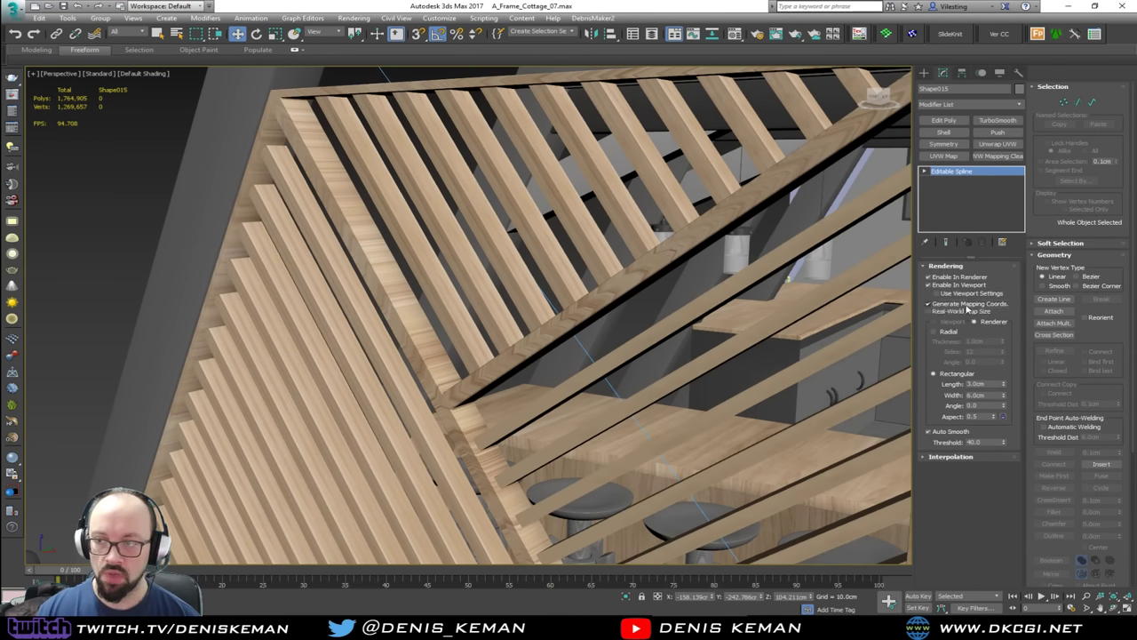
{"action": "left_click", "coordinate": [943, 120]}
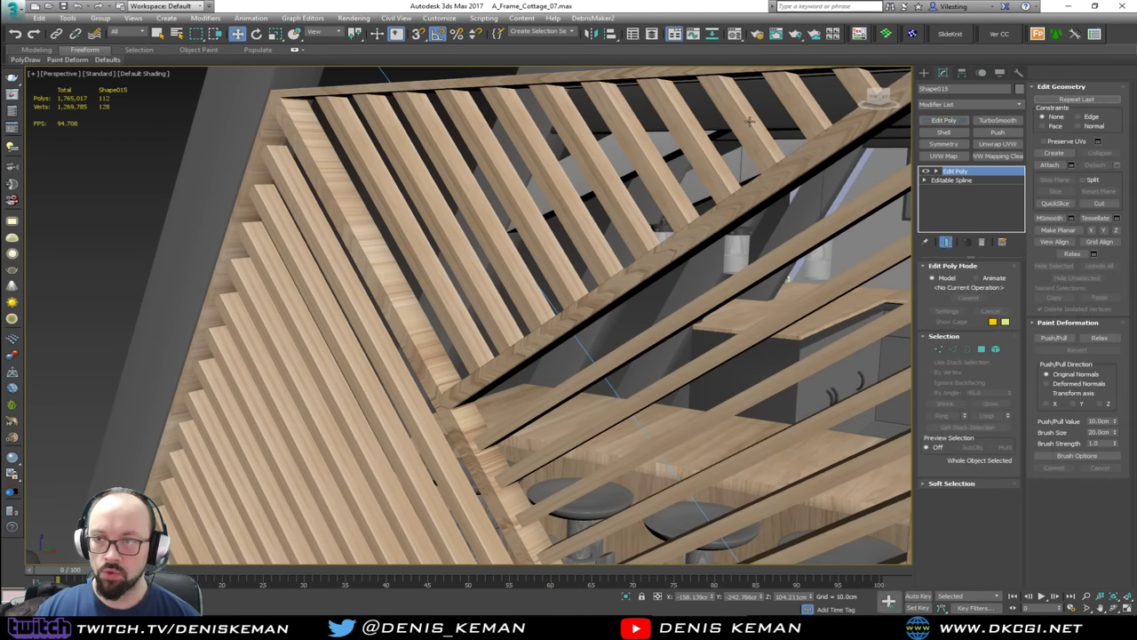
{"action": "left_click", "coordinate": [746, 123]}
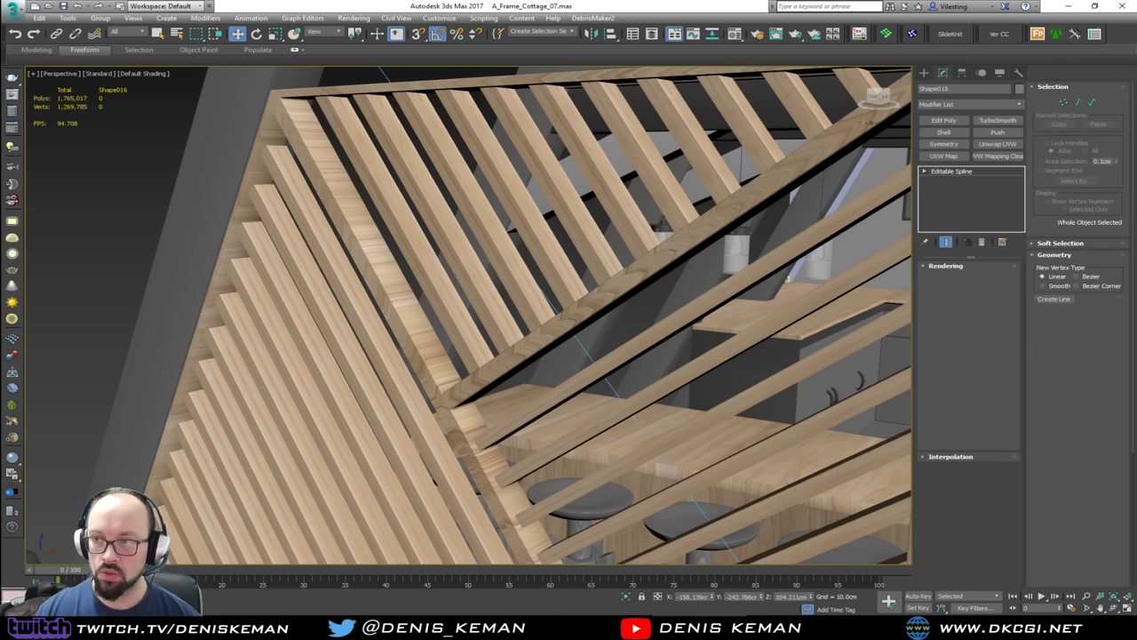
{"action": "left_click", "coordinate": [942, 120]}
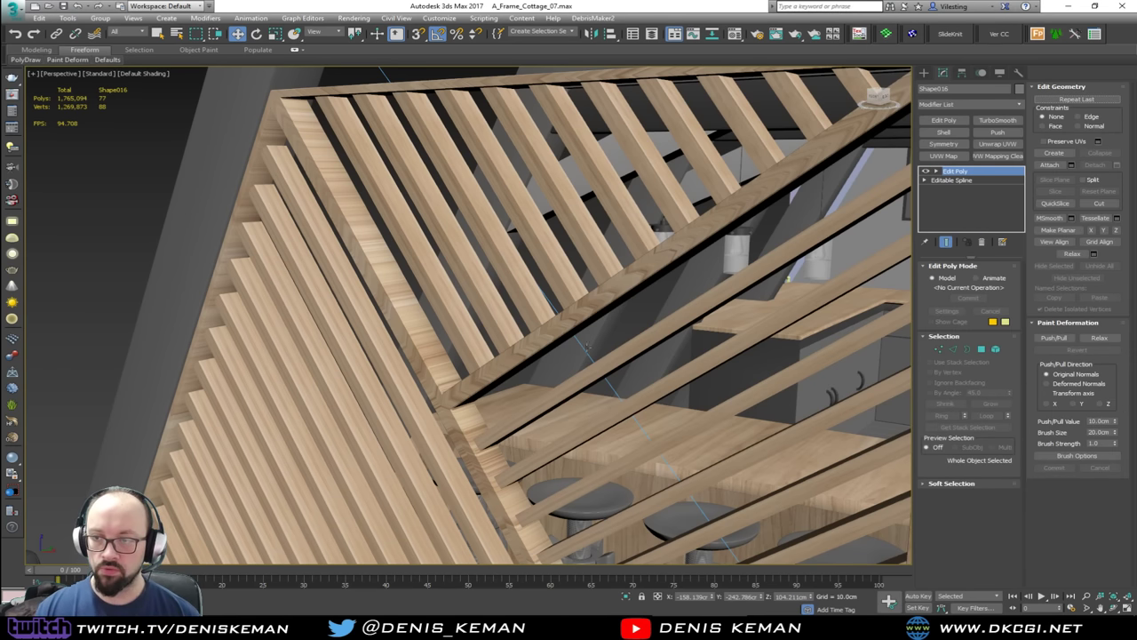
{"action": "left_click", "coordinate": [435, 453]}
{"action": "left_click", "coordinate": [951, 121]}
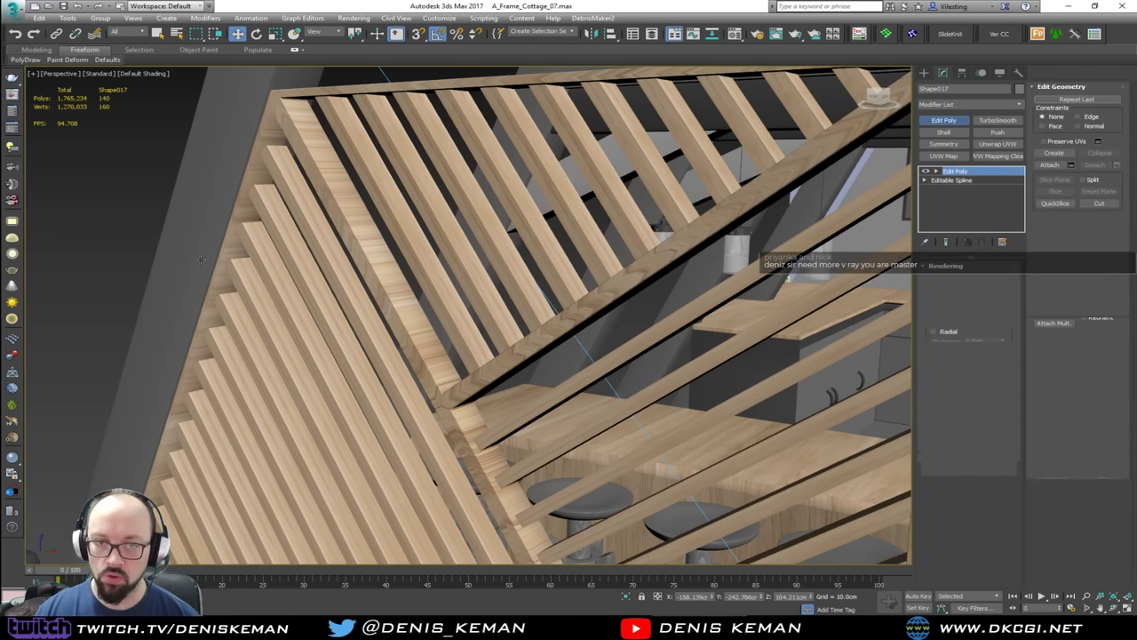
Step: Copy the UVW Map modifier from the bar counter and paste it above the Chamfer modifier of the partition frame
{"action": "left_click", "coordinate": [613, 450]}
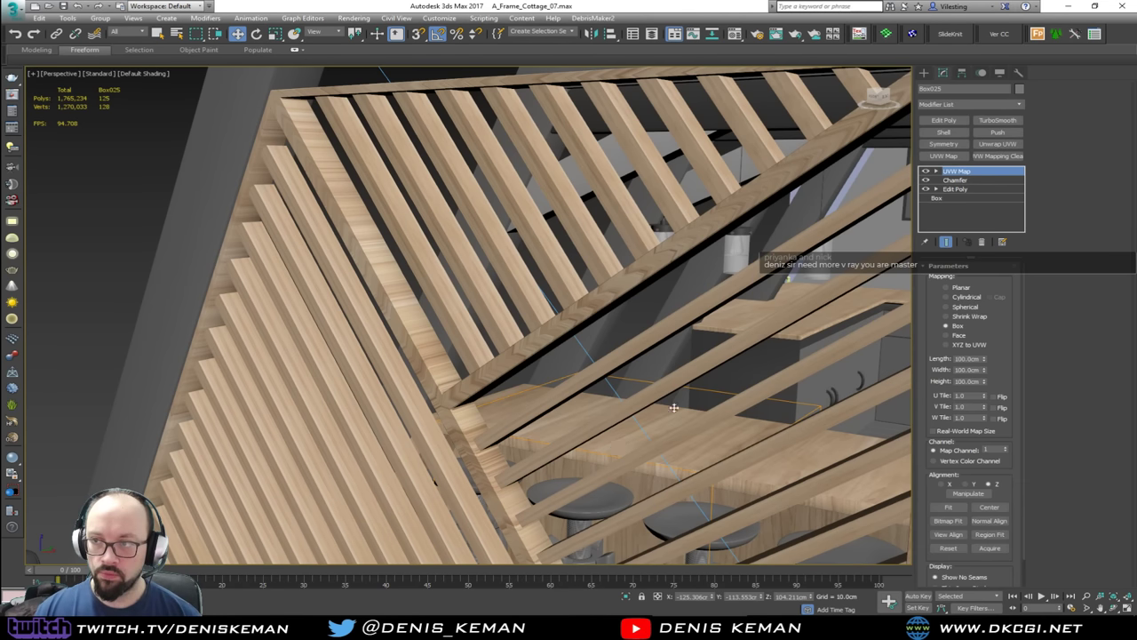
{"action": "right_click", "coordinate": [968, 175]}
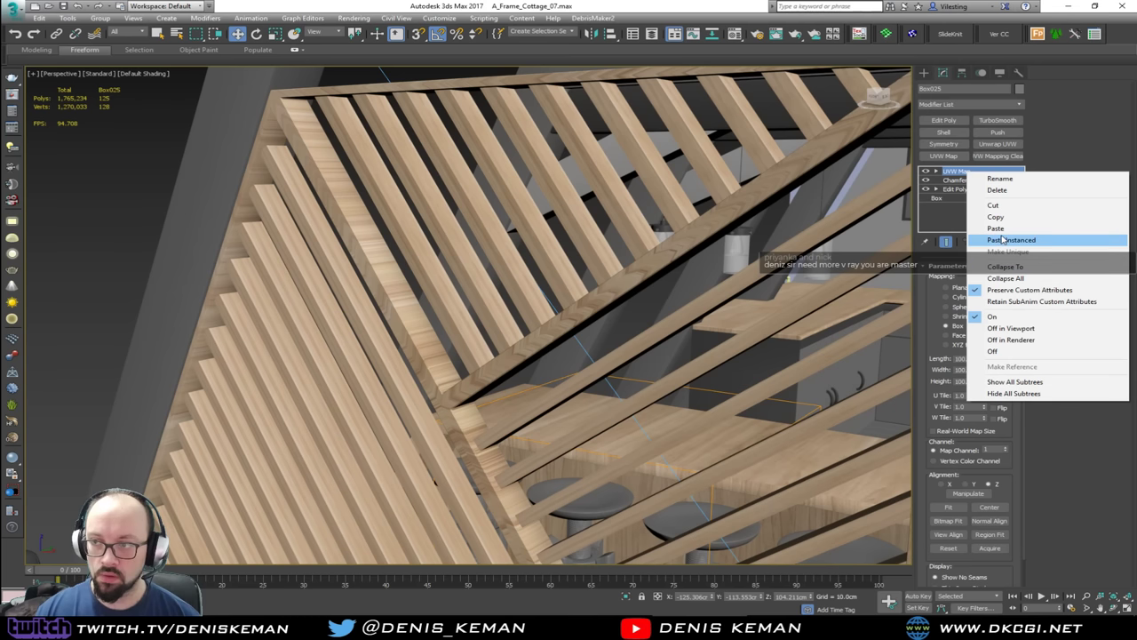
{"action": "left_click", "coordinate": [996, 217]}
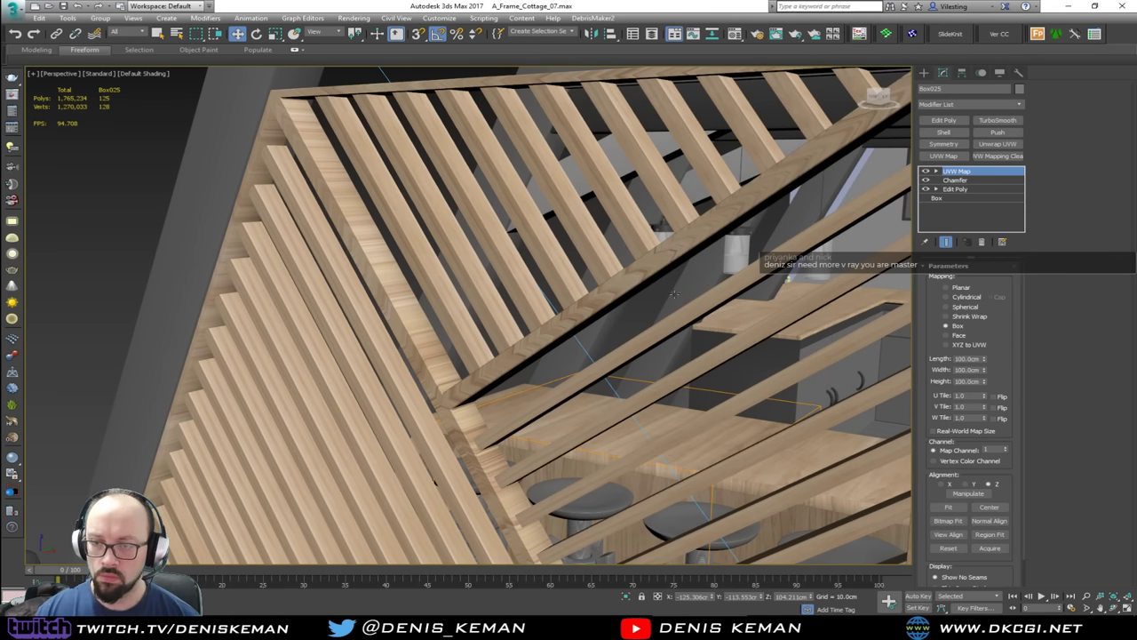
{"action": "left_click", "coordinate": [448, 395]}
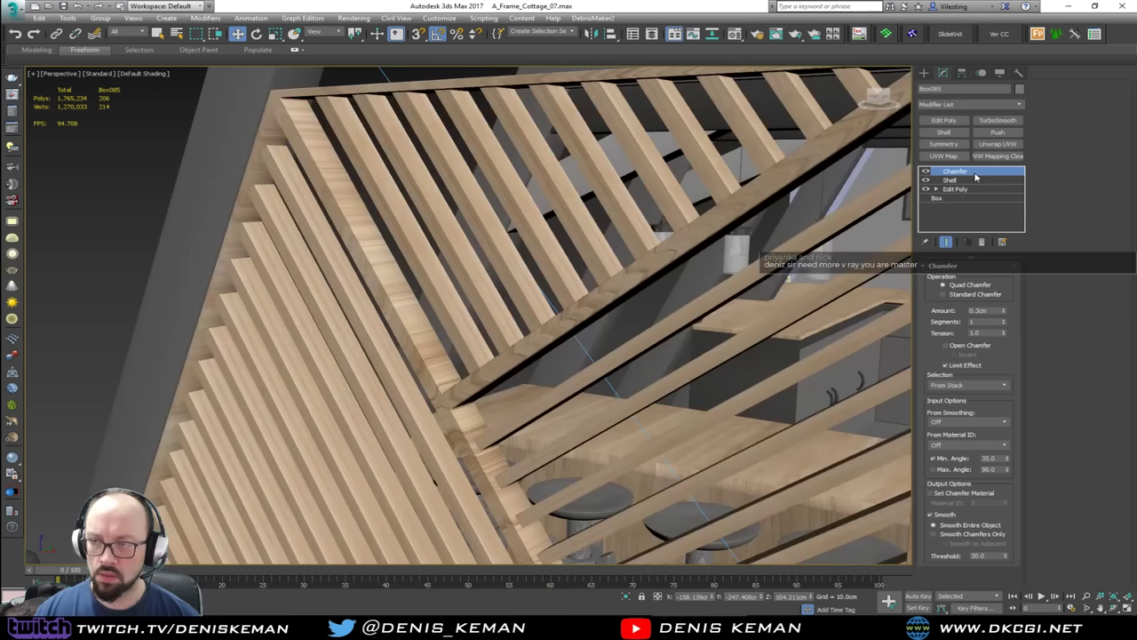
{"action": "right_click", "coordinate": [974, 176]}
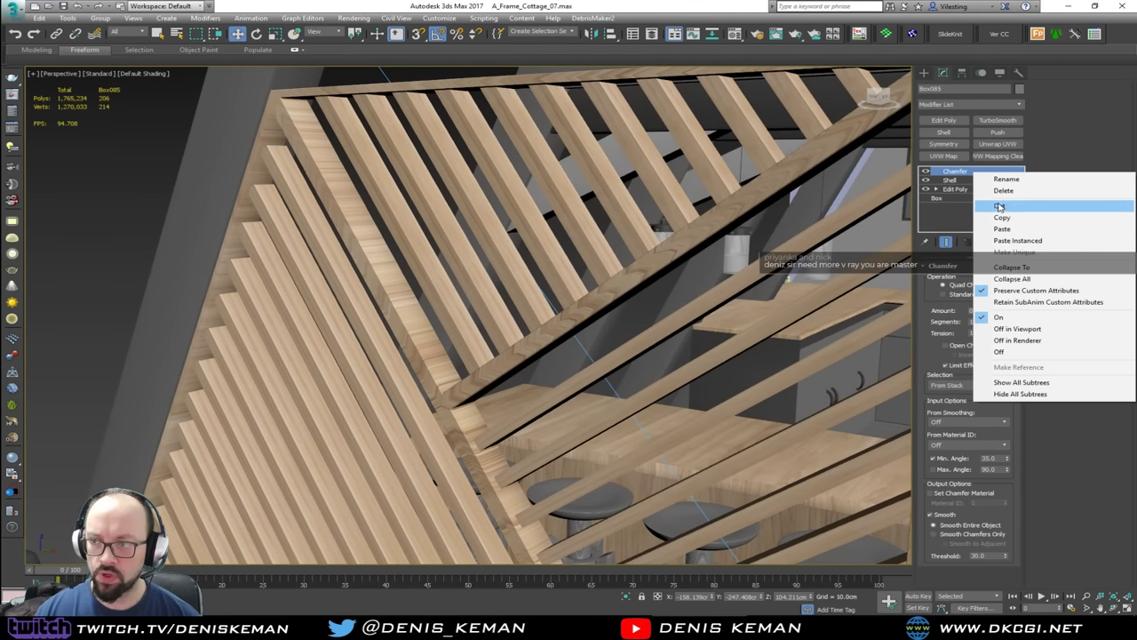
{"action": "left_click", "coordinate": [1002, 229]}
Step: Select the partition's lower slats behind the glass in wireframe display, restore the shaded display and frame them
{"action": "middle_click_drag", "start_coordinate": [543, 426], "coordinate": [453, 275]}
{"action": "left_click", "coordinate": [586, 232]}
{"action": "middle_click_drag", "start_coordinate": [568, 253], "coordinate": [486, 373], "text": "alt"}
{"action": "scroll", "coordinate": [550, 302], "scroll_direction": "down", "scroll_amount": 2}
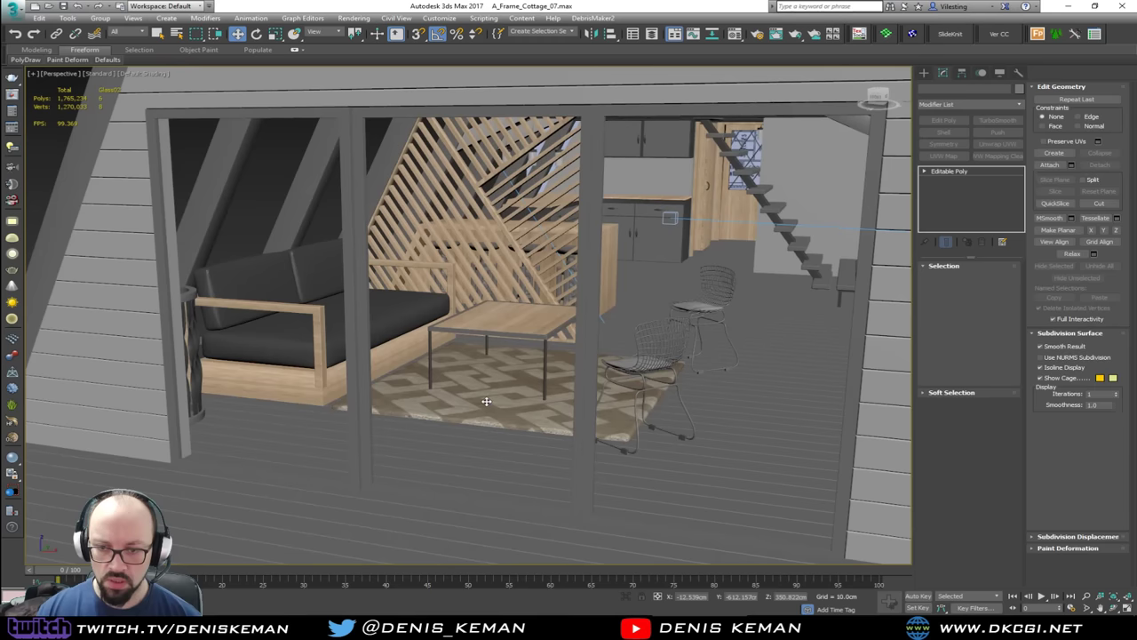
{"action": "middle_click_drag", "start_coordinate": [486, 396], "coordinate": [487, 381], "text": "alt"}
{"action": "key", "text": "F3"}
{"action": "scroll", "coordinate": [484, 307], "scroll_direction": "up", "scroll_amount": 5}
{"action": "mouse_move", "coordinate": [484, 307]}
{"action": "middle_mouse_down"}
{"action": "mouse_move", "coordinate": [507, 370]}
{"action": "mouse_move", "coordinate": [566, 361]}
{"action": "middle_mouse_up"}
{"action": "key", "text": "F3"}
{"action": "key", "text": "F3"}
{"action": "left_click", "coordinate": [537, 355]}
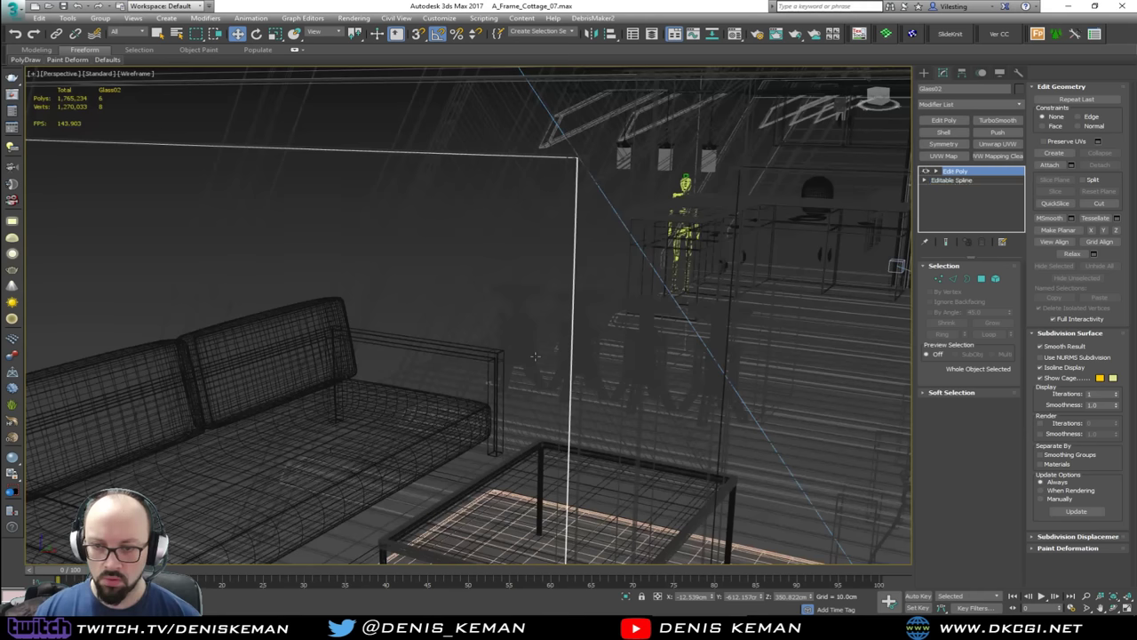
{"action": "key", "text": "F3"}
{"action": "key", "text": "z"}
{"action": "scroll", "coordinate": [536, 356], "scroll_direction": "down", "scroll_amount": 2}
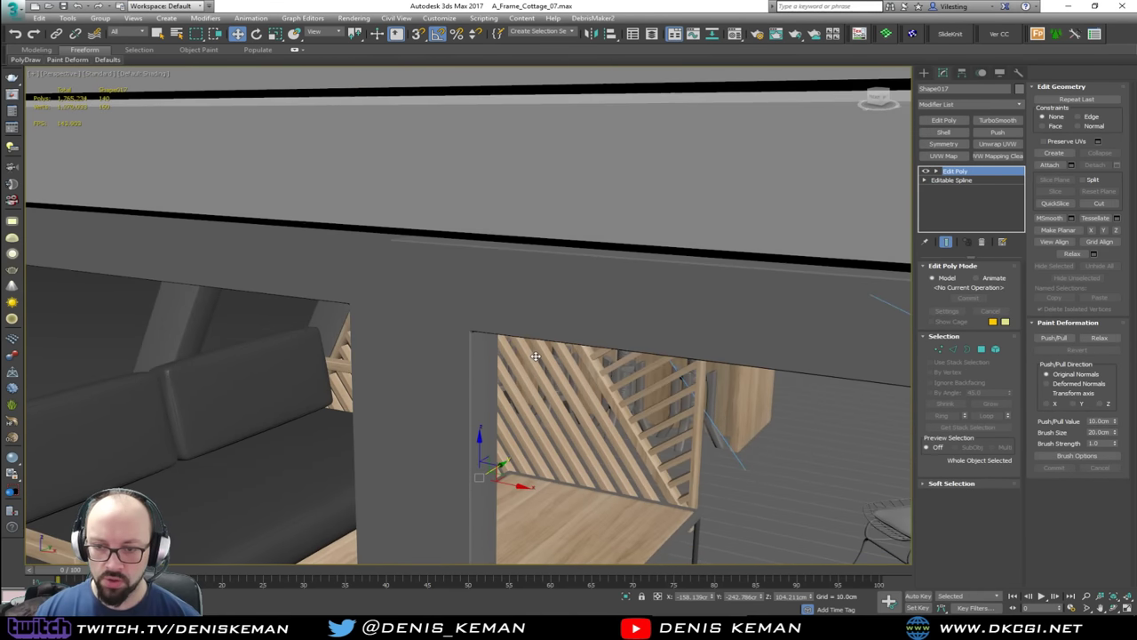
Step: Select all elements of the lower slats in the Edit Poly modifier and activate the Rotate tool
{"action": "middle_click_drag", "start_coordinate": [536, 356], "coordinate": [653, 373], "text": "alt"}
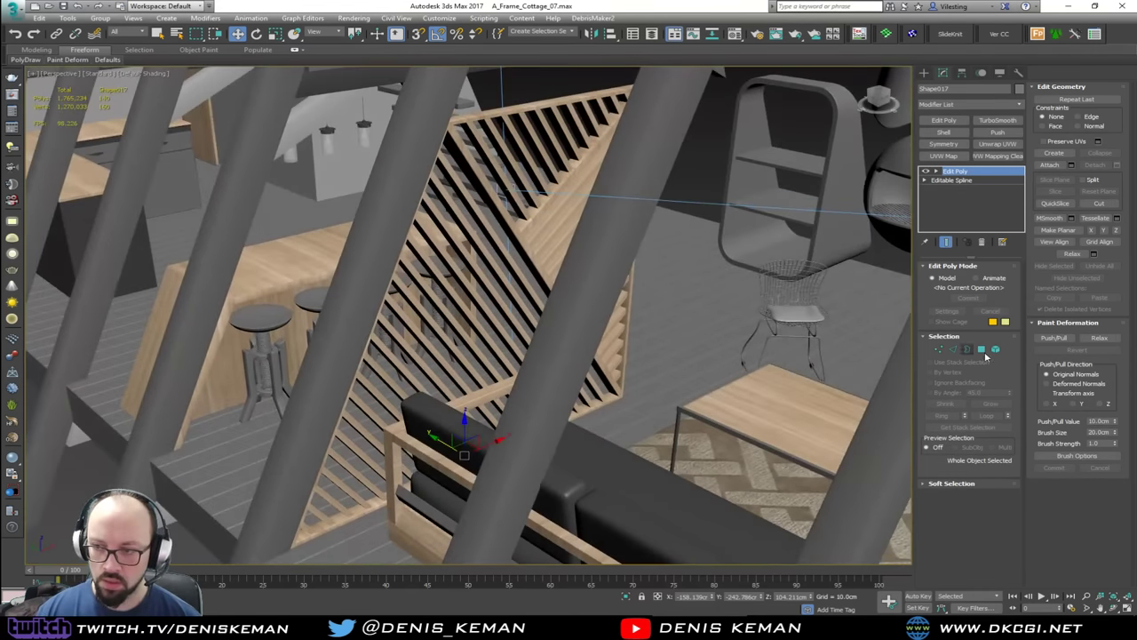
{"action": "key", "text": "4"}
{"action": "left_click_drag", "start_coordinate": [255, 544], "coordinate": [252, 545]}
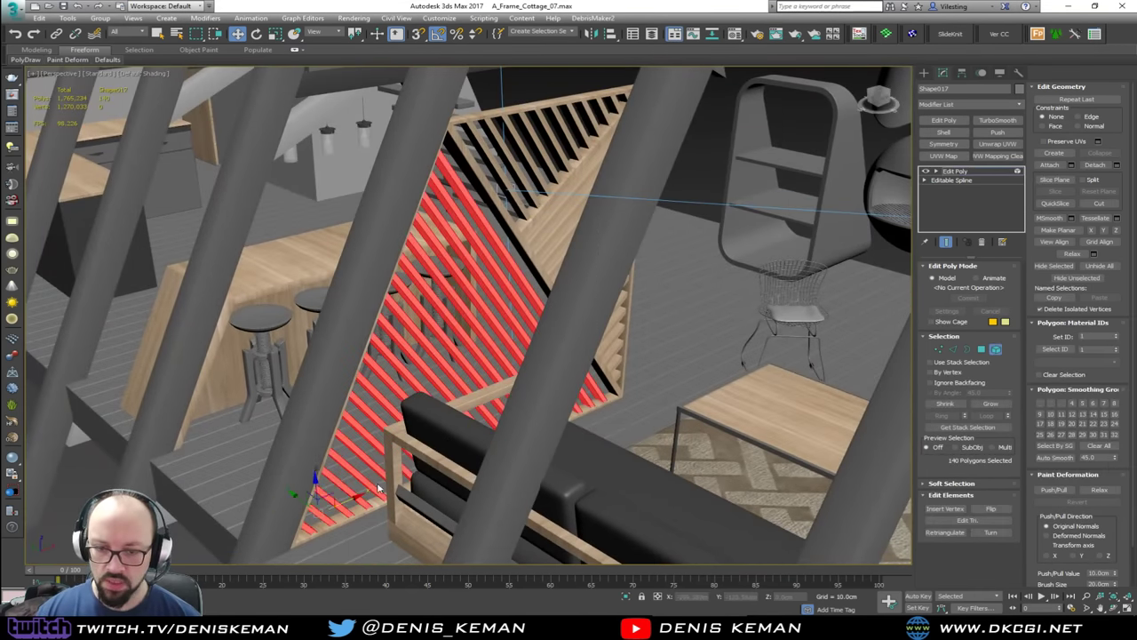
{"action": "middle_click_drag", "start_coordinate": [381, 490], "coordinate": [385, 426], "text": "alt"}
{"action": "scroll", "coordinate": [384, 421], "scroll_direction": "up", "scroll_amount": 3}
{"action": "scroll", "coordinate": [457, 410], "scroll_direction": "up", "scroll_amount": 2}
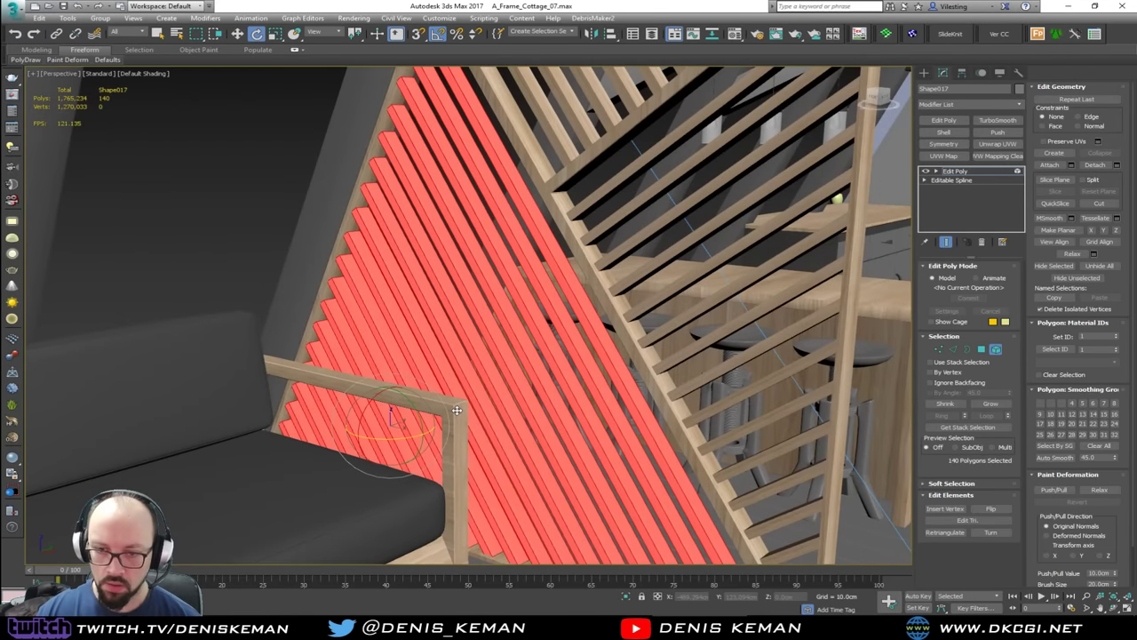
Step: Try rotating the selected slat elements in the Local reference coordinate system, and undo the rotation
{"action": "middle_click_drag", "start_coordinate": [455, 410], "coordinate": [475, 409], "text": "alt"}
{"action": "right_click", "coordinate": [484, 348]}
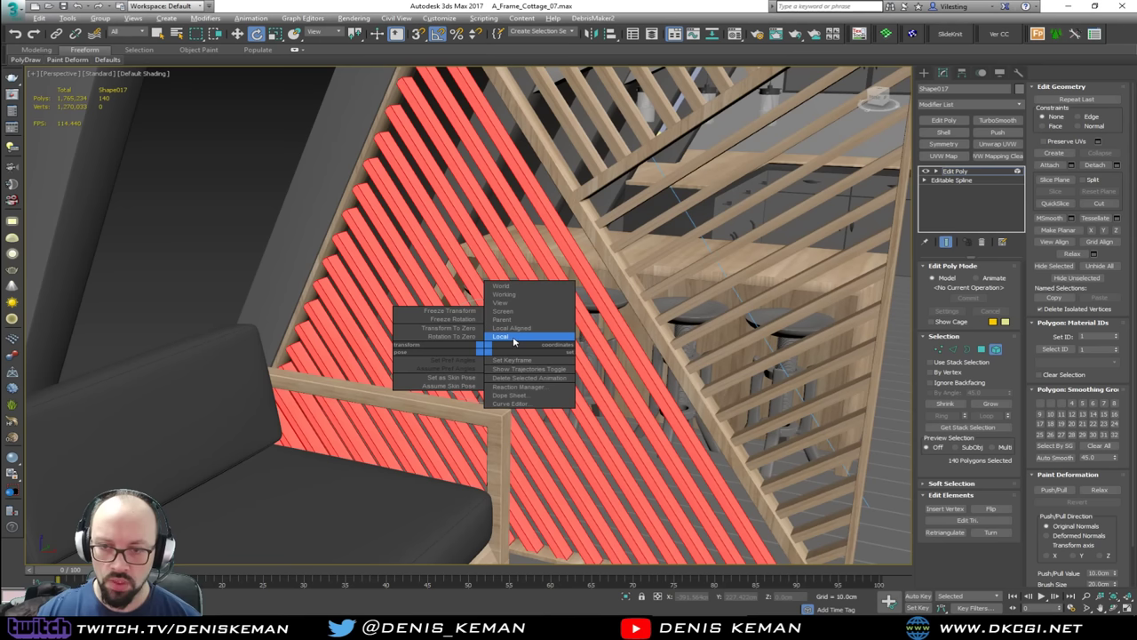
{"action": "left_click", "coordinate": [513, 338]}
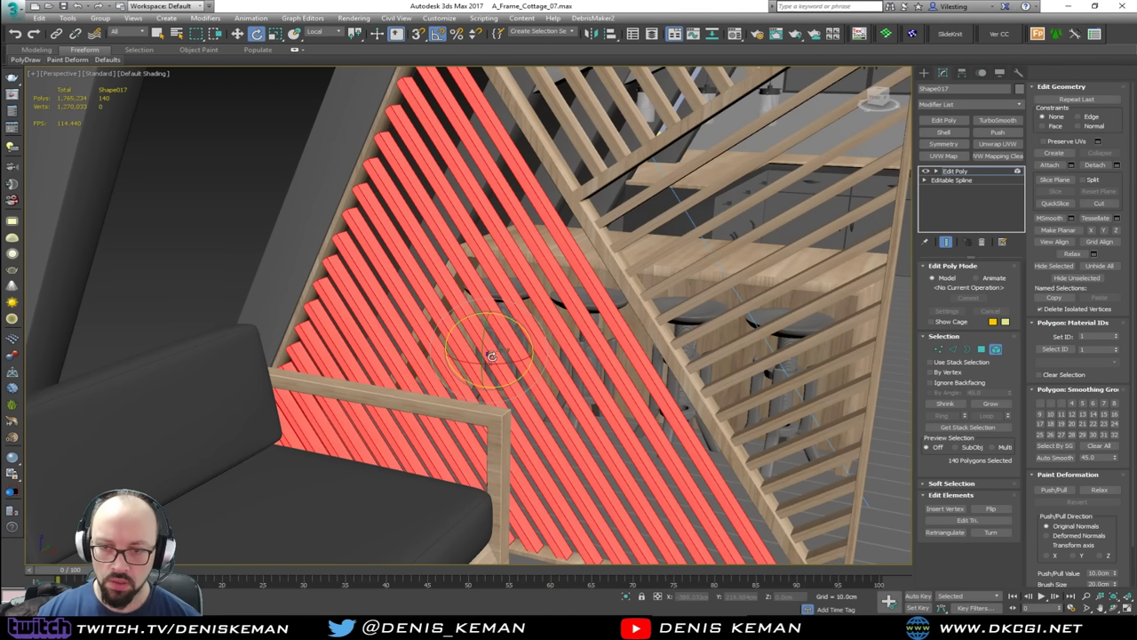
{"action": "left_click_drag", "start_coordinate": [504, 361], "coordinate": [499, 364]}
{"action": "key", "text": "ctrl+z"}
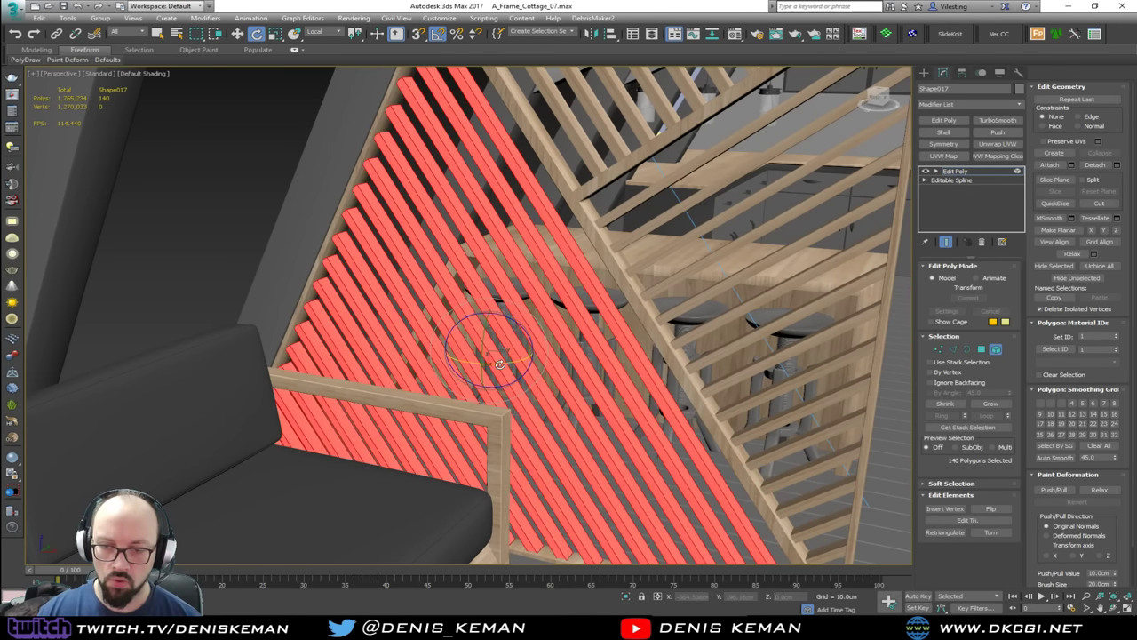
Step: Try rotating the selected slat elements in the Local Aligned and Parent reference coordinate systems
{"action": "right_click", "coordinate": [507, 368]}
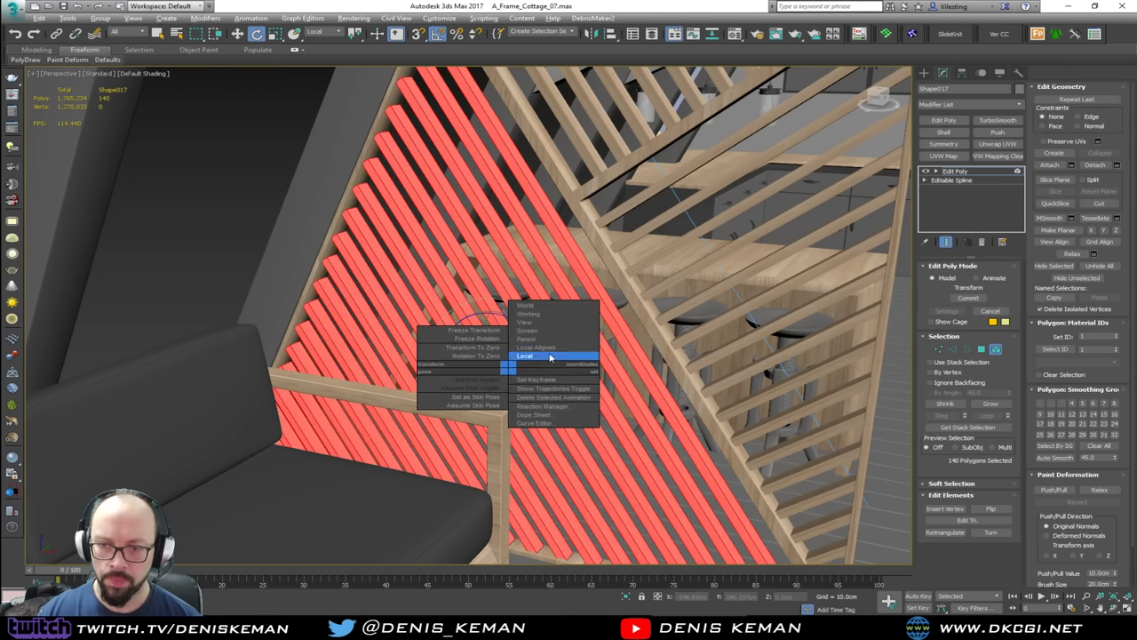
{"action": "left_click", "coordinate": [547, 347]}
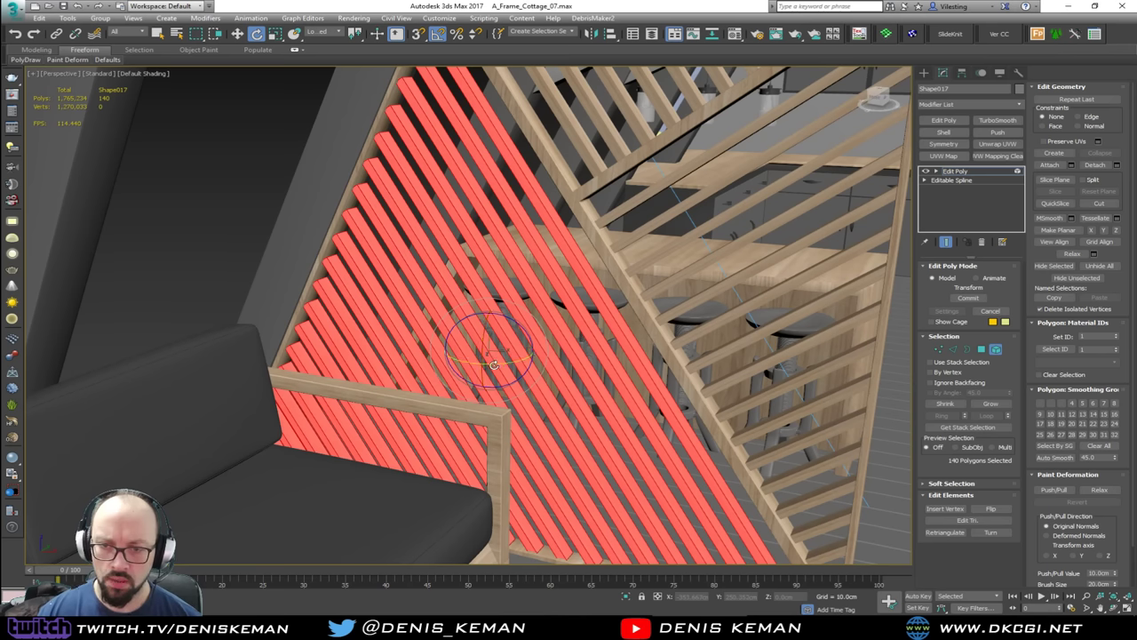
{"action": "left_click_drag", "start_coordinate": [493, 365], "coordinate": [525, 355]}
{"action": "right_click", "coordinate": [526, 355]}
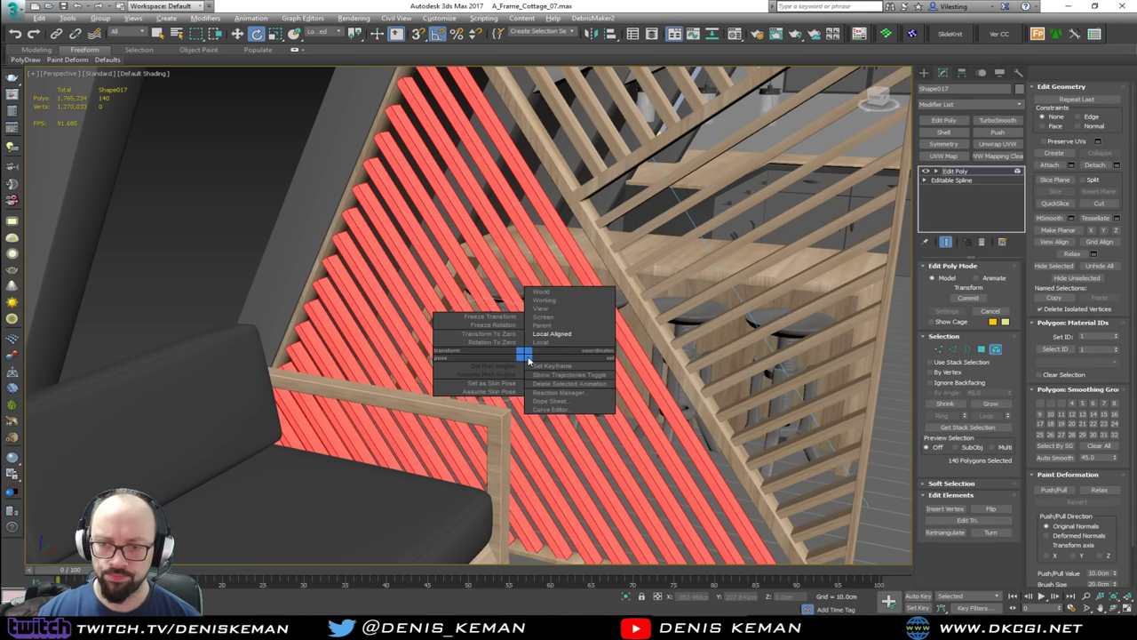
{"action": "left_click", "coordinate": [544, 326]}
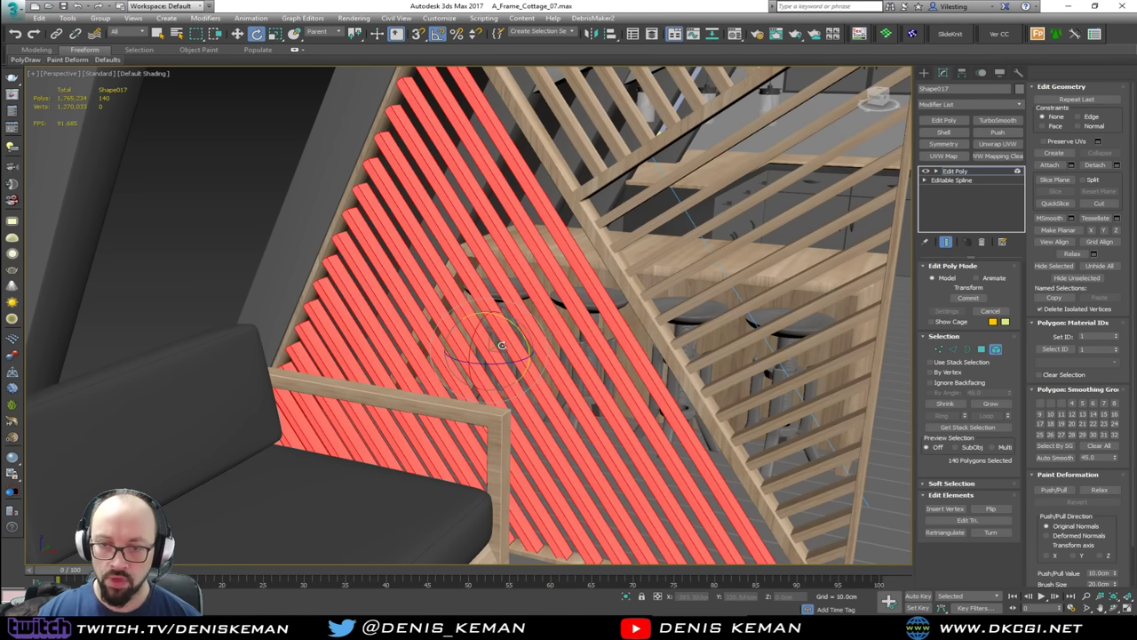
{"action": "left_click_drag", "start_coordinate": [490, 365], "coordinate": [517, 354]}
Step: Set the Rotate tool's reference coordinate system to World for the selected slat elements and get a closer view of them
{"action": "right_click", "coordinate": [515, 350]}
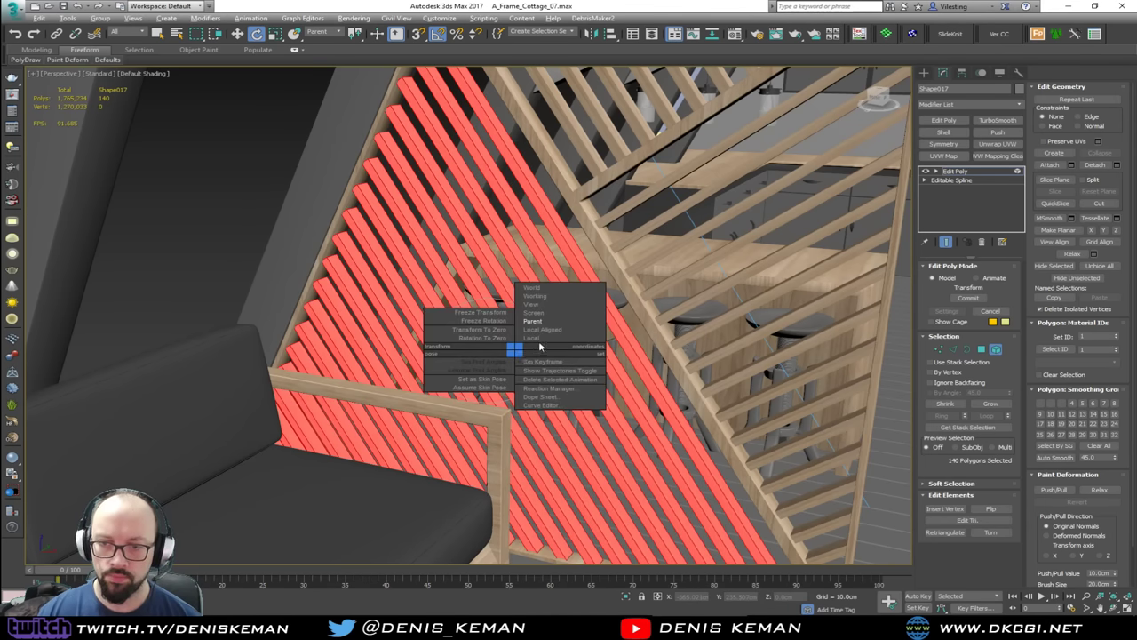
{"action": "left_click", "coordinate": [557, 290]}
{"action": "middle_click_drag", "start_coordinate": [488, 373], "coordinate": [481, 380], "text": "alt"}
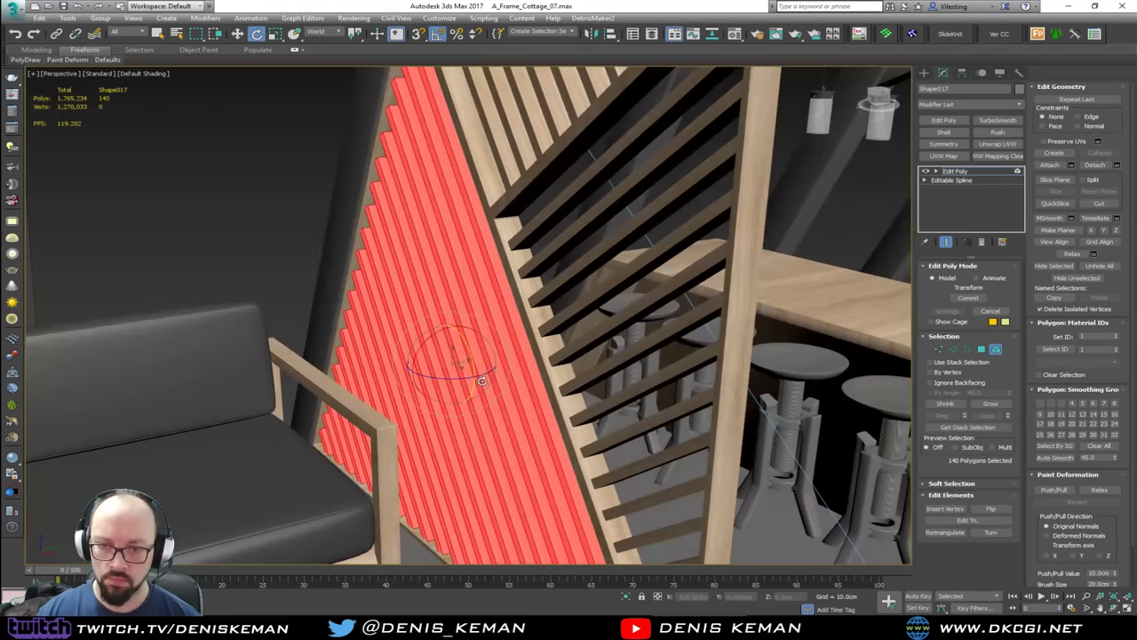
{"action": "scroll", "coordinate": [401, 470], "scroll_direction": "up", "scroll_amount": 3}
Step: Select a single slat element, try rotating it in the World reference coordinate system, and undo the rotation
{"action": "left_click", "coordinate": [549, 309]}
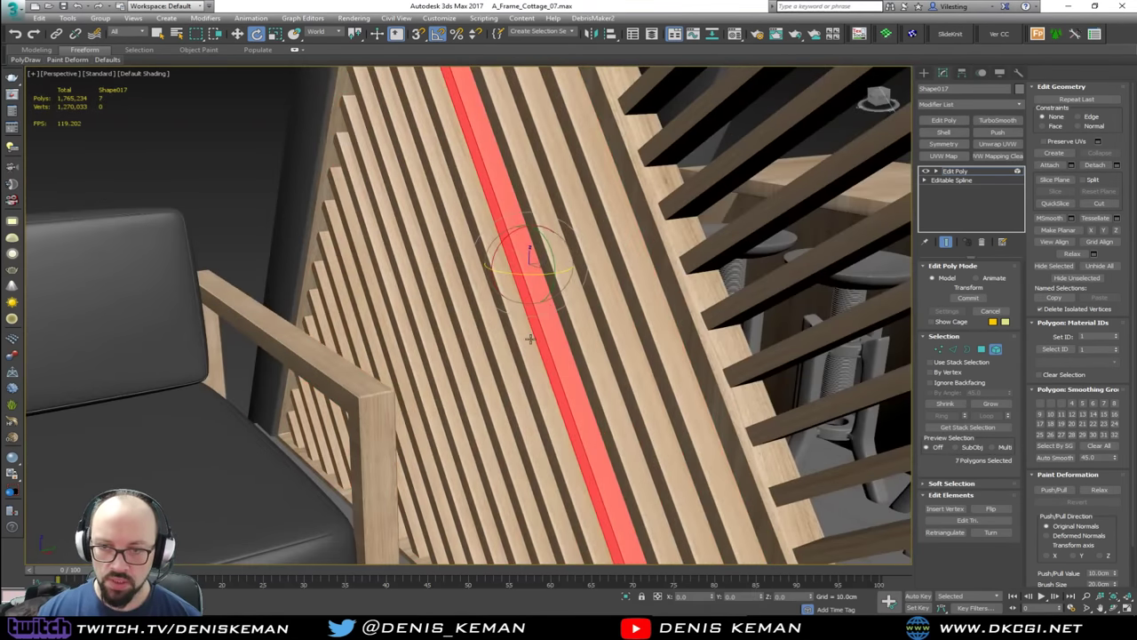
{"action": "middle_click_drag", "start_coordinate": [549, 309], "coordinate": [600, 340], "text": "alt"}
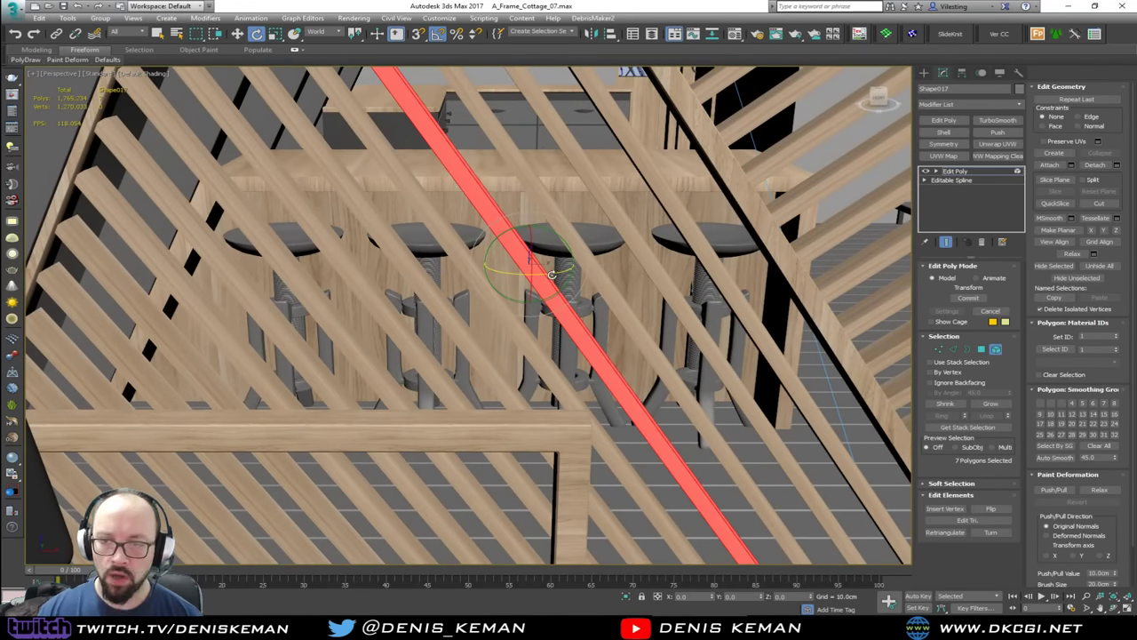
{"action": "middle_click_drag", "start_coordinate": [551, 276], "coordinate": [524, 275], "text": "alt"}
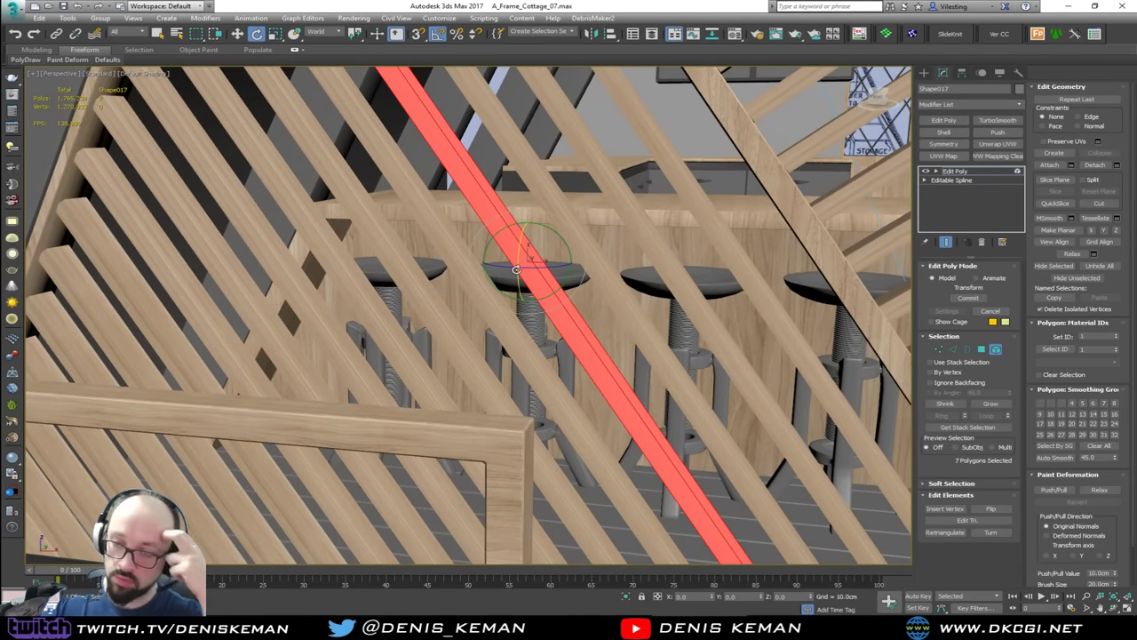
{"action": "middle_click_drag", "start_coordinate": [461, 173], "coordinate": [522, 223]}
{"action": "scroll", "coordinate": [525, 223], "scroll_direction": "down", "scroll_amount": 4}
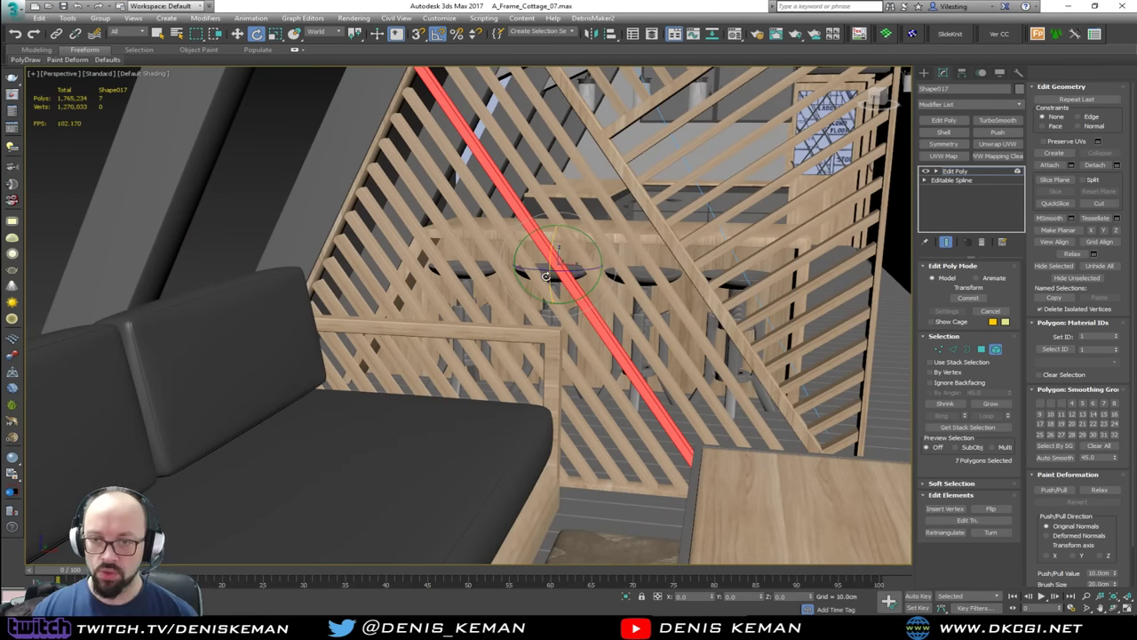
{"action": "scroll", "coordinate": [546, 276], "scroll_direction": "up", "scroll_amount": 5}
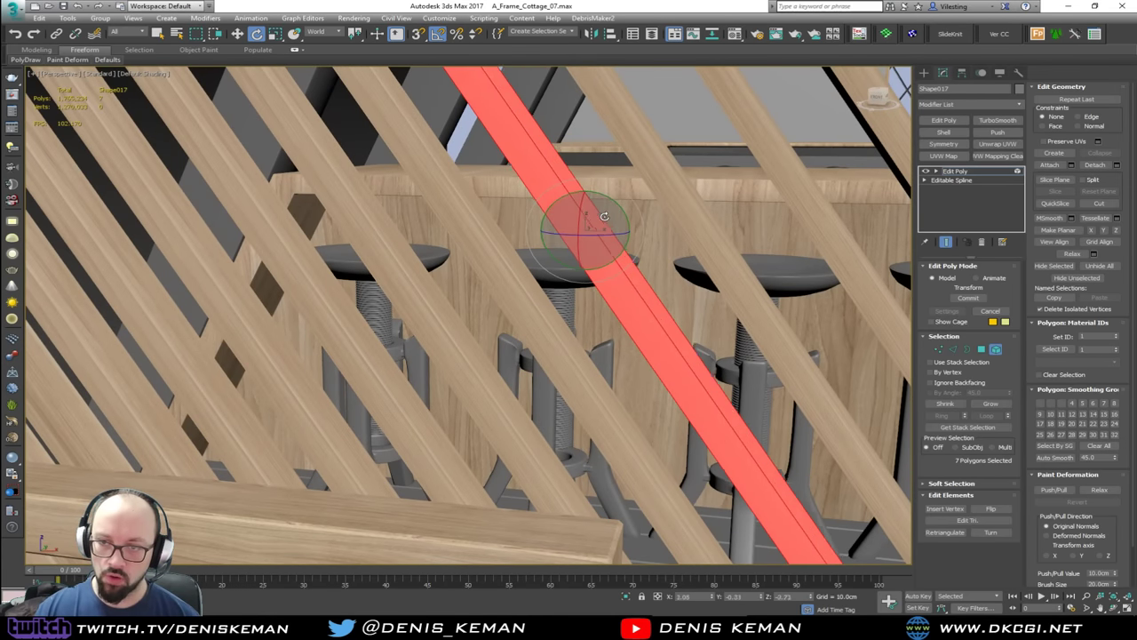
{"action": "left_click_drag", "start_coordinate": [604, 216], "coordinate": [593, 223]}
{"action": "mouse_move", "coordinate": [585, 227]}
{"action": "middle_mouse_down", "text": "alt"}
{"action": "mouse_move", "coordinate": [589, 213]}
{"action": "mouse_move", "coordinate": [595, 223]}
{"action": "mouse_move", "coordinate": [515, 174]}
{"action": "mouse_move", "coordinate": [586, 222]}
{"action": "middle_mouse_up", "text": "alt"}
{"action": "key", "text": "ctrl+z"}
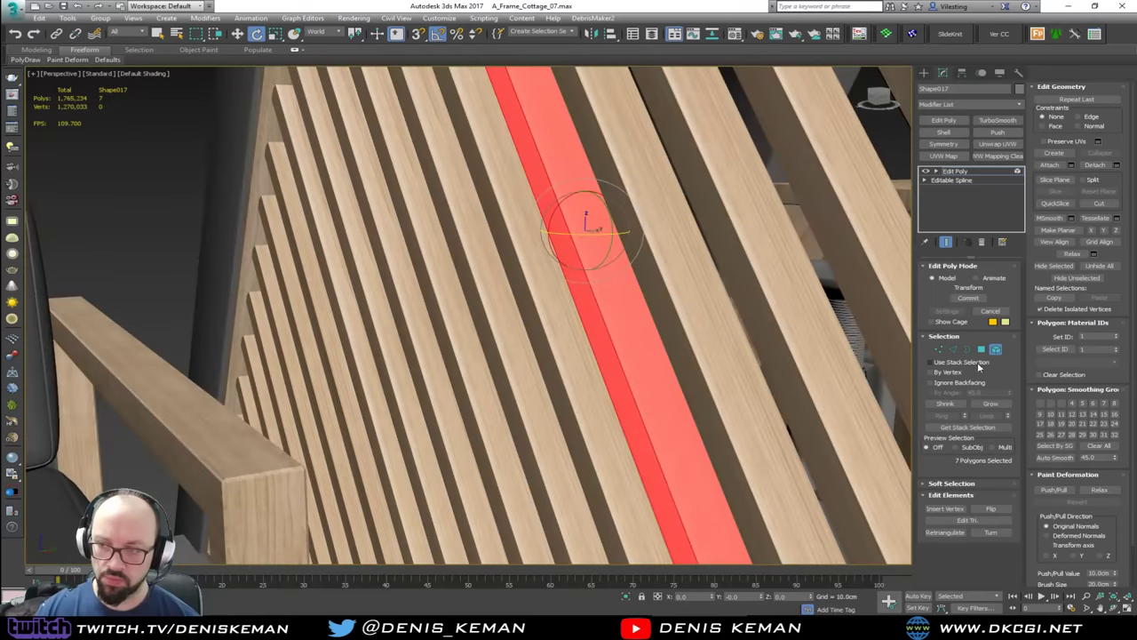
Step: Leave the Element sub-object level of the slats and deselect the object
{"action": "left_click", "coordinate": [993, 351]}
{"action": "scroll", "coordinate": [266, 185], "scroll_direction": "down", "scroll_amount": 4}
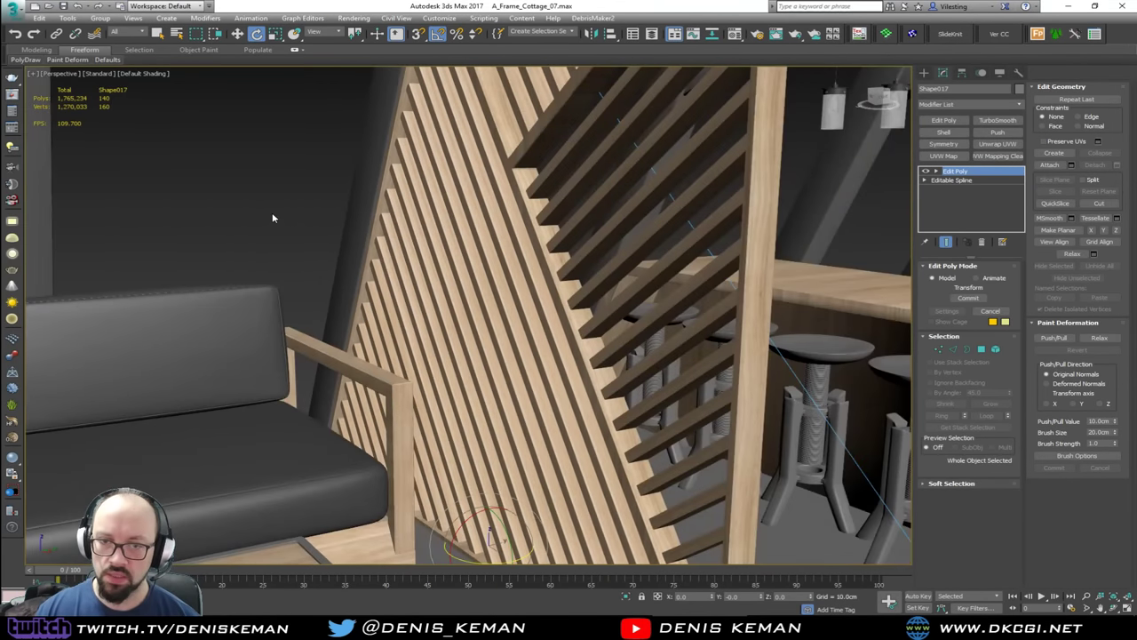
{"action": "left_click", "coordinate": [275, 219]}
Step: Examine the whole cottage from several sides, including the living area, kitchen, stairs and upper floor
{"action": "middle_click_drag", "start_coordinate": [344, 256], "coordinate": [411, 325], "text": "alt"}
{"action": "scroll", "coordinate": [453, 311], "scroll_direction": "down", "scroll_amount": 4}
{"action": "scroll", "coordinate": [489, 302], "scroll_direction": "up", "scroll_amount": 6}
{"action": "scroll", "coordinate": [587, 321], "scroll_direction": "down", "scroll_amount": 6}
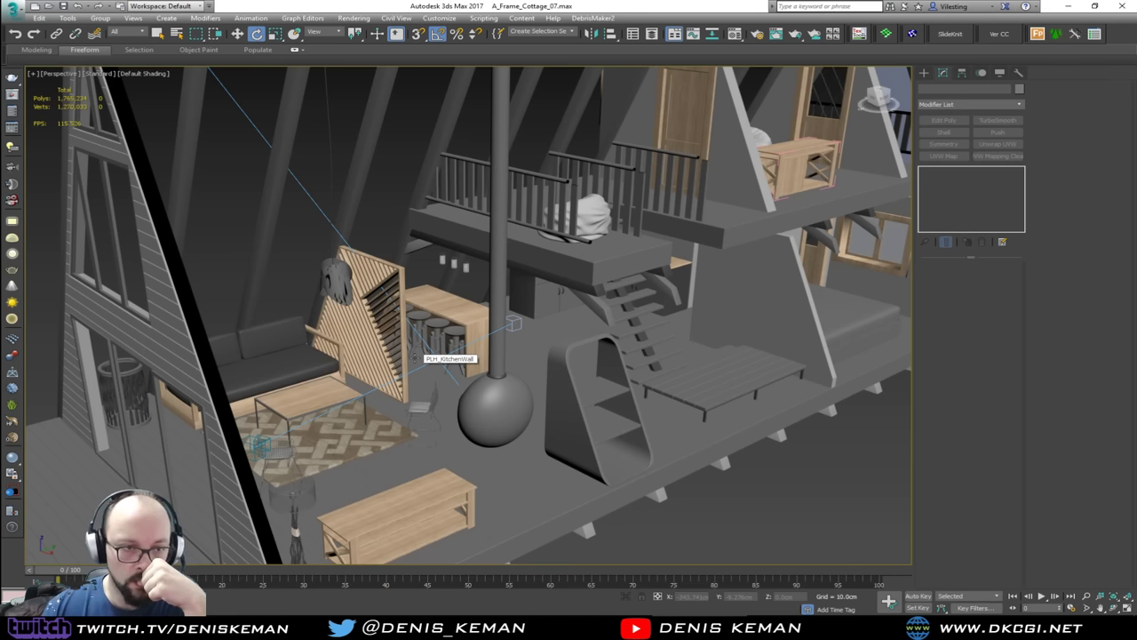
{"action": "middle_click_drag", "start_coordinate": [648, 284], "coordinate": [386, 382]}
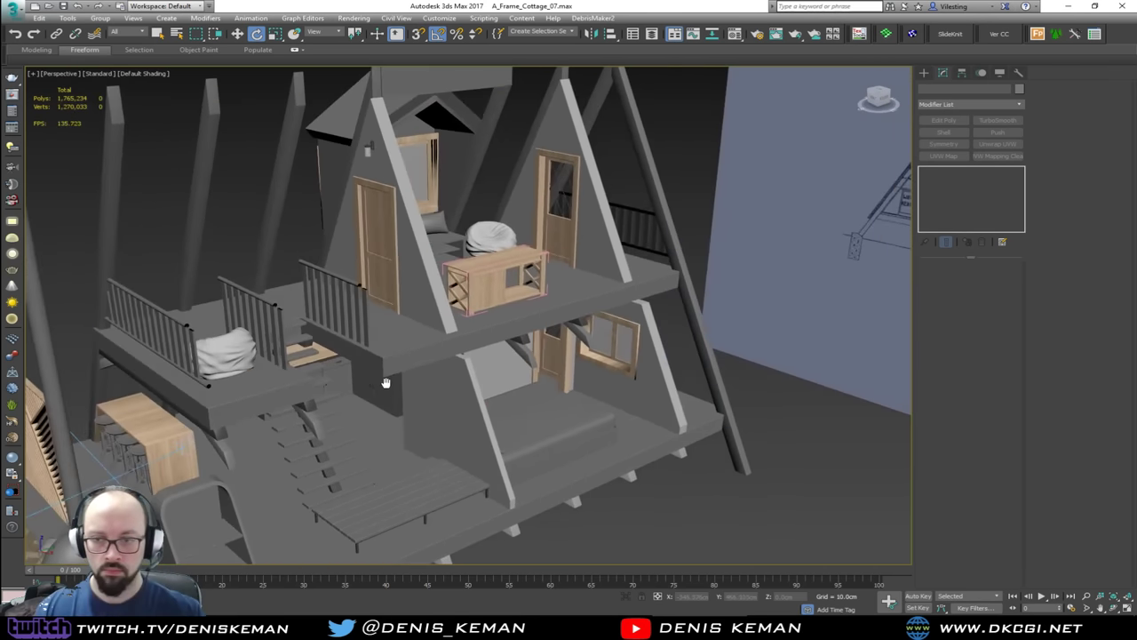
{"action": "middle_click_drag", "start_coordinate": [451, 318], "coordinate": [573, 342], "text": "alt"}
{"action": "middle_click_drag", "start_coordinate": [399, 197], "coordinate": [216, 313], "text": "alt"}
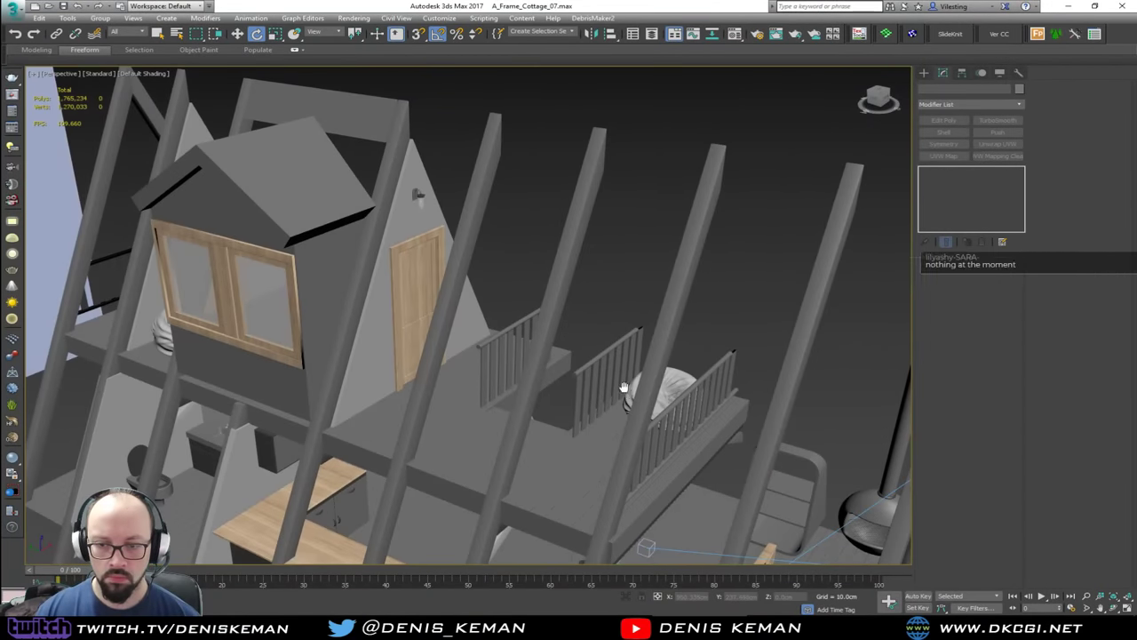
{"action": "middle_click_drag", "start_coordinate": [628, 390], "coordinate": [560, 225]}
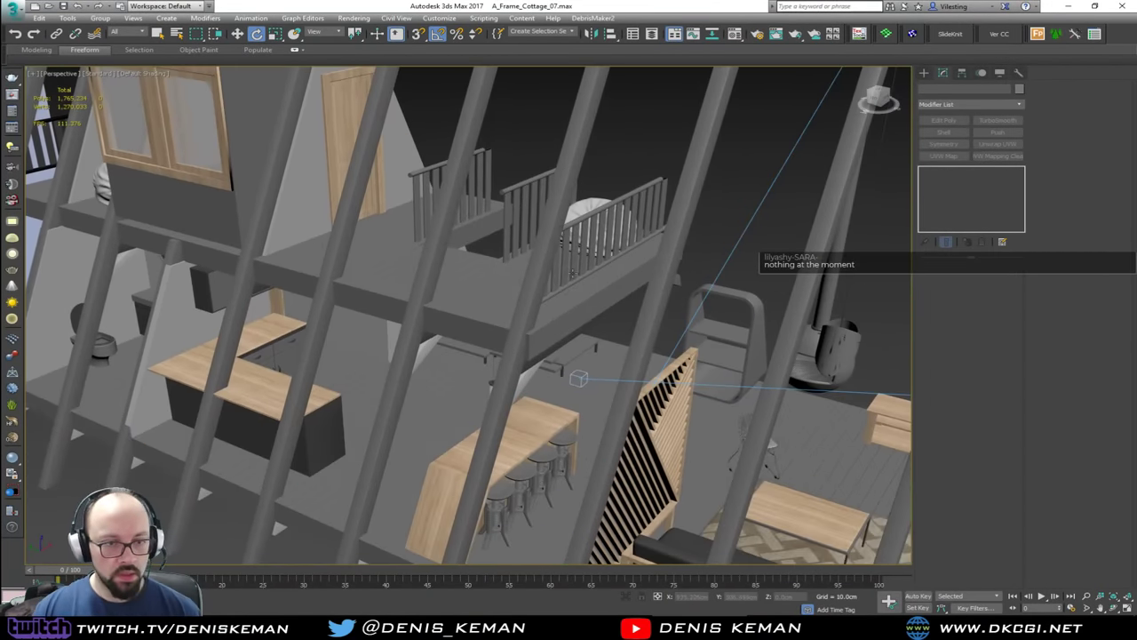
{"action": "middle_click_drag", "start_coordinate": [571, 351], "coordinate": [569, 237]}
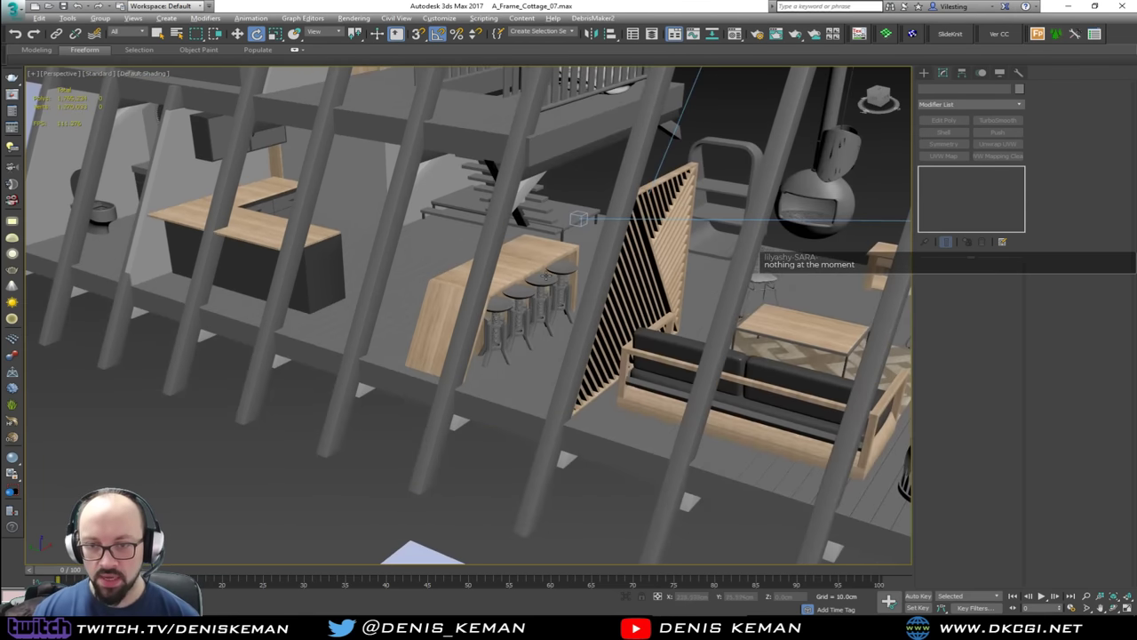
{"action": "middle_click_drag", "start_coordinate": [547, 275], "coordinate": [575, 283], "text": "alt"}
{"action": "middle_click_drag", "start_coordinate": [391, 275], "coordinate": [600, 287]}
{"action": "mouse_move", "coordinate": [588, 289]}
{"action": "middle_mouse_down", "text": "alt"}
{"action": "mouse_move", "coordinate": [656, 281]}
{"action": "mouse_move", "coordinate": [604, 282]}
{"action": "mouse_move", "coordinate": [575, 300]}
{"action": "middle_mouse_up", "text": "alt"}
{"action": "middle_click_drag", "start_coordinate": [775, 345], "coordinate": [82, 298]}
{"action": "middle_click_drag", "start_coordinate": [484, 287], "coordinate": [454, 292], "text": "alt"}
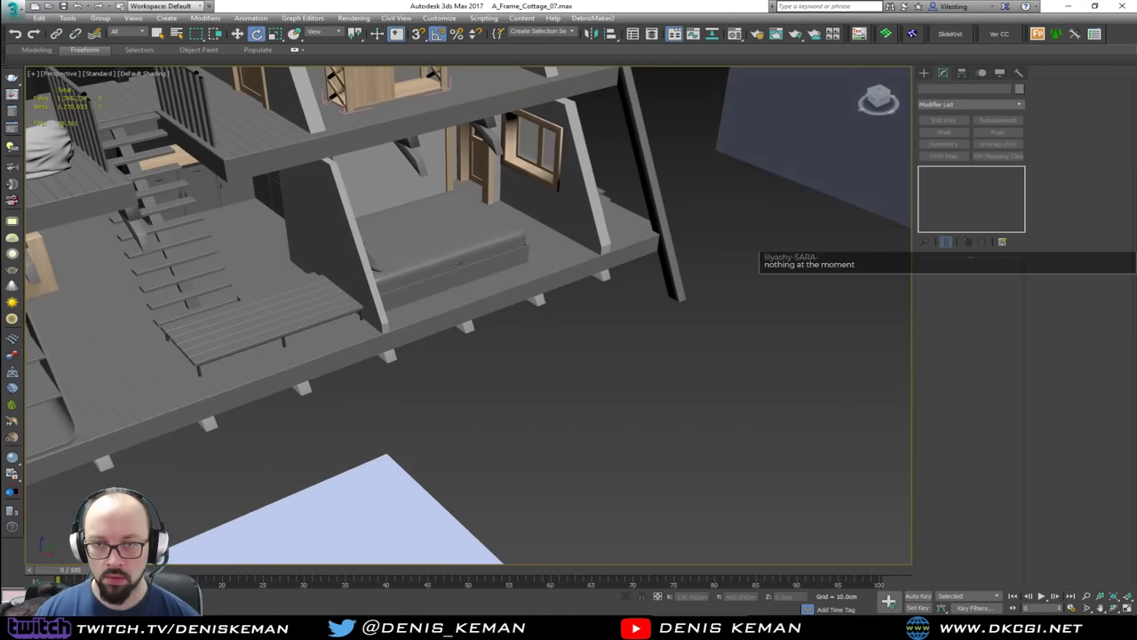
{"action": "middle_click_drag", "start_coordinate": [438, 207], "coordinate": [521, 357]}
{"action": "middle_click_drag", "start_coordinate": [458, 302], "coordinate": [1026, 317], "text": "alt"}
{"action": "middle_click_drag", "start_coordinate": [357, 421], "coordinate": [437, 366]}
{"action": "scroll", "coordinate": [437, 366], "scroll_direction": "down", "scroll_amount": 3}
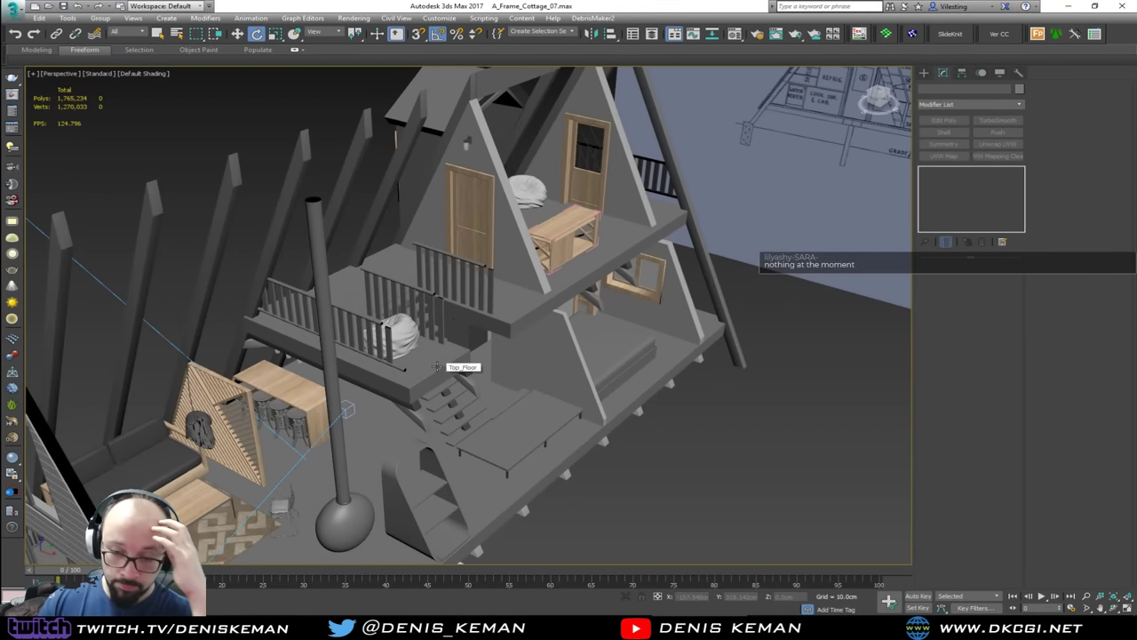
{"action": "scroll", "coordinate": [353, 429], "scroll_direction": "up", "scroll_amount": 2}
{"action": "middle_click_drag", "start_coordinate": [353, 429], "coordinate": [432, 446]}
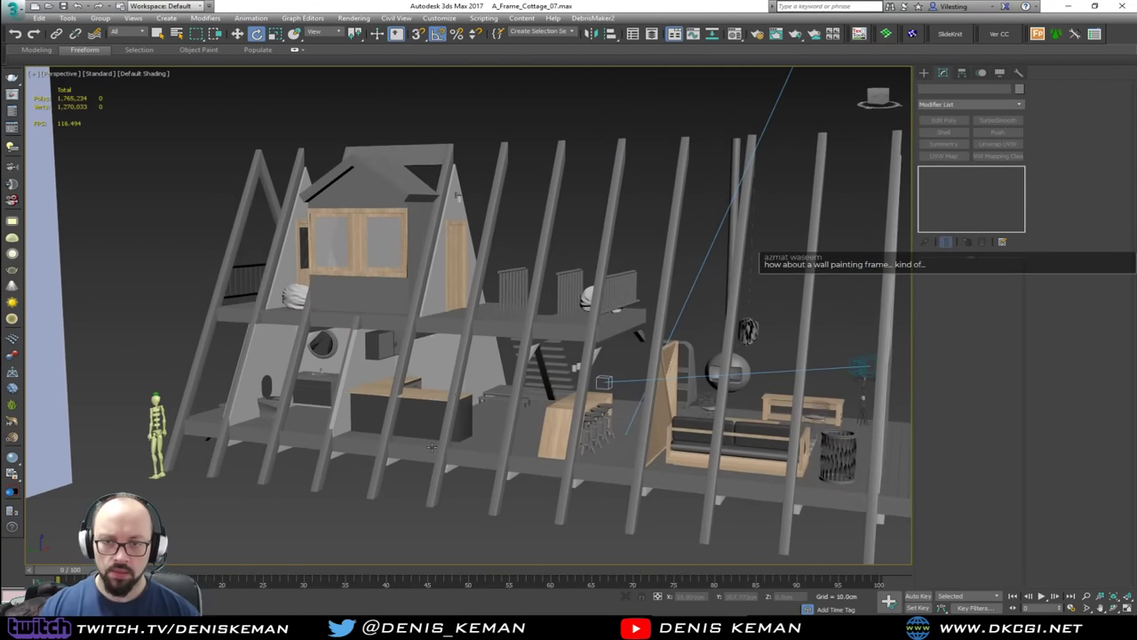
Step: Inspect the interior walls near the kitchen and the stairs up close, and compare them with the living area
{"action": "scroll", "coordinate": [440, 349], "scroll_direction": "up", "scroll_amount": 10}
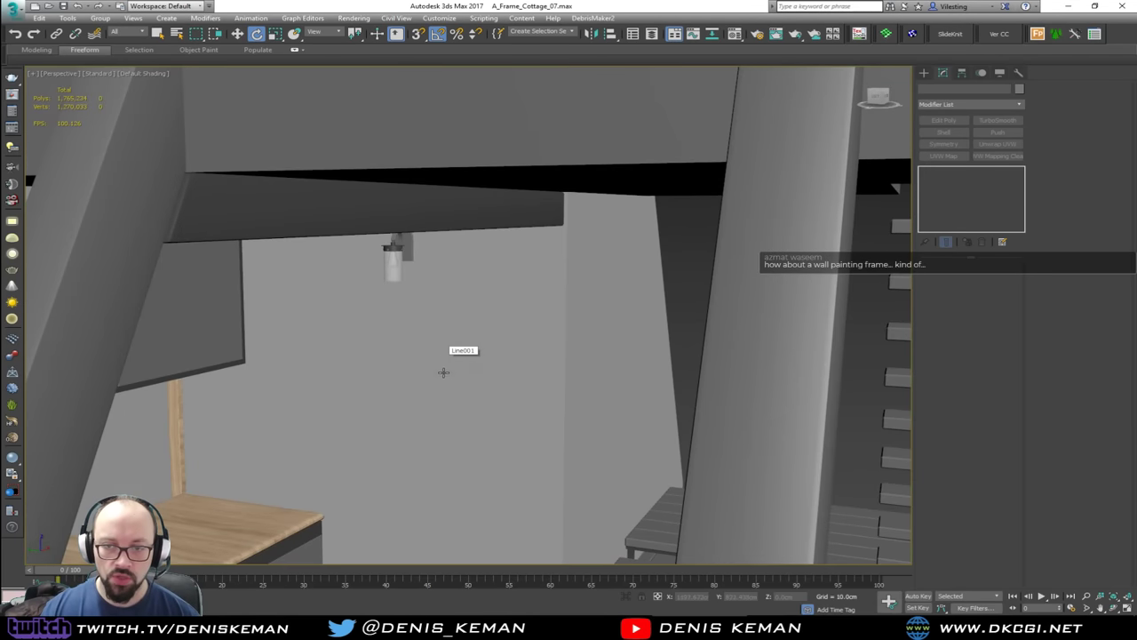
{"action": "middle_click_drag", "start_coordinate": [443, 372], "coordinate": [372, 366], "text": "alt"}
{"action": "middle_click_drag", "start_coordinate": [433, 412], "coordinate": [226, 302]}
{"action": "middle_click_drag", "start_coordinate": [367, 359], "coordinate": [417, 361], "text": "alt"}
{"action": "middle_click_drag", "start_coordinate": [616, 246], "coordinate": [320, 394]}
{"action": "scroll", "coordinate": [227, 388], "scroll_direction": "down", "scroll_amount": 8}
{"action": "middle_click_drag", "start_coordinate": [227, 388], "coordinate": [558, 364]}
{"action": "scroll", "coordinate": [363, 356], "scroll_direction": "up", "scroll_amount": 5}
{"action": "middle_click_drag", "start_coordinate": [363, 356], "coordinate": [757, 397]}
{"action": "middle_click_drag", "start_coordinate": [885, 397], "coordinate": [361, 366], "text": "alt"}
Step: Select the four objects of the slatted partition with edged faces shown and clone them to a spot beside the stairs
{"action": "scroll", "coordinate": [360, 366], "scroll_direction": "up", "scroll_amount": 5}
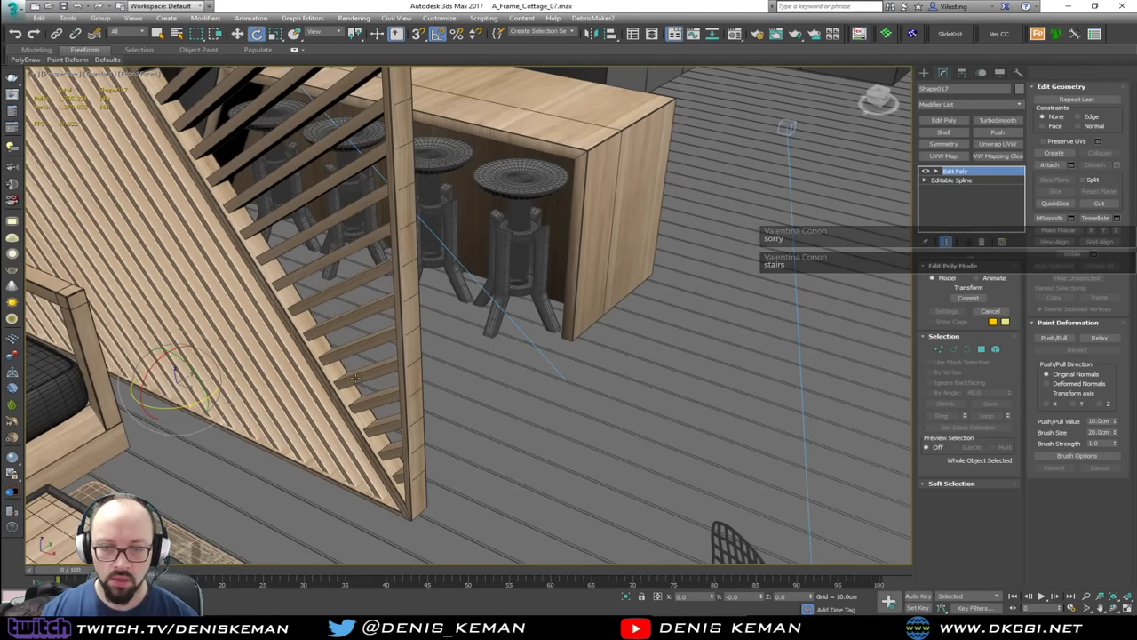
{"action": "scroll", "coordinate": [354, 377], "scroll_direction": "down", "scroll_amount": 2}
{"action": "scroll", "coordinate": [354, 378], "scroll_direction": "down", "scroll_amount": 5}
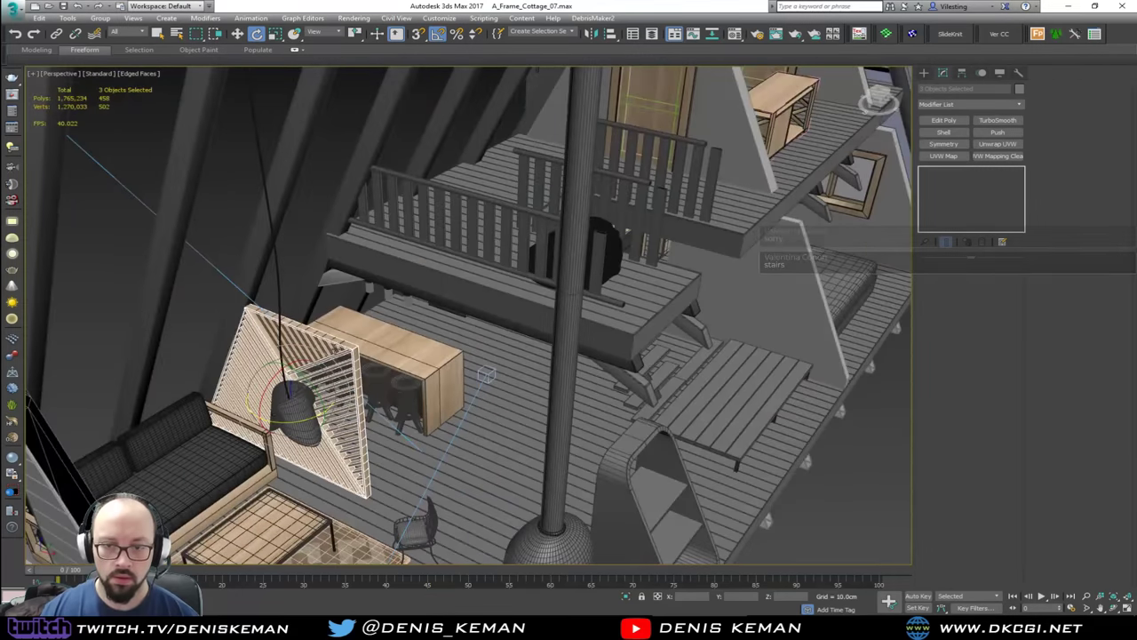
{"action": "scroll", "coordinate": [321, 347], "scroll_direction": "up", "scroll_amount": 5}
{"action": "scroll", "coordinate": [324, 346], "scroll_direction": "down", "scroll_amount": 10}
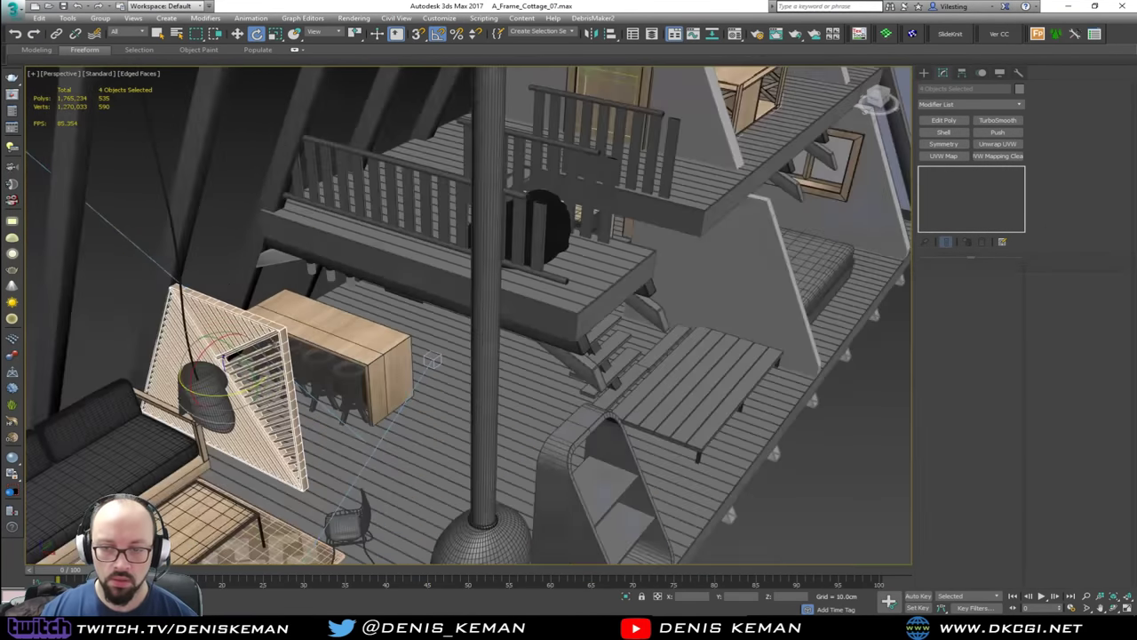
{"action": "key", "text": "w"}
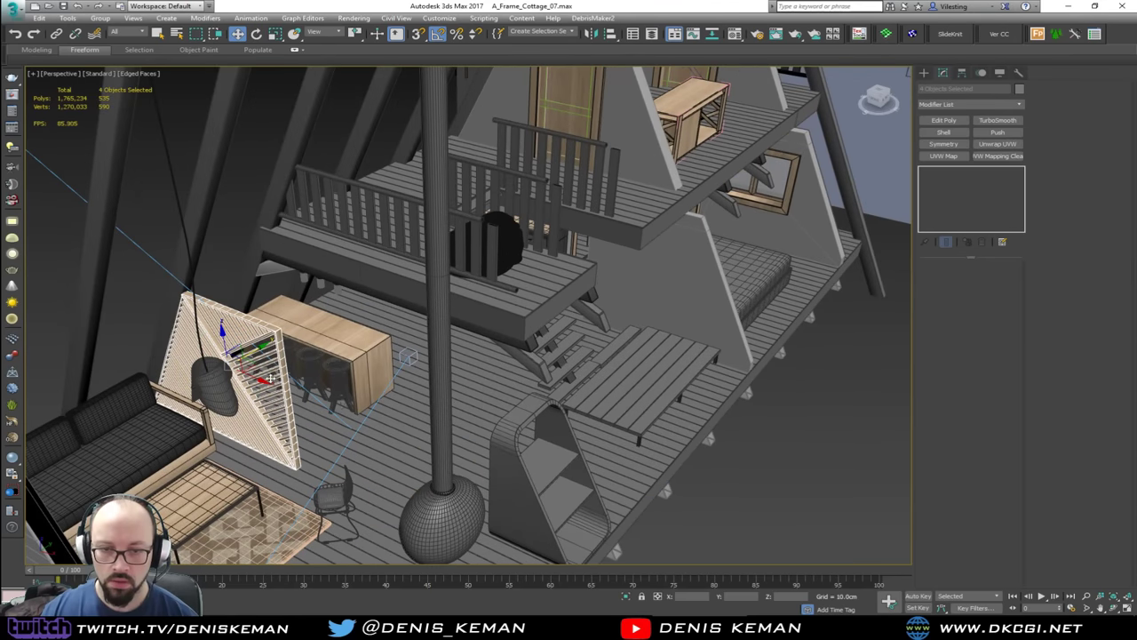
{"action": "mouse_move", "coordinate": [257, 364]}
{"action": "left_mouse_down", "text": "shift"}
{"action": "mouse_move", "coordinate": [578, 351]}
{"action": "mouse_move", "coordinate": [598, 372]}
{"action": "left_mouse_up", "text": "shift"}
{"action": "left_click", "coordinate": [587, 359]}
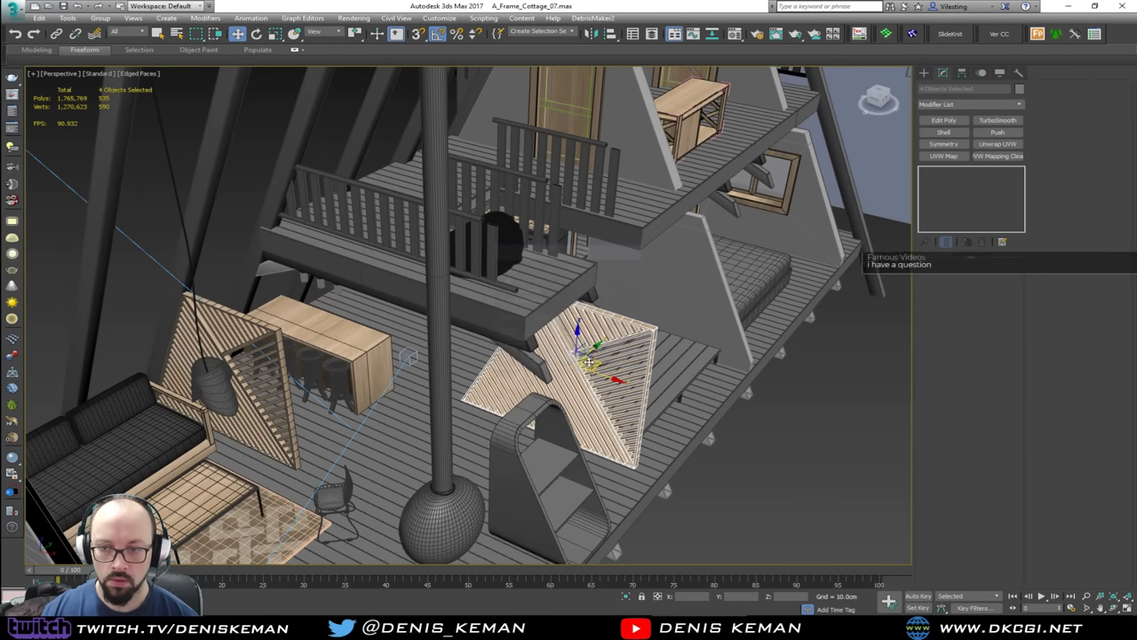
Step: Rotate the copied partition around its vertical axis so that its slanted side faces the outer edge of the floor
{"action": "scroll", "coordinate": [584, 376], "scroll_direction": "up", "scroll_amount": 4}
{"action": "middle_click_drag", "start_coordinate": [557, 383], "coordinate": [589, 368], "text": "alt"}
{"action": "middle_click_drag", "start_coordinate": [520, 373], "coordinate": [519, 326], "text": "alt"}
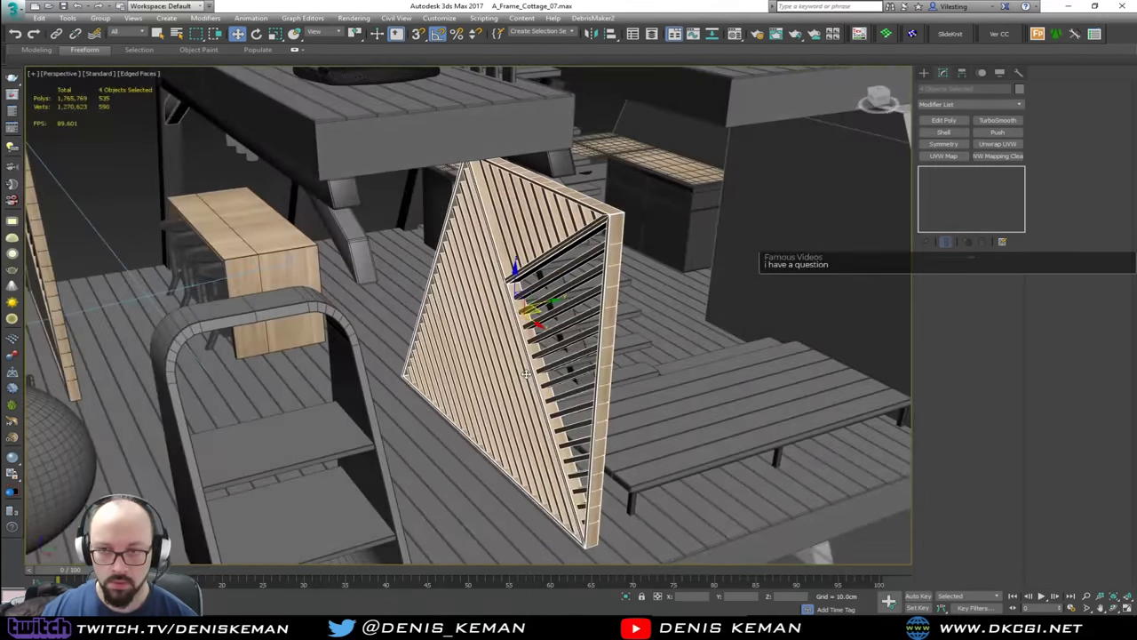
{"action": "key", "text": "e"}
{"action": "left_click_drag", "start_coordinate": [519, 325], "coordinate": [422, 329]}
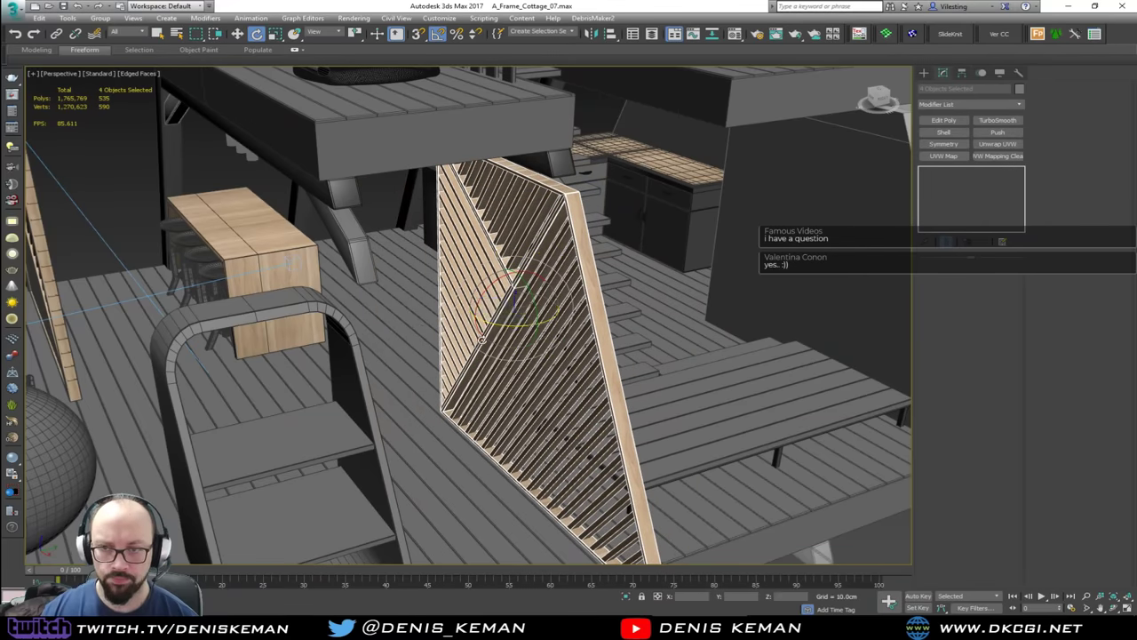
Step: Move the copied partition across the floor against the side of the stairs and the low slatted platform
{"action": "middle_click_drag", "start_coordinate": [421, 330], "coordinate": [355, 301]}
{"action": "middle_click_drag", "start_coordinate": [355, 300], "coordinate": [464, 344], "text": "alt"}
{"action": "key", "text": "w"}
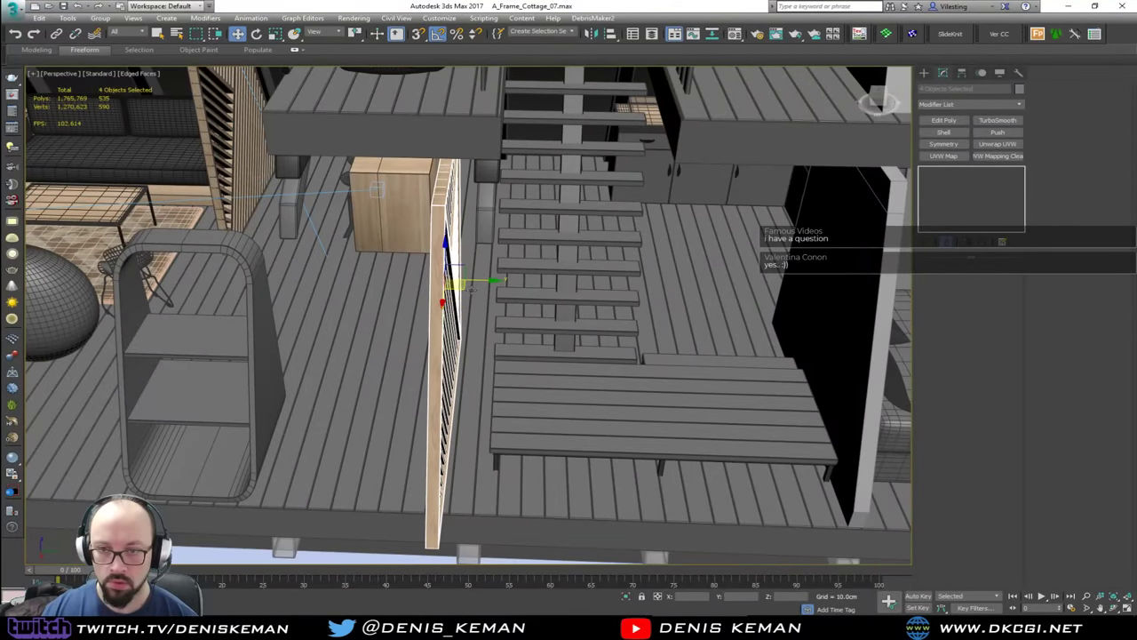
{"action": "left_click_drag", "start_coordinate": [462, 286], "coordinate": [496, 256]}
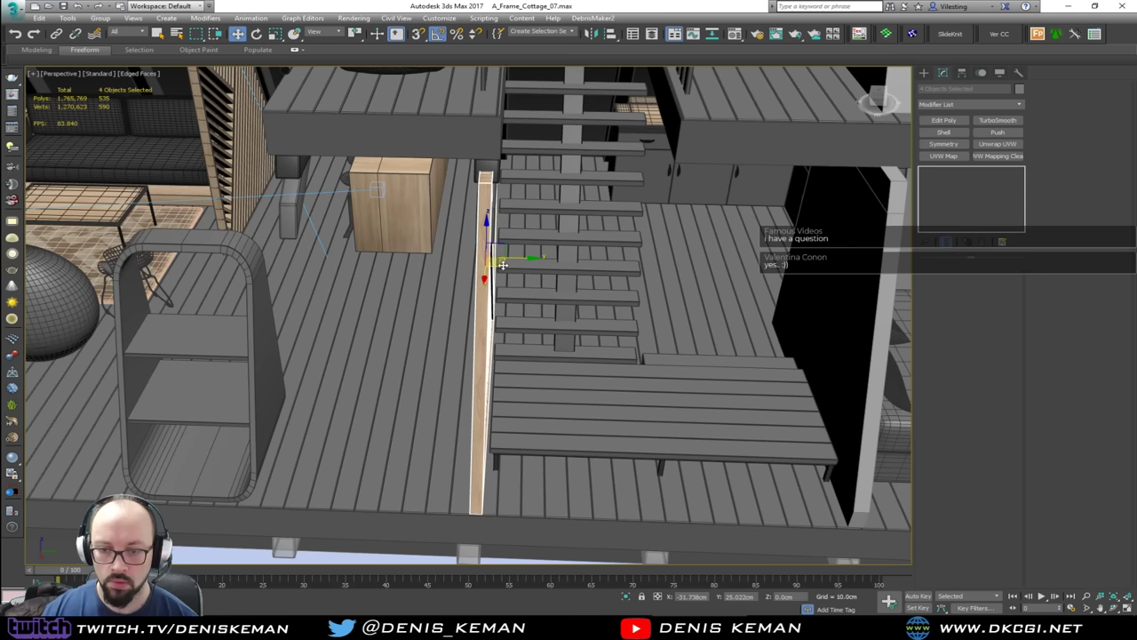
Step: Fine-tune the copied partition's position along the Y and X axes beneath the upper floor beside the stairs
{"action": "middle_click_drag", "start_coordinate": [499, 263], "coordinate": [549, 242], "text": "alt"}
{"action": "scroll", "coordinate": [484, 135], "scroll_direction": "up", "scroll_amount": 4}
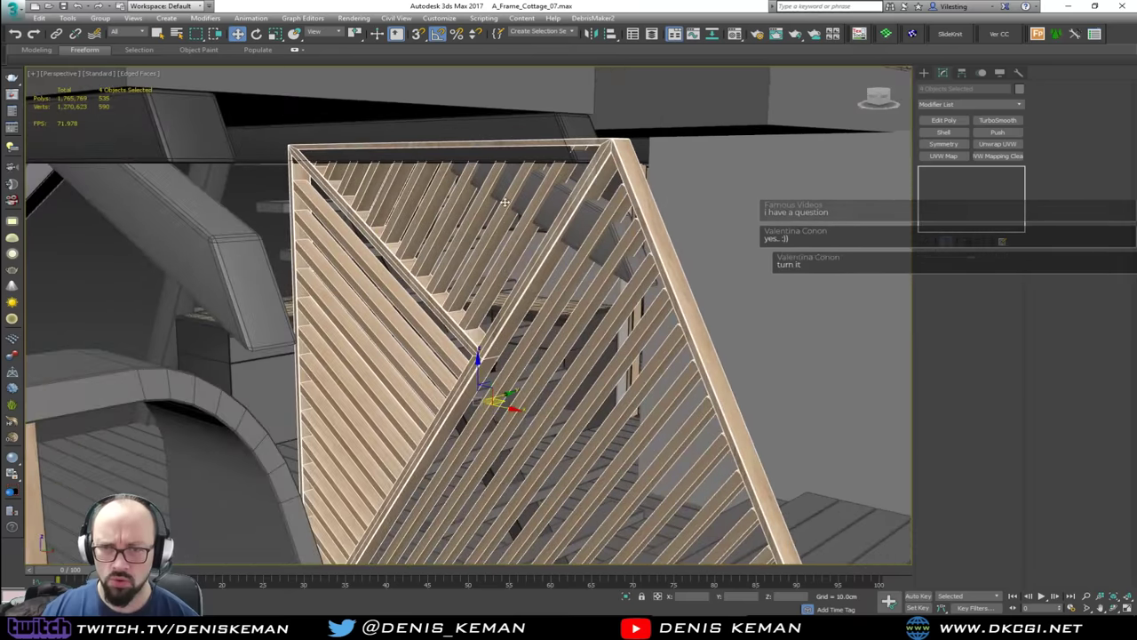
{"action": "middle_click_drag", "start_coordinate": [505, 277], "coordinate": [461, 293], "text": "alt"}
{"action": "left_click_drag", "start_coordinate": [463, 338], "coordinate": [464, 342]}
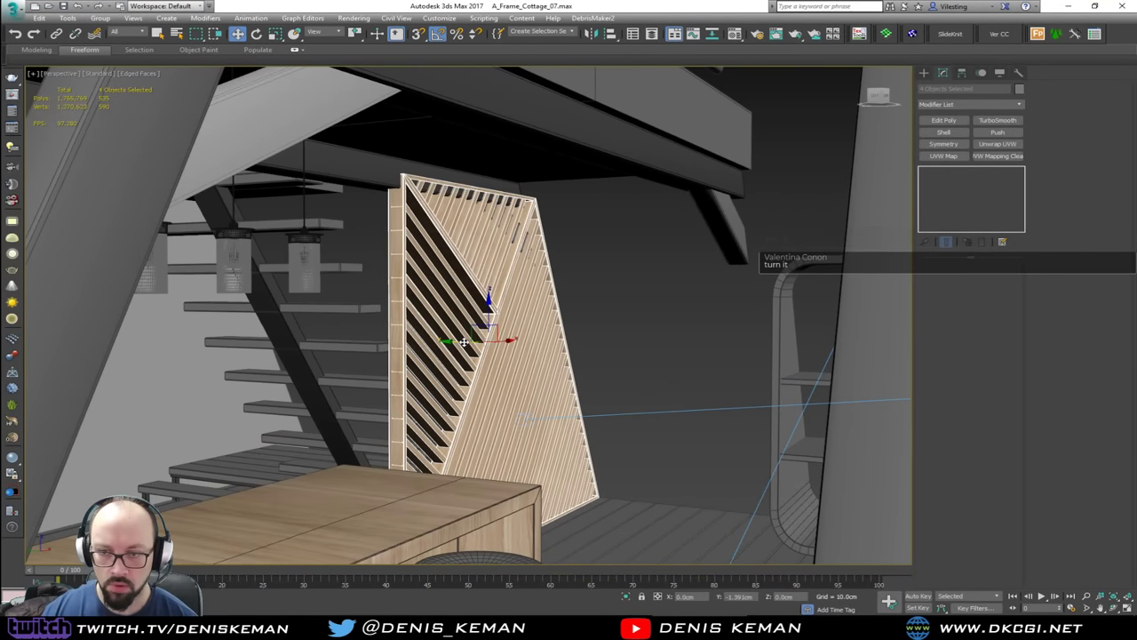
{"action": "middle_click_drag", "start_coordinate": [473, 341], "coordinate": [511, 345], "text": "alt"}
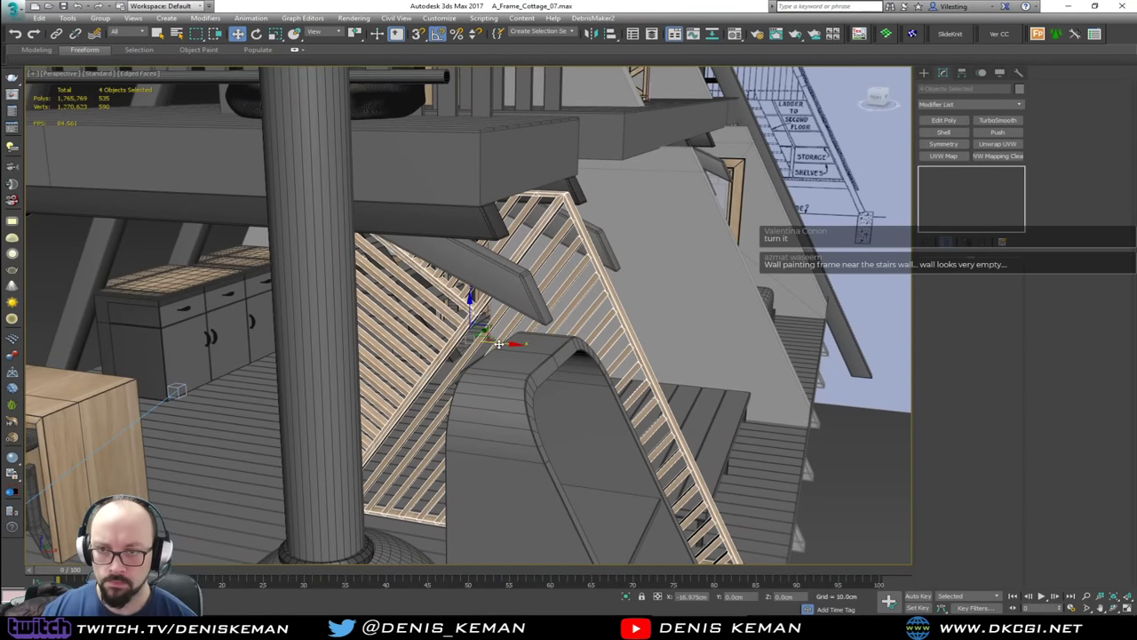
{"action": "middle_click_drag", "start_coordinate": [500, 343], "coordinate": [465, 329], "text": "alt"}
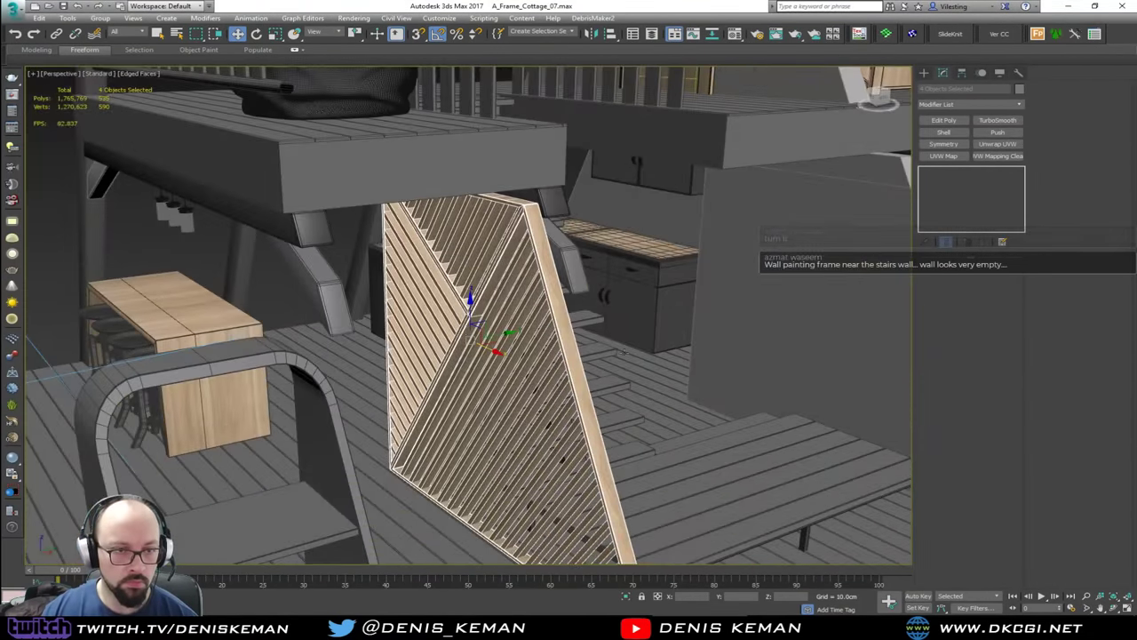
{"action": "middle_click_drag", "start_coordinate": [624, 353], "coordinate": [581, 325], "text": "alt"}
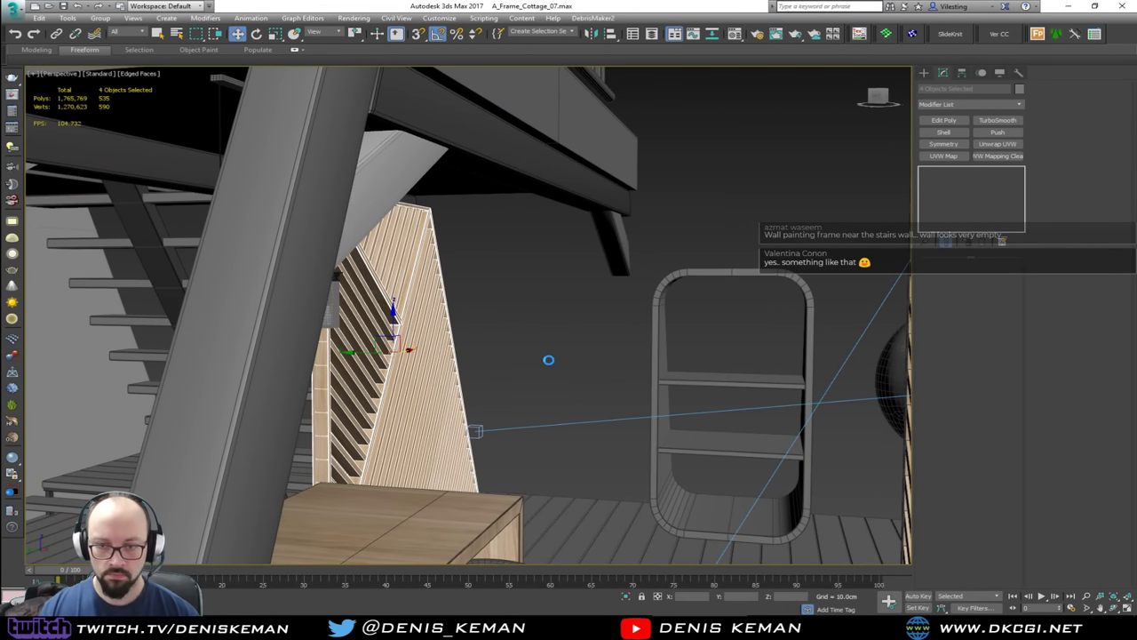
Step: Deselect the copied partition, turn off edged faces and review both partitions through the front glazing
{"action": "left_click", "coordinate": [532, 367]}
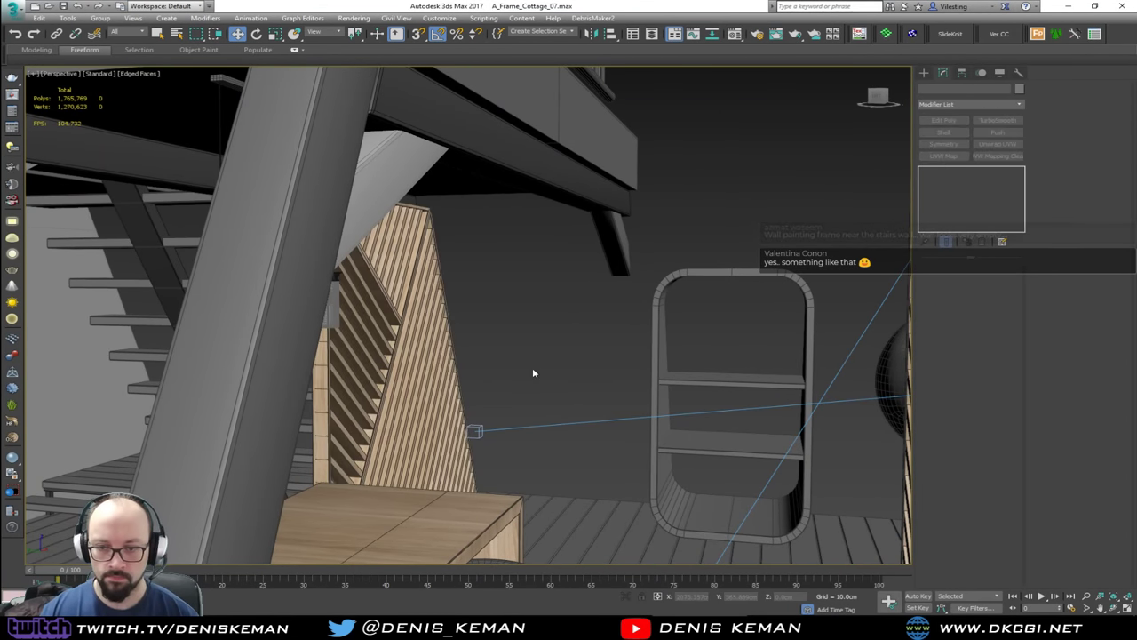
{"action": "scroll", "coordinate": [497, 387], "scroll_direction": "down", "scroll_amount": 6}
{"action": "middle_click_drag", "start_coordinate": [508, 373], "coordinate": [434, 366], "text": "alt"}
{"action": "scroll", "coordinate": [437, 415], "scroll_direction": "up", "scroll_amount": 3}
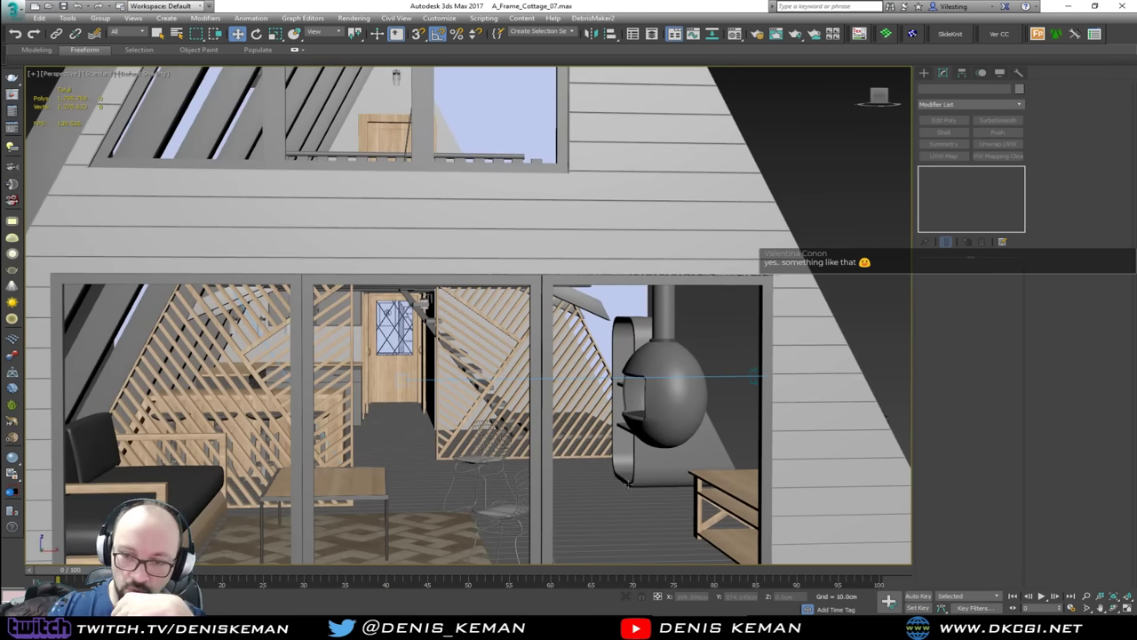
{"action": "scroll", "coordinate": [487, 455], "scroll_direction": "up", "scroll_amount": 4}
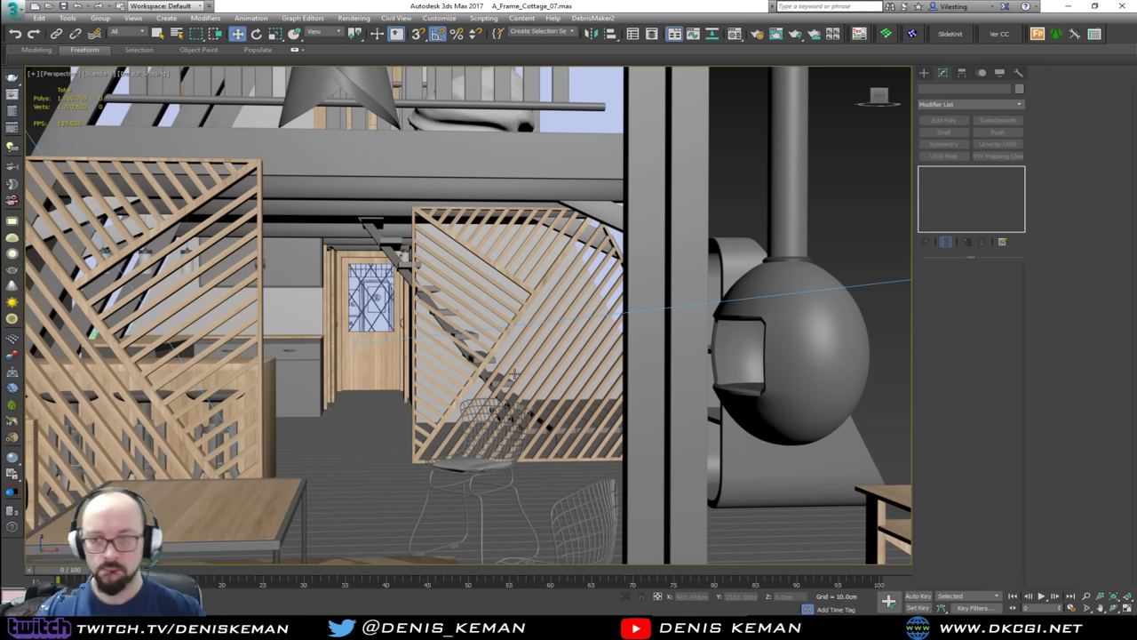
Step: Switch to the VRayCam001 view with safe frames and reframe the camera on both partitions and the kitchen between them
{"action": "middle_click_drag", "start_coordinate": [514, 370], "coordinate": [437, 423], "text": "alt"}
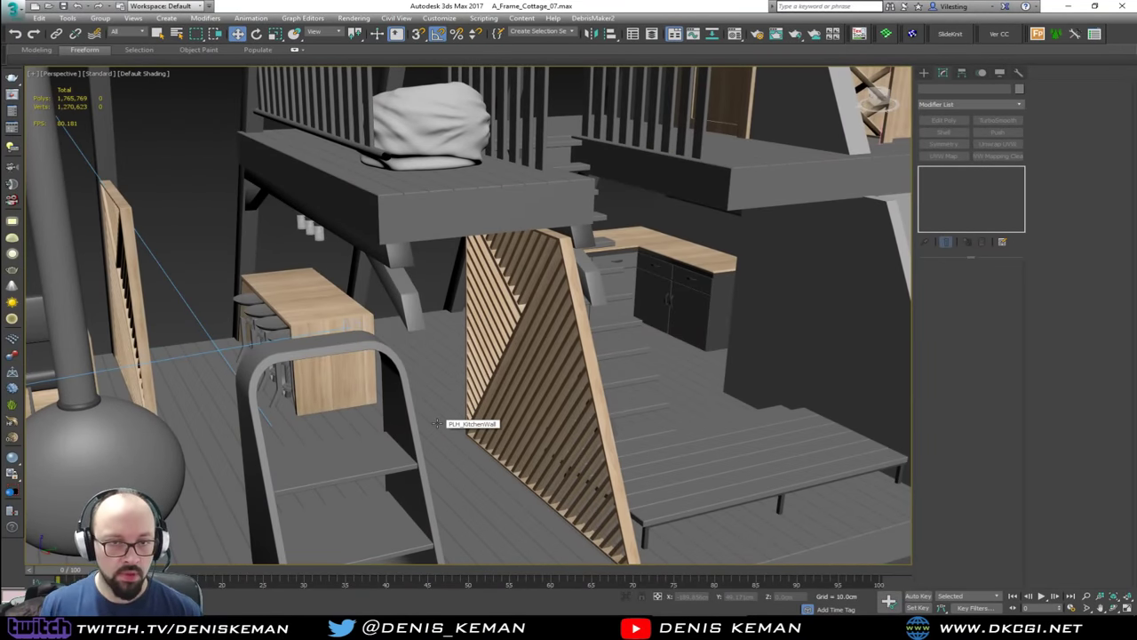
{"action": "middle_click_drag", "start_coordinate": [437, 423], "coordinate": [528, 379], "text": "alt"}
{"action": "middle_click_drag", "start_coordinate": [322, 413], "coordinate": [355, 316], "text": "alt"}
{"action": "key", "text": "c"}
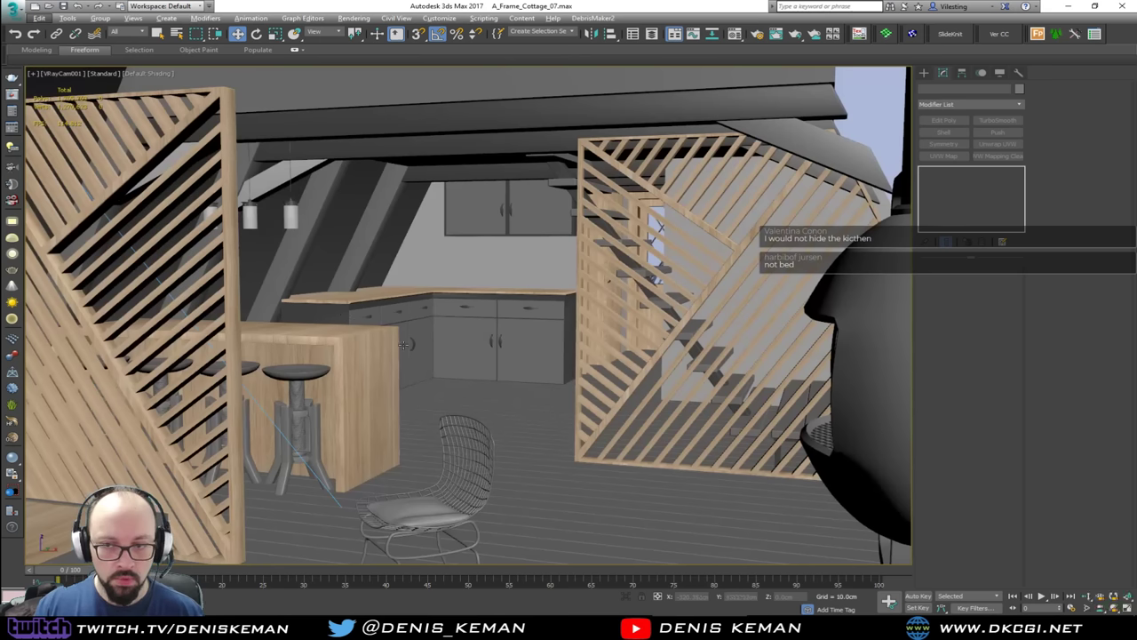
{"action": "key", "text": "shift+f"}
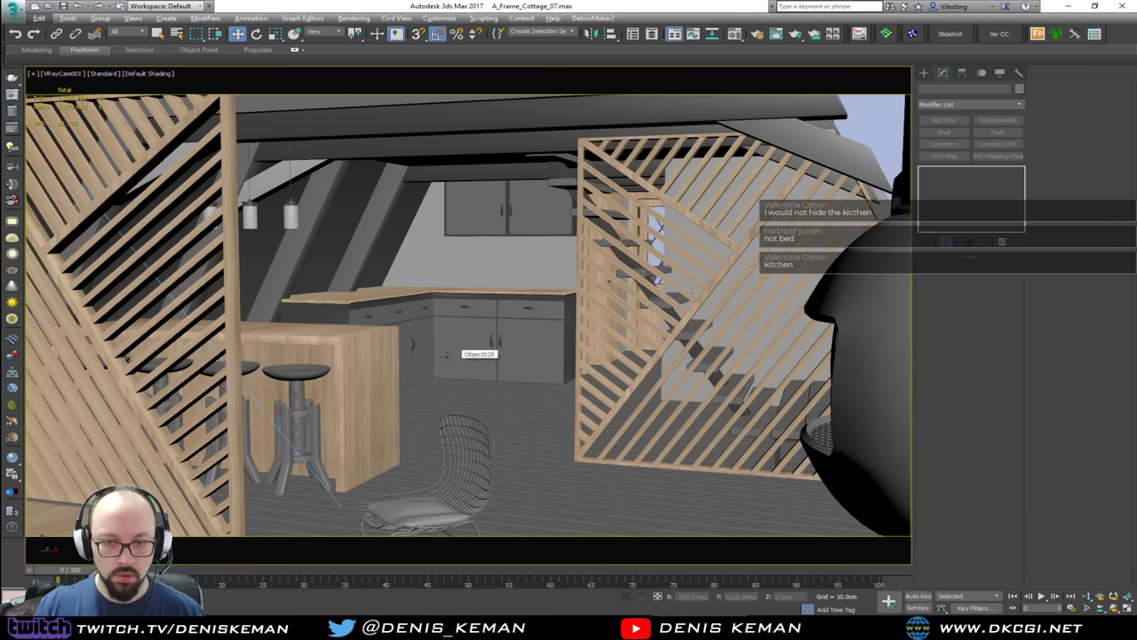
{"action": "mouse_move", "coordinate": [446, 355]}
{"action": "middle_mouse_down", "text": "alt"}
{"action": "mouse_move", "coordinate": [444, 329]}
{"action": "mouse_move", "coordinate": [455, 337]}
{"action": "mouse_move", "coordinate": [442, 364]}
{"action": "middle_mouse_up", "text": "alt"}
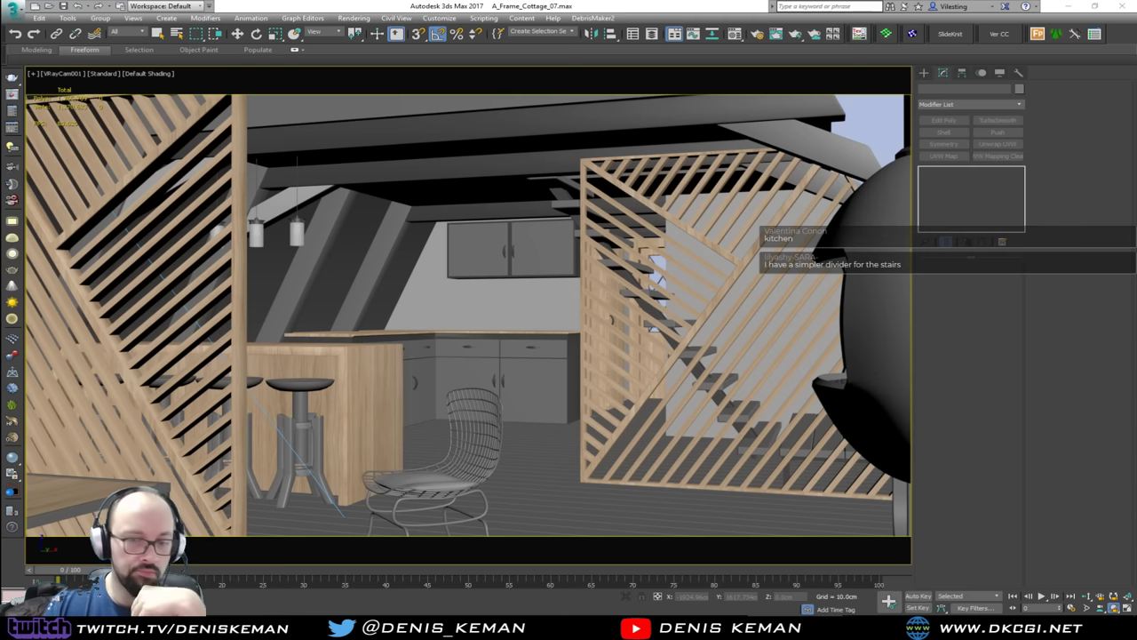
Step: Unhide all objects together with their layers and test-render the VRayCam001 view with V-Ray
{"action": "left_click", "coordinate": [14, 95]}
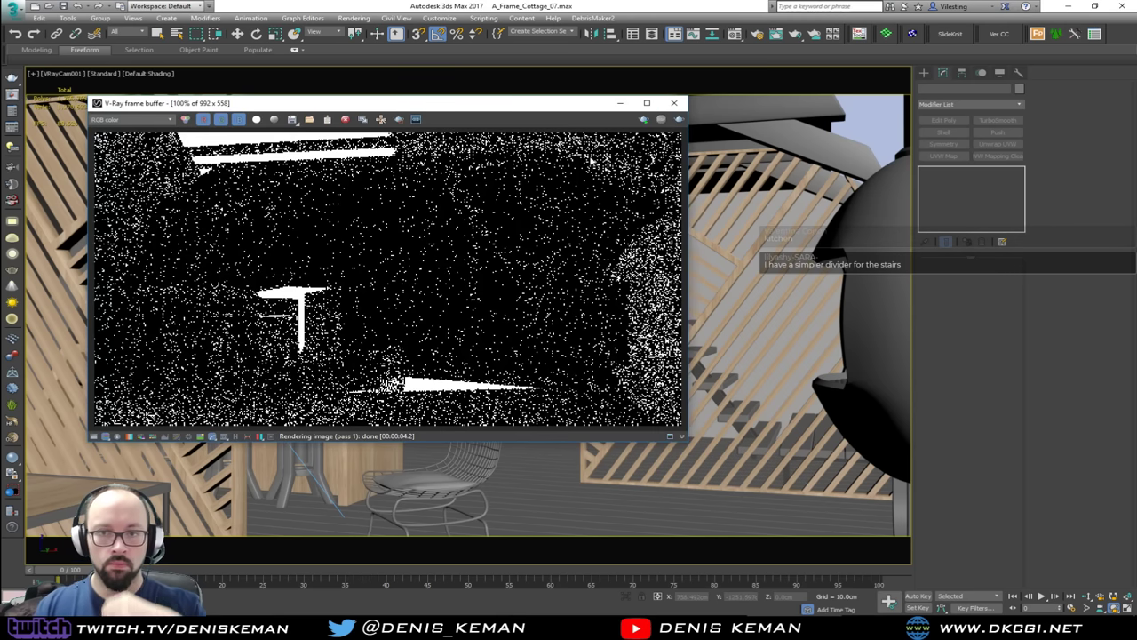
{"action": "left_click", "coordinate": [644, 119]}
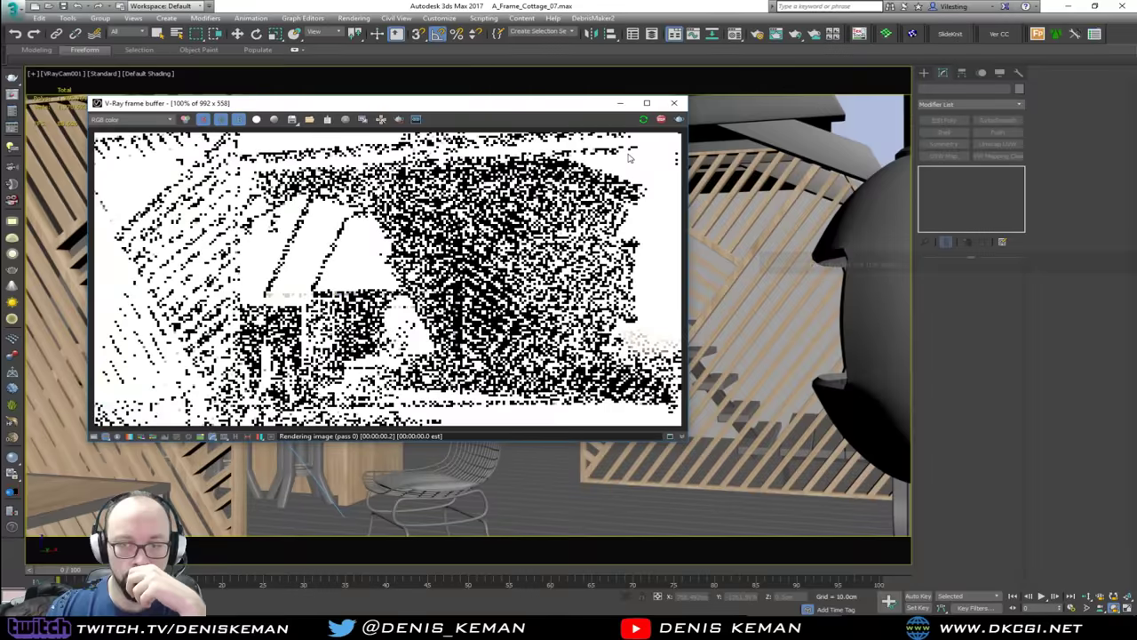
{"action": "left_click", "coordinate": [766, 259]}
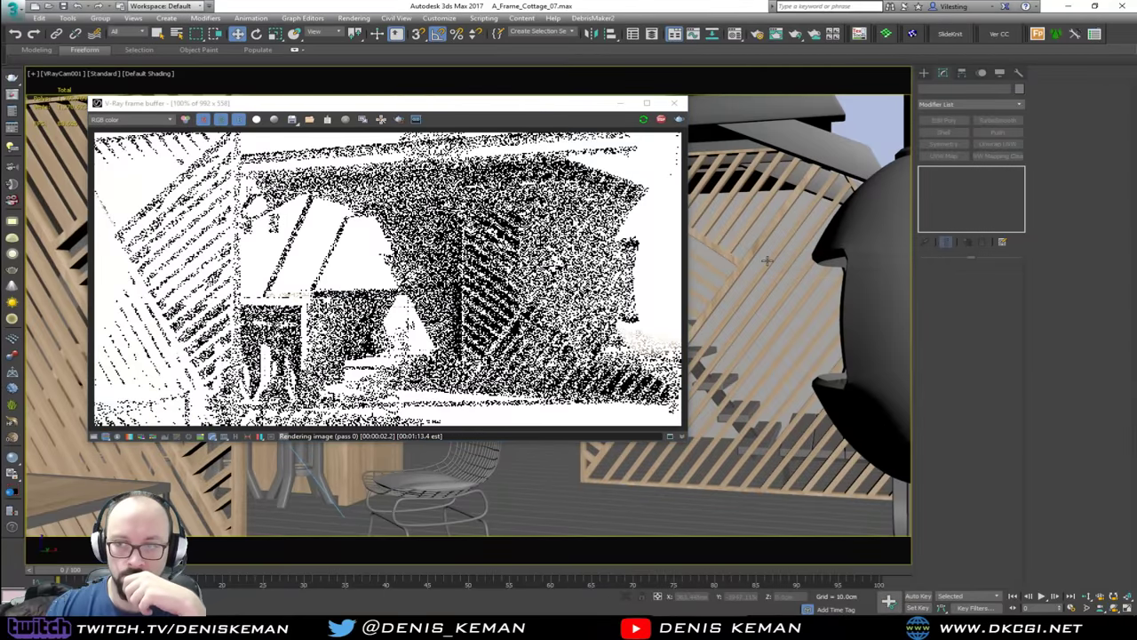
{"action": "right_click", "coordinate": [769, 258]}
{"action": "mouse_move", "coordinate": [802, 238]}
{"action": "left_click", "coordinate": [793, 212]}
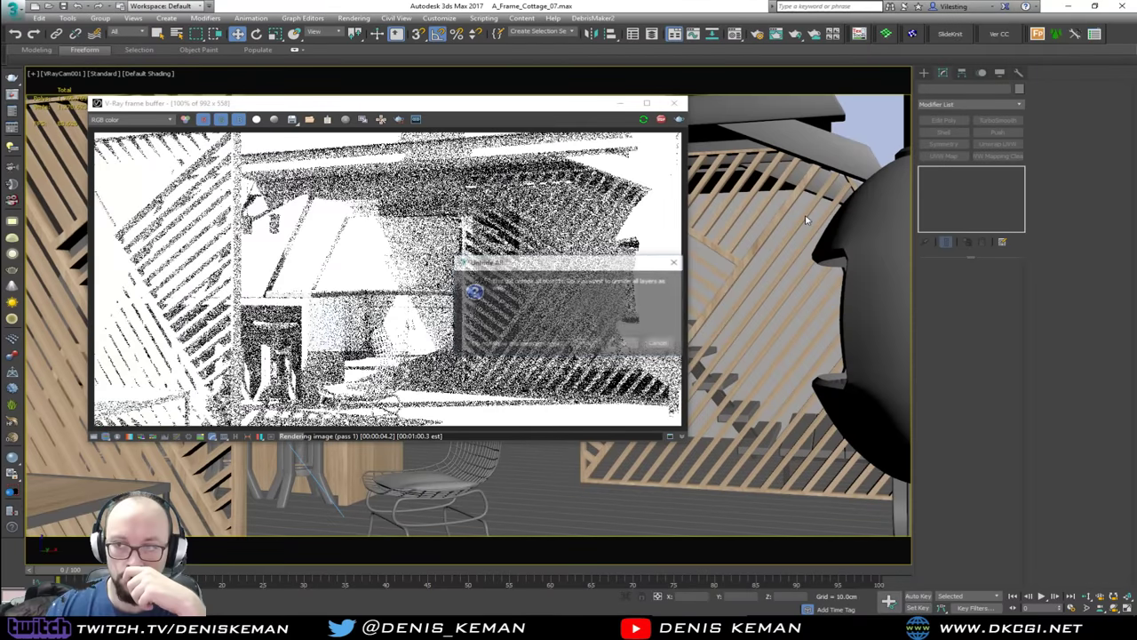
{"action": "left_click", "coordinate": [590, 344]}
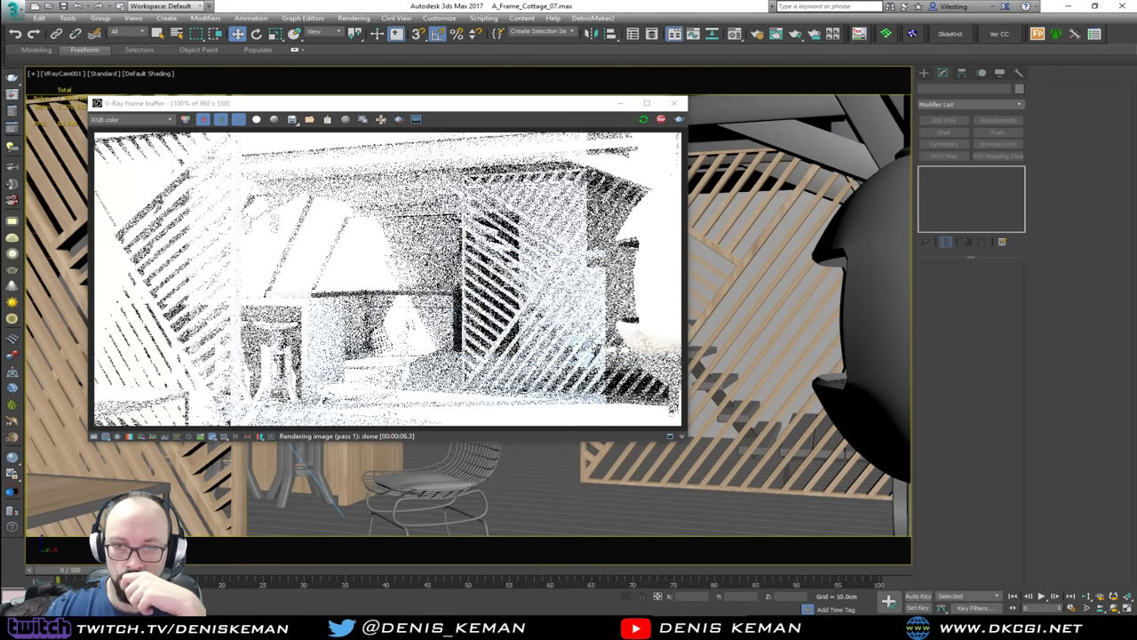
{"action": "key", "text": "shift+q"}
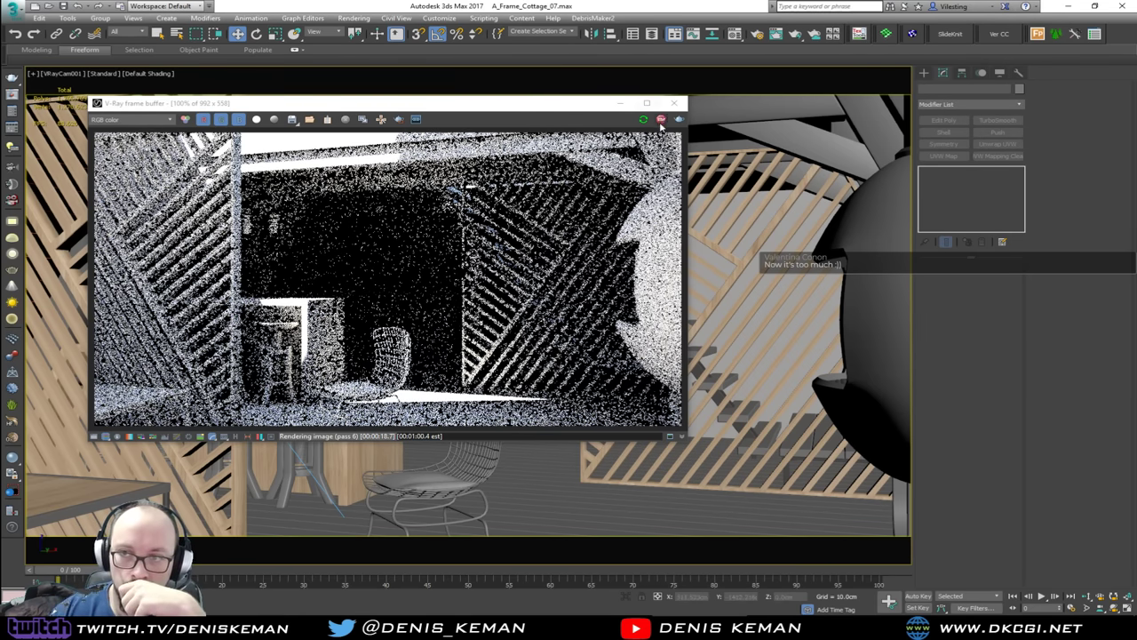
Step: Stop the test render and change the render time limit of the V-Ray progressive image sampler
{"action": "key", "text": "F10"}
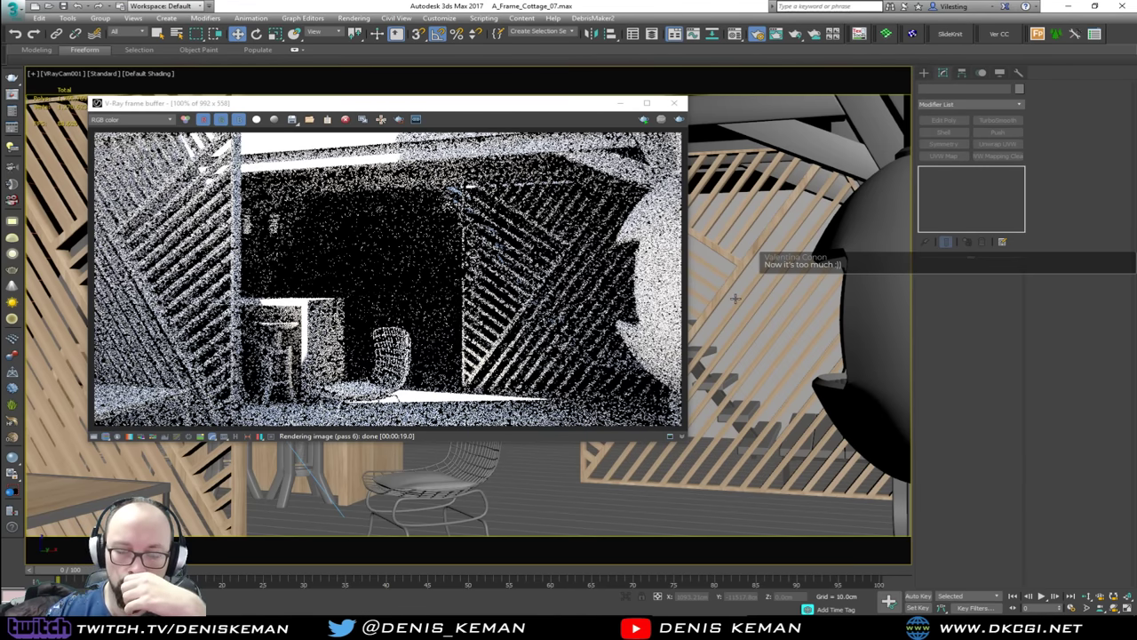
{"action": "key", "text": "F10"}
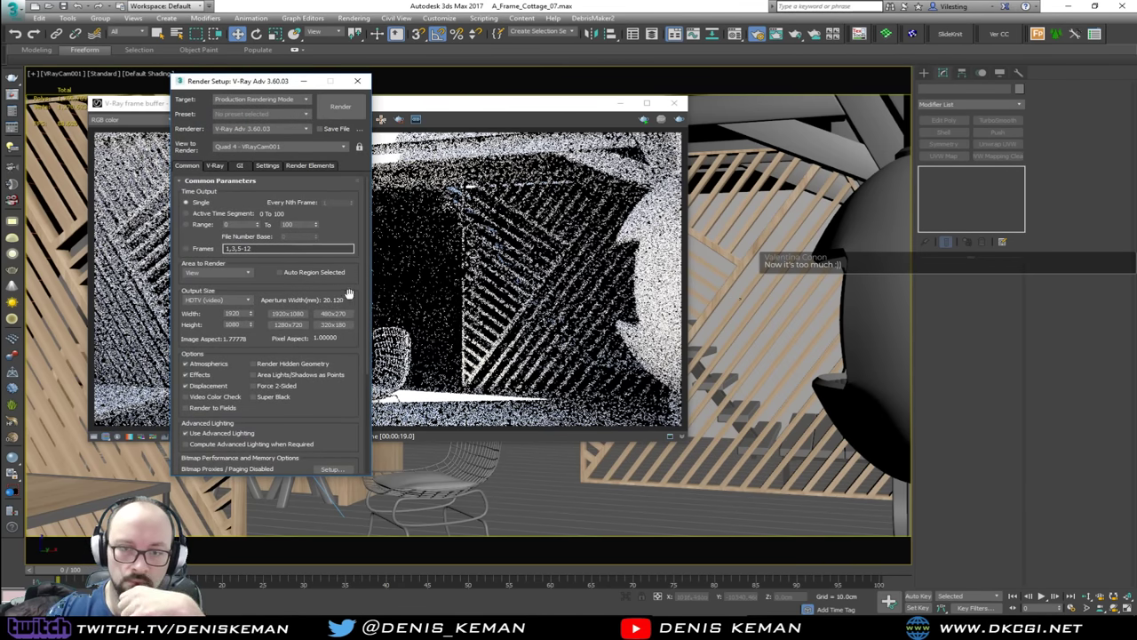
{"action": "left_click", "coordinate": [214, 165]}
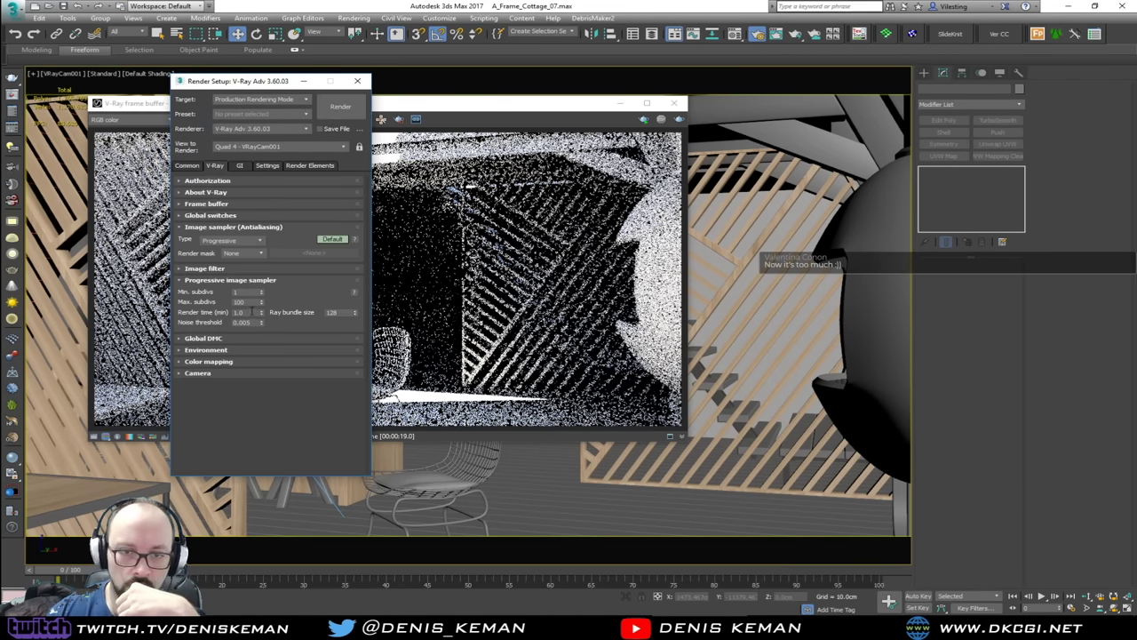
{"action": "left_click", "coordinate": [252, 311]}
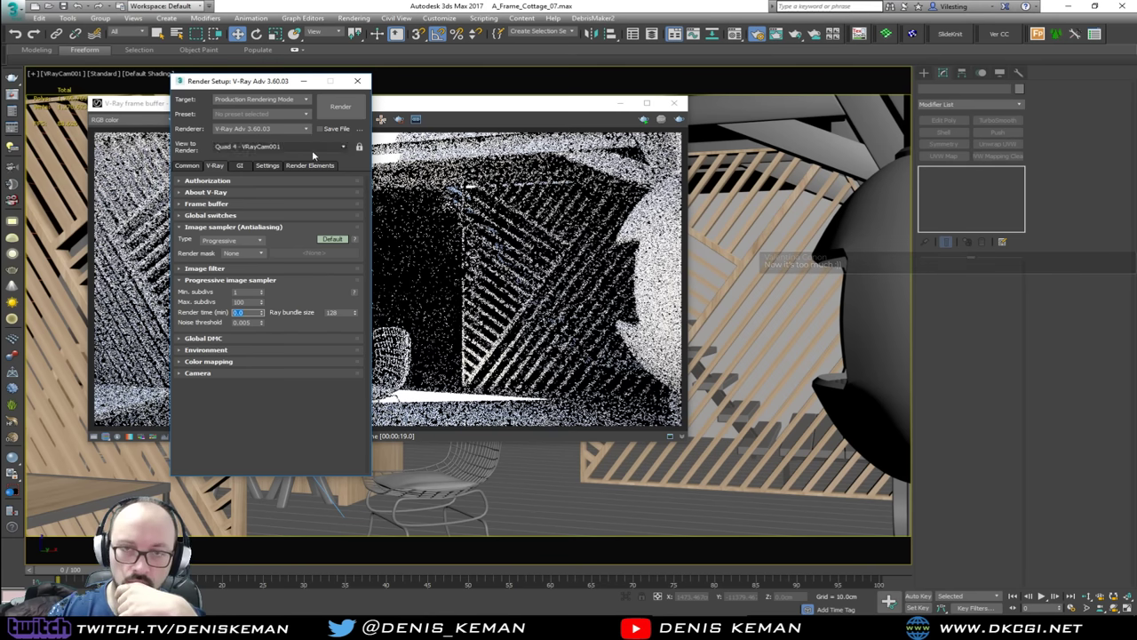
{"action": "left_click", "coordinate": [357, 81]}
Step: Render only a region covering the kitchen counter and the wire chair, check its noise, and stop the render
{"action": "left_click", "coordinate": [399, 119]}
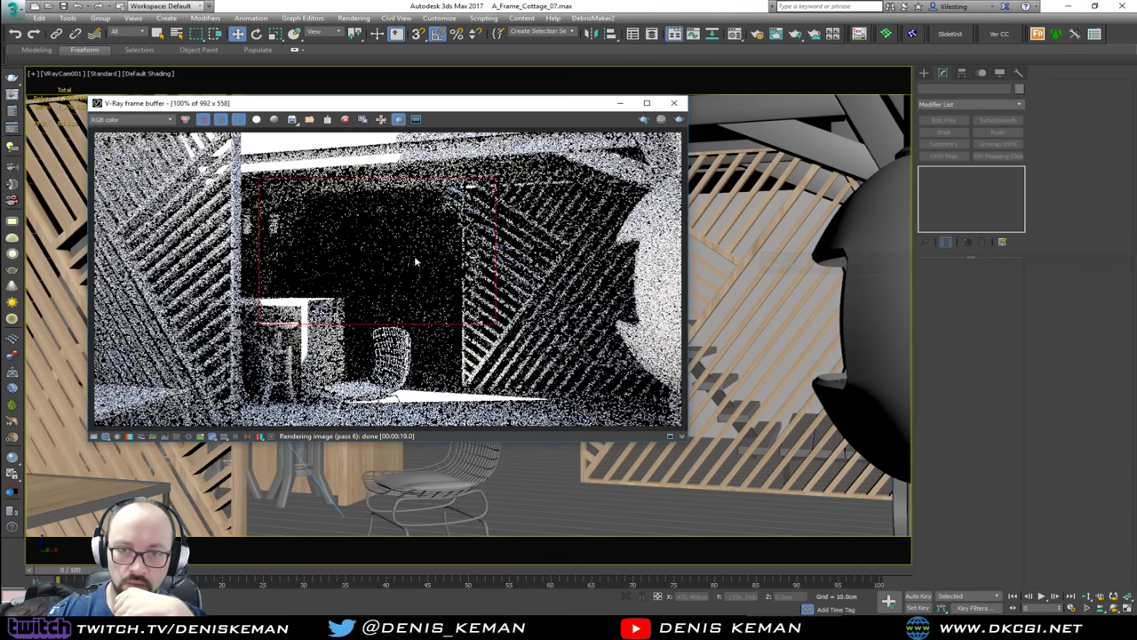
{"action": "left_click_drag", "start_coordinate": [430, 216], "coordinate": [287, 354]}
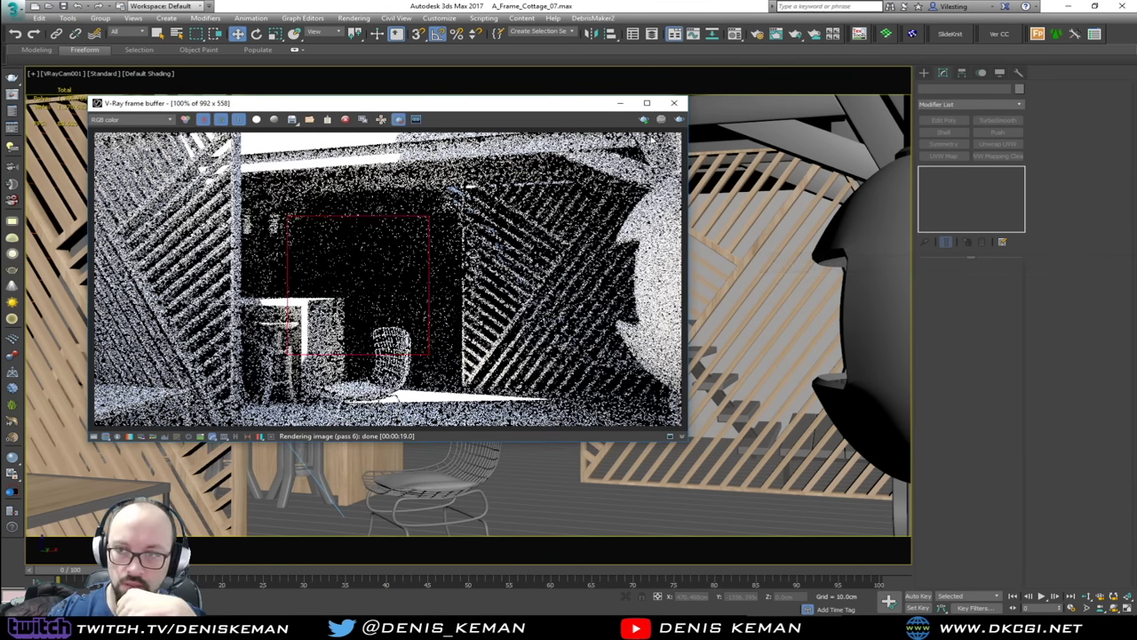
{"action": "left_click", "coordinate": [641, 120]}
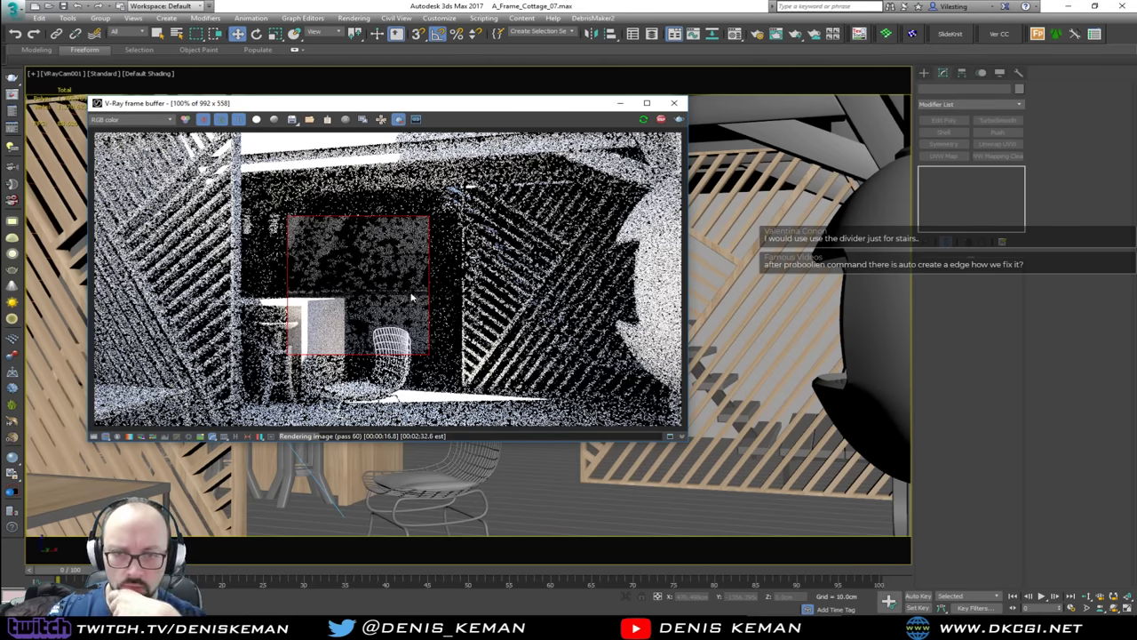
{"action": "scroll", "coordinate": [411, 297], "scroll_direction": "up", "scroll_amount": 1}
{"action": "scroll", "coordinate": [411, 298], "scroll_direction": "down", "scroll_amount": 1}
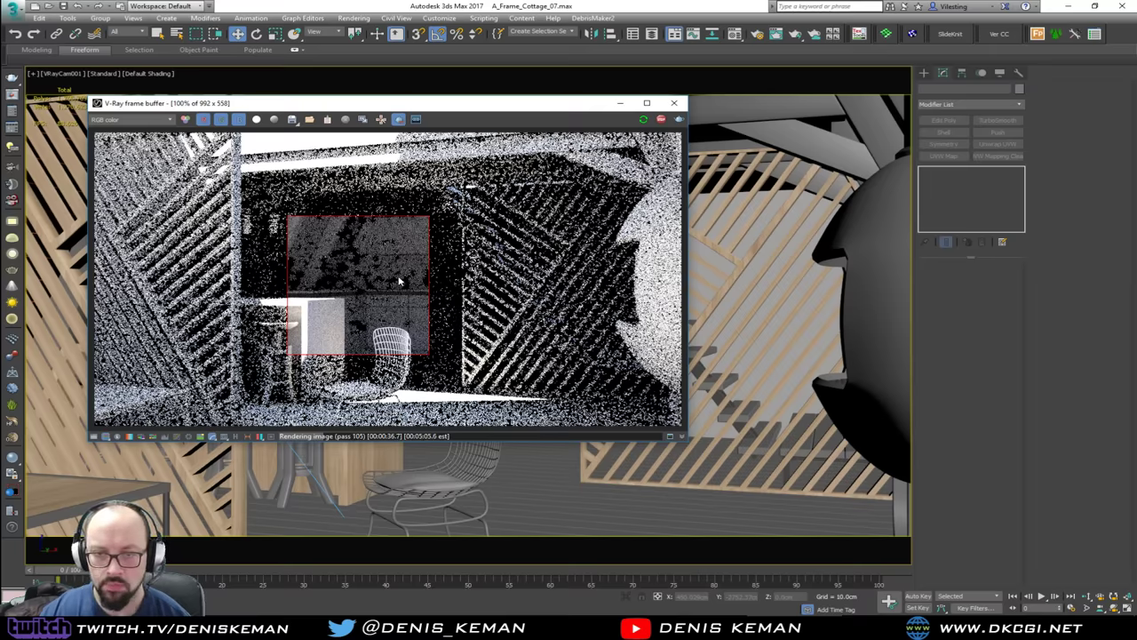
{"action": "left_click", "coordinate": [661, 119]}
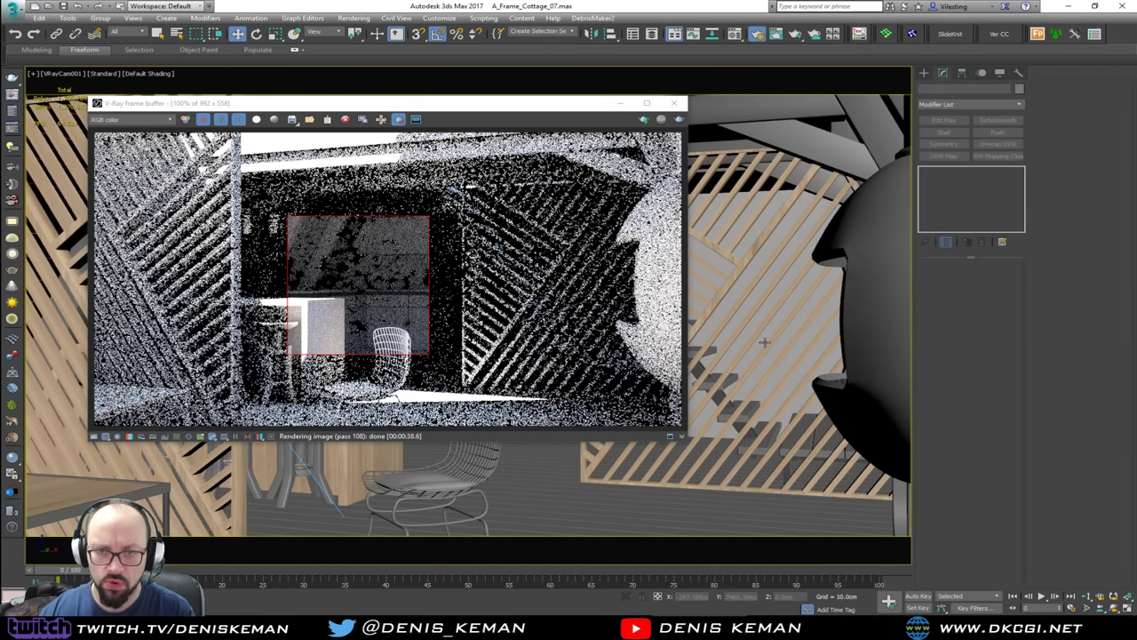
Step: Check the primary and secondary global illumination engines, inspect the rendered region up close, and close the frame buffer
{"action": "key", "text": "F10"}
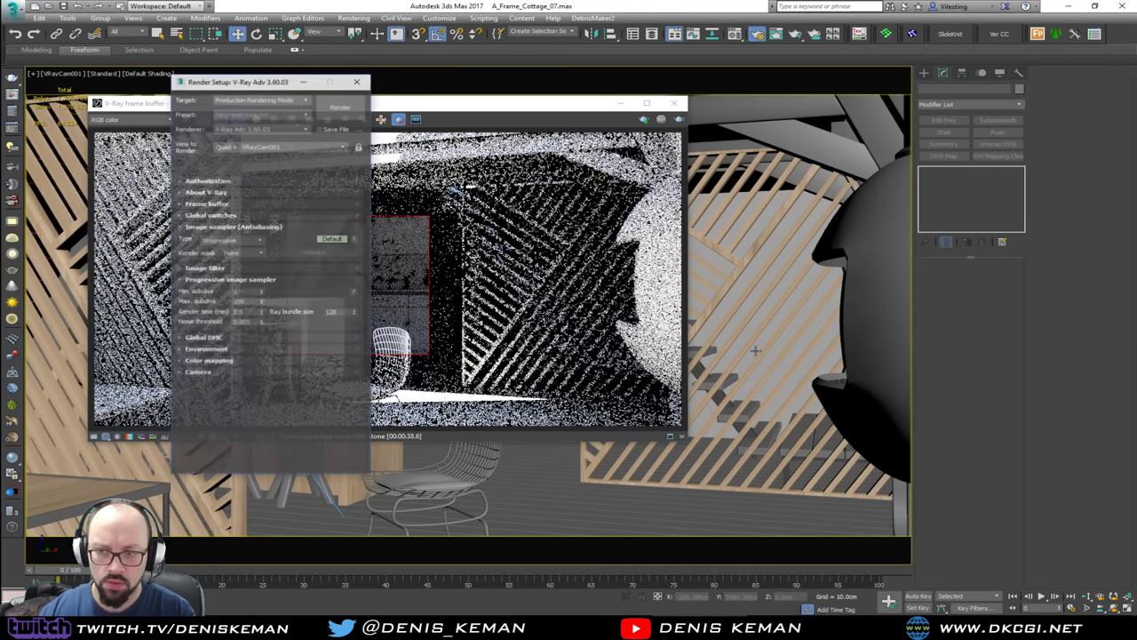
{"action": "left_click", "coordinate": [241, 166]}
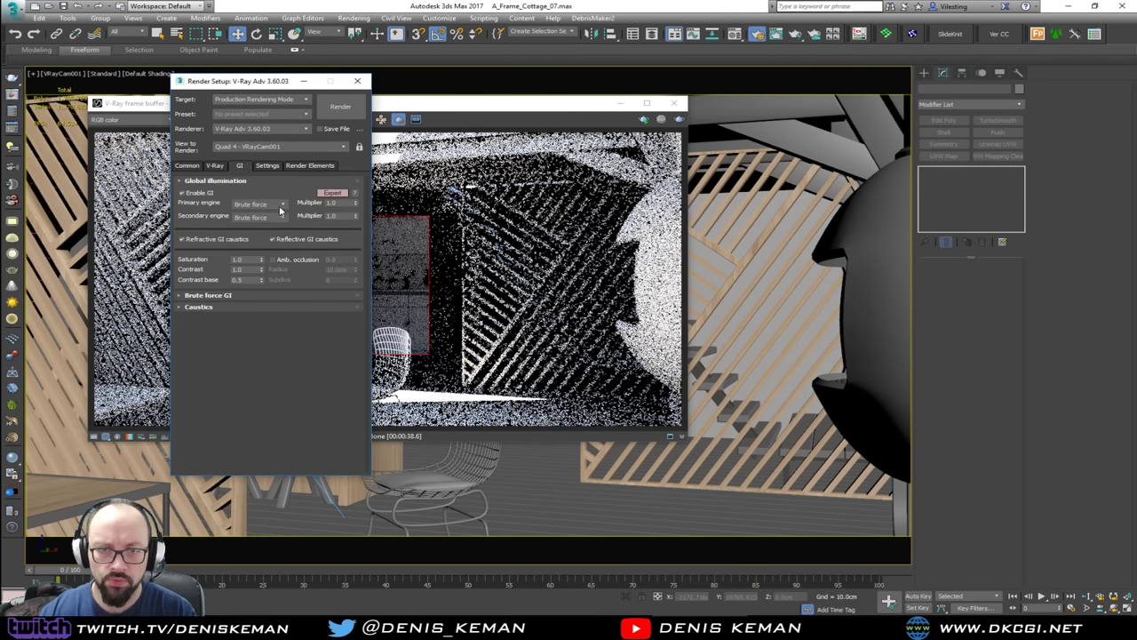
{"action": "left_click", "coordinate": [357, 81]}
{"action": "scroll", "coordinate": [383, 288], "scroll_direction": "up", "scroll_amount": 1}
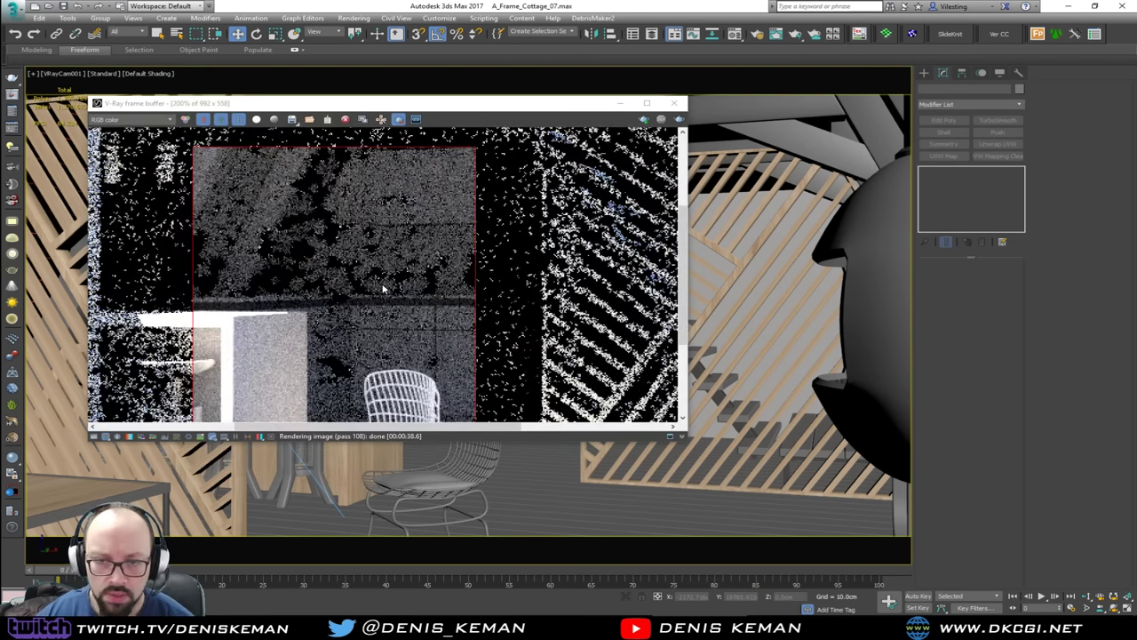
{"action": "scroll", "coordinate": [384, 288], "scroll_direction": "down", "scroll_amount": 1}
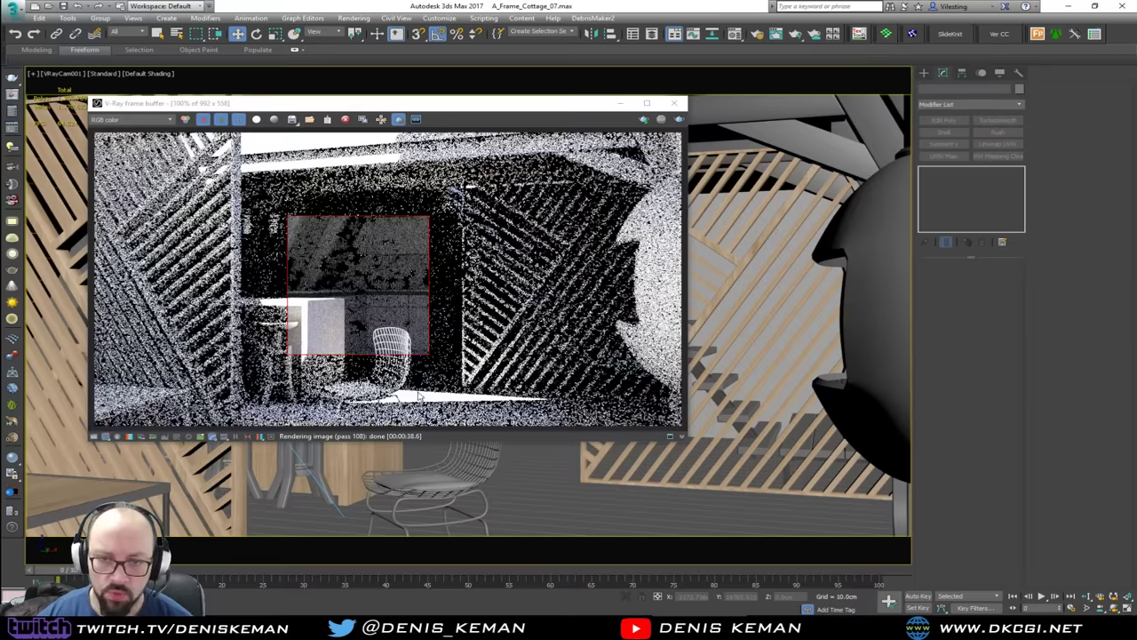
{"action": "left_click", "coordinate": [674, 103]}
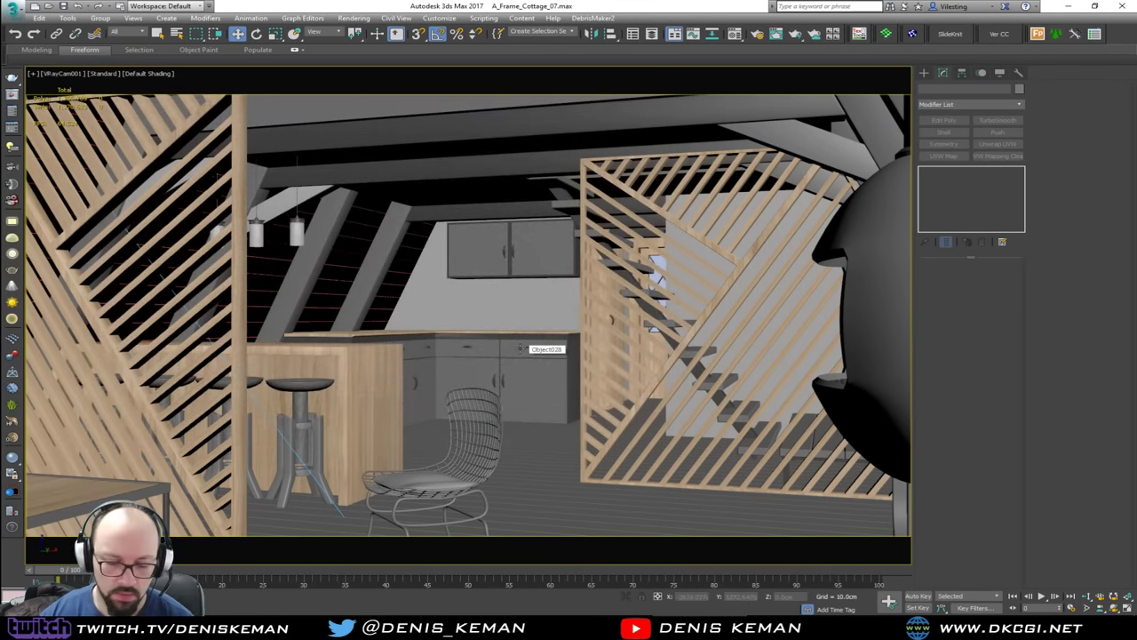
Step: Select the outer frame of the copied partition beside the stairs in the perspective view with edged faces on, and isolate it
{"action": "key", "text": "p"}
{"action": "middle_click_drag", "start_coordinate": [510, 329], "coordinate": [562, 328], "text": "alt"}
{"action": "scroll", "coordinate": [551, 251], "scroll_direction": "up", "scroll_amount": 3}
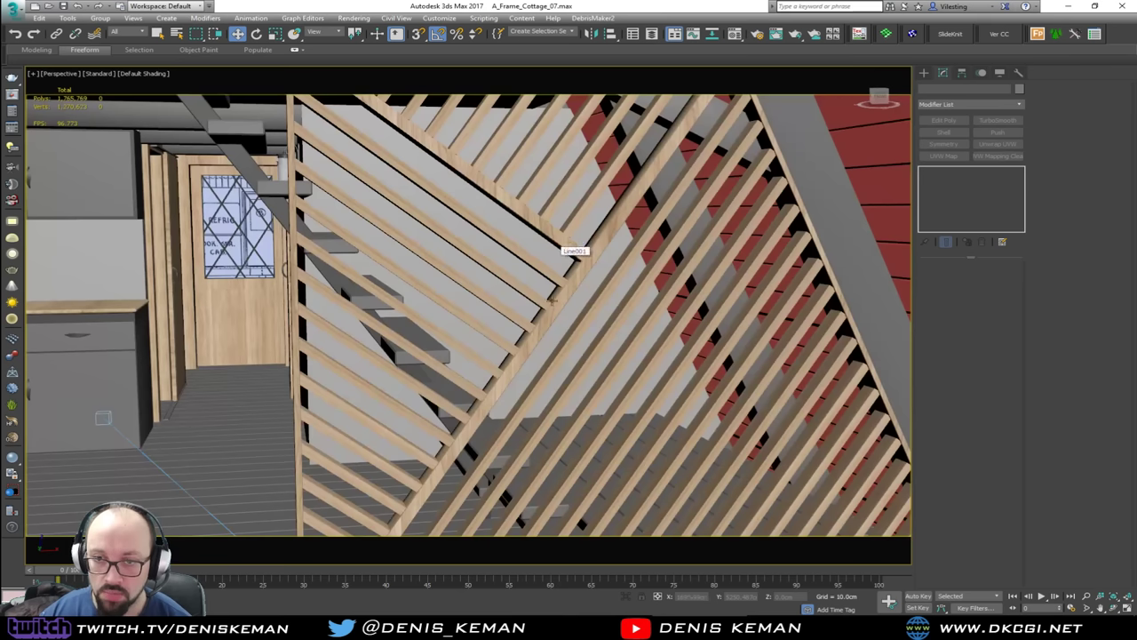
{"action": "middle_click_drag", "start_coordinate": [562, 252], "coordinate": [558, 352], "text": "alt"}
{"action": "scroll", "coordinate": [556, 353], "scroll_direction": "up", "scroll_amount": 4}
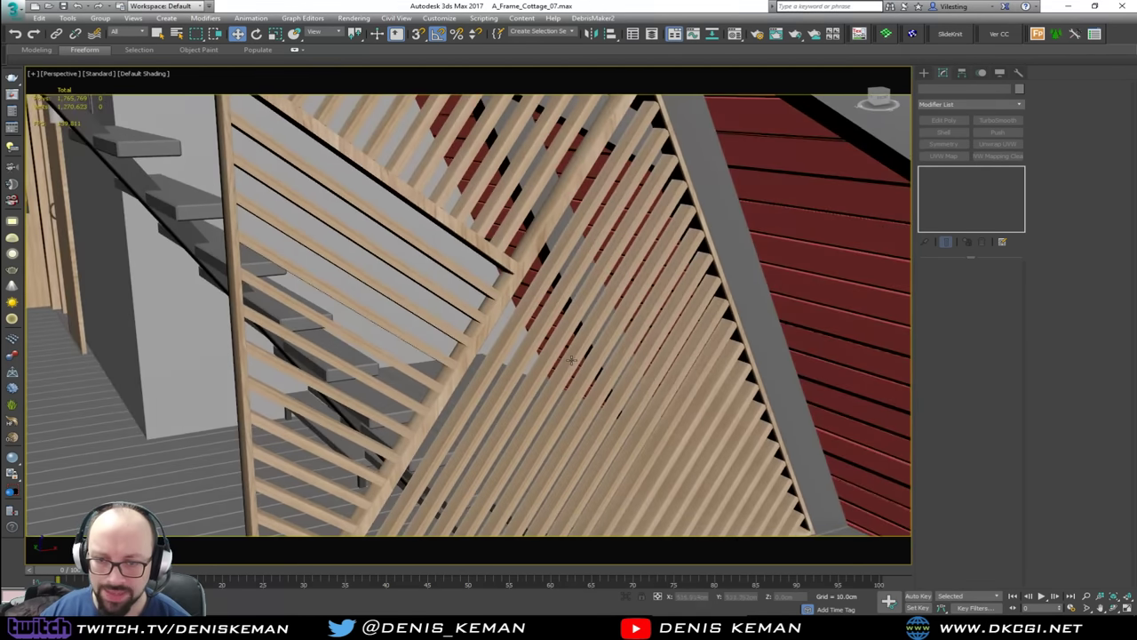
{"action": "scroll", "coordinate": [537, 316], "scroll_direction": "up", "scroll_amount": 3}
{"action": "scroll", "coordinate": [540, 309], "scroll_direction": "down", "scroll_amount": 5}
{"action": "key", "text": "F4"}
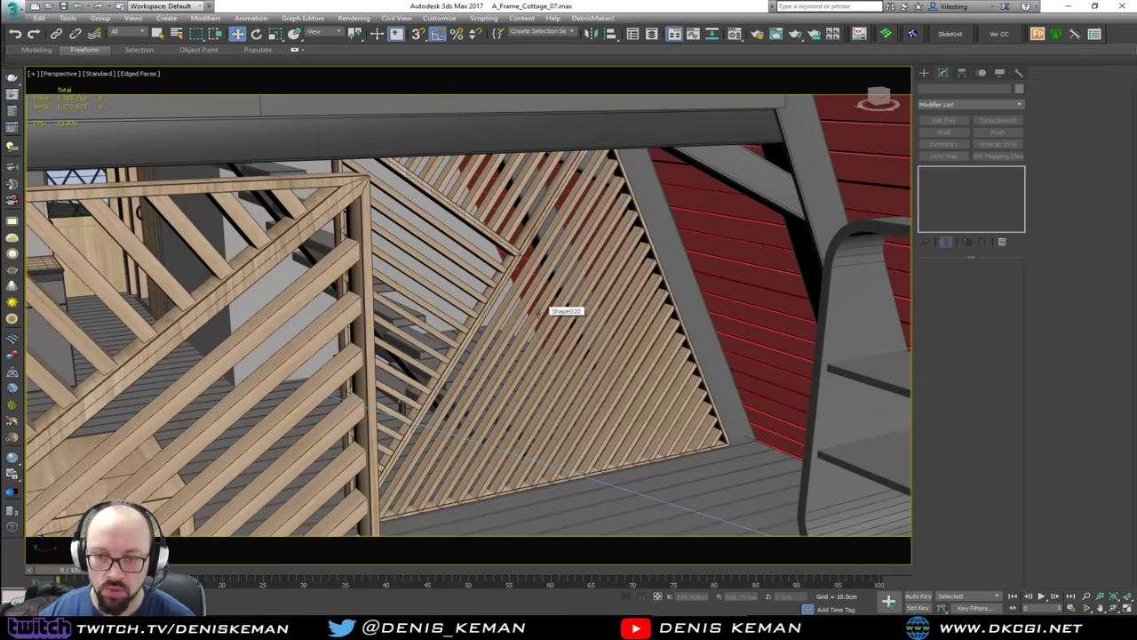
{"action": "middle_click_drag", "start_coordinate": [539, 311], "coordinate": [477, 336], "text": "alt"}
{"action": "left_click", "coordinate": [359, 354]}
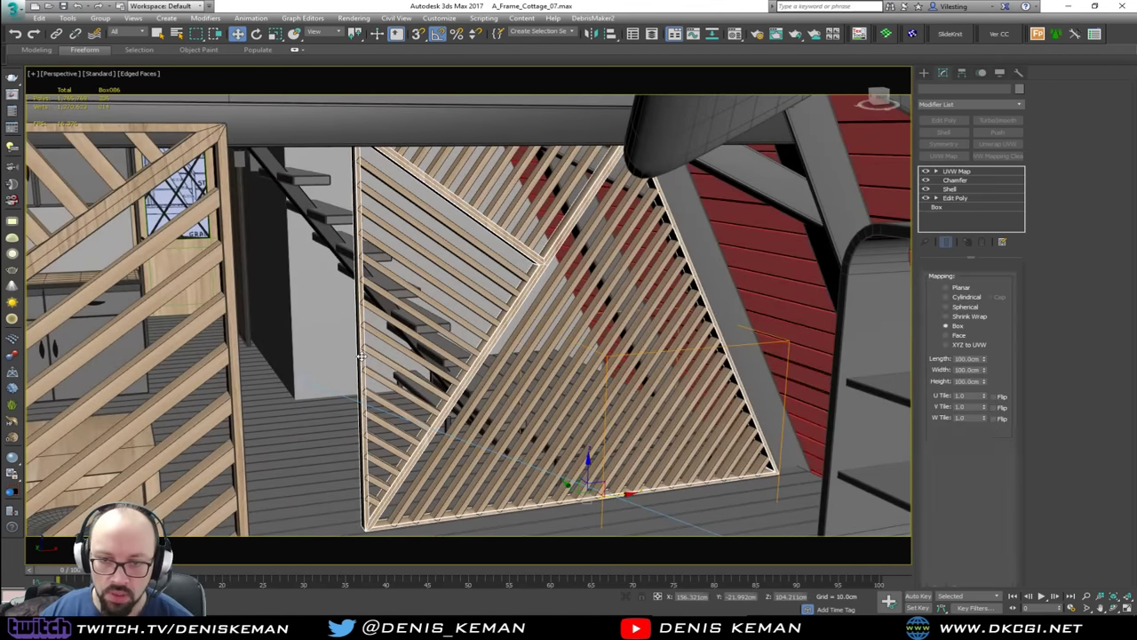
{"action": "key", "text": "alt+q"}
{"action": "left_click", "coordinate": [702, 272]}
Step: Show the isolated partition frame in a maximized Front view with default shading
{"action": "key", "text": "alt+w"}
{"action": "left_click", "coordinate": [679, 264]}
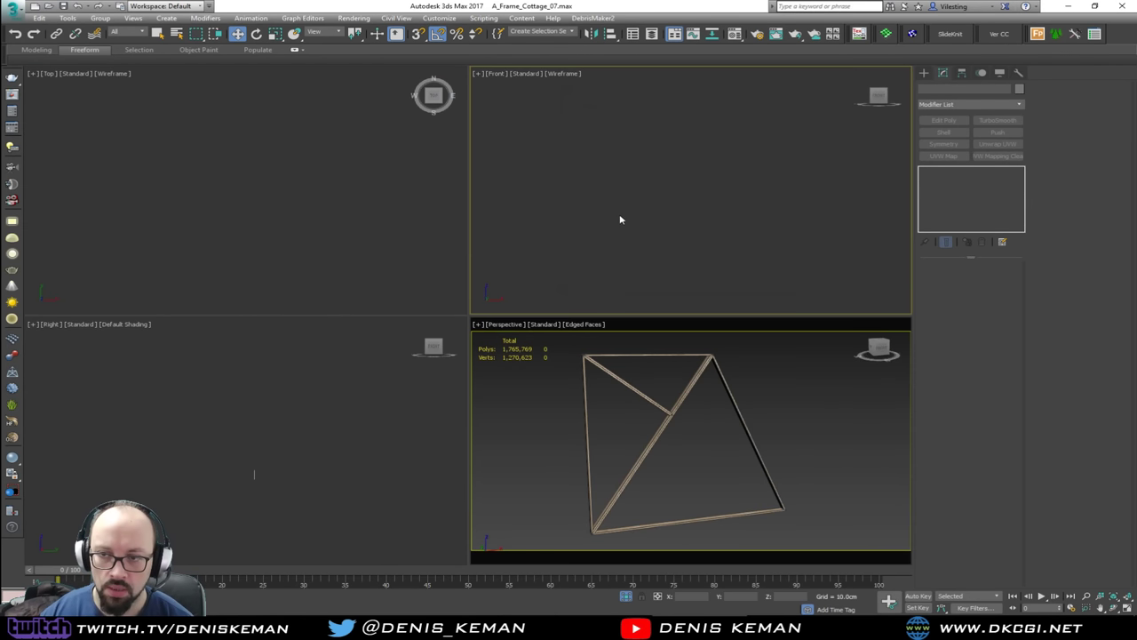
{"action": "left_click", "coordinate": [374, 267]}
{"action": "left_click", "coordinate": [378, 360]}
{"action": "left_click", "coordinate": [624, 247]}
{"action": "key", "text": "alt+w"}
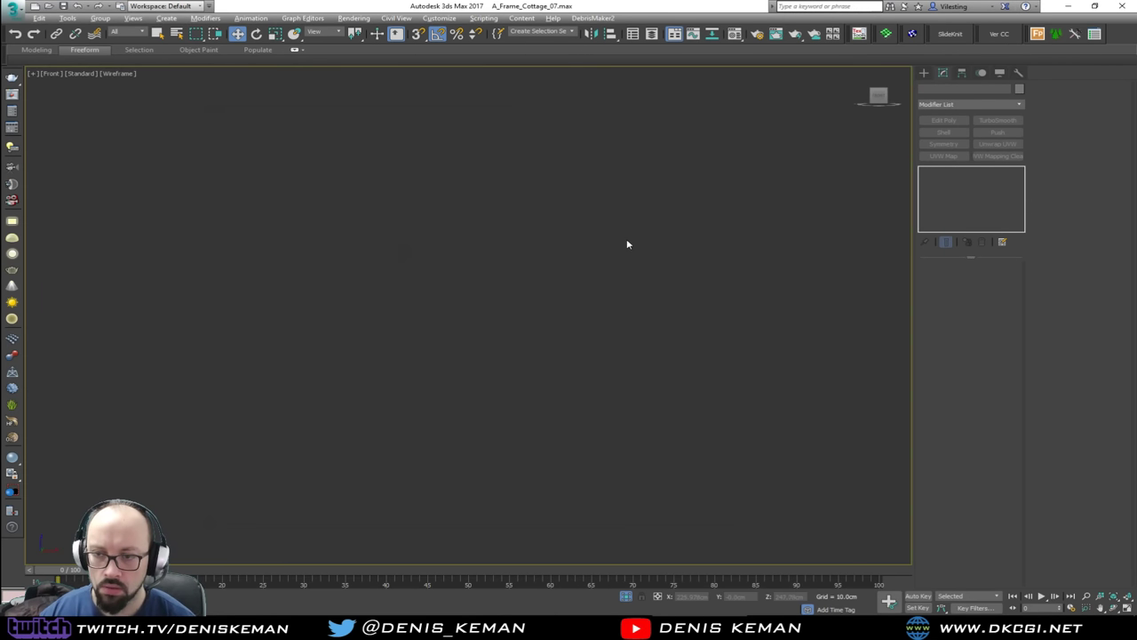
{"action": "key", "text": "F3"}
{"action": "middle_click_drag", "start_coordinate": [461, 254], "coordinate": [493, 258]}
Step: Create a plane about 209 cm high spanning the whole partition frame from corner to corner and make it see-through
{"action": "right_click", "coordinate": [431, 167]}
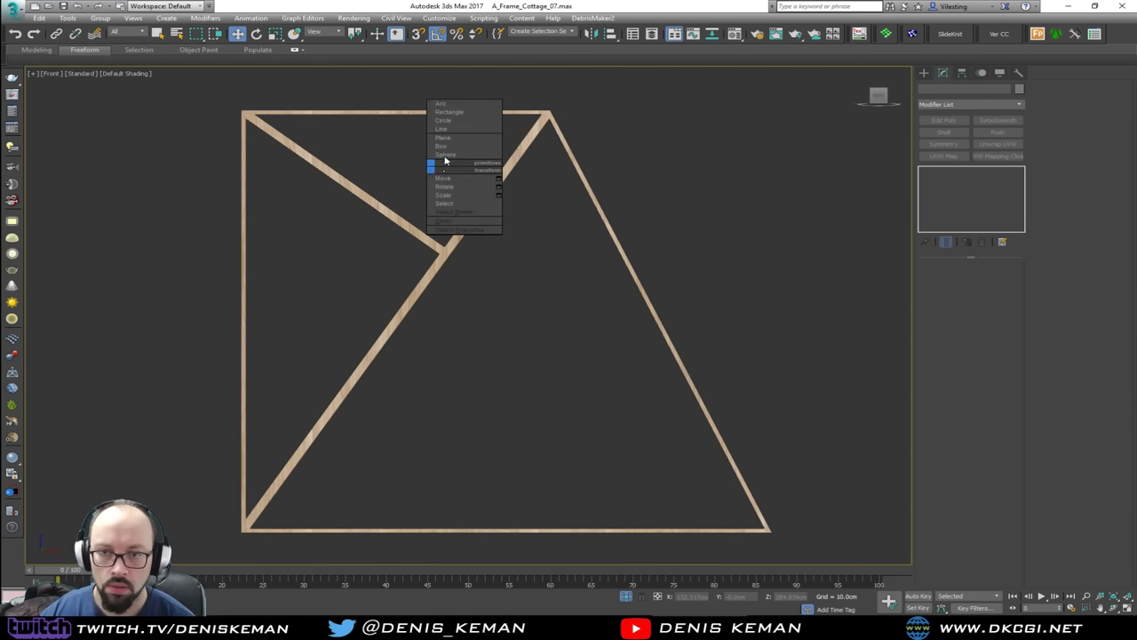
{"action": "left_click", "coordinate": [449, 138]}
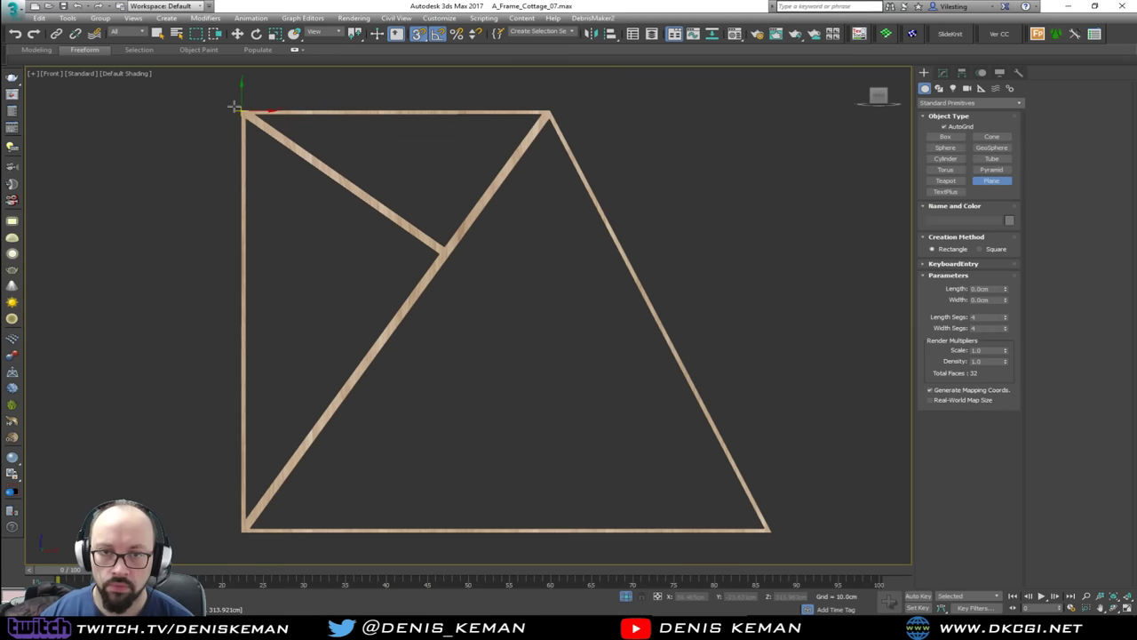
{"action": "left_click_drag", "start_coordinate": [234, 106], "coordinate": [777, 531]}
{"action": "key", "text": "alt+x"}
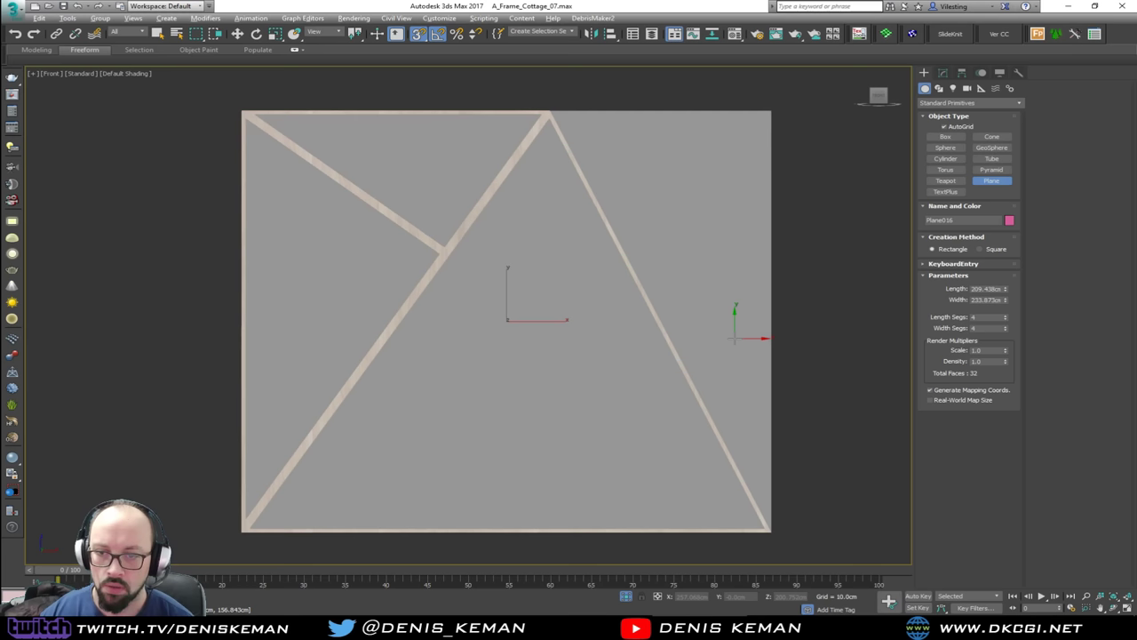
{"action": "key", "text": "w"}
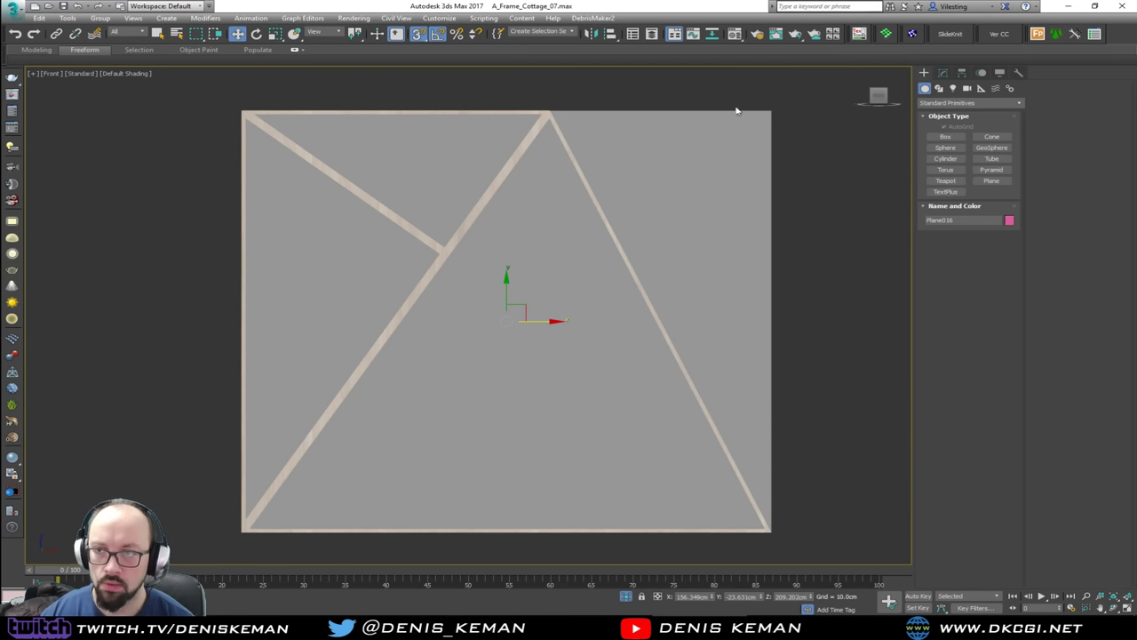
Step: Add an Edit Poly modifier to the new plane and enter vertex editing
{"action": "left_click", "coordinate": [943, 73]}
{"action": "left_click", "coordinate": [944, 120]}
{"action": "key", "text": "ctrl+e"}
{"action": "key", "text": "1"}
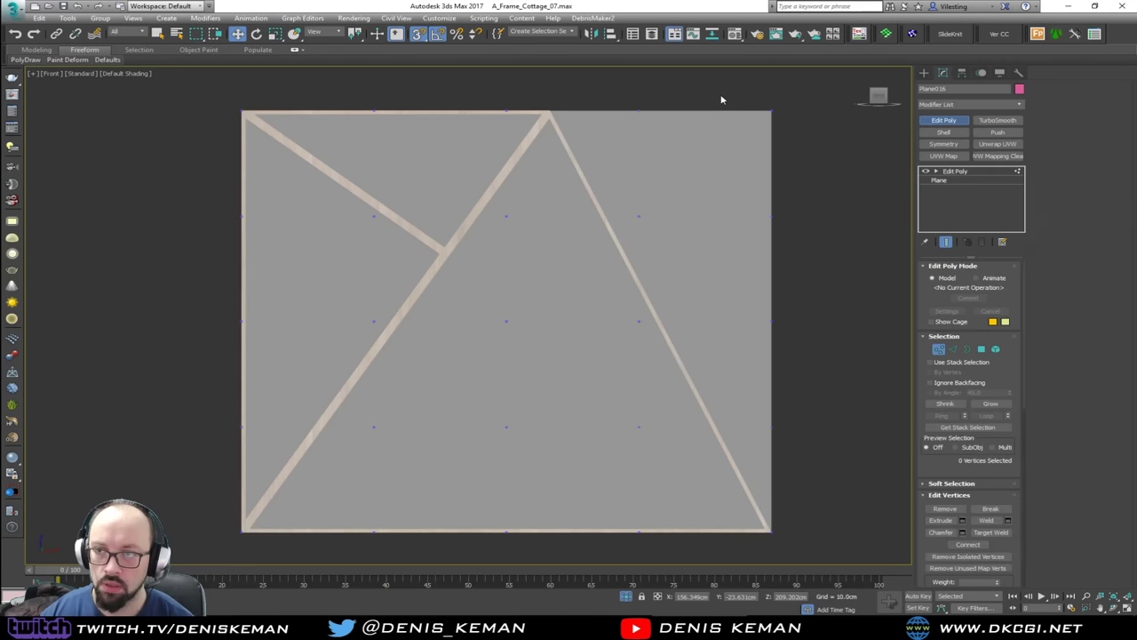
Step: Reduce the plane to one length segment and one width segment beneath its Edit Poly modifier
{"action": "left_click_drag", "start_coordinate": [721, 102], "coordinate": [785, 122]}
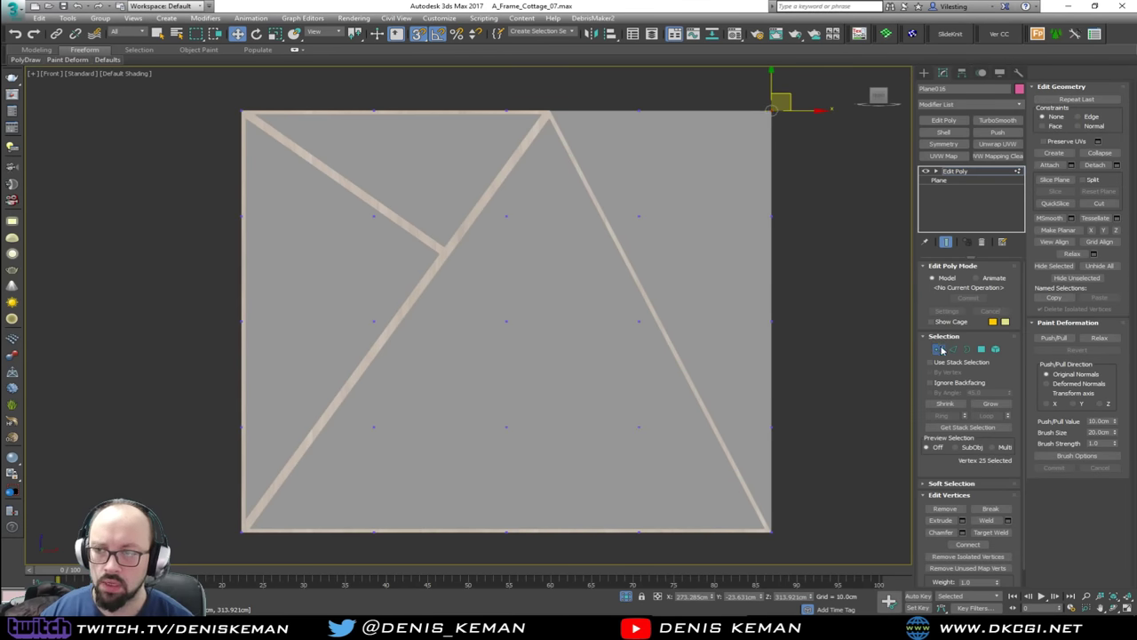
{"action": "left_click", "coordinate": [955, 171]}
{"action": "left_click", "coordinate": [941, 180]}
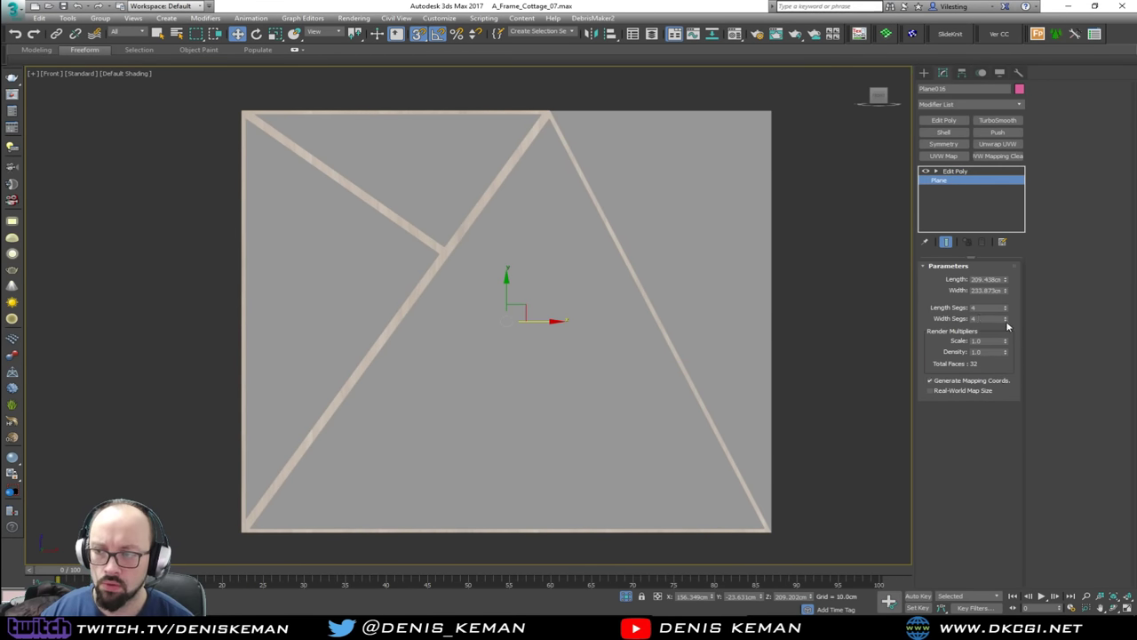
{"action": "left_click", "coordinate": [960, 171]}
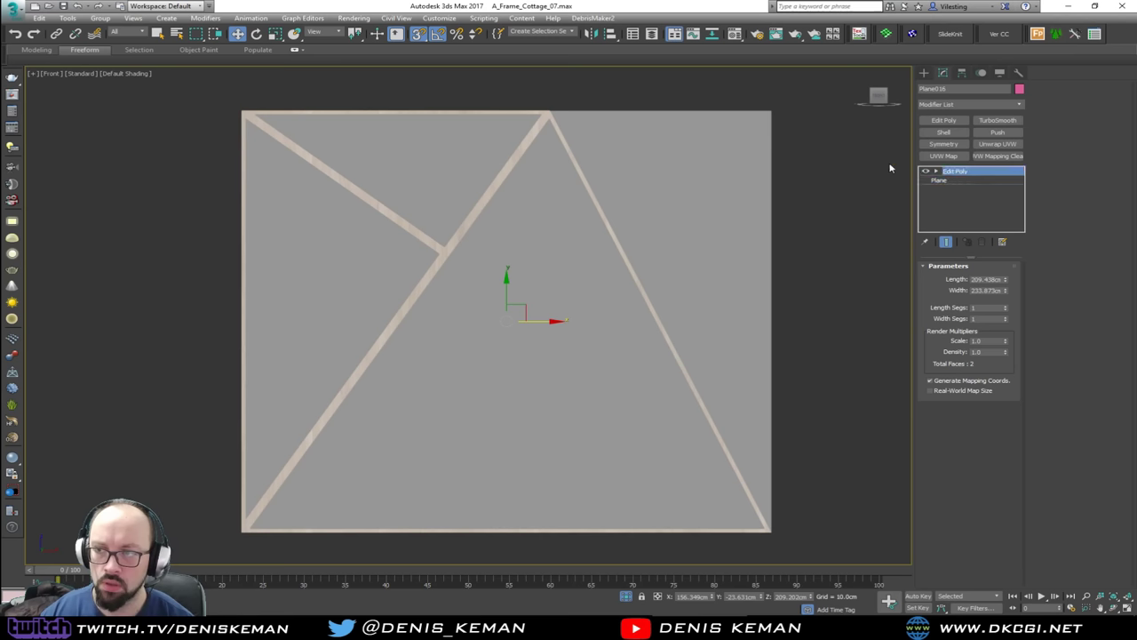
Step: Snap the plane's upper-right vertex onto the frame's top corner, then leave vertex editing in the Perspective view
{"action": "left_click_drag", "start_coordinate": [751, 100], "coordinate": [550, 110]}
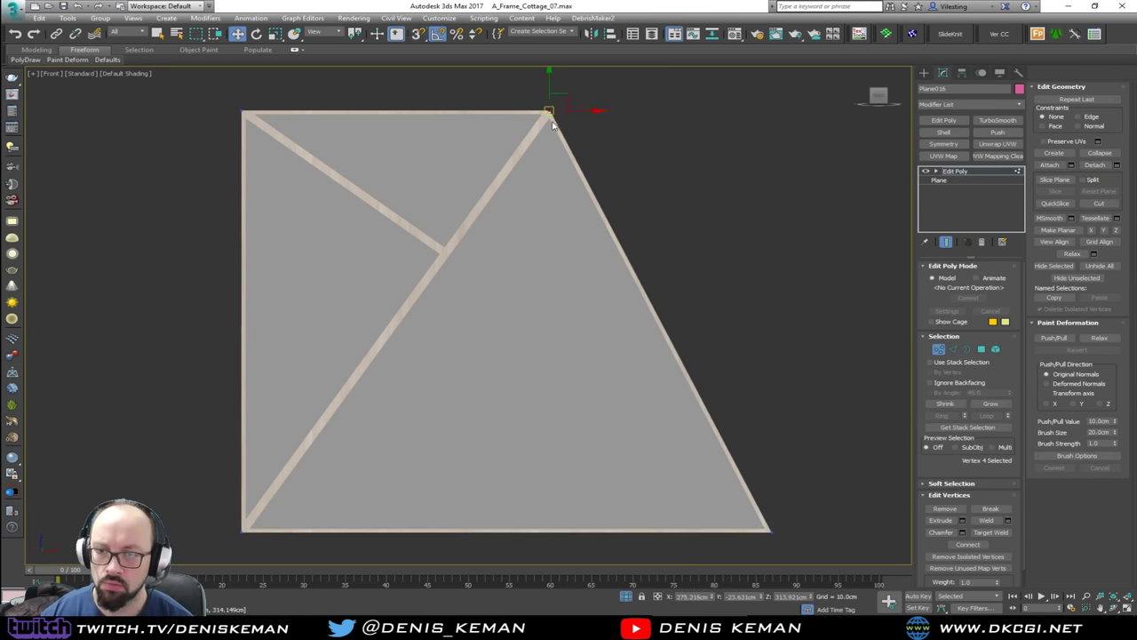
{"action": "key", "text": "alt+w"}
{"action": "middle_click_drag", "start_coordinate": [673, 406], "coordinate": [593, 372], "text": "alt"}
{"action": "key", "text": "alt+w"}
{"action": "left_click", "coordinate": [937, 349]}
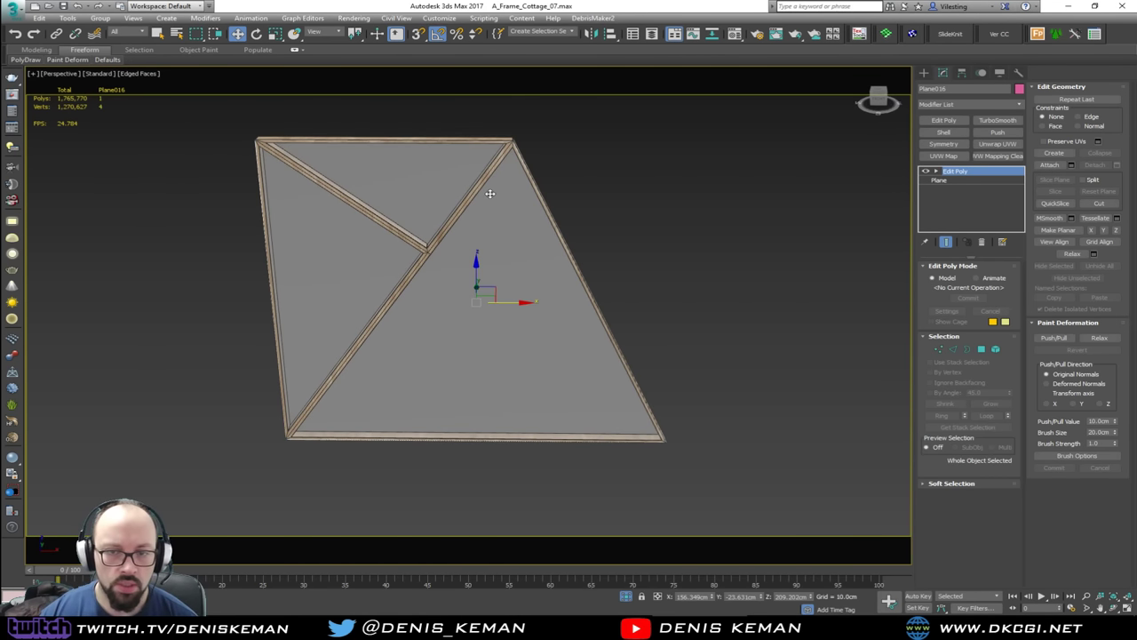
Step: Create a linear shape from the plane's left vertical edge and select the new slat
{"action": "middle_click_drag", "start_coordinate": [490, 193], "coordinate": [559, 236]}
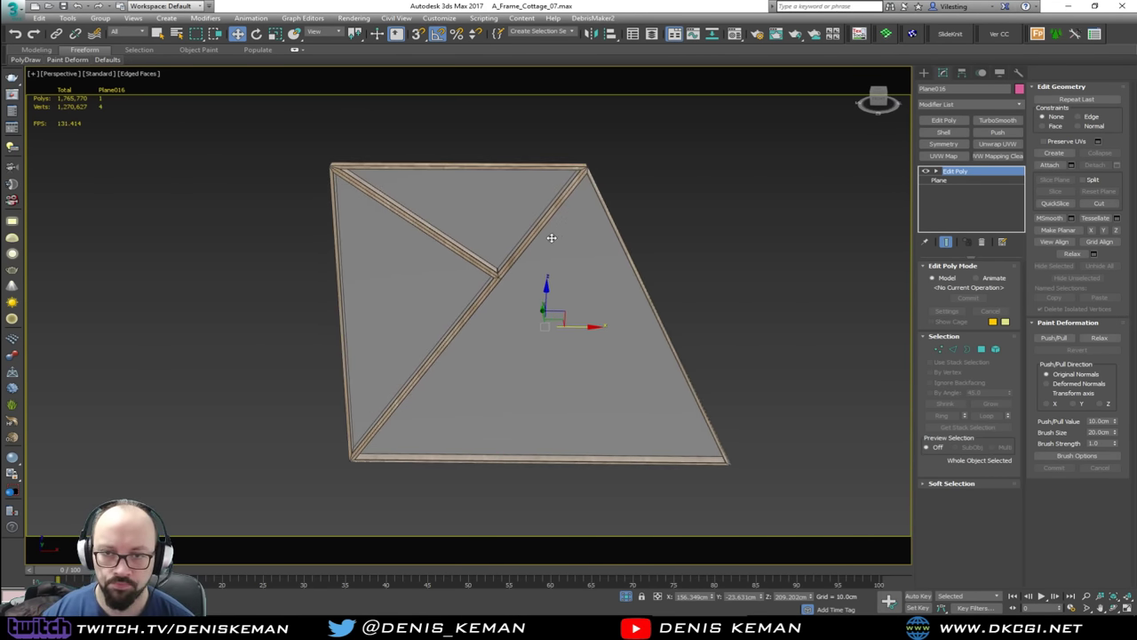
{"action": "key", "text": "2"}
{"action": "left_click_drag", "start_coordinate": [303, 286], "coordinate": [376, 320]}
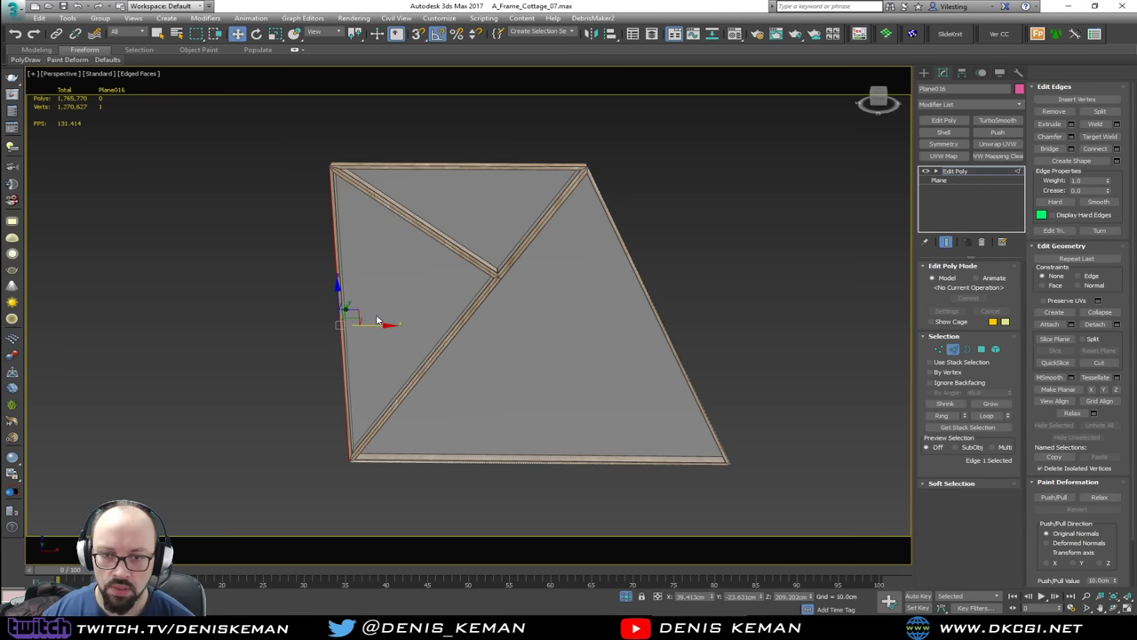
{"action": "middle_click_drag", "start_coordinate": [377, 306], "coordinate": [426, 303]}
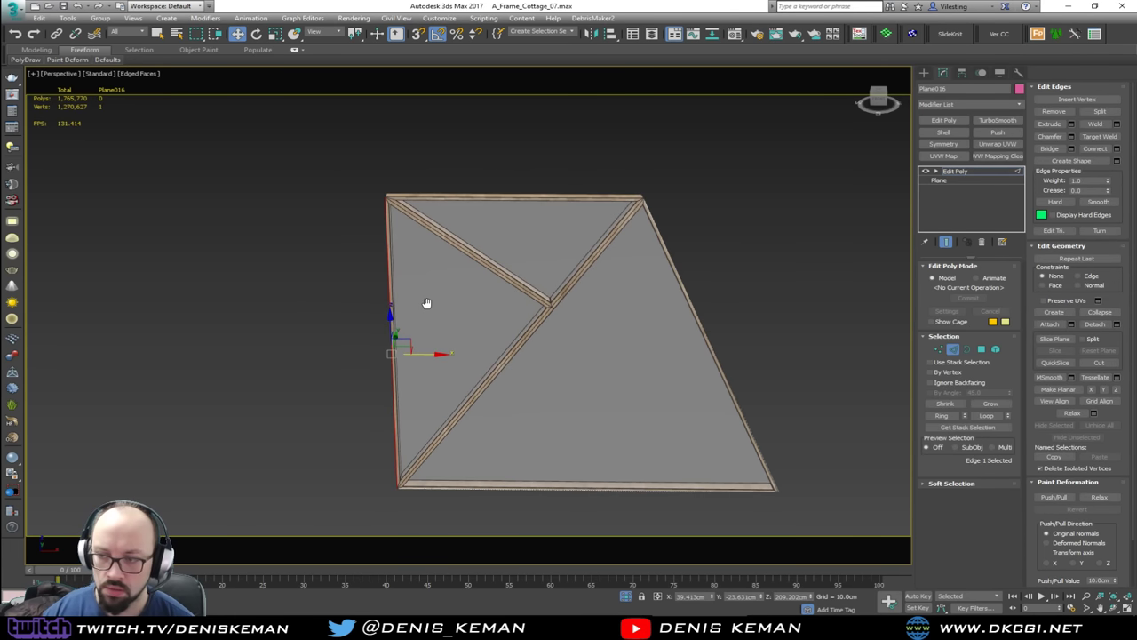
{"action": "left_click", "coordinate": [1116, 161]}
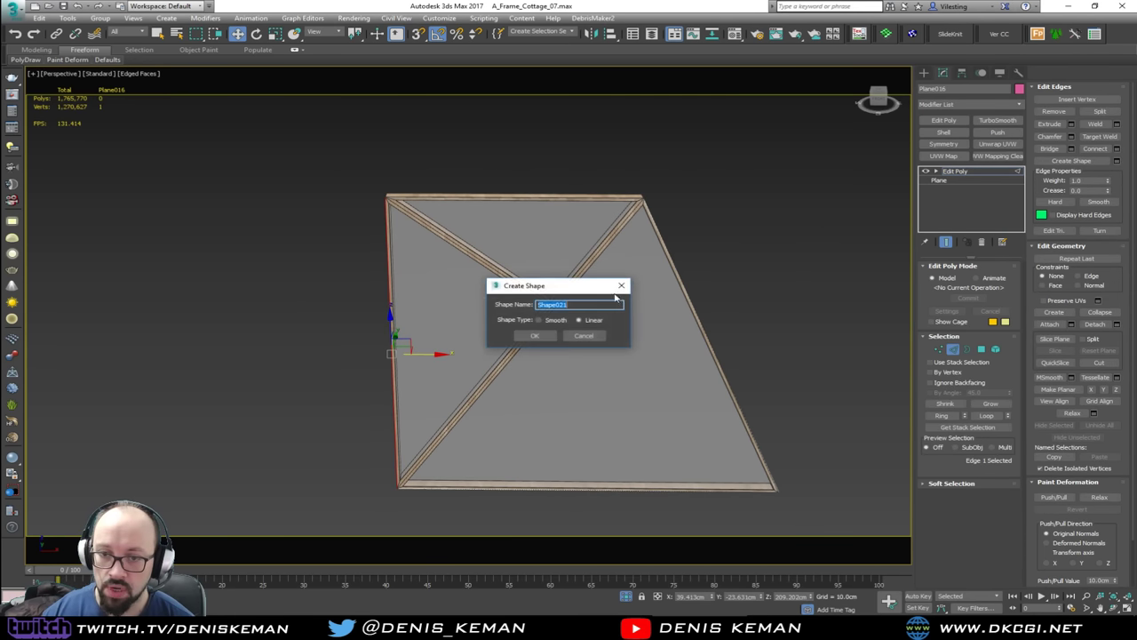
{"action": "left_click", "coordinate": [534, 335]}
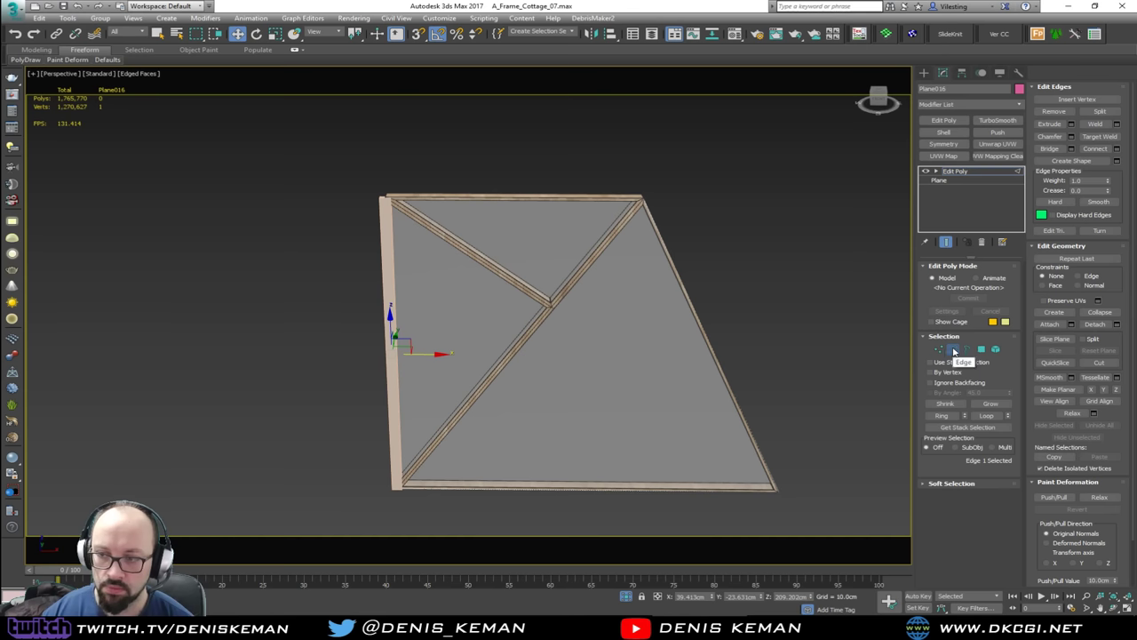
{"action": "left_click", "coordinate": [954, 351]}
{"action": "left_click", "coordinate": [384, 340]}
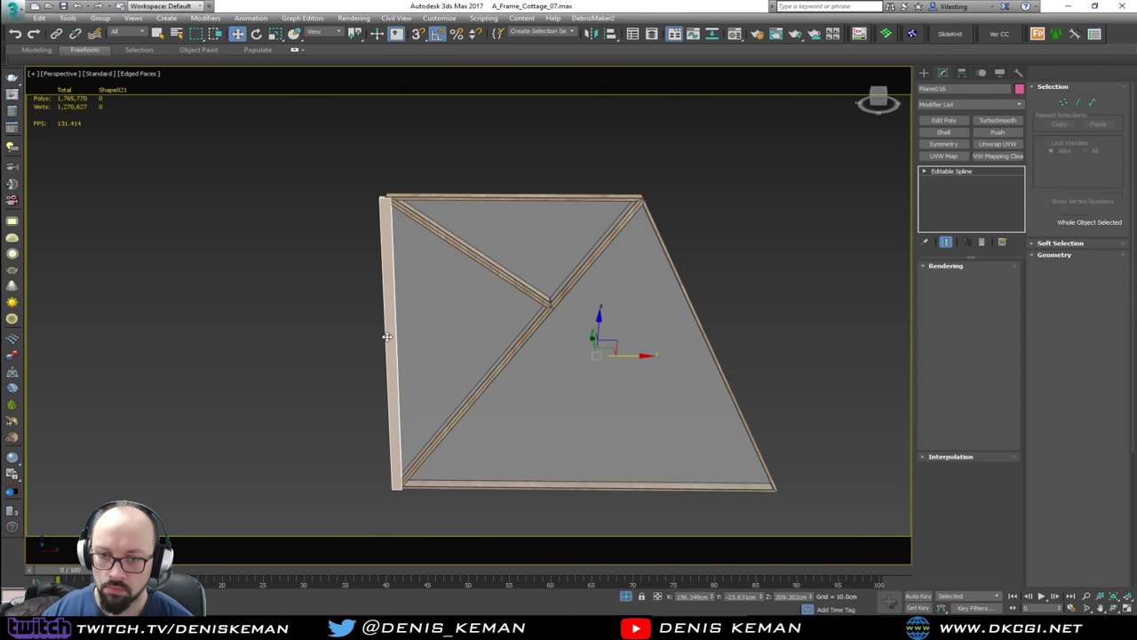
{"action": "scroll", "coordinate": [396, 338], "scroll_direction": "up", "scroll_amount": 3}
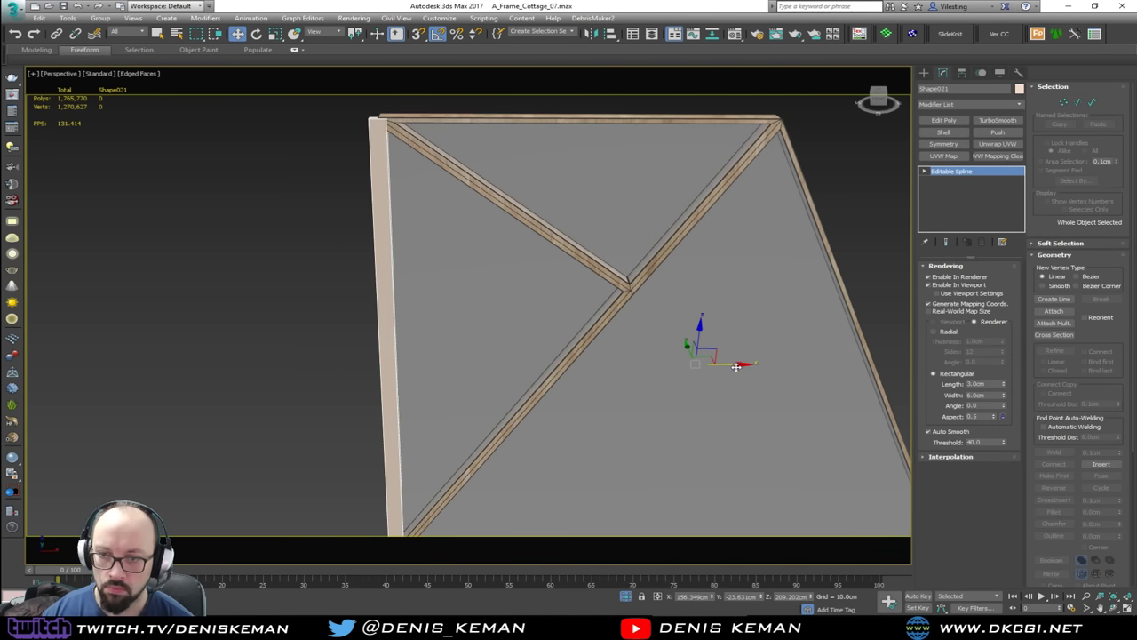
{"action": "left_click_drag", "start_coordinate": [737, 366], "coordinate": [755, 366], "text": "shift"}
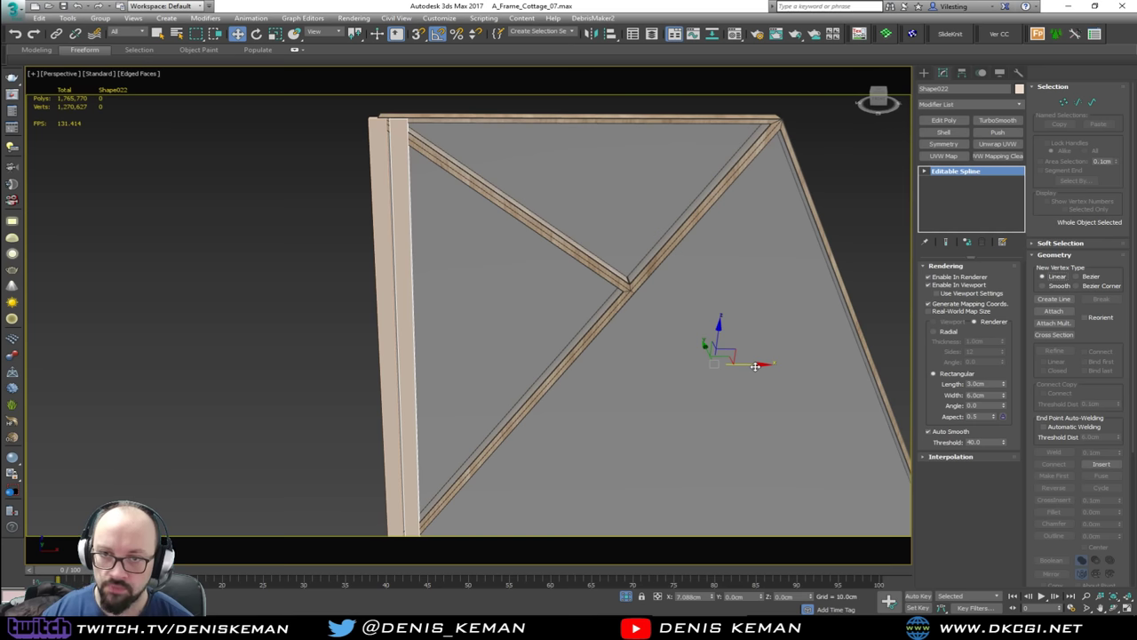
{"action": "left_click_drag", "start_coordinate": [755, 366], "coordinate": [755, 366], "text": "shift"}
{"action": "left_click", "coordinate": [614, 360]}
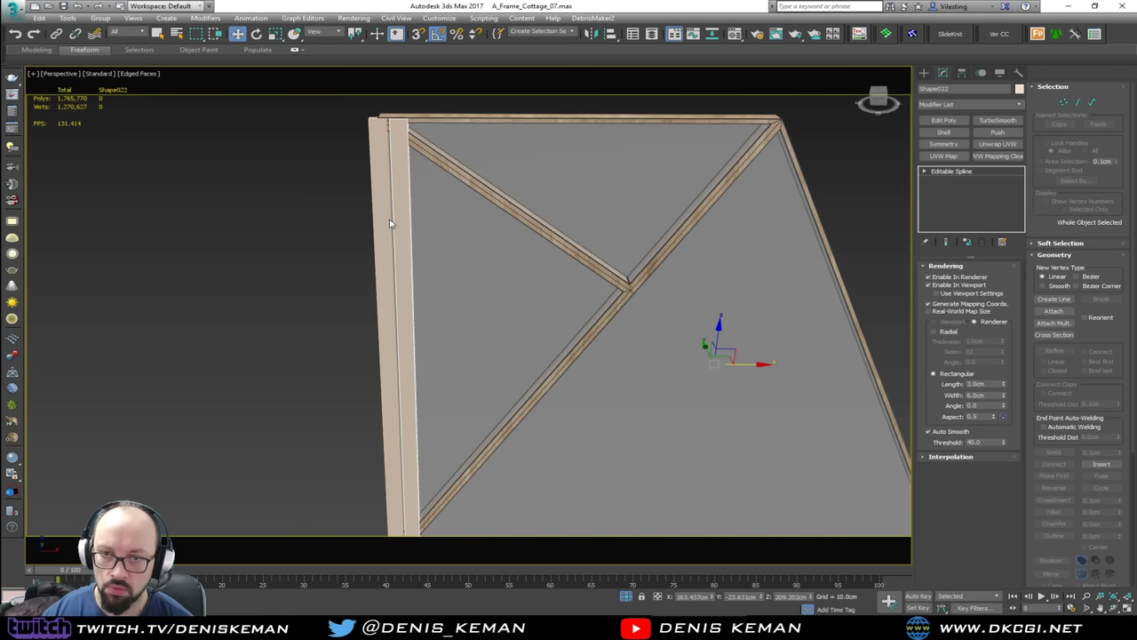
Step: Centre the slat's pivot on the object and rotate the slat about its vertical axis so its narrow side faces front
{"action": "key", "text": "e"}
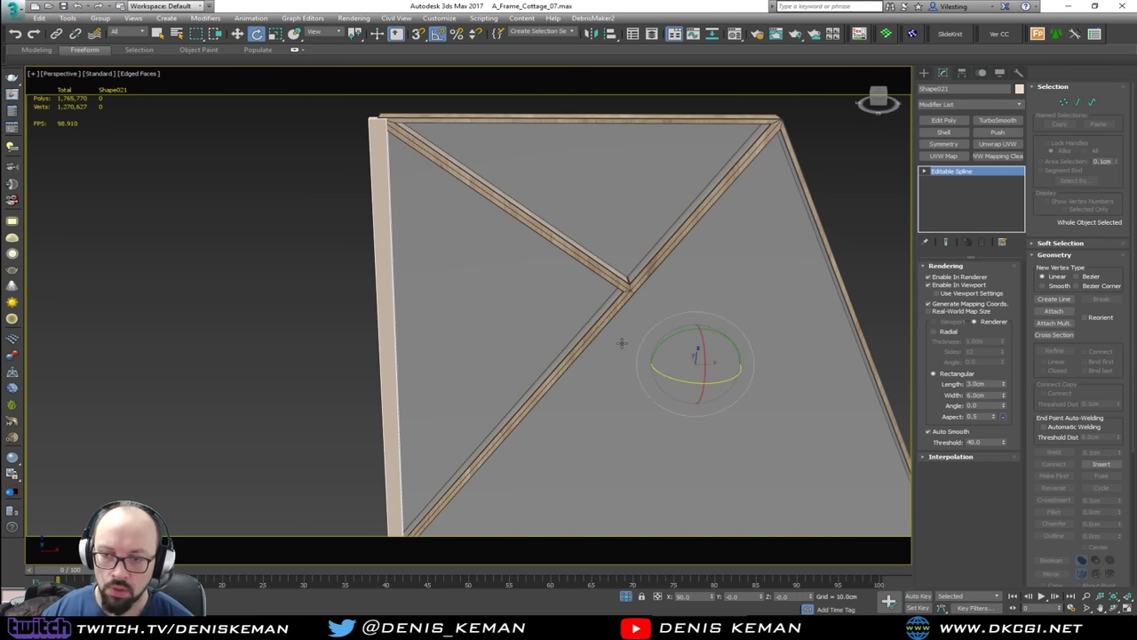
{"action": "left_click", "coordinate": [962, 73]}
{"action": "left_click", "coordinate": [968, 144]}
{"action": "left_click", "coordinate": [969, 199]}
{"action": "left_click", "coordinate": [968, 144]}
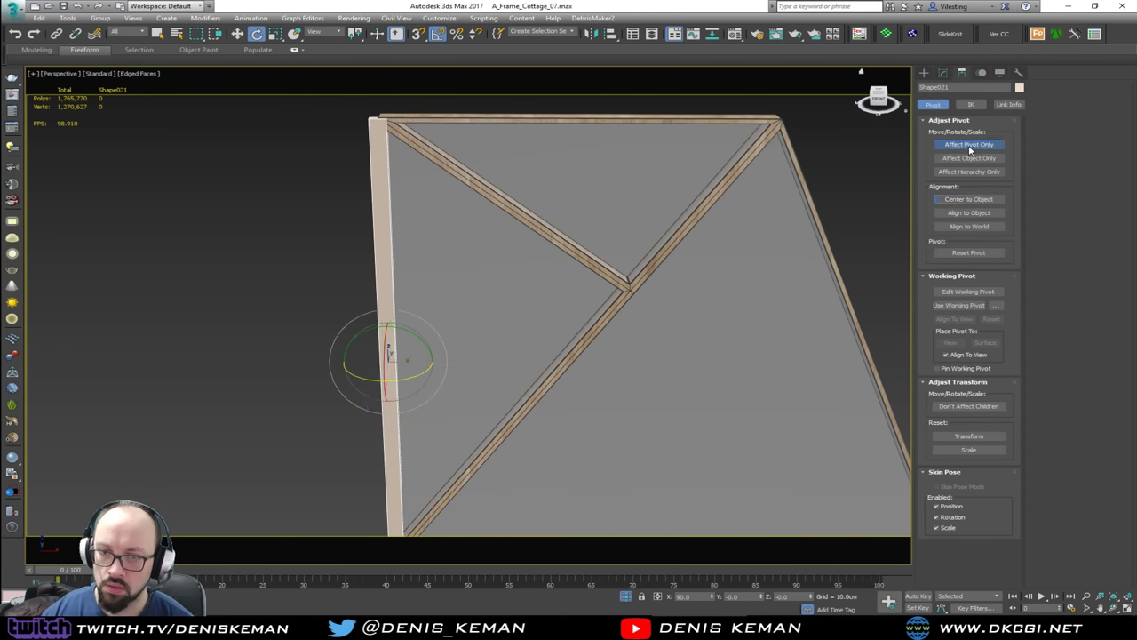
{"action": "left_click_drag", "start_coordinate": [402, 376], "coordinate": [437, 362]}
Step: Clone the slat along X at a spacing of about 5 cm with 50 copies
{"action": "key", "text": "w"}
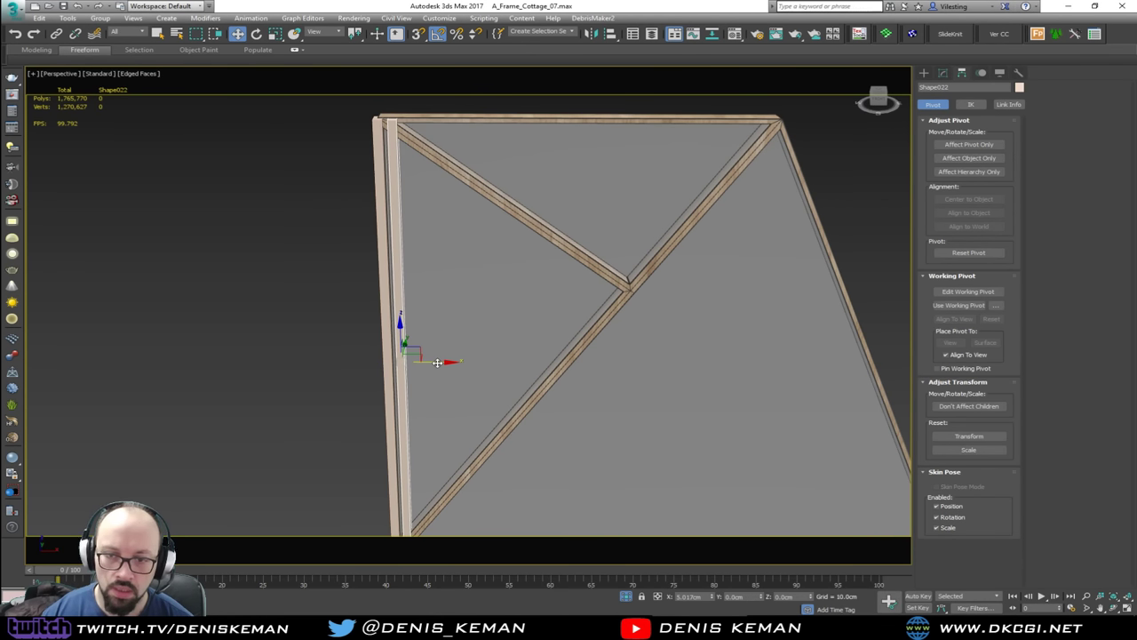
{"action": "left_click_drag", "start_coordinate": [437, 363], "coordinate": [437, 362], "text": "shift"}
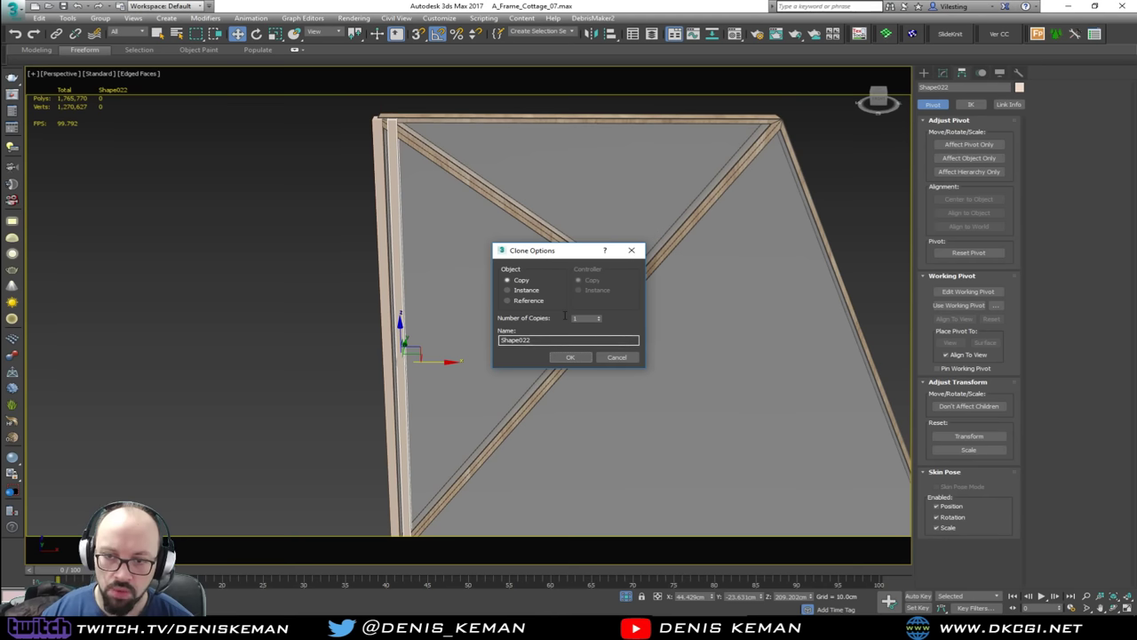
{"action": "left_click_drag", "start_coordinate": [587, 320], "coordinate": [558, 322]}
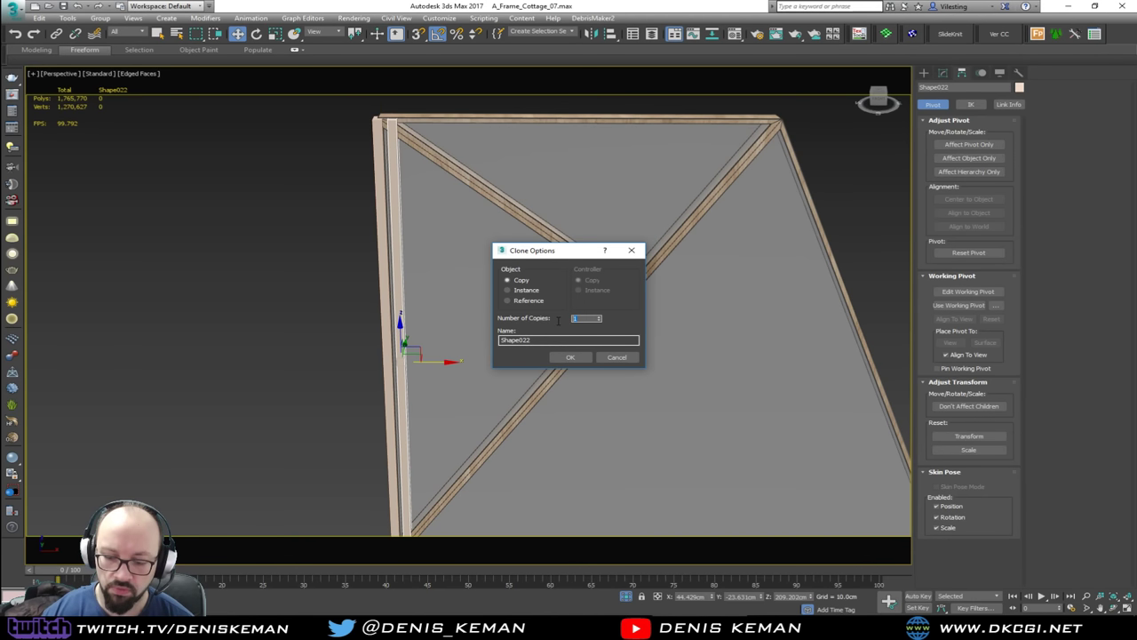
{"action": "left_click", "coordinate": [570, 357]}
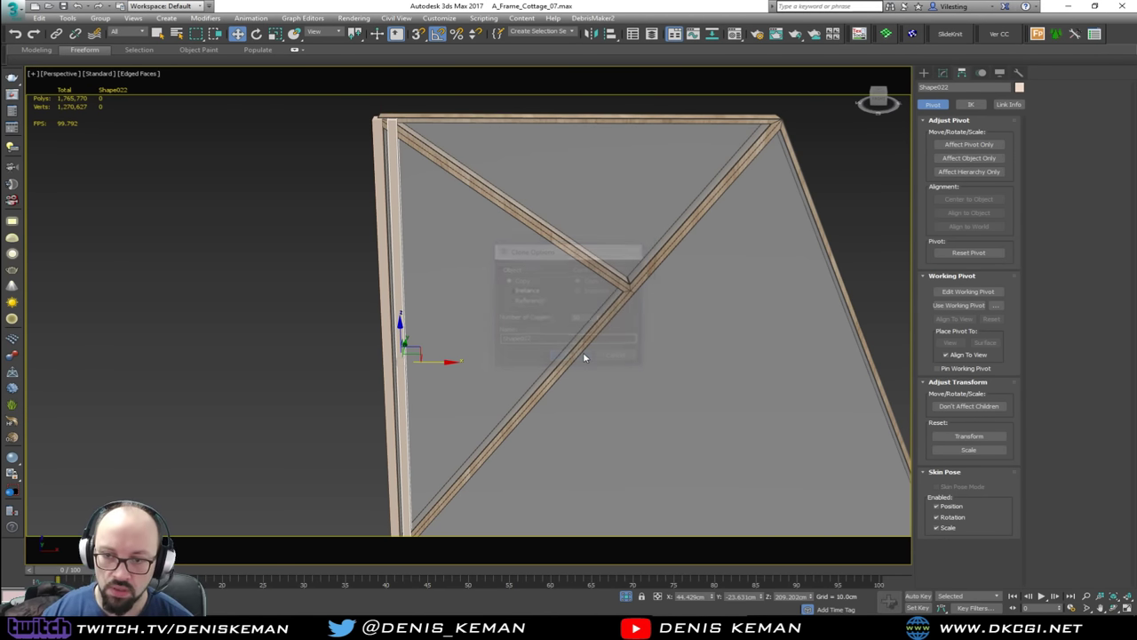
Step: Select all the slats without the frame and plane, and isolate them
{"action": "scroll", "coordinate": [502, 288], "scroll_direction": "down", "scroll_amount": 3}
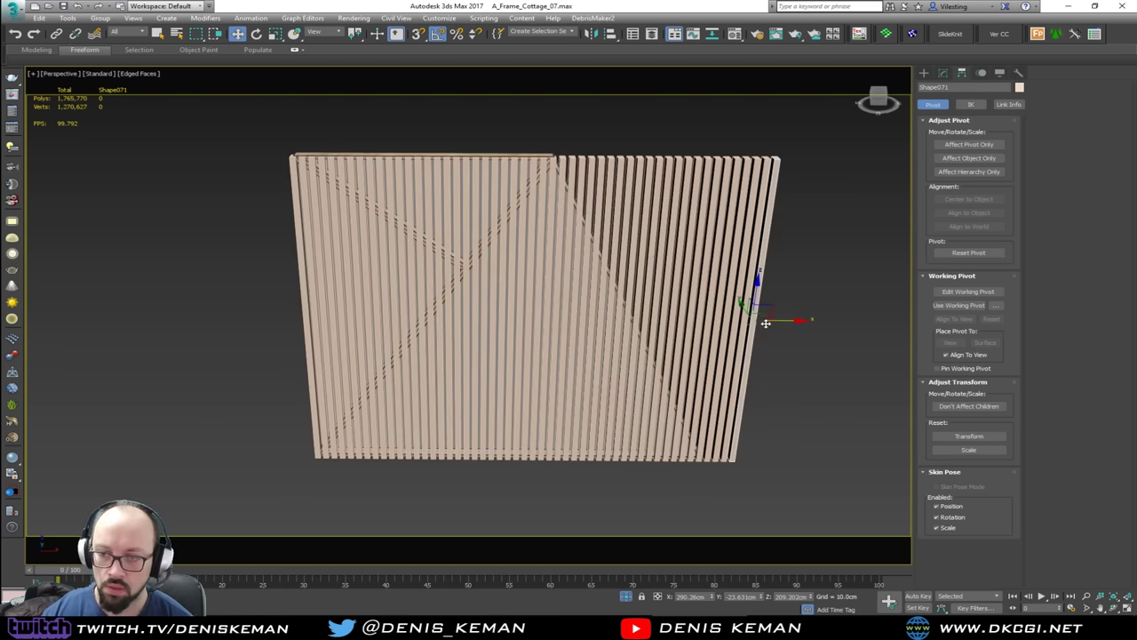
{"action": "middle_click_drag", "start_coordinate": [765, 322], "coordinate": [765, 298], "text": "alt"}
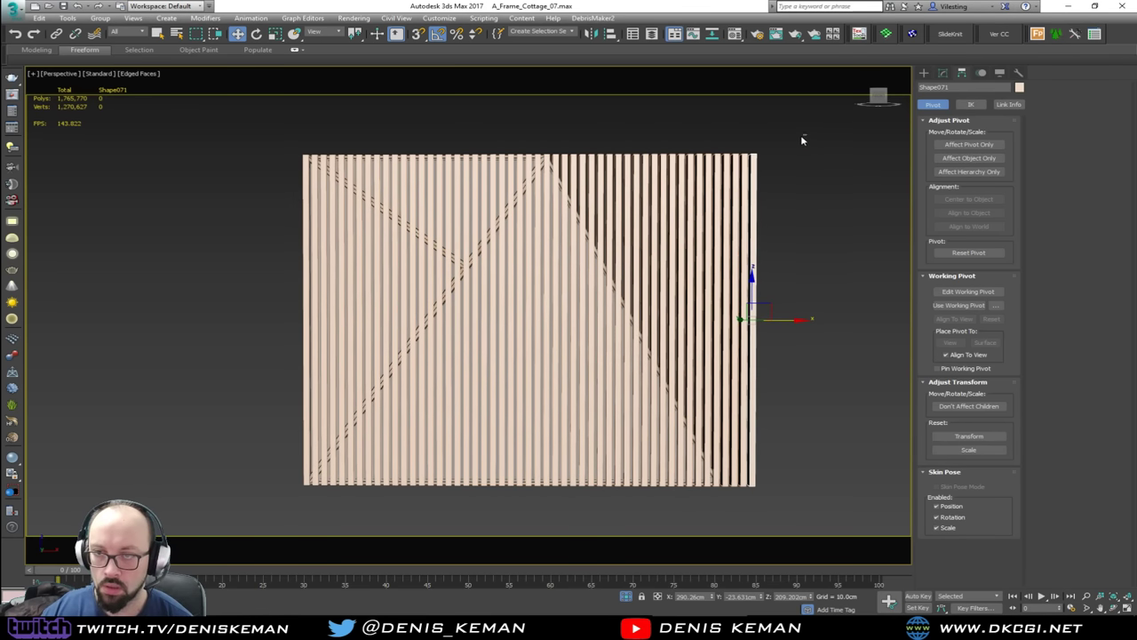
{"action": "left_click_drag", "start_coordinate": [327, 184], "coordinate": [262, 170]}
{"action": "scroll", "coordinate": [474, 274], "scroll_direction": "up", "scroll_amount": 5}
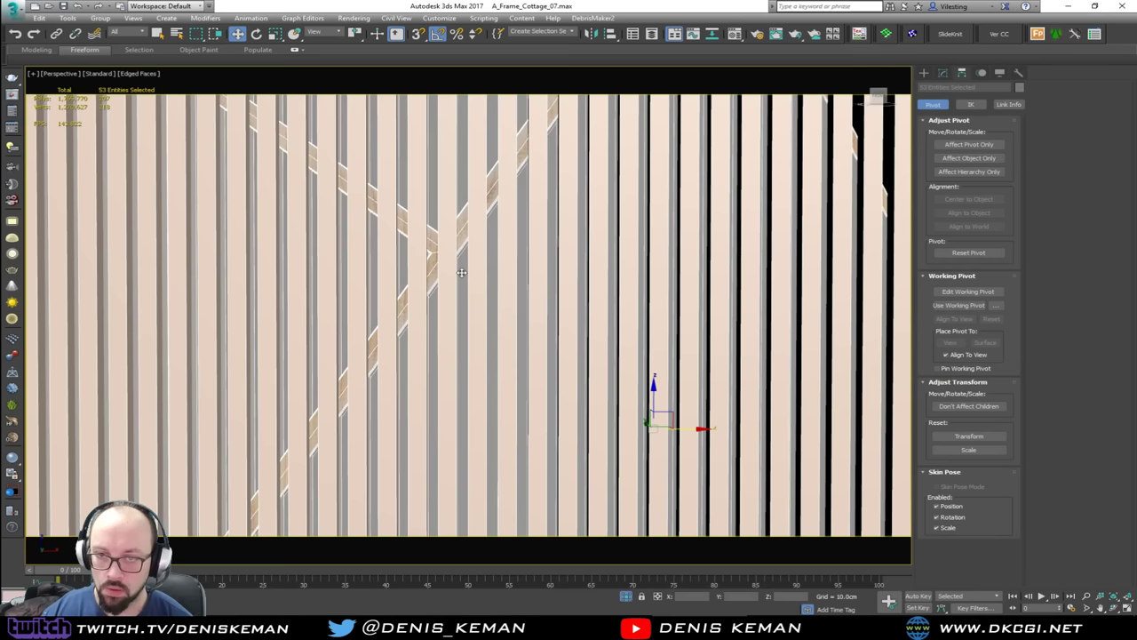
{"action": "scroll", "coordinate": [471, 241], "scroll_direction": "down", "scroll_amount": 6}
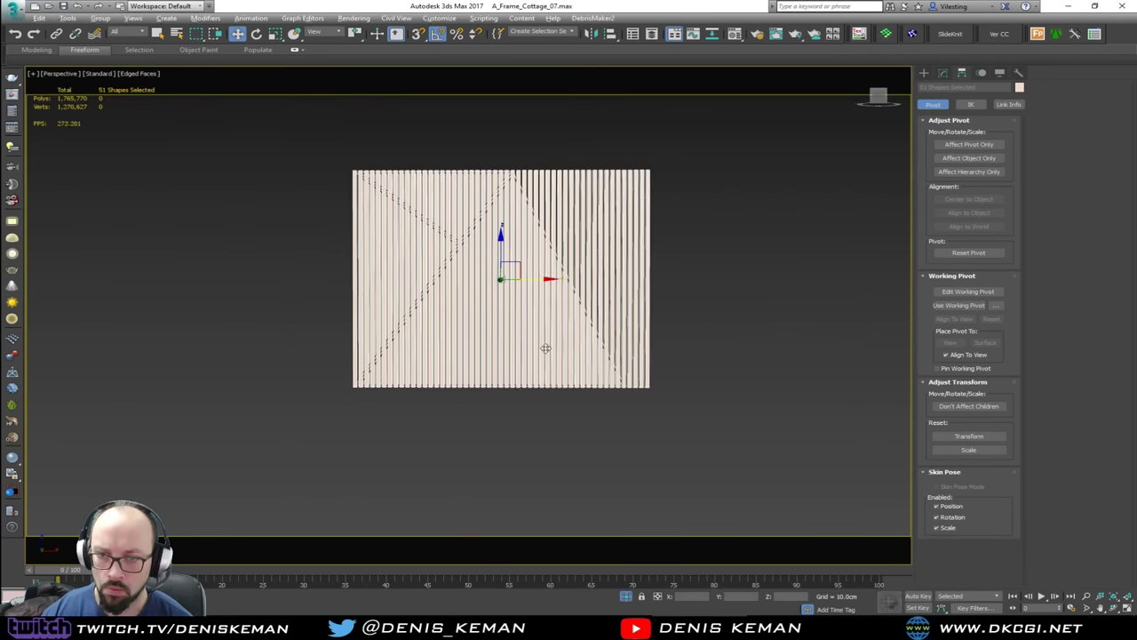
{"action": "key", "text": "z"}
{"action": "left_click", "coordinate": [812, 282]}
{"action": "middle_click_drag", "start_coordinate": [197, 142], "coordinate": [210, 238]}
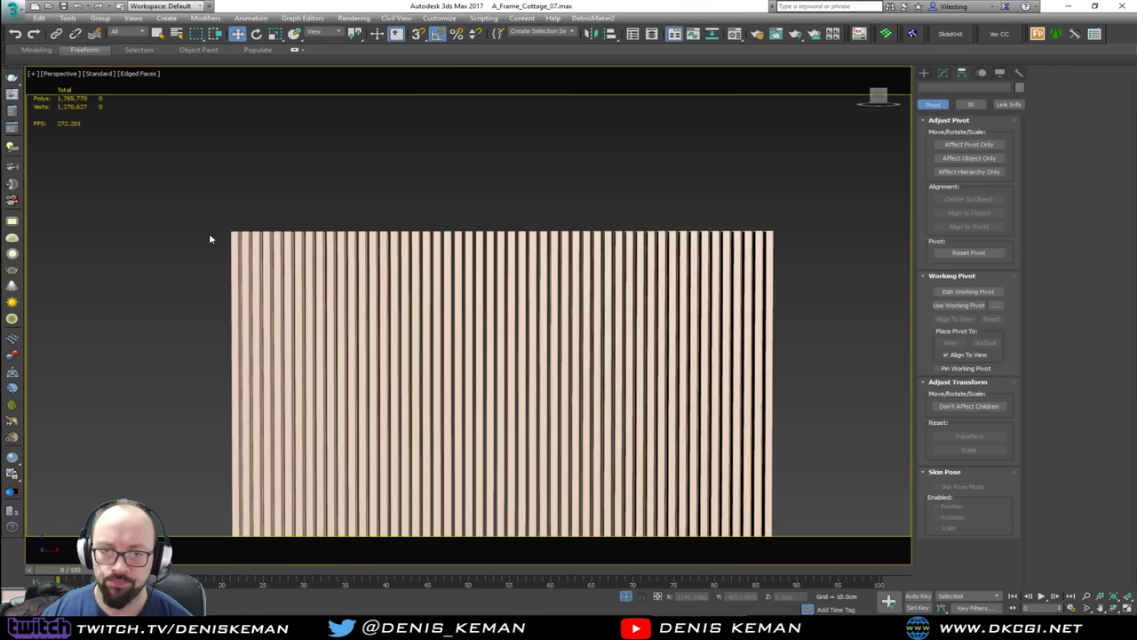
Step: Select the whole row of isolated slats and apply a shared Edit Poly modifier
{"action": "scroll", "coordinate": [211, 238], "scroll_direction": "down", "scroll_amount": 3}
{"action": "left_click_drag", "start_coordinate": [180, 182], "coordinate": [766, 312]}
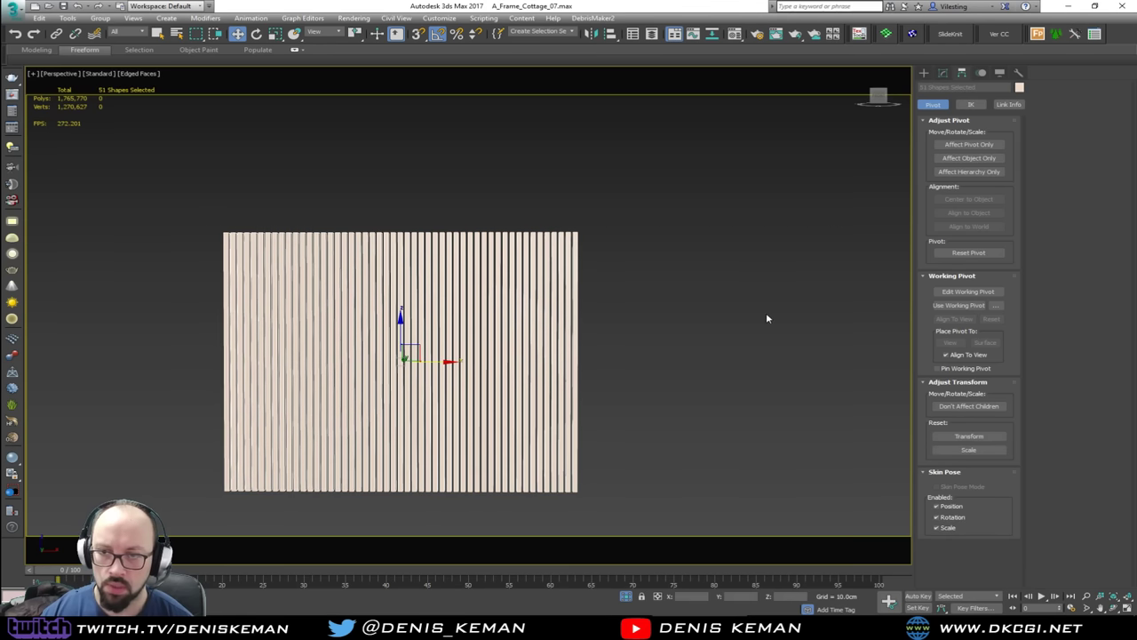
{"action": "left_click", "coordinate": [943, 73]}
{"action": "left_click", "coordinate": [947, 122]}
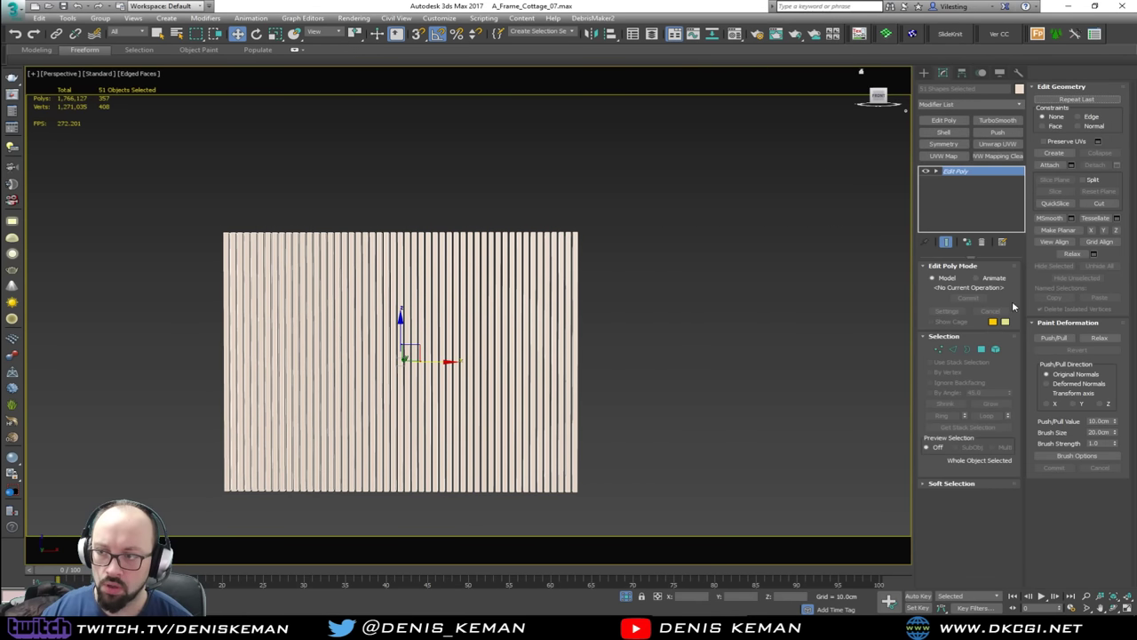
Step: Try to attach the other slats to the rightmost slat through the shared Edit Poly modifier
{"action": "left_click", "coordinate": [576, 238]}
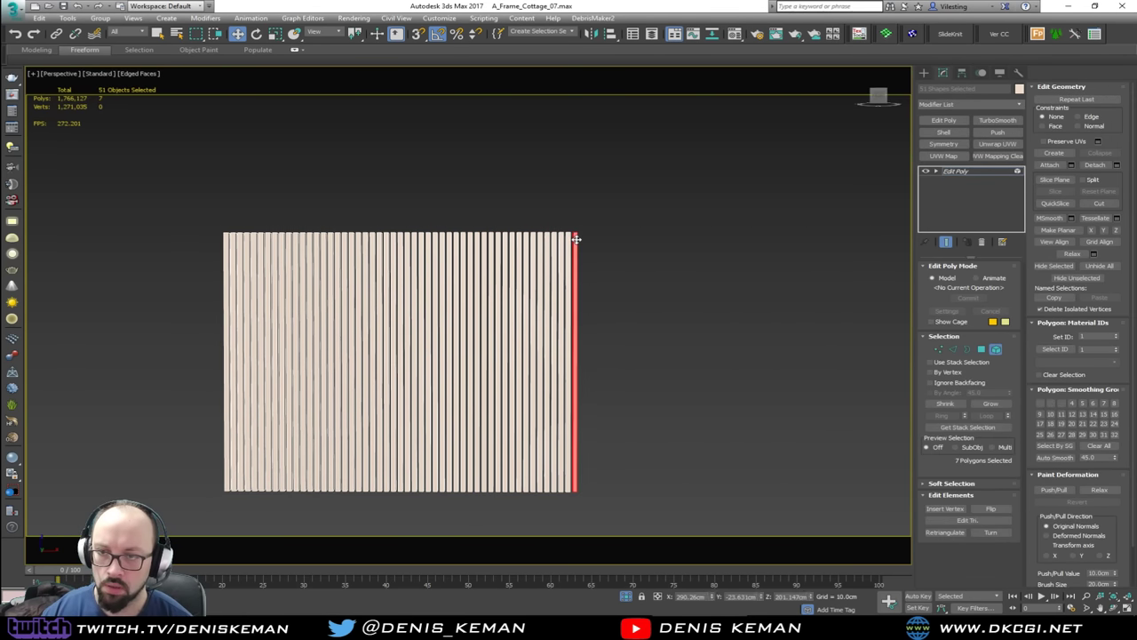
{"action": "left_click", "coordinate": [1070, 165]}
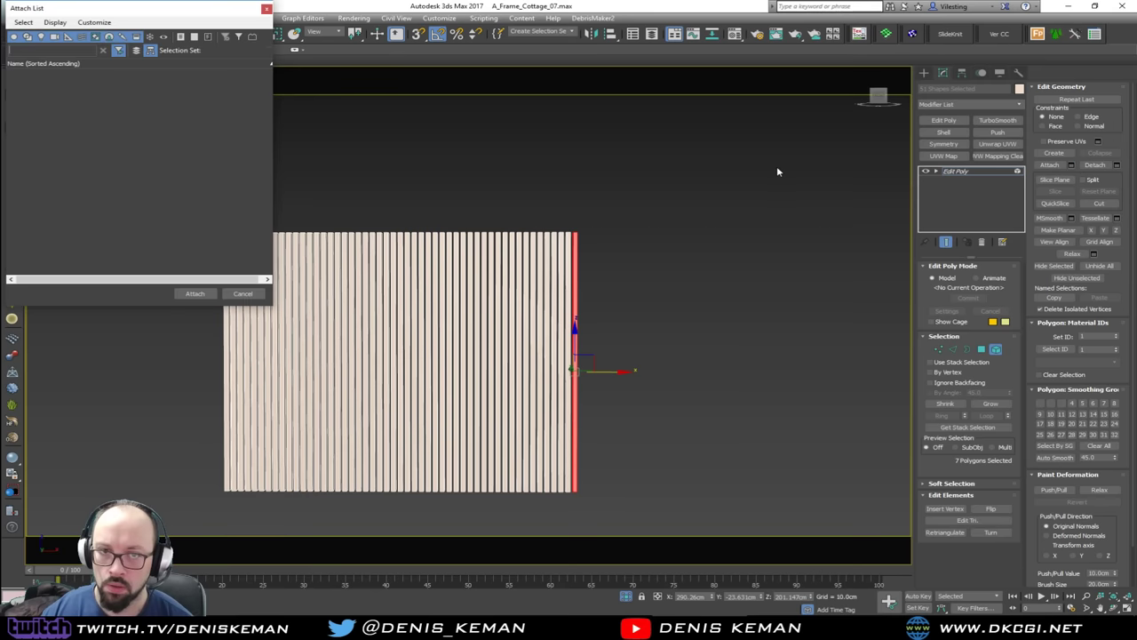
{"action": "left_click", "coordinate": [242, 293]}
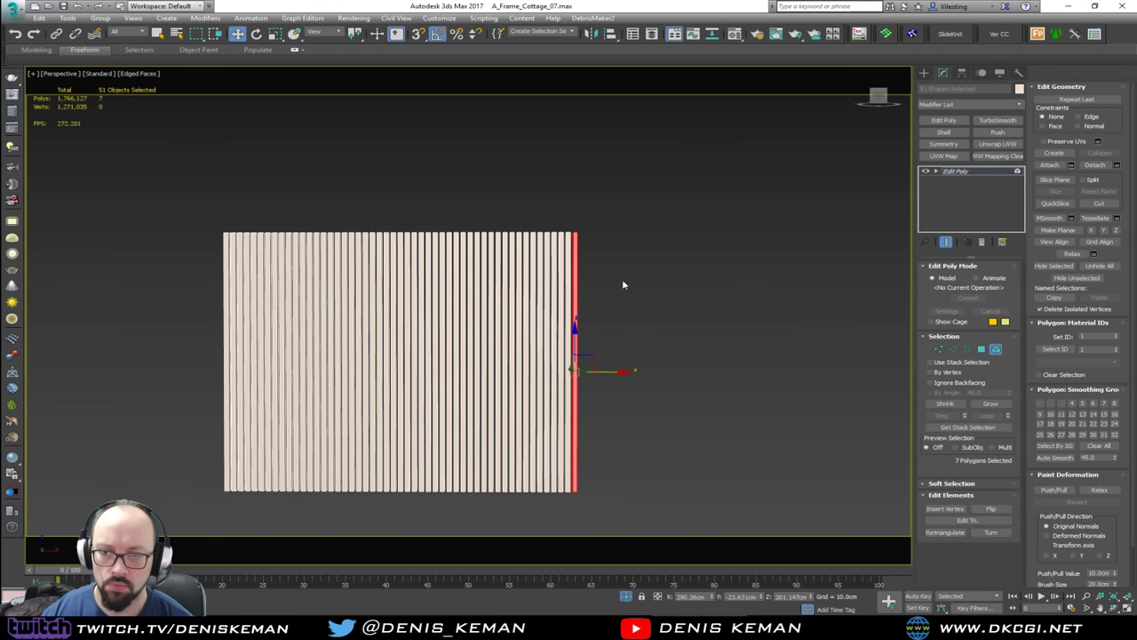
{"action": "left_click", "coordinate": [984, 353]}
{"action": "left_click", "coordinate": [575, 250]}
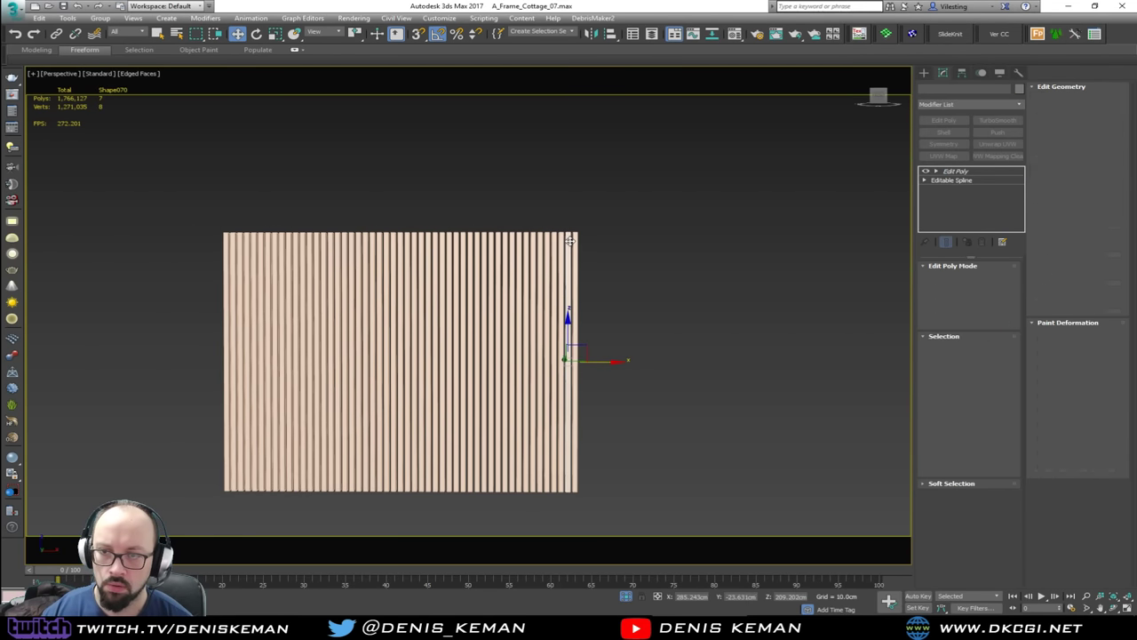
{"action": "left_click", "coordinate": [577, 248]}
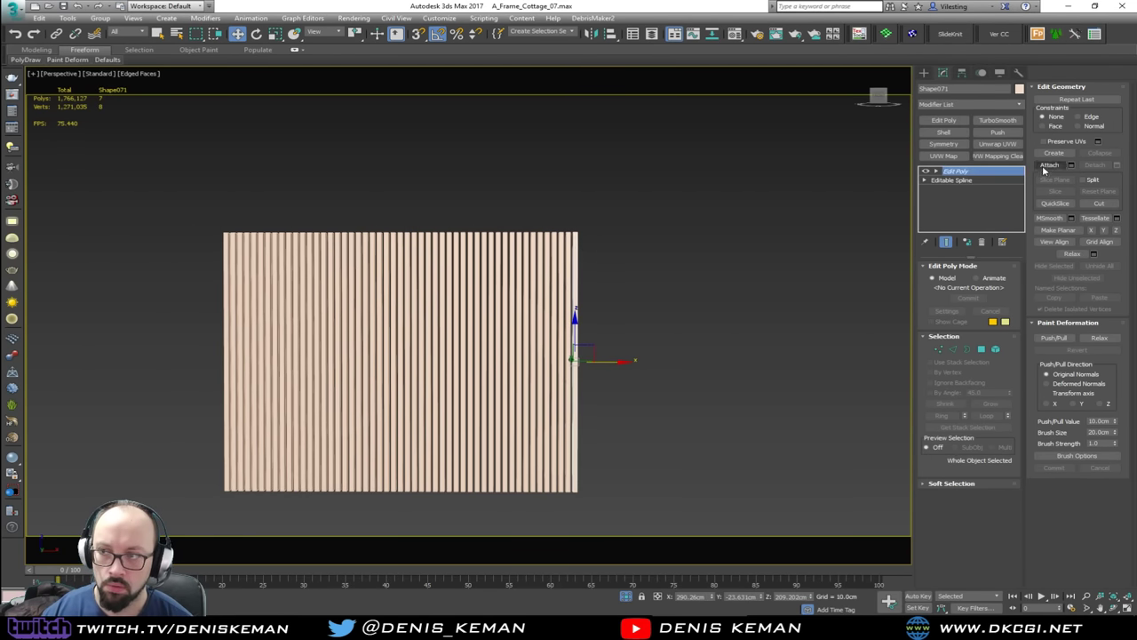
{"action": "left_click", "coordinate": [1045, 168]}
{"action": "key", "text": "w"}
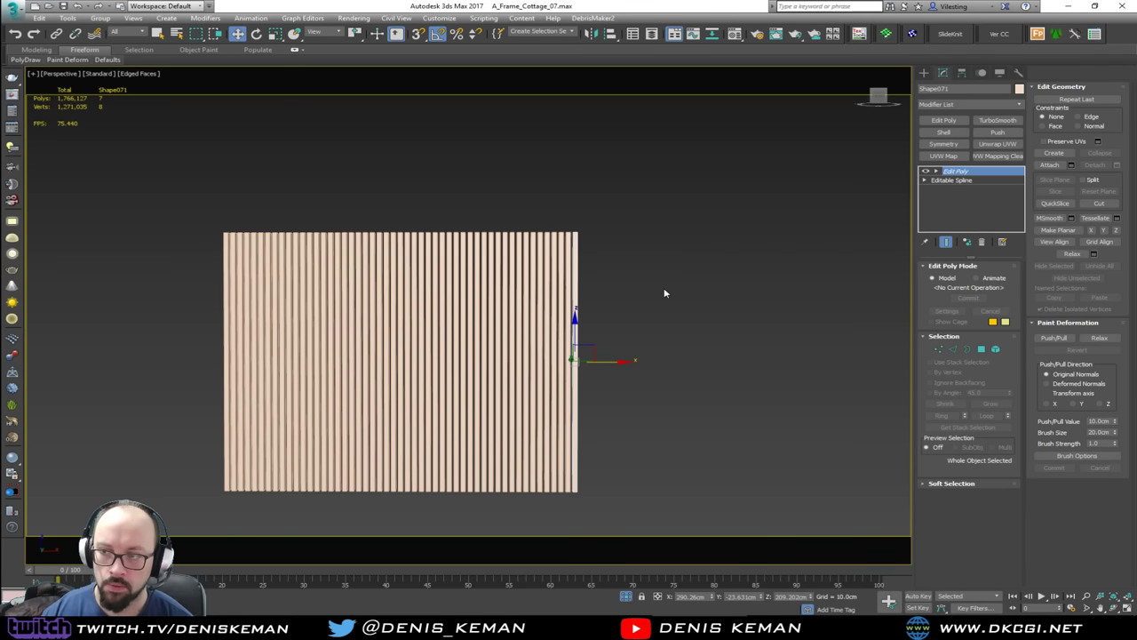
Step: Select all the slats again and make their shared Edit Poly modifier unique
{"action": "left_click_drag", "start_coordinate": [681, 174], "coordinate": [51, 356]}
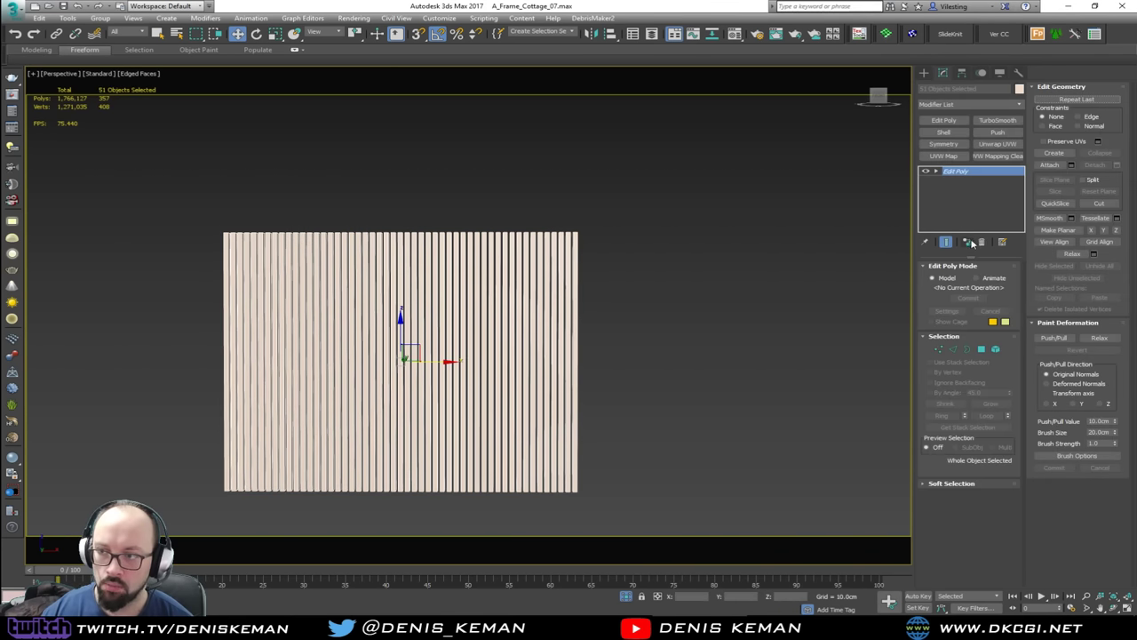
{"action": "left_click", "coordinate": [970, 242]}
{"action": "left_click", "coordinate": [612, 350]}
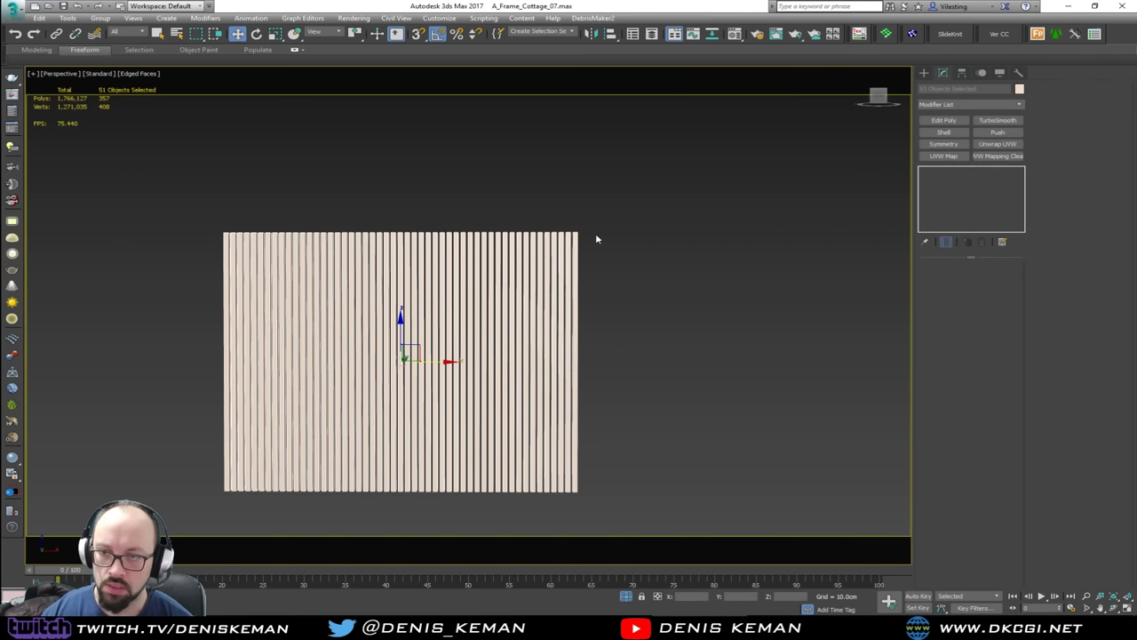
Step: Attach all the other slats to the rightmost slat through its Edit Poly modifier
{"action": "left_click", "coordinate": [576, 247]}
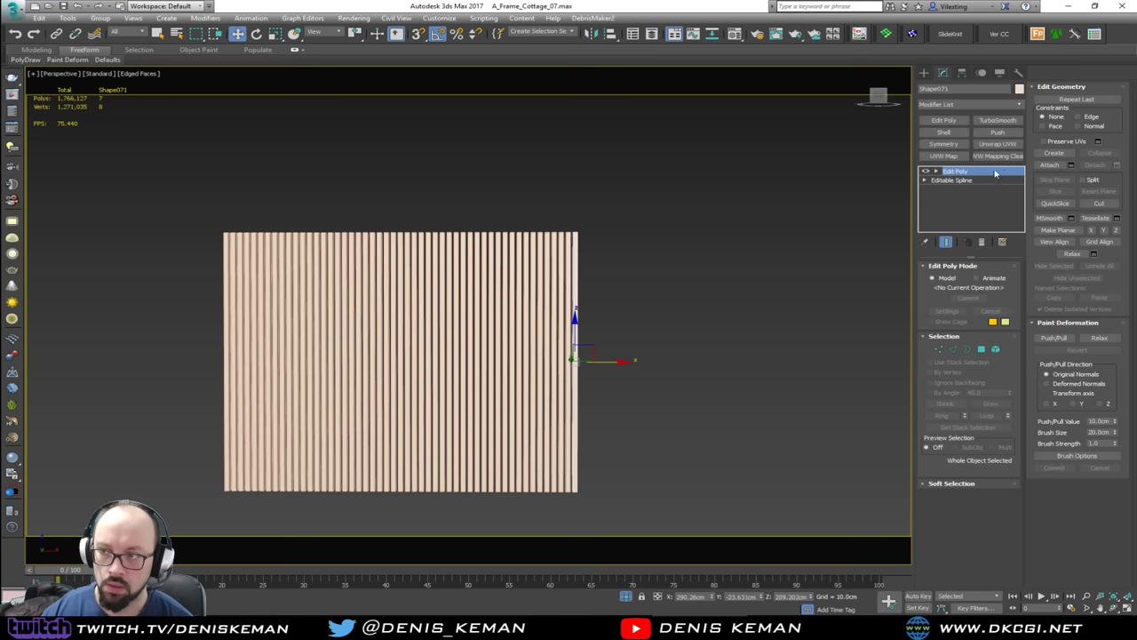
{"action": "left_click", "coordinate": [1071, 166]}
{"action": "left_click", "coordinate": [159, 144]}
{"action": "key", "text": "ctrl+a"}
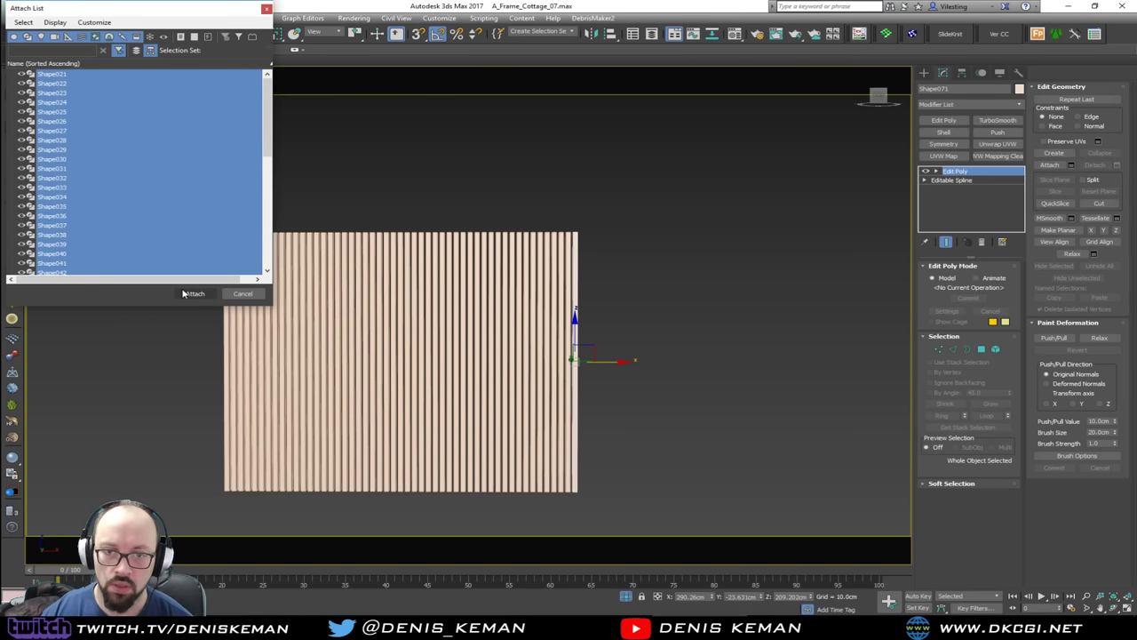
{"action": "left_click", "coordinate": [183, 293]}
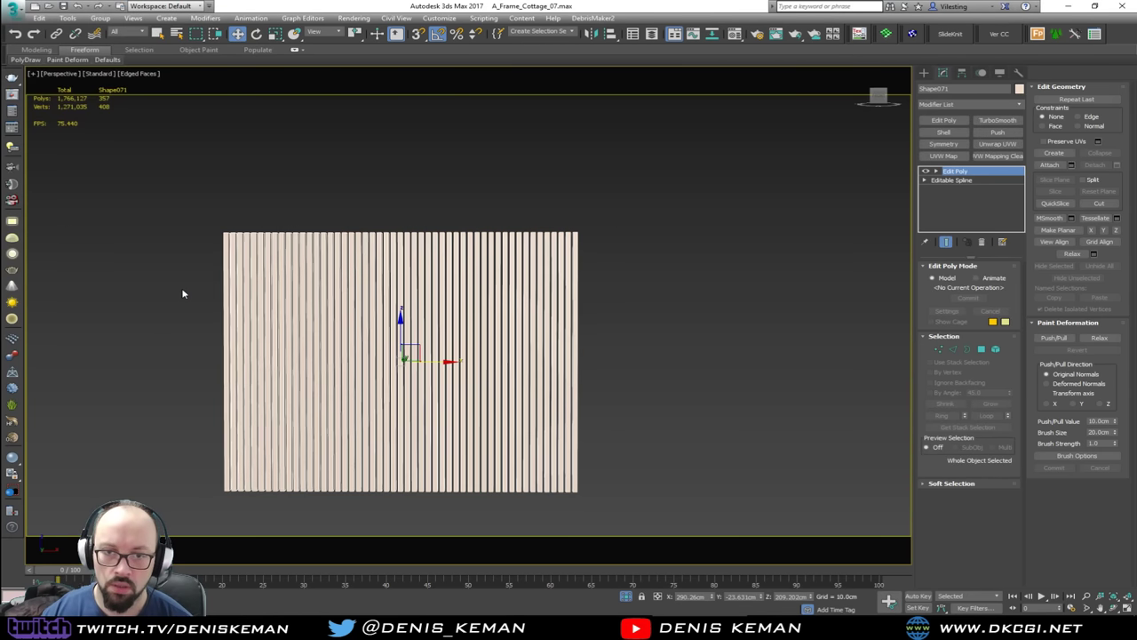
Step: Deselect the attached slats and save the scene
{"action": "left_click", "coordinate": [693, 293]}
{"action": "left_click", "coordinate": [11, 7]}
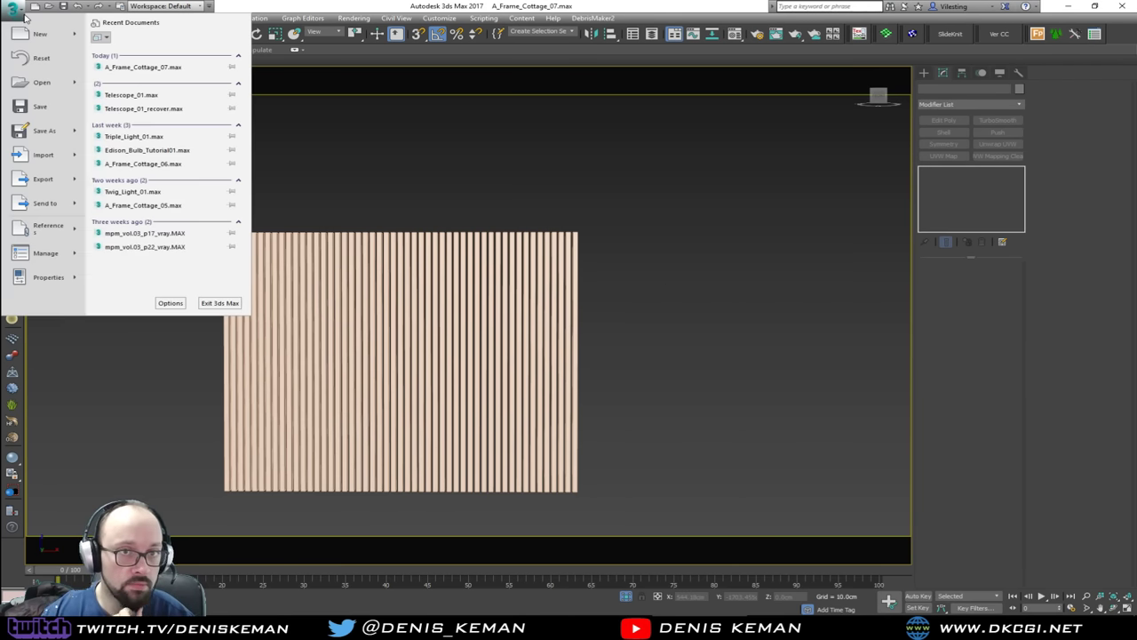
{"action": "left_click", "coordinate": [37, 107]}
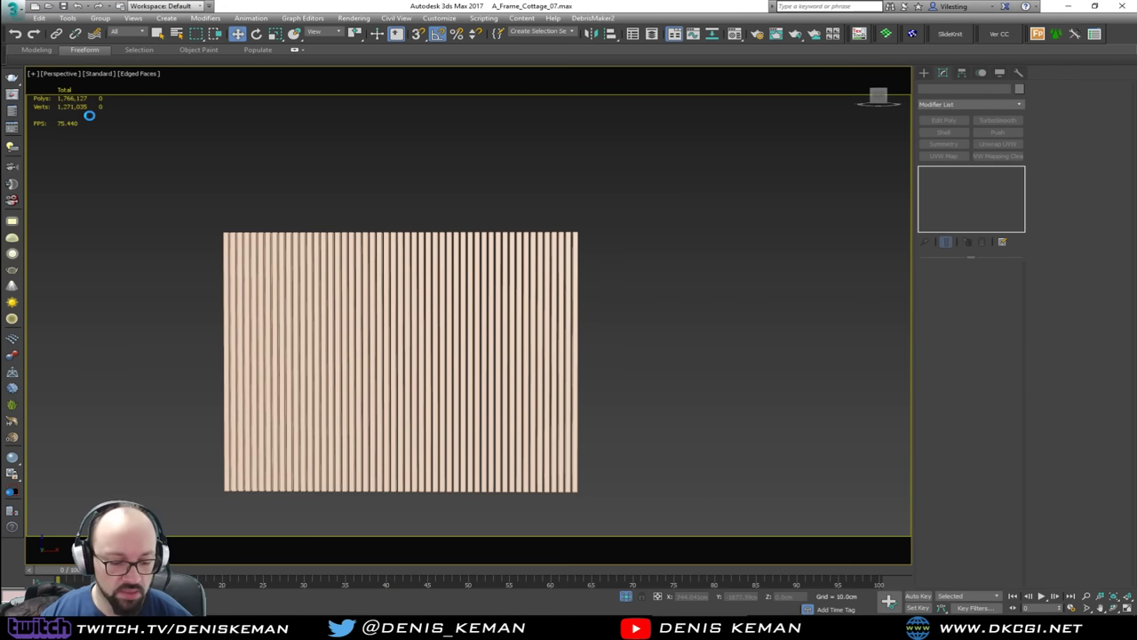
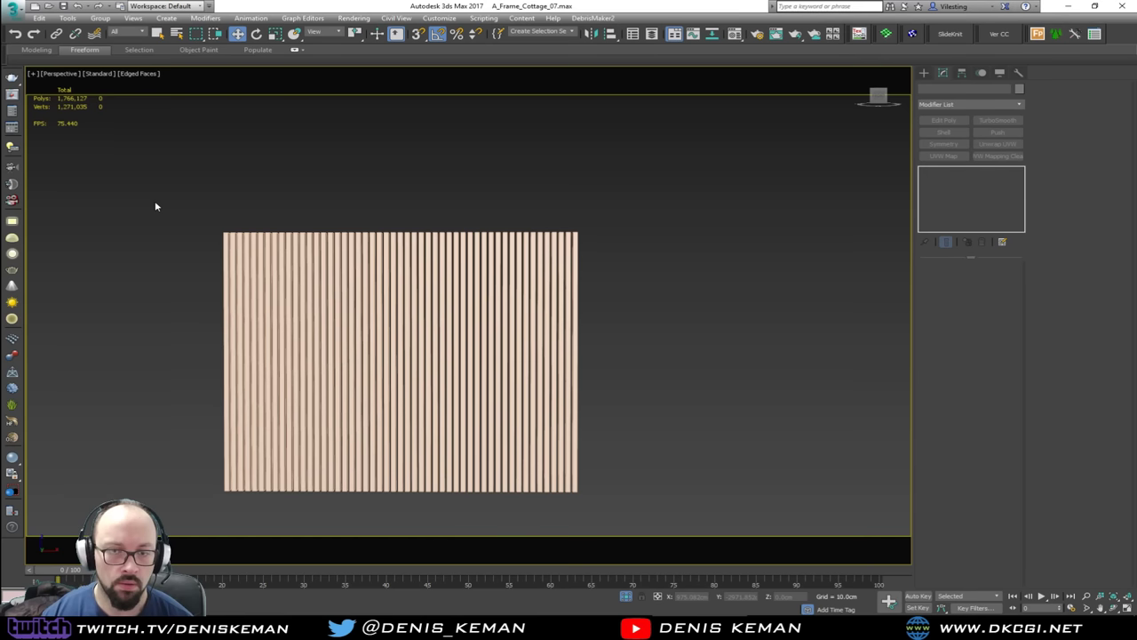
Step: Exit isolation, then isolate the attached slats together with the plane behind them
{"action": "left_click_drag", "start_coordinate": [616, 345], "coordinate": [615, 345]}
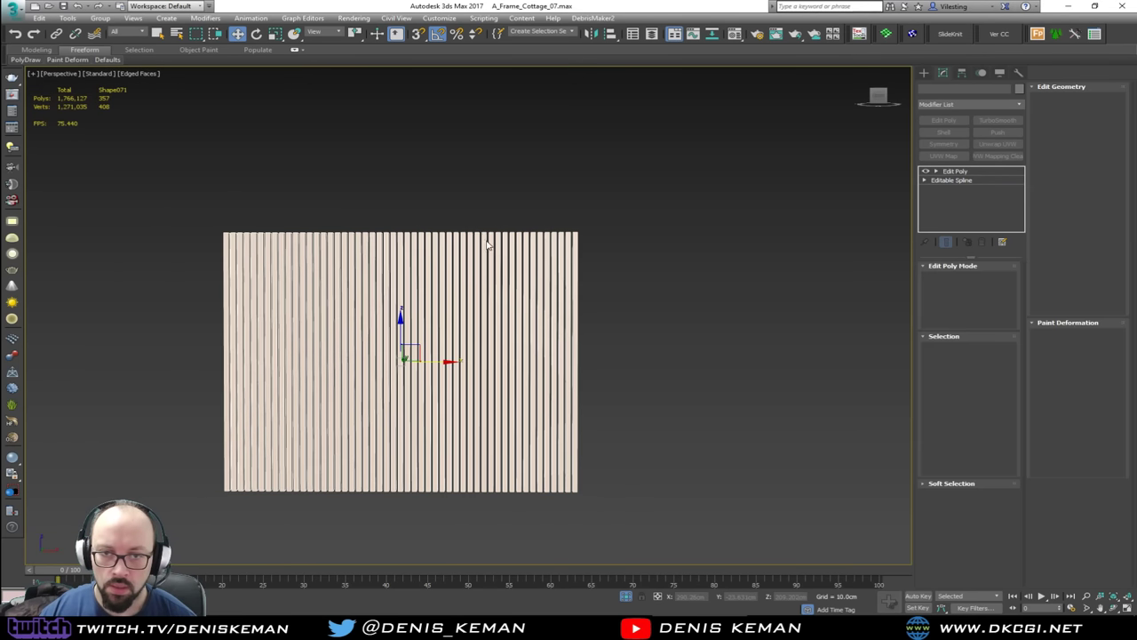
{"action": "right_click", "coordinate": [562, 189]}
{"action": "left_click", "coordinate": [596, 111]}
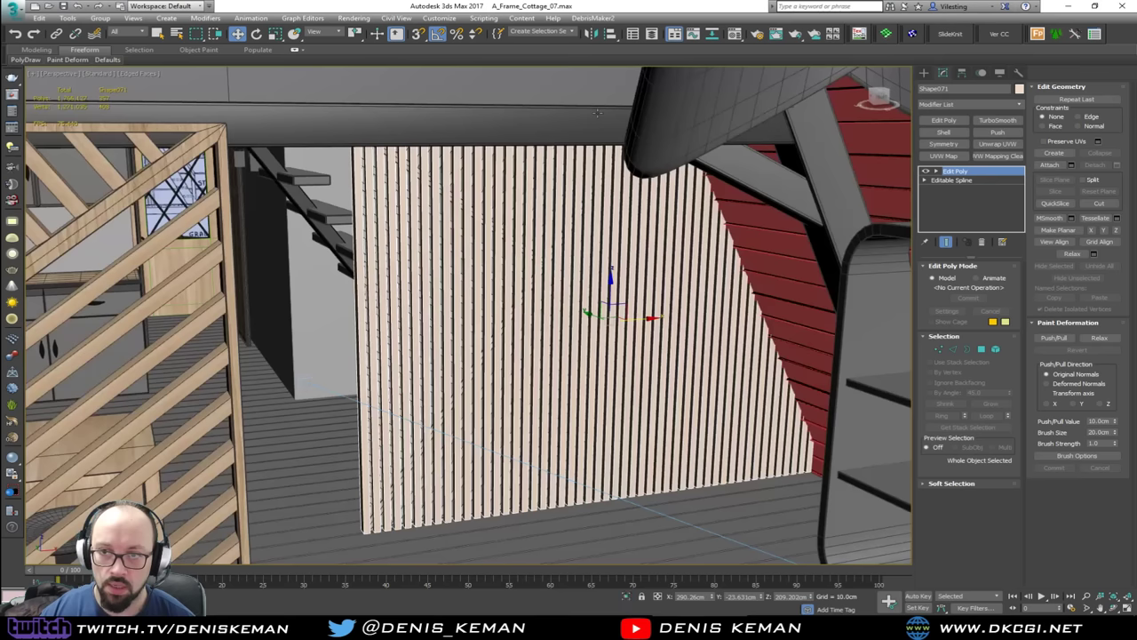
{"action": "middle_click_drag", "start_coordinate": [628, 268], "coordinate": [710, 264], "text": "alt"}
{"action": "scroll", "coordinate": [666, 371], "scroll_direction": "up", "scroll_amount": 4}
{"action": "middle_click_drag", "start_coordinate": [665, 371], "coordinate": [560, 374], "text": "alt"}
{"action": "middle_click_drag", "start_coordinate": [142, 370], "coordinate": [384, 268]}
{"action": "scroll", "coordinate": [307, 487], "scroll_direction": "up", "scroll_amount": 4}
{"action": "scroll", "coordinate": [291, 473], "scroll_direction": "up", "scroll_amount": 2}
{"action": "left_click", "coordinate": [297, 450], "text": "ctrl"}
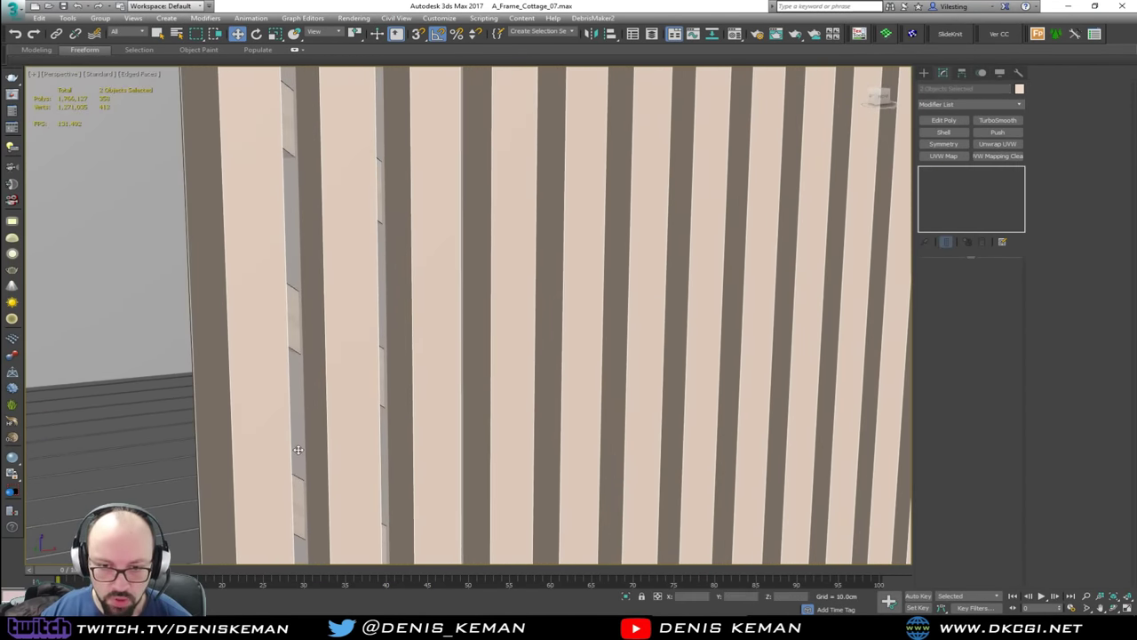
{"action": "key", "text": "z"}
{"action": "middle_click_drag", "start_coordinate": [356, 451], "coordinate": [418, 447], "text": "alt"}
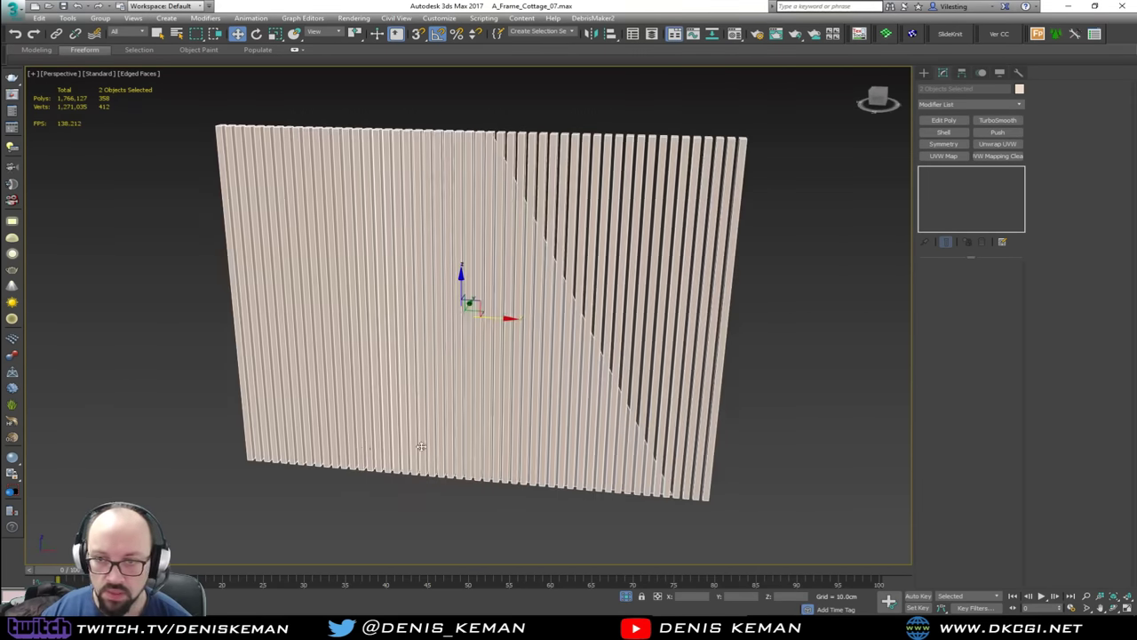
Step: In the front view, slice the slats along the plane's slanted edge with a Slice Plane rotated and moved onto it
{"action": "left_click", "coordinate": [796, 393]}
{"action": "key", "text": "alt+w"}
{"action": "right_click", "coordinate": [822, 235]}
{"action": "key", "text": "alt+w"}
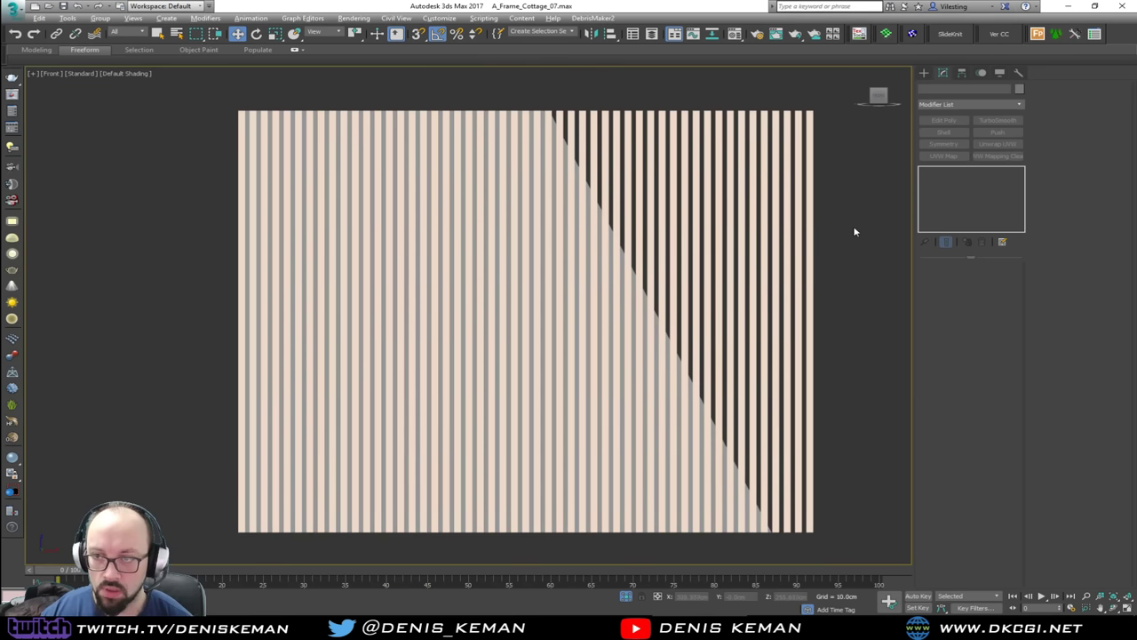
{"action": "left_click", "coordinate": [812, 236]}
{"action": "middle_click_drag", "start_coordinate": [821, 241], "coordinate": [699, 235]}
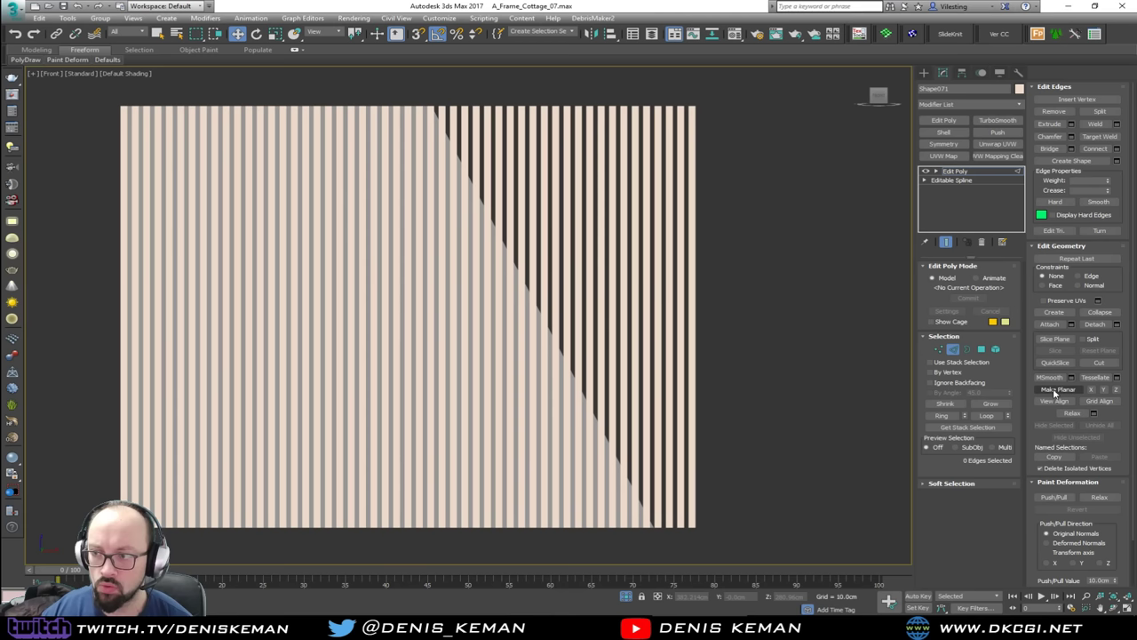
{"action": "left_click", "coordinate": [1055, 339]}
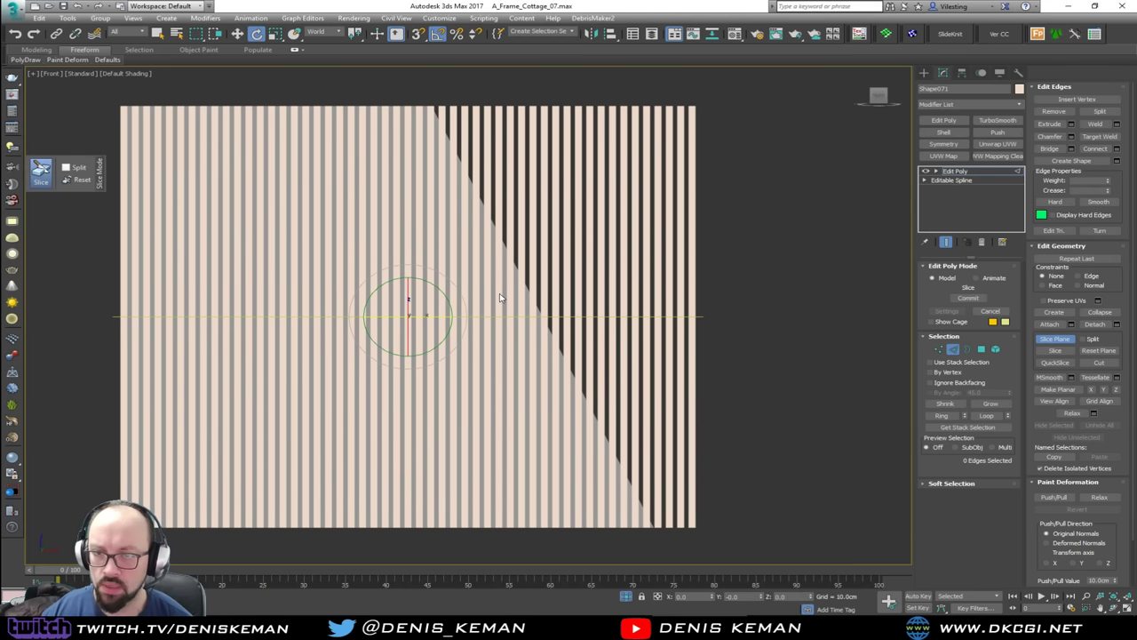
{"action": "left_click_drag", "start_coordinate": [451, 304], "coordinate": [576, 320]}
{"action": "key", "text": "w"}
{"action": "key", "text": "e"}
{"action": "key", "text": "w"}
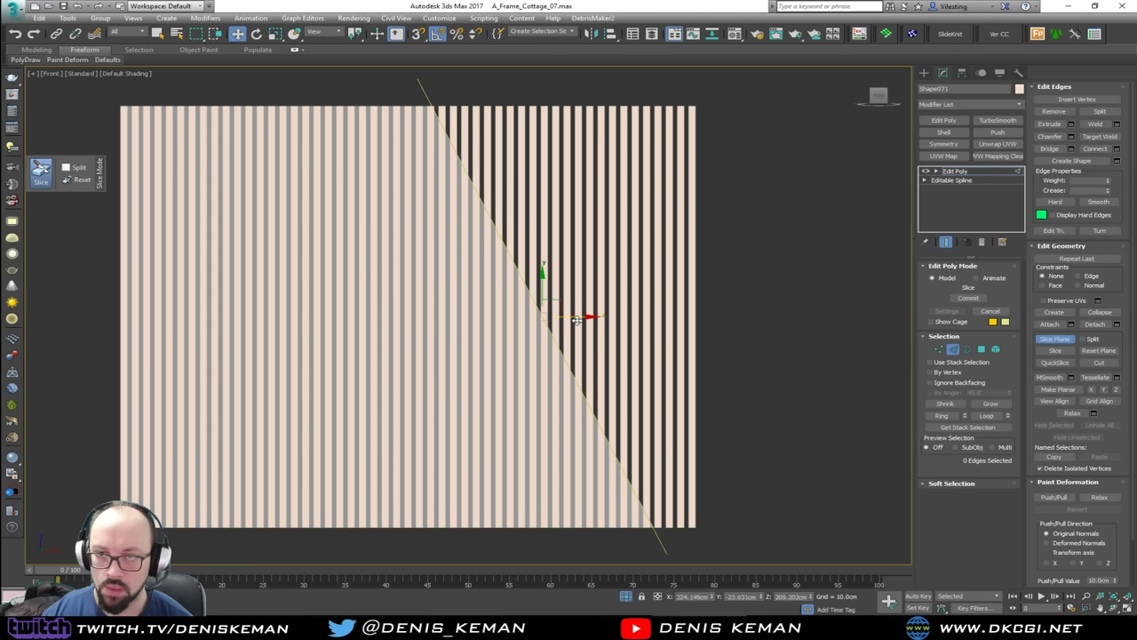
{"action": "left_click", "coordinate": [41, 169]}
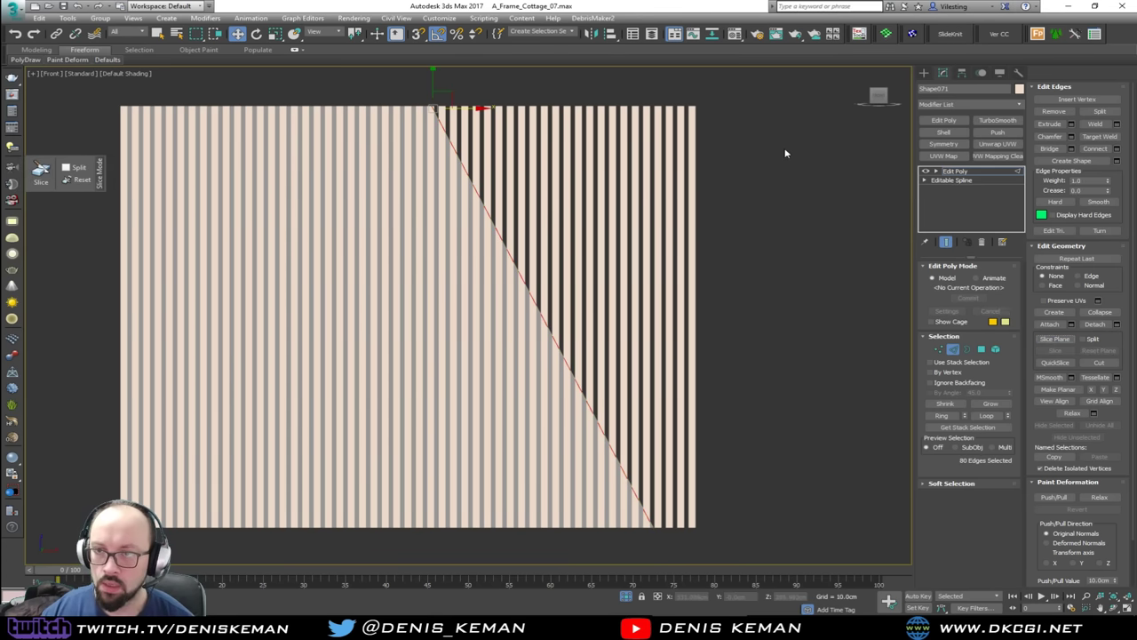
{"action": "left_click", "coordinate": [994, 352]}
{"action": "left_click_drag", "start_coordinate": [753, 101], "coordinate": [588, 119]}
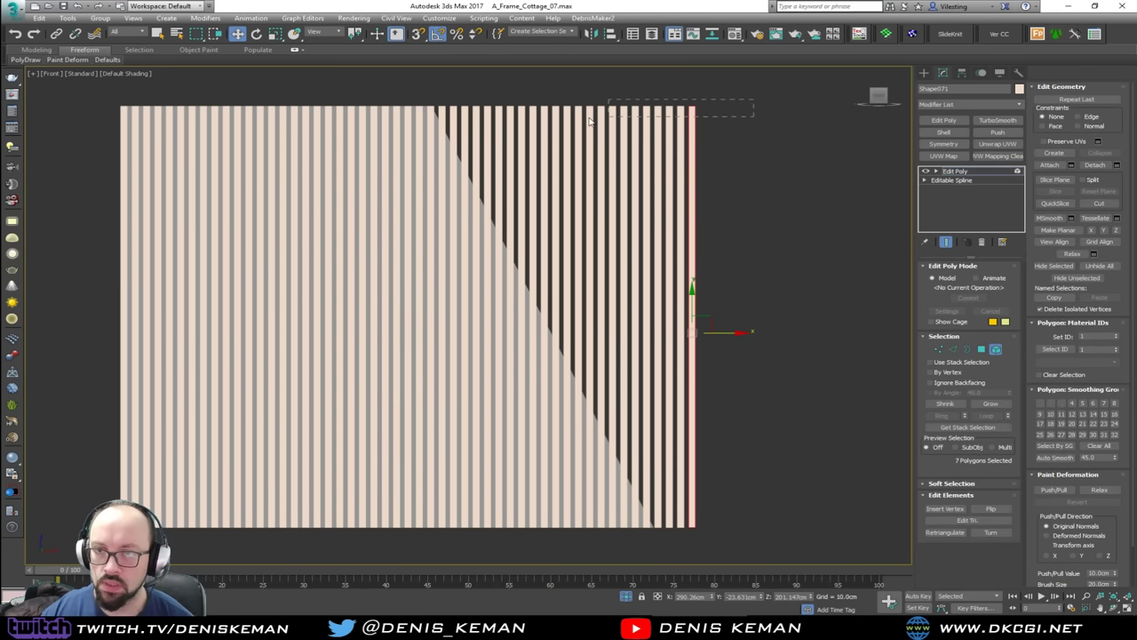
{"action": "left_click_drag", "start_coordinate": [451, 120], "coordinate": [443, 118]}
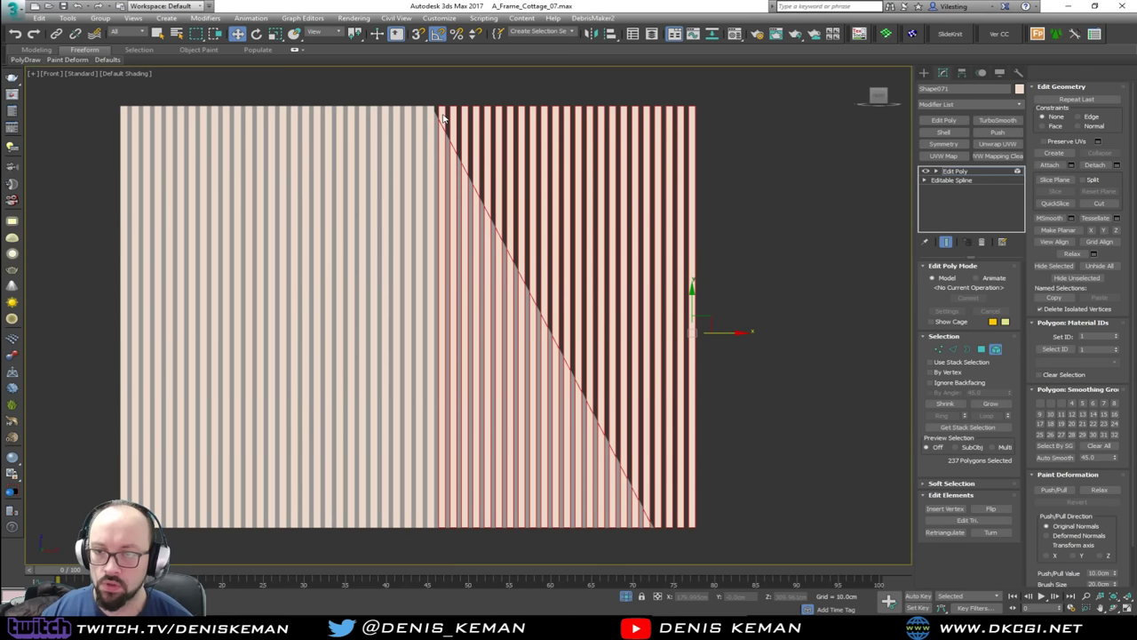
{"action": "middle_click_drag", "start_coordinate": [535, 219], "coordinate": [561, 188]}
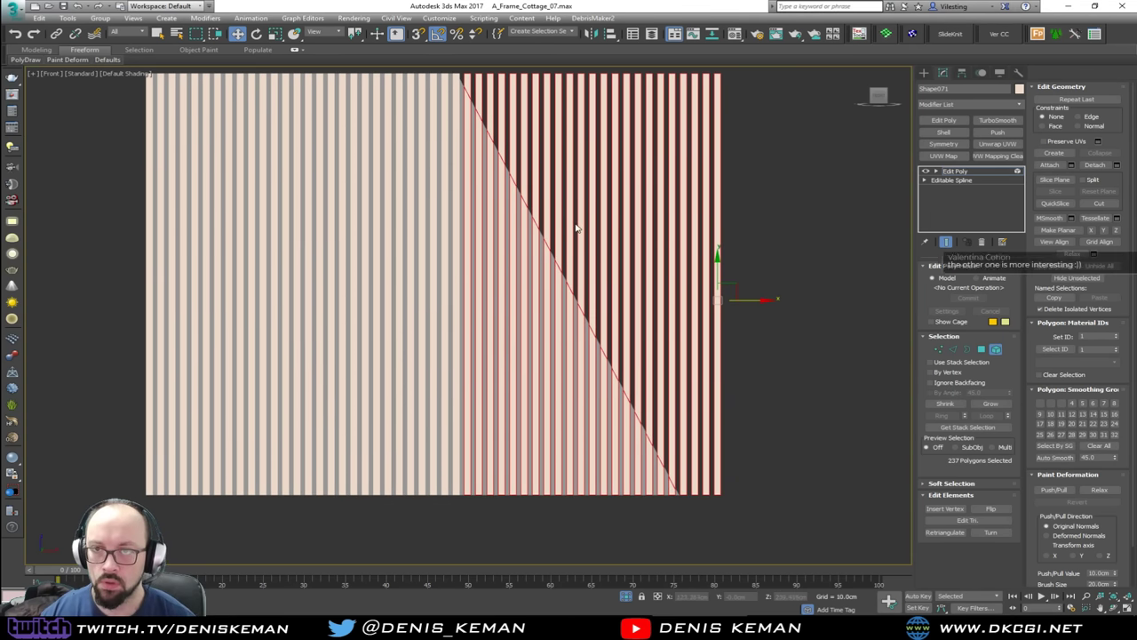
{"action": "left_click", "coordinate": [547, 272]}
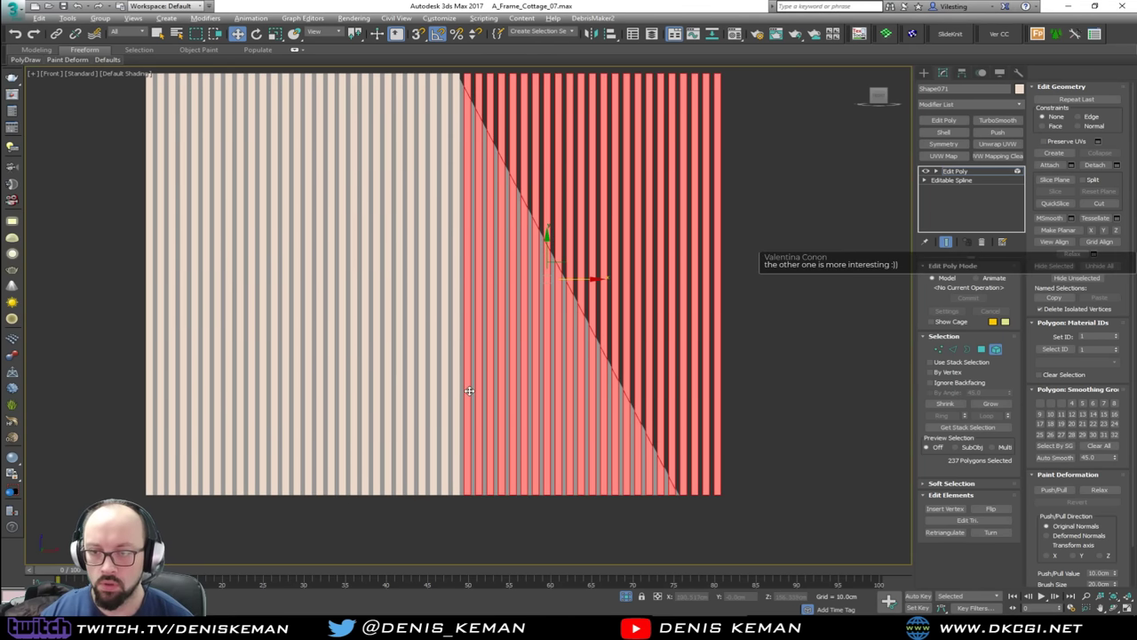
Step: Select the slat polygons lying beyond the slanted cut and delete them
{"action": "left_click", "coordinate": [982, 350]}
{"action": "middle_click_drag", "start_coordinate": [655, 170], "coordinate": [651, 253]}
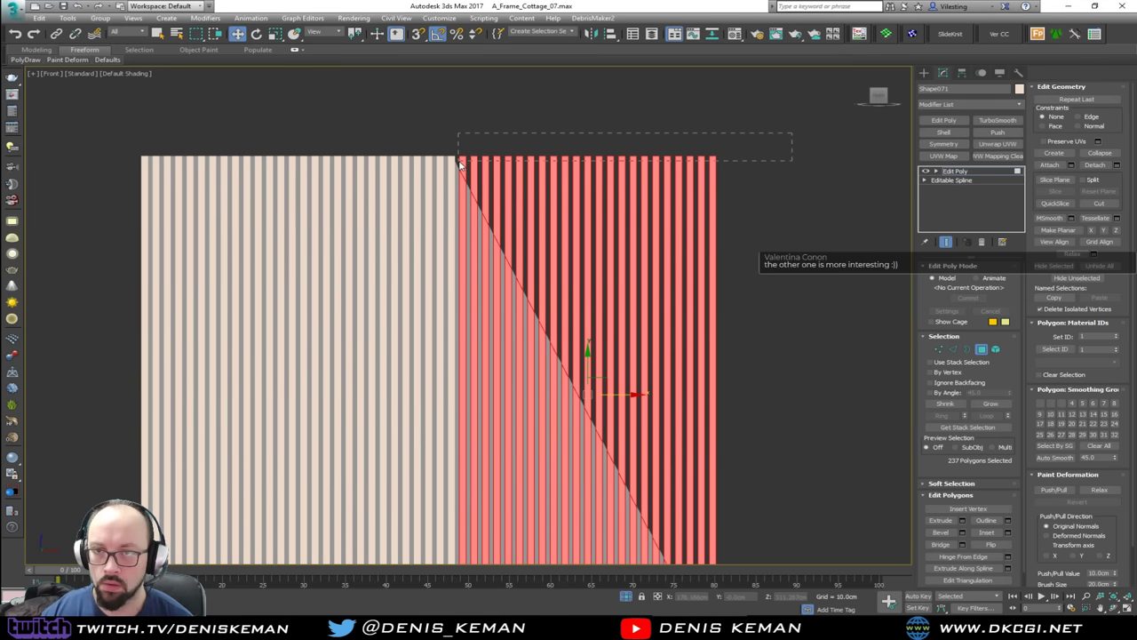
{"action": "left_click_drag", "start_coordinate": [459, 162], "coordinate": [458, 161]}
{"action": "middle_click_drag", "start_coordinate": [520, 236], "coordinate": [518, 180]}
{"action": "scroll", "coordinate": [518, 181], "scroll_direction": "down", "scroll_amount": 2}
{"action": "key", "text": "Delete"}
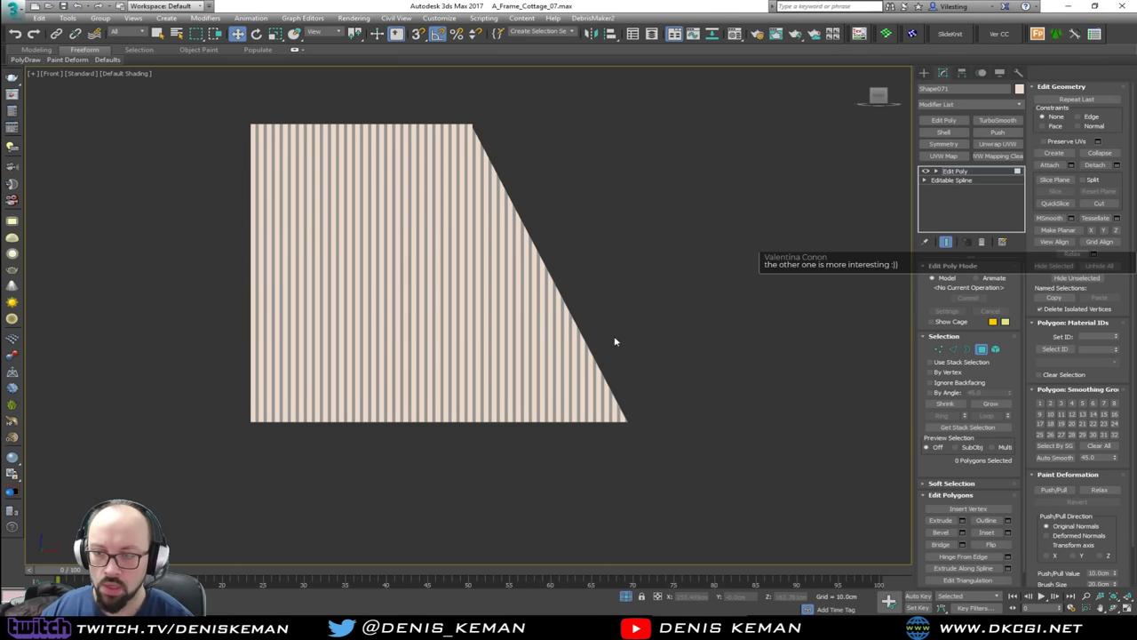
Step: Select all open borders of the cut slats and examine them in the perspective view at the cut's upper end
{"action": "left_click", "coordinate": [980, 349]}
{"action": "key", "text": "3"}
{"action": "key", "text": "ctrl+a"}
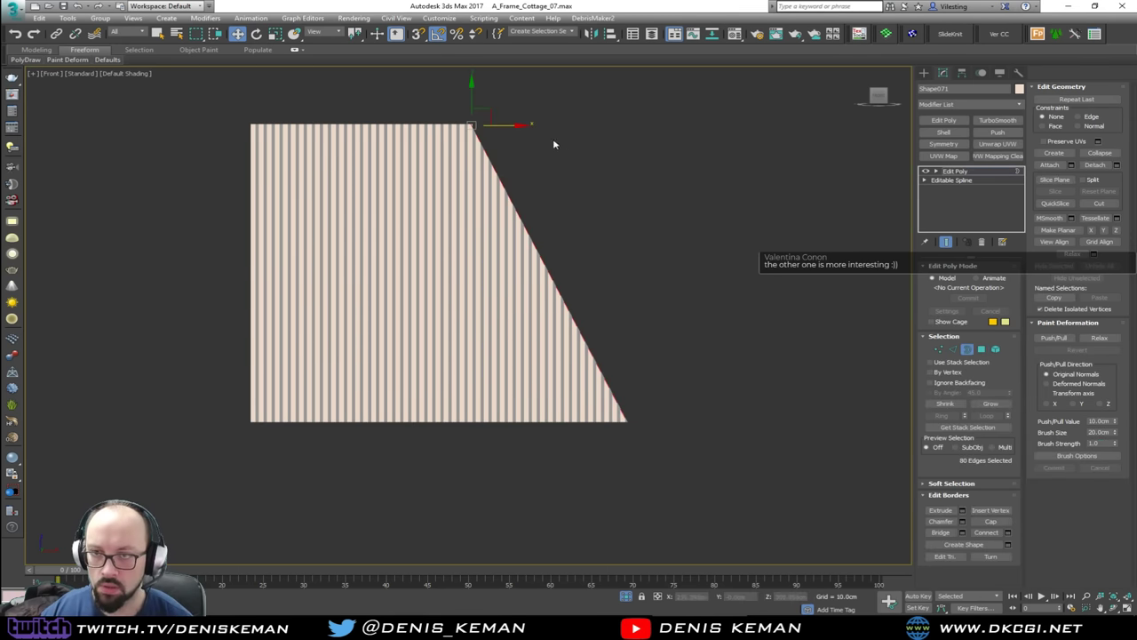
{"action": "key", "text": "alt+w"}
{"action": "middle_click", "coordinate": [728, 386]}
{"action": "key", "text": "alt+w"}
{"action": "key", "text": "z"}
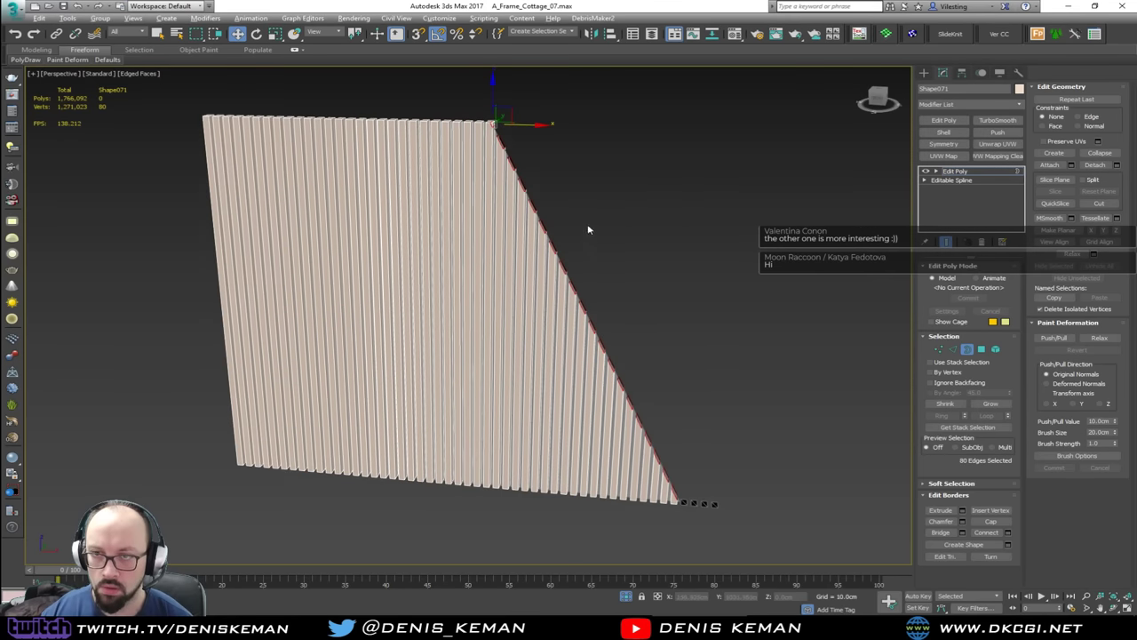
{"action": "middle_click_drag", "start_coordinate": [515, 137], "coordinate": [536, 241]}
{"action": "scroll", "coordinate": [527, 218], "scroll_direction": "up", "scroll_amount": 7}
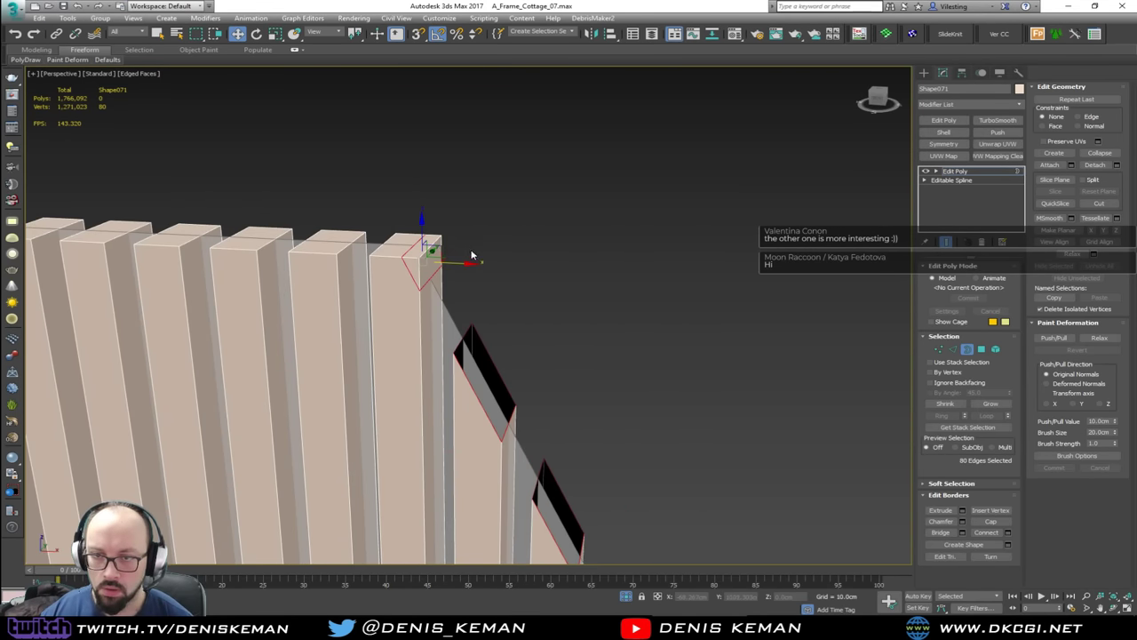
Step: Delete the leftover corner polygons at the top of the last full-height slat beside the cut
{"action": "key", "text": "4"}
{"action": "left_click", "coordinate": [422, 256]}
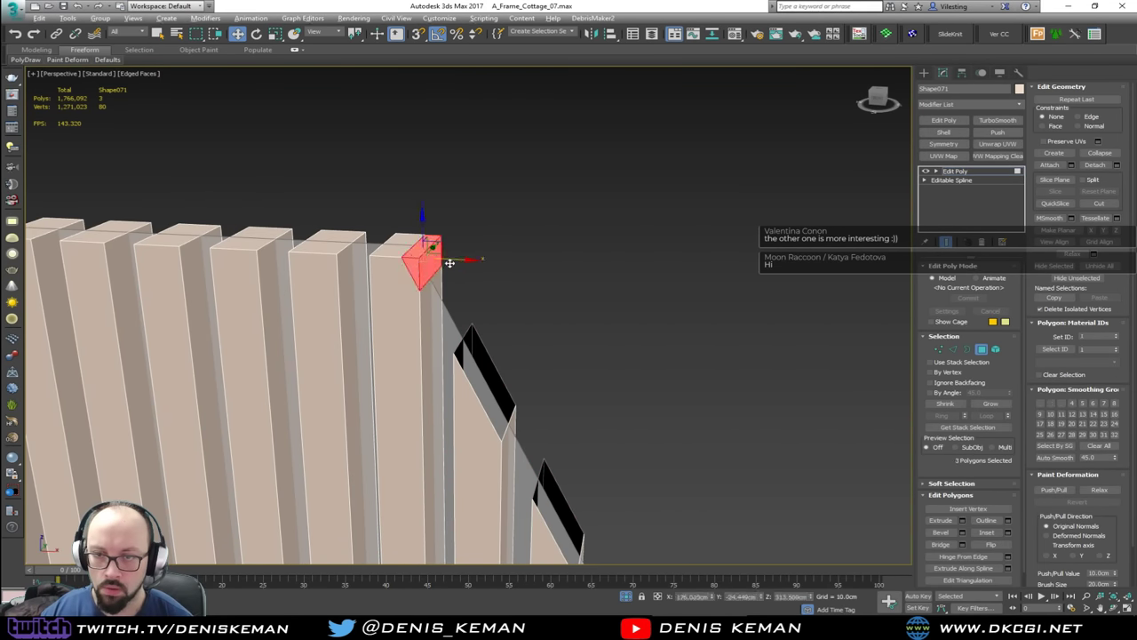
{"action": "mouse_move", "coordinate": [450, 263]}
{"action": "middle_mouse_down", "text": "alt"}
{"action": "mouse_move", "coordinate": [299, 257]}
{"action": "mouse_move", "coordinate": [436, 265]}
{"action": "middle_mouse_up", "text": "alt"}
{"action": "left_click", "coordinate": [456, 266], "text": "ctrl"}
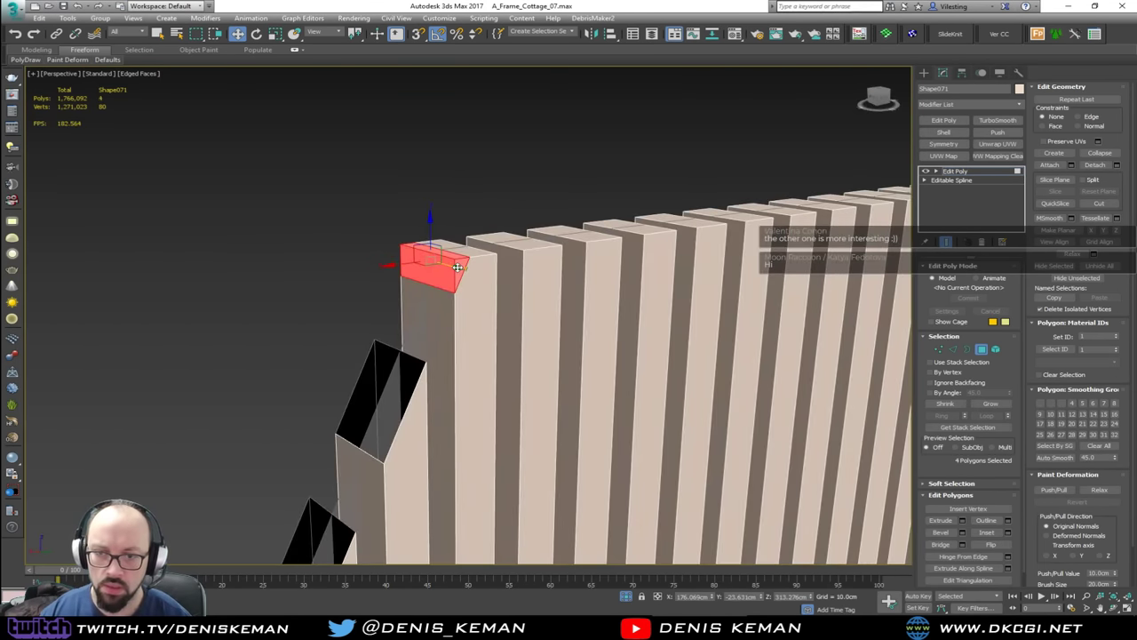
{"action": "scroll", "coordinate": [456, 267], "scroll_direction": "down", "scroll_amount": 10}
Step: Delete the stray bottom faces left over from the slats beyond the lower end of the cut
{"action": "key", "text": "3"}
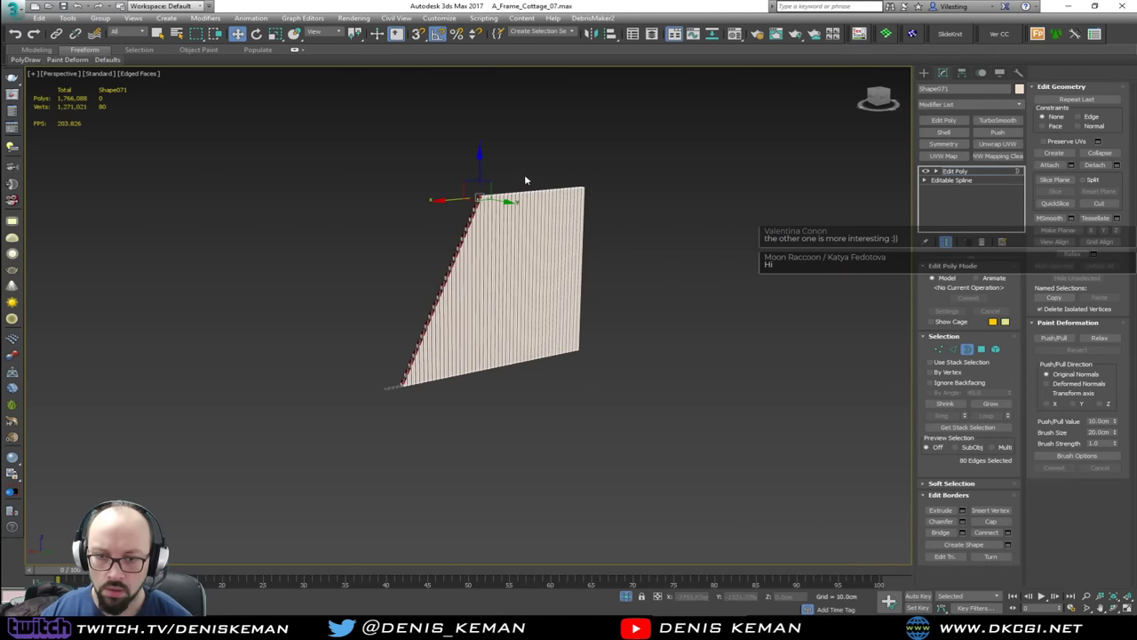
{"action": "left_click_drag", "start_coordinate": [524, 177], "coordinate": [342, 401]}
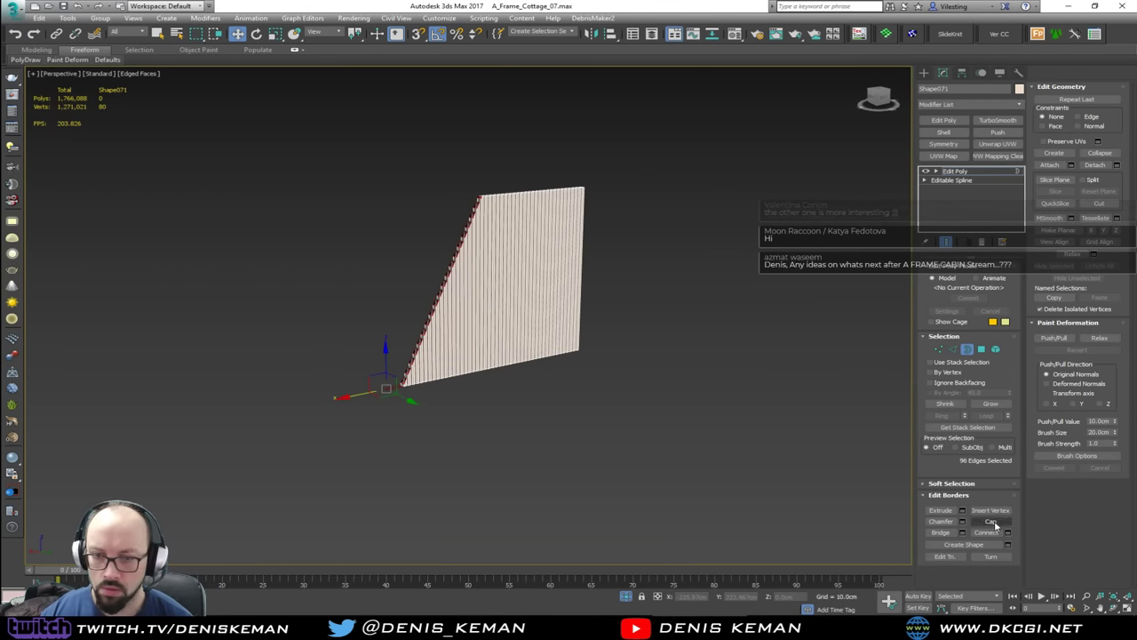
{"action": "scroll", "coordinate": [411, 397], "scroll_direction": "up", "scroll_amount": 6}
{"action": "middle_click_drag", "start_coordinate": [295, 334], "coordinate": [274, 345], "text": "alt"}
{"action": "left_click", "coordinate": [223, 275]}
{"action": "left_click_drag", "start_coordinate": [314, 329], "coordinate": [328, 338]}
{"action": "key", "text": "Delete"}
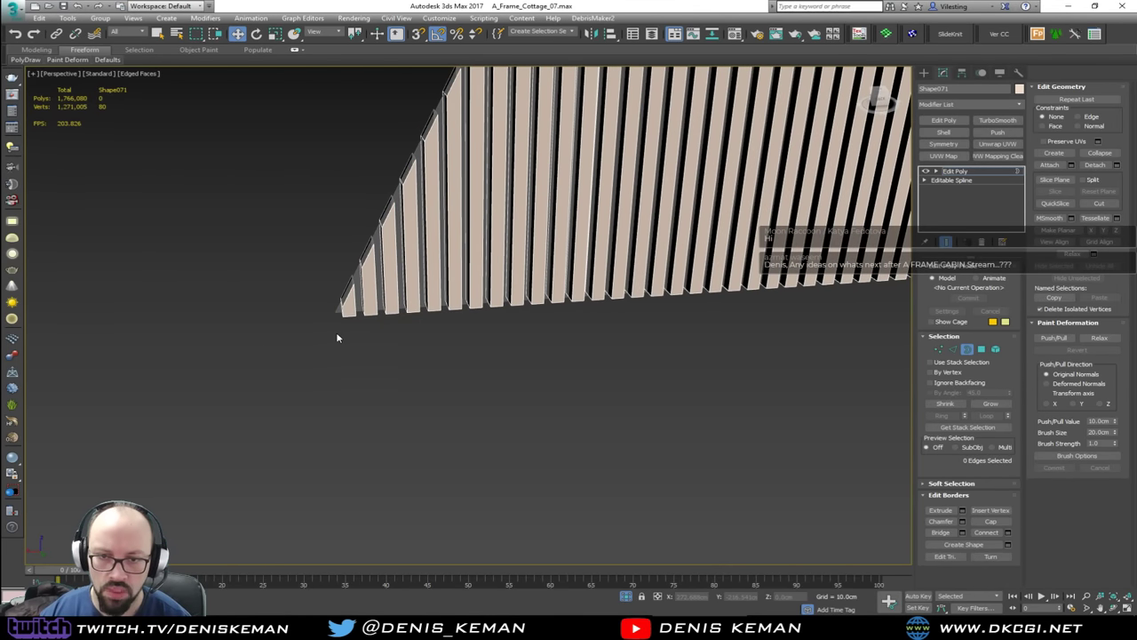
Step: Cap all open borders along the slats' slanted cut and deselect the slats
{"action": "middle_click_drag", "start_coordinate": [335, 335], "coordinate": [317, 314], "text": "alt"}
{"action": "scroll", "coordinate": [317, 314], "scroll_direction": "down", "scroll_amount": 8}
{"action": "left_click_drag", "start_coordinate": [224, 129], "coordinate": [534, 366]}
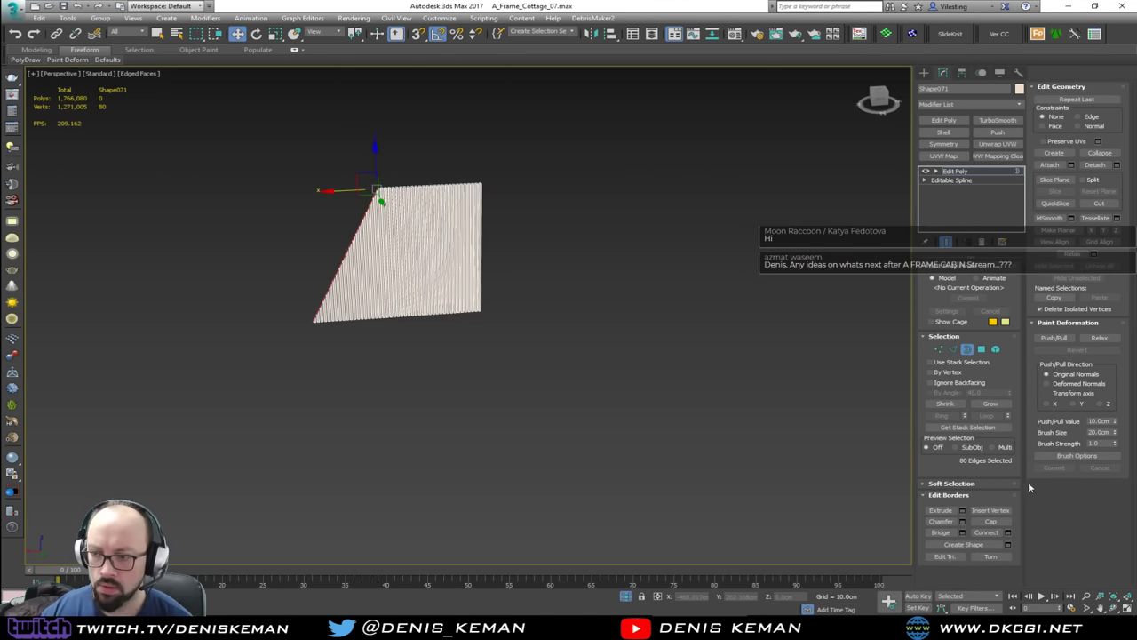
{"action": "left_click", "coordinate": [540, 302]}
Step: Inset the backing panel's face by 2 cm and delete the inner polygon, leaving a thin border around the slats
{"action": "middle_click_drag", "start_coordinate": [540, 302], "coordinate": [583, 264], "text": "alt"}
{"action": "scroll", "coordinate": [584, 264], "scroll_direction": "up", "scroll_amount": 6}
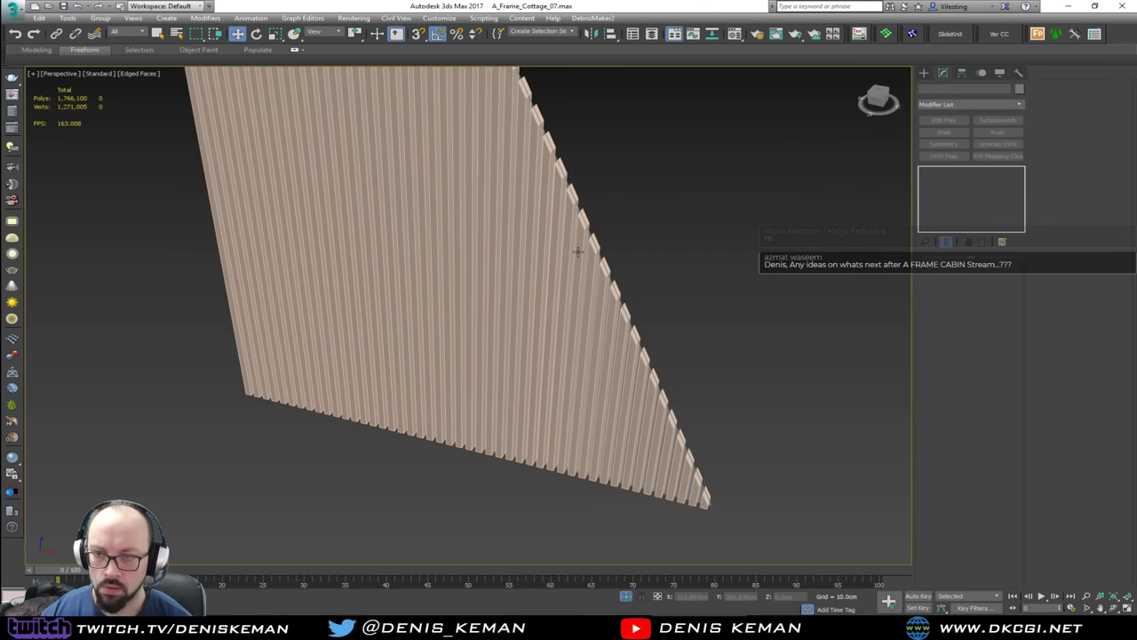
{"action": "left_click", "coordinate": [588, 250]}
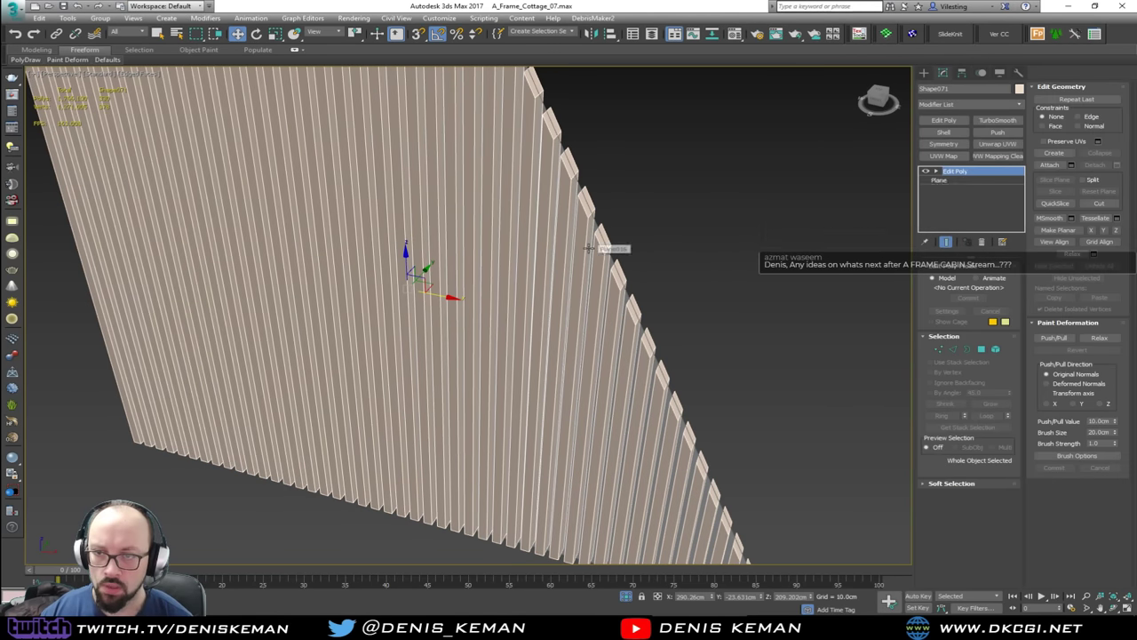
{"action": "left_click", "coordinate": [588, 249]}
{"action": "mouse_move", "coordinate": [604, 257]}
{"action": "middle_mouse_down", "text": "alt"}
{"action": "mouse_move", "coordinate": [654, 247]}
{"action": "mouse_move", "coordinate": [625, 255]}
{"action": "middle_mouse_up", "text": "alt"}
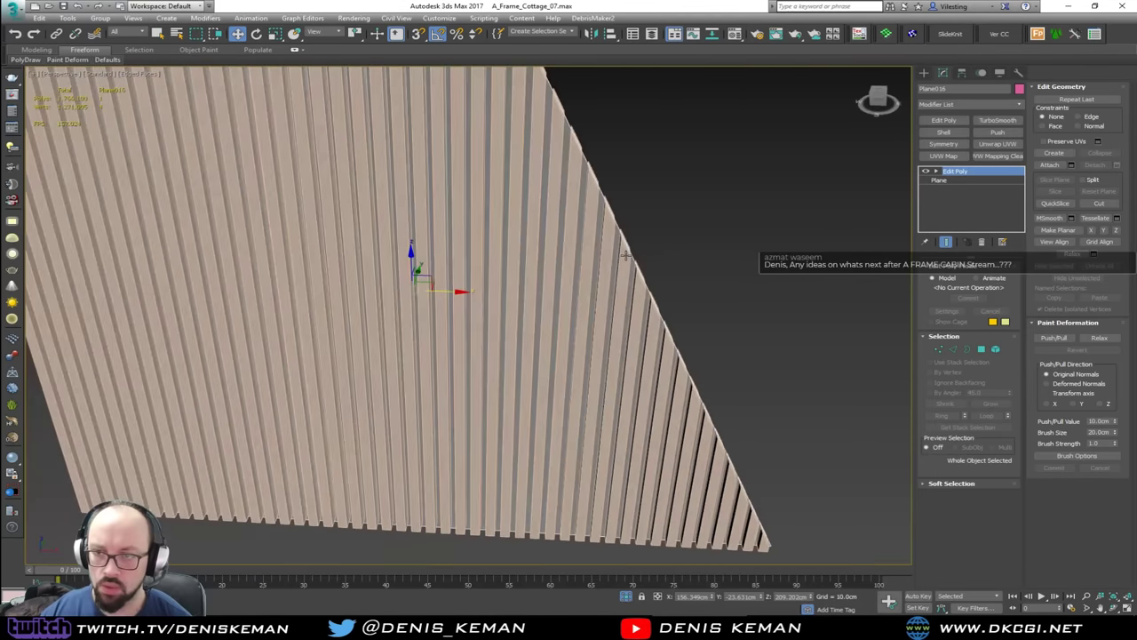
{"action": "left_click", "coordinate": [981, 348]}
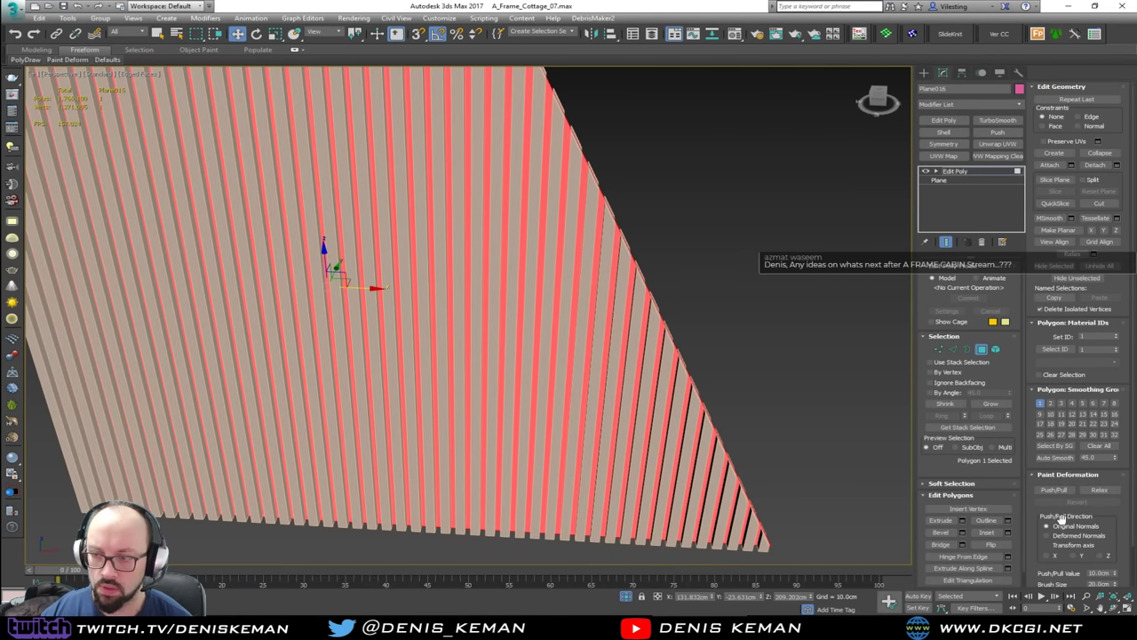
{"action": "left_click", "coordinate": [1008, 532]}
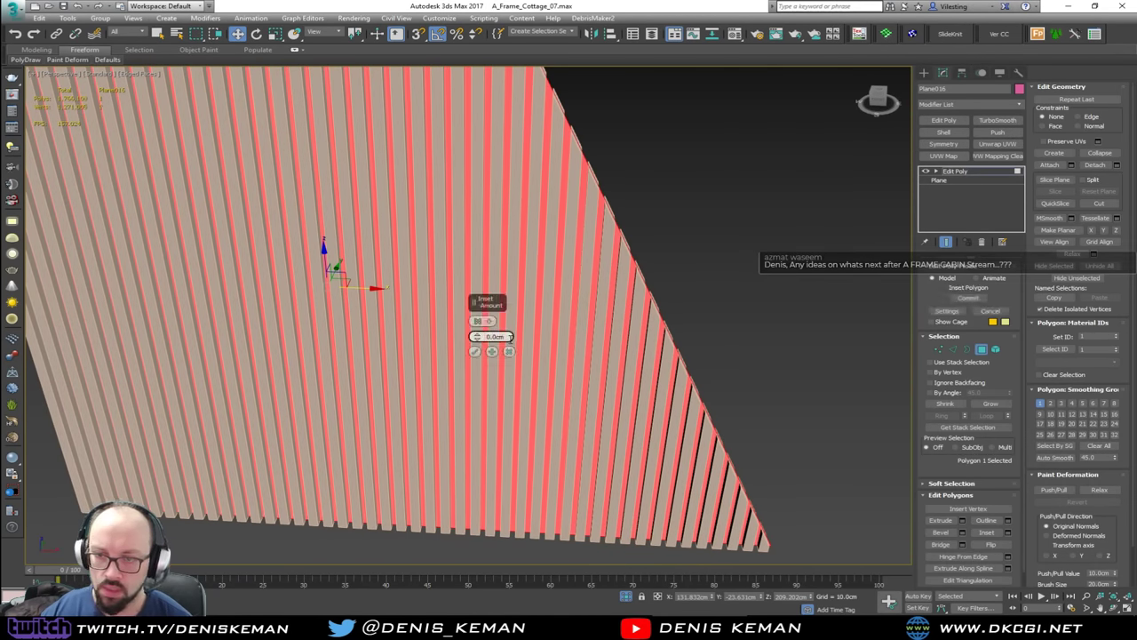
{"action": "type", "text": "3"}
{"action": "key", "text": "Return"}
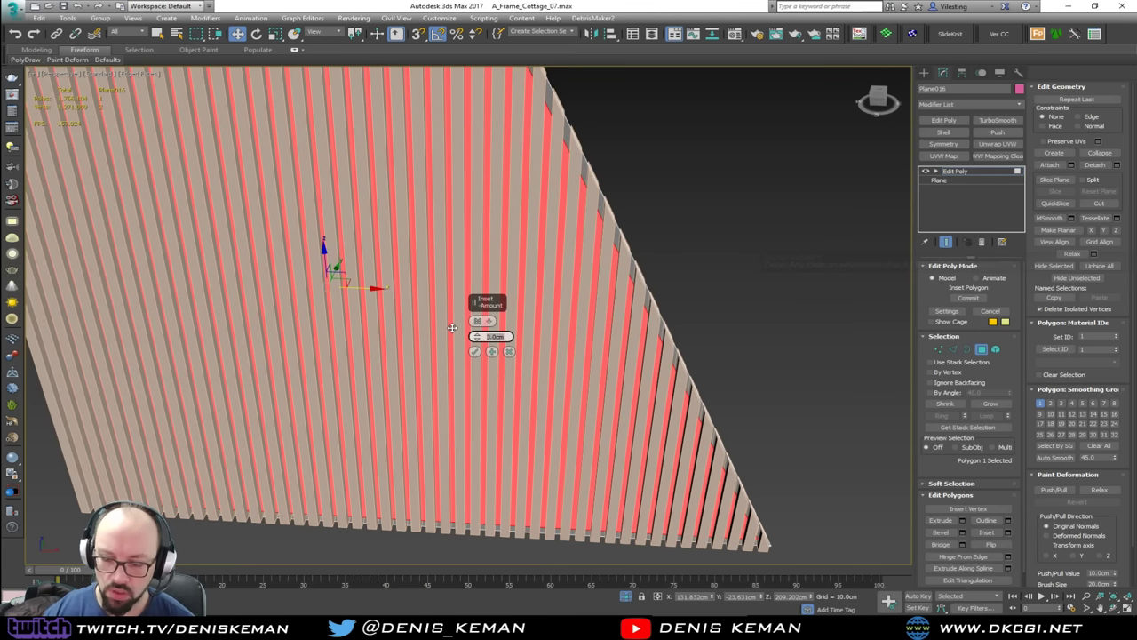
{"action": "type", "text": "2"}
{"action": "key", "text": "Return"}
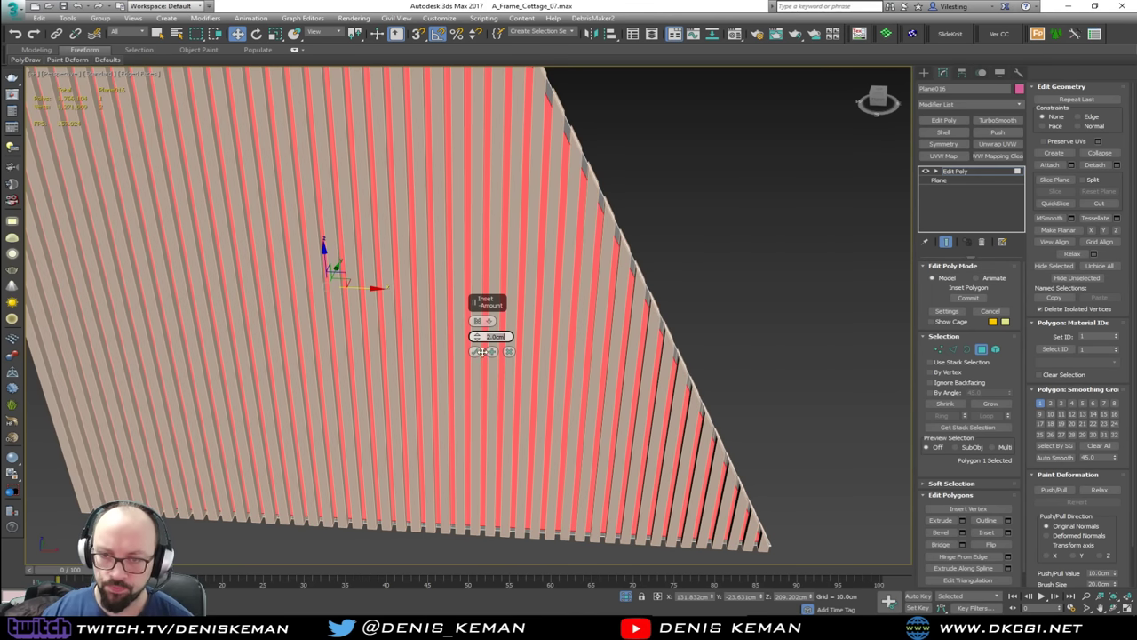
{"action": "left_click", "coordinate": [475, 354]}
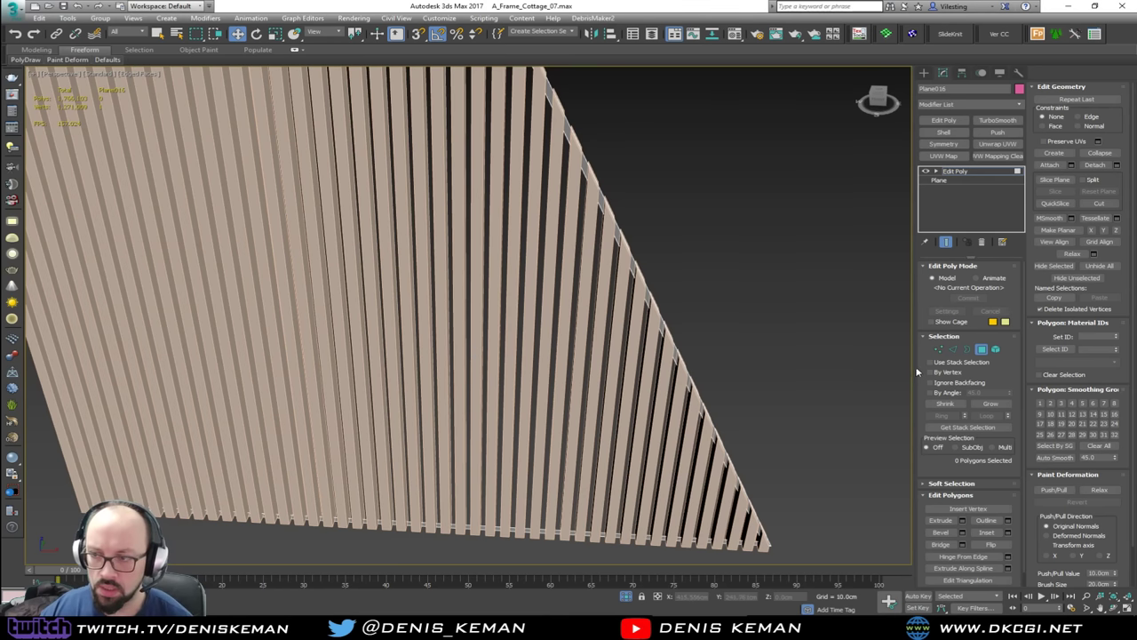
{"action": "left_click", "coordinate": [982, 351]}
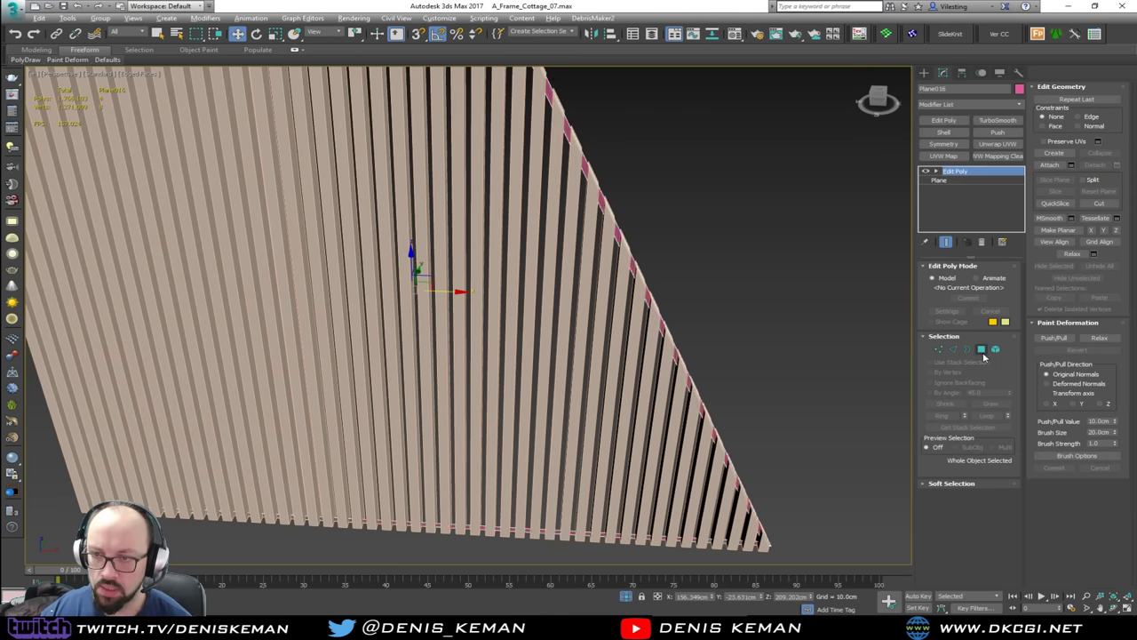
Step: Thicken the border with an 8 cm inner Shell, move it about 5 cm along Y around the slats, and end isolation
{"action": "left_click", "coordinate": [957, 136]}
{"action": "middle_click_drag", "start_coordinate": [762, 230], "coordinate": [573, 275], "text": "alt"}
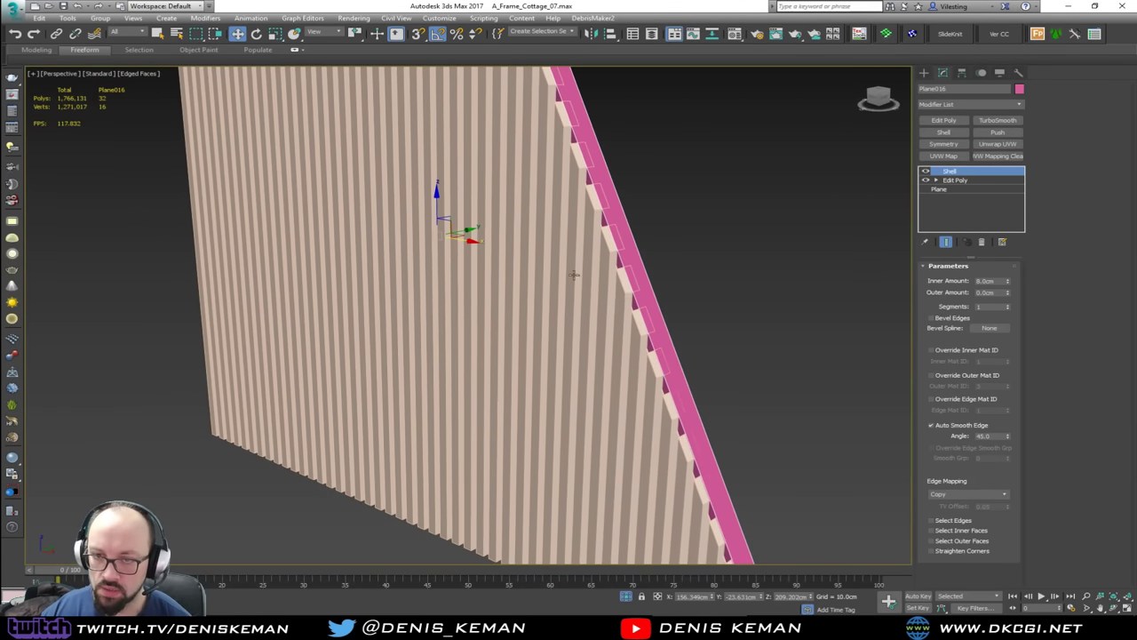
{"action": "left_click_drag", "start_coordinate": [459, 232], "coordinate": [447, 237]}
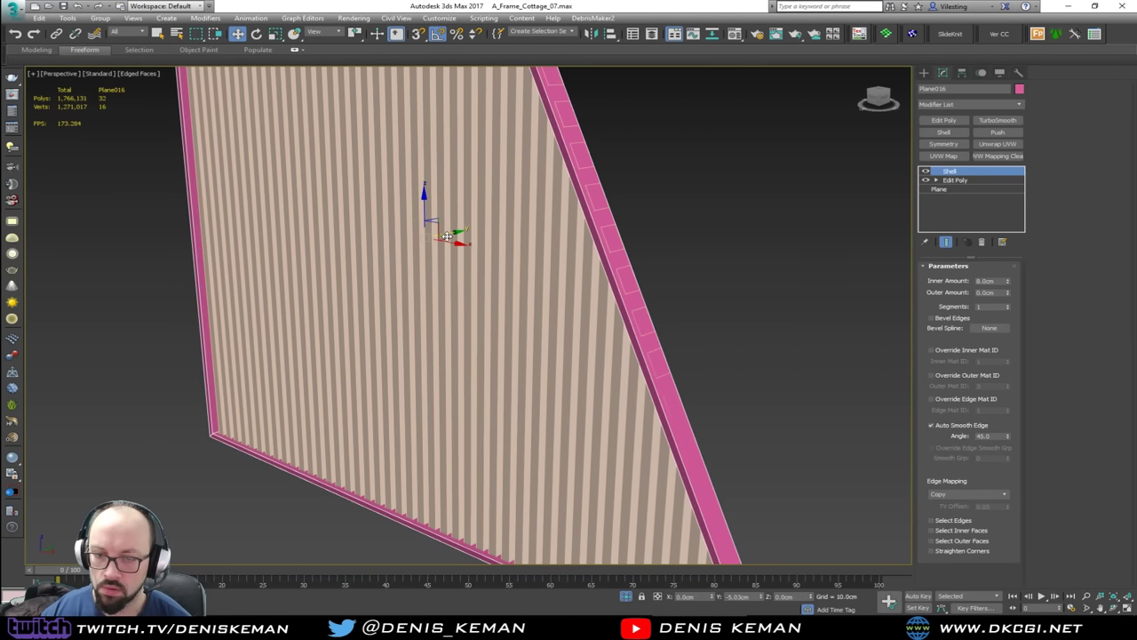
{"action": "right_click", "coordinate": [661, 238]}
{"action": "left_click", "coordinate": [695, 157]}
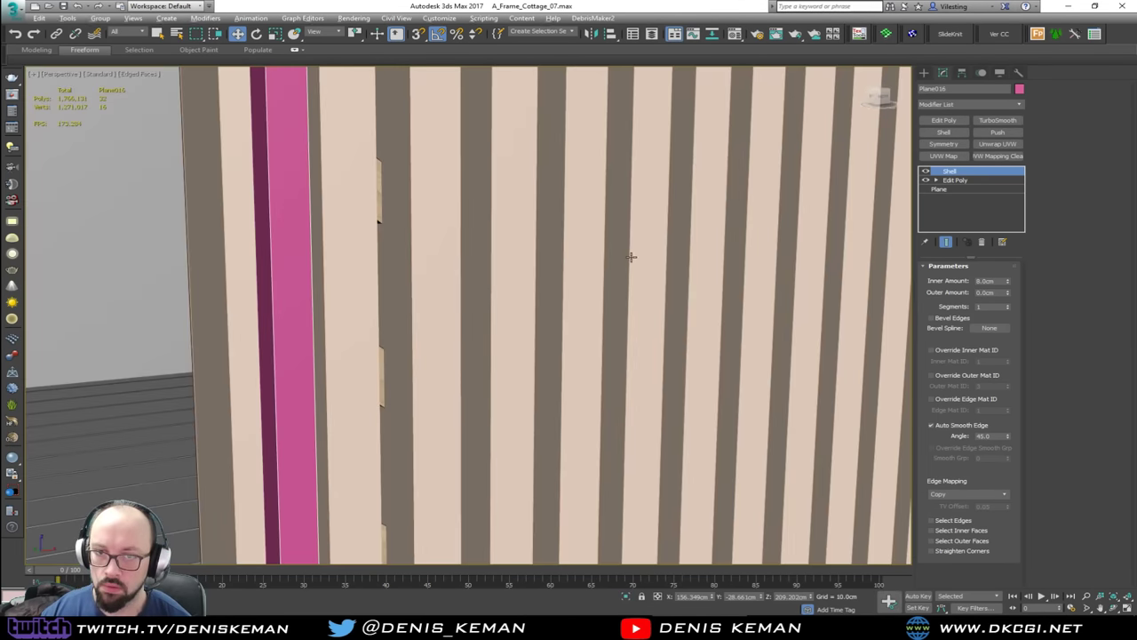
Step: Select the four leftover wooden pieces of the old partition beside the stairs and delete them
{"action": "middle_click_drag", "start_coordinate": [631, 257], "coordinate": [532, 321], "text": "alt"}
{"action": "scroll", "coordinate": [624, 260], "scroll_direction": "down", "scroll_amount": 5}
{"action": "scroll", "coordinate": [532, 322], "scroll_direction": "up", "scroll_amount": 5}
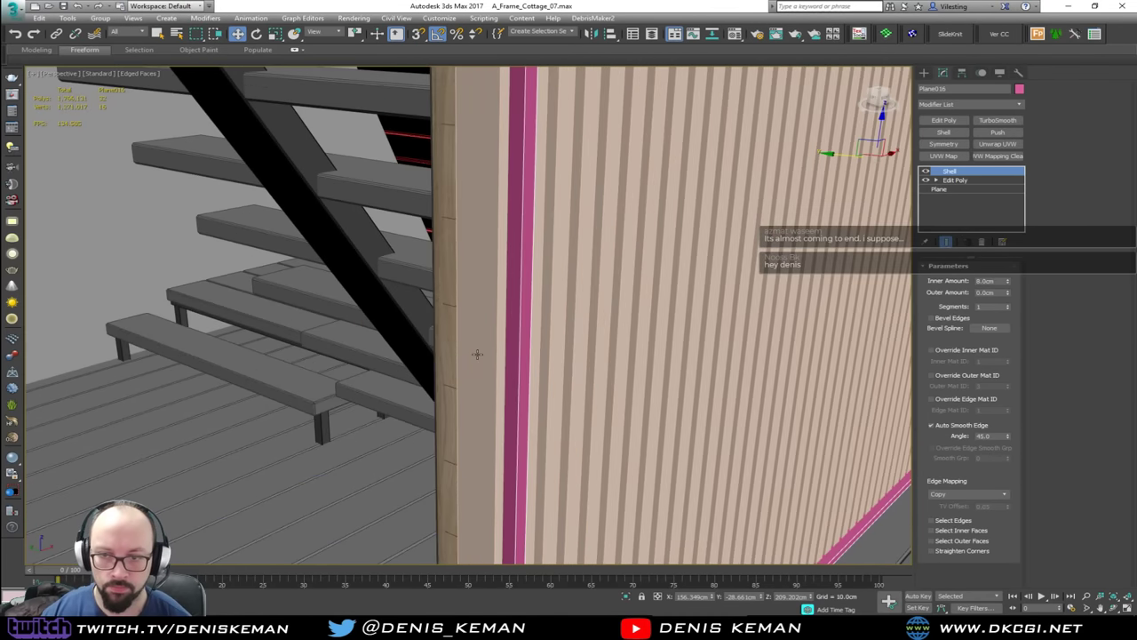
{"action": "left_click", "coordinate": [483, 358]}
{"action": "middle_click_drag", "start_coordinate": [483, 360], "coordinate": [512, 368], "text": "alt"}
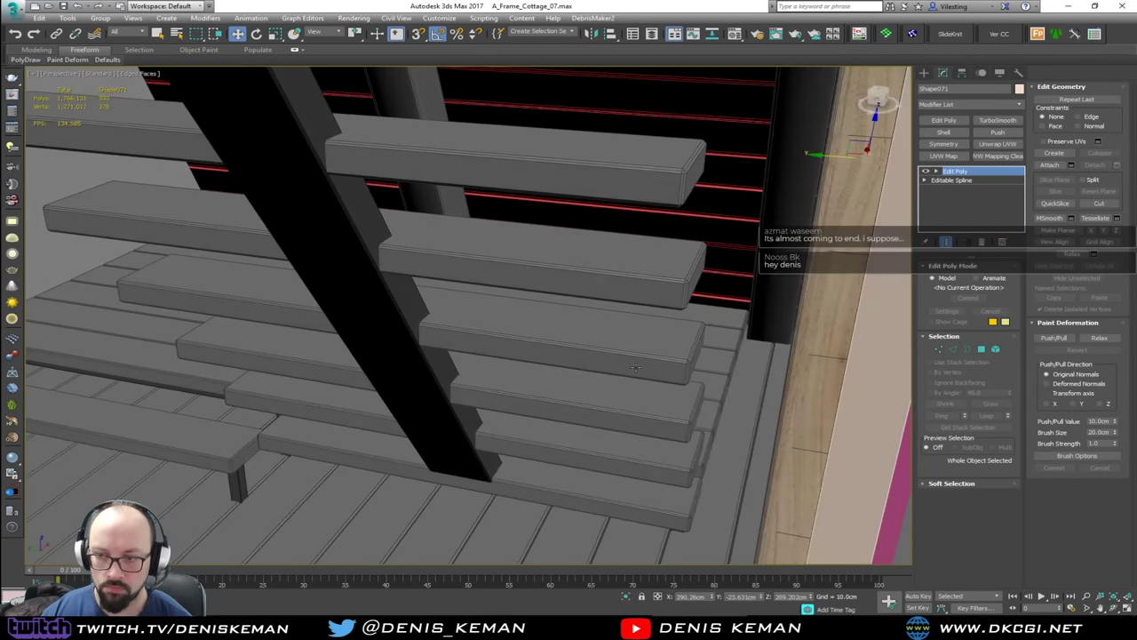
{"action": "middle_click_drag", "start_coordinate": [711, 365], "coordinate": [614, 161]}
{"action": "left_click", "coordinate": [582, 367]}
{"action": "left_click", "coordinate": [850, 364]}
{"action": "left_click", "coordinate": [823, 397], "text": "ctrl"}
{"action": "left_click", "coordinate": [810, 410], "text": "ctrl"}
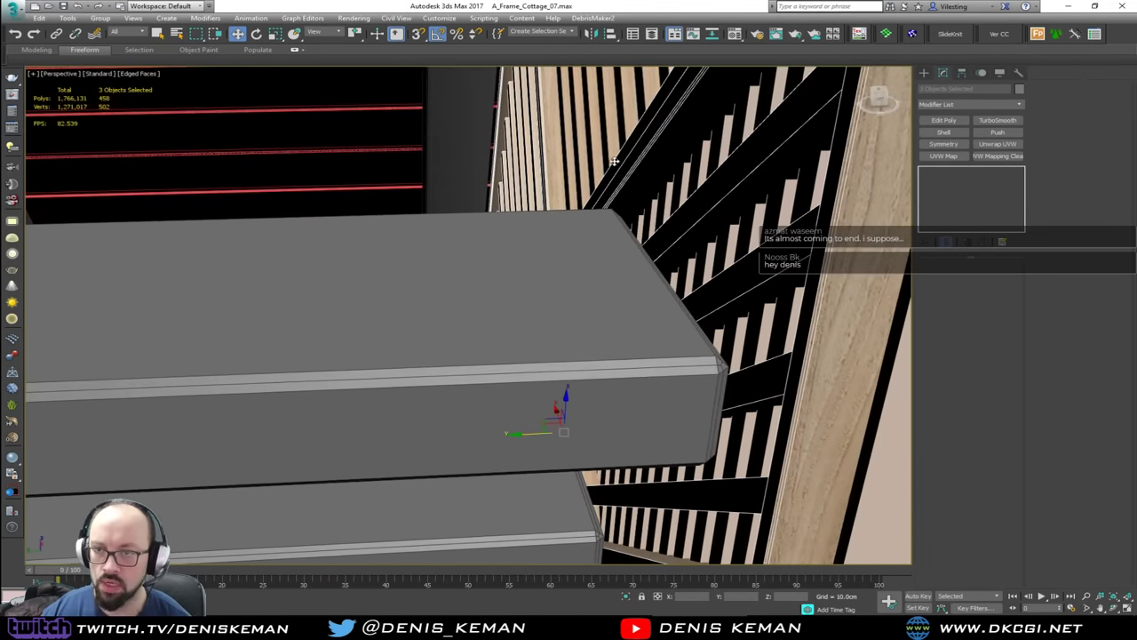
{"action": "left_click", "coordinate": [599, 171], "text": "ctrl"}
{"action": "key", "text": "z"}
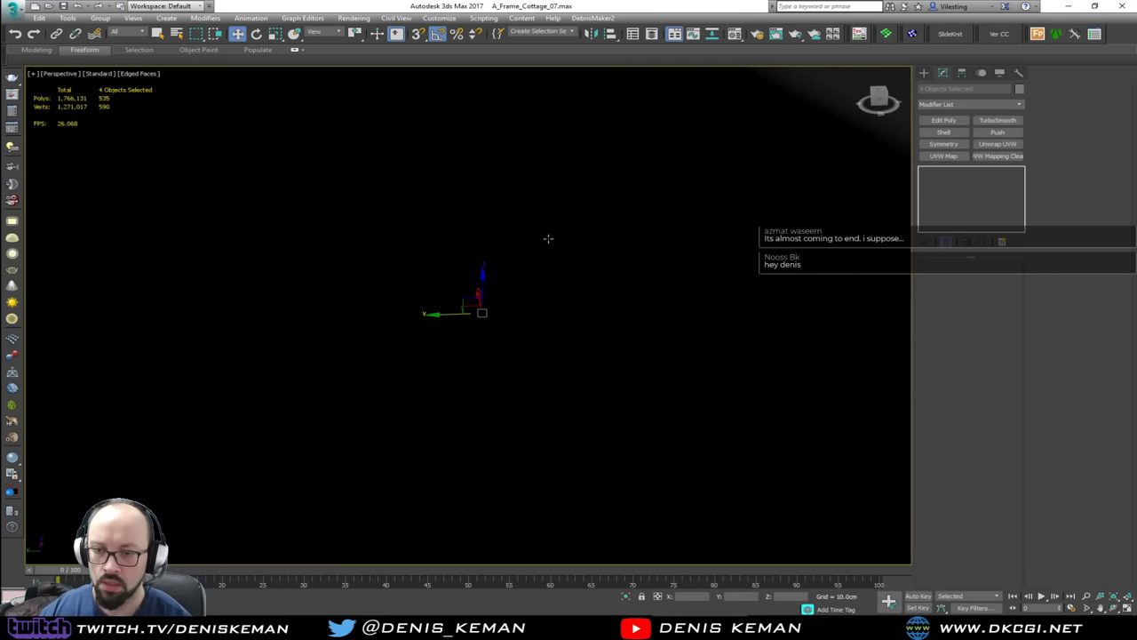
{"action": "scroll", "coordinate": [545, 266], "scroll_direction": "down", "scroll_amount": 3}
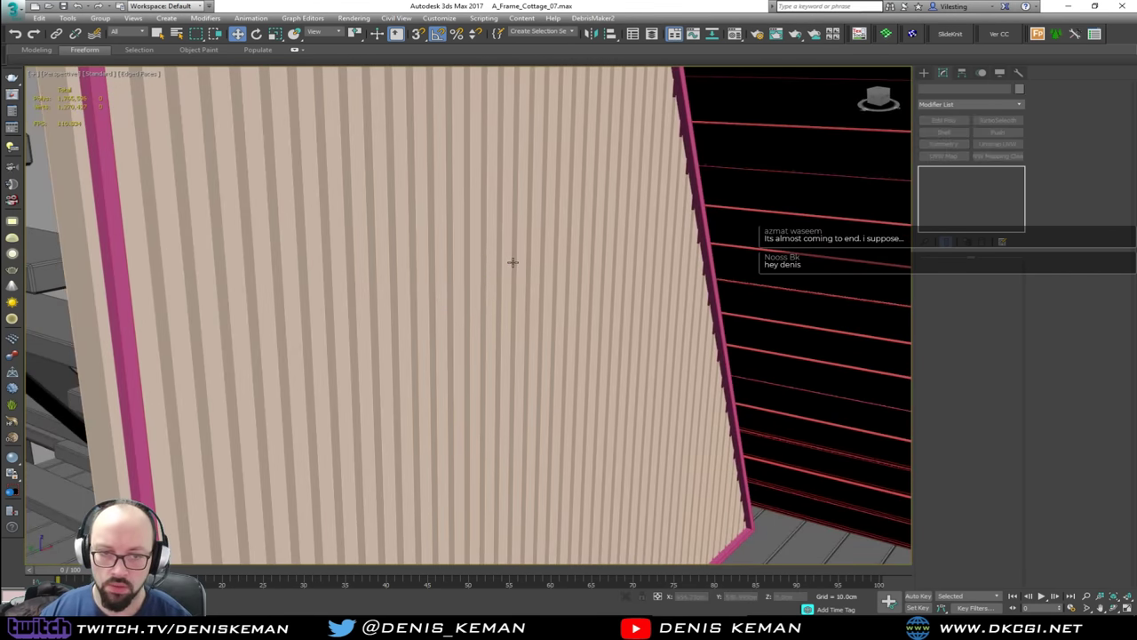
Step: Delete the outermost slat element that sticks out beyond the vertical side of the new frame
{"action": "scroll", "coordinate": [510, 259], "scroll_direction": "down", "scroll_amount": 2}
{"action": "middle_click_drag", "start_coordinate": [447, 255], "coordinate": [391, 263], "text": "alt"}
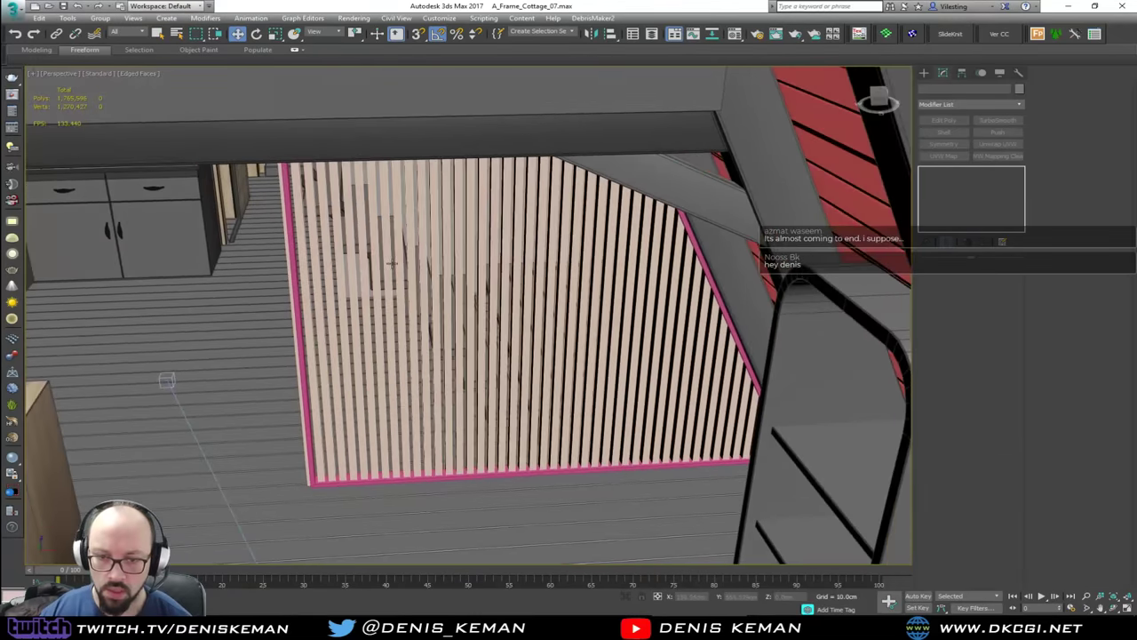
{"action": "scroll", "coordinate": [322, 425], "scroll_direction": "up", "scroll_amount": 2}
{"action": "left_click", "coordinate": [311, 433]}
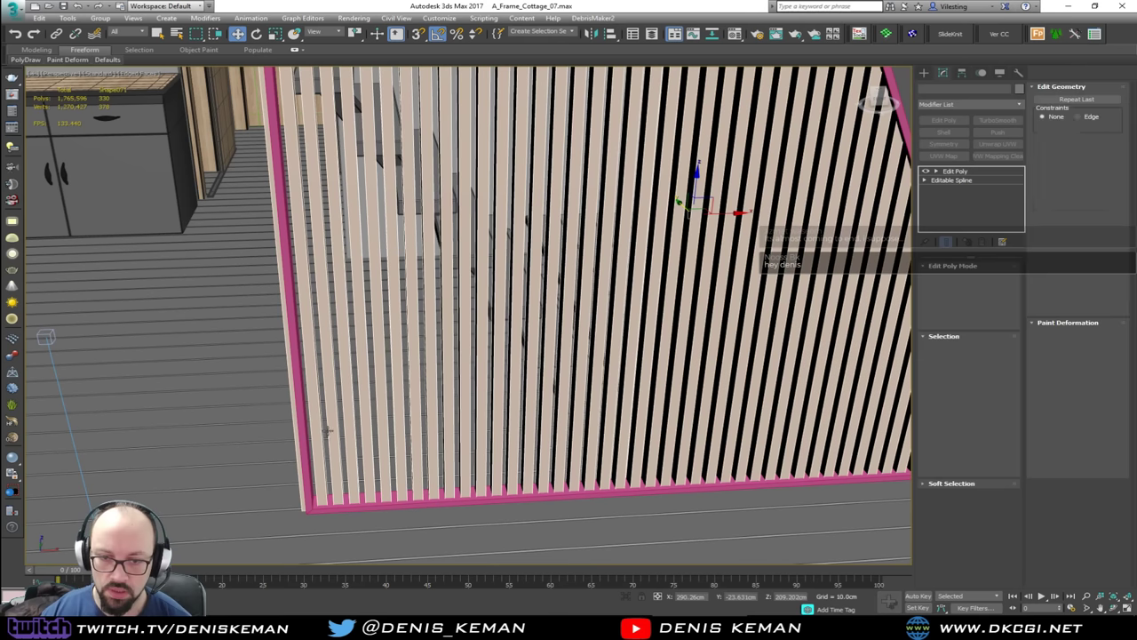
{"action": "left_click", "coordinate": [996, 349]}
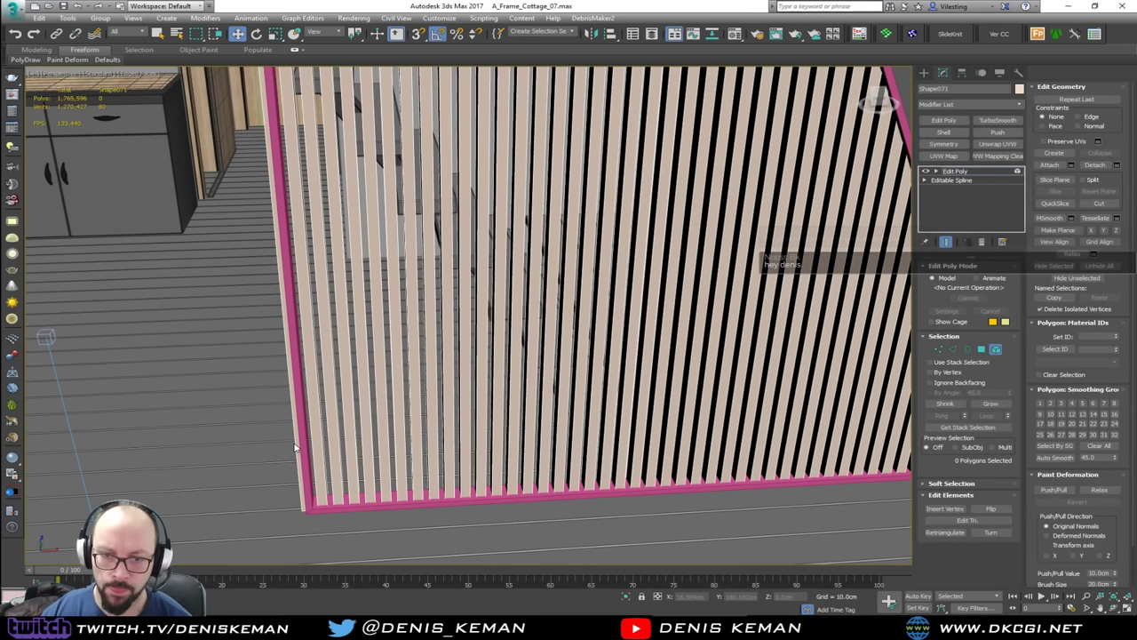
{"action": "left_click", "coordinate": [995, 352]}
Step: Copy the box UVW Map modifier from the frame of the diagonal-slat wooden partition
{"action": "scroll", "coordinate": [622, 355], "scroll_direction": "down", "scroll_amount": 3}
{"action": "middle_click_drag", "start_coordinate": [613, 382], "coordinate": [579, 334], "text": "alt"}
{"action": "middle_click_drag", "start_coordinate": [433, 467], "coordinate": [411, 462], "text": "alt"}
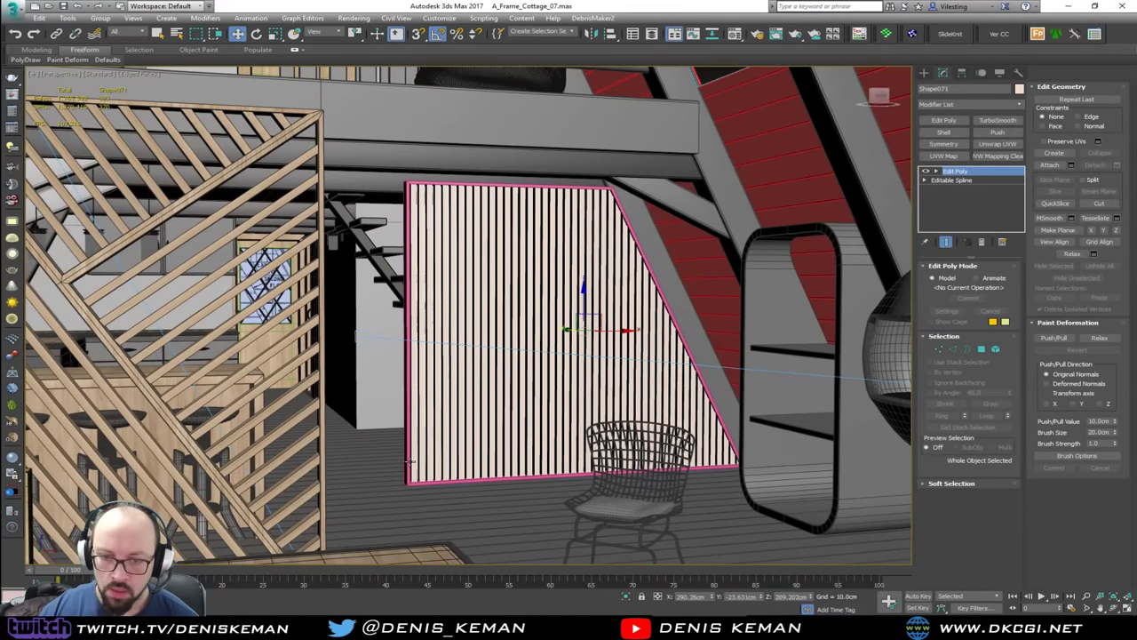
{"action": "left_click", "coordinate": [325, 404]}
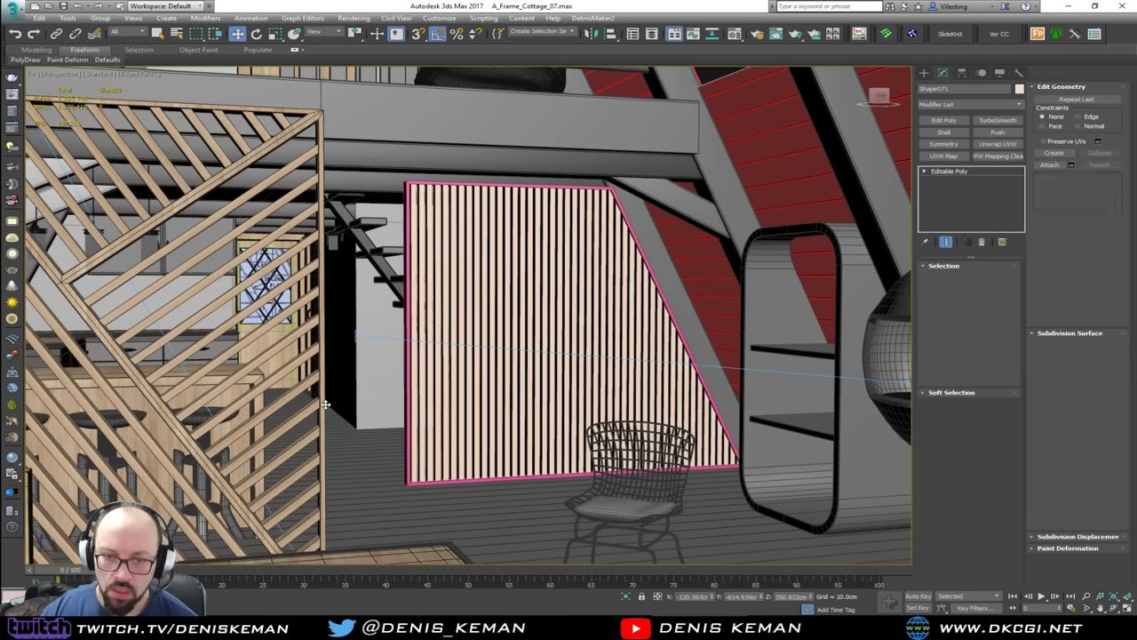
{"action": "right_click", "coordinate": [969, 182]}
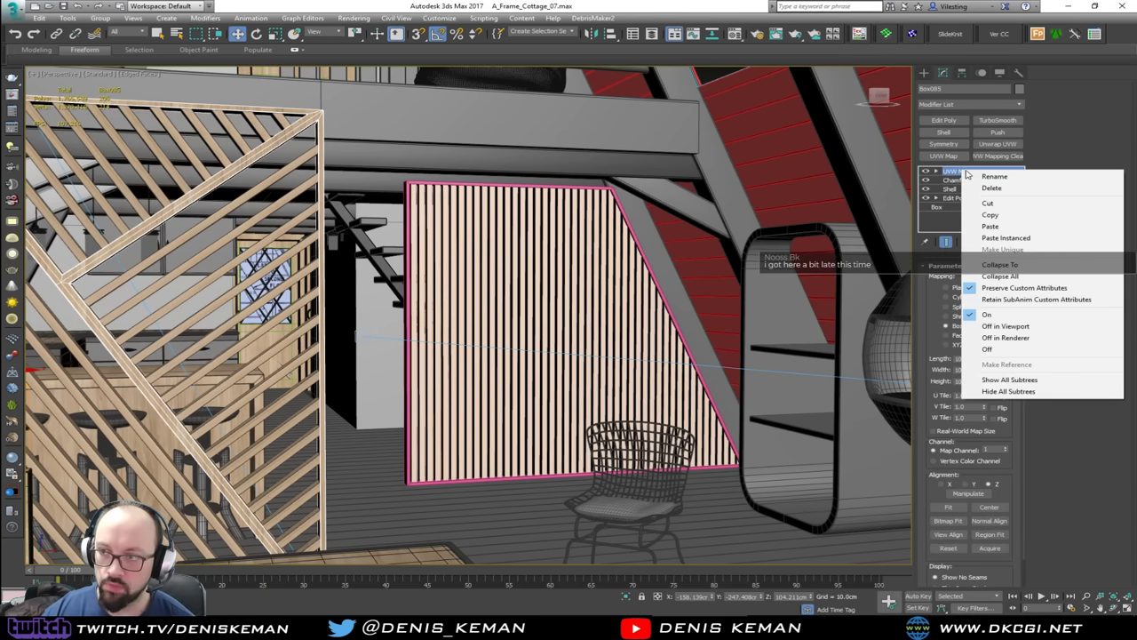
{"action": "left_click", "coordinate": [977, 214]}
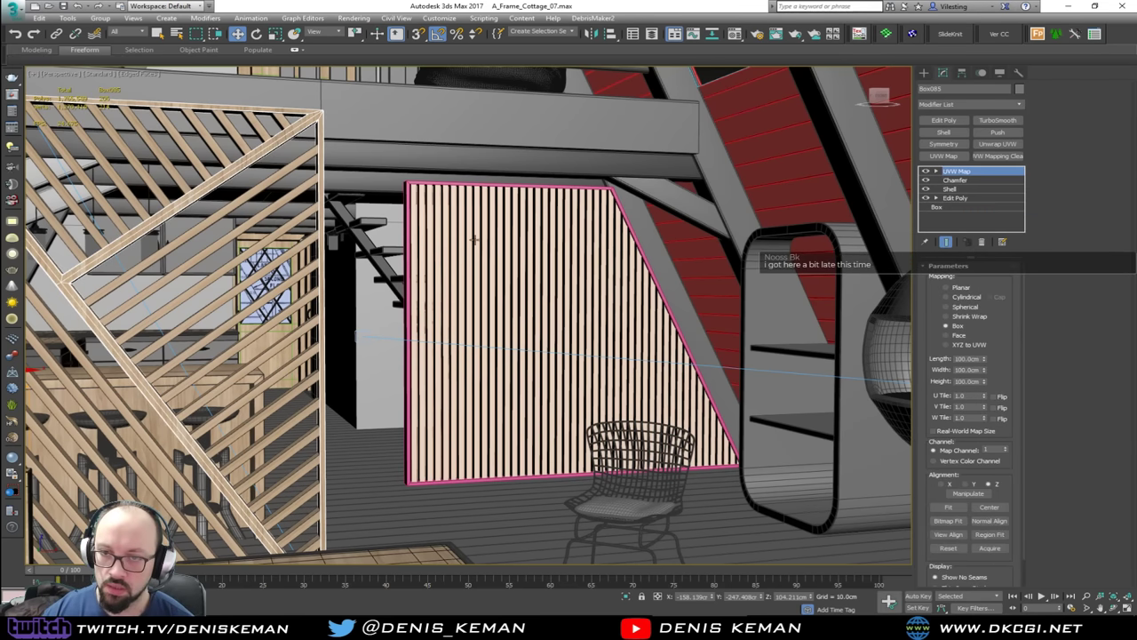
Step: Paste the copied UVW Map modifier onto the vertical slats and place it above Edit Poly in the stack
{"action": "left_click", "coordinate": [410, 281]}
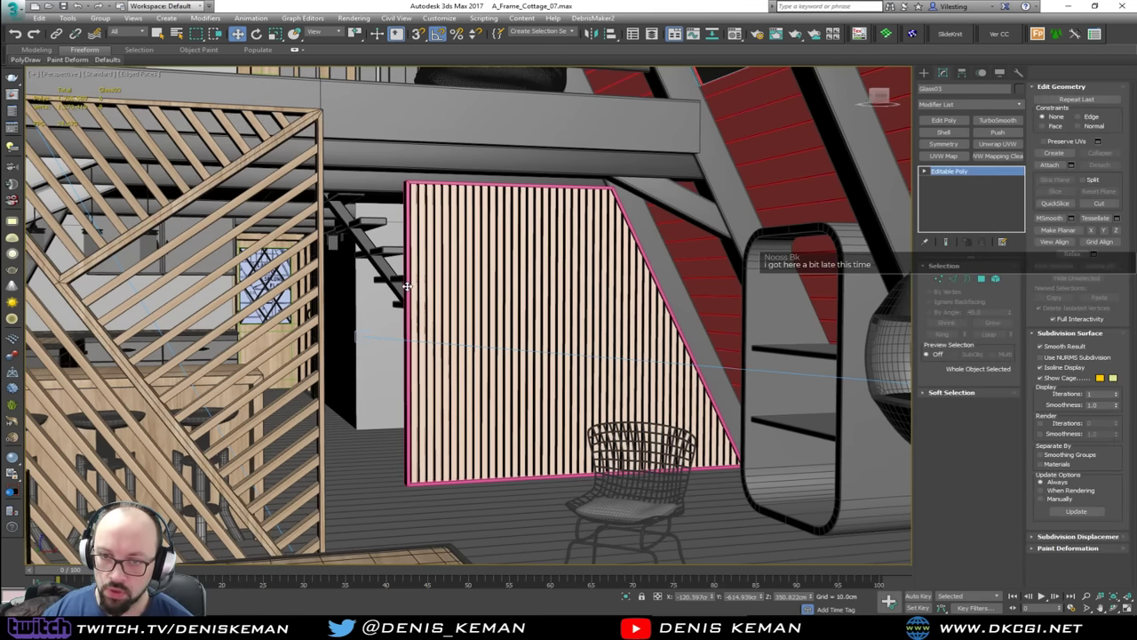
{"action": "scroll", "coordinate": [407, 285], "scroll_direction": "up", "scroll_amount": 5}
{"action": "left_click", "coordinate": [411, 310]}
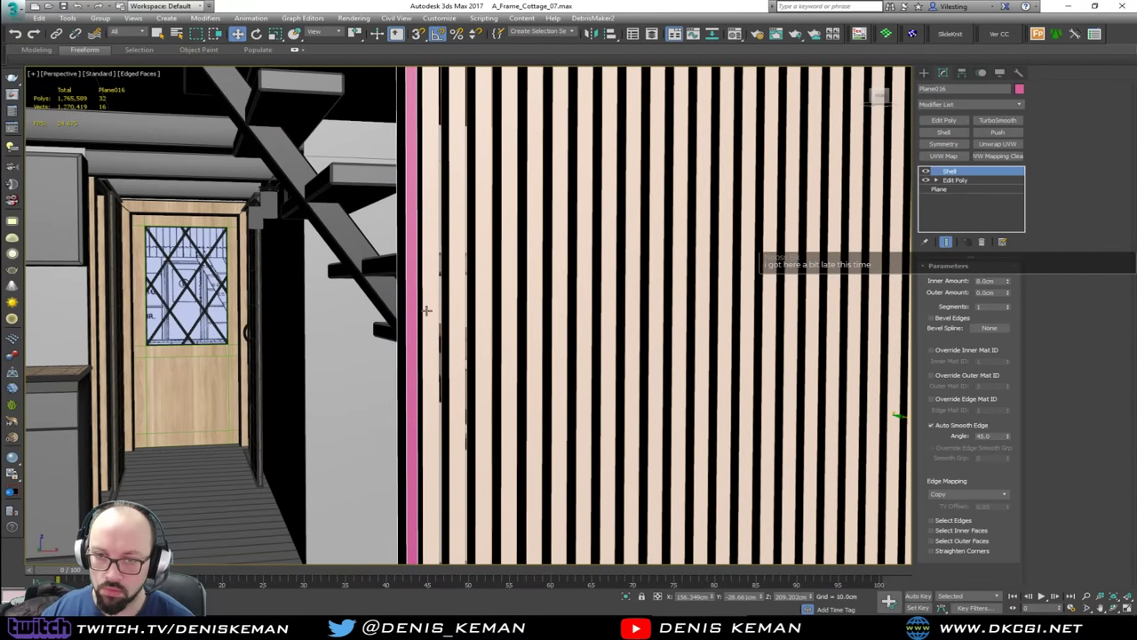
{"action": "left_click", "coordinate": [428, 310], "text": "ctrl"}
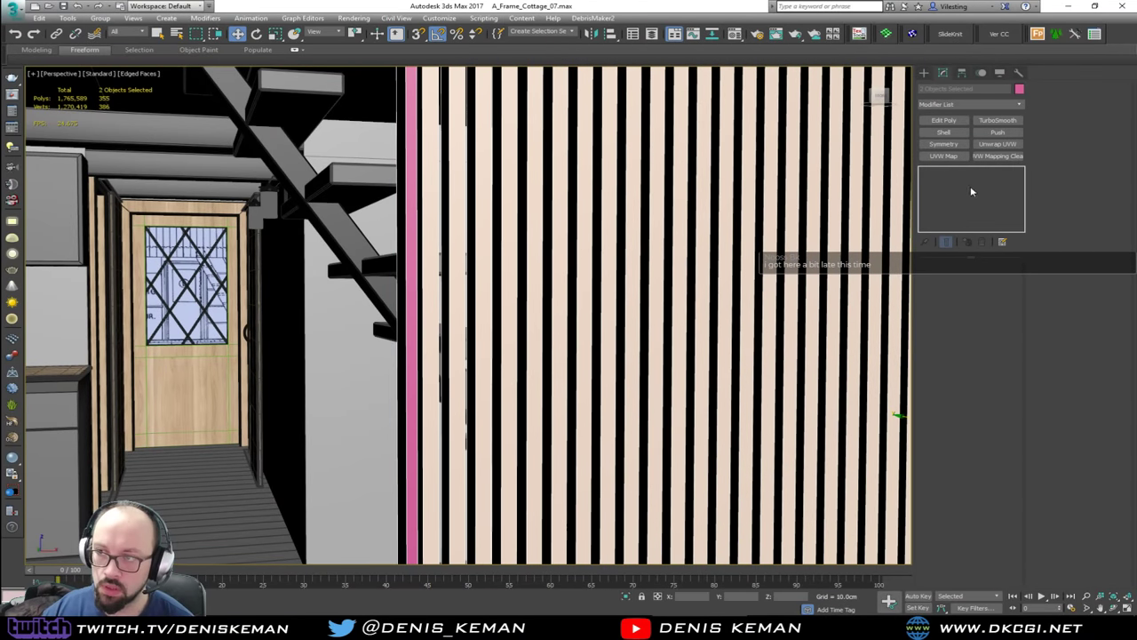
{"action": "left_click", "coordinate": [456, 299]}
{"action": "right_click", "coordinate": [973, 172]}
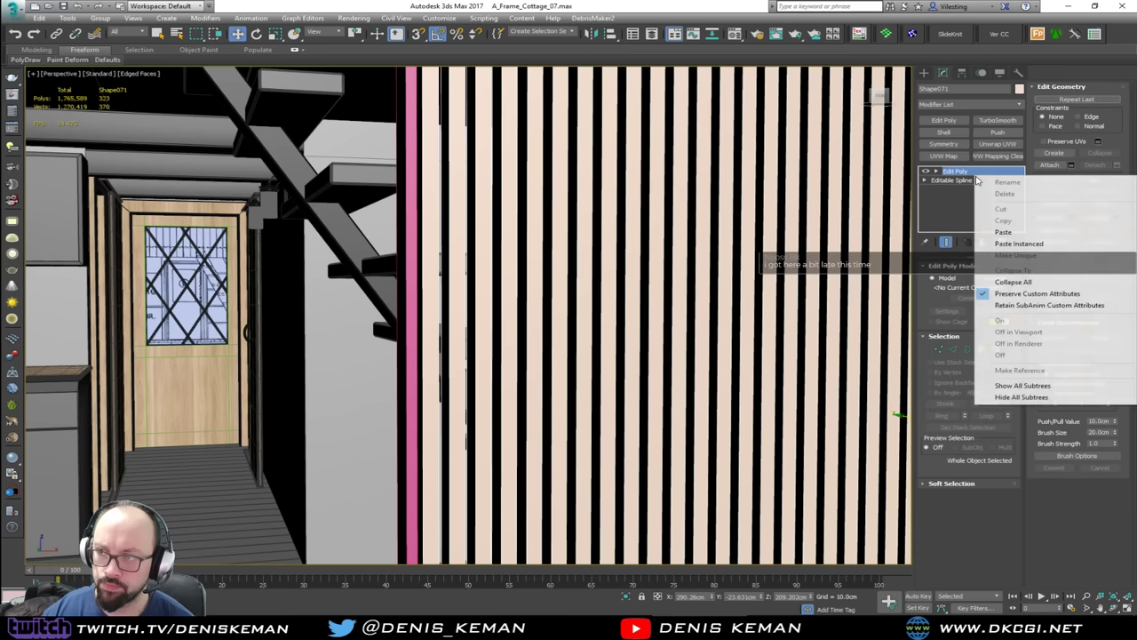
{"action": "left_click", "coordinate": [1022, 234]}
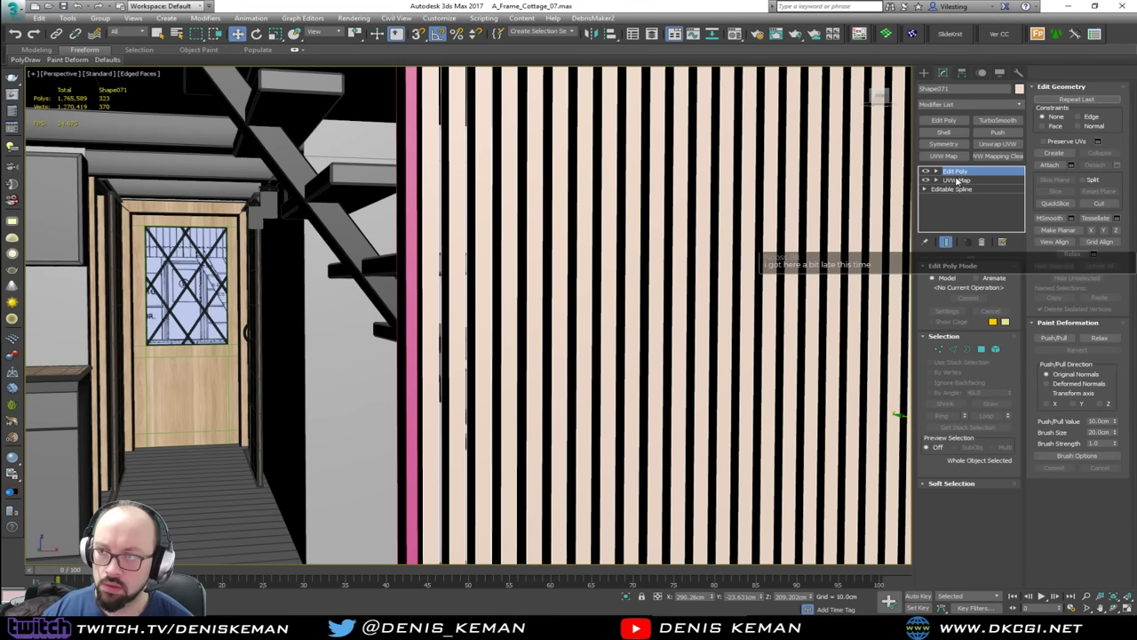
{"action": "left_click_drag", "start_coordinate": [974, 169], "coordinate": [974, 171]}
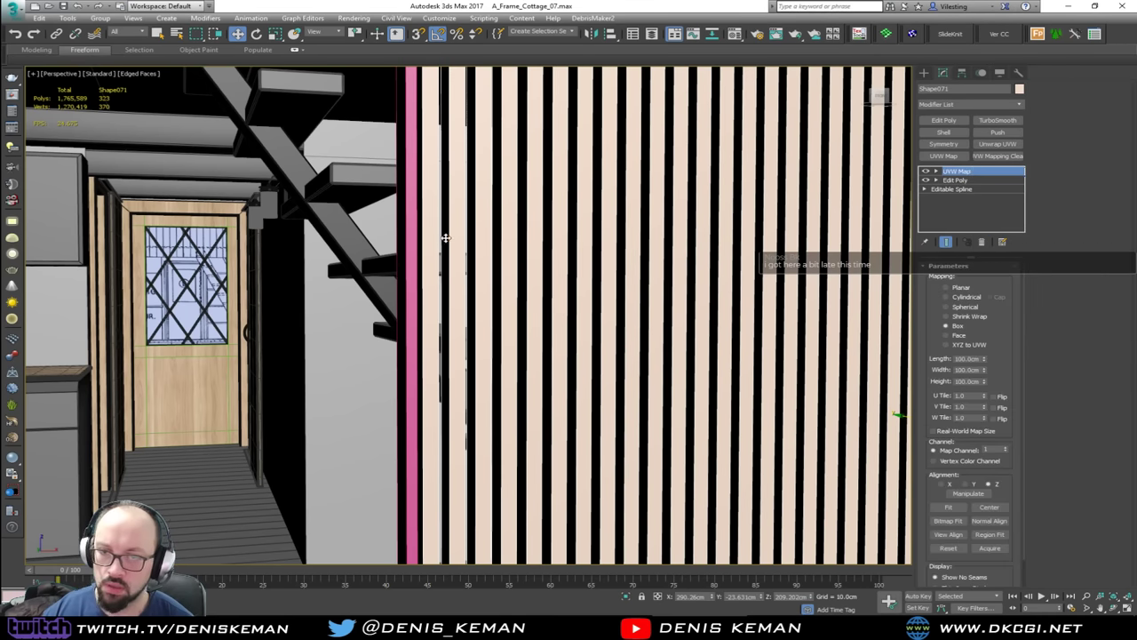
Step: Paste the copied UVW Map modifier above the Shell on the new partition's frame
{"action": "left_click", "coordinate": [407, 263]}
{"action": "right_click", "coordinate": [988, 179]}
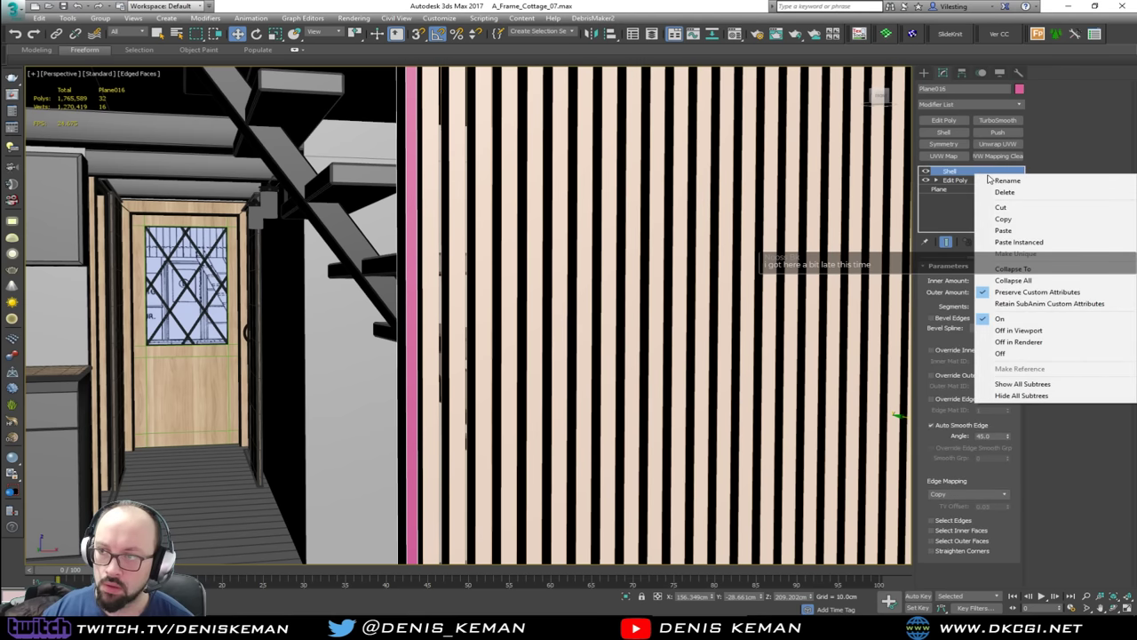
{"action": "left_click", "coordinate": [1016, 230]}
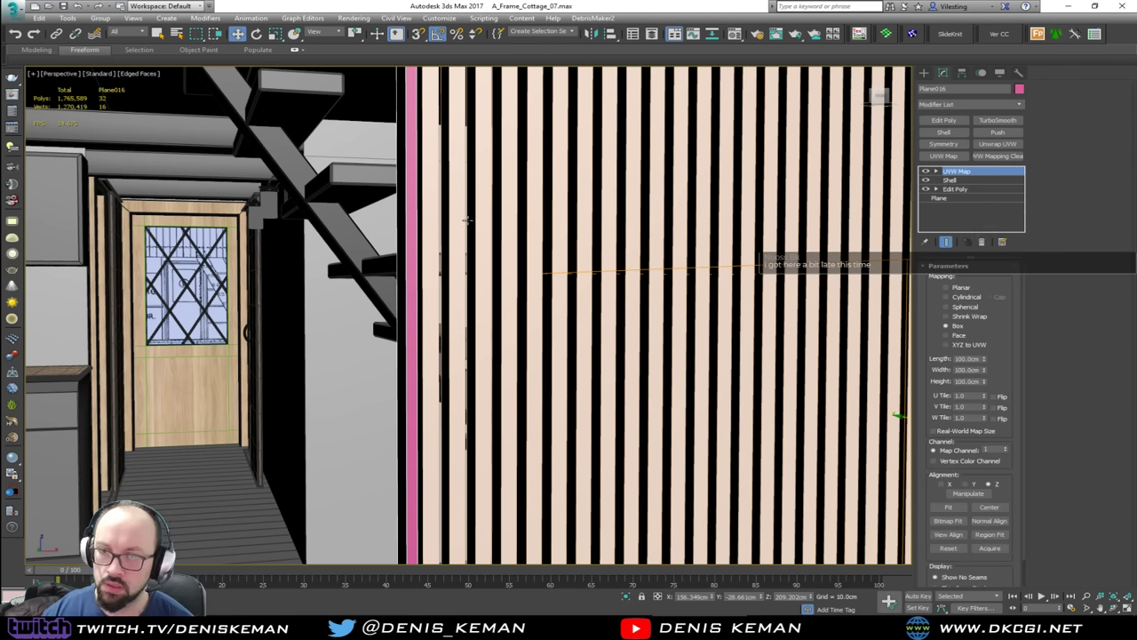
Step: Add a Chamfer modifier above Edit Poly on the partition's vertical slats and set its amount to 0.1 cm
{"action": "scroll", "coordinate": [406, 274], "scroll_direction": "down", "scroll_amount": 4}
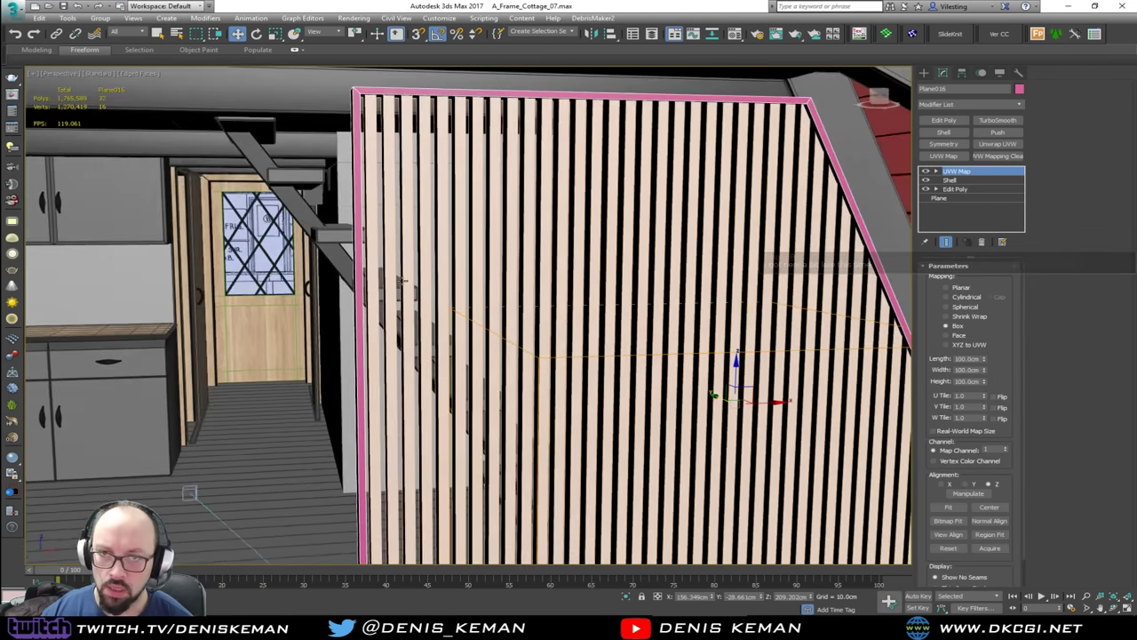
{"action": "middle_click_drag", "start_coordinate": [404, 281], "coordinate": [425, 278], "text": "alt"}
{"action": "middle_click_drag", "start_coordinate": [424, 278], "coordinate": [570, 227]}
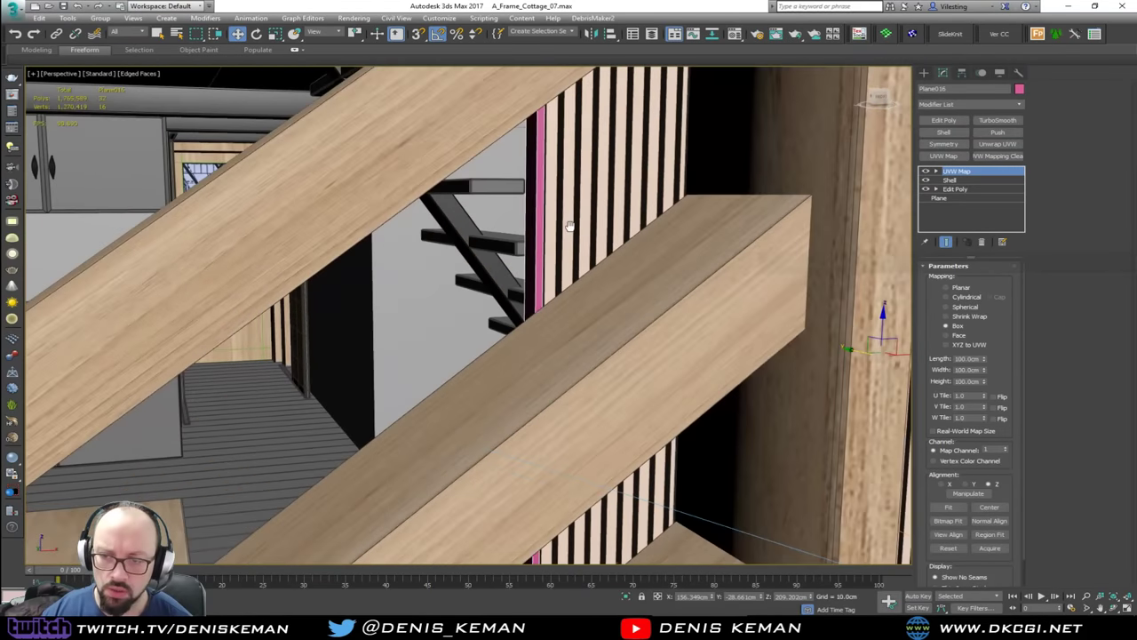
{"action": "middle_click_drag", "start_coordinate": [593, 295], "coordinate": [357, 326], "text": "alt"}
{"action": "scroll", "coordinate": [357, 326], "scroll_direction": "up", "scroll_amount": 3}
{"action": "left_click", "coordinate": [360, 352]}
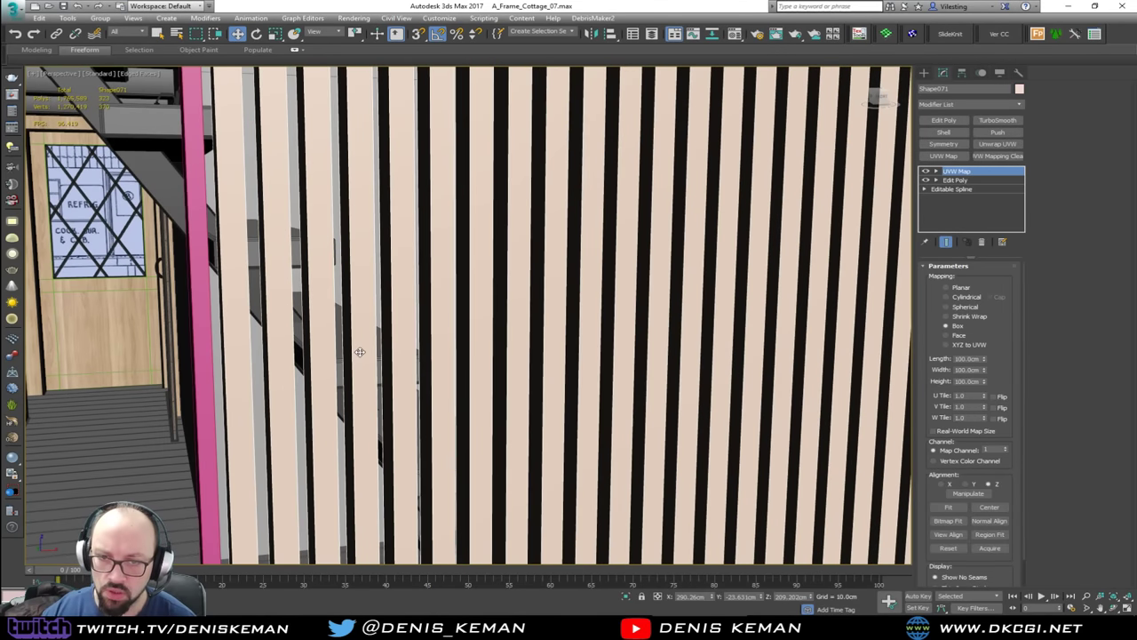
{"action": "left_click", "coordinate": [962, 181]}
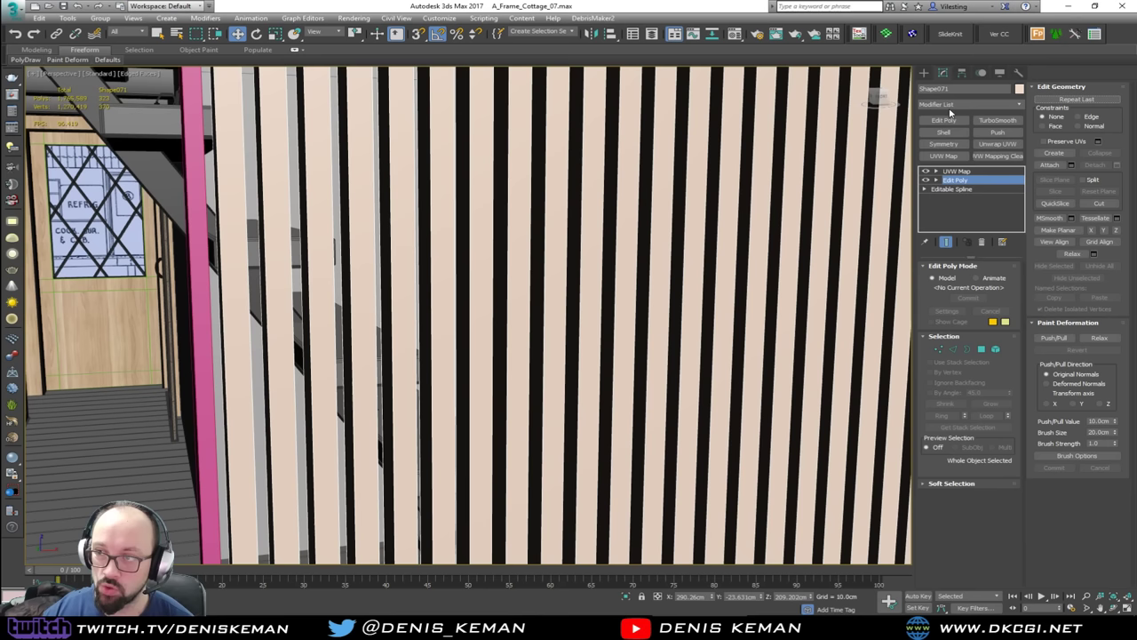
{"action": "left_click", "coordinate": [955, 105]}
{"action": "scroll", "coordinate": [950, 116], "scroll_direction": "down", "scroll_amount": 5}
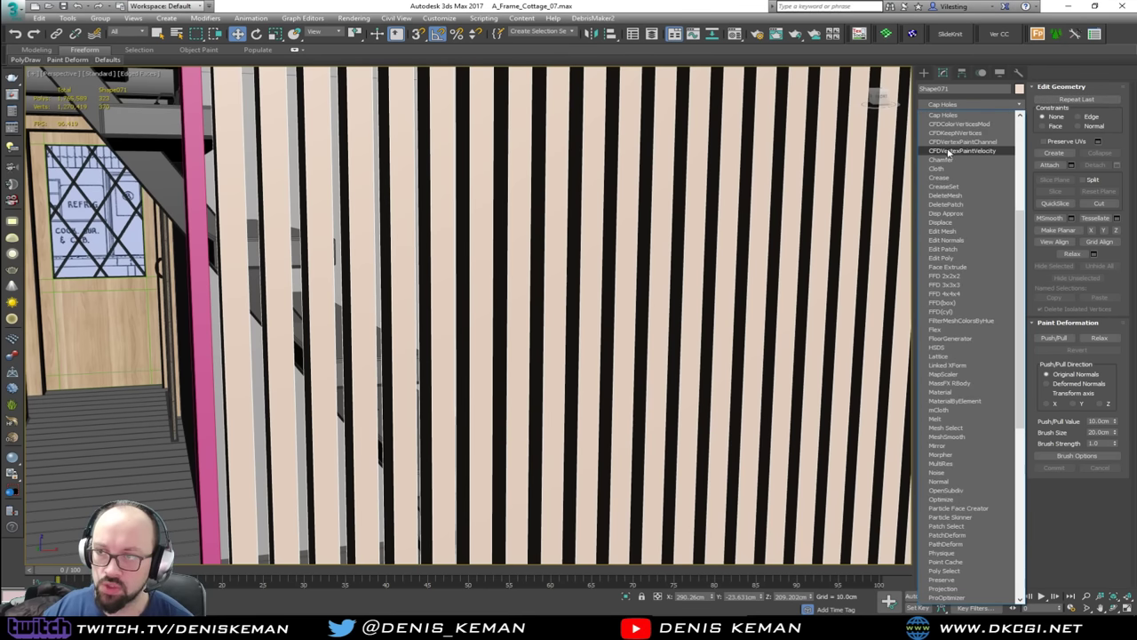
{"action": "left_click", "coordinate": [947, 155]}
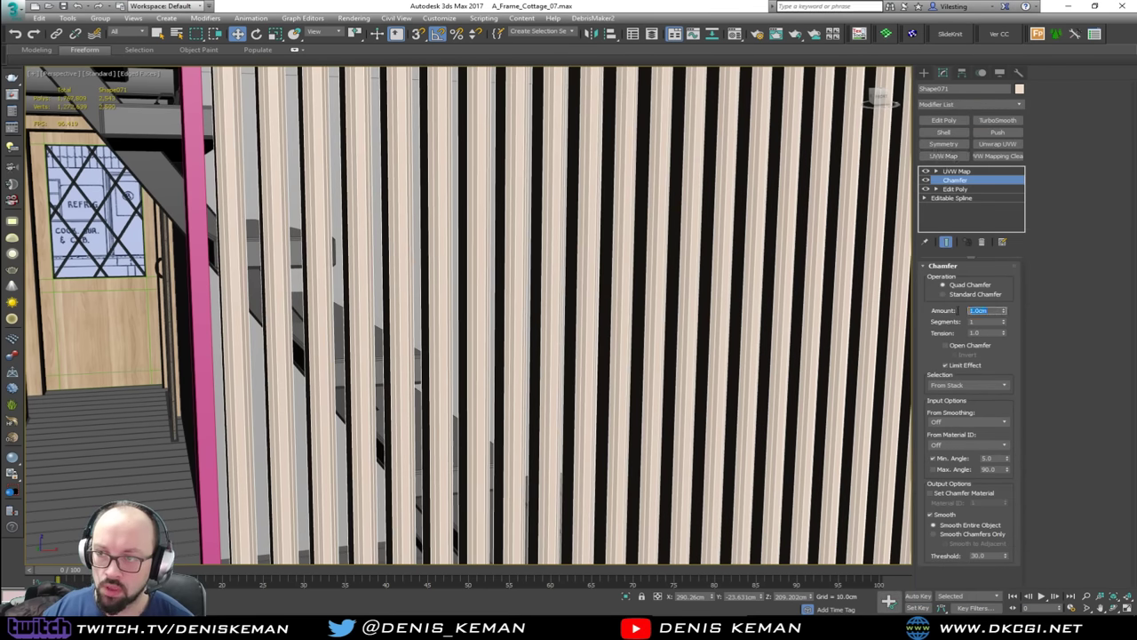
{"action": "key", "text": "Return"}
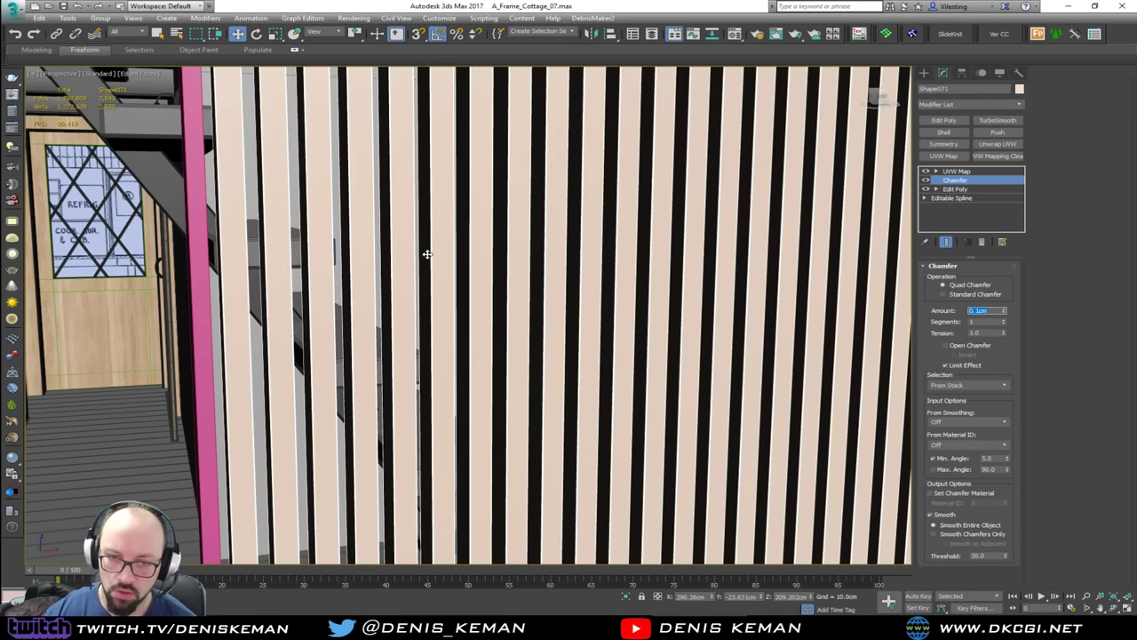
Step: Add a Chamfer modifier of 0.1 cm to the partition's frame and place it between Shell and UVW Map
{"action": "middle_click_drag", "start_coordinate": [427, 254], "coordinate": [534, 227]}
{"action": "scroll", "coordinate": [369, 289], "scroll_direction": "up", "scroll_amount": 4}
{"action": "scroll", "coordinate": [366, 292], "scroll_direction": "down", "scroll_amount": 2}
{"action": "key", "text": "F4"}
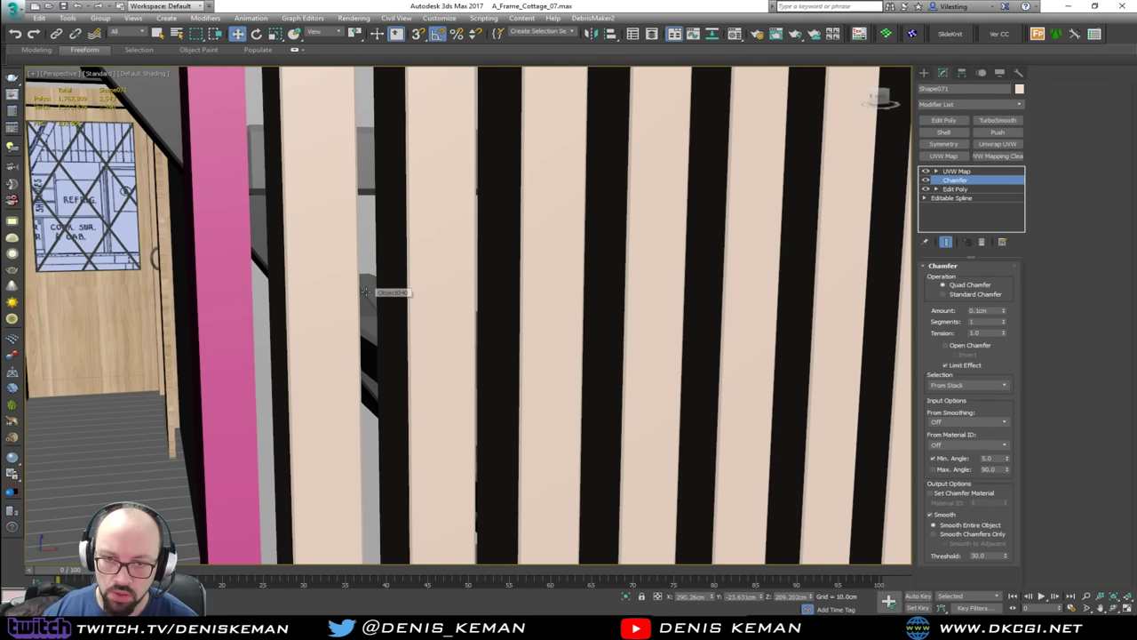
{"action": "left_click", "coordinate": [203, 329]}
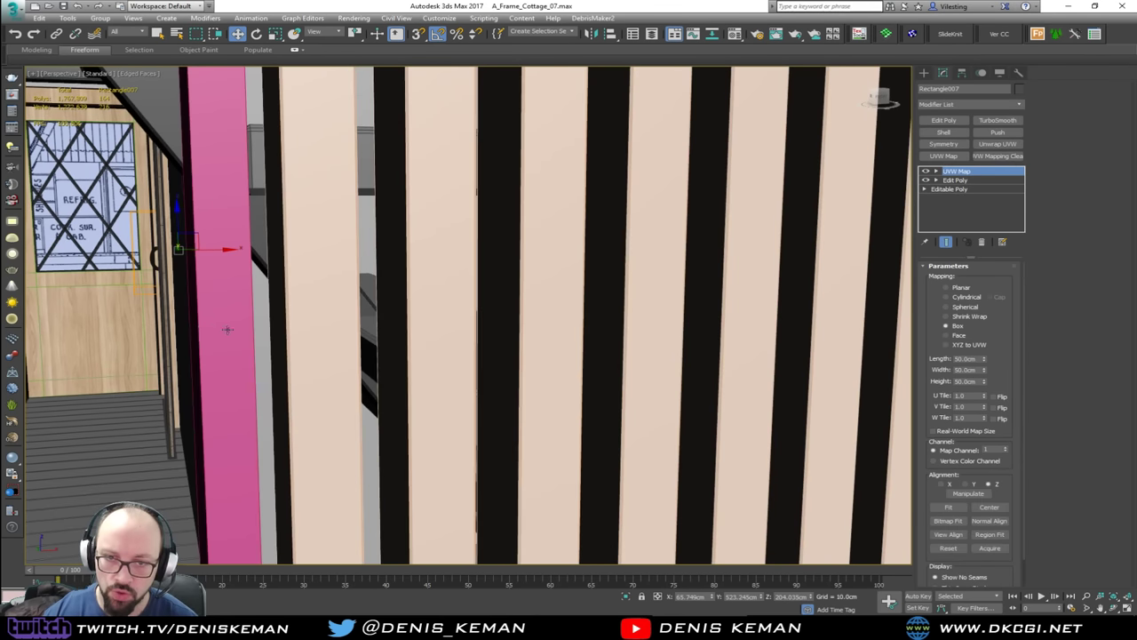
{"action": "middle_click_drag", "start_coordinate": [215, 325], "coordinate": [448, 363]}
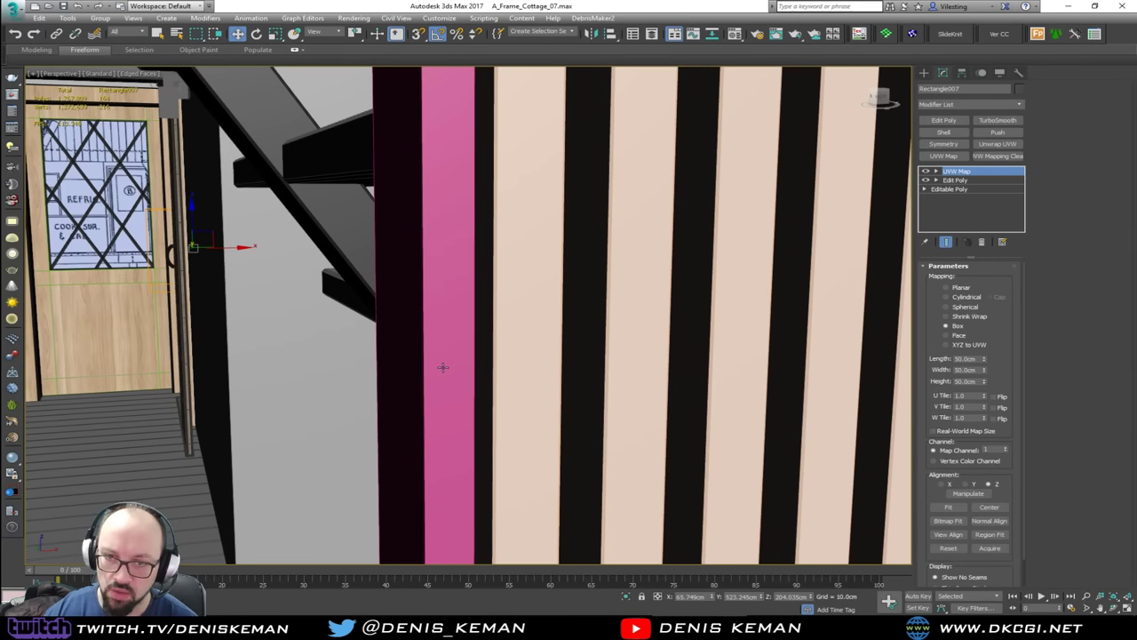
{"action": "left_click", "coordinate": [385, 348]}
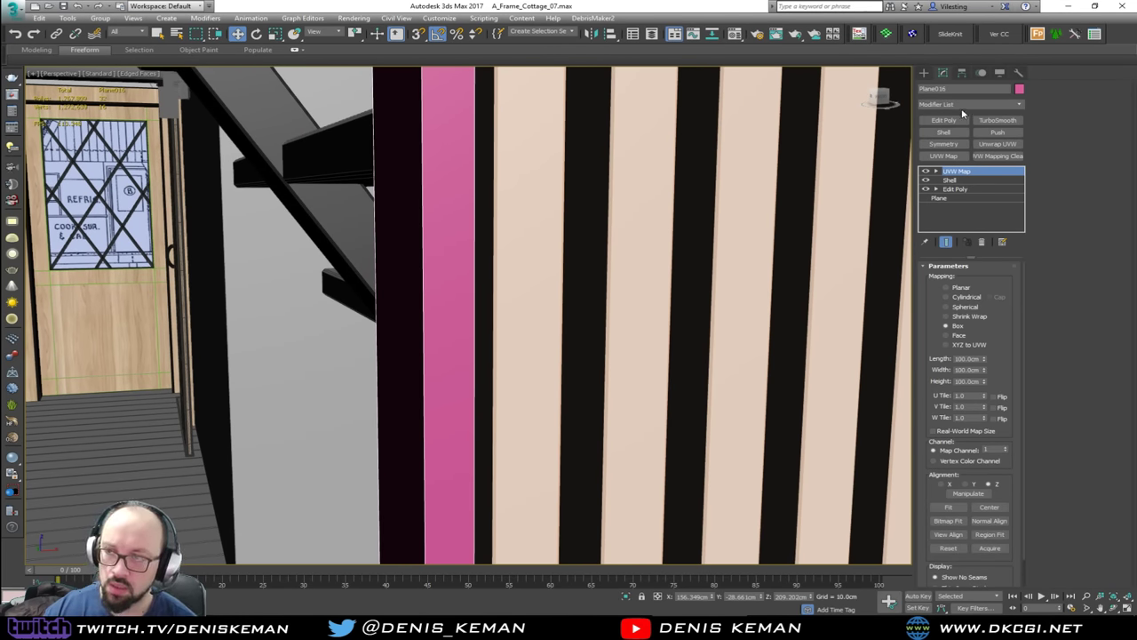
{"action": "left_click", "coordinate": [957, 105]}
{"action": "scroll", "coordinate": [958, 105], "scroll_direction": "up", "scroll_amount": 10}
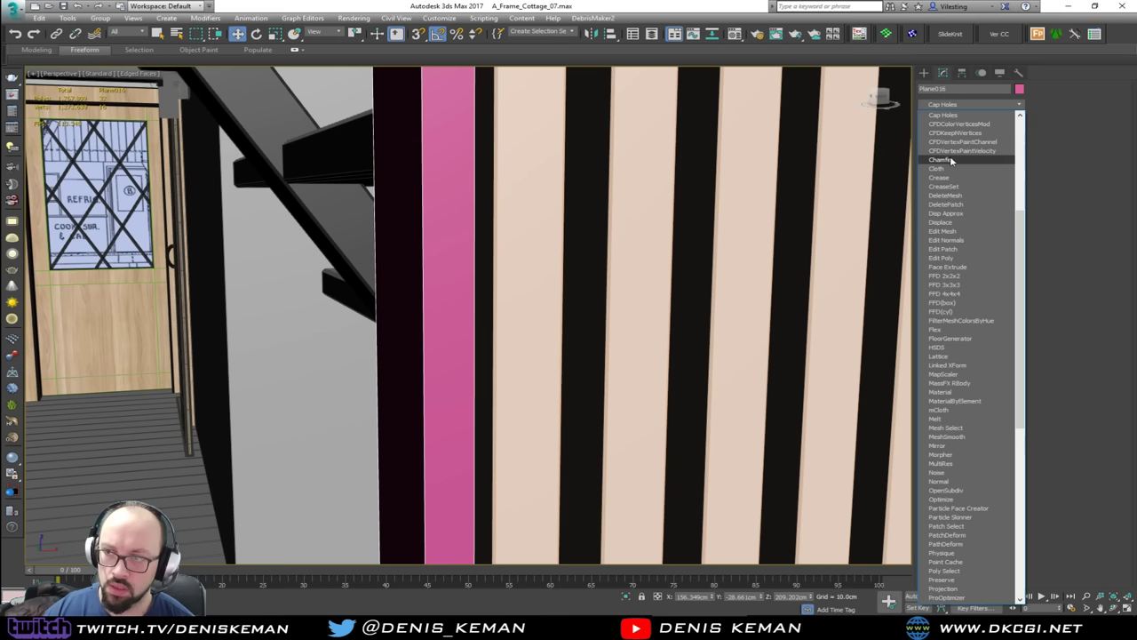
{"action": "left_click", "coordinate": [950, 160]}
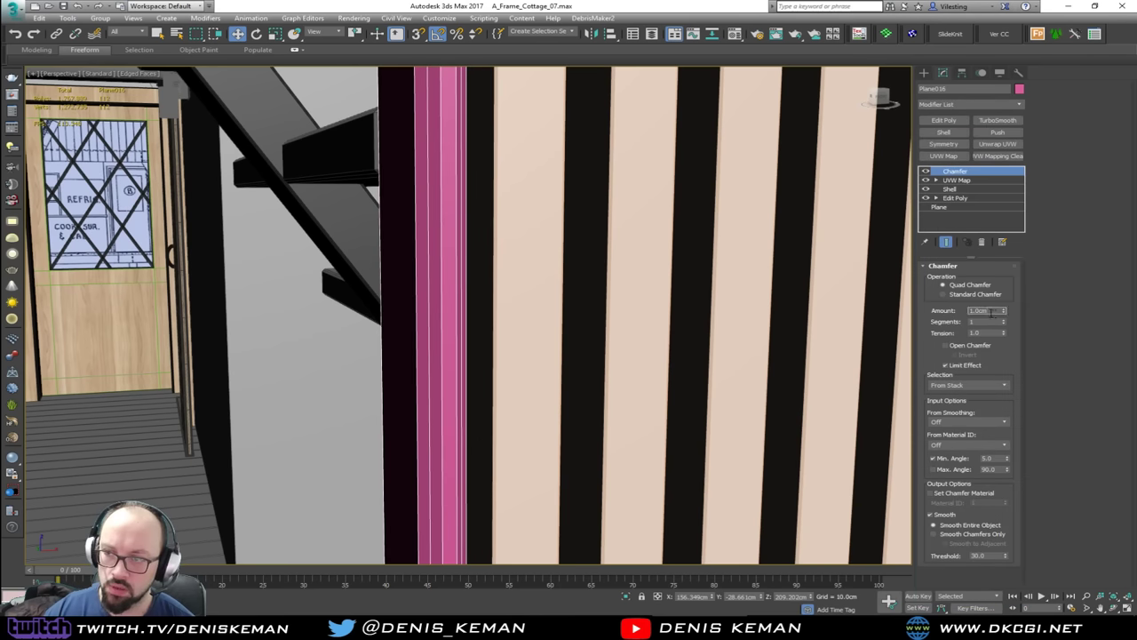
{"action": "key", "text": "Return"}
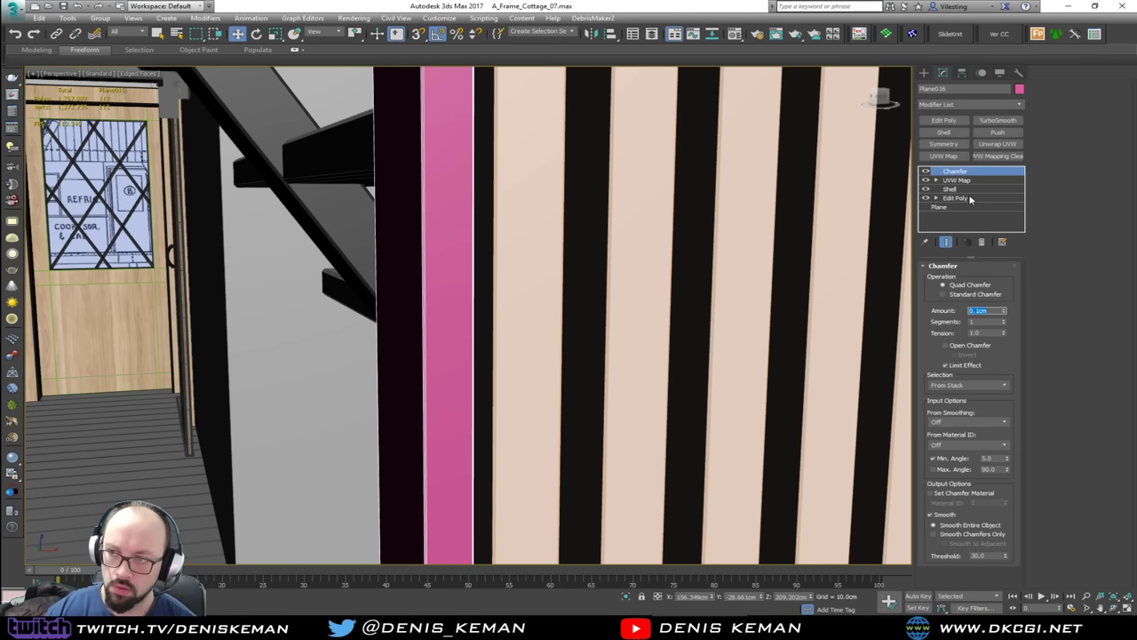
{"action": "left_click_drag", "start_coordinate": [954, 173], "coordinate": [959, 186]}
Step: Assign the Wood_Rotated material to both the partition's frame and its vertical slats
{"action": "left_click", "coordinate": [515, 296], "text": "ctrl"}
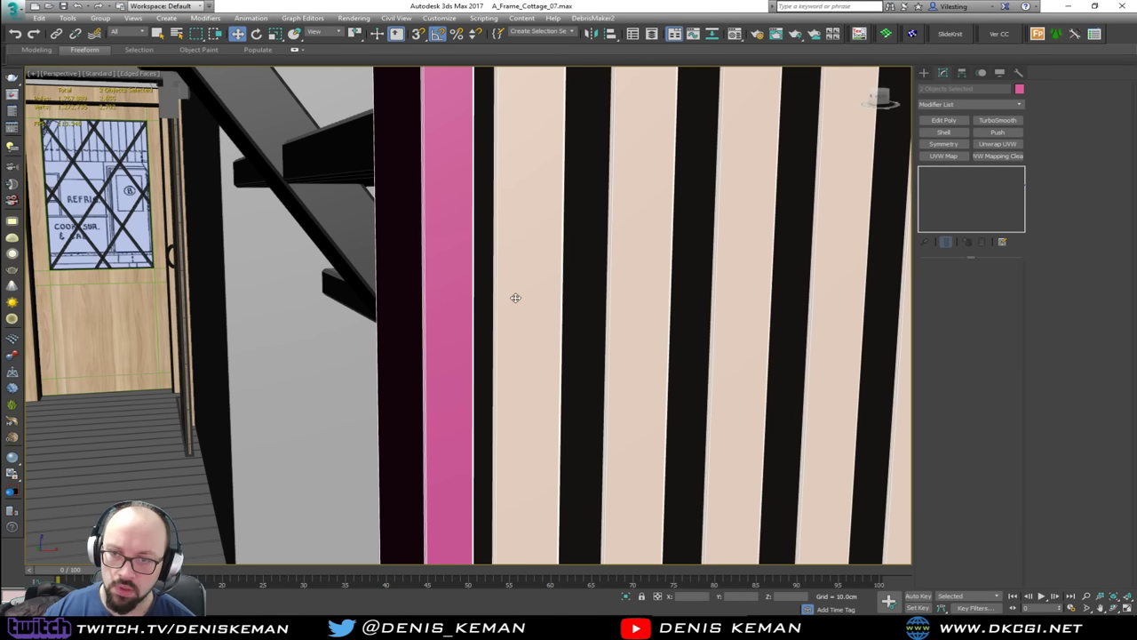
{"action": "key", "text": "m"}
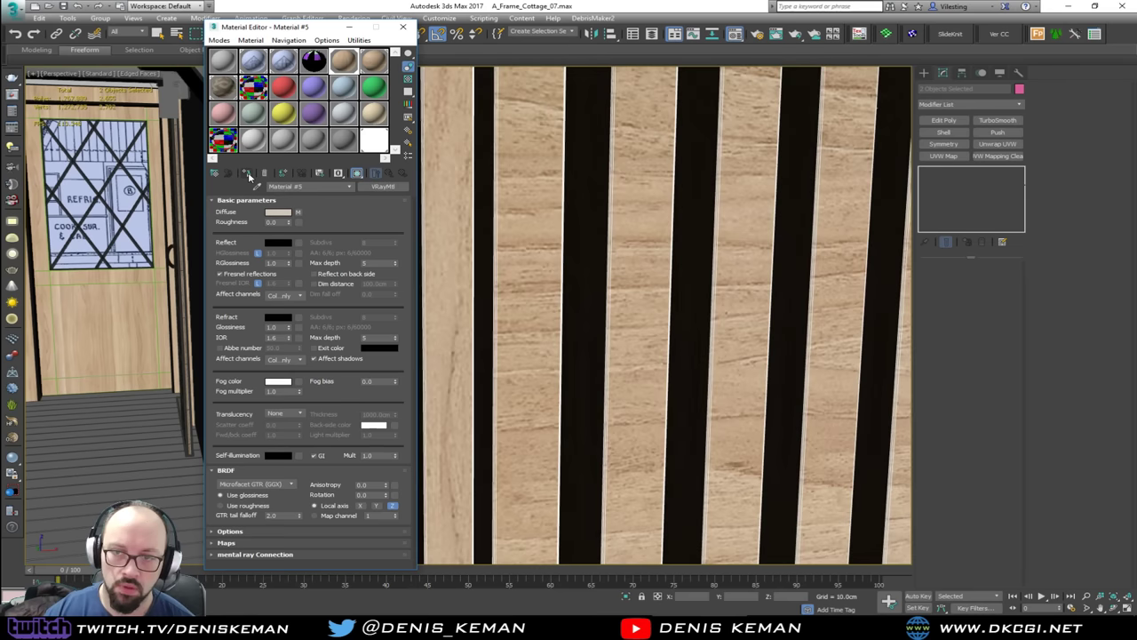
{"action": "left_click", "coordinate": [368, 71]}
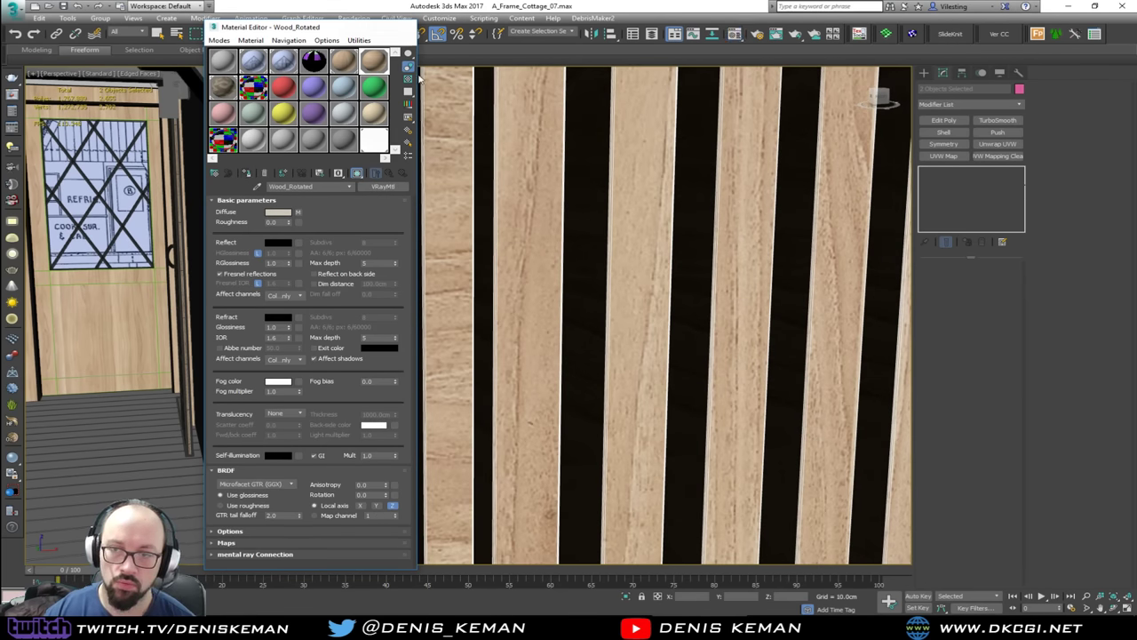
{"action": "left_click", "coordinate": [402, 27]}
Step: Examine the textured vertical-slat partition up close and from across the living room
{"action": "scroll", "coordinate": [542, 346], "scroll_direction": "down", "scroll_amount": 5}
{"action": "scroll", "coordinate": [541, 346], "scroll_direction": "down", "scroll_amount": 3}
{"action": "middle_click_drag", "start_coordinate": [542, 346], "coordinate": [310, 307]}
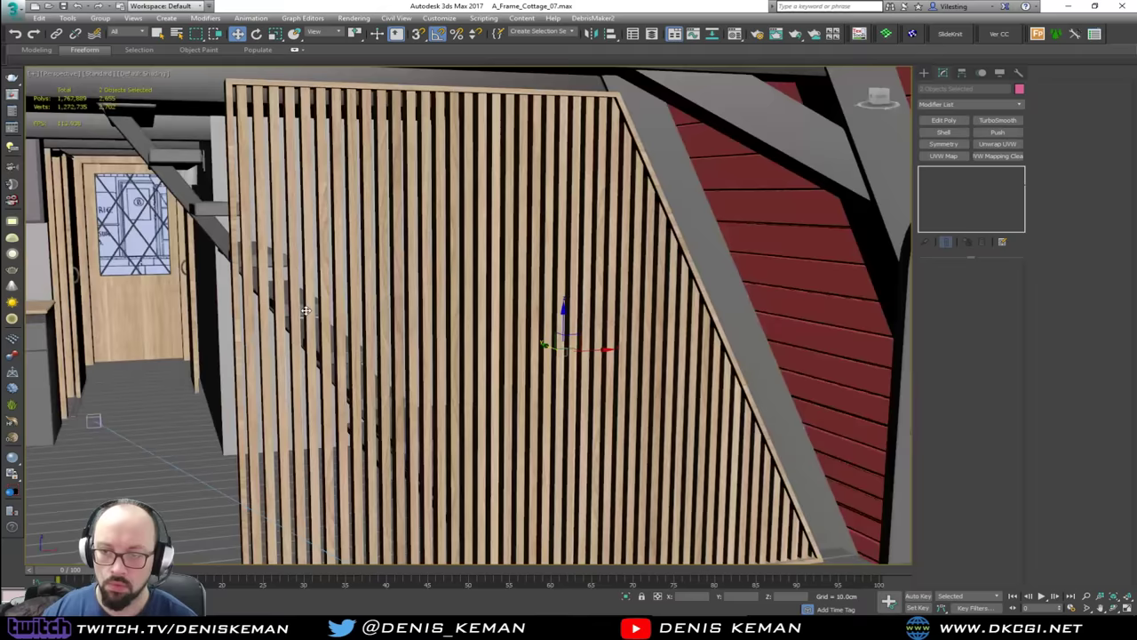
{"action": "scroll", "coordinate": [310, 307], "scroll_direction": "down", "scroll_amount": 2}
{"action": "middle_click_drag", "start_coordinate": [400, 317], "coordinate": [375, 318], "text": "alt"}
{"action": "left_click", "coordinate": [375, 318]}
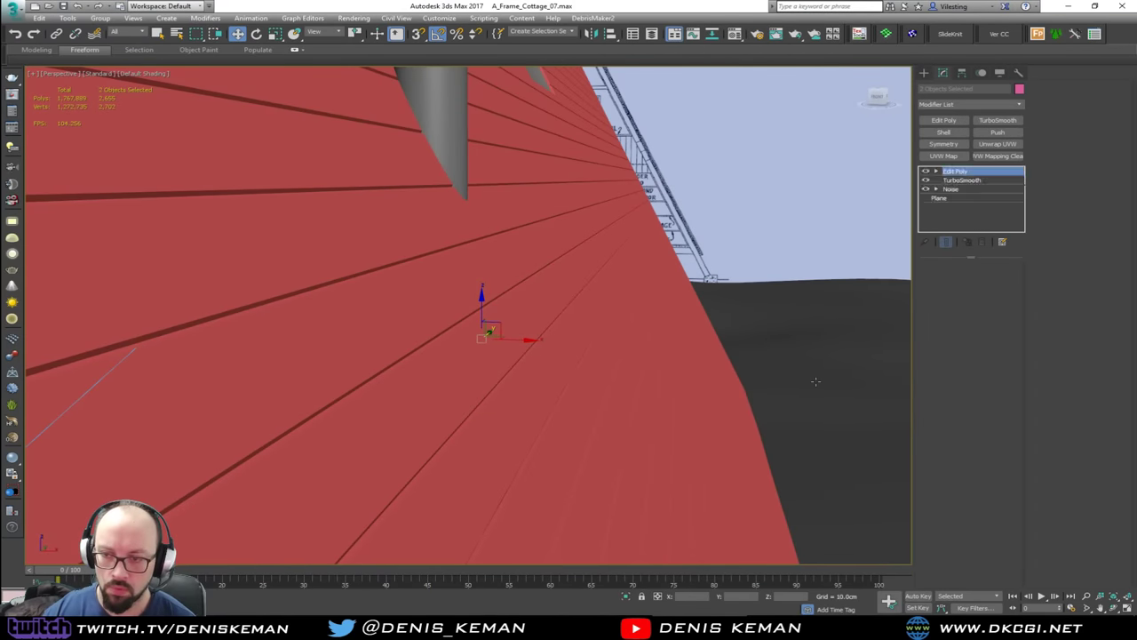
{"action": "left_click", "coordinate": [779, 230]}
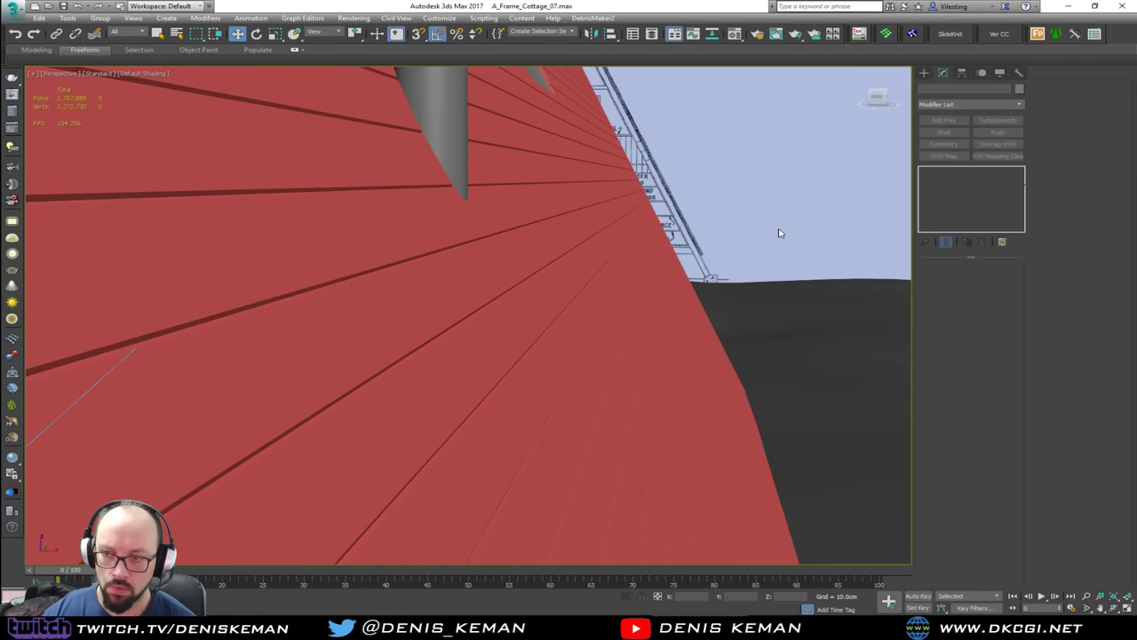
{"action": "scroll", "coordinate": [642, 264], "scroll_direction": "down", "scroll_amount": 5}
{"action": "middle_click_drag", "start_coordinate": [684, 265], "coordinate": [665, 258], "text": "alt"}
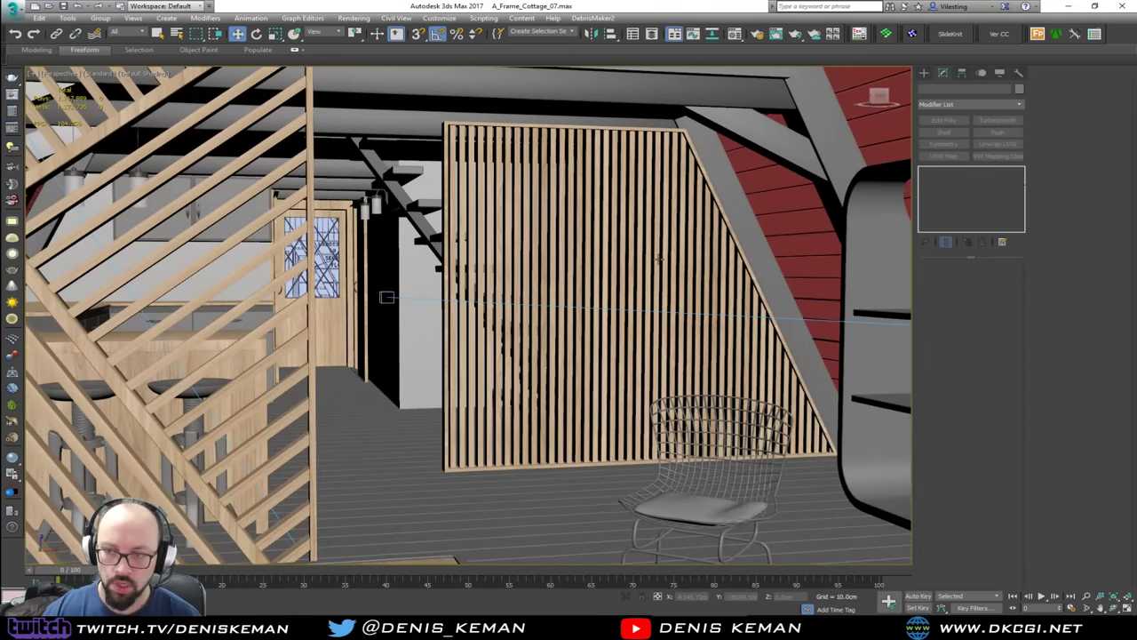
{"action": "middle_click_drag", "start_coordinate": [508, 298], "coordinate": [634, 311], "text": "alt"}
{"action": "scroll", "coordinate": [297, 358], "scroll_direction": "down", "scroll_amount": 3}
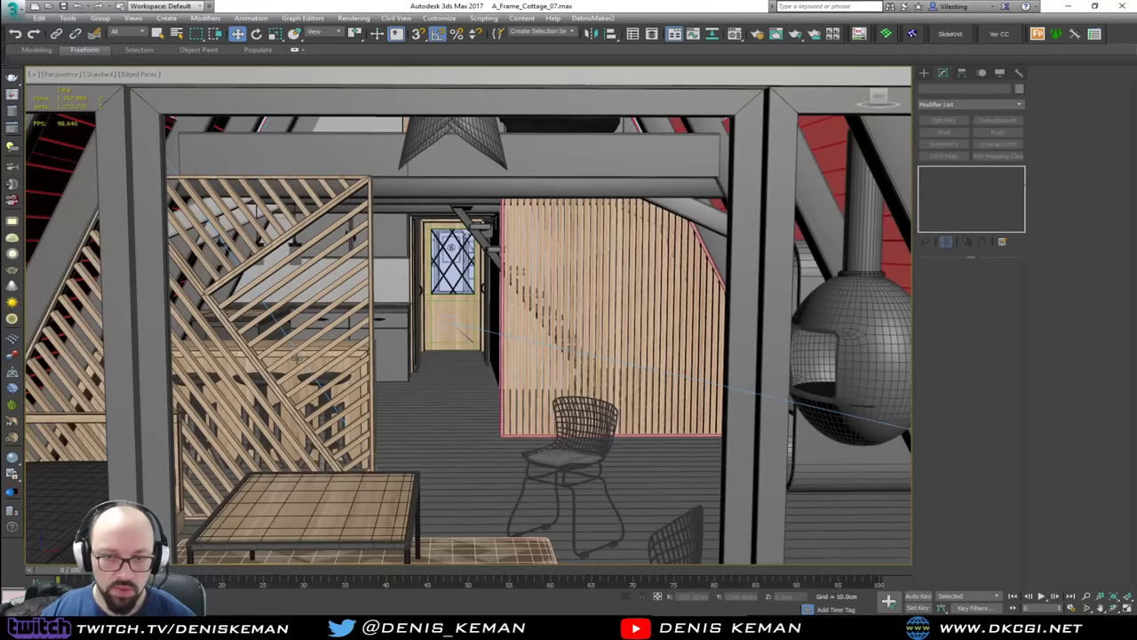
Step: Hide Roof_plane_02 and Roof_plane_01 in the Roof layer
{"action": "scroll", "coordinate": [297, 358], "scroll_direction": "down", "scroll_amount": 10}
{"action": "scroll", "coordinate": [356, 373], "scroll_direction": "down", "scroll_amount": 4}
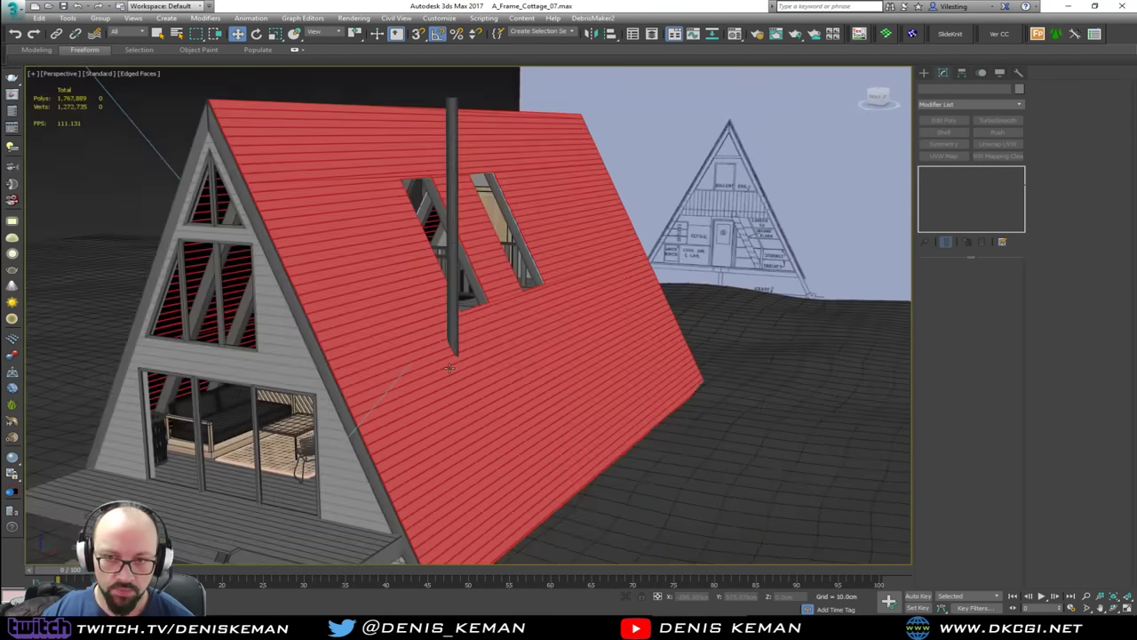
{"action": "left_click", "coordinate": [449, 366]}
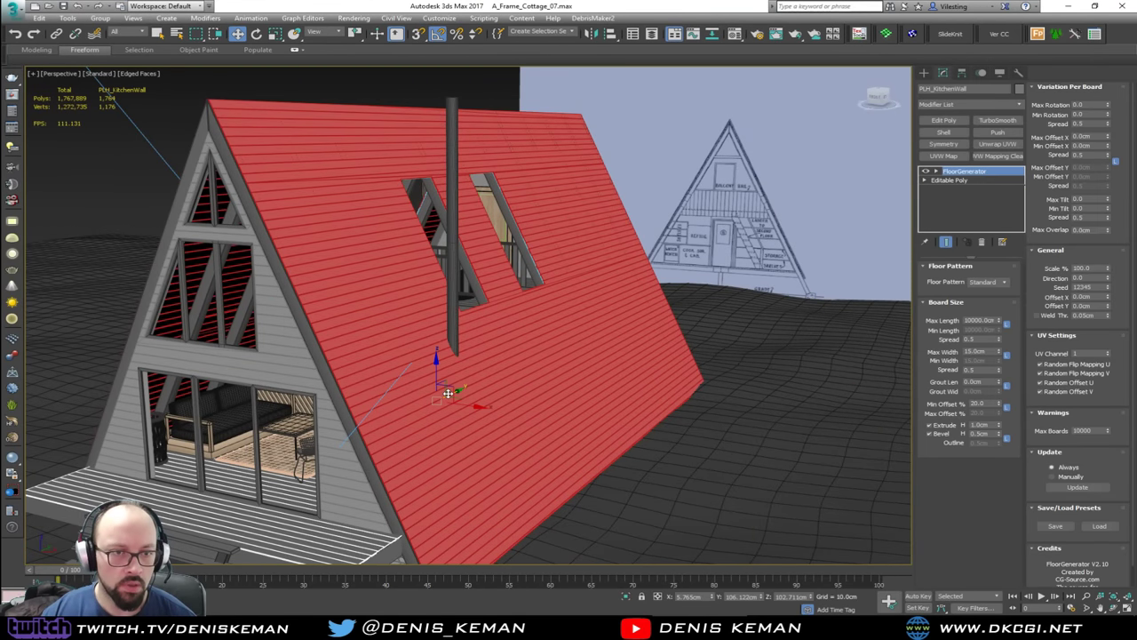
{"action": "left_click", "coordinate": [281, 172]}
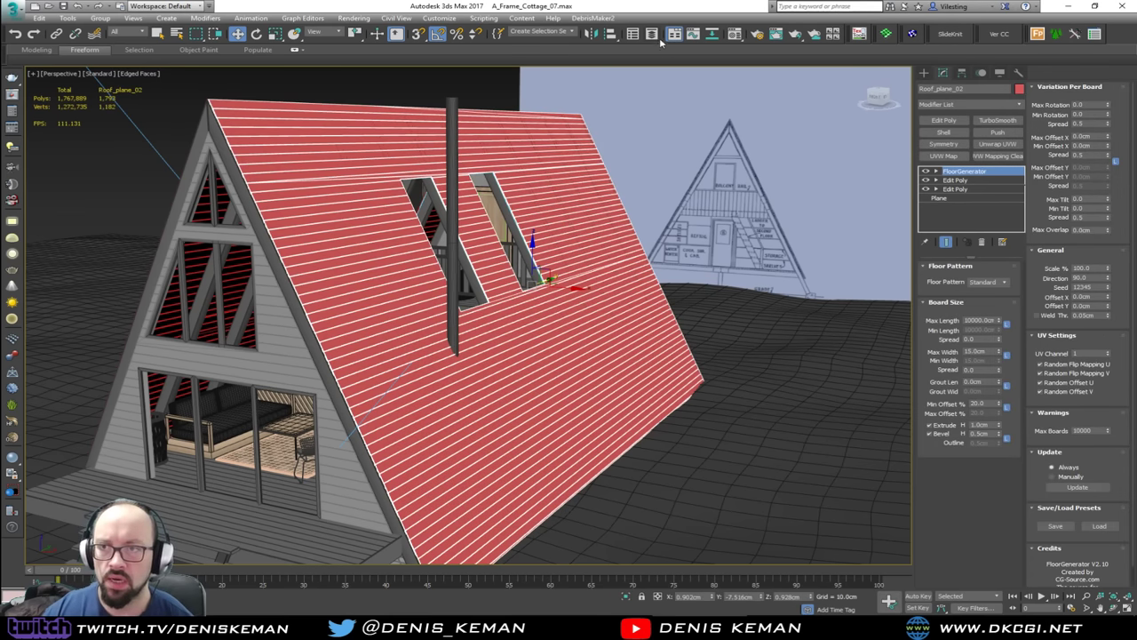
{"action": "left_click", "coordinate": [653, 34]}
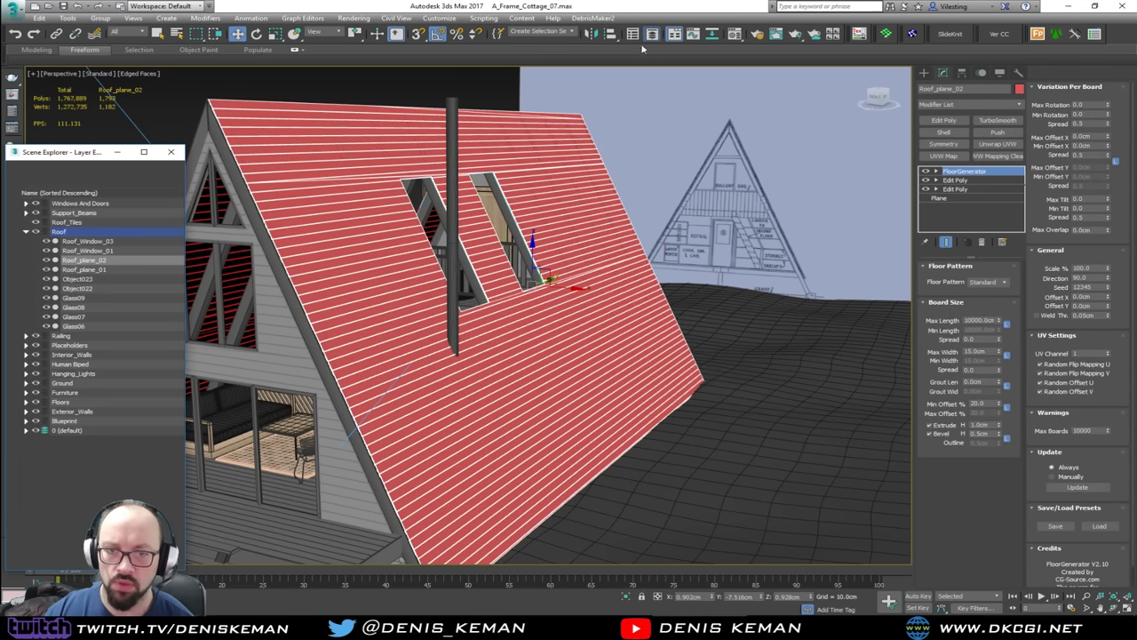
{"action": "left_click", "coordinate": [47, 261]}
{"action": "left_click", "coordinate": [54, 270]}
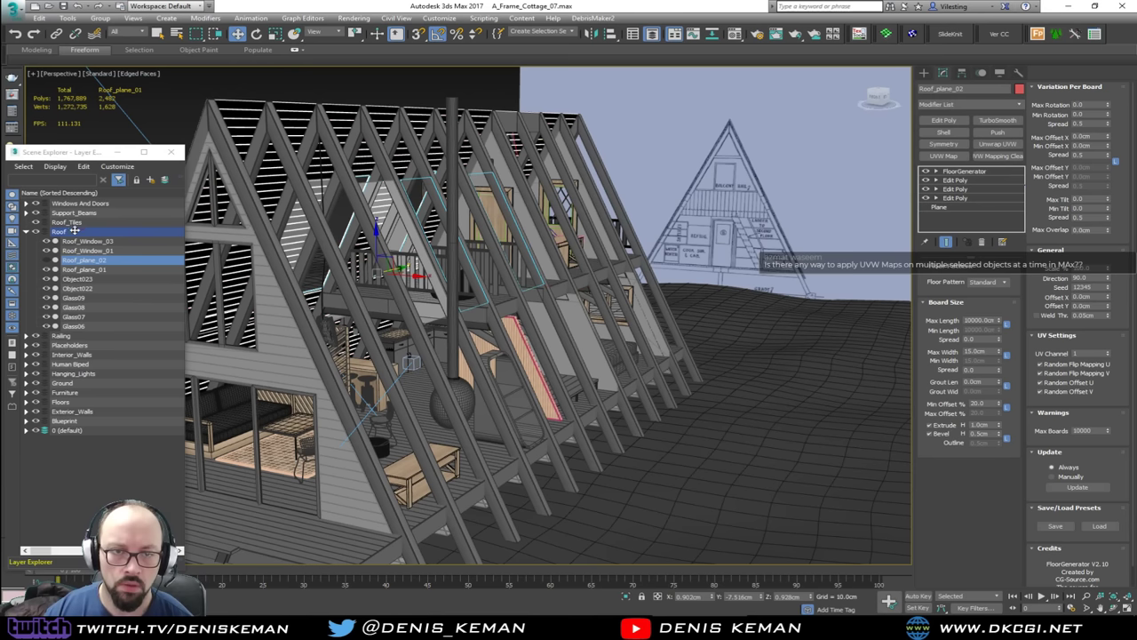
{"action": "left_click", "coordinate": [48, 270]}
{"action": "left_click", "coordinate": [273, 101]}
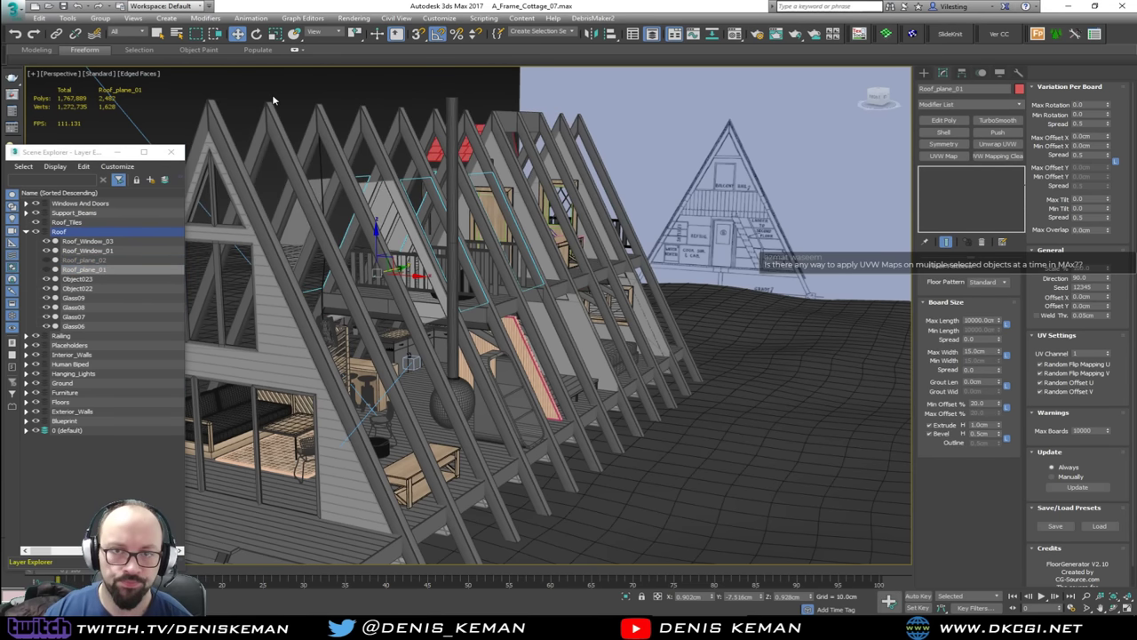
{"action": "left_click", "coordinate": [170, 152]}
Step: Set the object color of the partition's slats and frame to the dark grey custom color
{"action": "middle_click_drag", "start_coordinate": [184, 192], "coordinate": [524, 320], "text": "alt"}
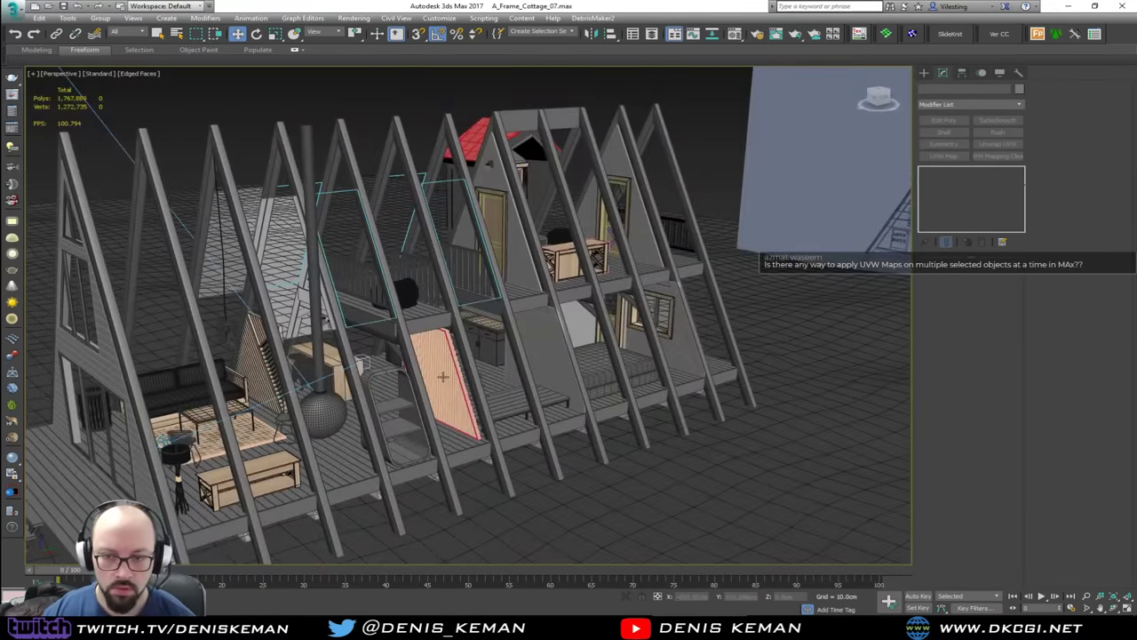
{"action": "scroll", "coordinate": [443, 377], "scroll_direction": "up", "scroll_amount": 6}
{"action": "left_click", "coordinate": [518, 373]}
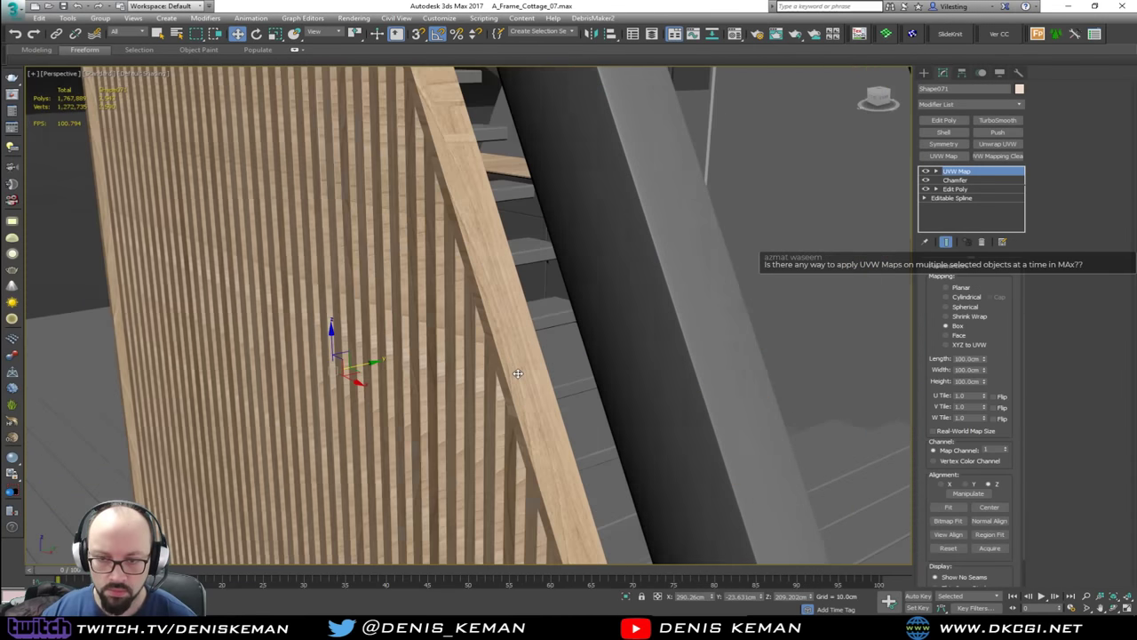
{"action": "key", "text": "F4"}
{"action": "left_click", "coordinate": [514, 401], "text": "ctrl"}
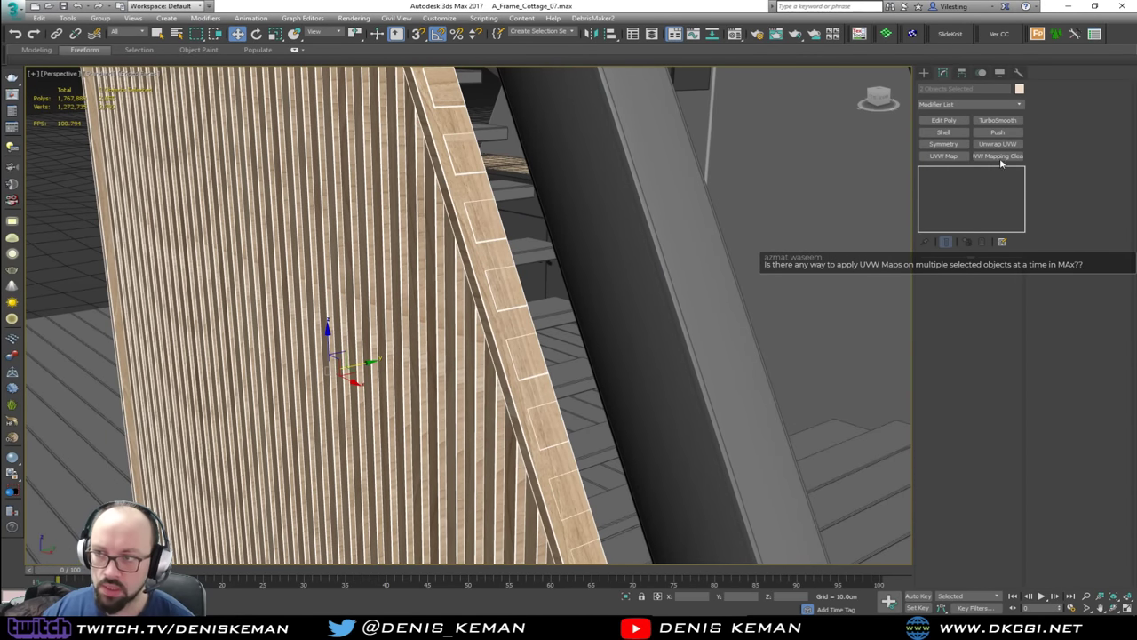
{"action": "left_click", "coordinate": [1018, 89]}
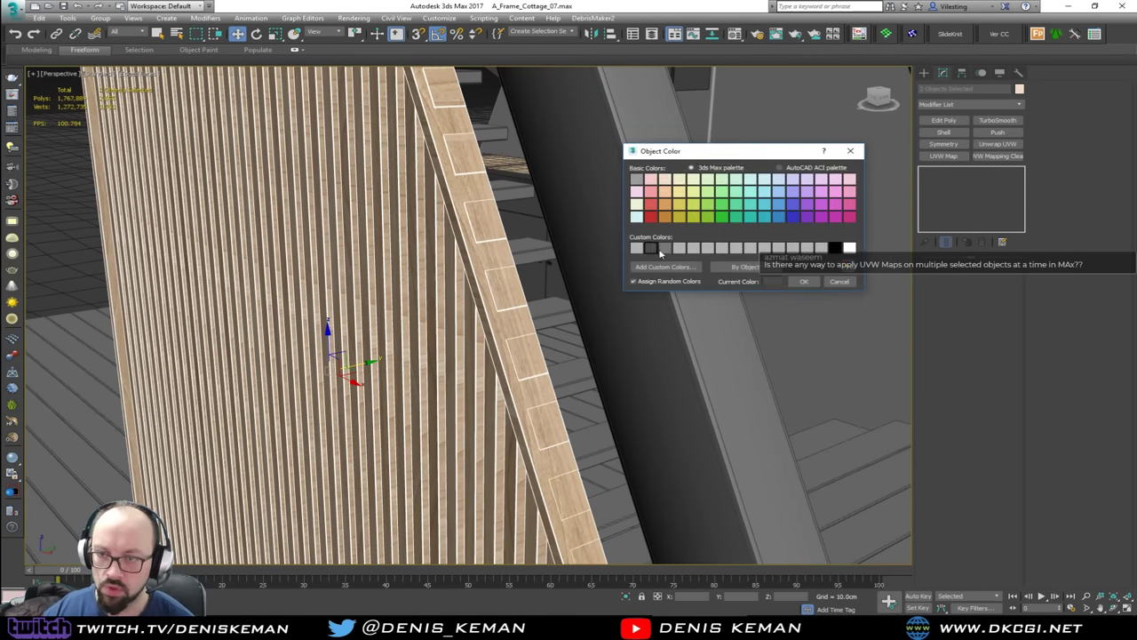
{"action": "left_click", "coordinate": [810, 282]}
Step: Hide the Ground layer that contains the ground plane
{"action": "left_click", "coordinate": [50, 105]}
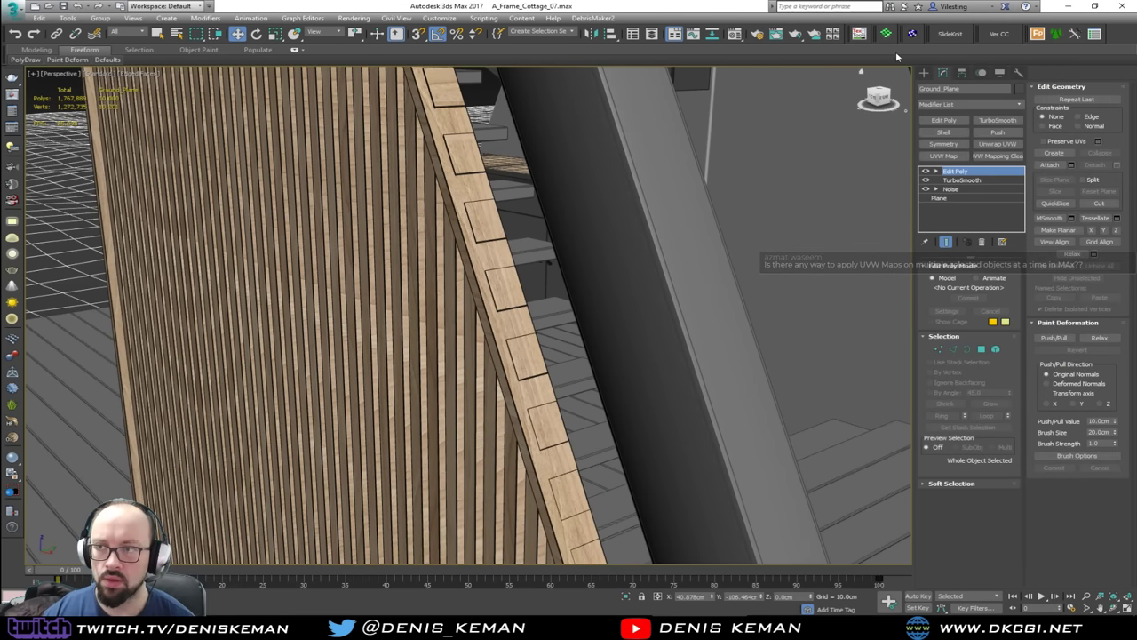
{"action": "left_click", "coordinate": [651, 34]}
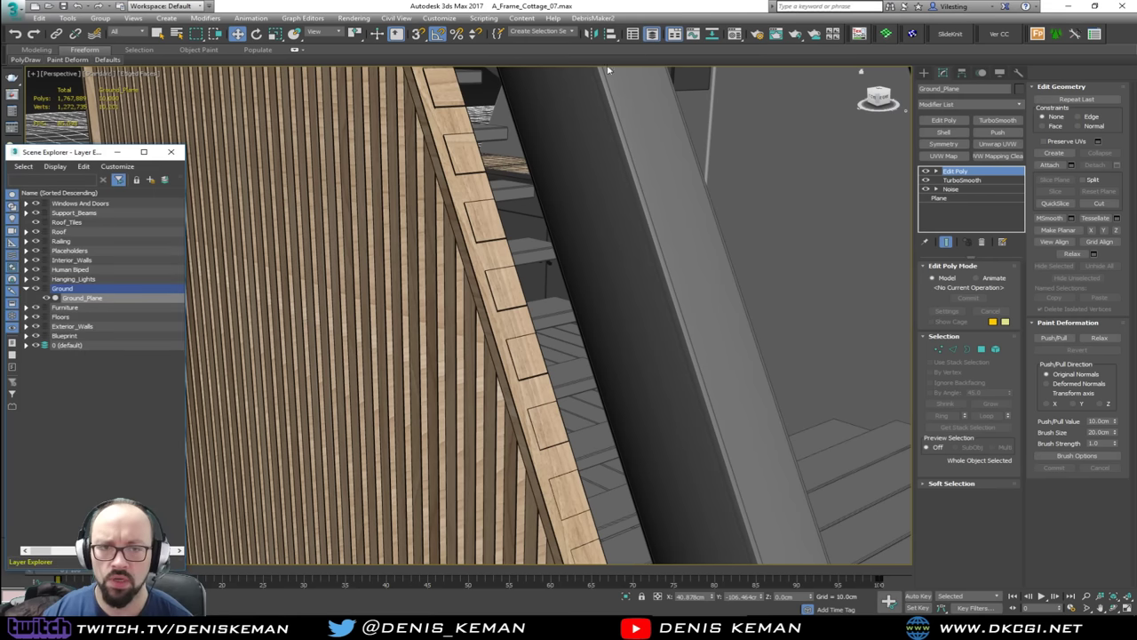
{"action": "left_click", "coordinate": [36, 289]}
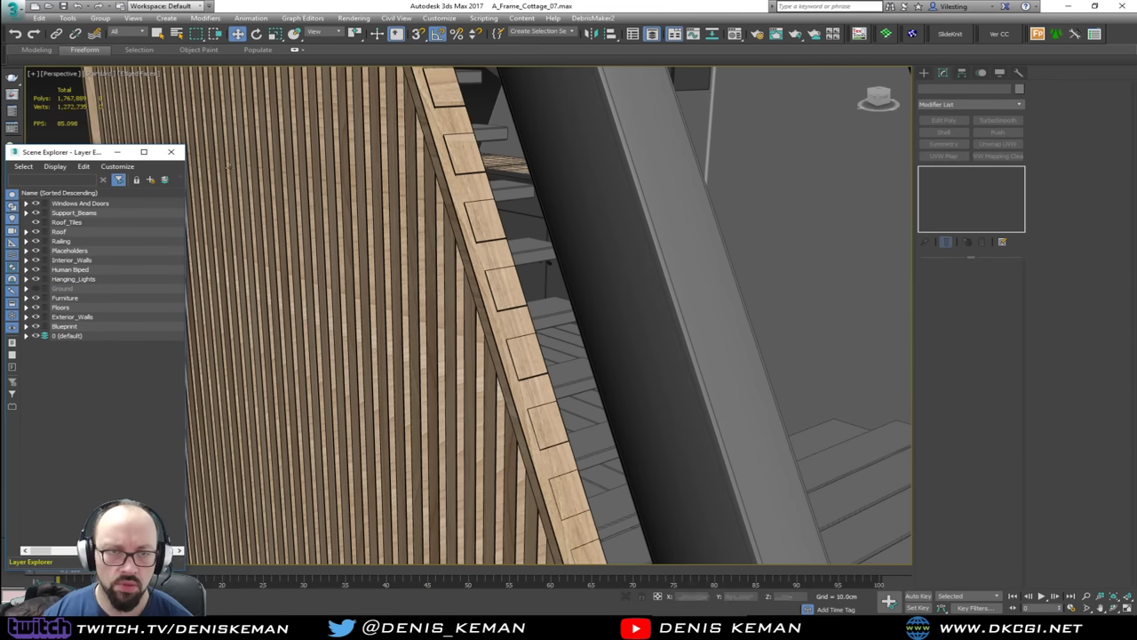
Step: Turn off the edged-faces display in the Perspective viewport
{"action": "left_click", "coordinate": [171, 151]}
{"action": "mouse_move", "coordinate": [121, 207]}
{"action": "middle_mouse_down"}
{"action": "mouse_move", "coordinate": [304, 273]}
{"action": "mouse_move", "coordinate": [407, 261]}
{"action": "mouse_move", "coordinate": [546, 286]}
{"action": "middle_mouse_up"}
{"action": "scroll", "coordinate": [304, 274], "scroll_direction": "down", "scroll_amount": 5}
{"action": "key", "text": "F4"}
{"action": "scroll", "coordinate": [304, 273], "scroll_direction": "down", "scroll_amount": 4}
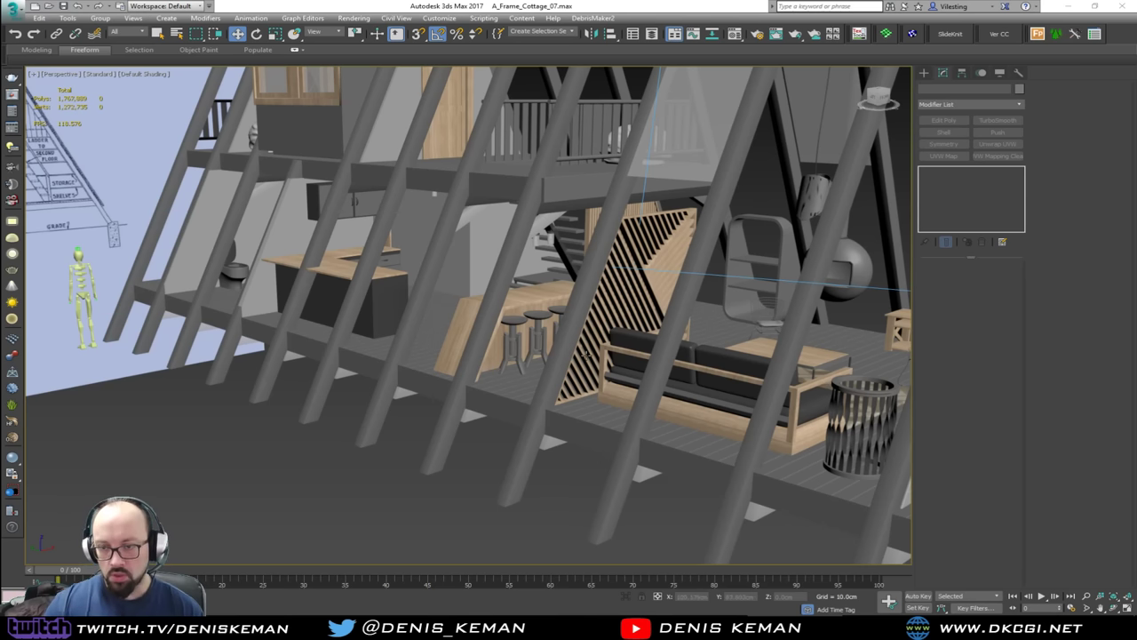
Step: Examine the upper floor's wooden desk up close and survey the kitchen, bar and living room from above
{"action": "middle_click_drag", "start_coordinate": [603, 331], "coordinate": [543, 296], "text": "alt"}
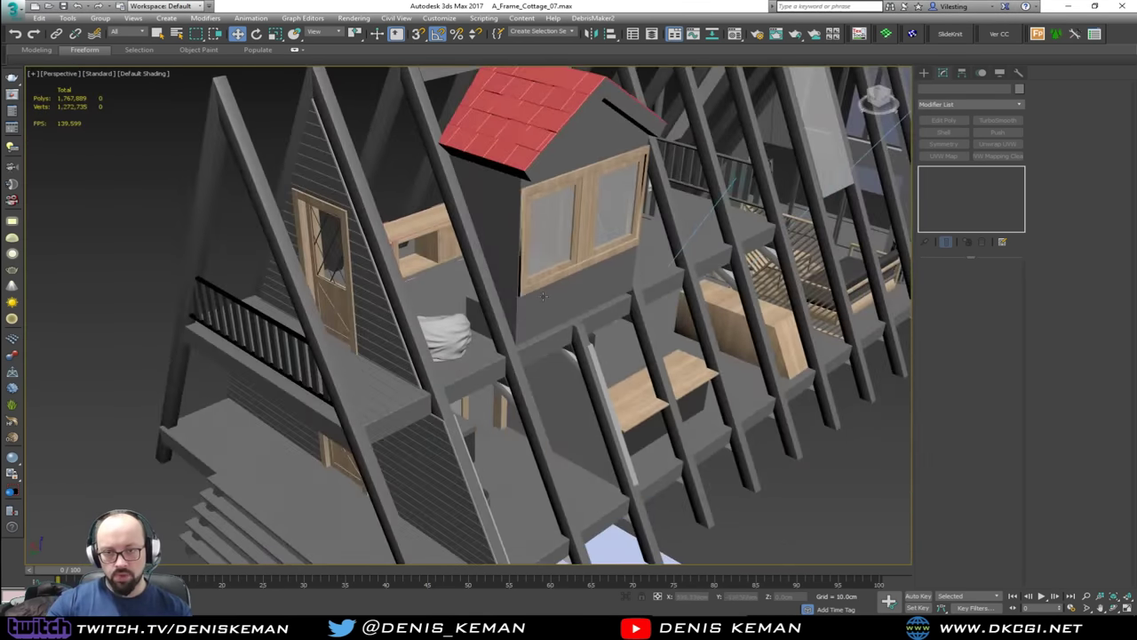
{"action": "left_click", "coordinate": [424, 246]}
{"action": "key", "text": "z"}
{"action": "middle_click_drag", "start_coordinate": [470, 271], "coordinate": [457, 350], "text": "alt"}
{"action": "scroll", "coordinate": [456, 350], "scroll_direction": "up", "scroll_amount": 3}
{"action": "mouse_move", "coordinate": [285, 306]}
{"action": "middle_mouse_down", "text": "alt"}
{"action": "mouse_move", "coordinate": [489, 322]}
{"action": "mouse_move", "coordinate": [314, 303]}
{"action": "mouse_move", "coordinate": [286, 308]}
{"action": "mouse_move", "coordinate": [288, 318]}
{"action": "middle_mouse_up", "text": "alt"}
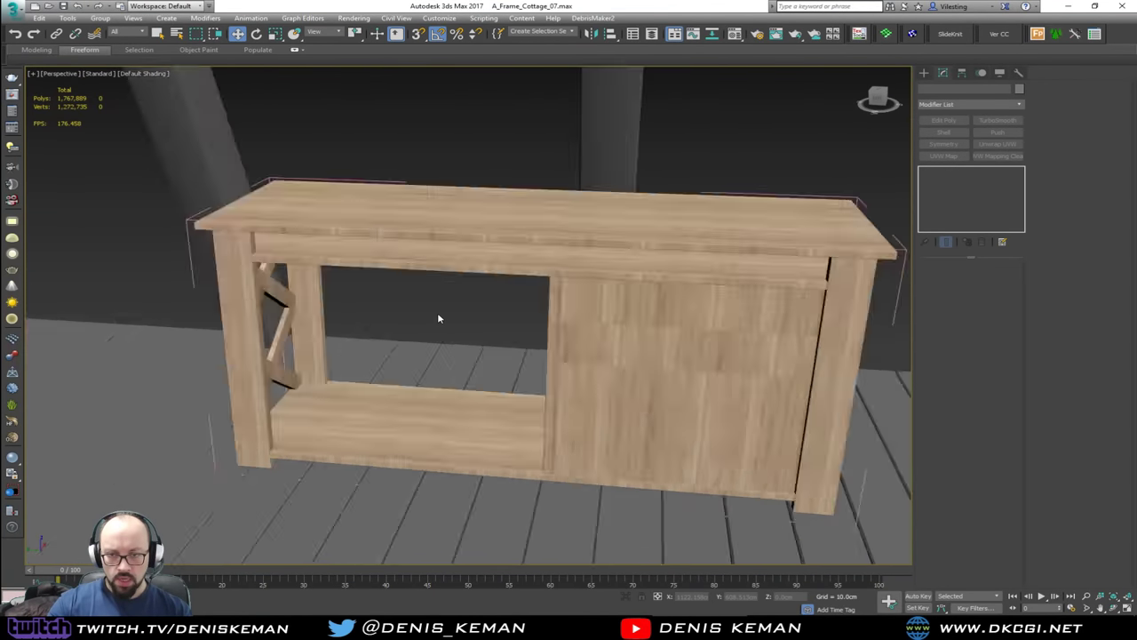
{"action": "scroll", "coordinate": [437, 318], "scroll_direction": "down", "scroll_amount": 6}
{"action": "middle_click_drag", "start_coordinate": [451, 312], "coordinate": [330, 305], "text": "alt"}
{"action": "scroll", "coordinate": [411, 330], "scroll_direction": "up", "scroll_amount": 1}
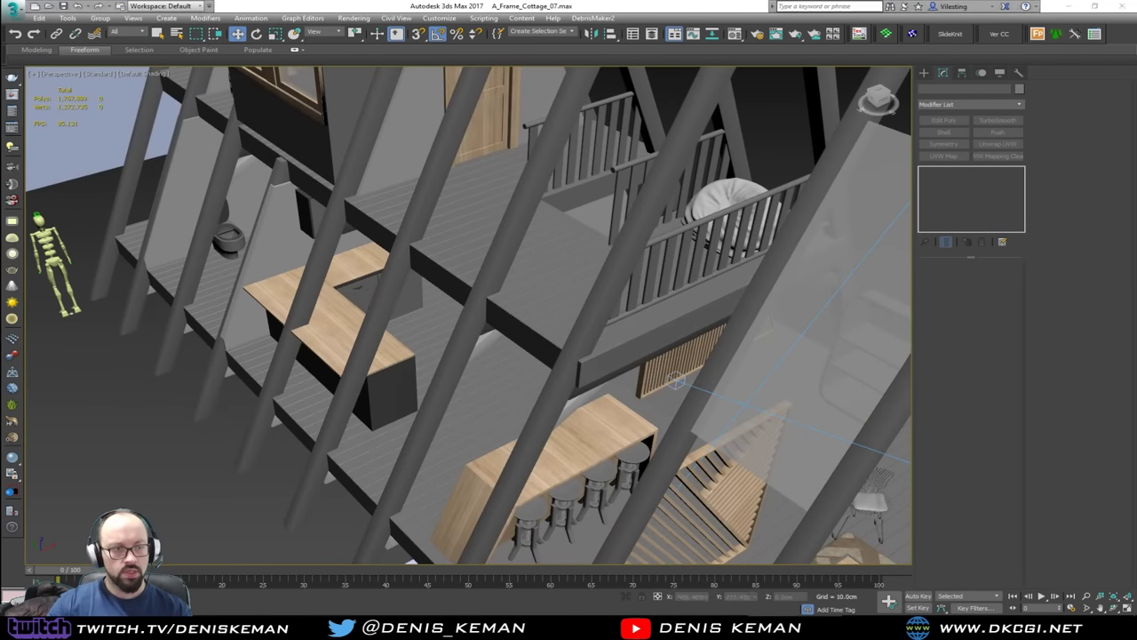
{"action": "middle_click_drag", "start_coordinate": [604, 419], "coordinate": [449, 311]}
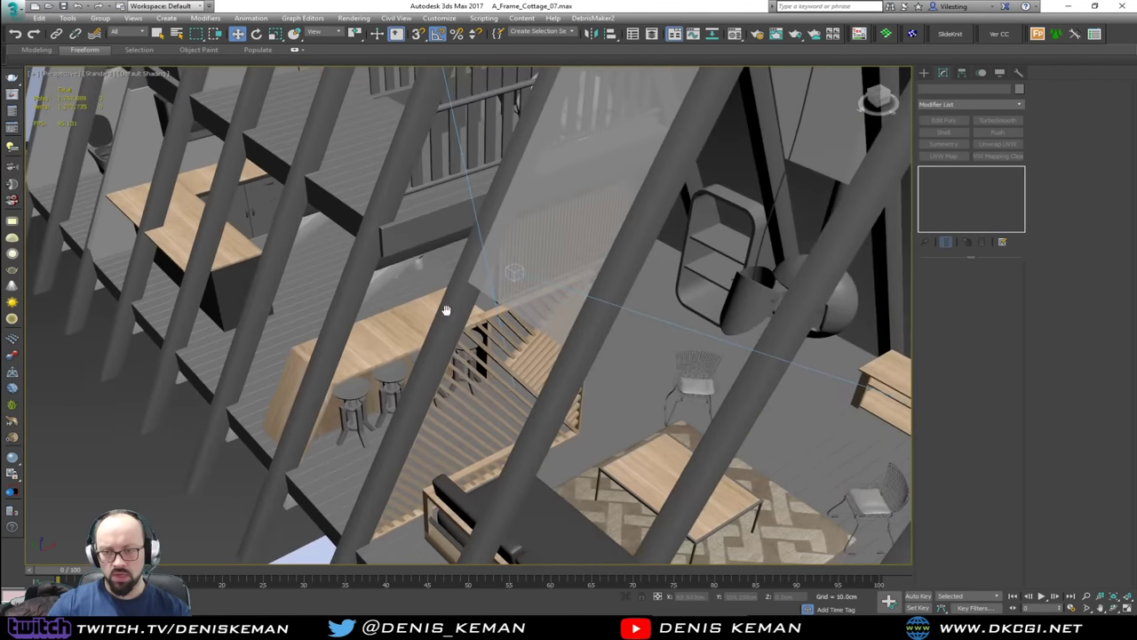
{"action": "middle_click_drag", "start_coordinate": [477, 373], "coordinate": [457, 360], "text": "alt"}
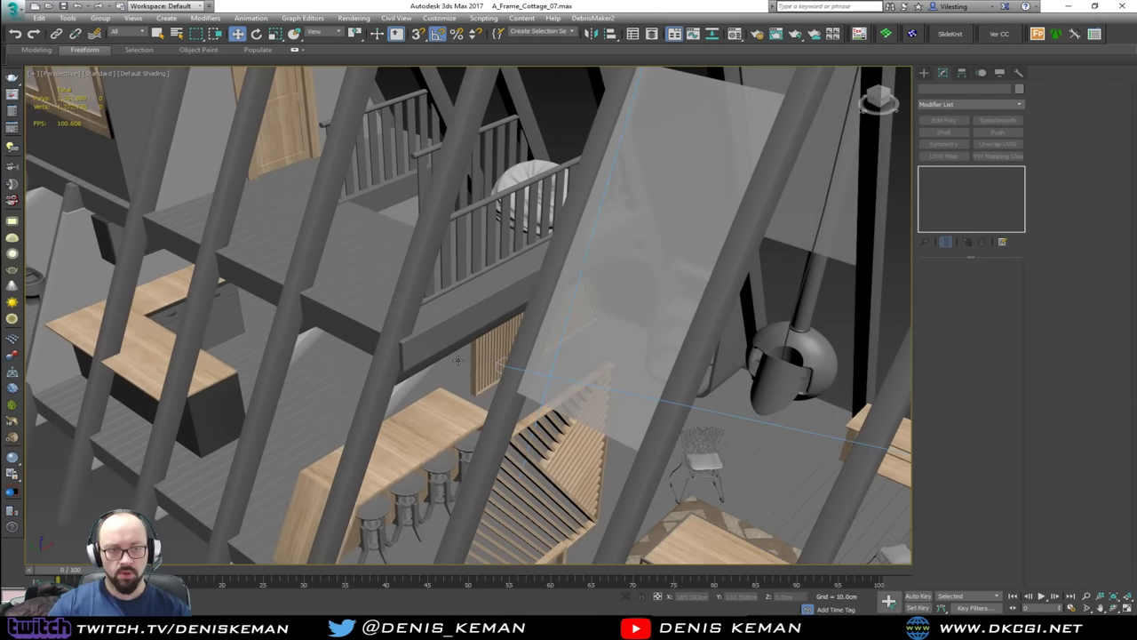
{"action": "middle_click_drag", "start_coordinate": [535, 339], "coordinate": [544, 293]}
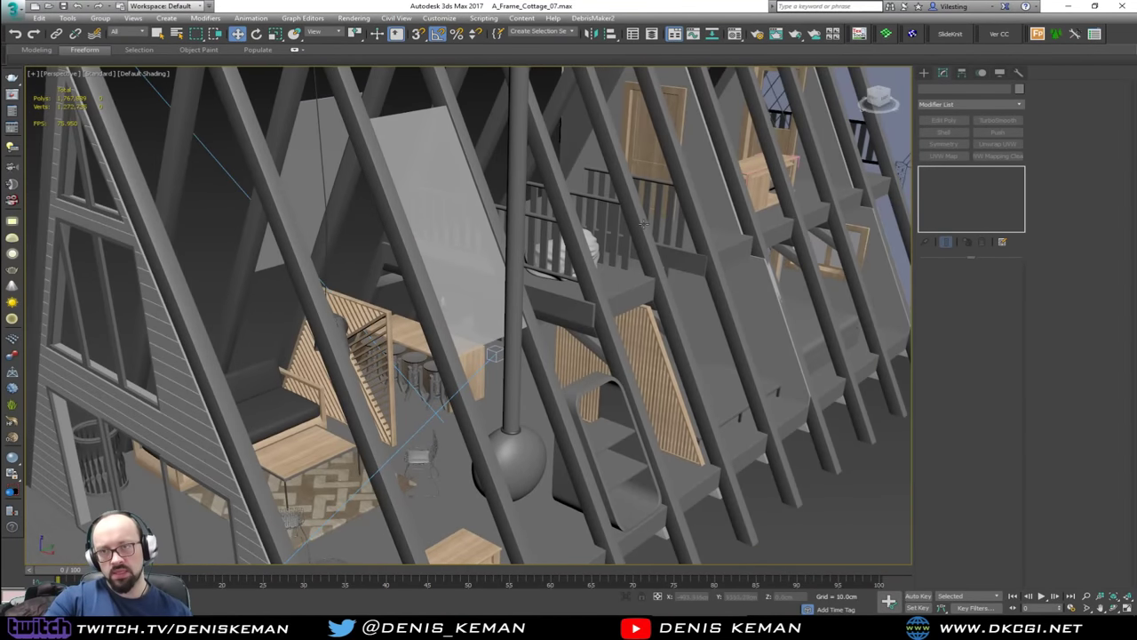
Step: Hide the entire Roof layer
{"action": "left_click", "coordinate": [650, 36]}
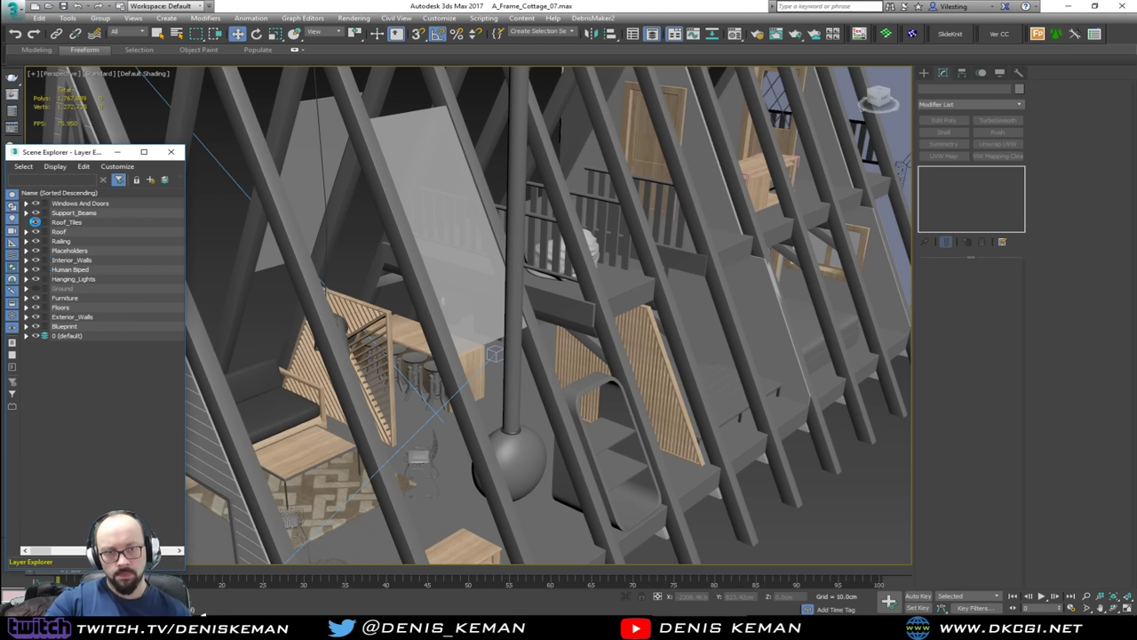
{"action": "left_click", "coordinate": [36, 231]}
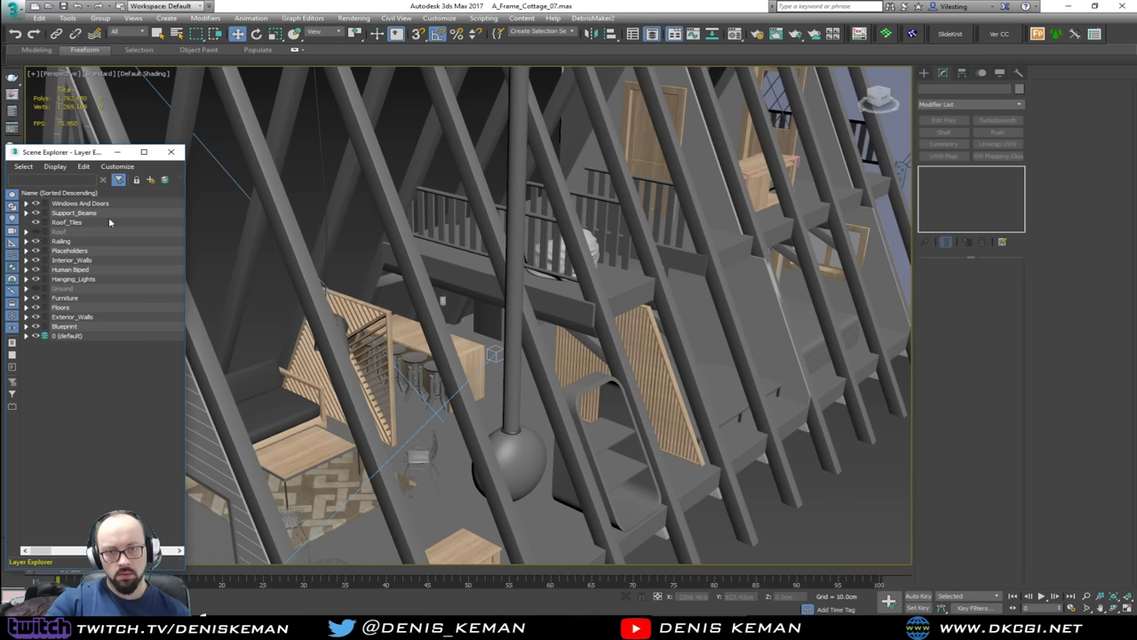
{"action": "left_click", "coordinate": [171, 152]}
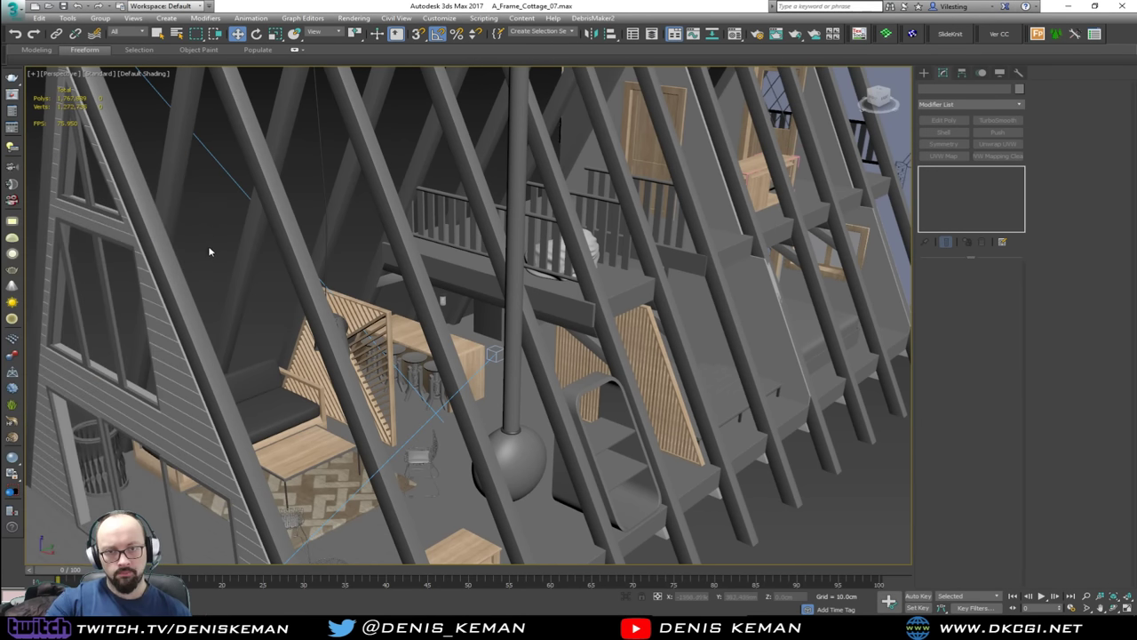
Step: Examine the cottage's ground floor, including the bar counter, the wall beside the staircase and the kitchen cabinets
{"action": "middle_click_drag", "start_coordinate": [366, 286], "coordinate": [391, 289], "text": "alt"}
{"action": "scroll", "coordinate": [383, 311], "scroll_direction": "down", "scroll_amount": 4}
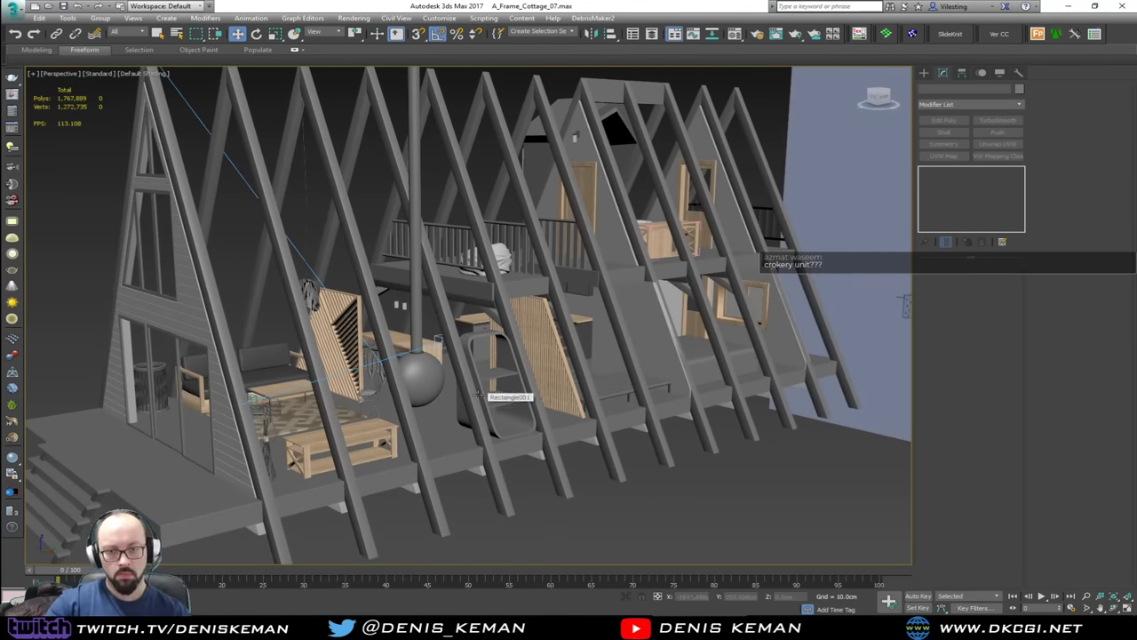
{"action": "middle_click_drag", "start_coordinate": [462, 380], "coordinate": [503, 339], "text": "alt"}
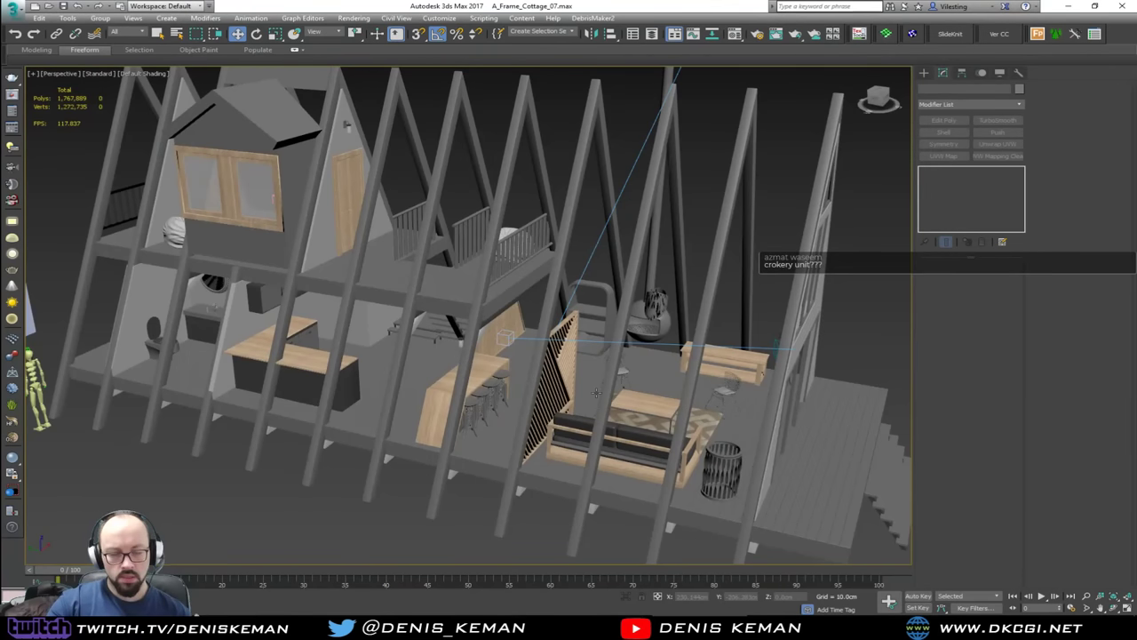
{"action": "middle_click_drag", "start_coordinate": [585, 393], "coordinate": [463, 330], "text": "alt"}
{"action": "scroll", "coordinate": [551, 387], "scroll_direction": "up", "scroll_amount": 4}
{"action": "scroll", "coordinate": [464, 332], "scroll_direction": "up", "scroll_amount": 6}
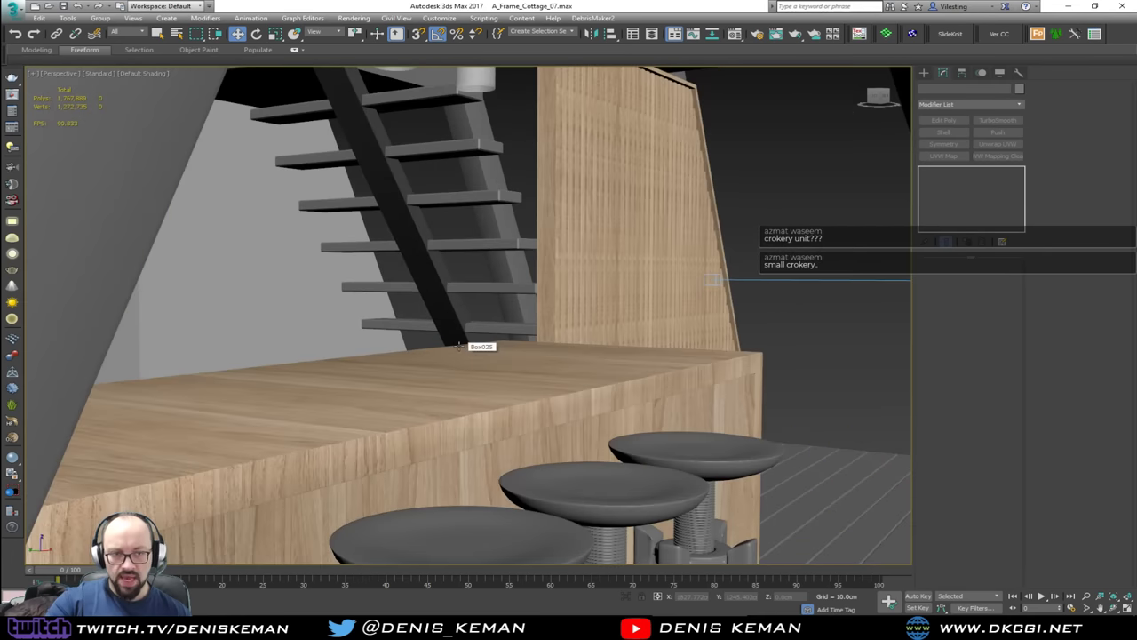
{"action": "middle_click_drag", "start_coordinate": [355, 288], "coordinate": [547, 365]}
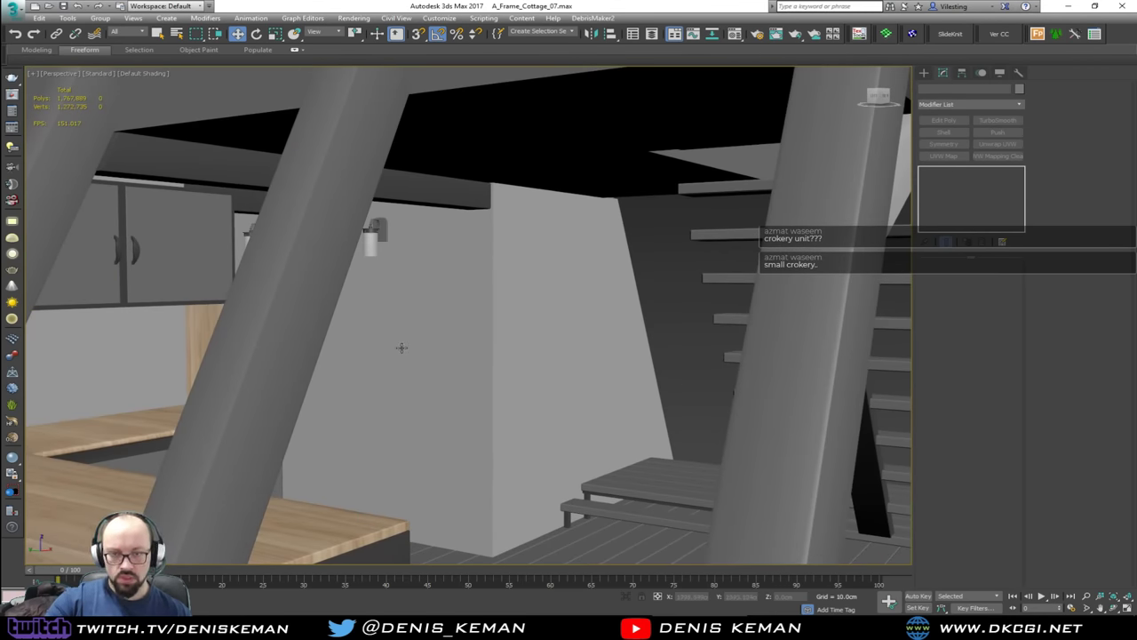
{"action": "middle_click_drag", "start_coordinate": [415, 386], "coordinate": [339, 403], "text": "alt"}
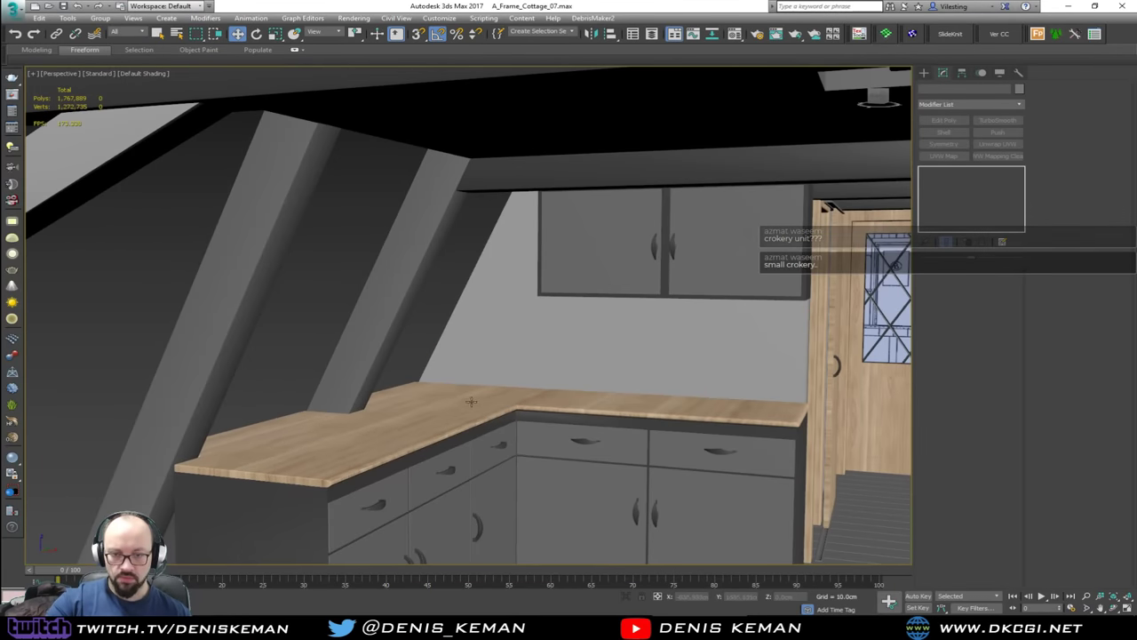
{"action": "middle_click_drag", "start_coordinate": [727, 432], "coordinate": [637, 418]}
{"action": "scroll", "coordinate": [637, 419], "scroll_direction": "down", "scroll_amount": 5}
{"action": "middle_click_drag", "start_coordinate": [414, 383], "coordinate": [441, 381]}
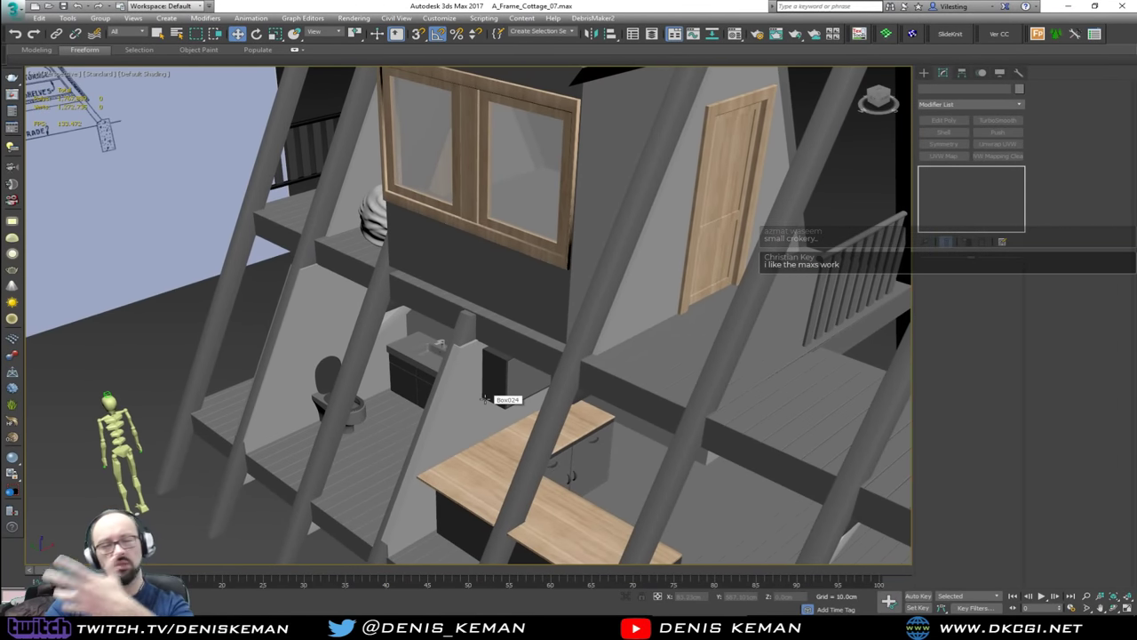
Step: Inspect the upper-floor room and the living room, and view the whole open cottage frame from outside
{"action": "middle_click_drag", "start_coordinate": [700, 411], "coordinate": [574, 459]}
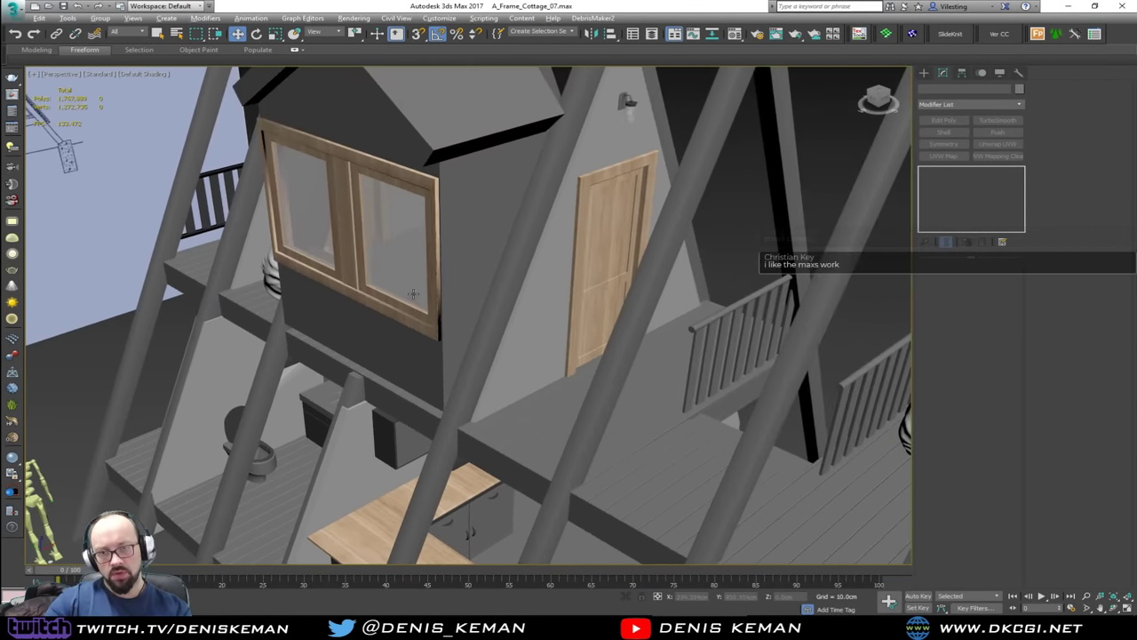
{"action": "middle_click_drag", "start_coordinate": [411, 293], "coordinate": [691, 290], "text": "alt"}
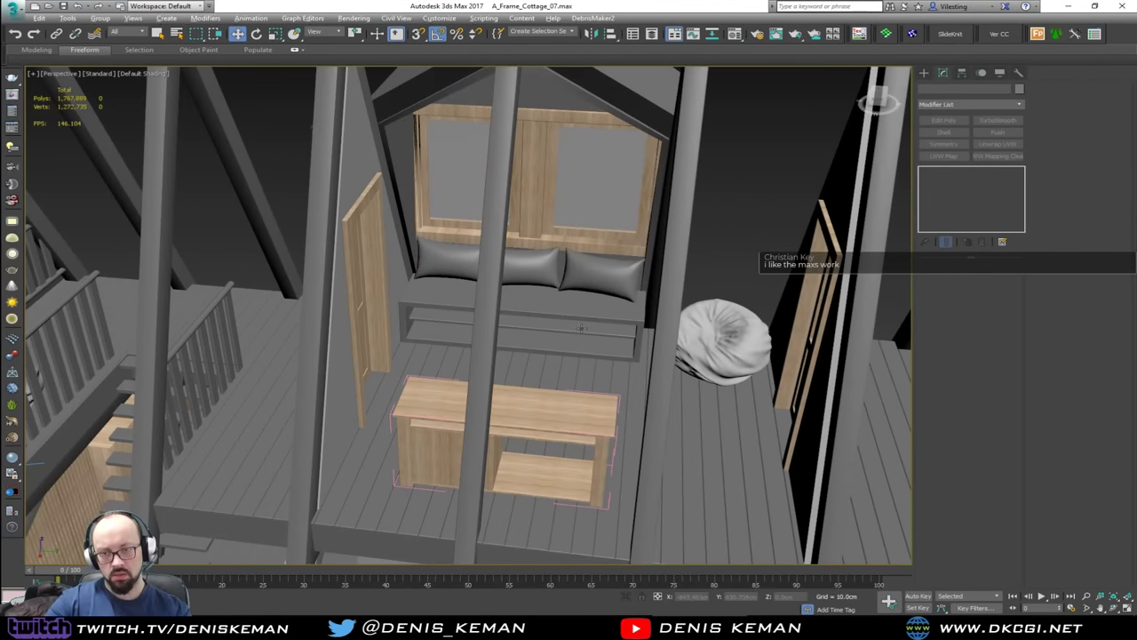
{"action": "middle_click_drag", "start_coordinate": [581, 328], "coordinate": [693, 329], "text": "alt"}
{"action": "middle_click_drag", "start_coordinate": [613, 345], "coordinate": [391, 298]}
{"action": "middle_click_drag", "start_coordinate": [391, 311], "coordinate": [477, 304], "text": "alt"}
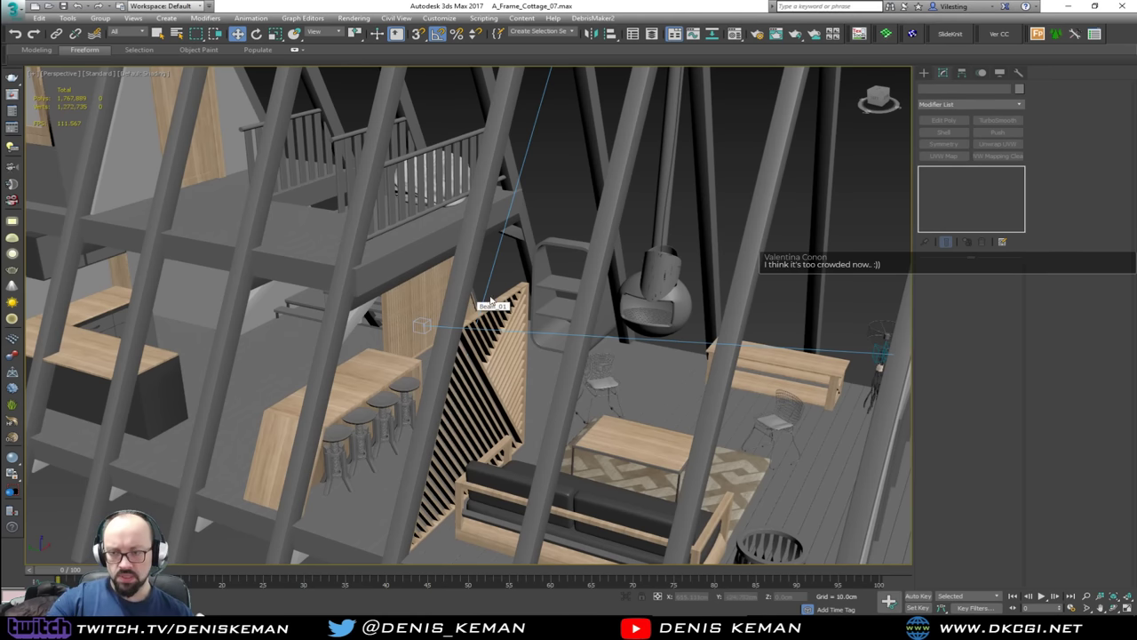
{"action": "middle_click_drag", "start_coordinate": [770, 375], "coordinate": [387, 250]}
{"action": "scroll", "coordinate": [387, 250], "scroll_direction": "down", "scroll_amount": 5}
{"action": "middle_click_drag", "start_coordinate": [569, 313], "coordinate": [409, 302], "text": "alt"}
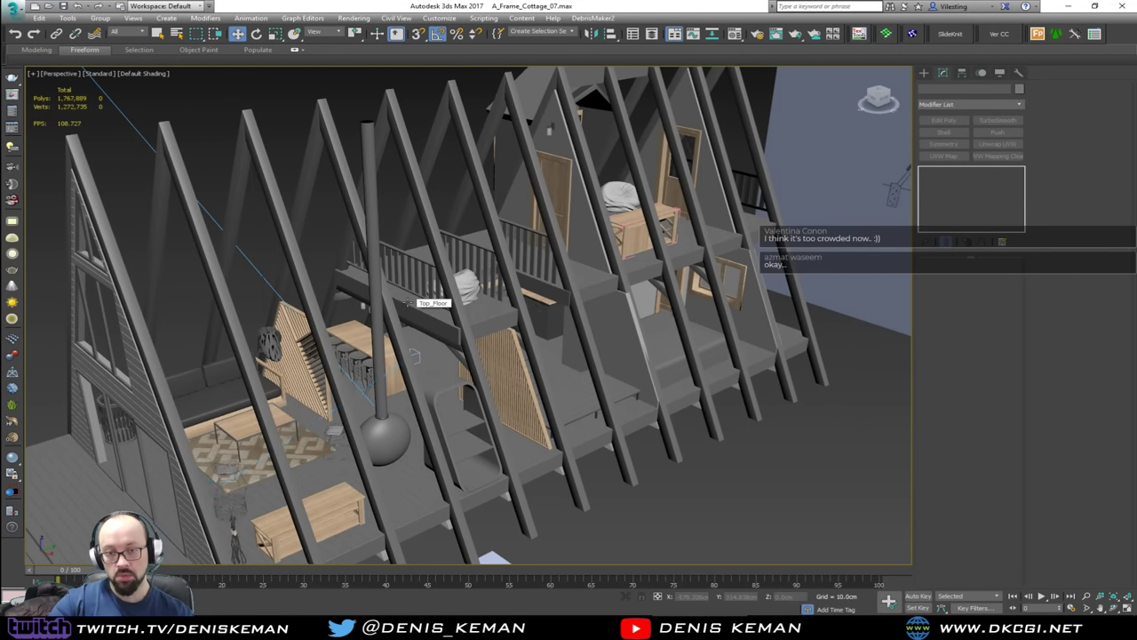
{"action": "scroll", "coordinate": [411, 341], "scroll_direction": "down", "scroll_amount": 5}
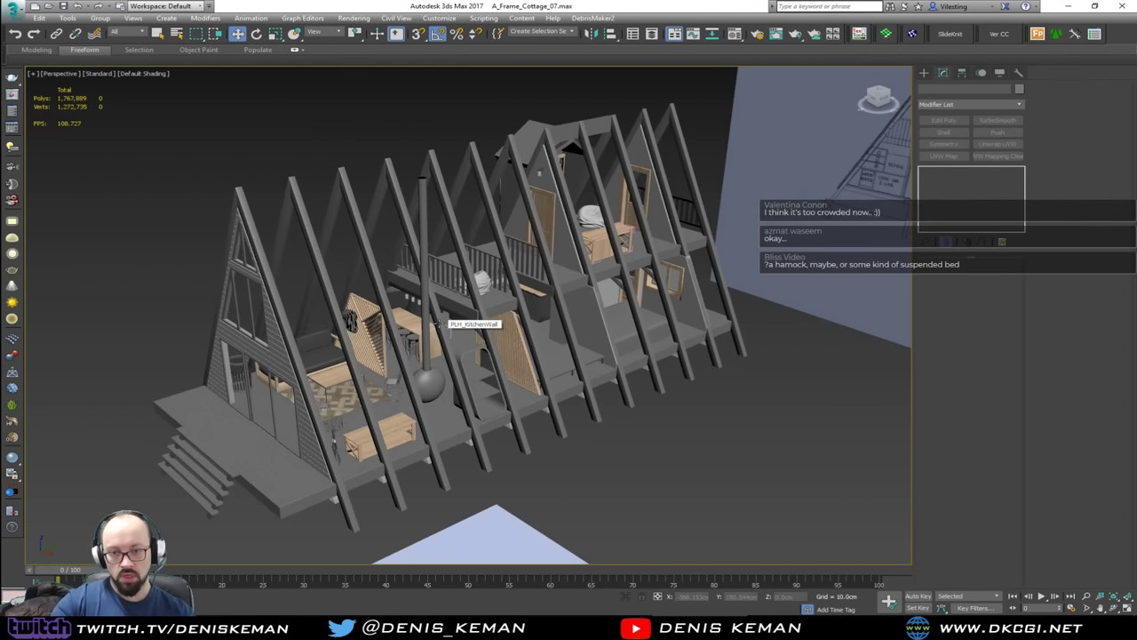
{"action": "middle_click_drag", "start_coordinate": [438, 323], "coordinate": [481, 343], "text": "alt"}
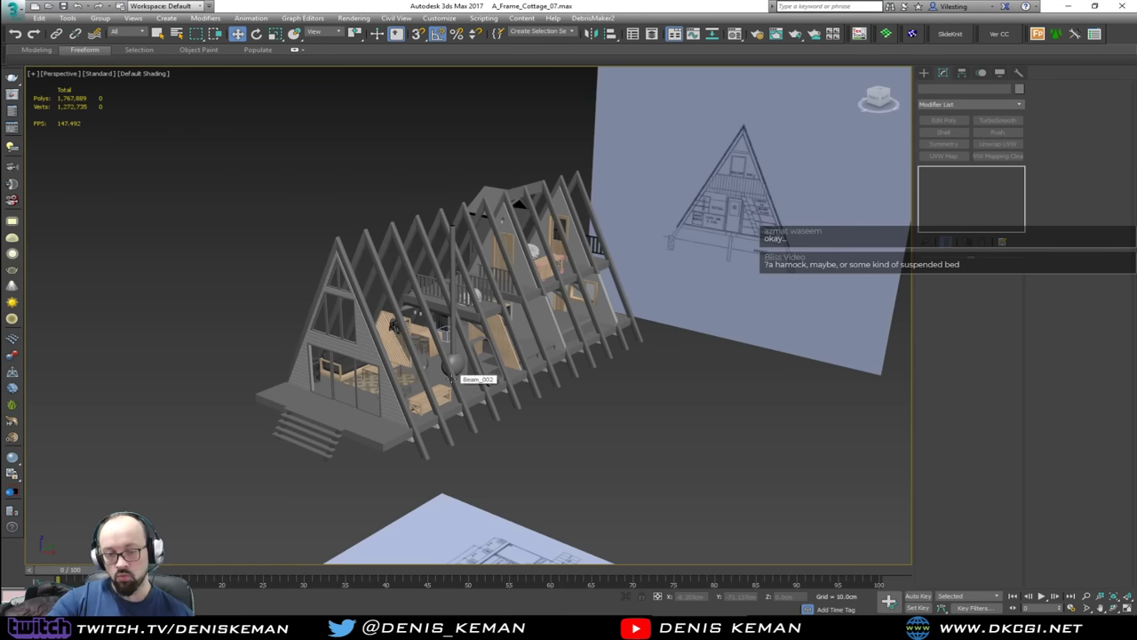
Step: Examine the upper floor's window bench, its open shelves and three pillows from several angles and distances
{"action": "scroll", "coordinate": [451, 379], "scroll_direction": "up", "scroll_amount": 6}
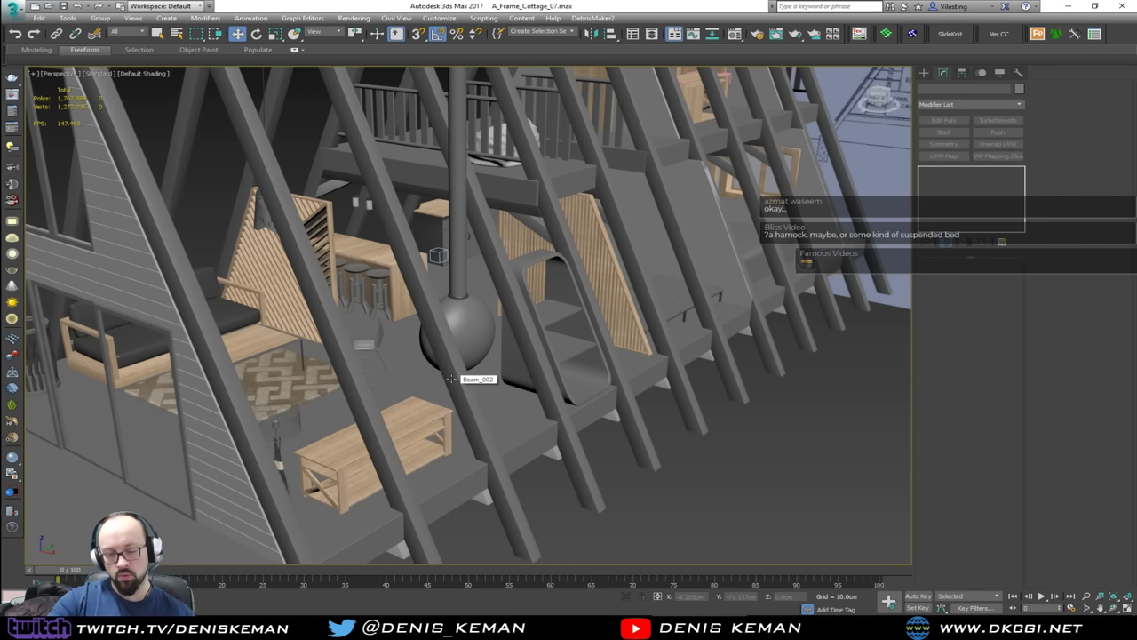
{"action": "middle_click_drag", "start_coordinate": [470, 340], "coordinate": [441, 265], "text": "alt"}
{"action": "middle_click_drag", "start_coordinate": [706, 265], "coordinate": [387, 289]}
{"action": "scroll", "coordinate": [498, 312], "scroll_direction": "up", "scroll_amount": 3}
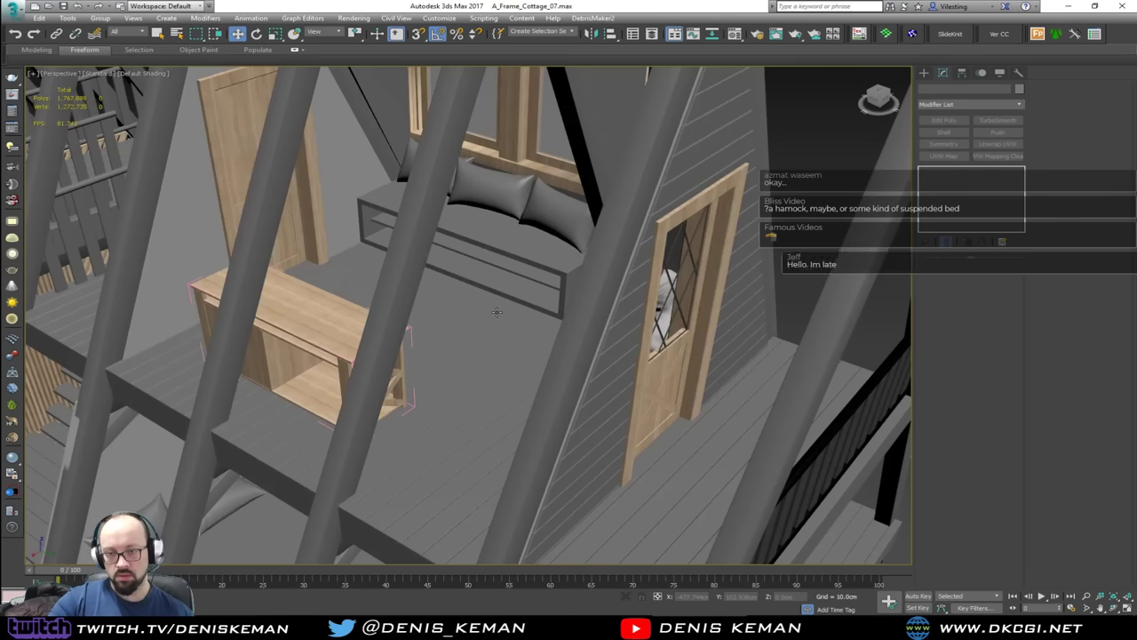
{"action": "middle_click_drag", "start_coordinate": [497, 312], "coordinate": [527, 282], "text": "alt"}
{"action": "scroll", "coordinate": [528, 282], "scroll_direction": "up", "scroll_amount": 8}
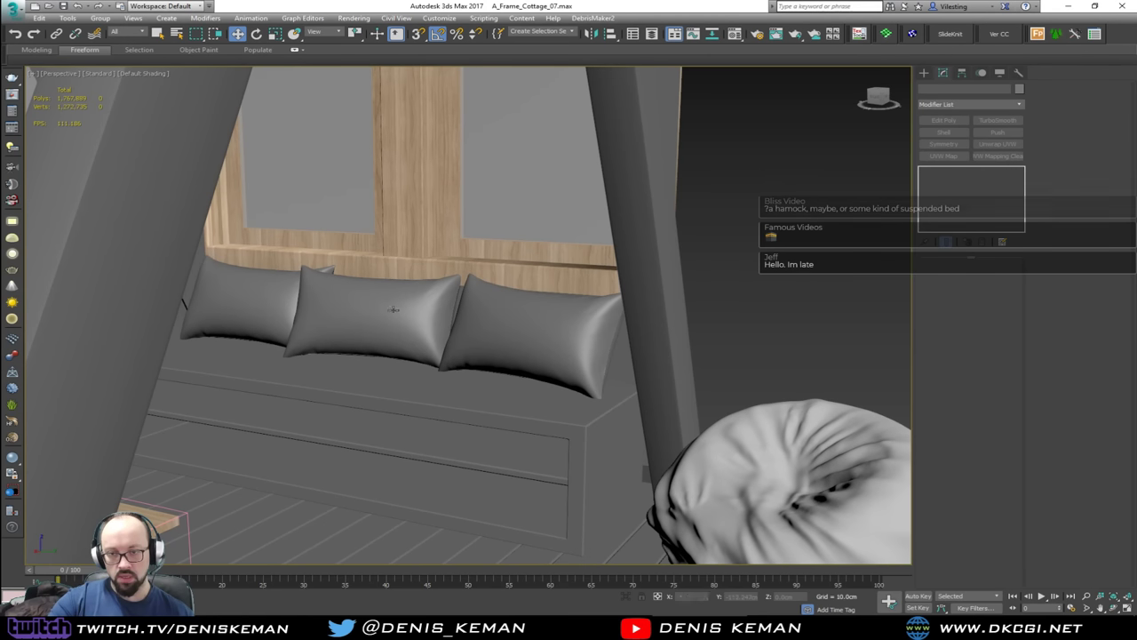
{"action": "scroll", "coordinate": [450, 355], "scroll_direction": "up", "scroll_amount": 3}
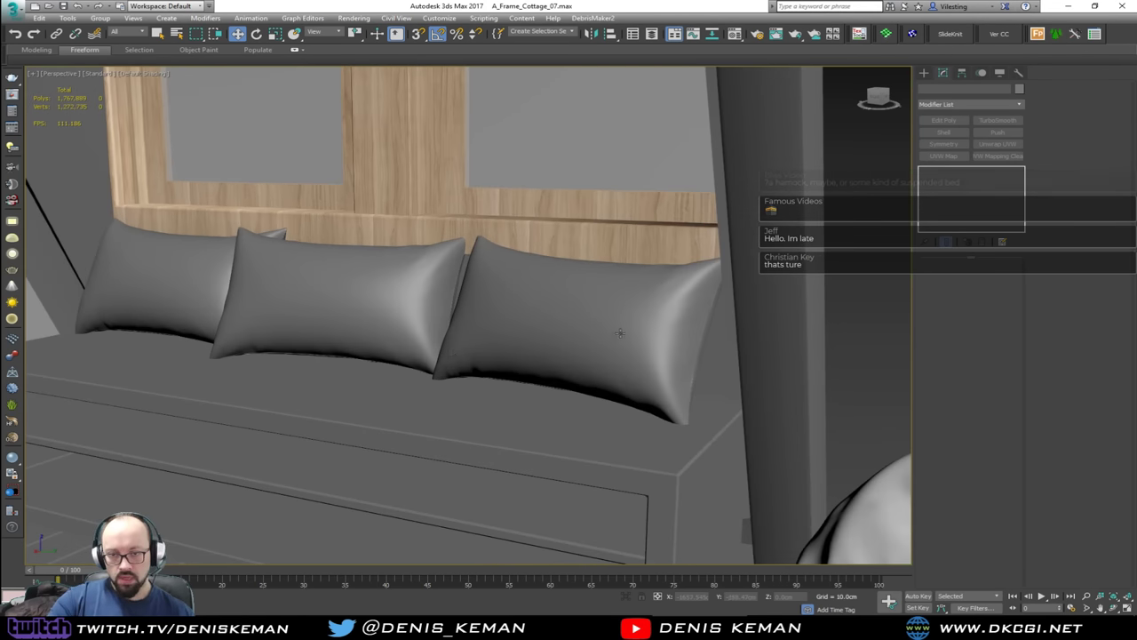
{"action": "scroll", "coordinate": [690, 367], "scroll_direction": "down", "scroll_amount": 6}
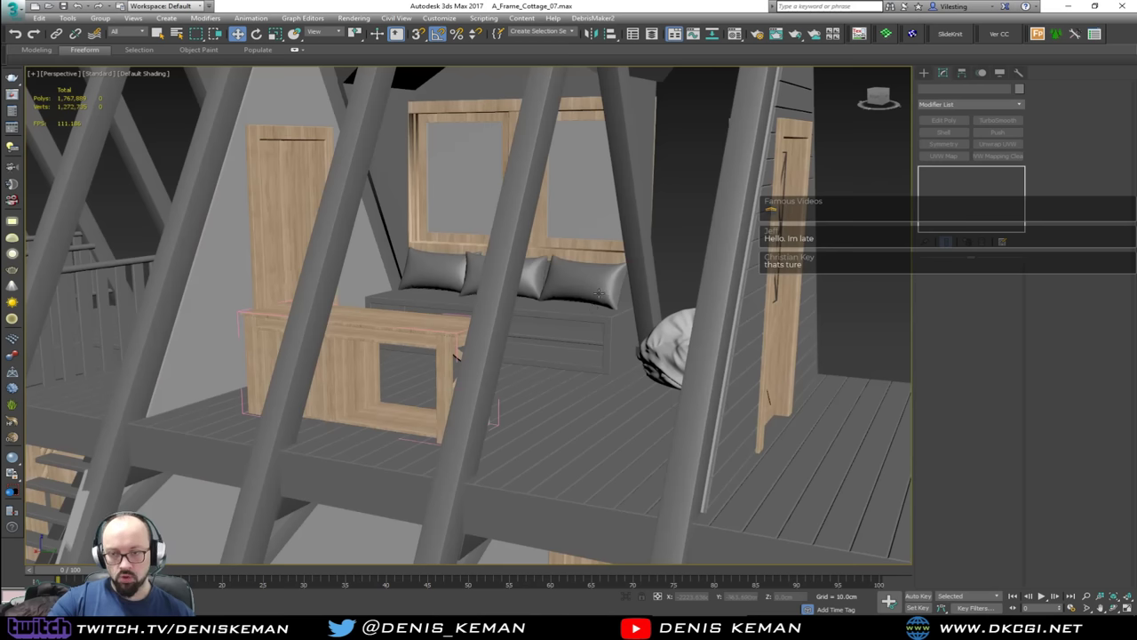
{"action": "scroll", "coordinate": [593, 306], "scroll_direction": "up", "scroll_amount": 5}
{"action": "scroll", "coordinate": [587, 335], "scroll_direction": "up", "scroll_amount": 3}
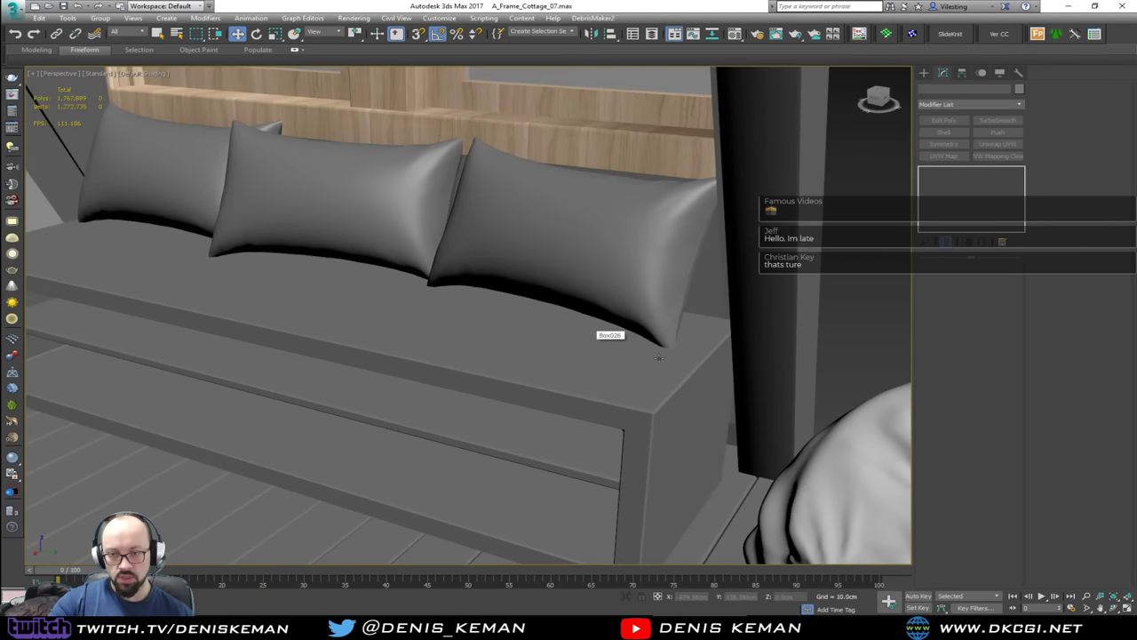
{"action": "middle_click_drag", "start_coordinate": [391, 311], "coordinate": [665, 348]}
{"action": "middle_click_drag", "start_coordinate": [664, 347], "coordinate": [396, 337]}
{"action": "scroll", "coordinate": [454, 347], "scroll_direction": "down", "scroll_amount": 2}
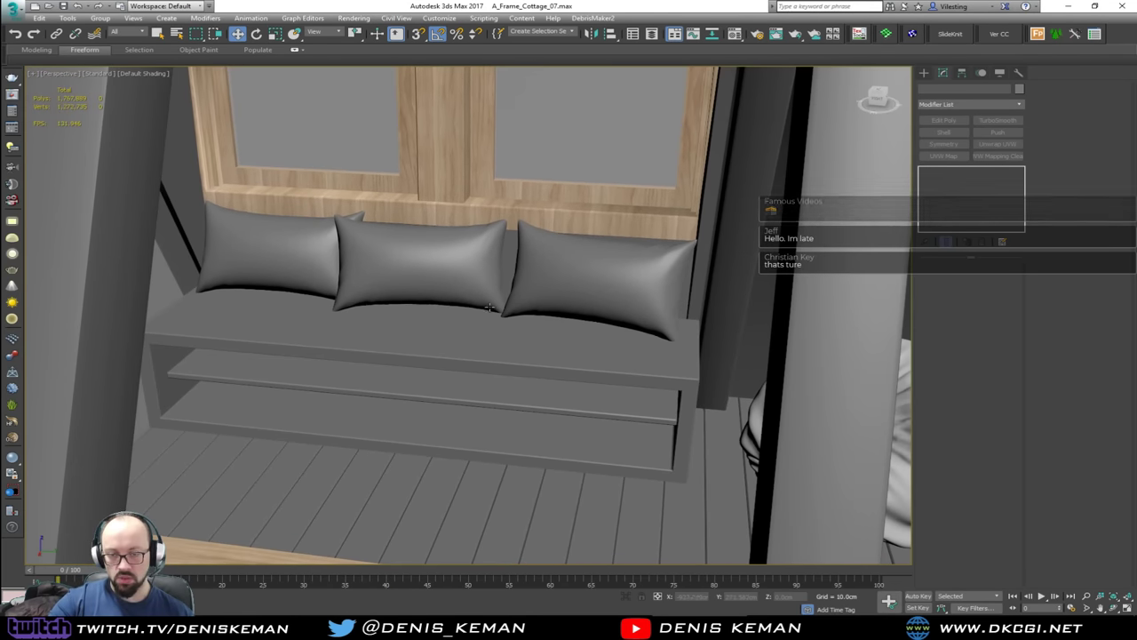
{"action": "scroll", "coordinate": [480, 339], "scroll_direction": "down", "scroll_amount": 3}
{"action": "middle_click_drag", "start_coordinate": [479, 341], "coordinate": [469, 335], "text": "alt"}
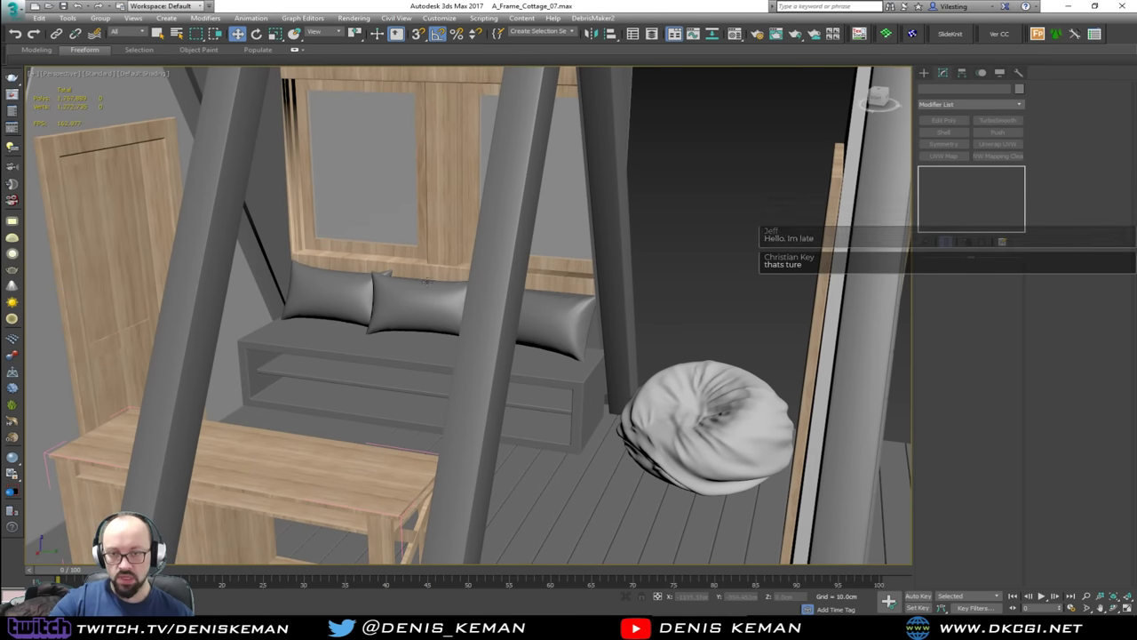
{"action": "scroll", "coordinate": [426, 283], "scroll_direction": "down", "scroll_amount": 5}
{"action": "middle_click_drag", "start_coordinate": [426, 282], "coordinate": [582, 335], "text": "alt"}
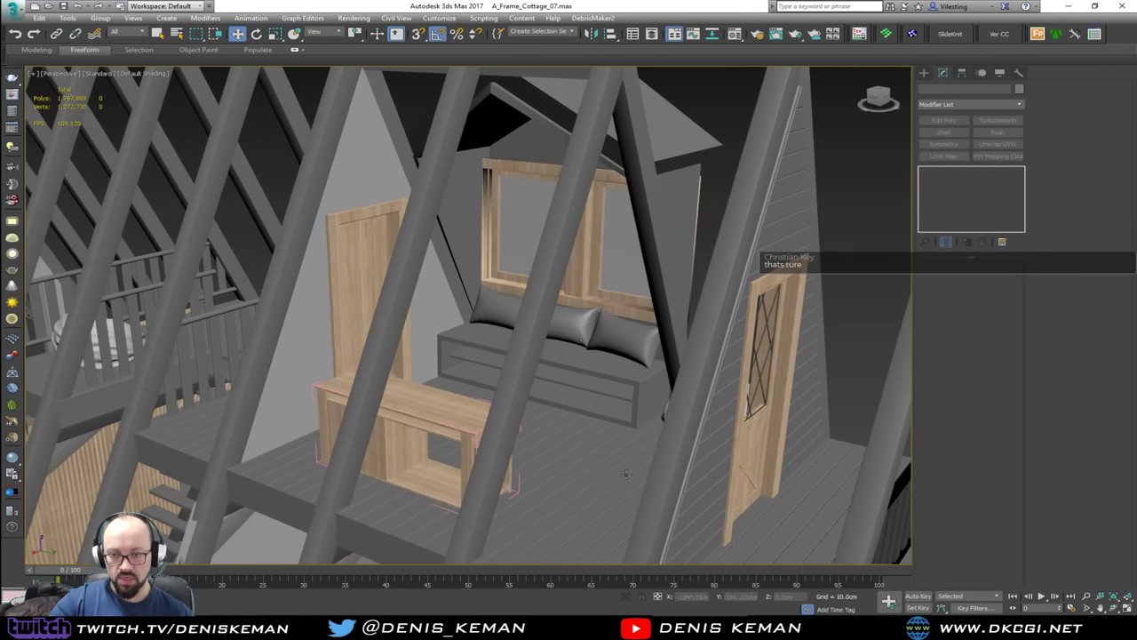
{"action": "scroll", "coordinate": [600, 499], "scroll_direction": "up", "scroll_amount": 4}
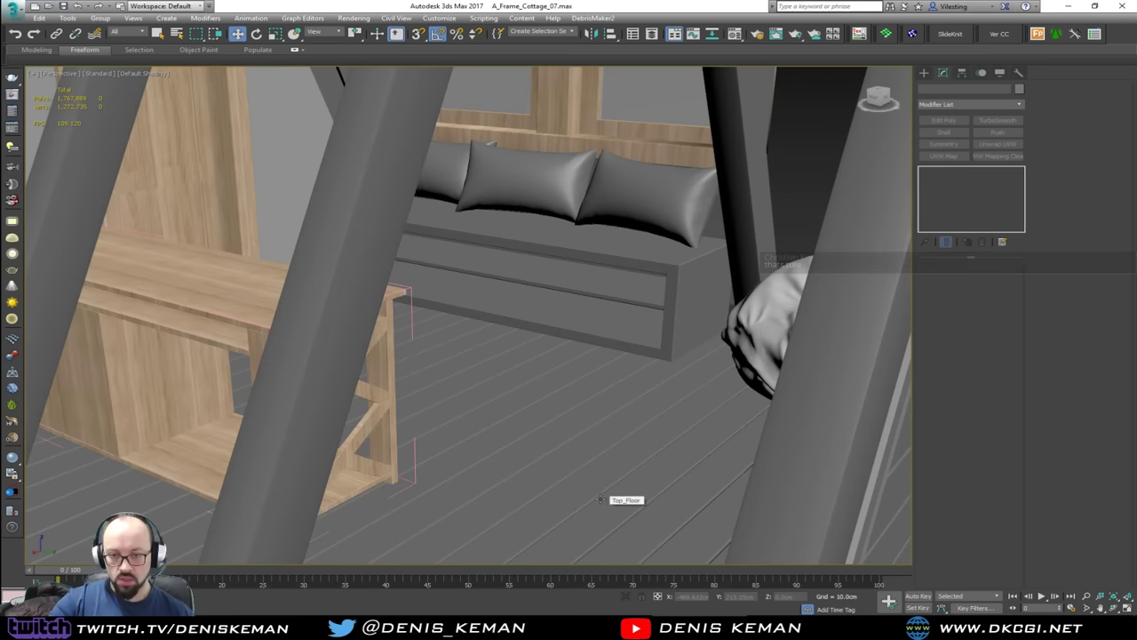
{"action": "middle_click_drag", "start_coordinate": [600, 499], "coordinate": [600, 452], "text": "alt"}
{"action": "scroll", "coordinate": [444, 345], "scroll_direction": "up", "scroll_amount": 5}
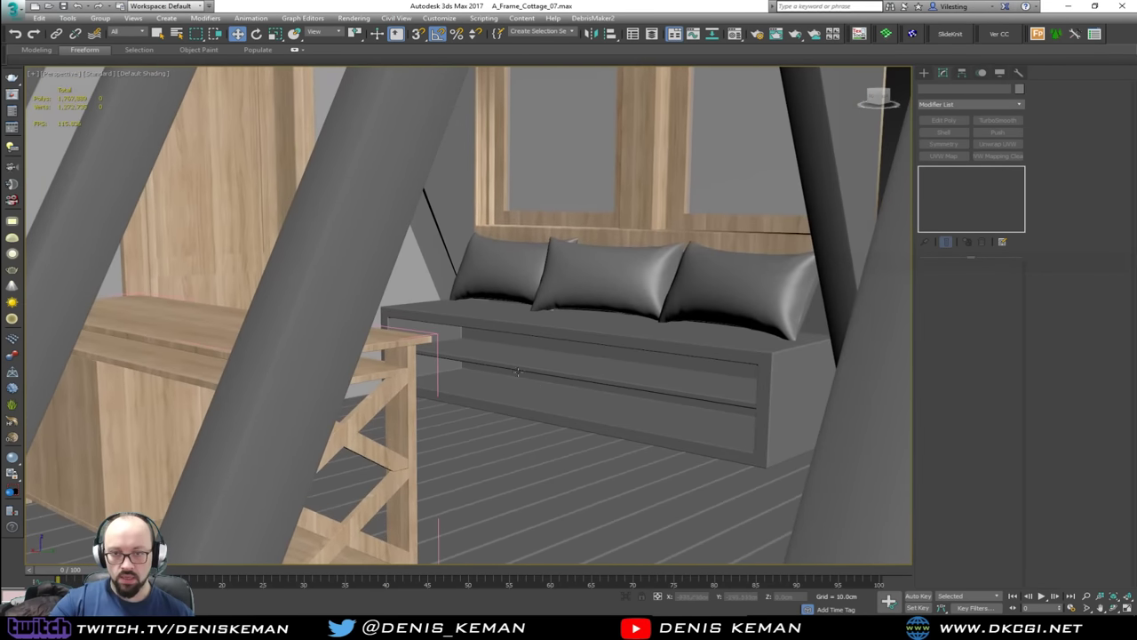
{"action": "middle_click_drag", "start_coordinate": [484, 279], "coordinate": [394, 341]}
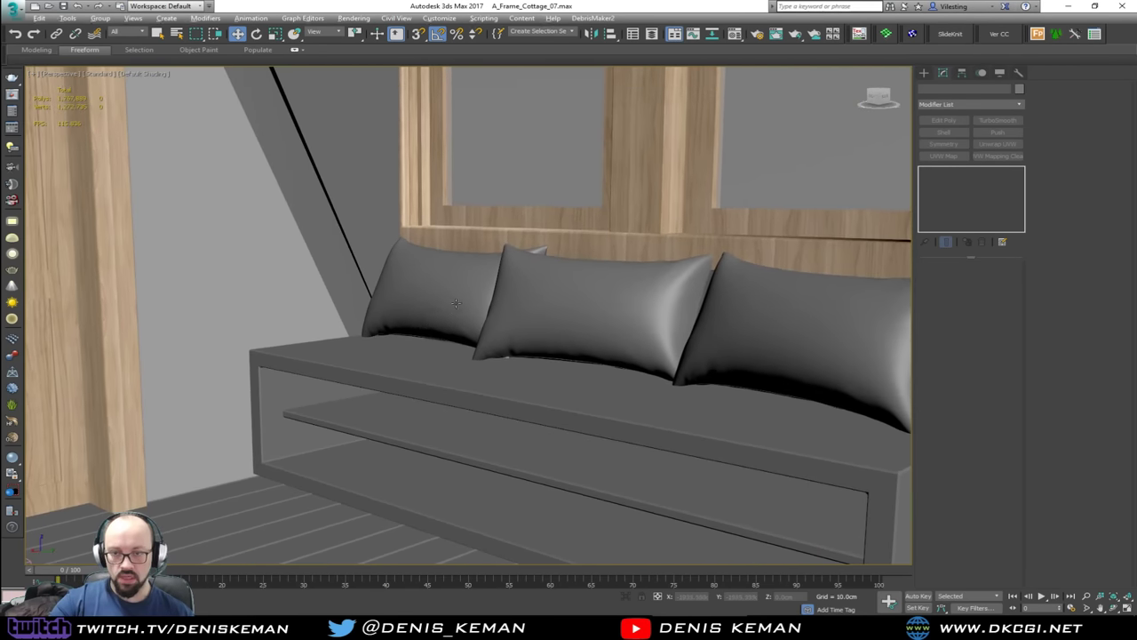
{"action": "middle_click_drag", "start_coordinate": [480, 293], "coordinate": [475, 279], "text": "alt"}
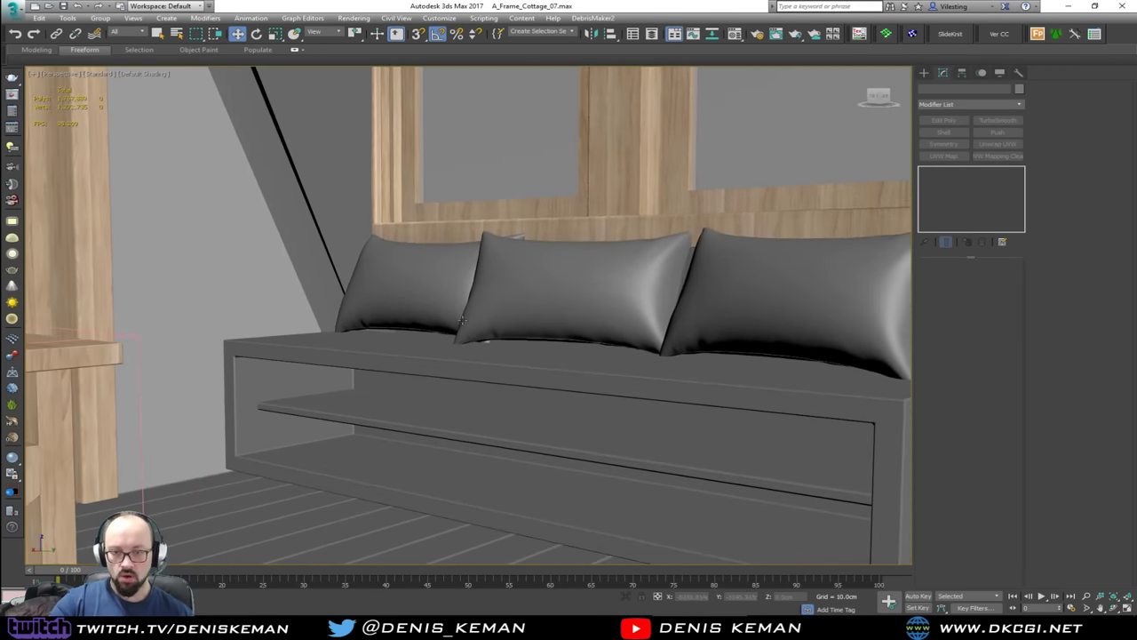
Step: Inspect the upper floor's window bench with its pillows and the beanbag standing beside it, up close and from outside
{"action": "scroll", "coordinate": [461, 320], "scroll_direction": "down", "scroll_amount": 3}
{"action": "scroll", "coordinate": [325, 323], "scroll_direction": "up", "scroll_amount": 3}
{"action": "middle_click_drag", "start_coordinate": [467, 324], "coordinate": [436, 330]}
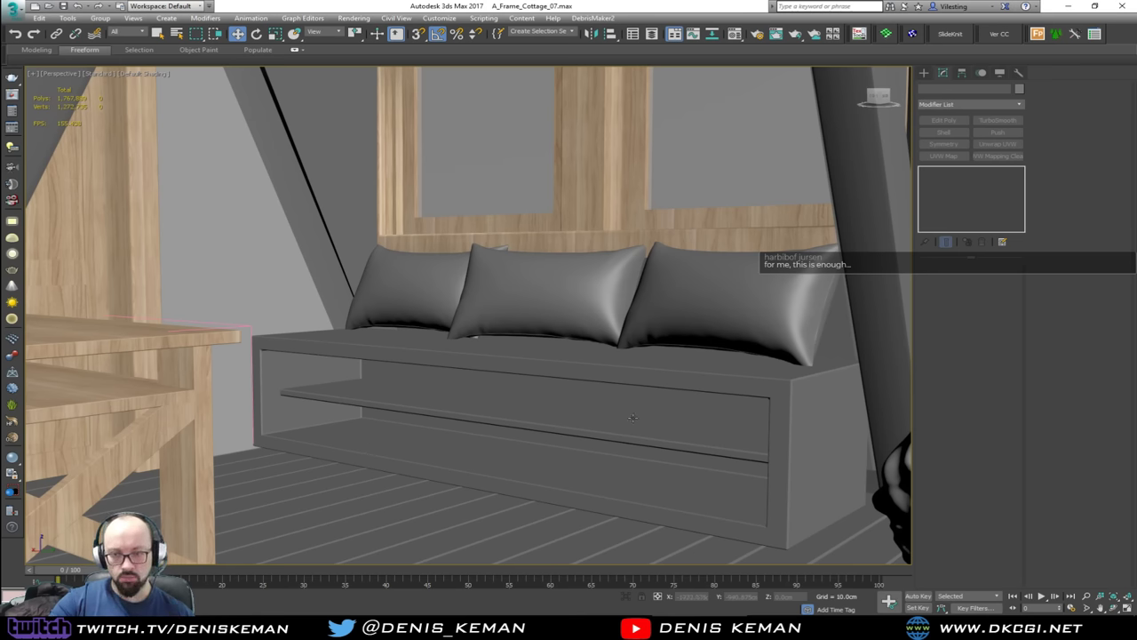
{"action": "middle_click_drag", "start_coordinate": [632, 417], "coordinate": [581, 359], "text": "alt"}
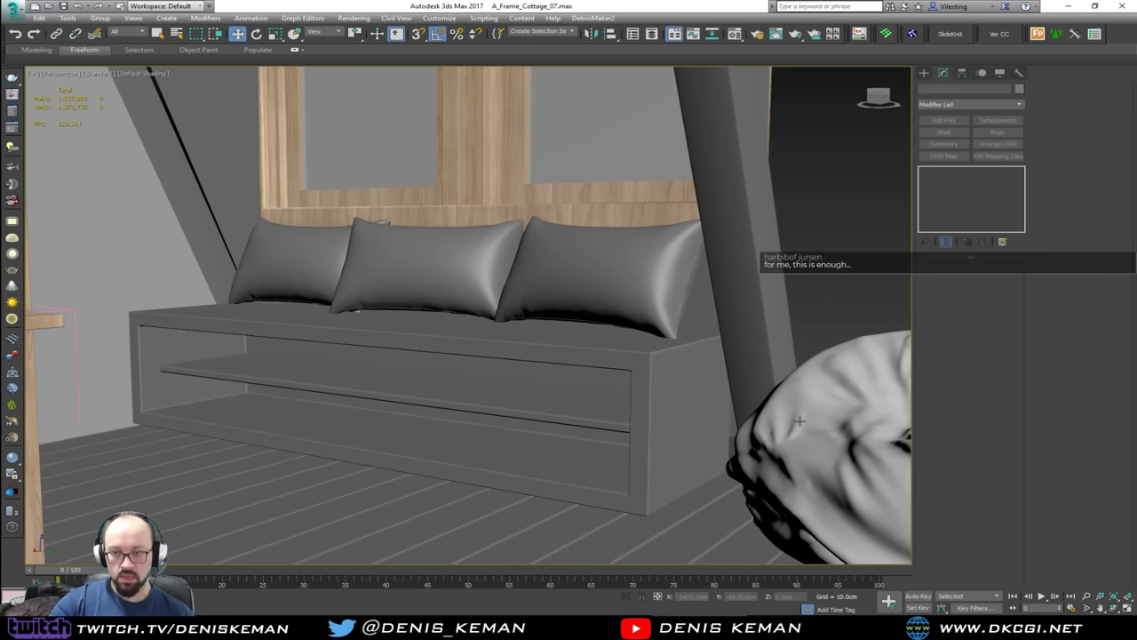
{"action": "left_click", "coordinate": [850, 428]}
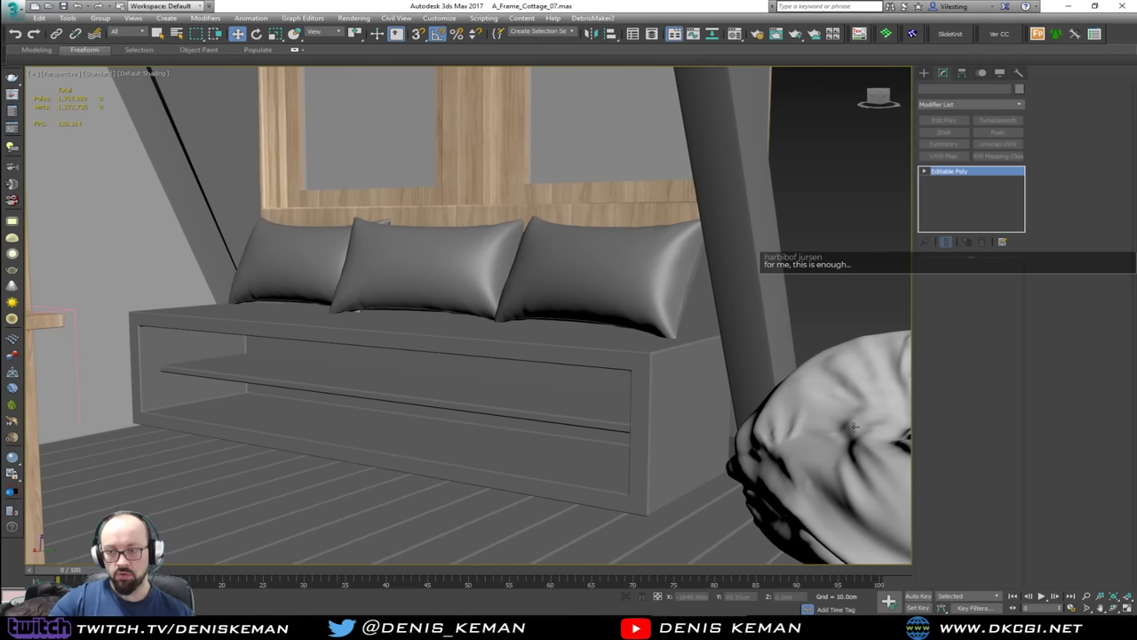
{"action": "scroll", "coordinate": [672, 379], "scroll_direction": "up", "scroll_amount": 5}
{"action": "scroll", "coordinate": [673, 379], "scroll_direction": "down", "scroll_amount": 10}
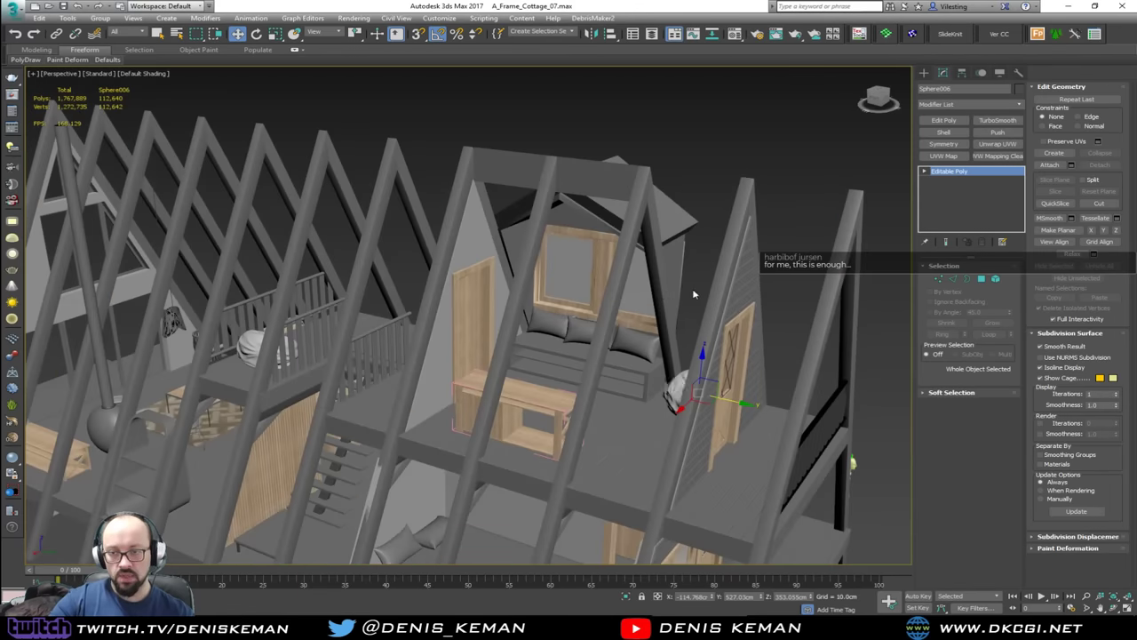
{"action": "left_click", "coordinate": [695, 294]}
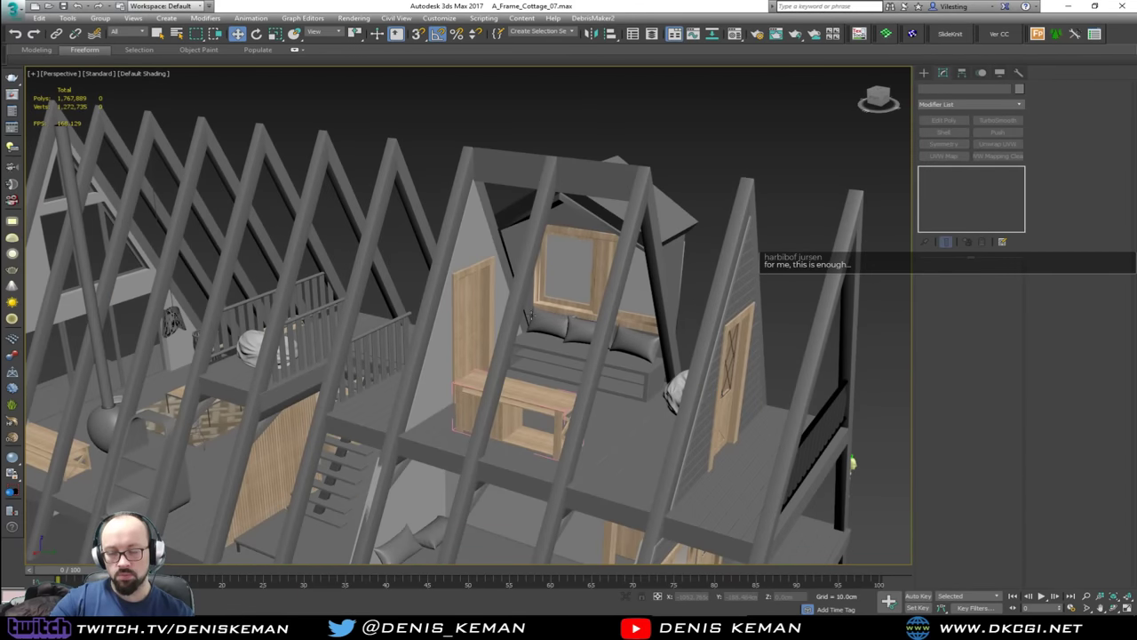
Step: Examine the upper-floor room from above, and the living area around the sofa, coffee table and slat partition
{"action": "middle_click_drag", "start_coordinate": [705, 254], "coordinate": [727, 270], "text": "alt"}
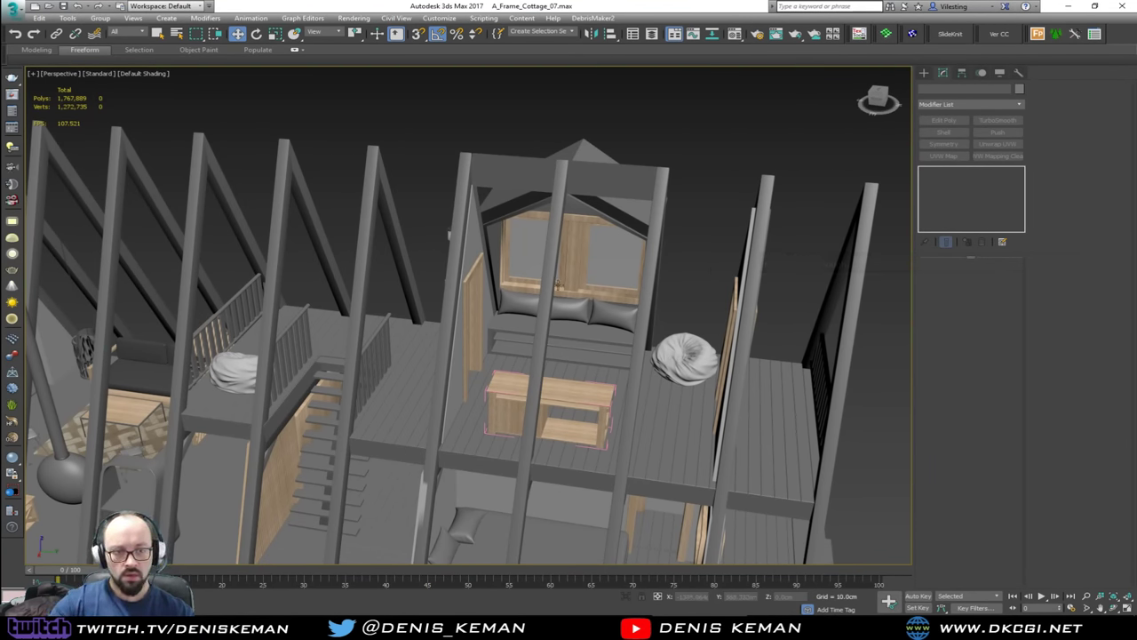
{"action": "scroll", "coordinate": [459, 351], "scroll_direction": "up", "scroll_amount": 3}
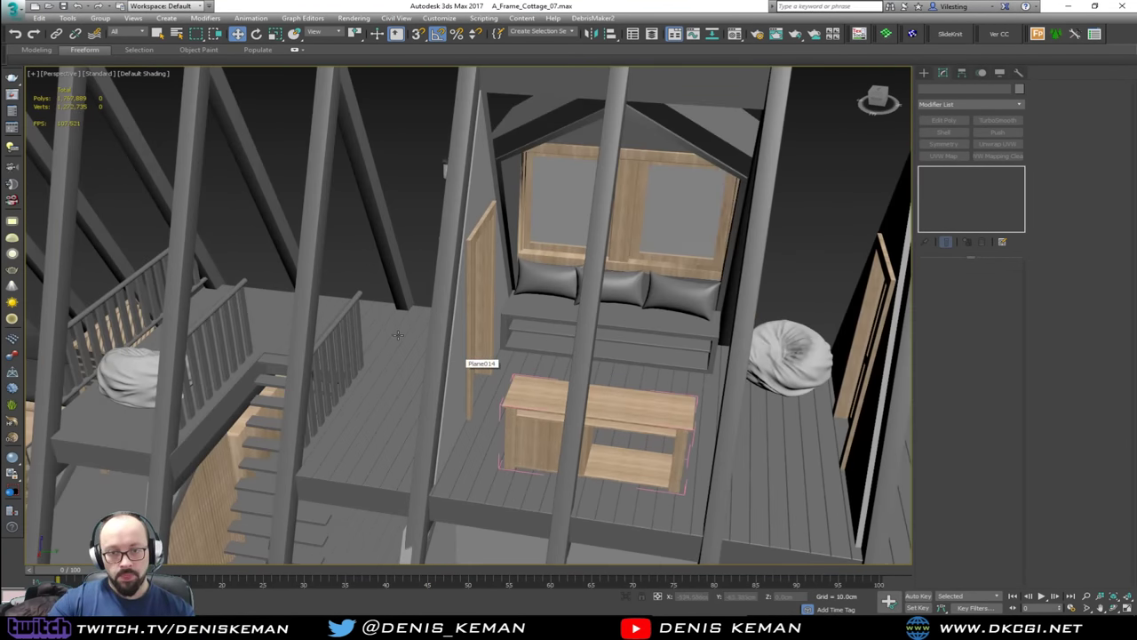
{"action": "middle_click_drag", "start_coordinate": [460, 351], "coordinate": [524, 278], "text": "alt"}
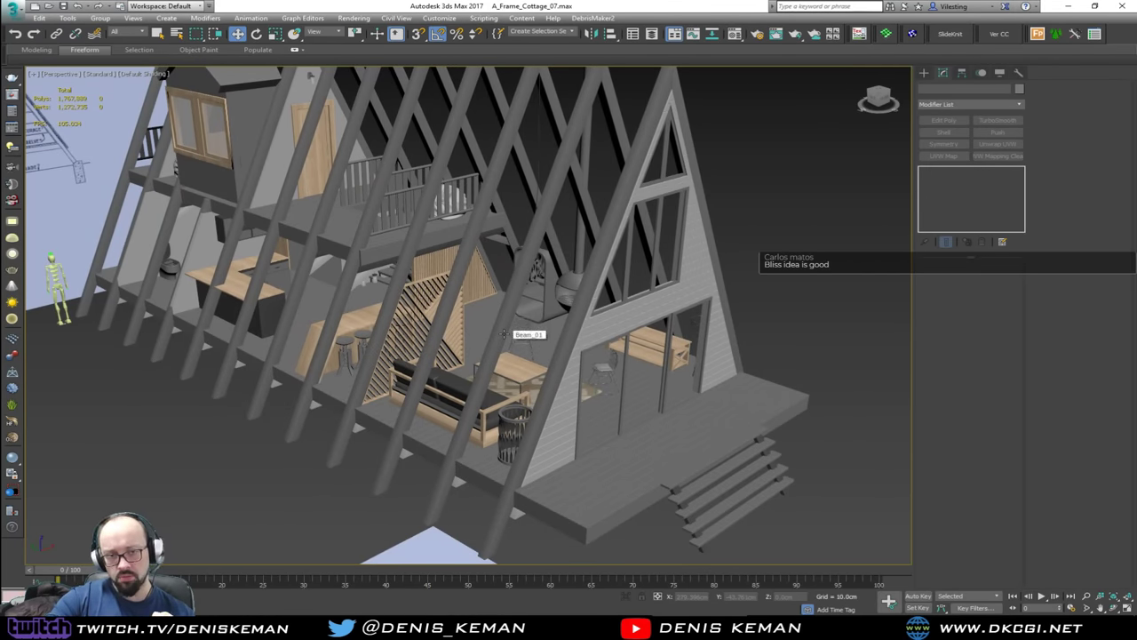
{"action": "mouse_move", "coordinate": [475, 333]}
{"action": "middle_mouse_down", "text": "alt"}
{"action": "mouse_move", "coordinate": [427, 329]}
{"action": "mouse_move", "coordinate": [471, 331]}
{"action": "middle_mouse_up", "text": "alt"}
{"action": "middle_click_drag", "start_coordinate": [403, 303], "coordinate": [400, 320], "text": "alt"}
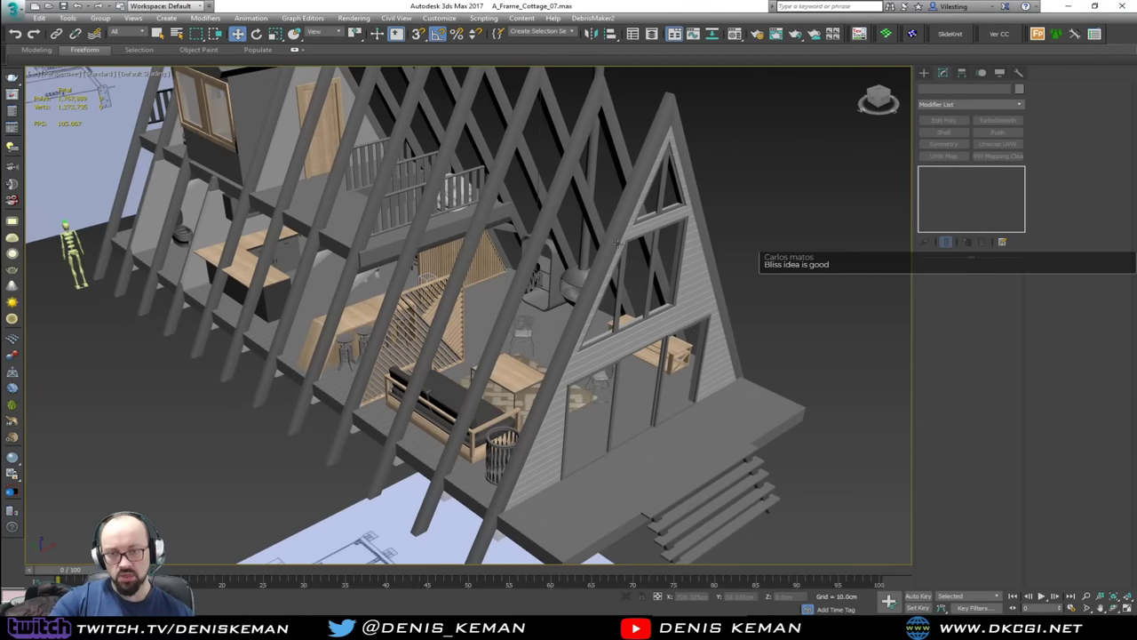
{"action": "left_click_drag", "start_coordinate": [783, 200], "coordinate": [769, 219]}
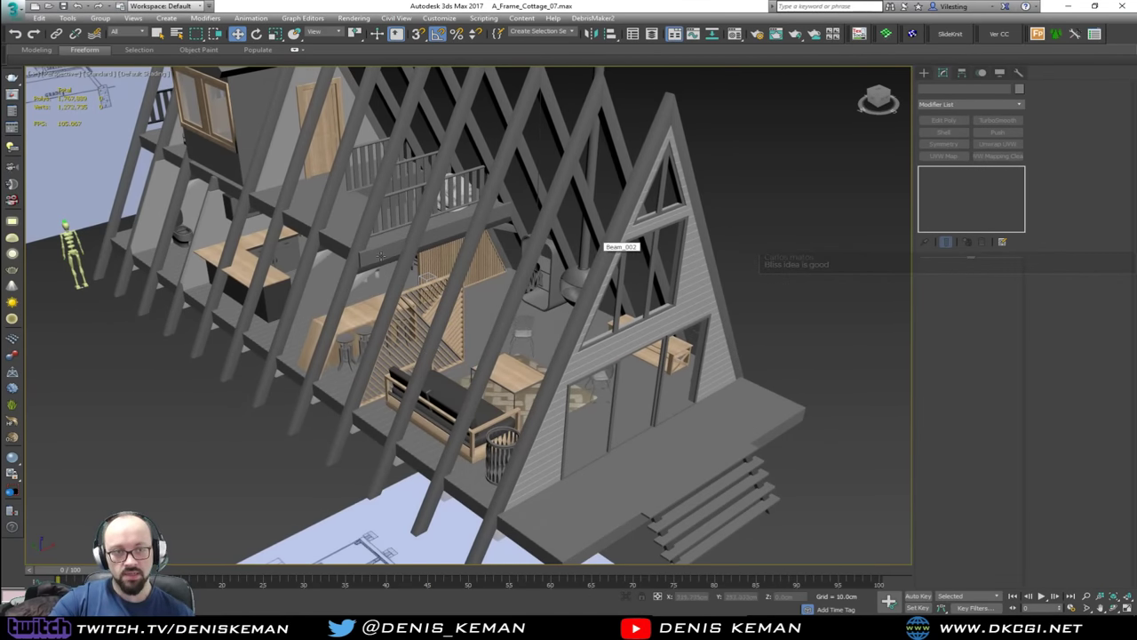
{"action": "scroll", "coordinate": [432, 362], "scroll_direction": "up", "scroll_amount": 5}
{"action": "scroll", "coordinate": [431, 362], "scroll_direction": "up", "scroll_amount": 3}
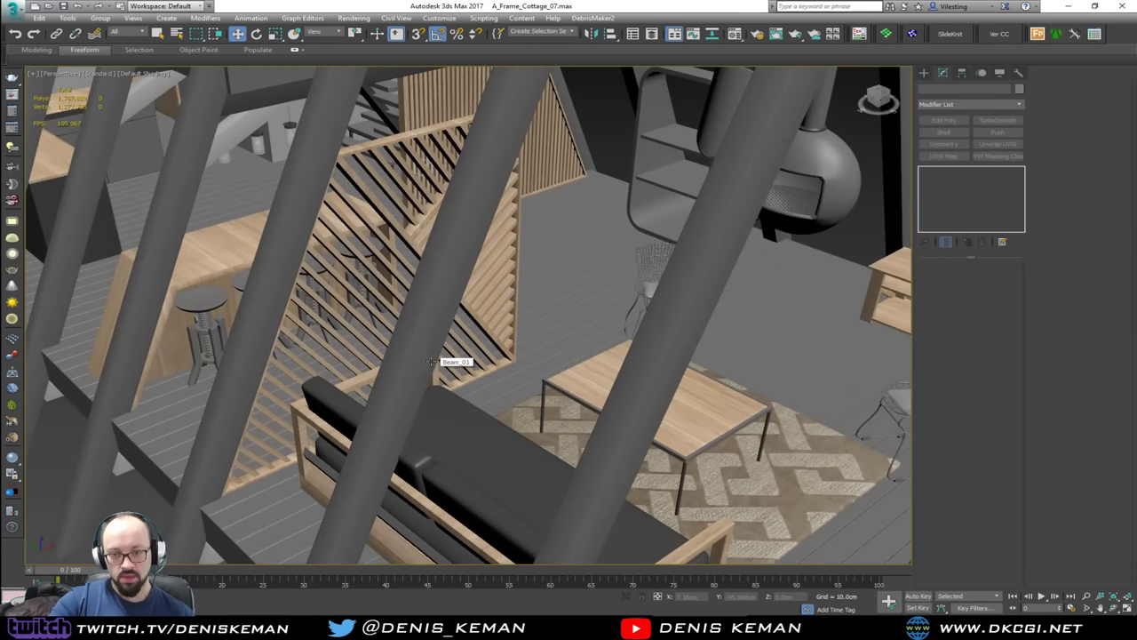
{"action": "scroll", "coordinate": [434, 362], "scroll_direction": "down", "scroll_amount": 10}
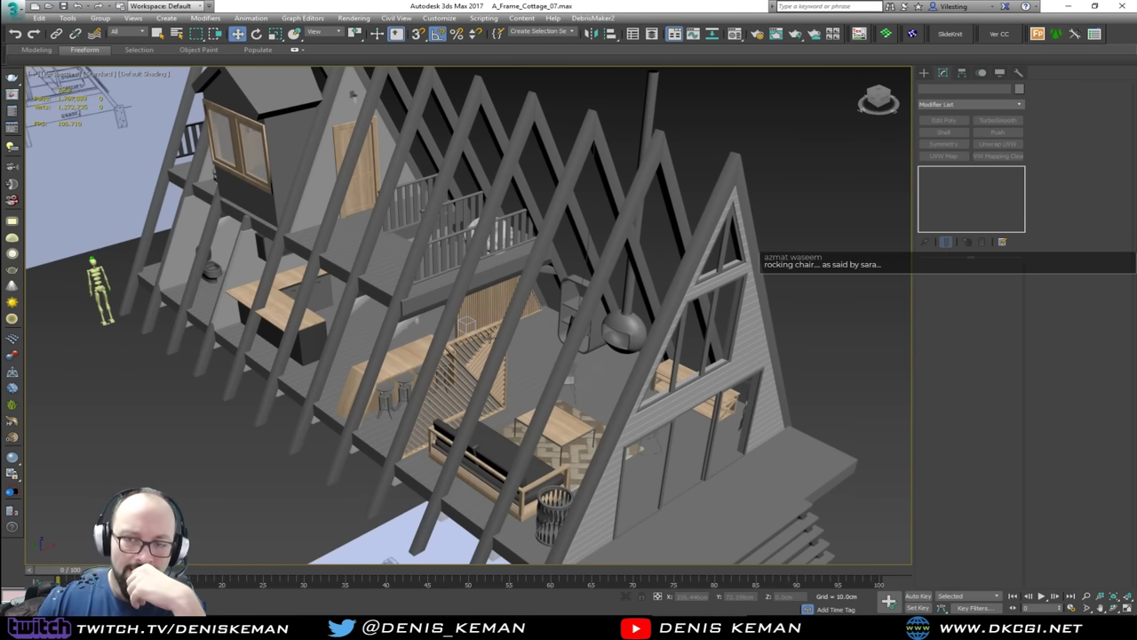
Step: View the whole open cottage together with its reference drawings, from the long side around to the balcony end
{"action": "left_click_drag", "start_coordinate": [850, 179], "coordinate": [813, 233]}
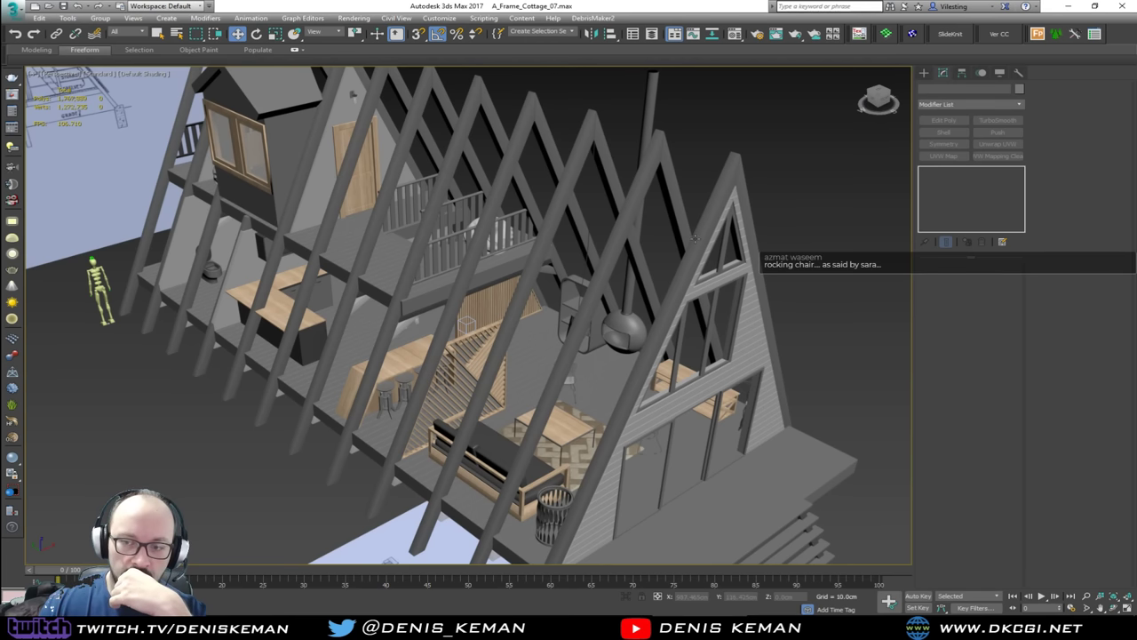
{"action": "middle_click_drag", "start_coordinate": [688, 140], "coordinate": [711, 189], "text": "alt"}
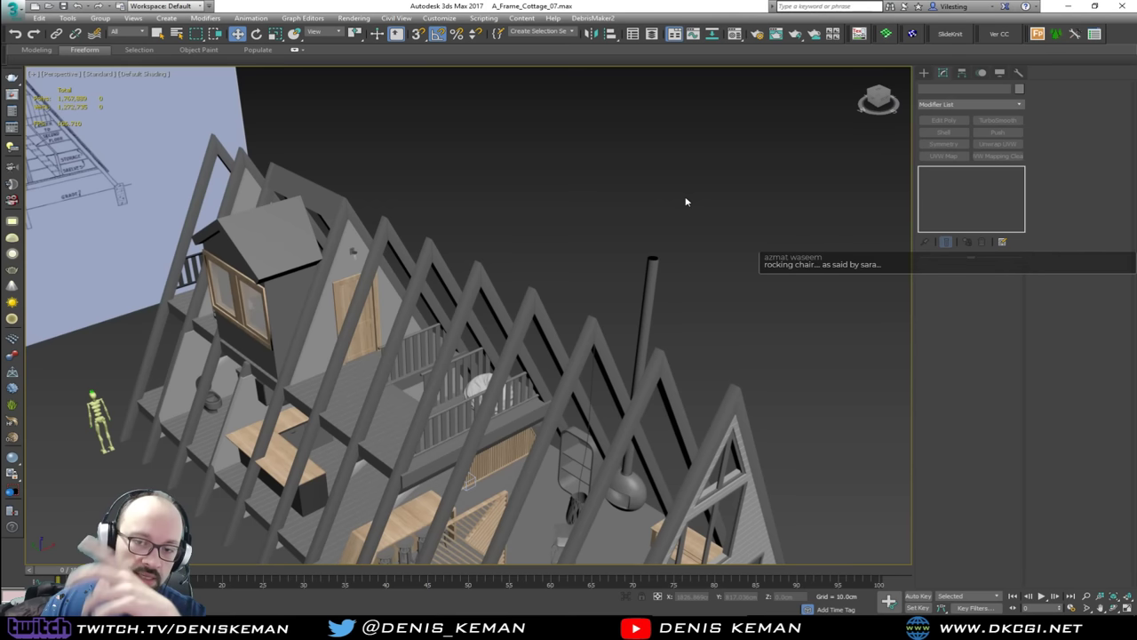
{"action": "middle_click_drag", "start_coordinate": [386, 326], "coordinate": [498, 224]}
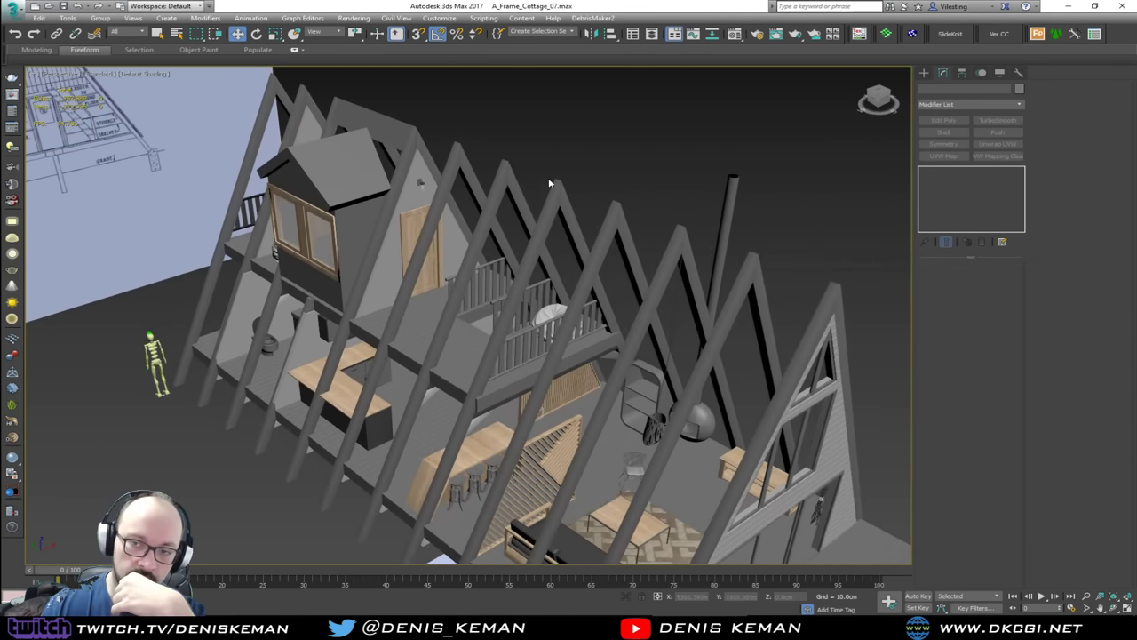
{"action": "left_click_drag", "start_coordinate": [636, 122], "coordinate": [601, 155]}
{"action": "key", "text": "z"}
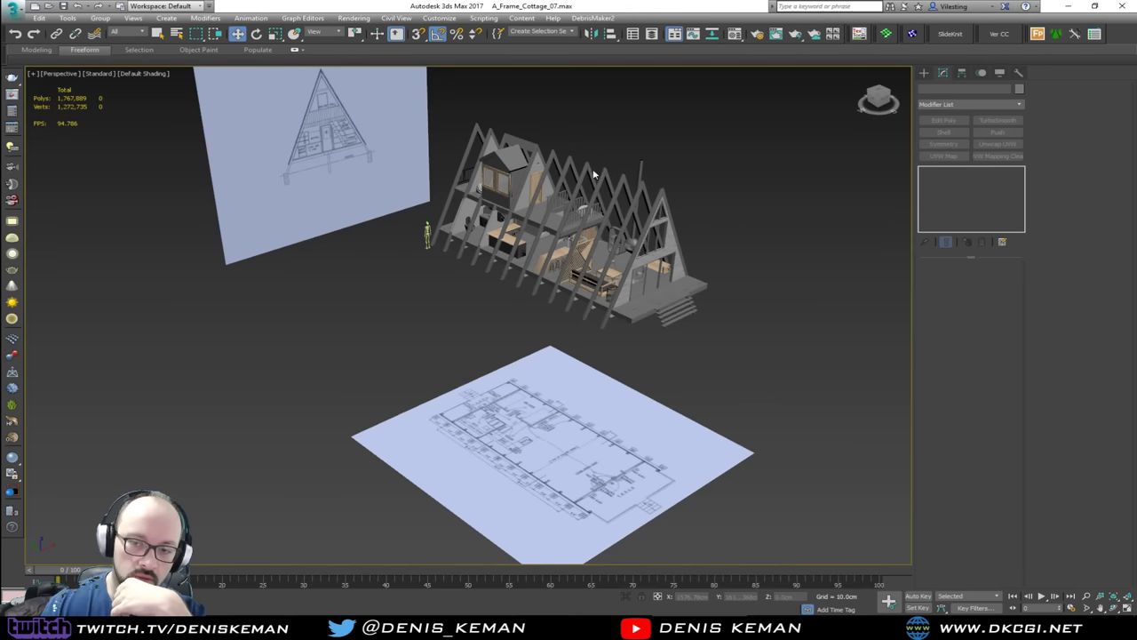
{"action": "scroll", "coordinate": [593, 175], "scroll_direction": "up", "scroll_amount": 2}
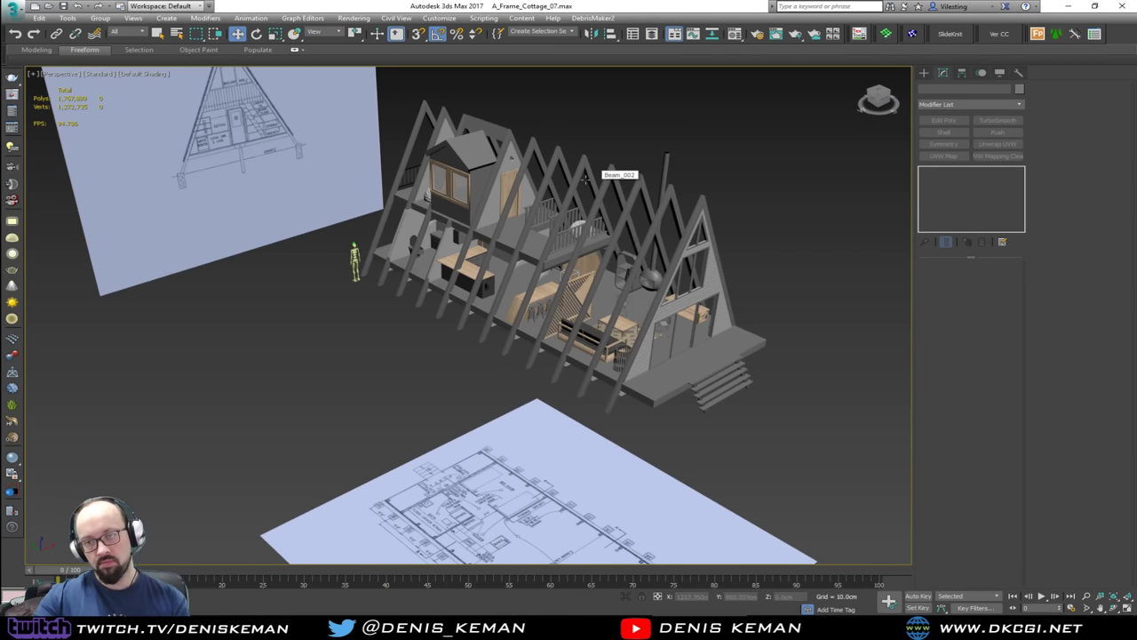
{"action": "middle_click_drag", "start_coordinate": [575, 245], "coordinate": [809, 254], "text": "alt"}
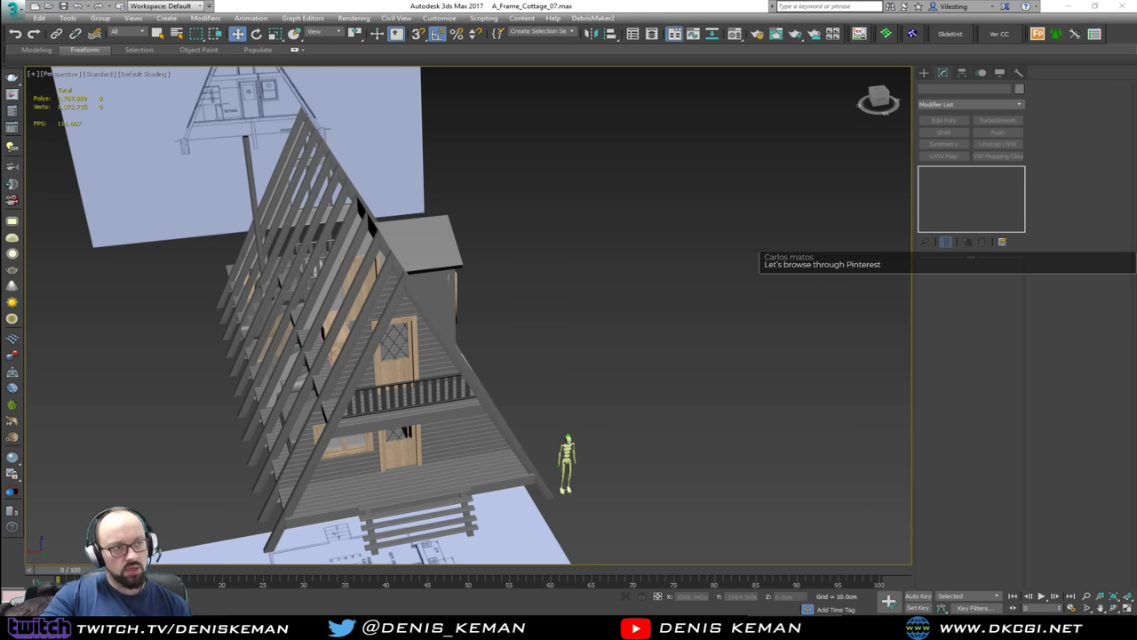
Step: Switch to Discord and look at the reference images posted in the streaming_related channel
{"action": "left_click_drag", "start_coordinate": [0, 75], "coordinate": [655, 82]}
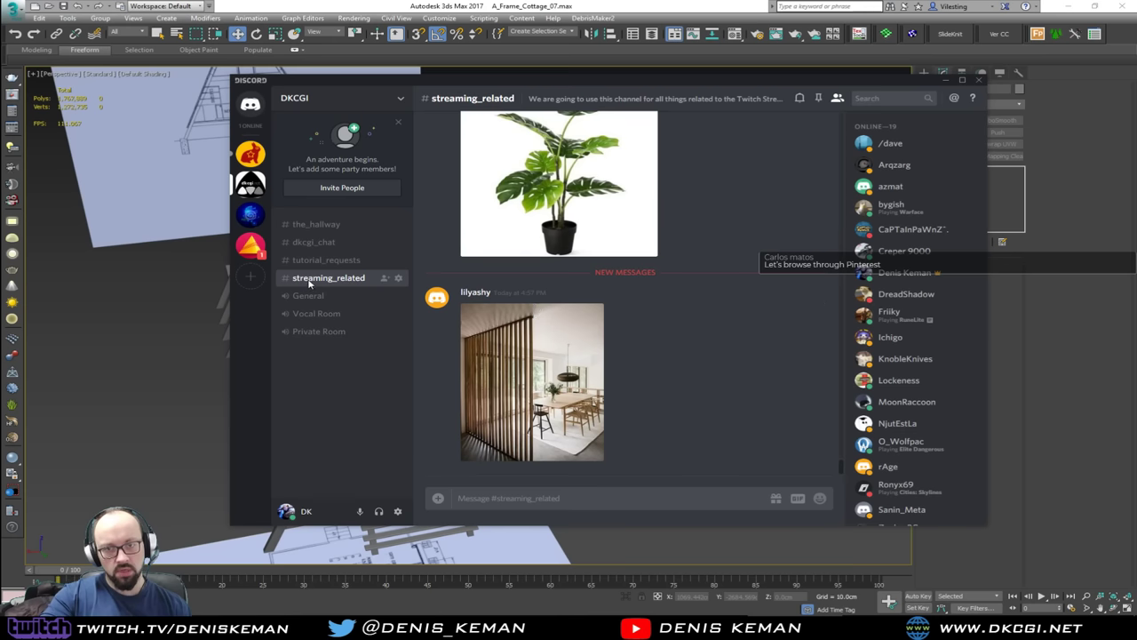
{"action": "left_click_drag", "start_coordinate": [473, 82], "coordinate": [520, 67]}
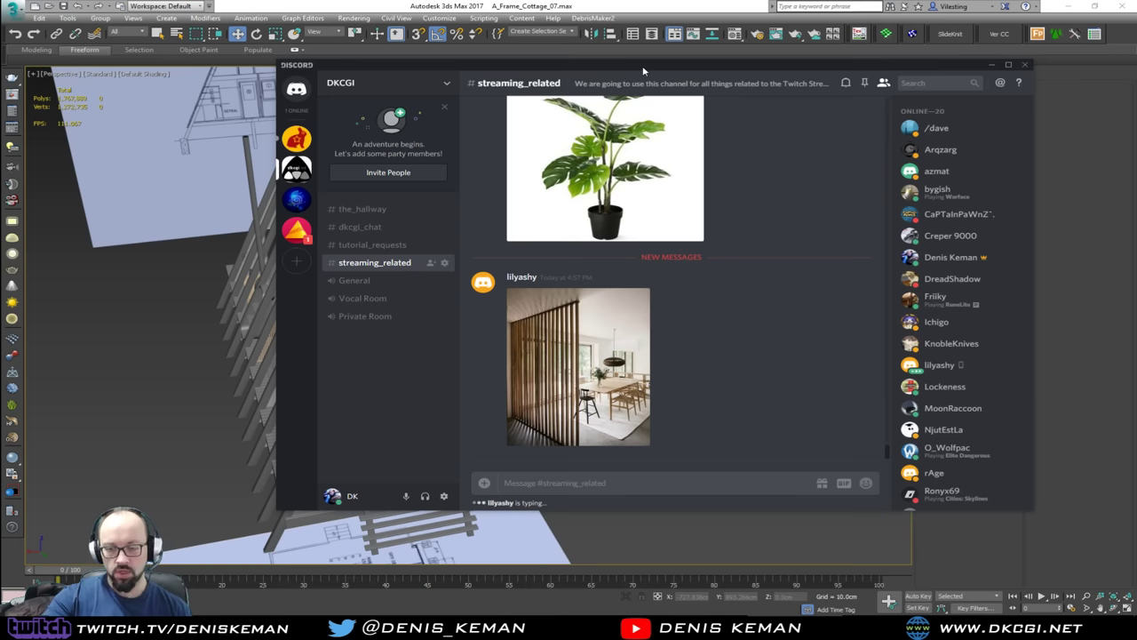
{"action": "left_click_drag", "start_coordinate": [643, 69], "coordinate": [0, 68]}
Step: Look over the cottage's balcony end and dormer side from outside in 3ds Max
{"action": "middle_click_drag", "start_coordinate": [475, 357], "coordinate": [693, 466], "text": "alt"}
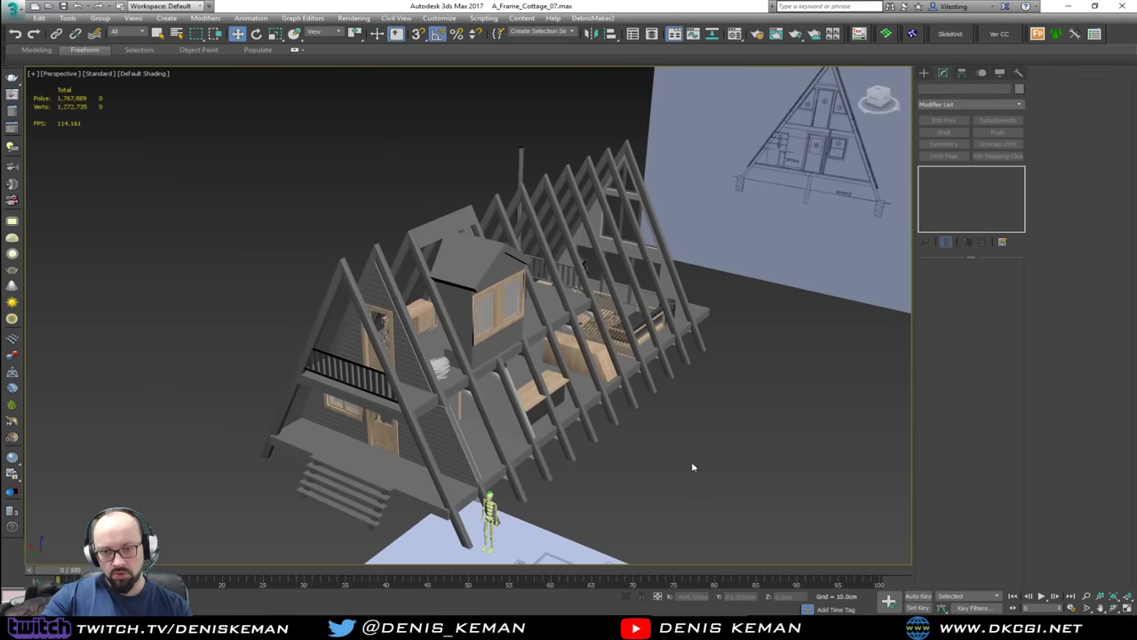
{"action": "middle_click_drag", "start_coordinate": [621, 457], "coordinate": [595, 424], "text": "alt"}
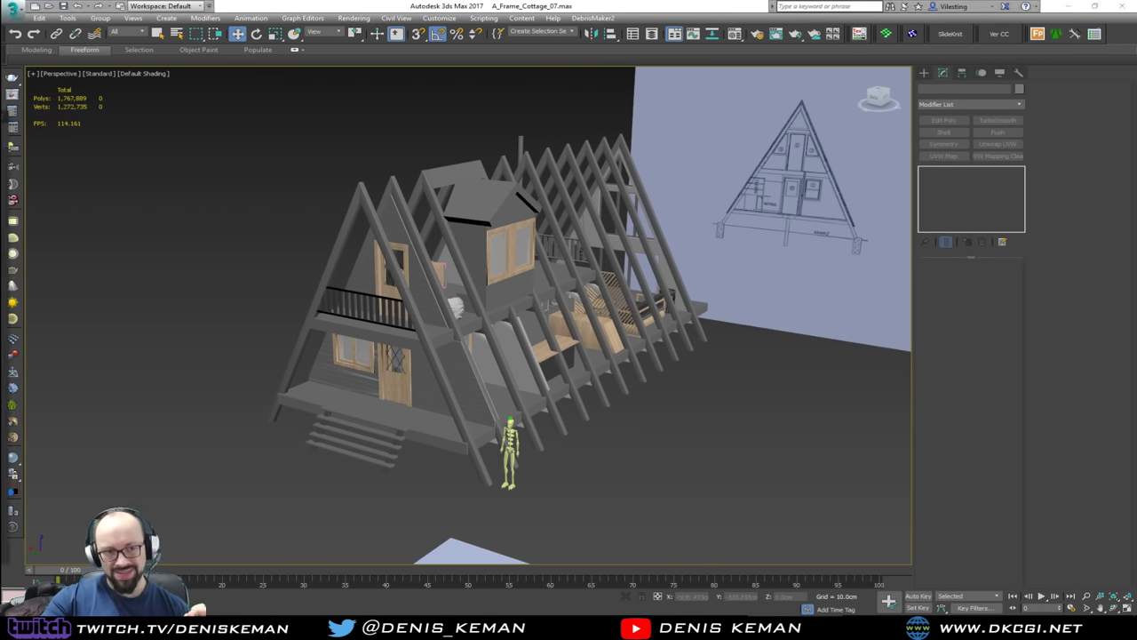
{"action": "left_click_drag", "start_coordinate": [0, 122], "coordinate": [0, 107]}
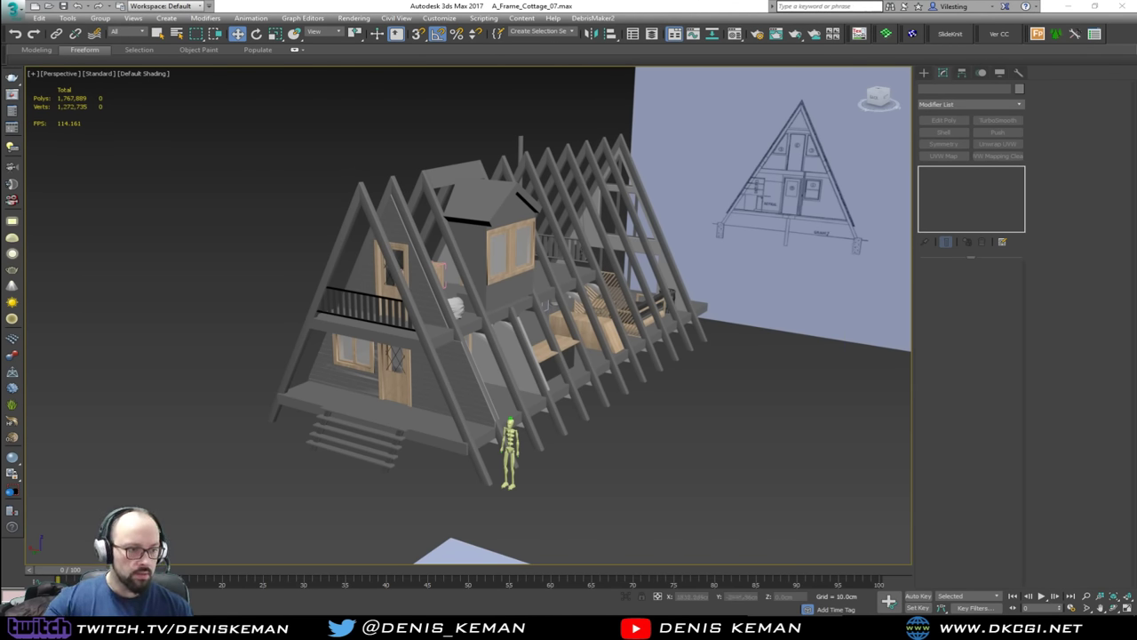
Step: Switch to Discord and post the project idea "Small Appartments" in the streaming_related channel
{"action": "left_click_drag", "start_coordinate": [0, 59], "coordinate": [653, 63]}
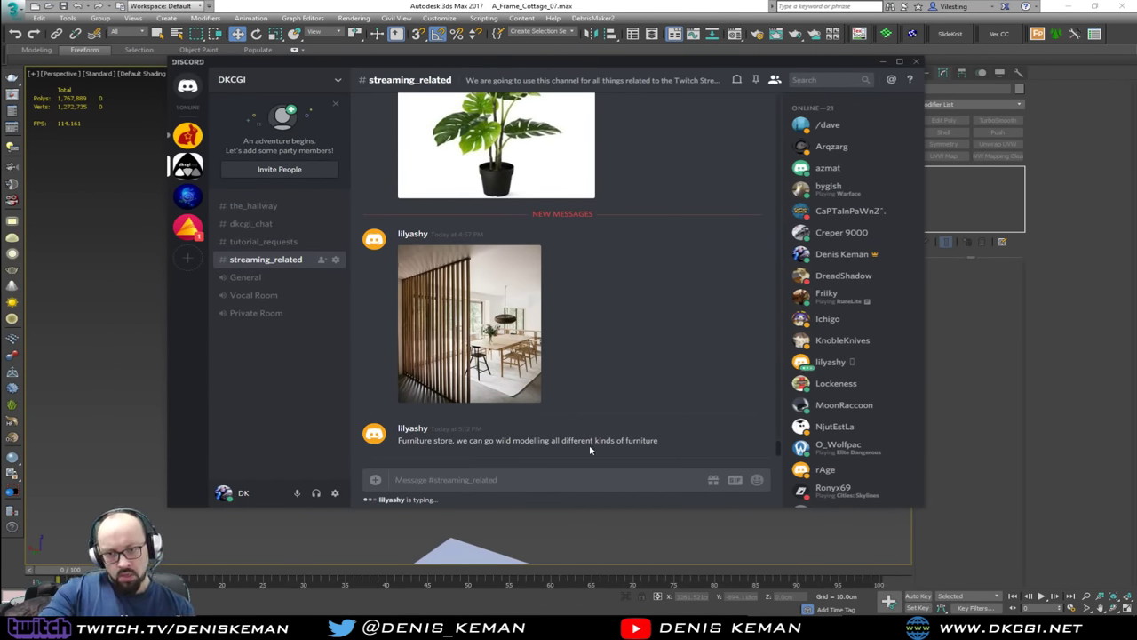
{"action": "left_click", "coordinate": [523, 481]}
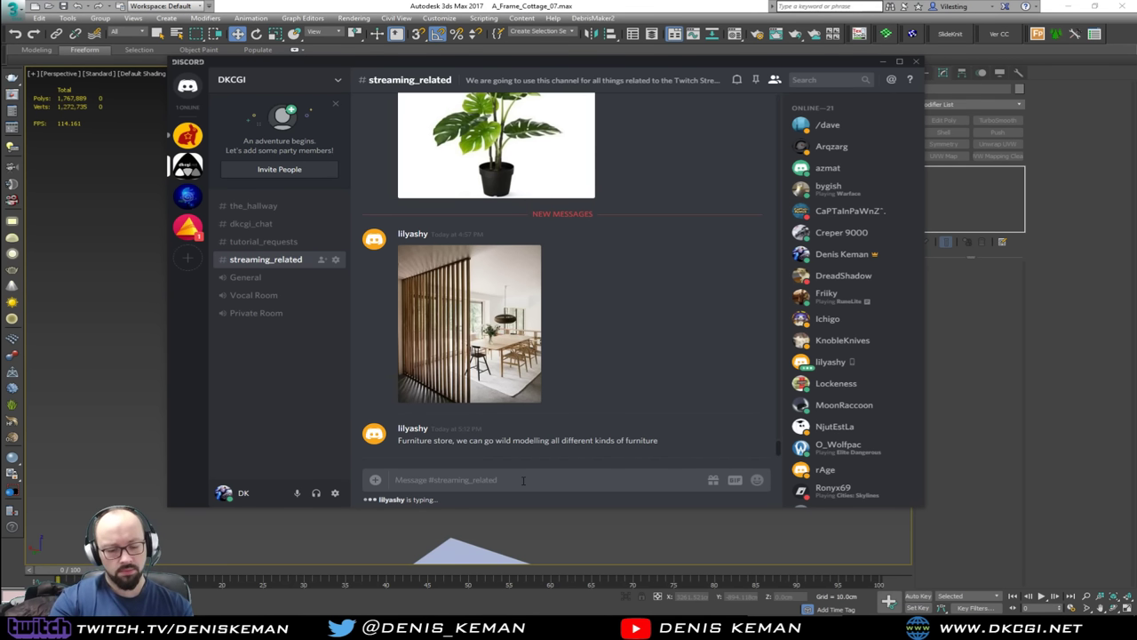
{"action": "type", "text": "Sma"}
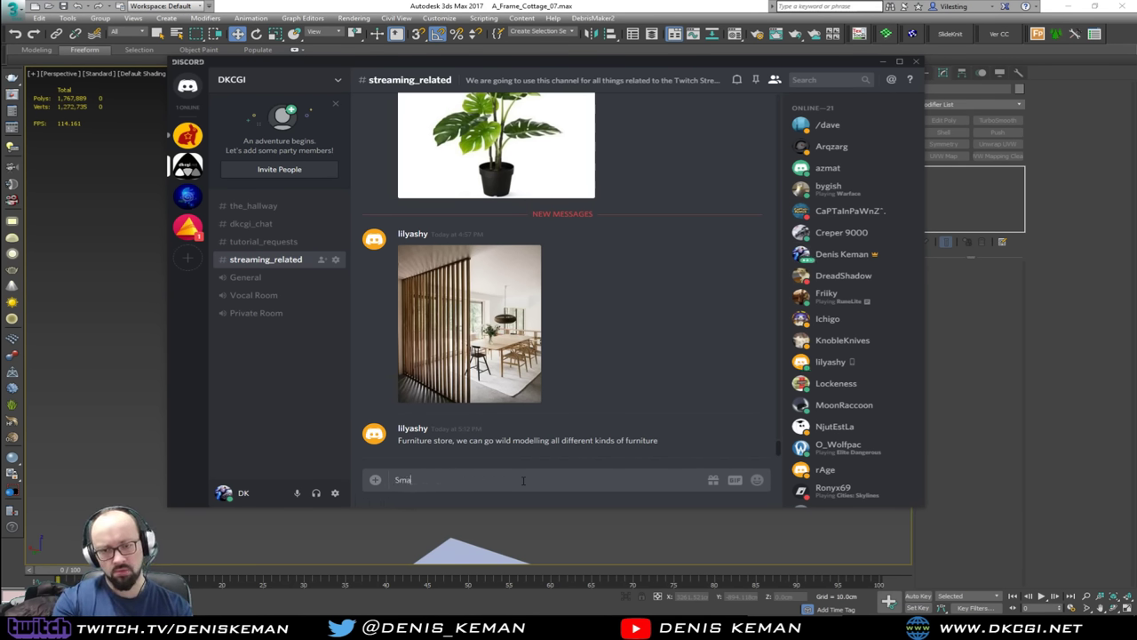
{"action": "type", "text": "ll Appartments"}
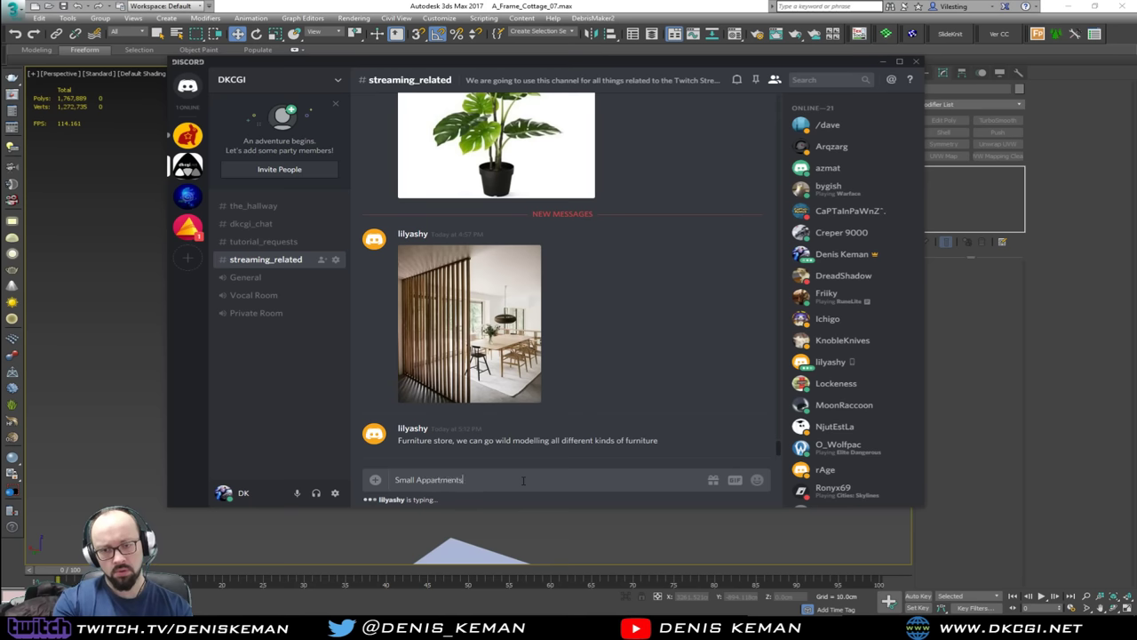
{"action": "key", "text": "Return"}
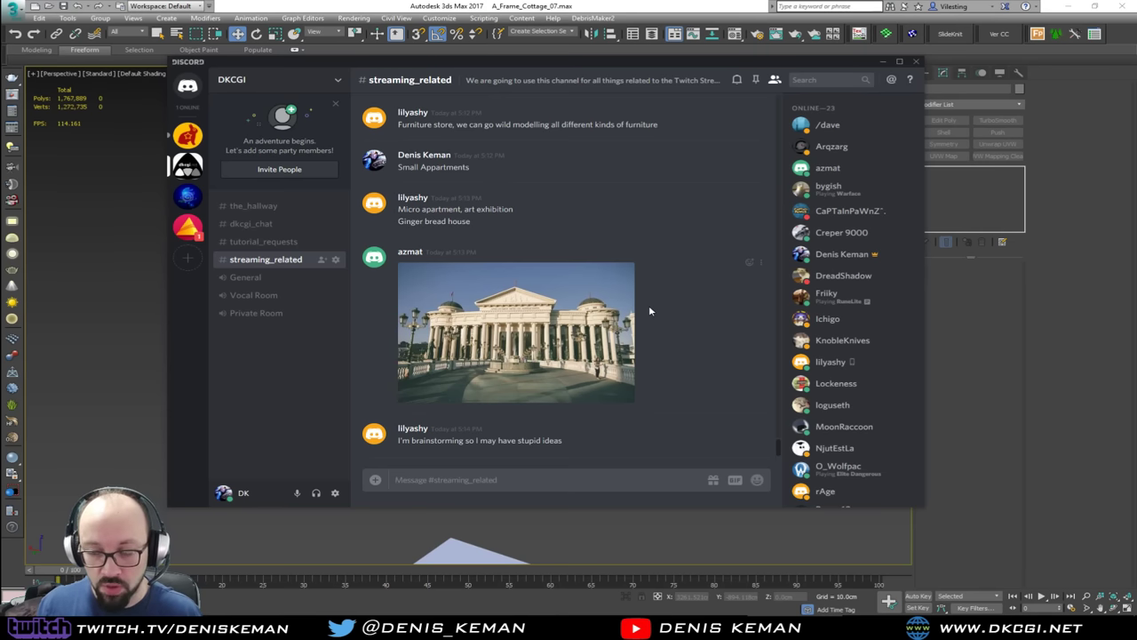
{"action": "left_click", "coordinate": [582, 53]}
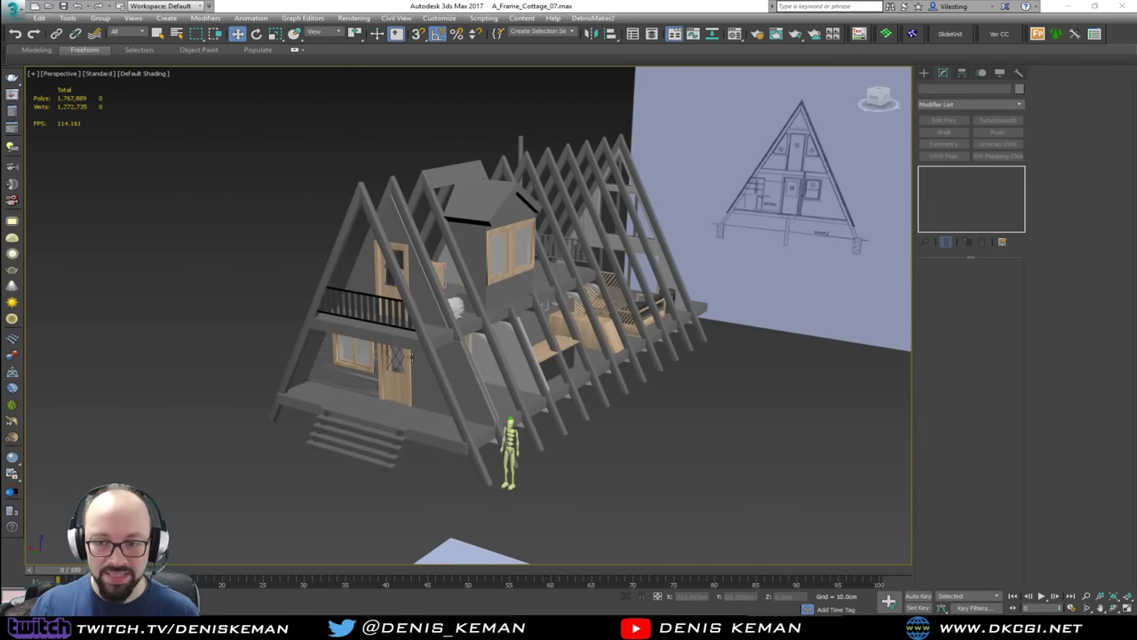
Step: Inspect the cottage in 3ds Max from its glazed front and hanging-fireplace side, including the living room and upper floor
{"action": "middle_click_drag", "start_coordinate": [504, 343], "coordinate": [177, 328], "text": "alt"}
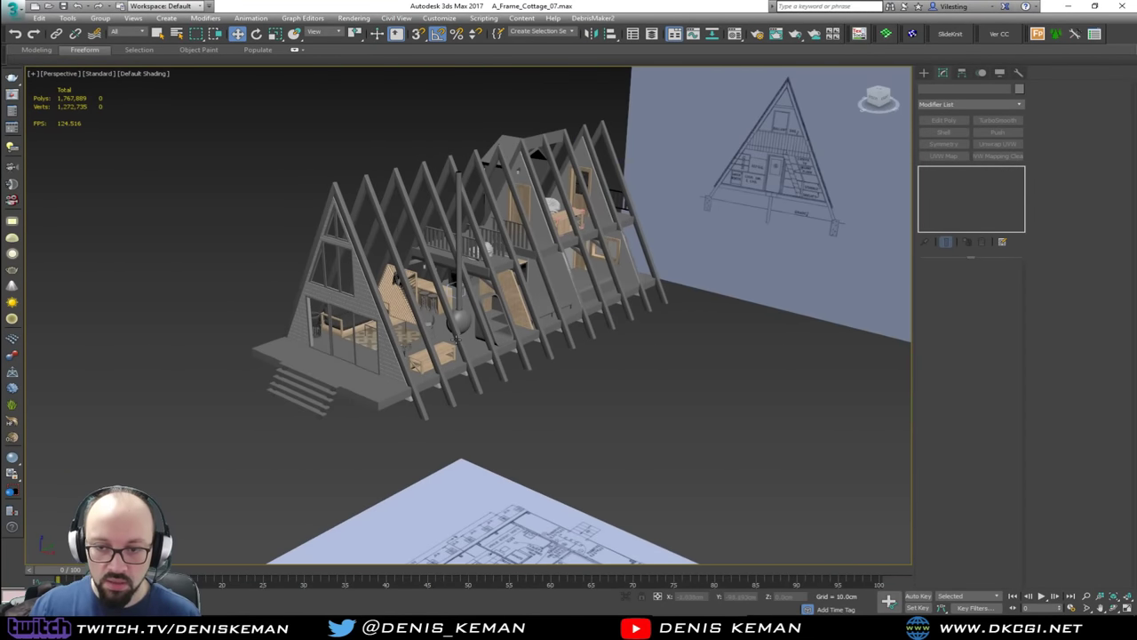
{"action": "scroll", "coordinate": [459, 338], "scroll_direction": "up", "scroll_amount": 5}
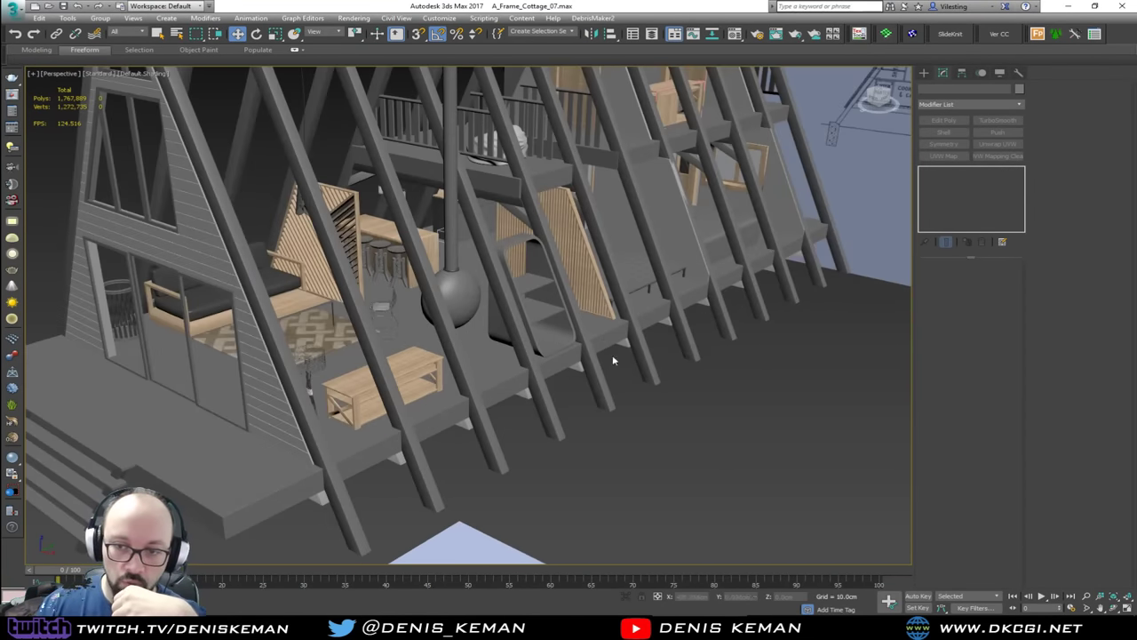
{"action": "middle_click_drag", "start_coordinate": [585, 249], "coordinate": [583, 397]}
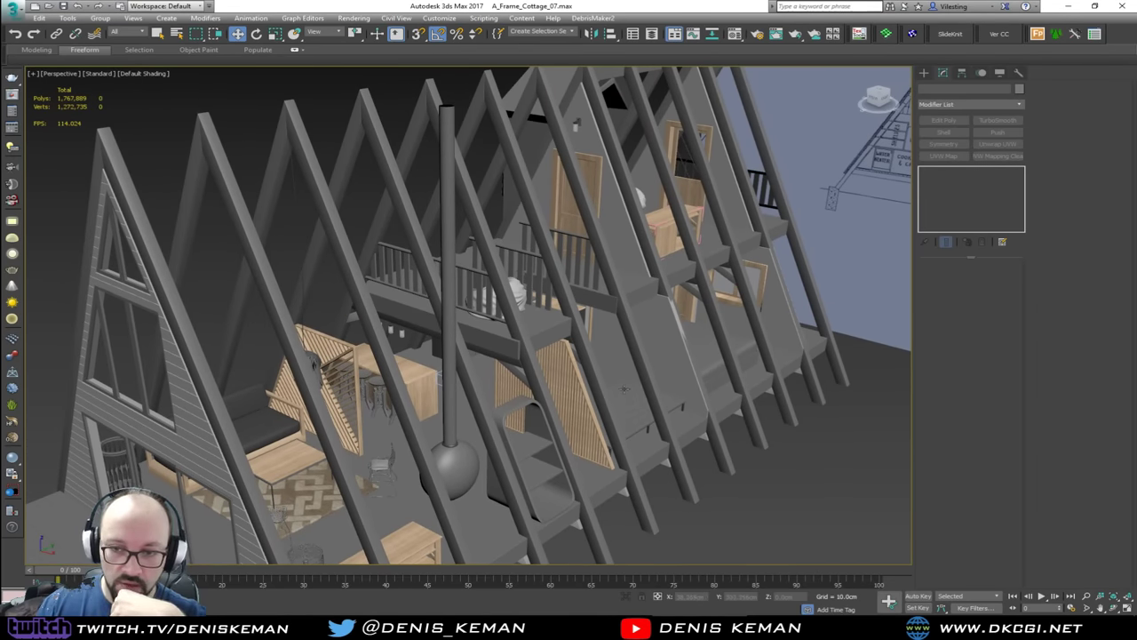
{"action": "scroll", "coordinate": [623, 389], "scroll_direction": "down", "scroll_amount": 5}
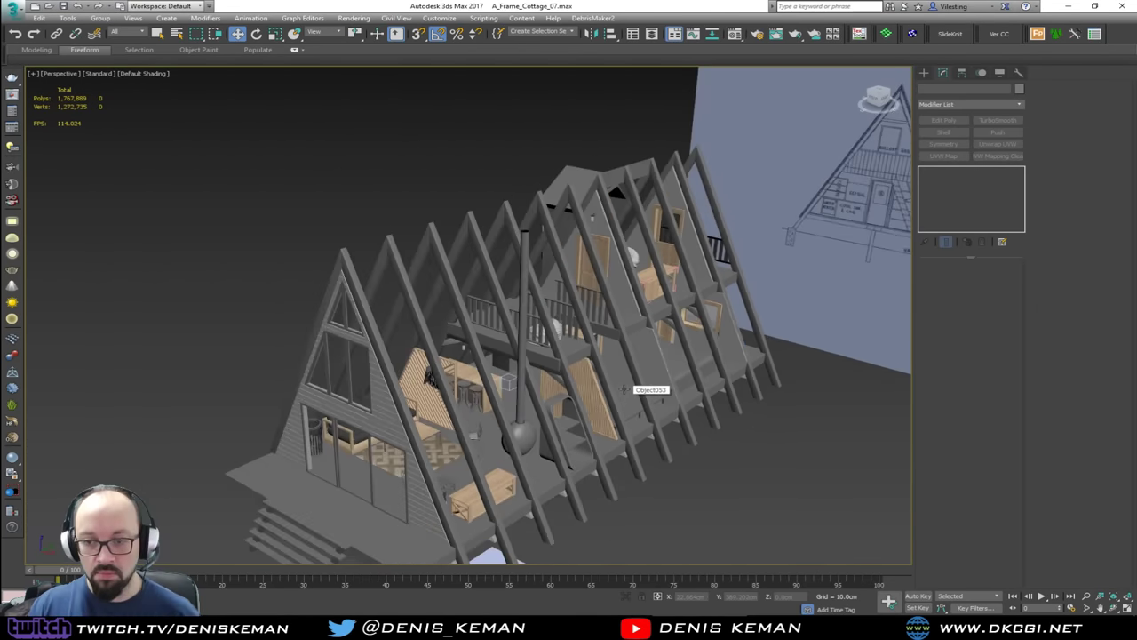
{"action": "mouse_move", "coordinate": [624, 389]}
{"action": "middle_mouse_down", "text": "alt"}
{"action": "mouse_move", "coordinate": [593, 378]}
{"action": "mouse_move", "coordinate": [429, 374]}
{"action": "mouse_move", "coordinate": [662, 393]}
{"action": "mouse_move", "coordinate": [603, 391]}
{"action": "middle_mouse_up", "text": "alt"}
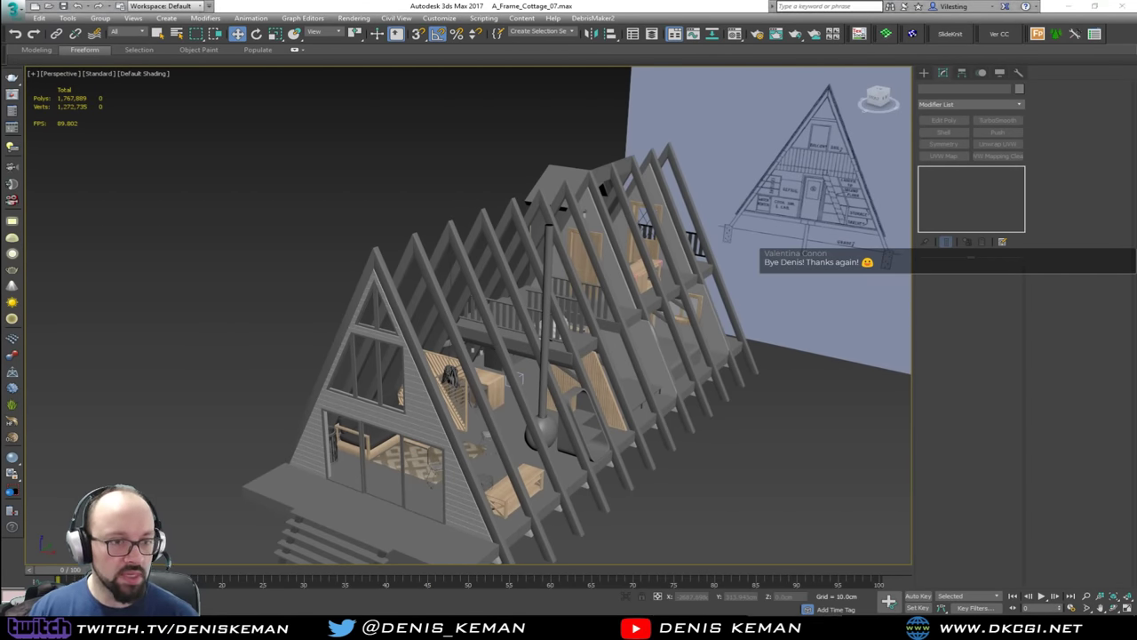
Step: Return to Discord's streaming_related channel to check the newest posts
{"action": "left_click_drag", "start_coordinate": [0, 117], "coordinate": [668, 84]}
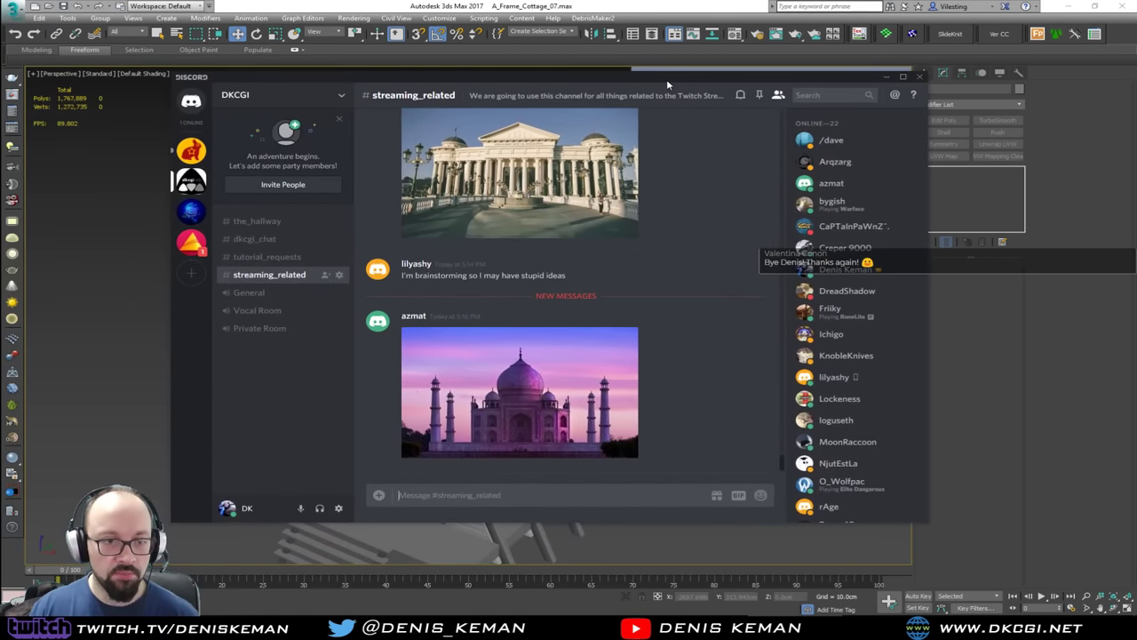